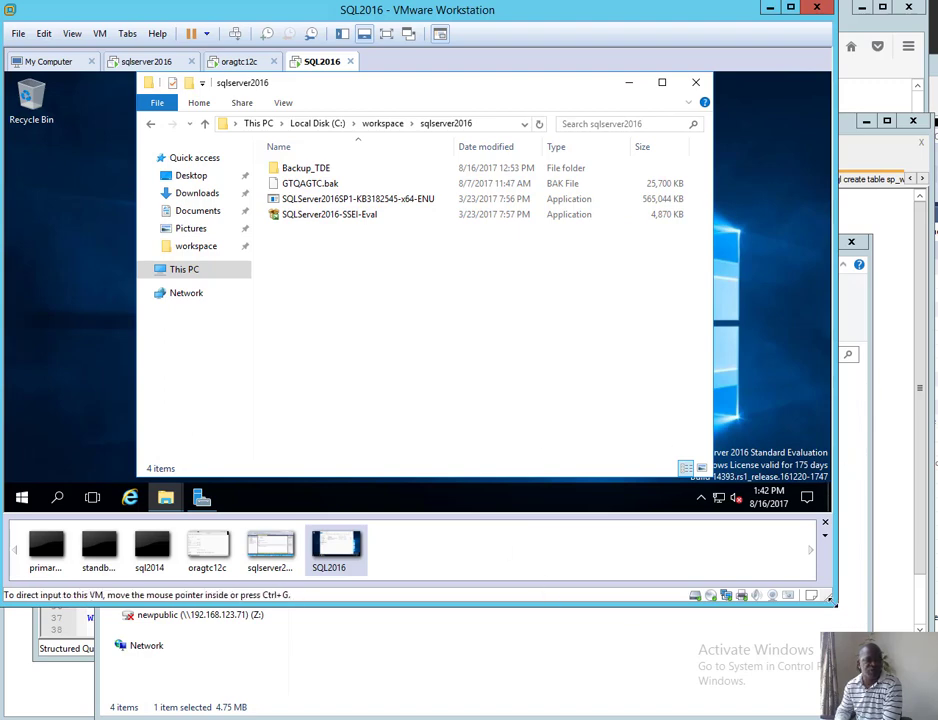
Maximize the VM view, check the All Servers critical event, and show Local Server properties.
drag(835, 604, 934, 716)
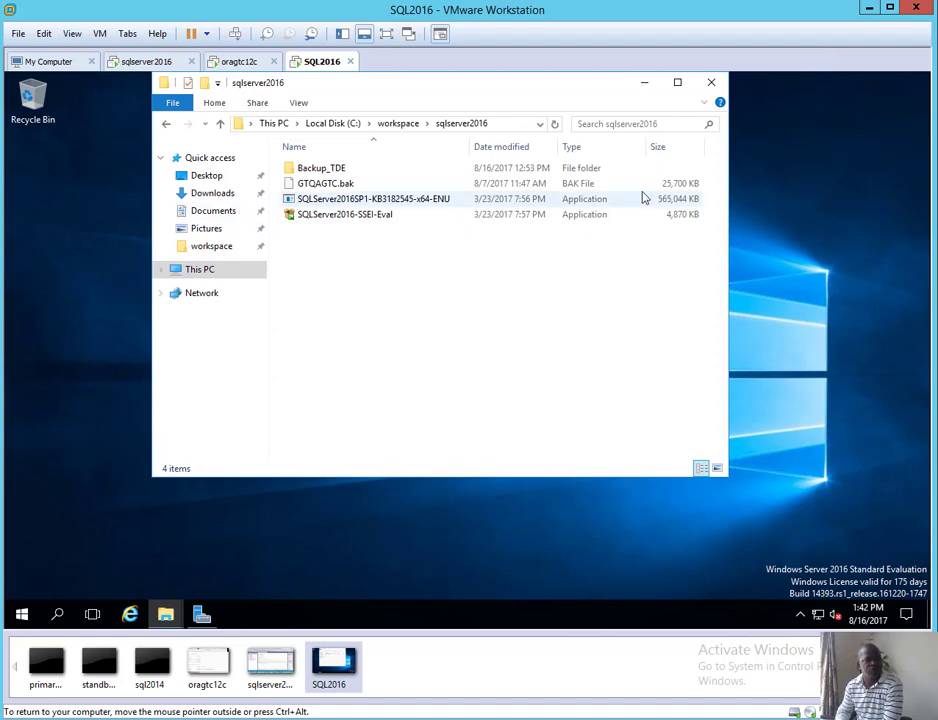
click(645, 83)
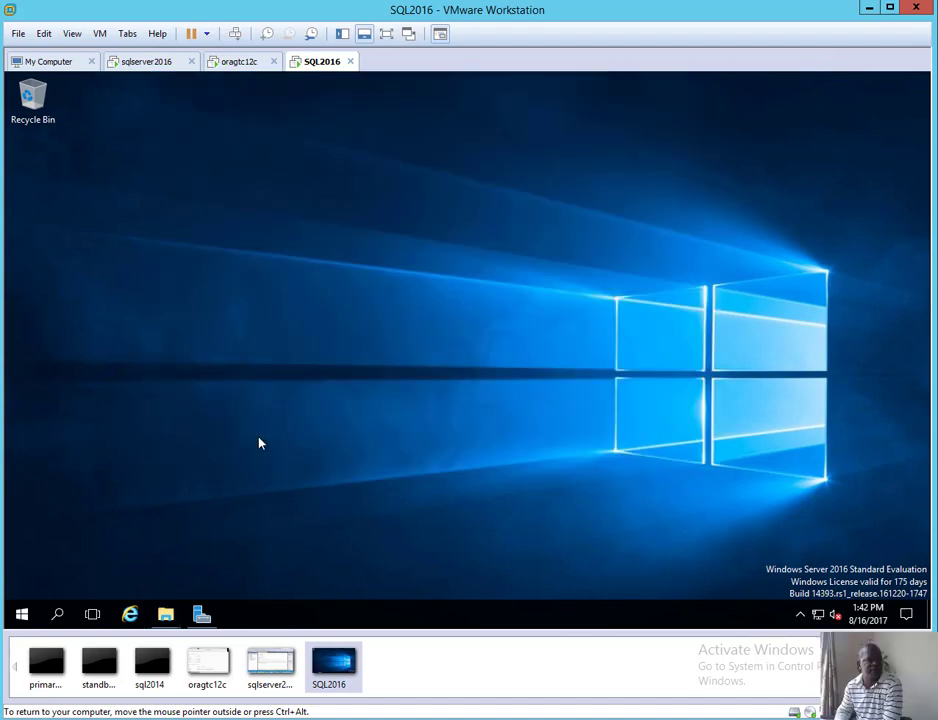
click(201, 614)
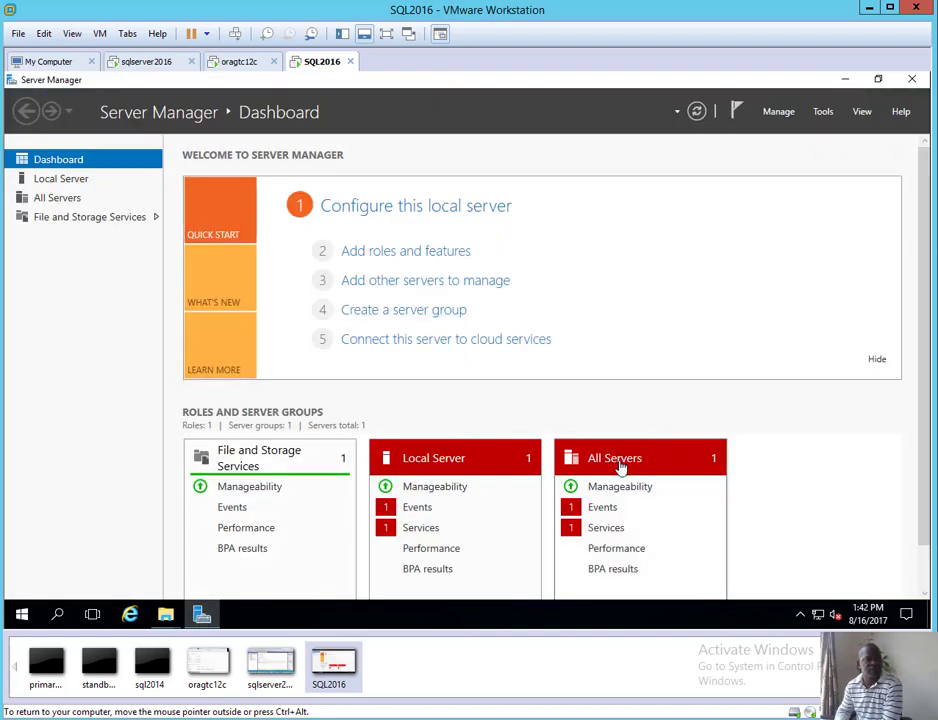
click(603, 509)
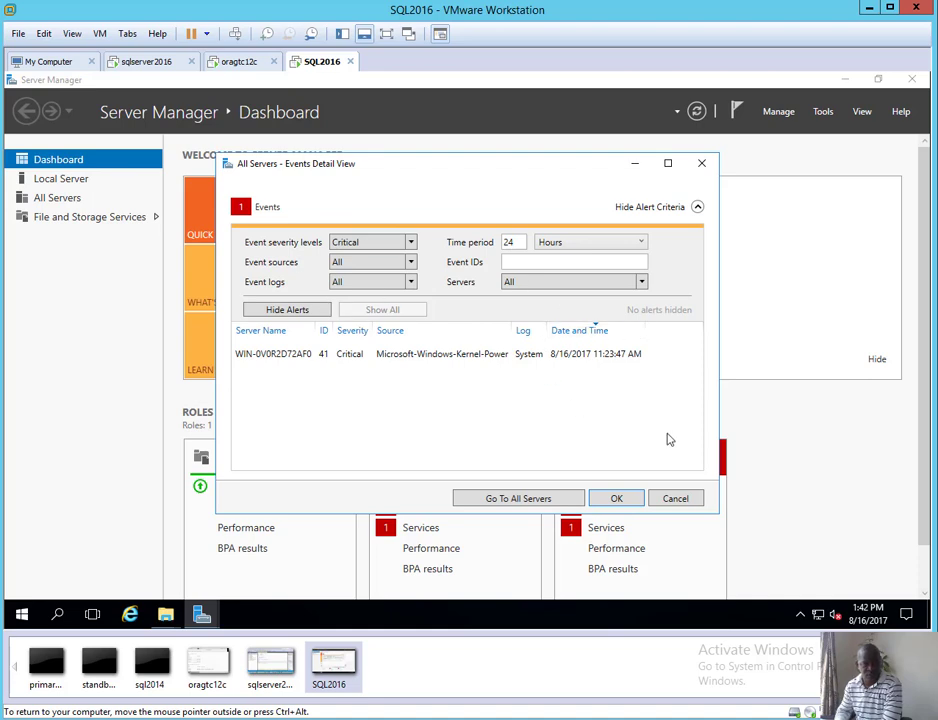
click(675, 498)
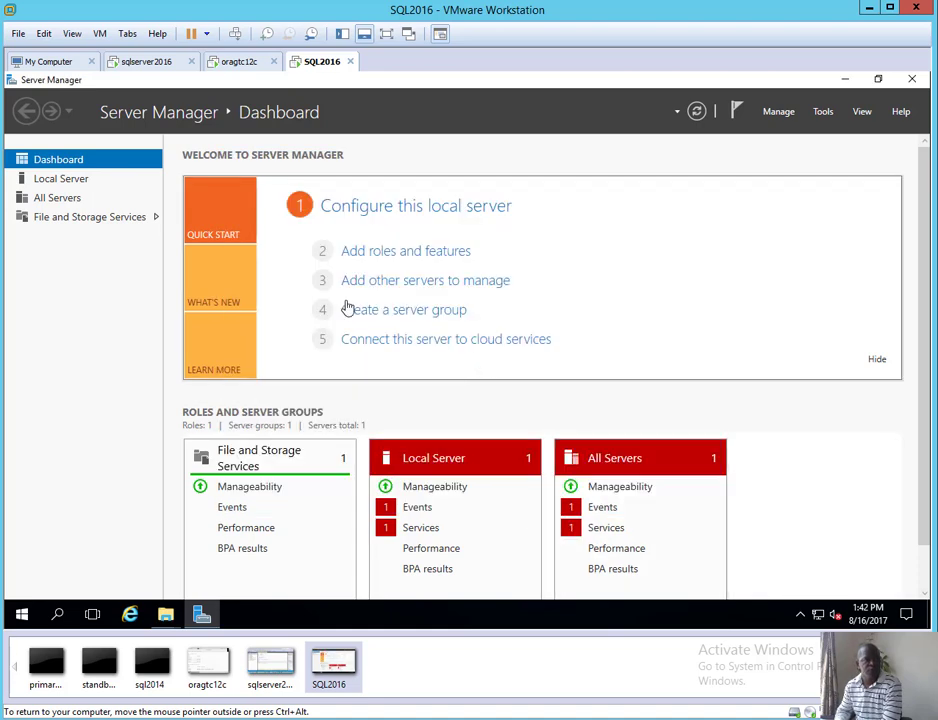
click(45, 181)
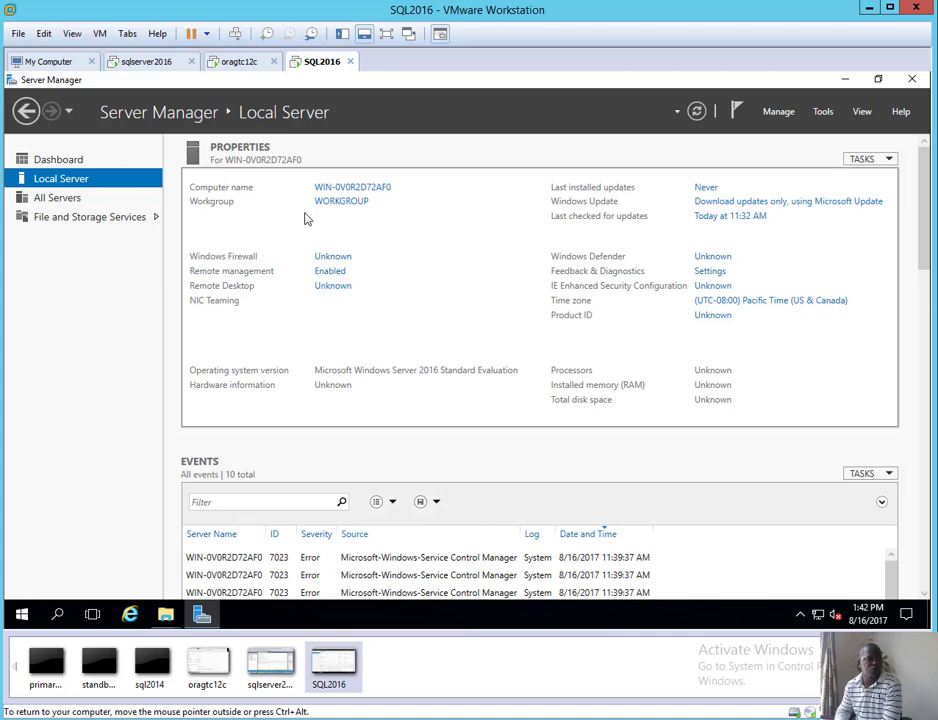
Set the guest's description and computer name to sql2016, choosing Restart Later.
click(366, 190)
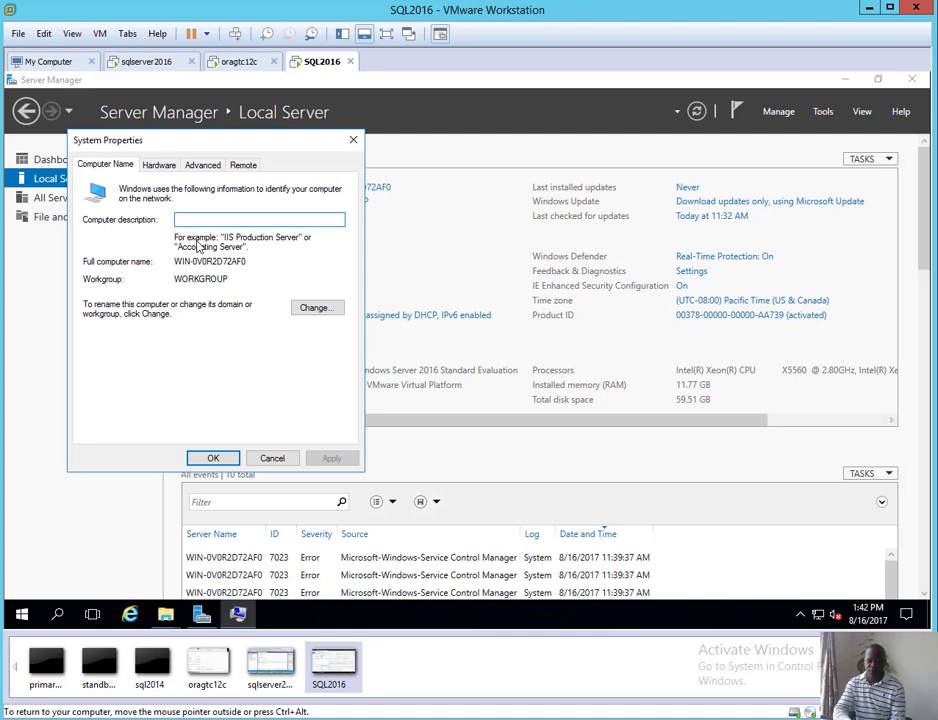
text(sql2016)
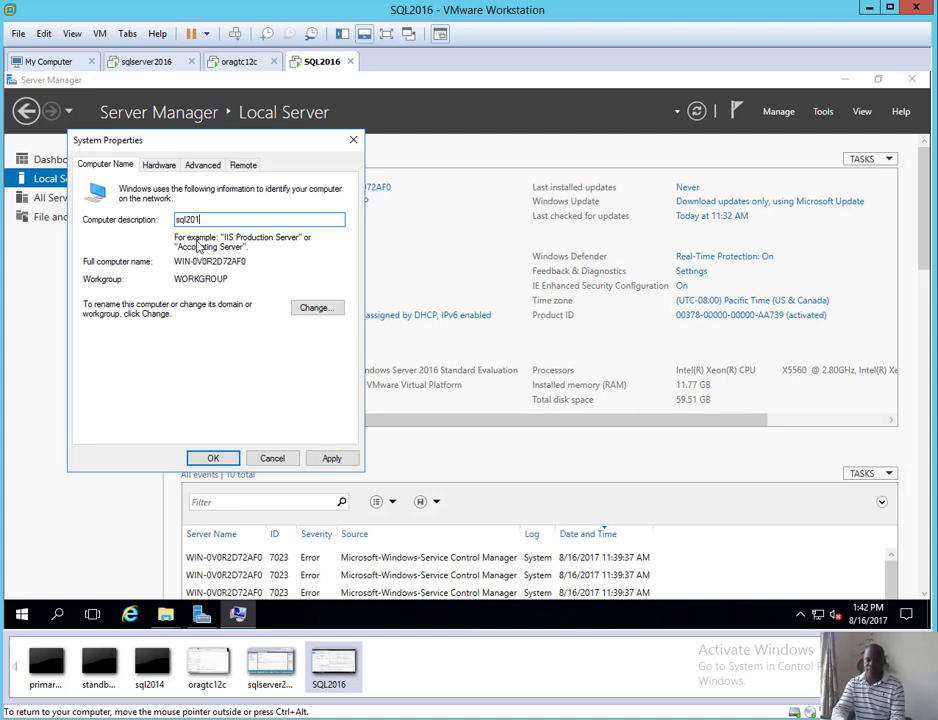
click(314, 308)
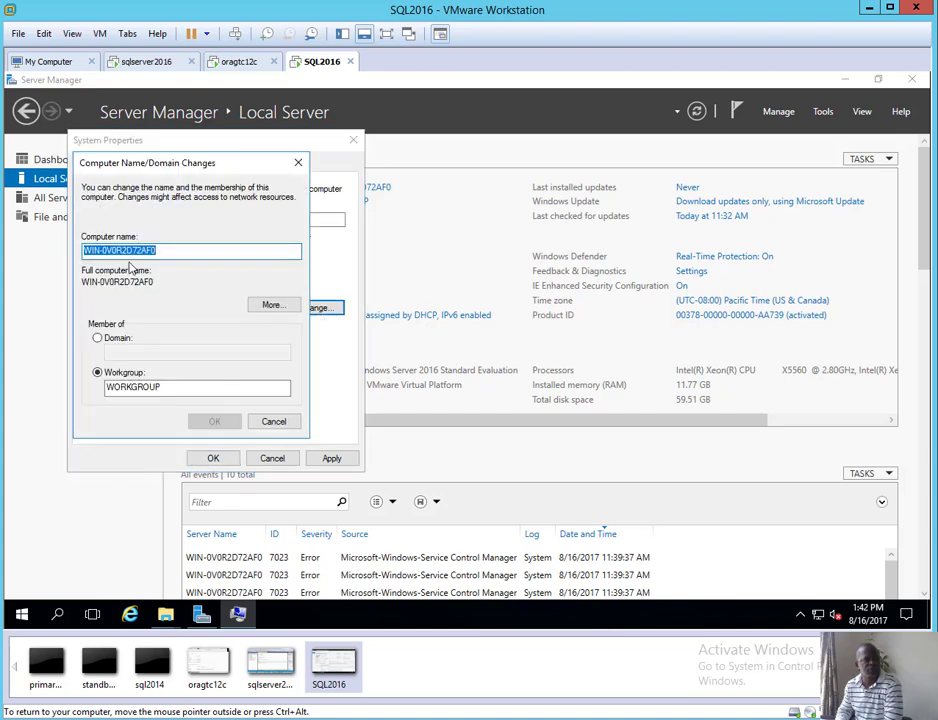
text(sql2016)
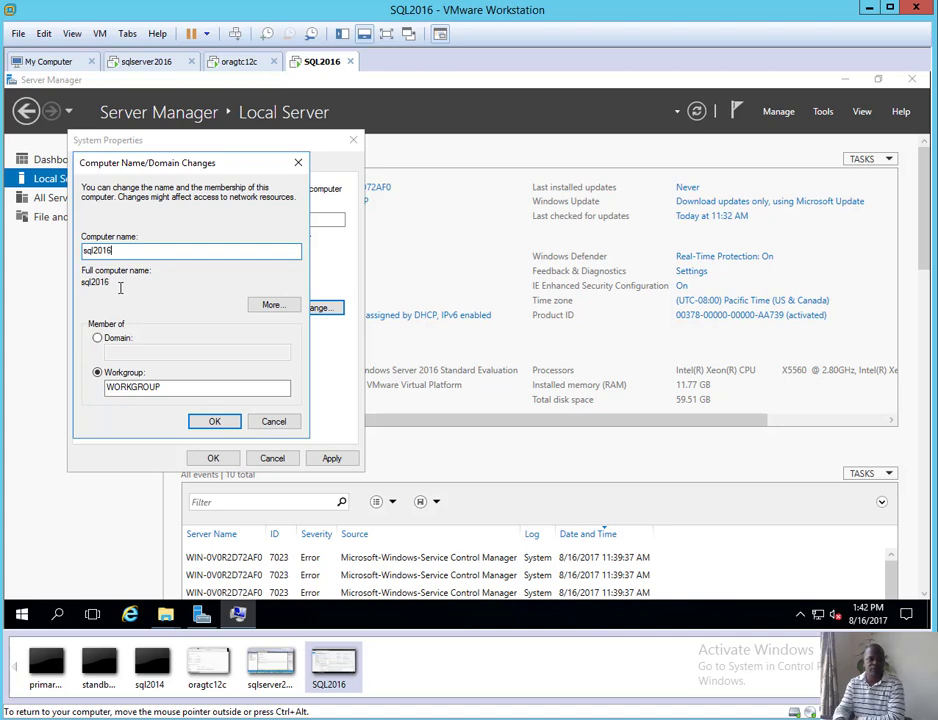
click(214, 423)
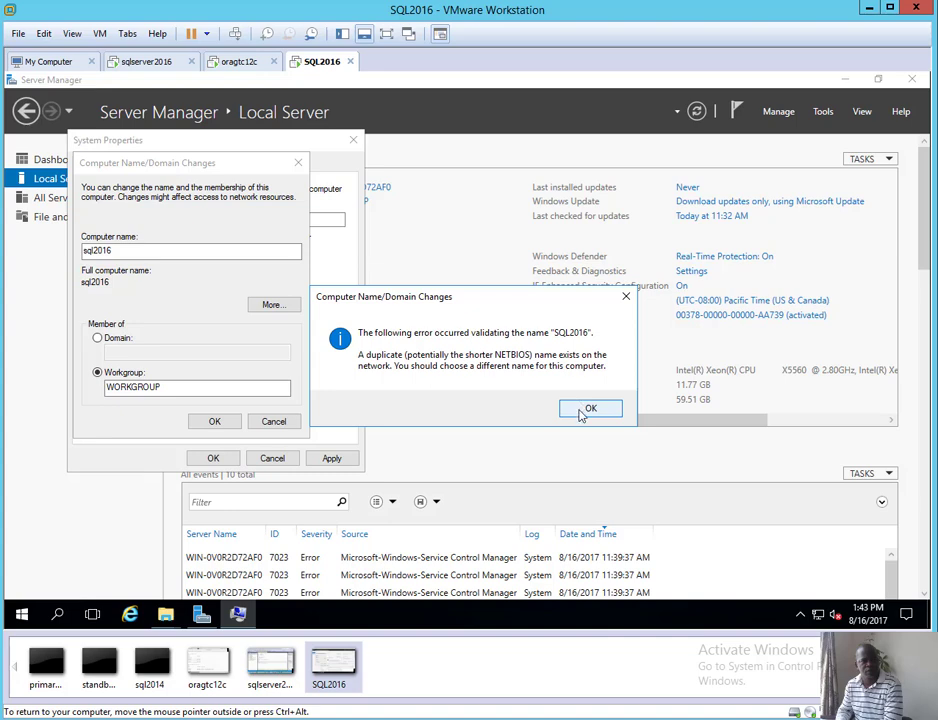
click(583, 412)
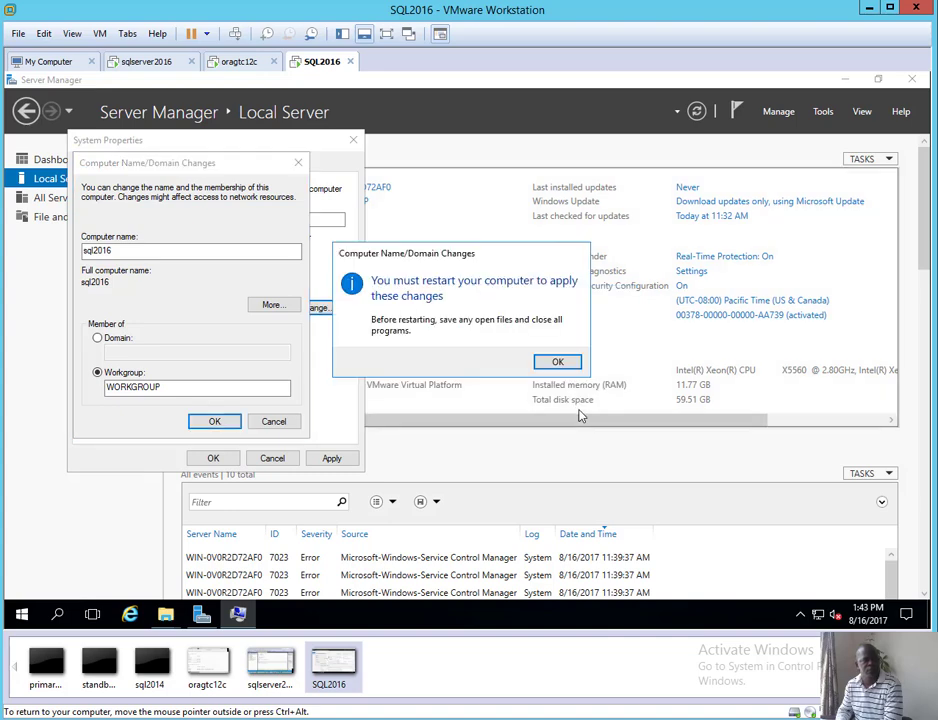
click(557, 363)
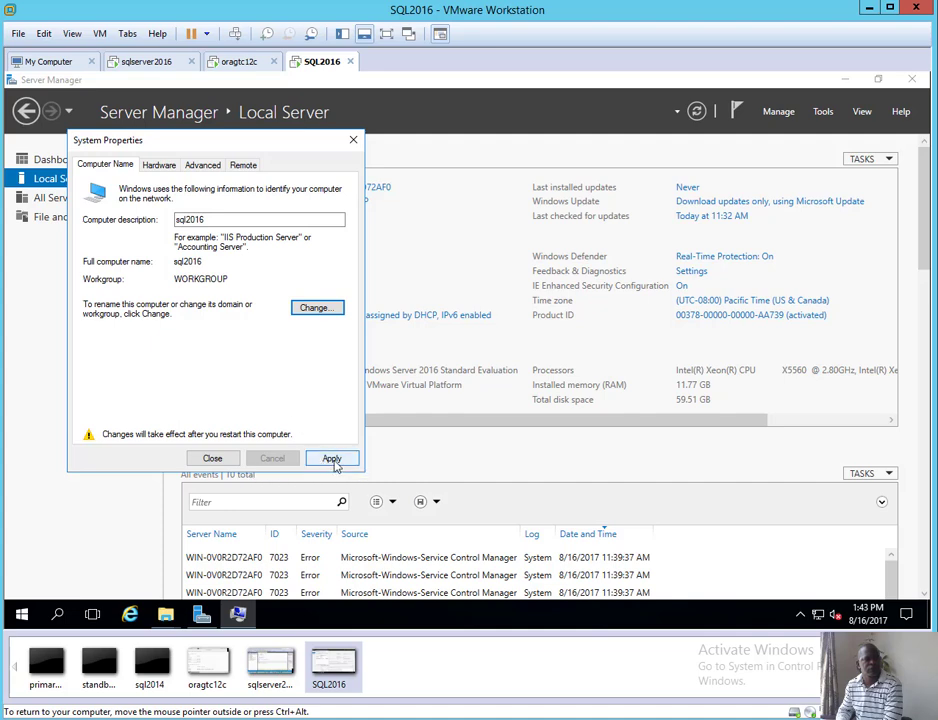
click(214, 461)
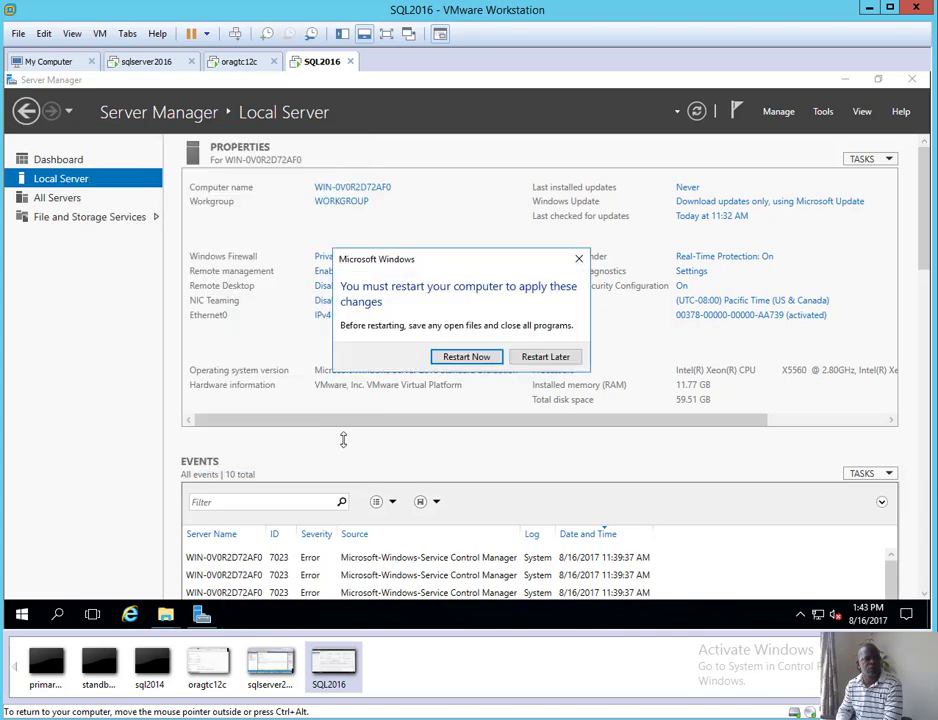
click(553, 357)
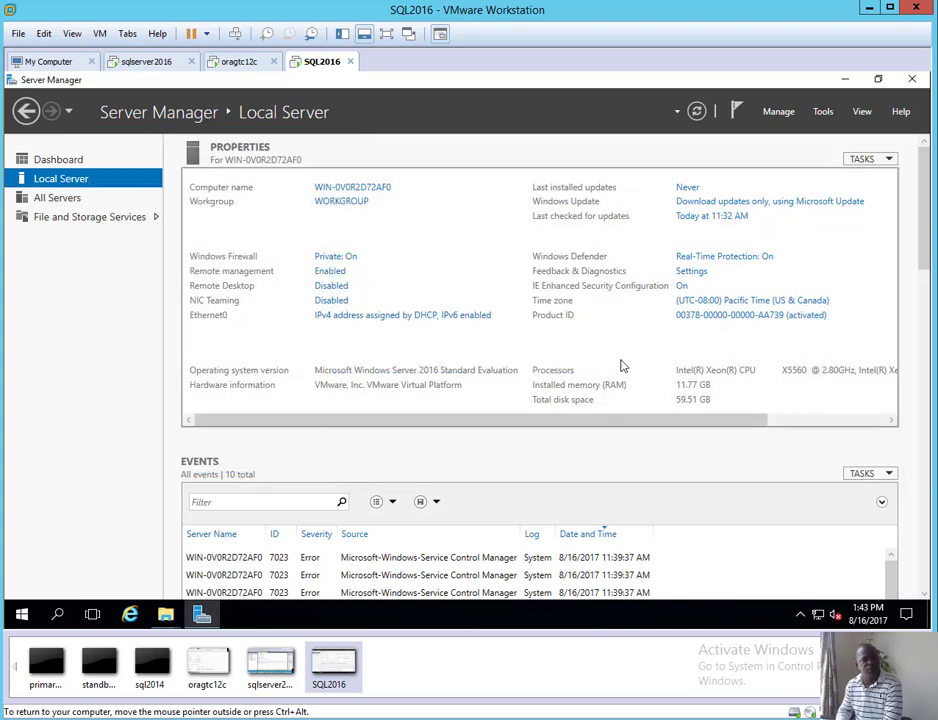
Turn Windows Firewall off for both private and public networks and close the firewall window.
click(345, 257)
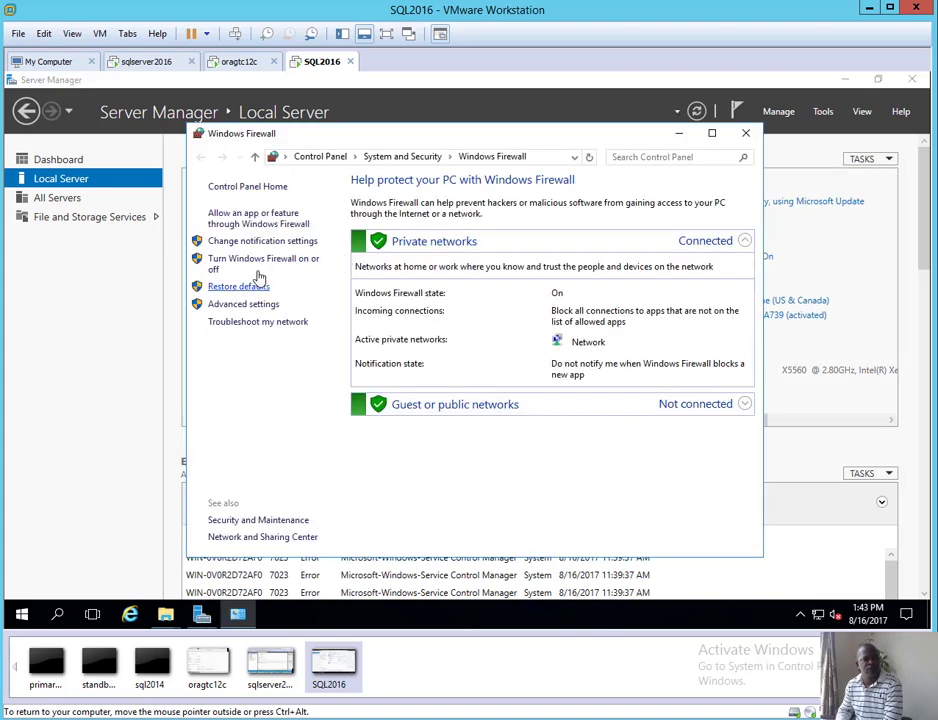
click(253, 266)
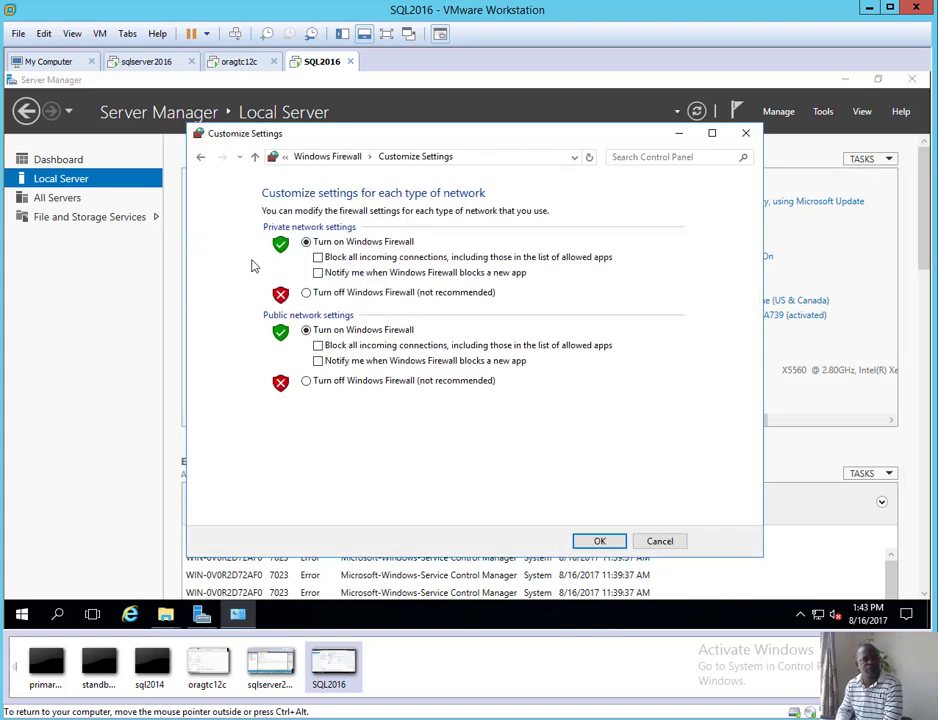
click(305, 292)
click(306, 381)
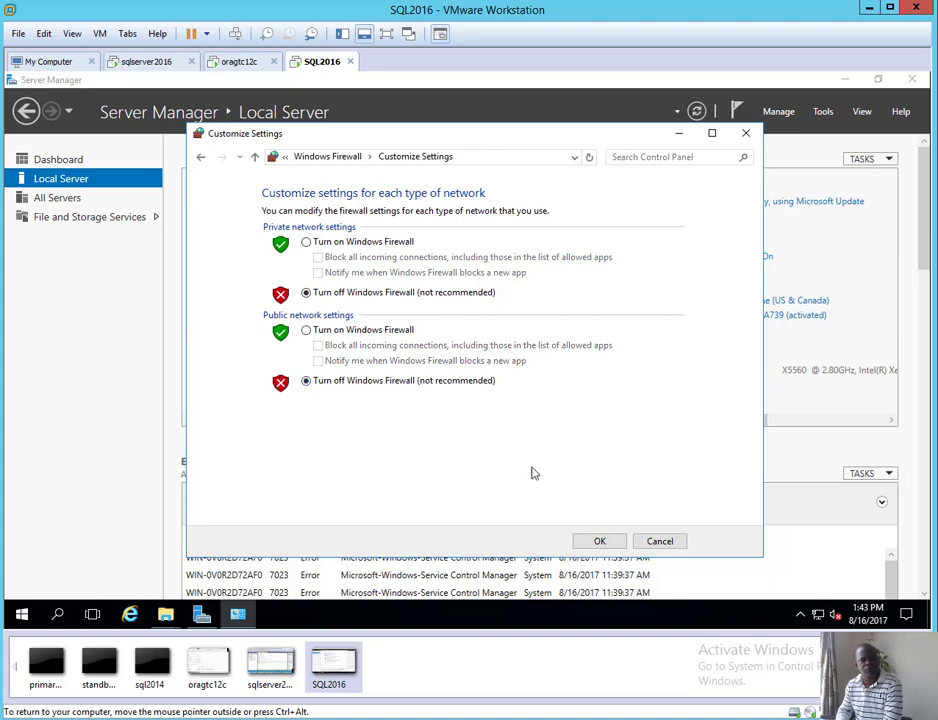
click(597, 540)
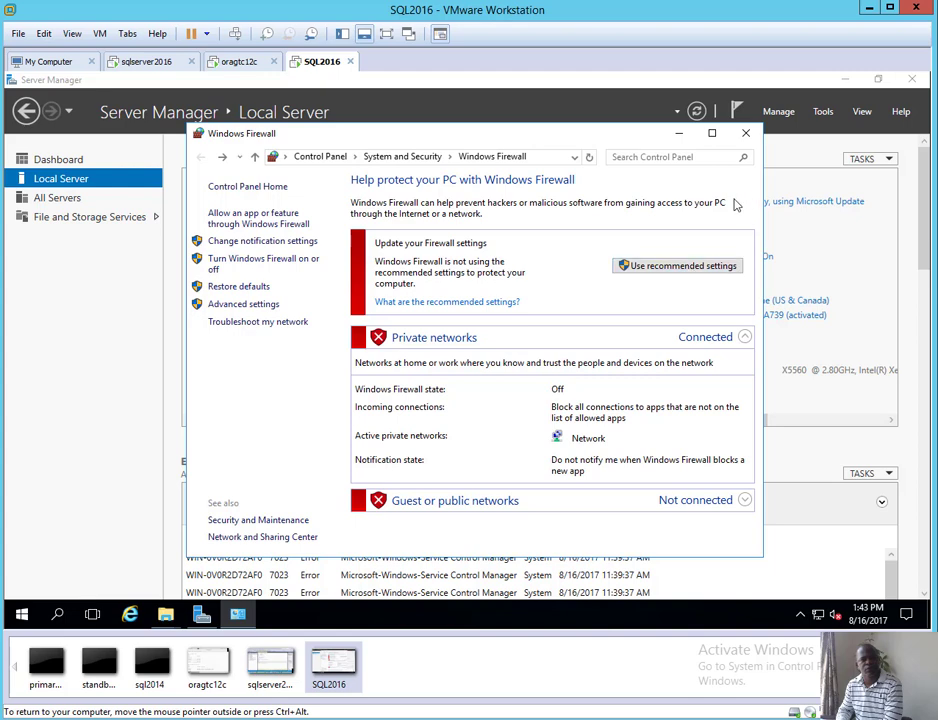
click(746, 133)
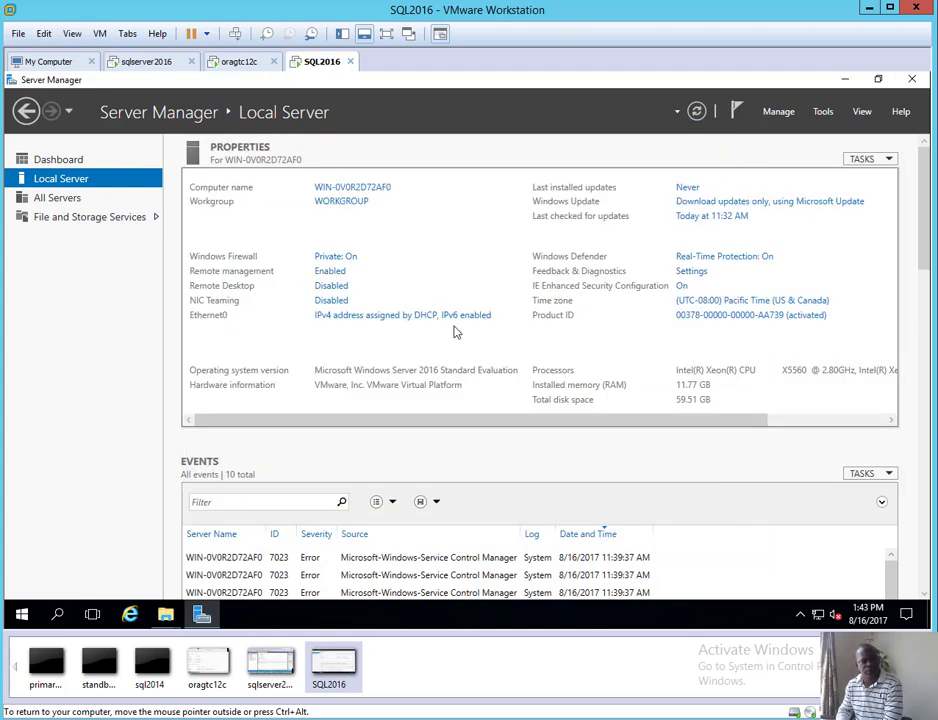
Uncheck Internet Protocol Version 6 (TCP/IPv6) in the Ethernet0 adapter properties and save.
click(366, 321)
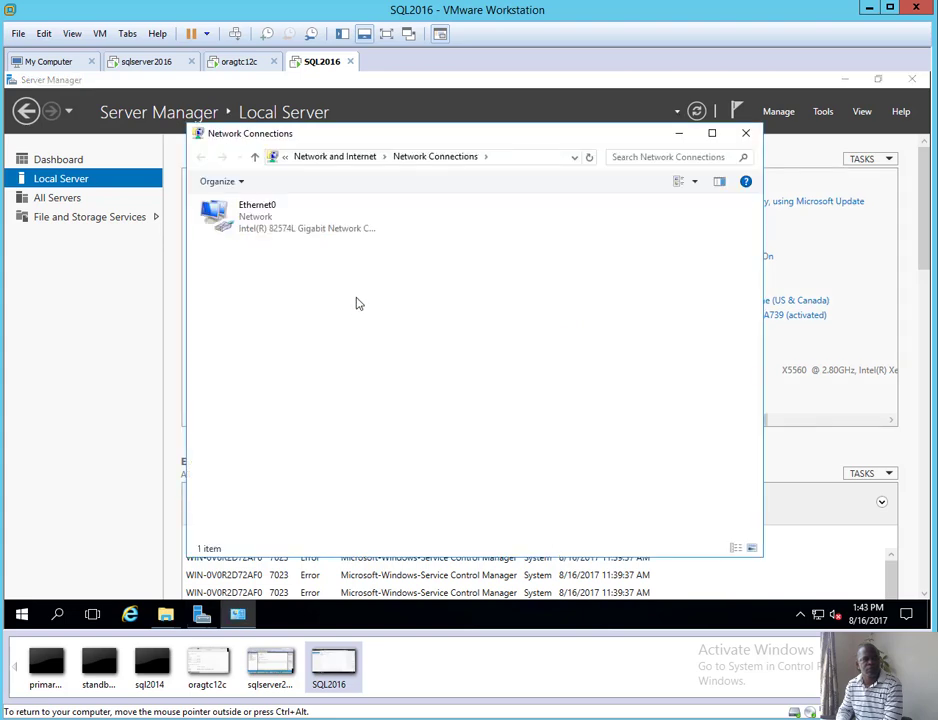
click(255, 225)
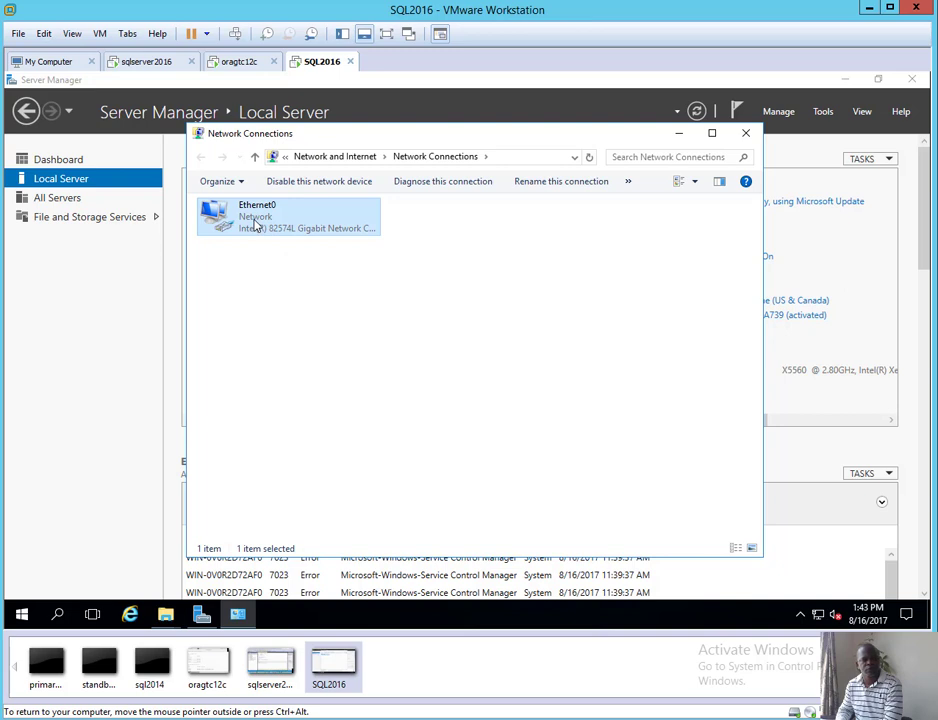
right_click(255, 213)
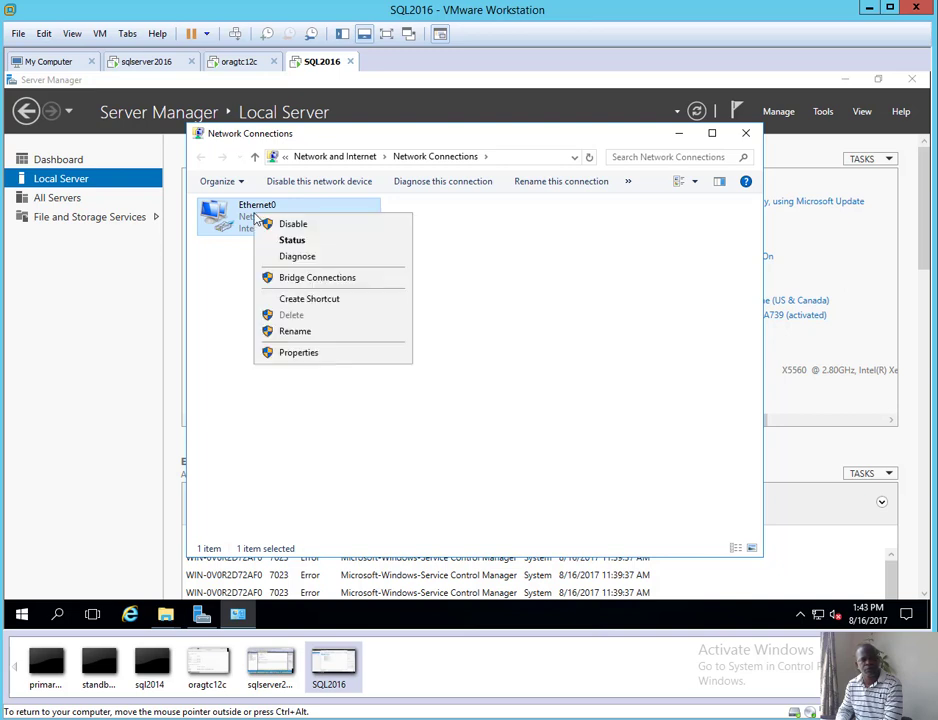
click(304, 352)
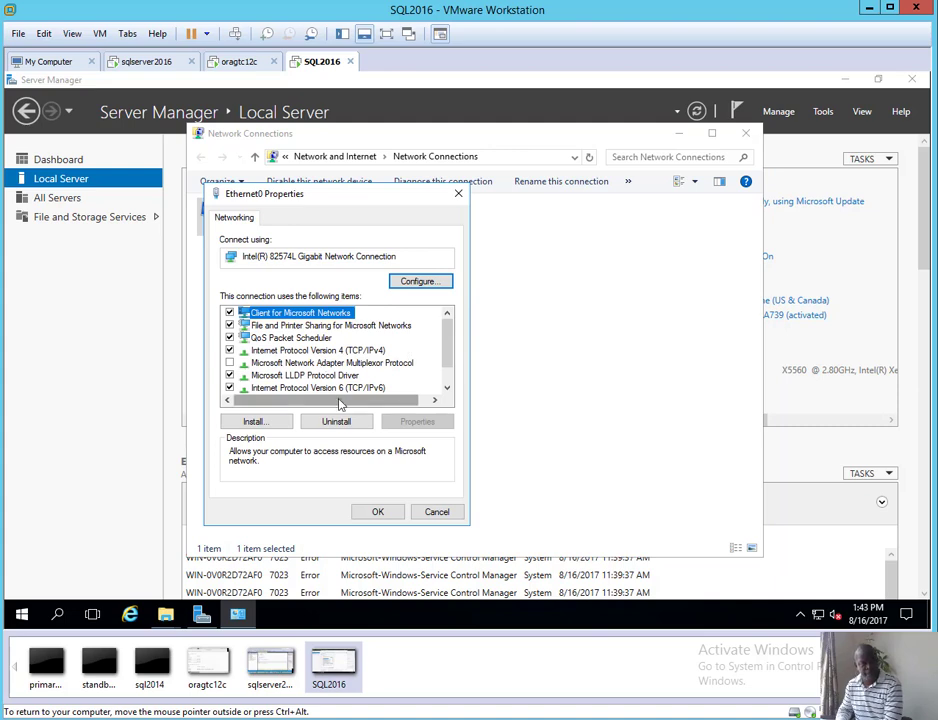
scroll(378, 395, down, 1)
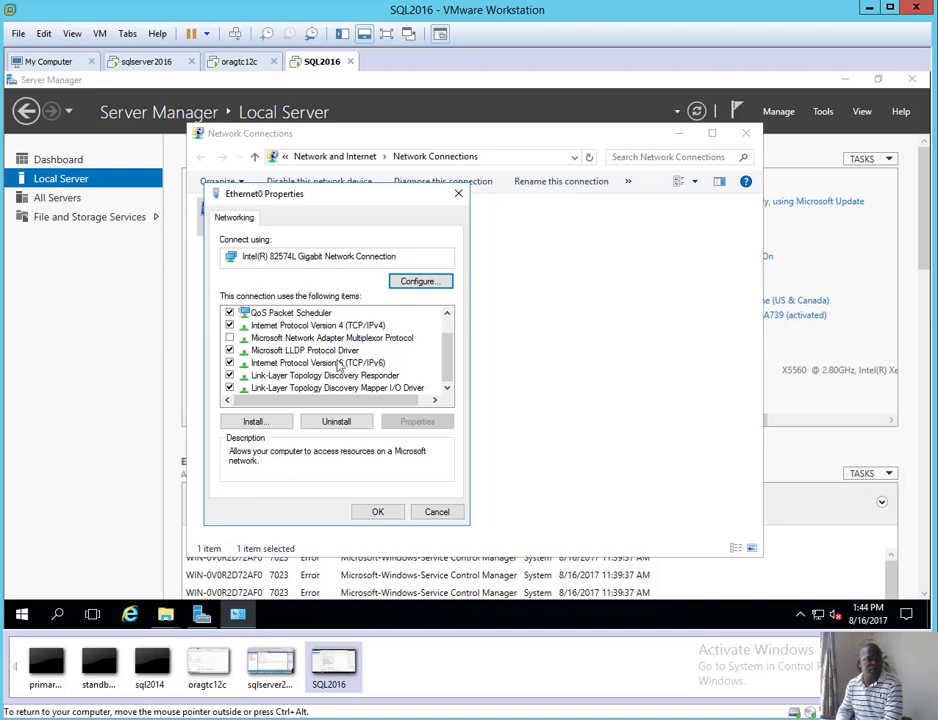
click(229, 362)
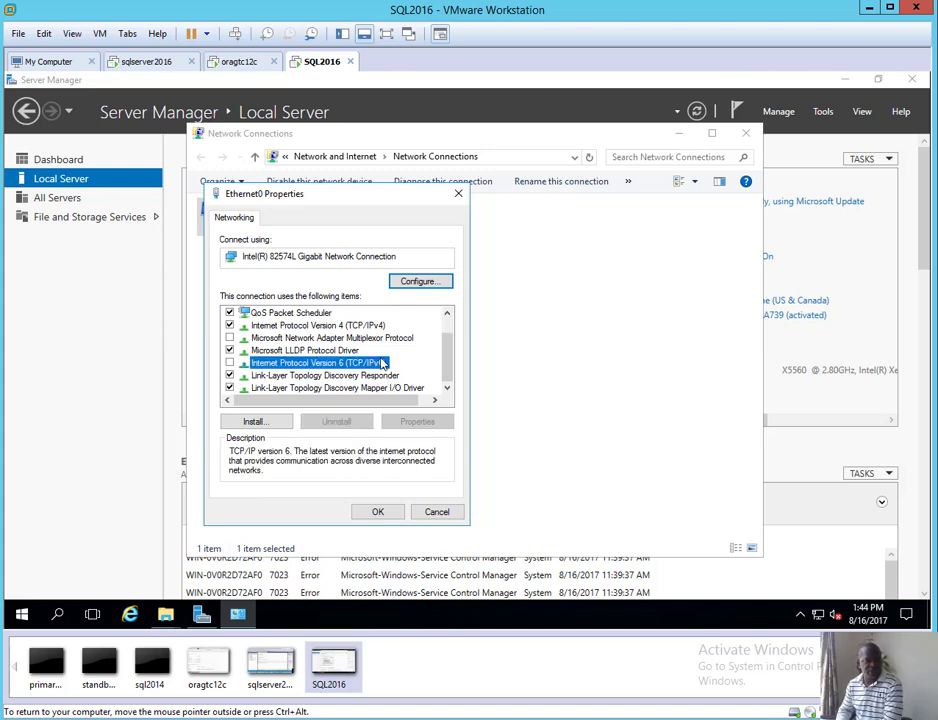
click(299, 328)
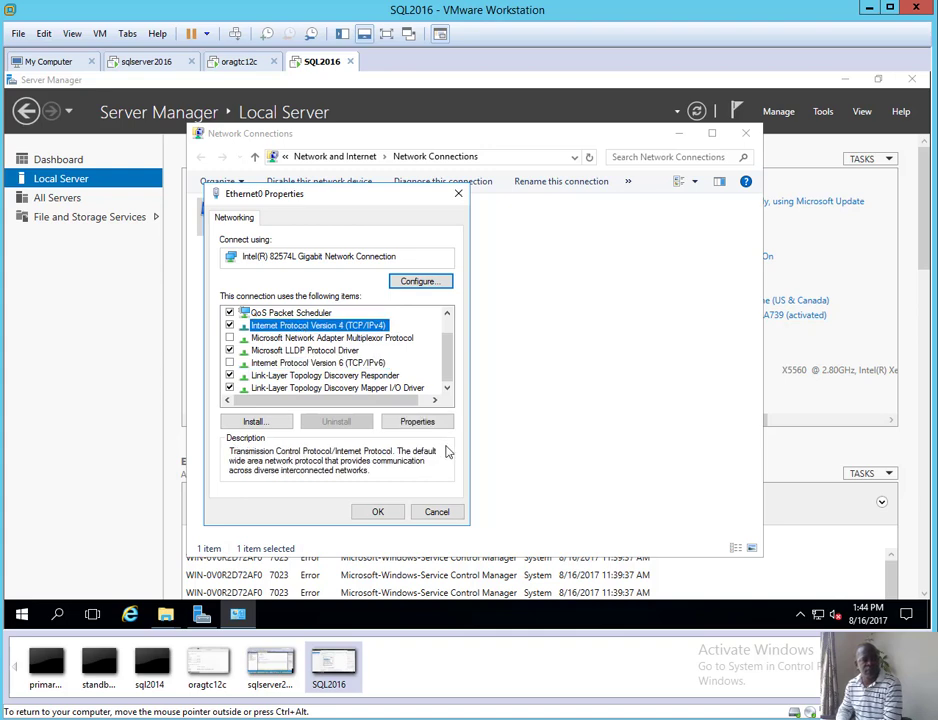
click(377, 513)
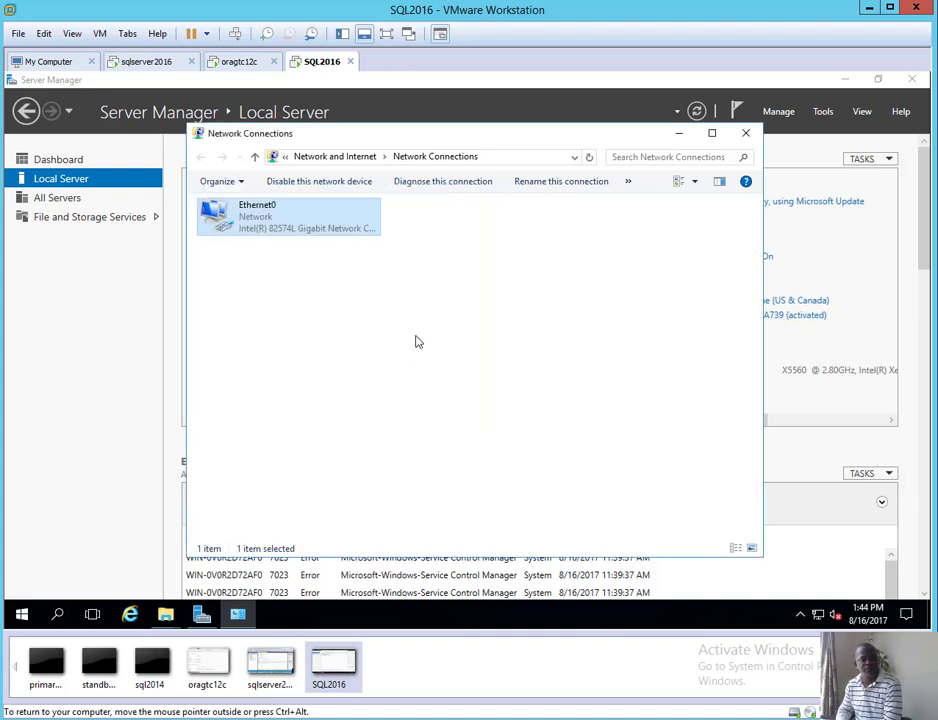
click(368, 293)
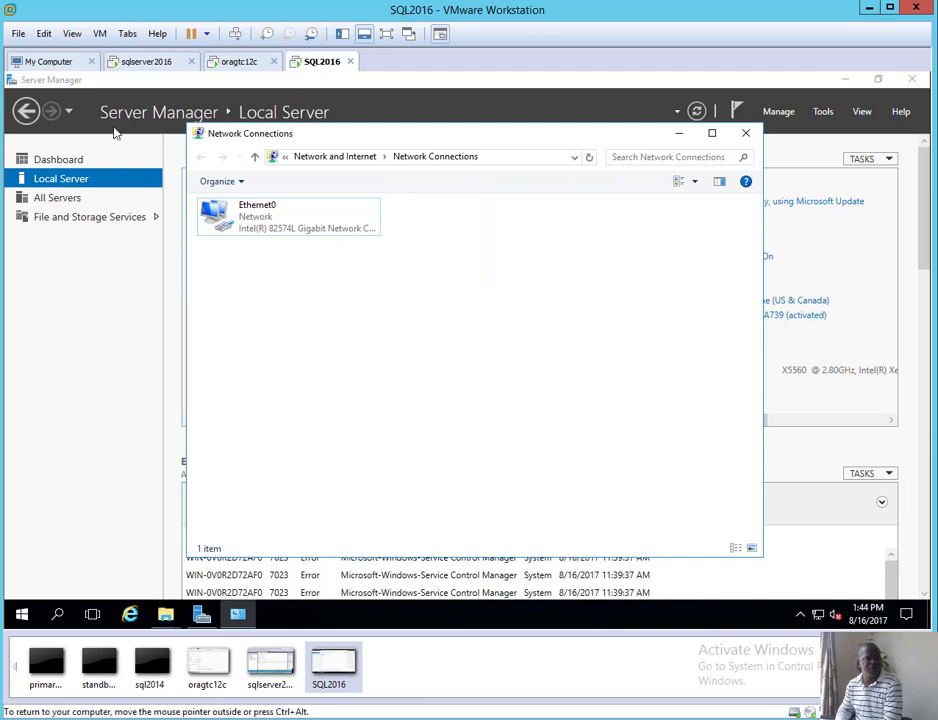
Add a host-only network adapter in the SQL2016 virtual machine settings.
right_click(330, 64)
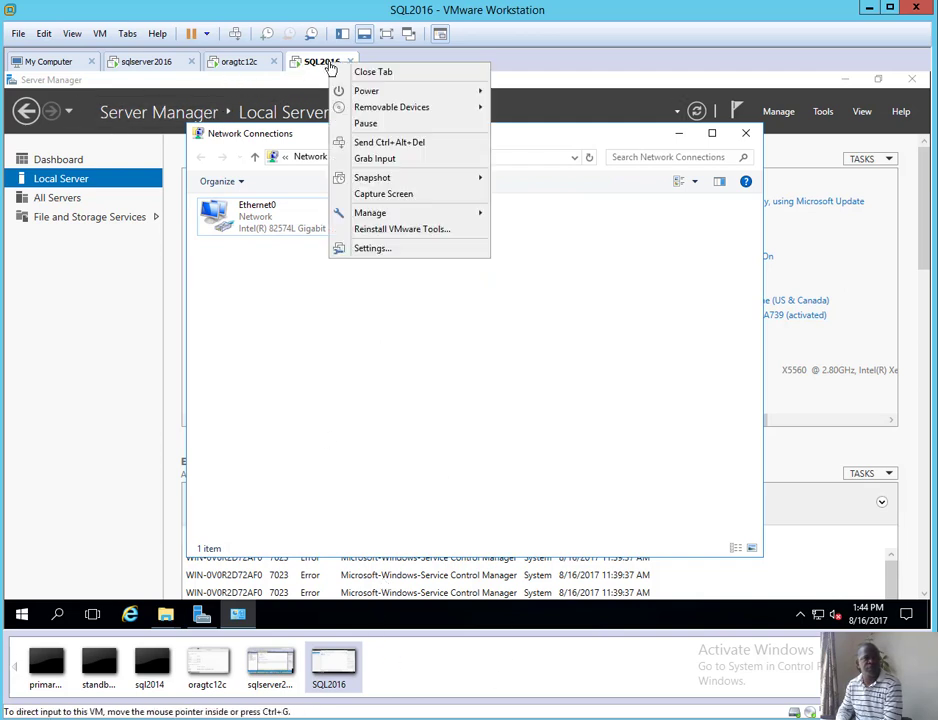
click(367, 250)
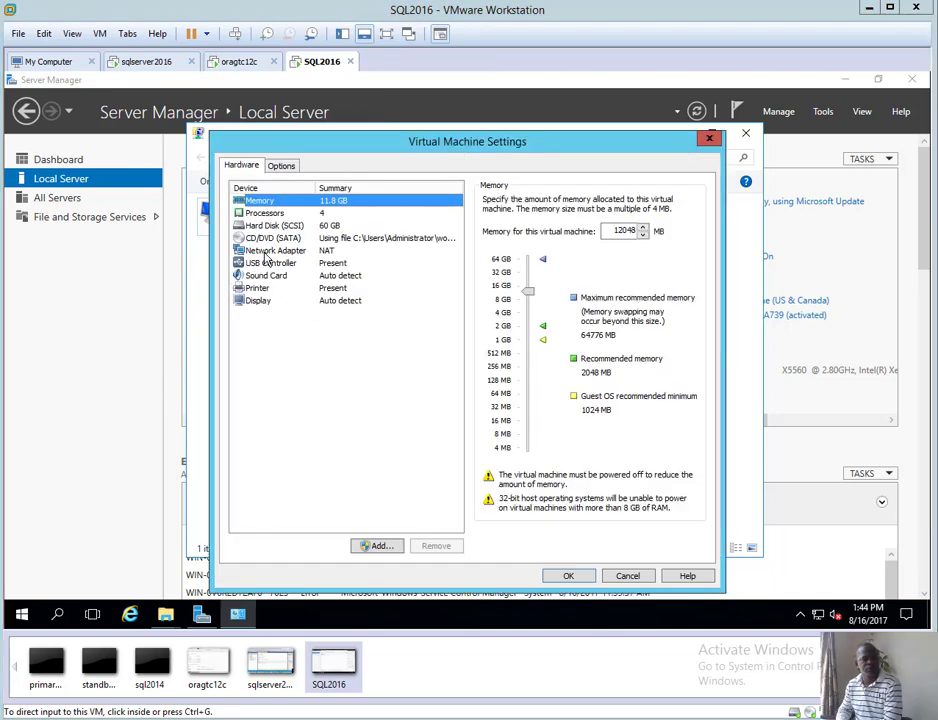
click(266, 251)
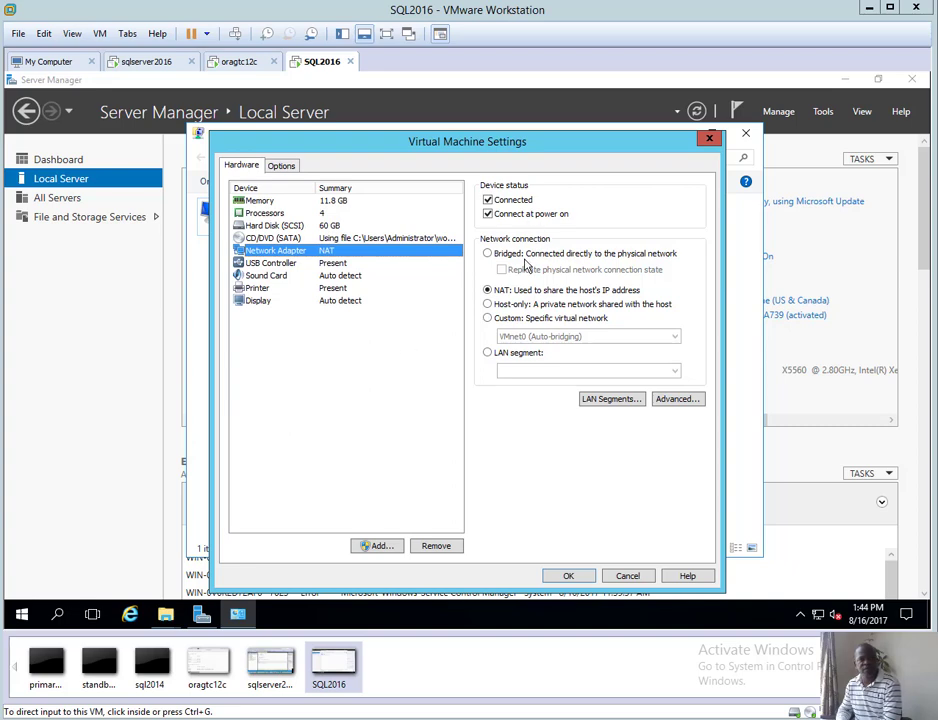
click(378, 547)
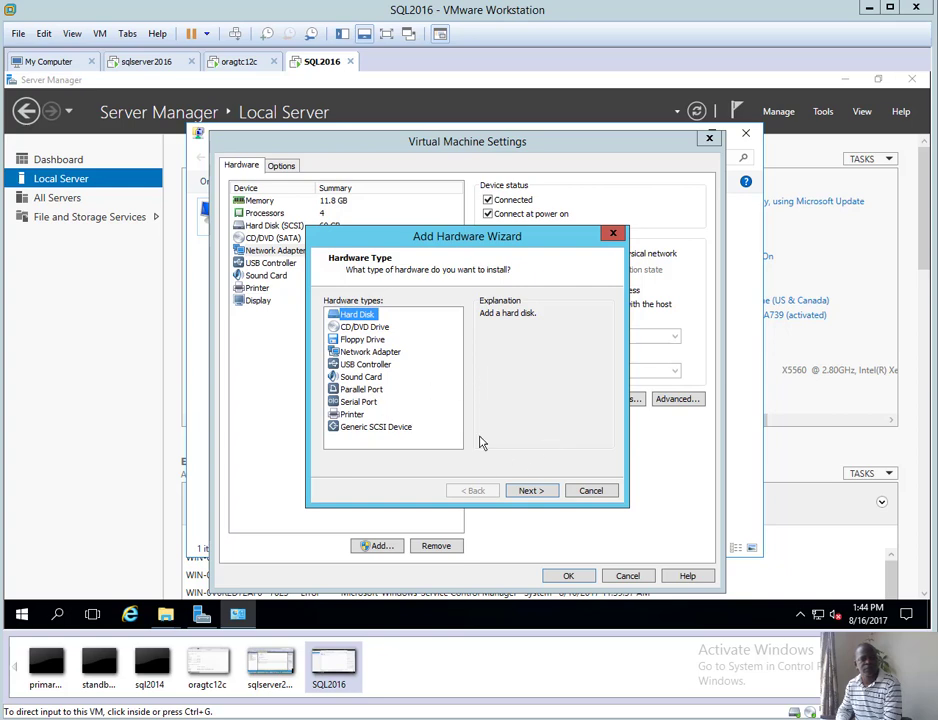
click(355, 355)
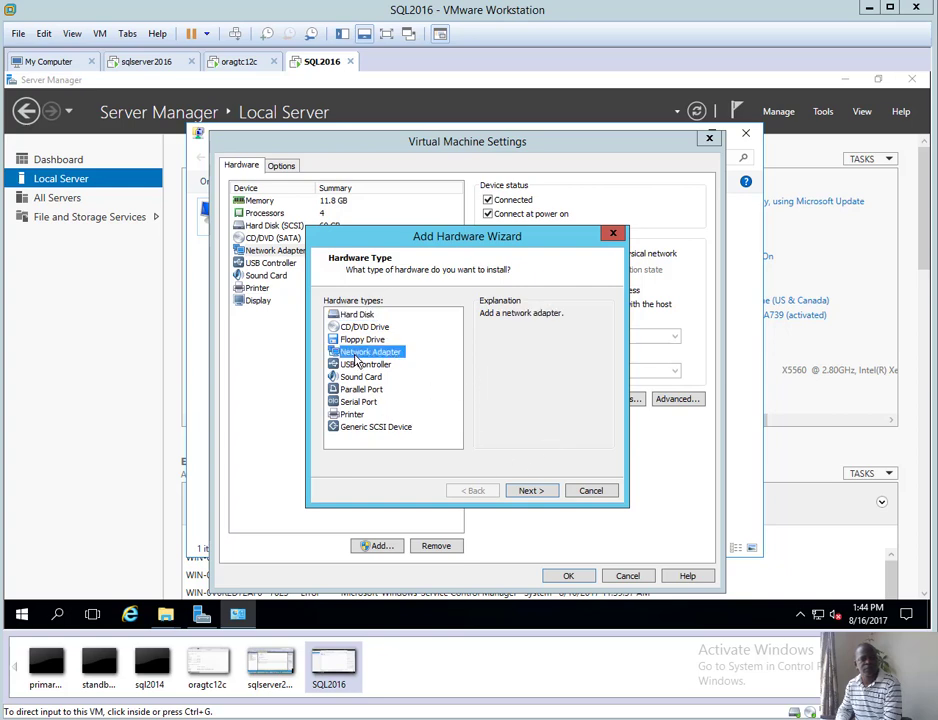
click(540, 491)
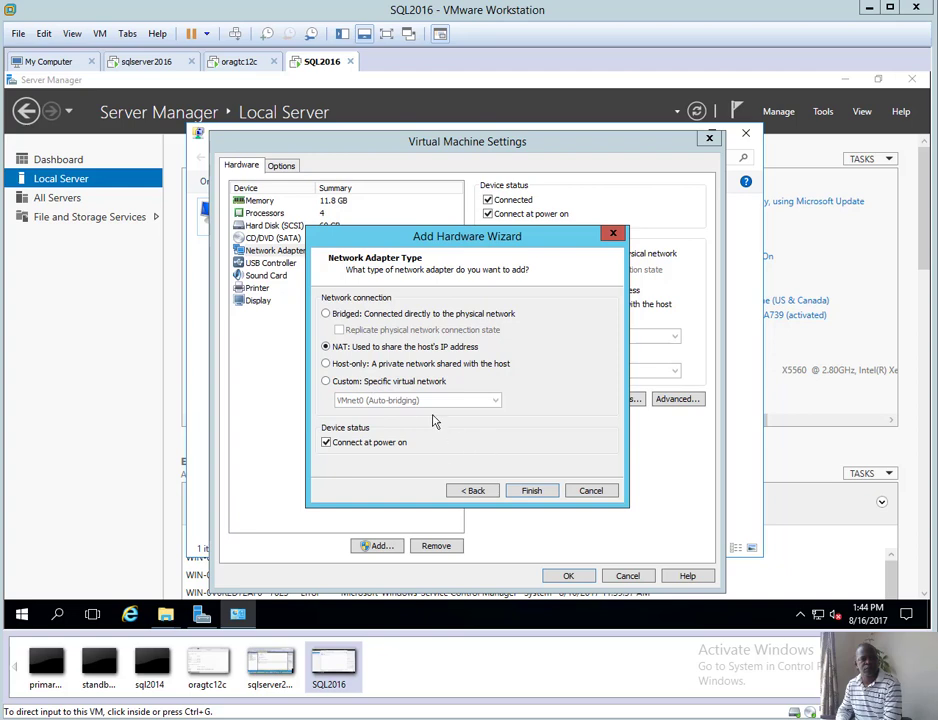
click(325, 363)
click(531, 491)
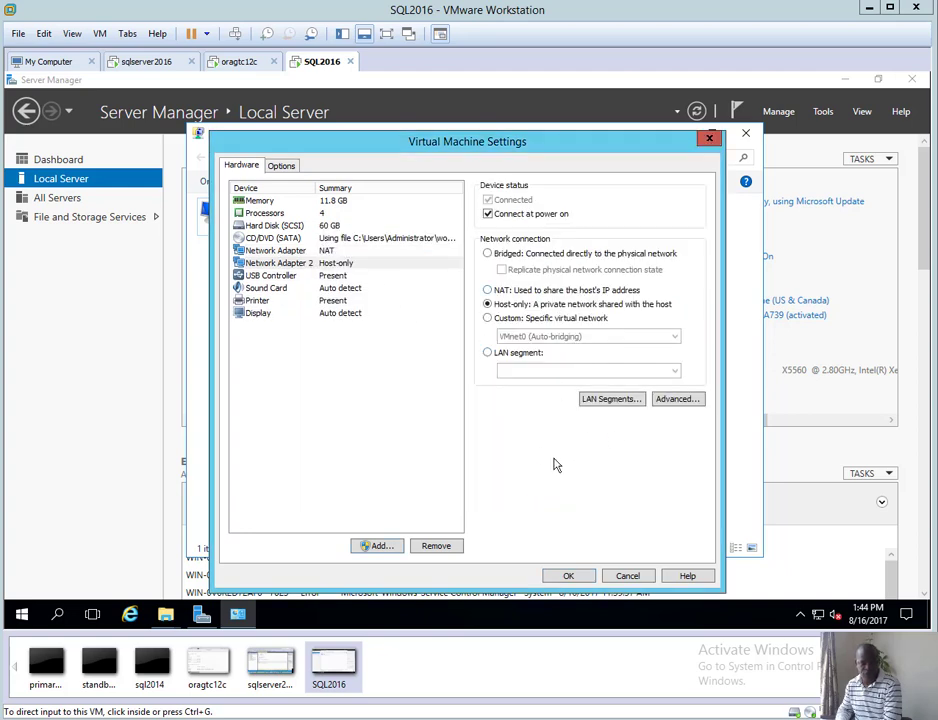
Add a bridged network adapter replicating physical connection state, then save the settings.
click(378, 547)
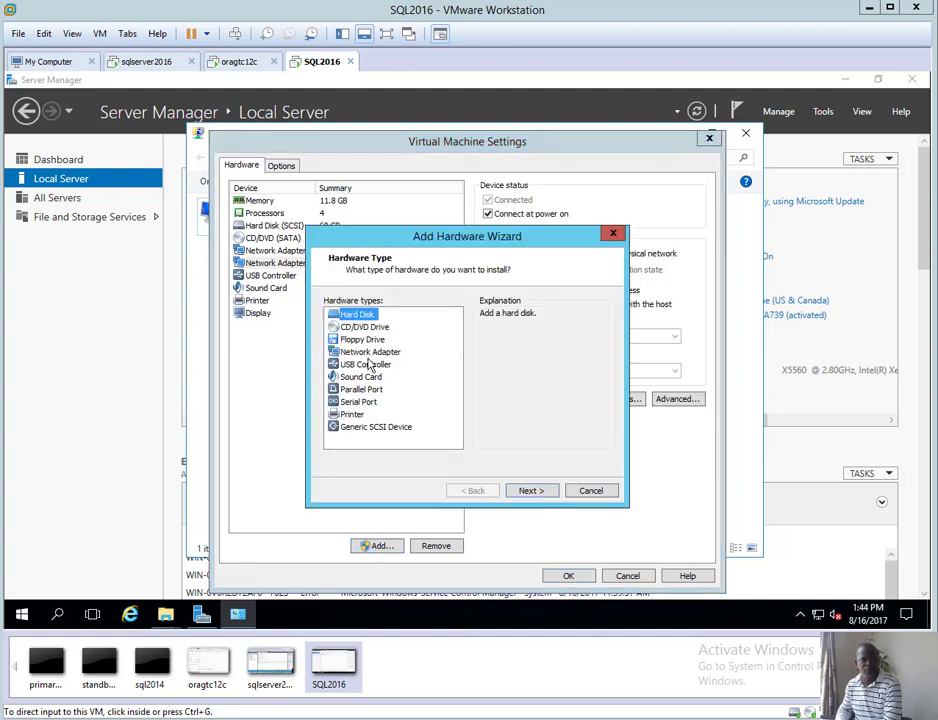
click(368, 352)
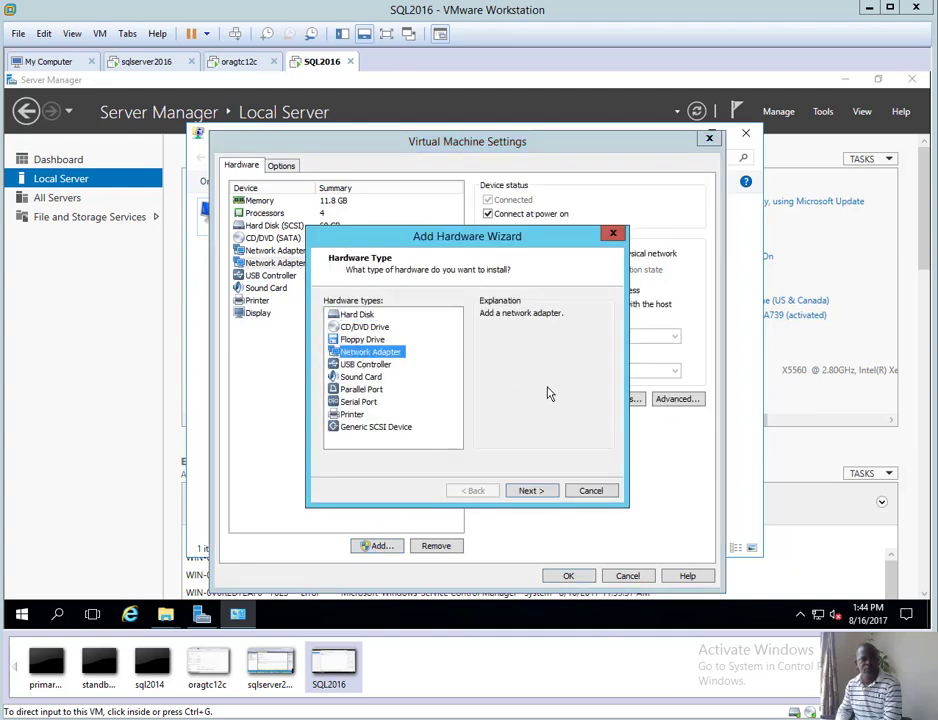
click(532, 492)
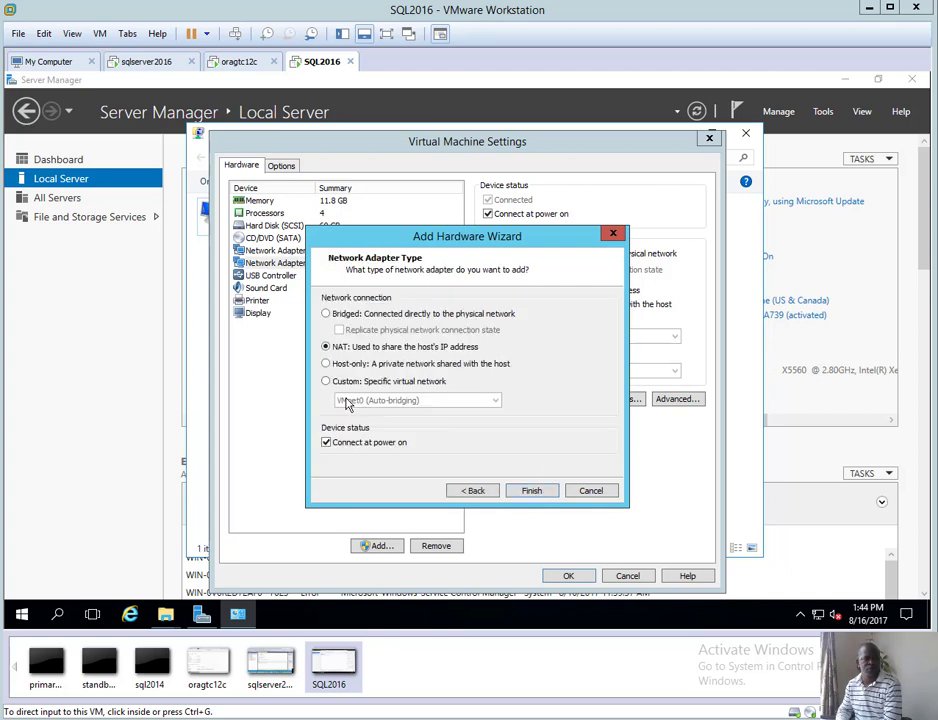
click(325, 314)
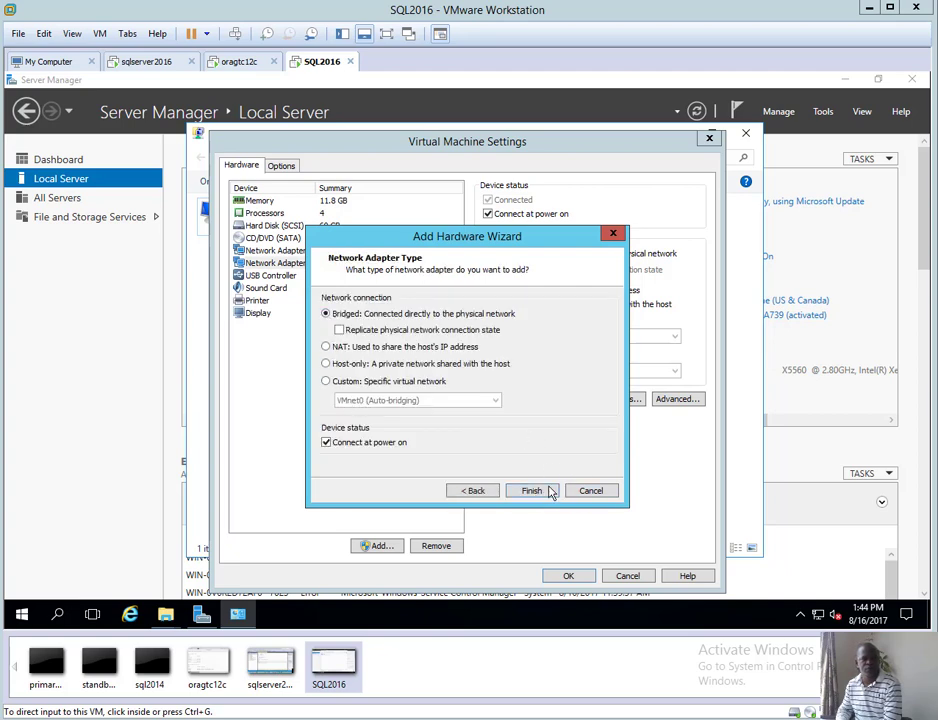
click(340, 331)
click(532, 491)
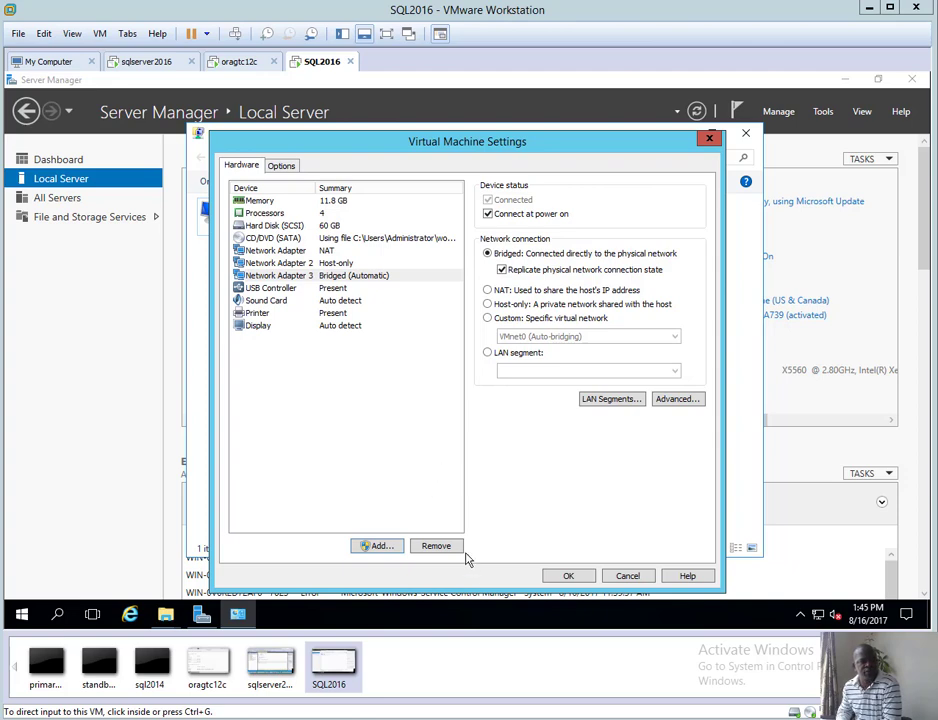
click(567, 577)
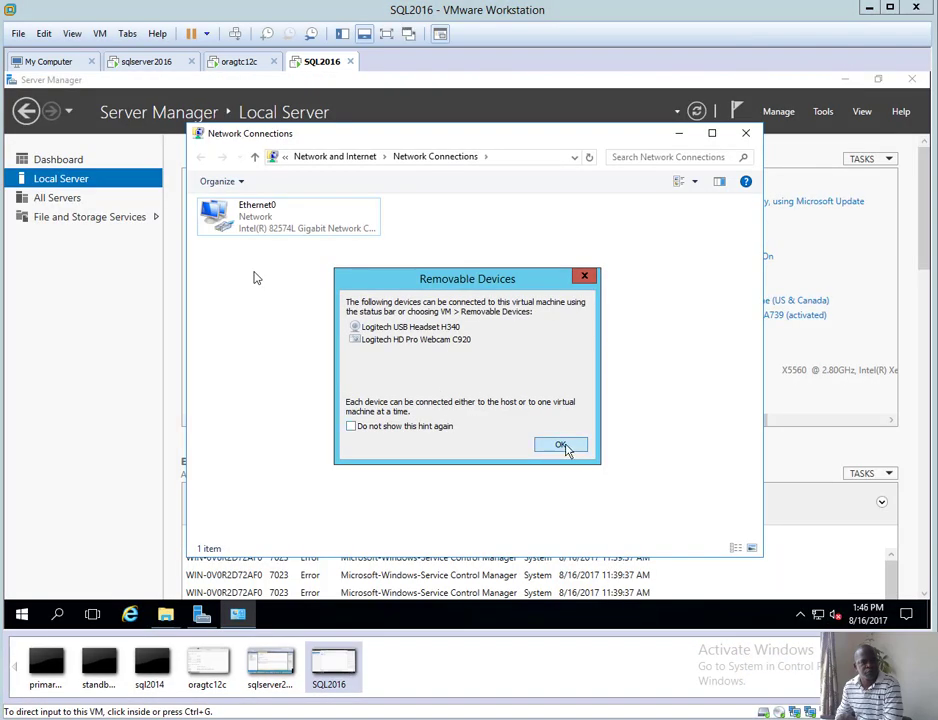
Dismiss the Removable Devices hint with OK.
click(563, 445)
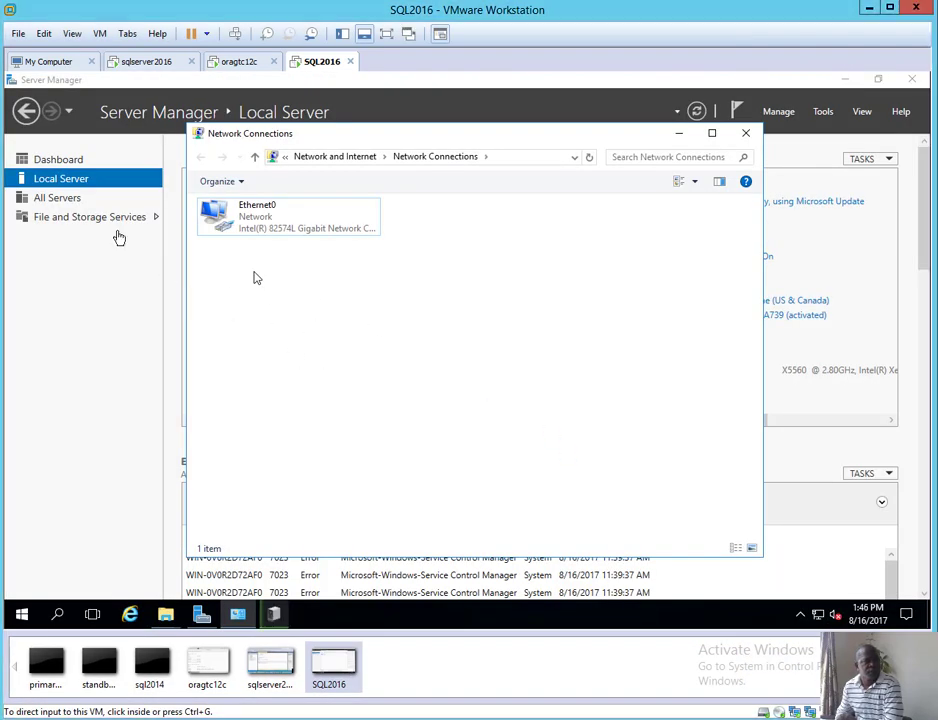
View the VM's Shared Folders options, close settings, and allow discovery on Network 2.
right_click(316, 72)
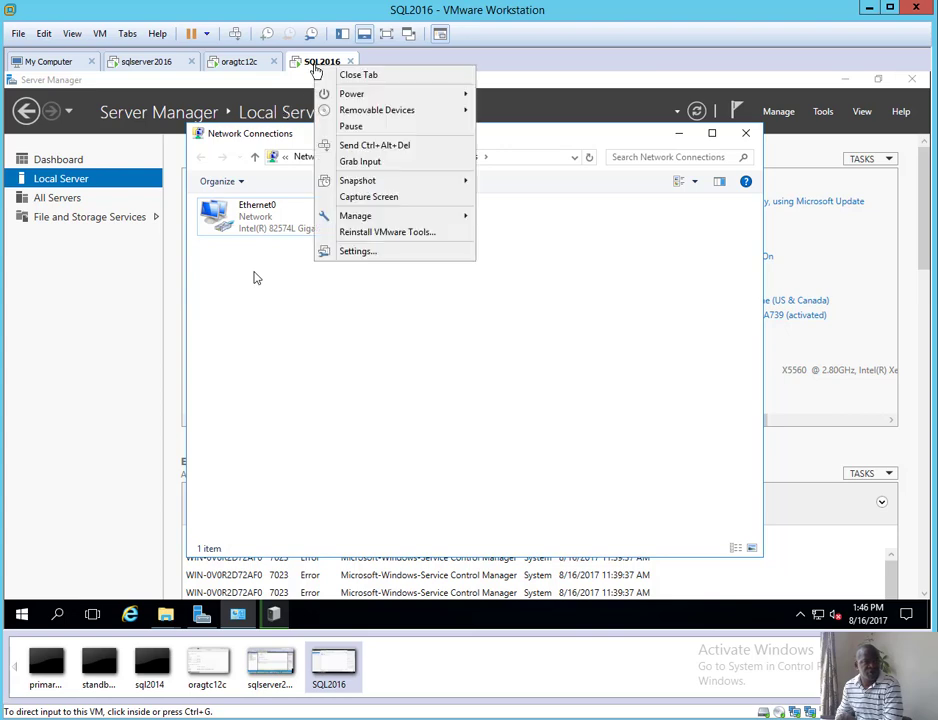
click(360, 253)
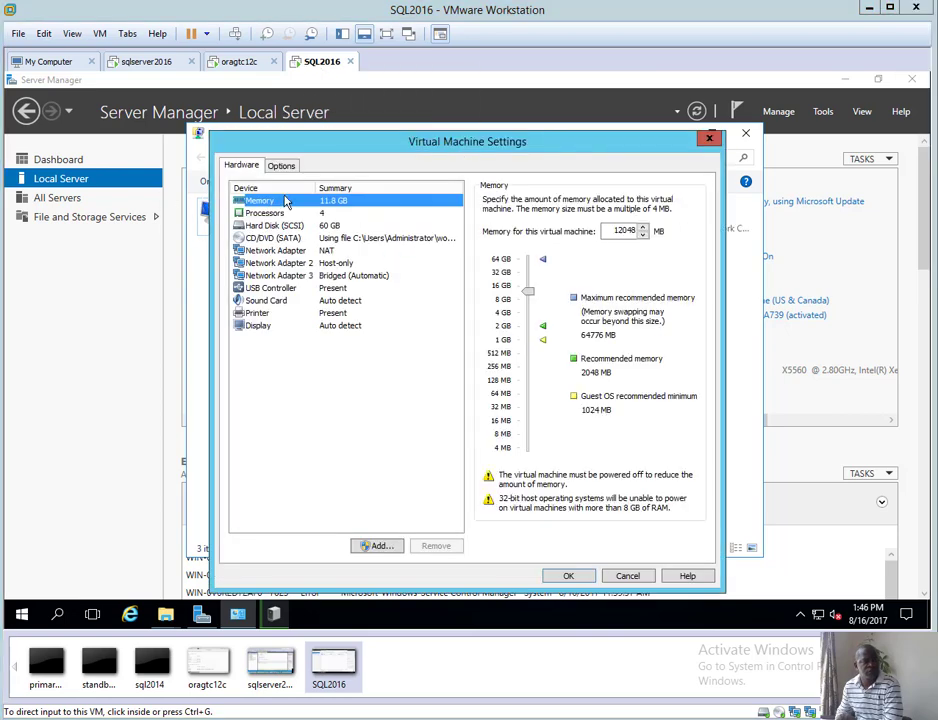
click(284, 168)
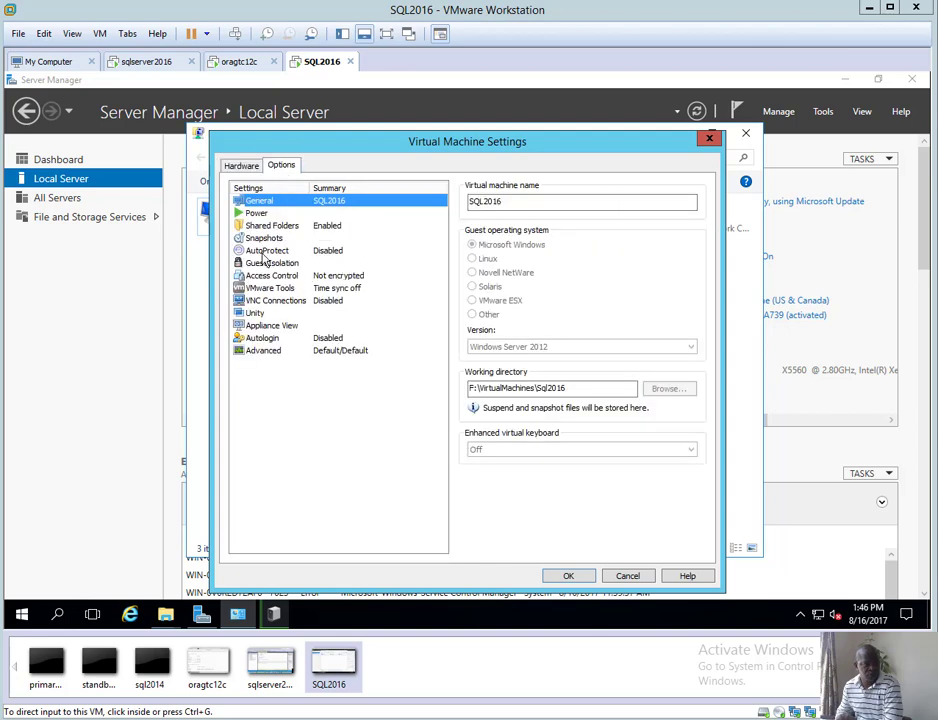
click(290, 225)
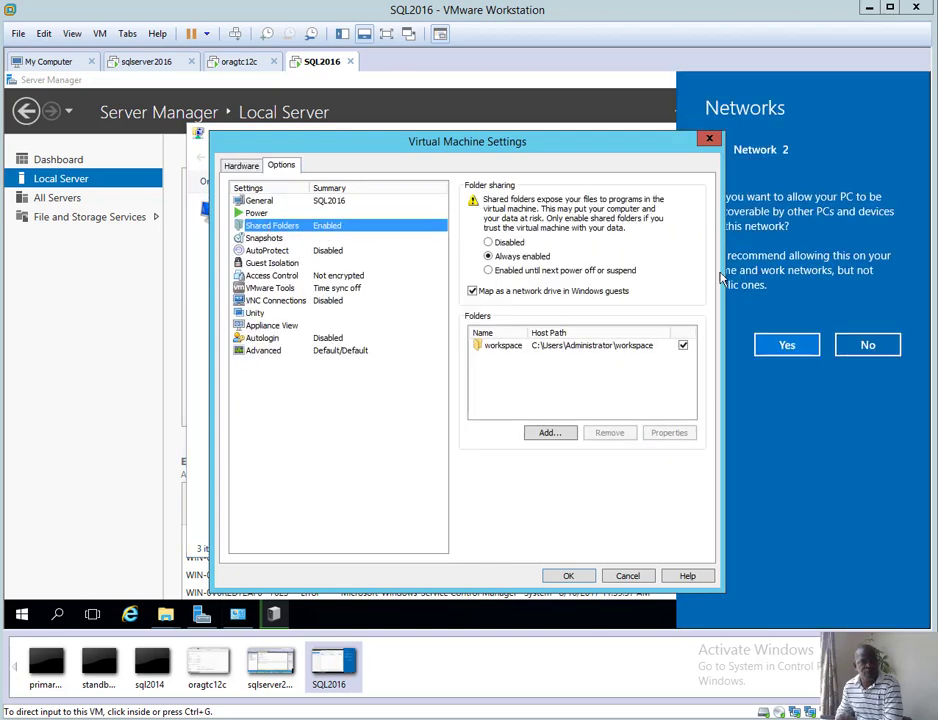
click(791, 347)
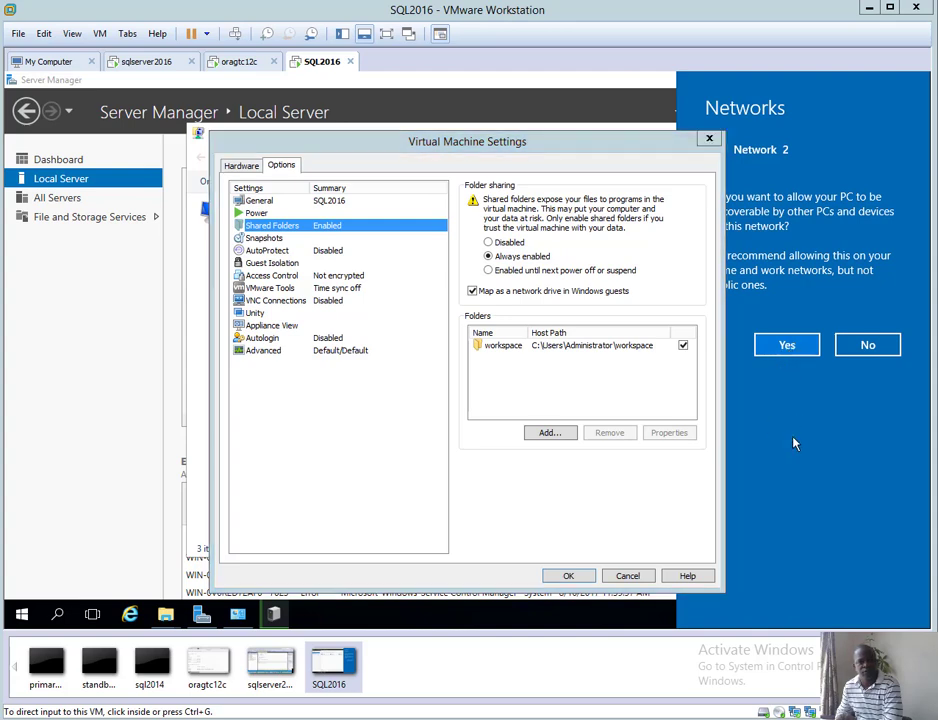
click(565, 577)
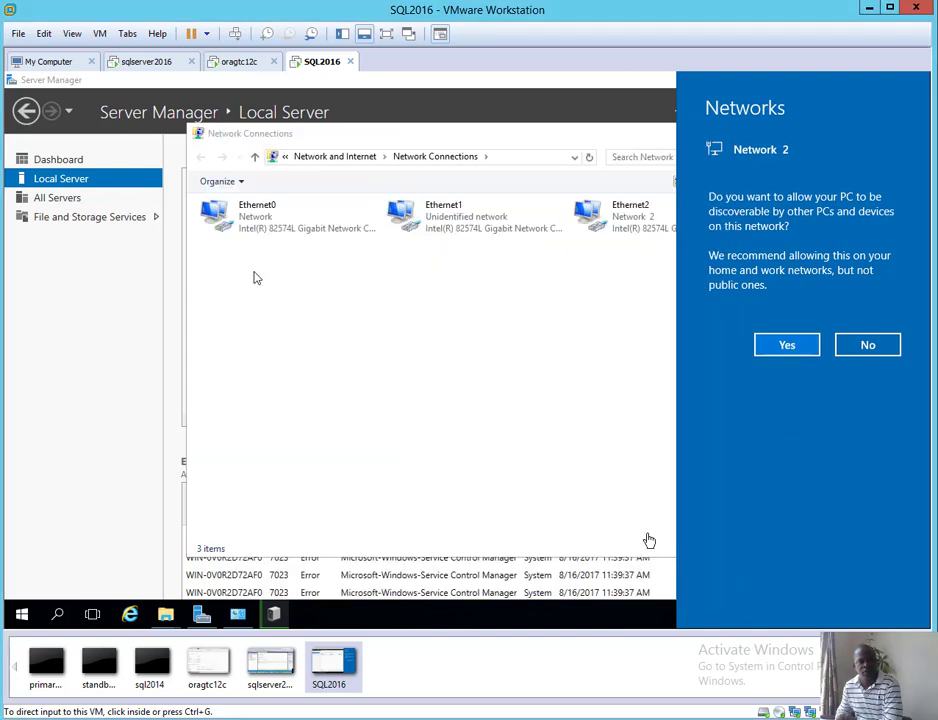
click(787, 347)
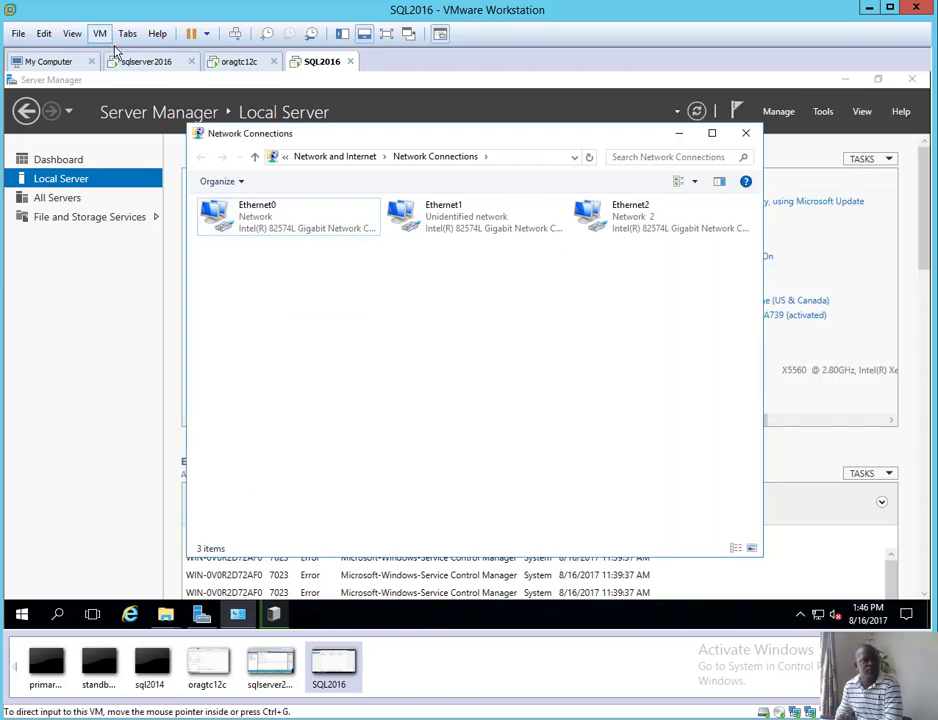
right_click(325, 68)
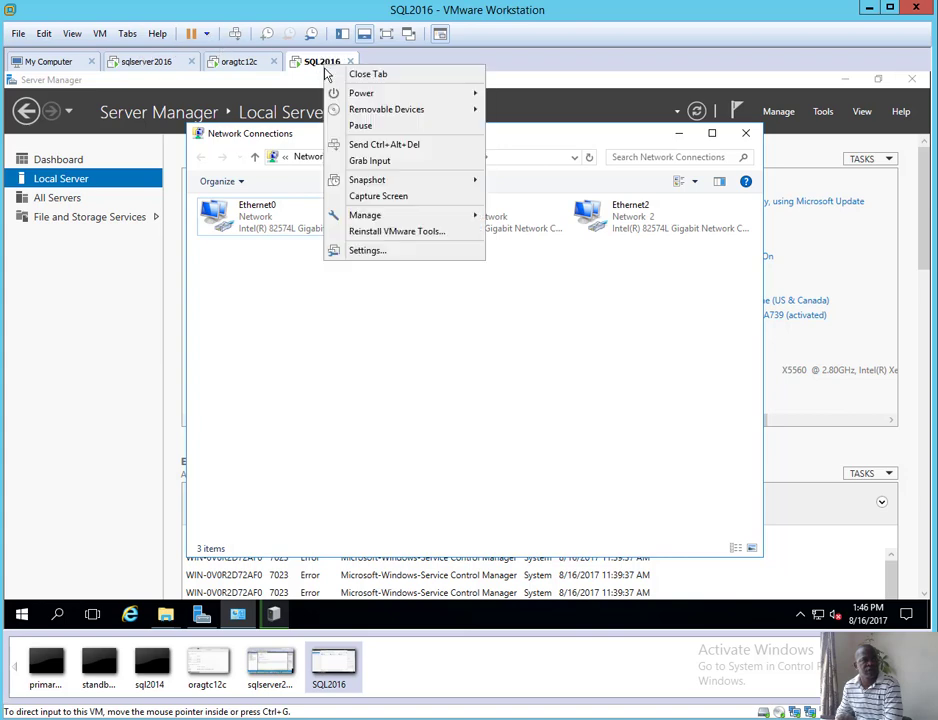
In the SQL2016 settings' Options, select the workspace folder under Shared Folders.
click(368, 251)
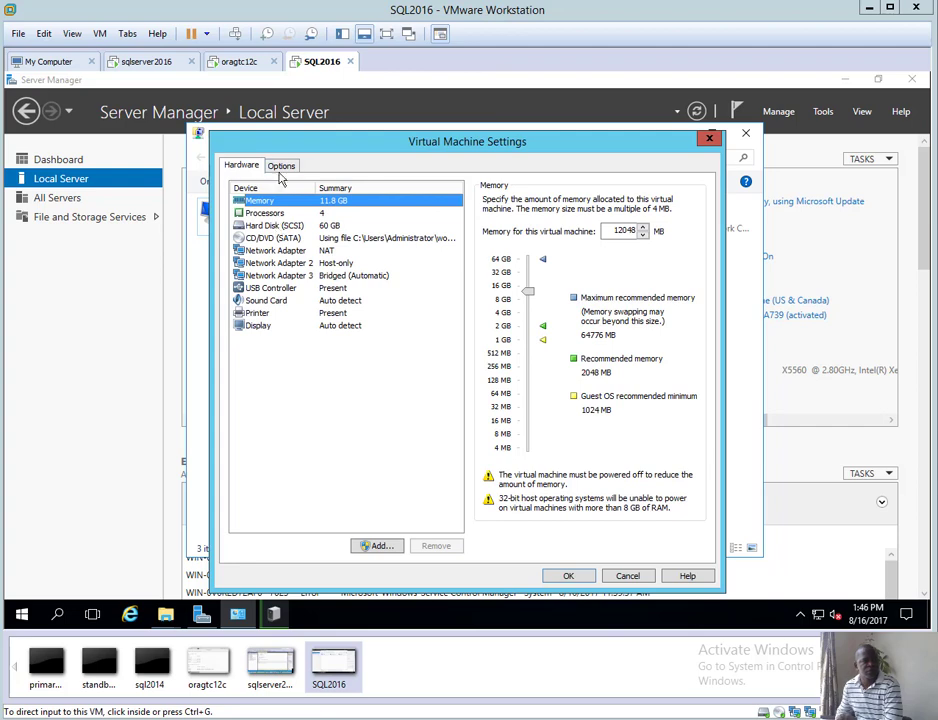
click(282, 165)
click(285, 225)
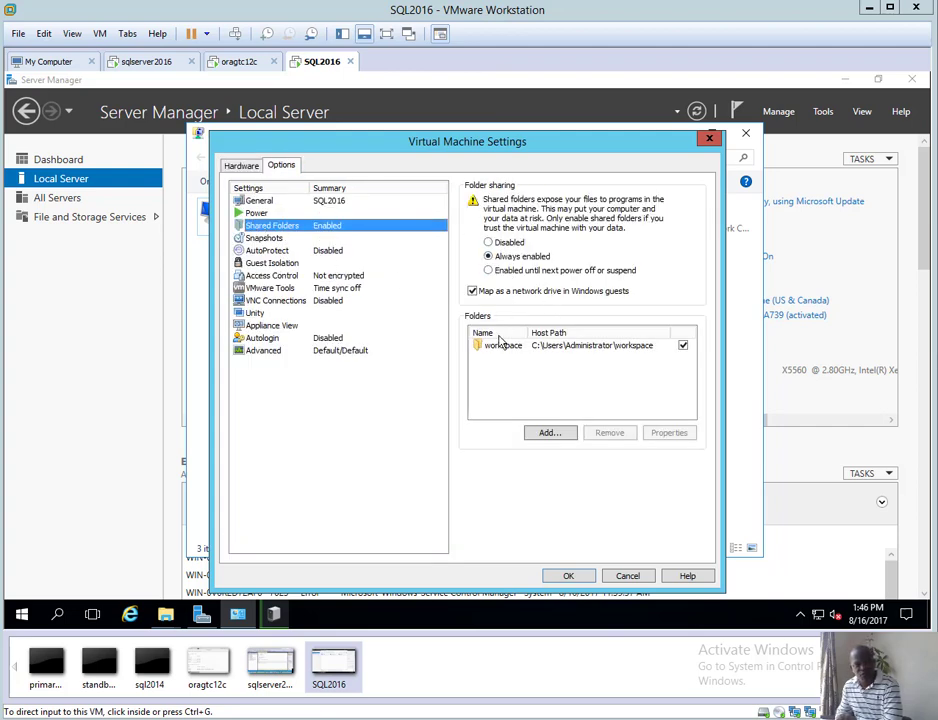
click(527, 349)
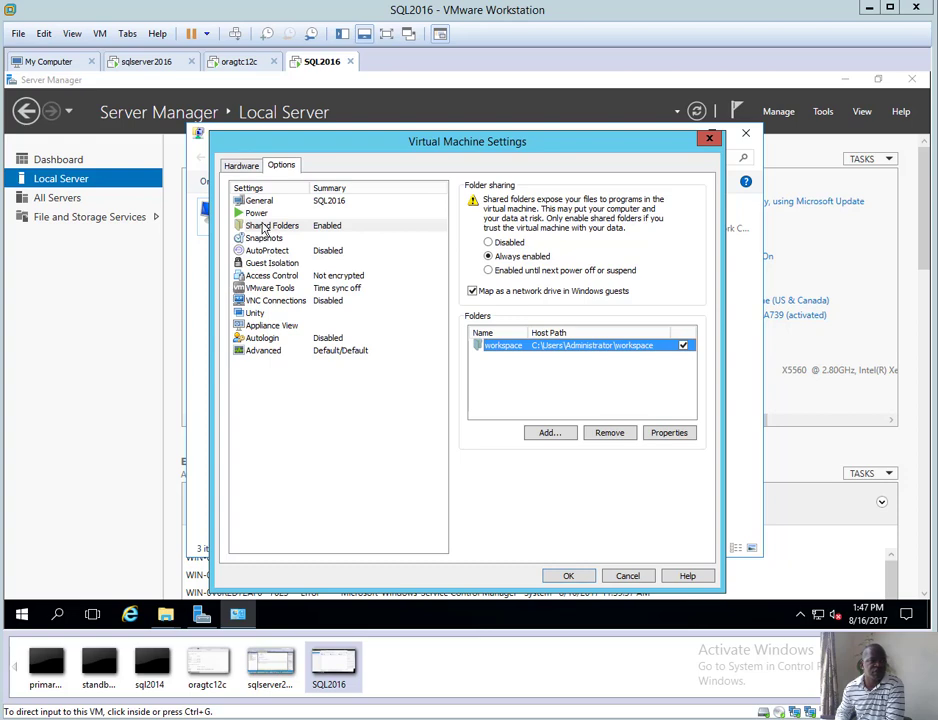
Close the VM settings, inspect Ethernet0, Ethernet1 and Ethernet2, then close Network Connections.
click(570, 576)
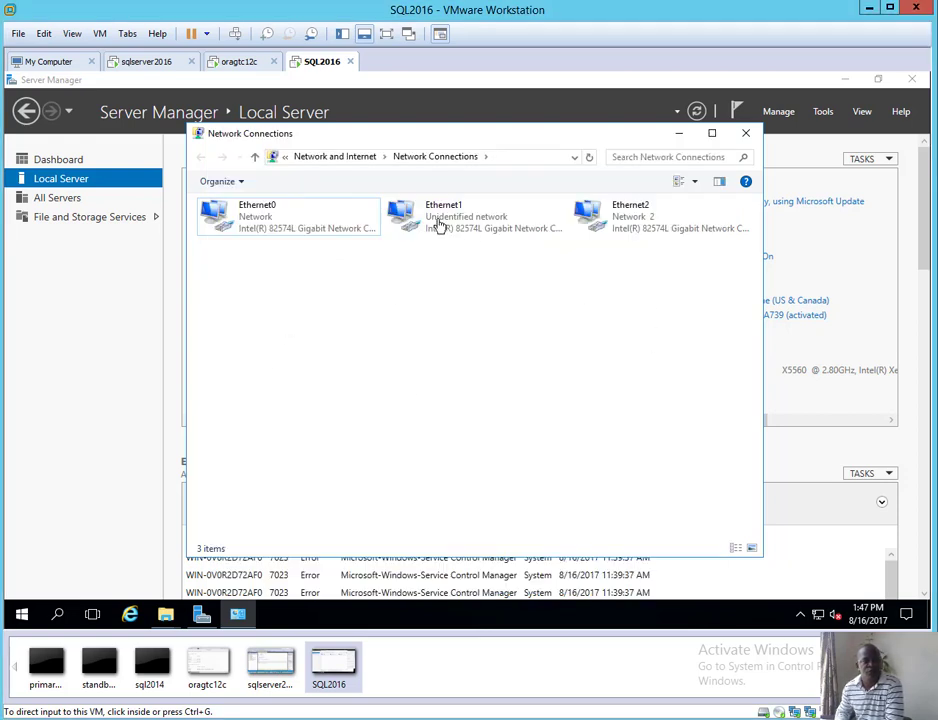
click(297, 217)
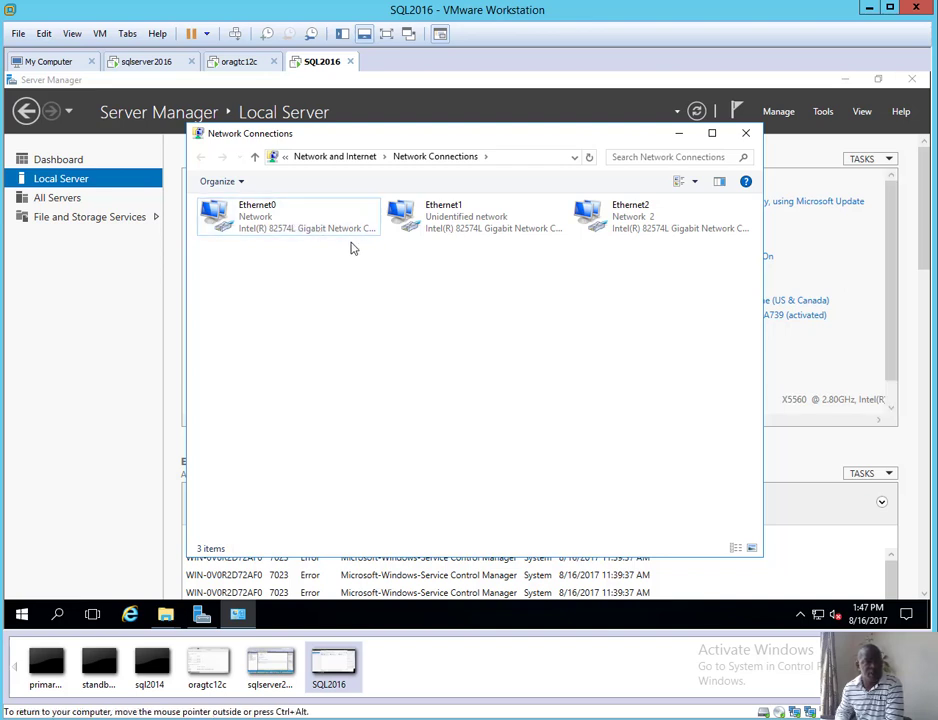
click(641, 224)
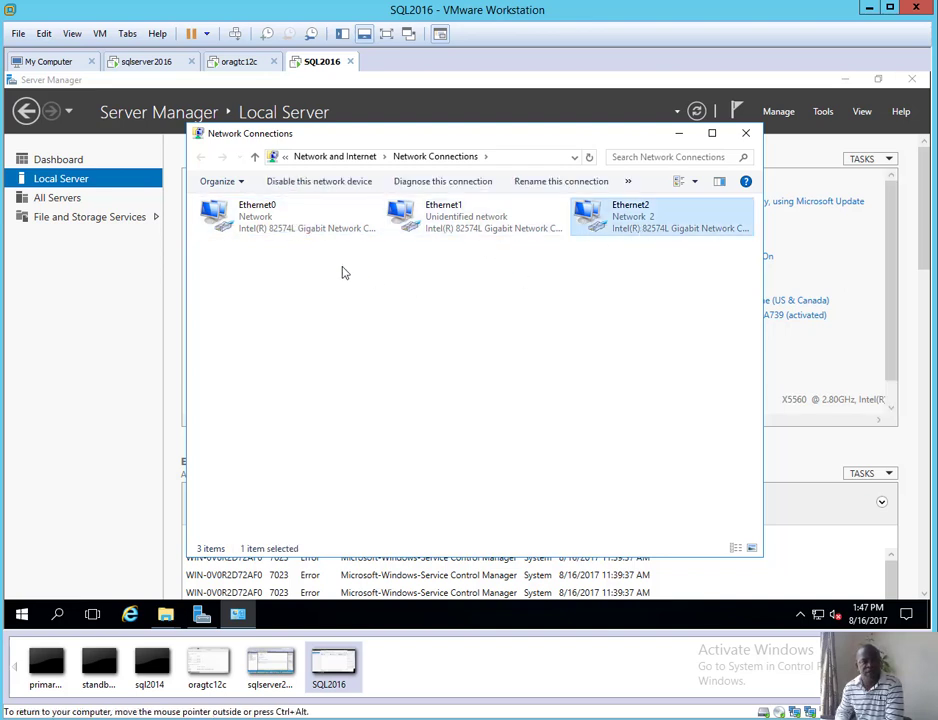
click(276, 226)
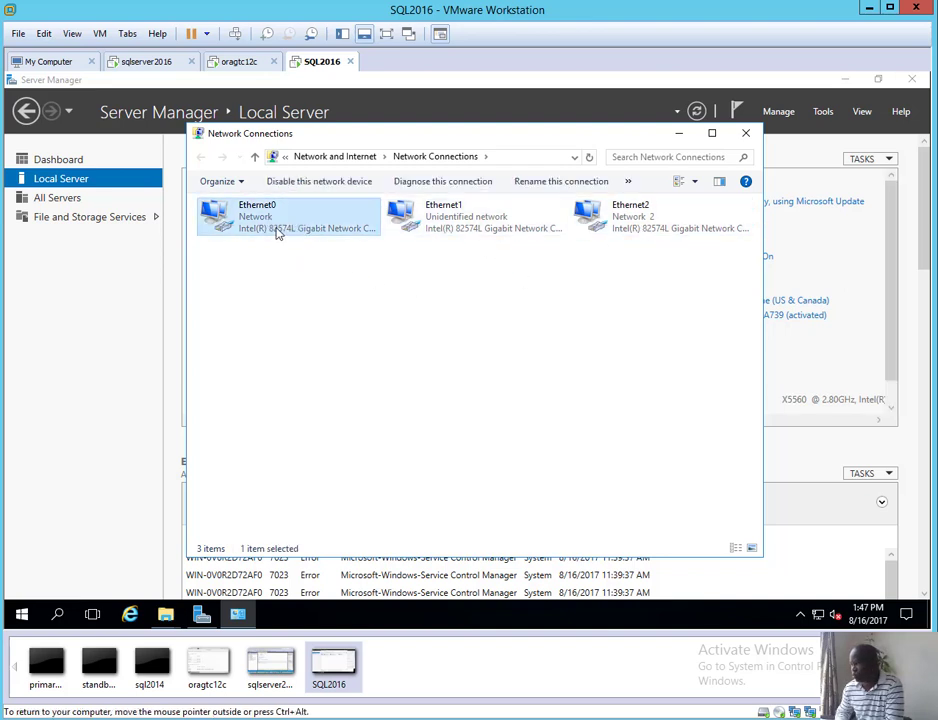
click(450, 222)
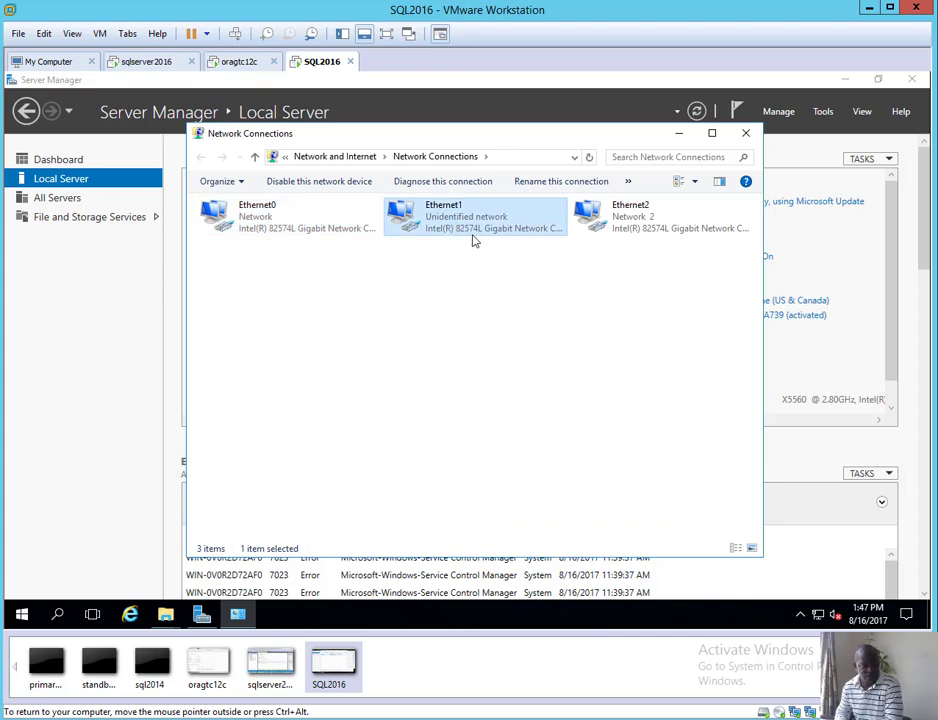
click(624, 222)
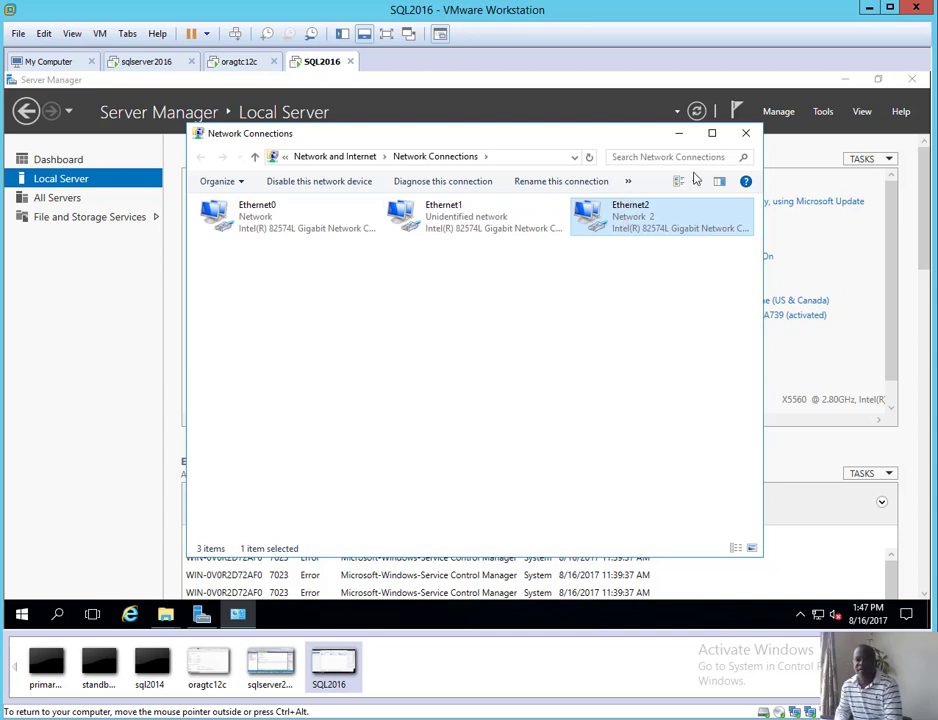
click(746, 135)
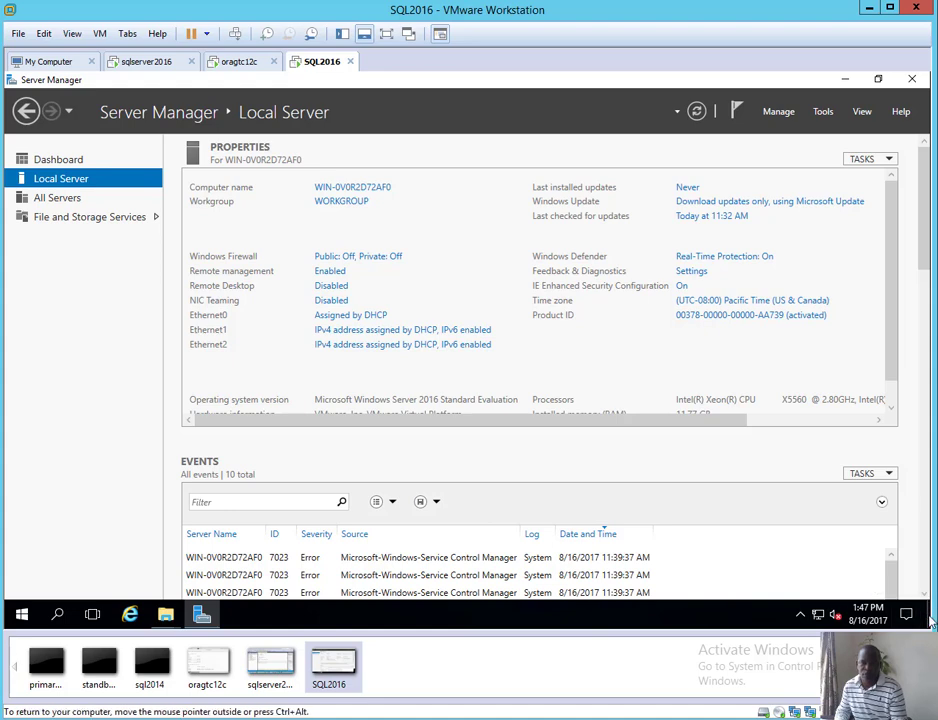
click(757, 620)
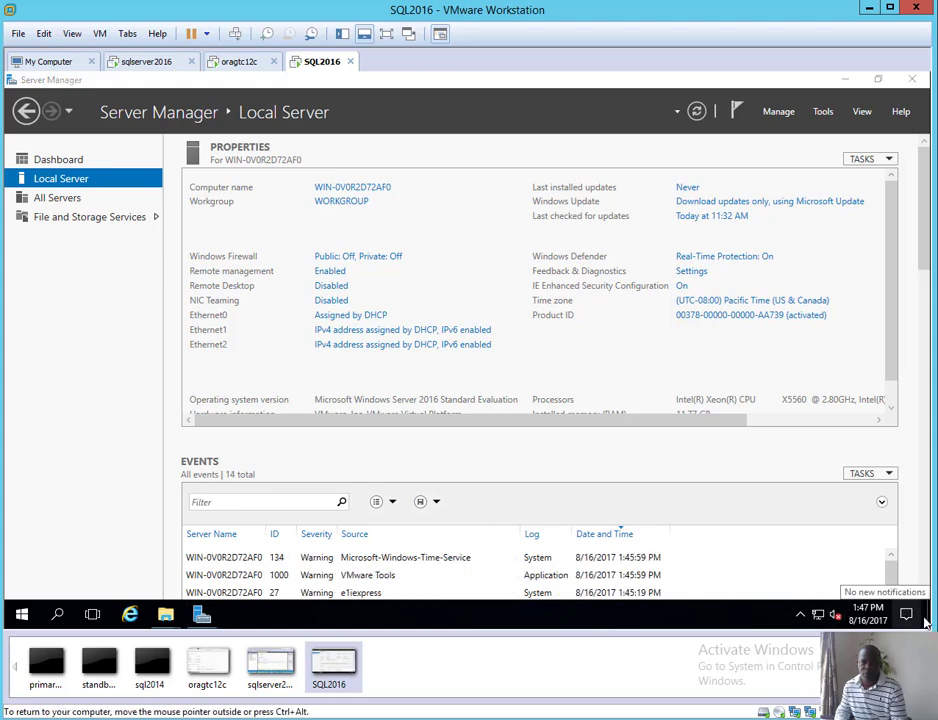
click(926, 622)
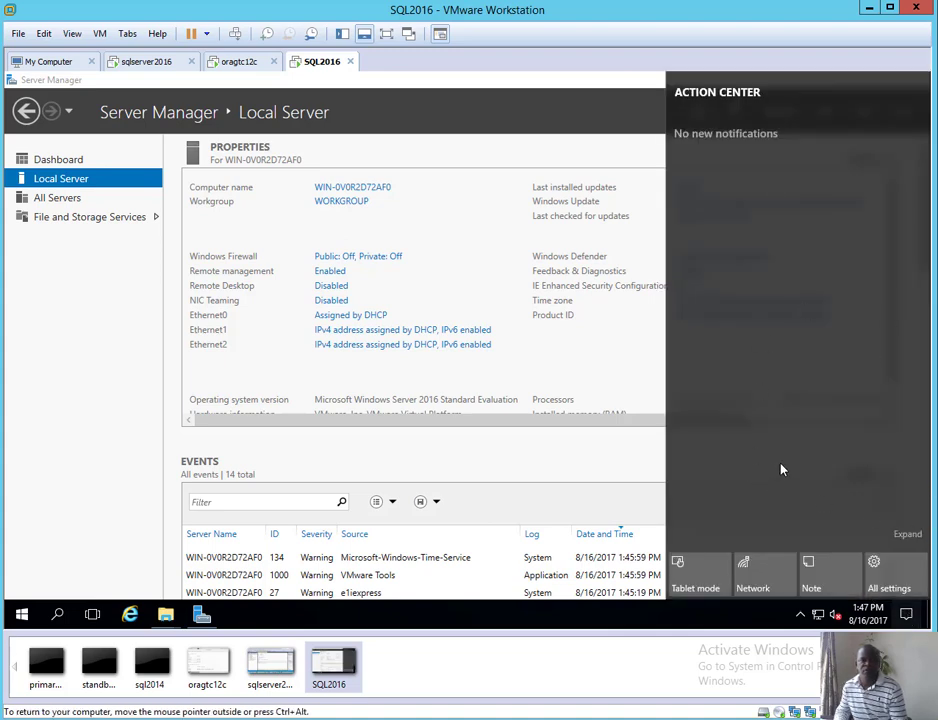
click(648, 400)
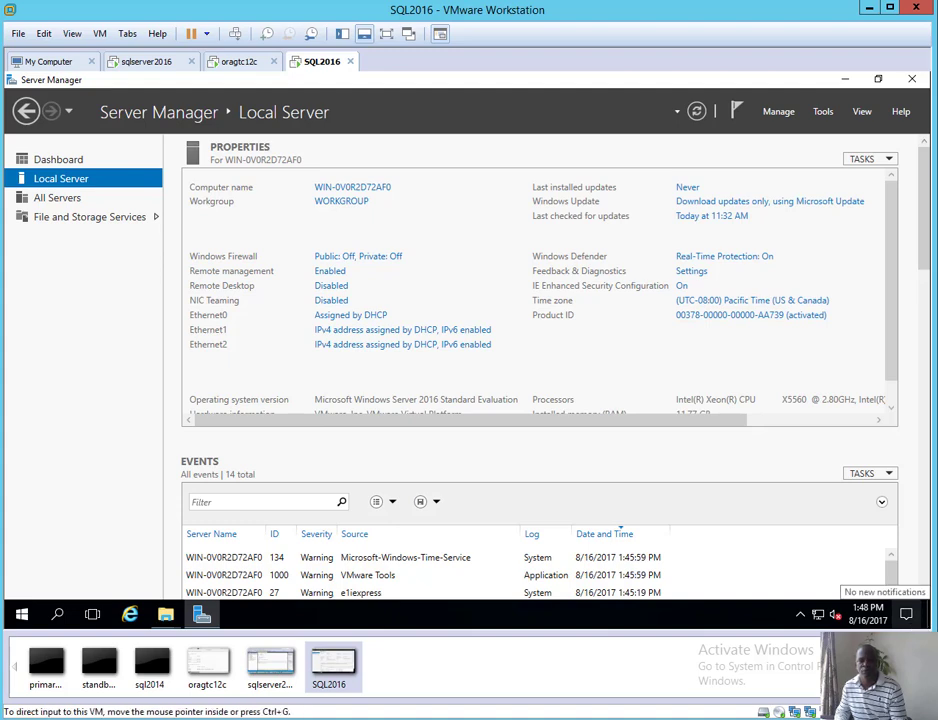
click(925, 617)
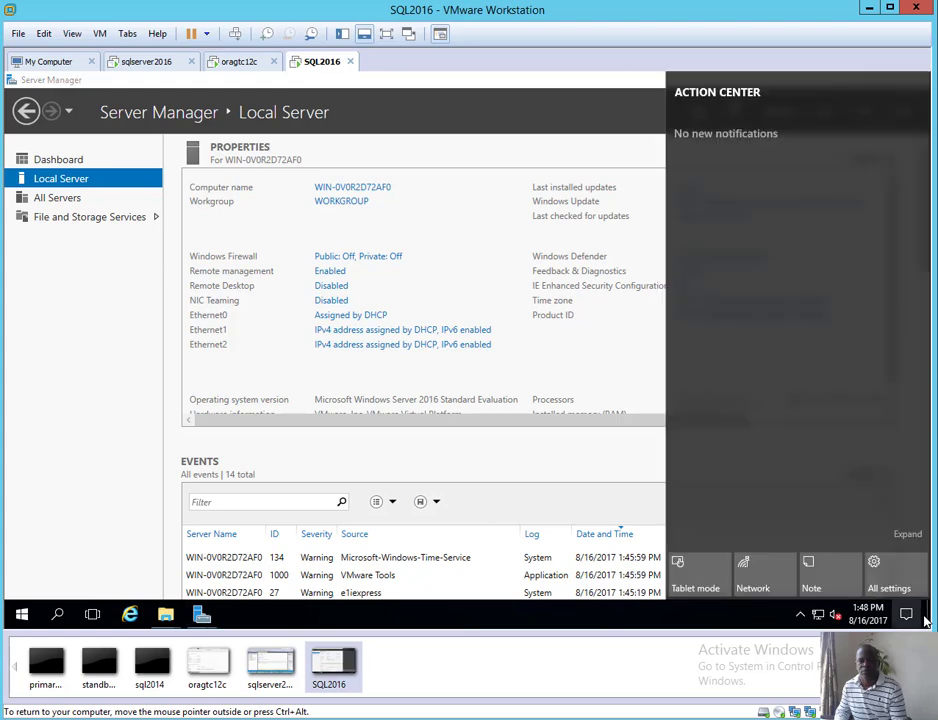
click(925, 620)
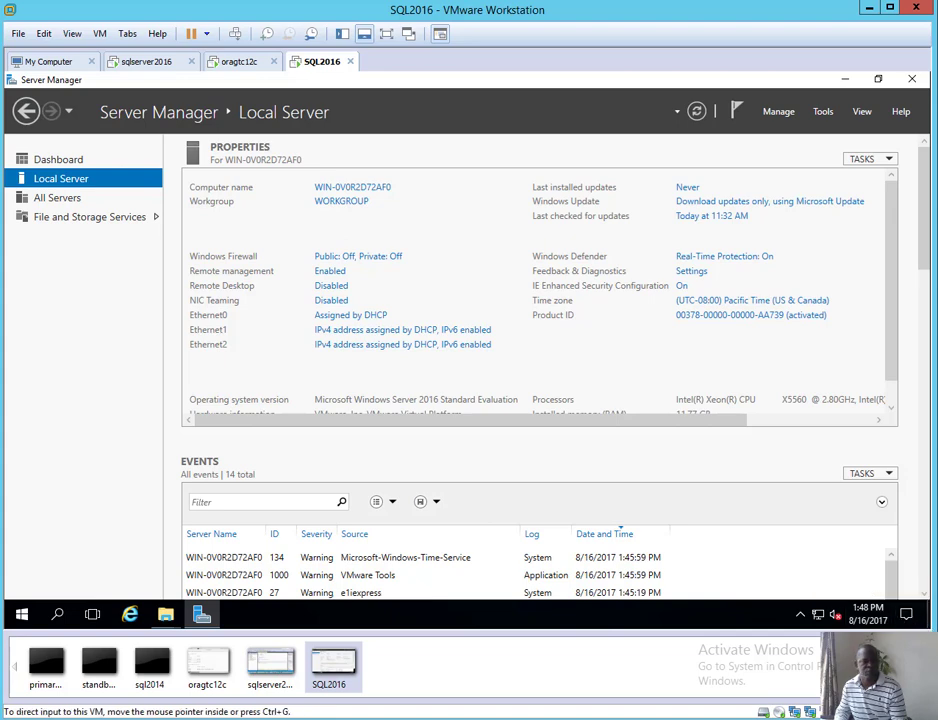
click(925, 596)
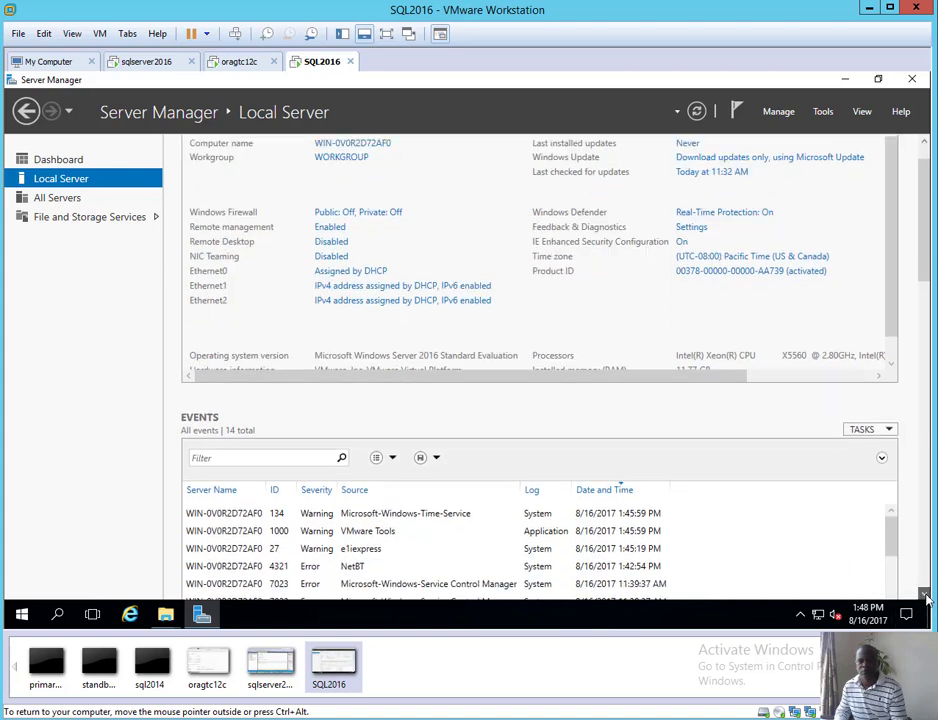
click(925, 596)
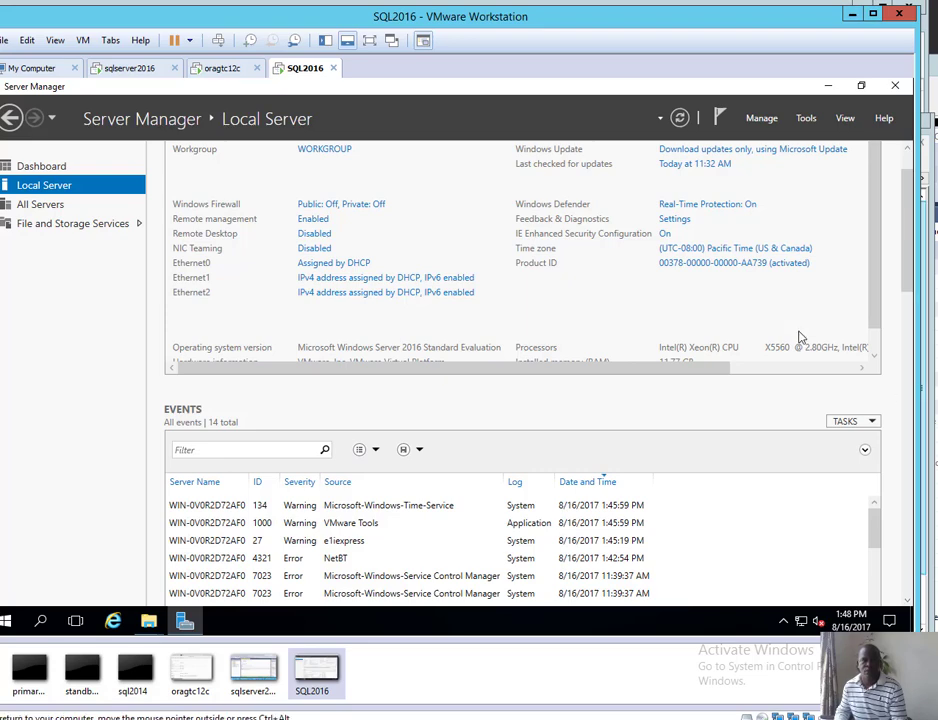
mouse_move(660, 8)
mouse_down()
mouse_move(662, 38)
mouse_move(662, 1)
mouse_up()
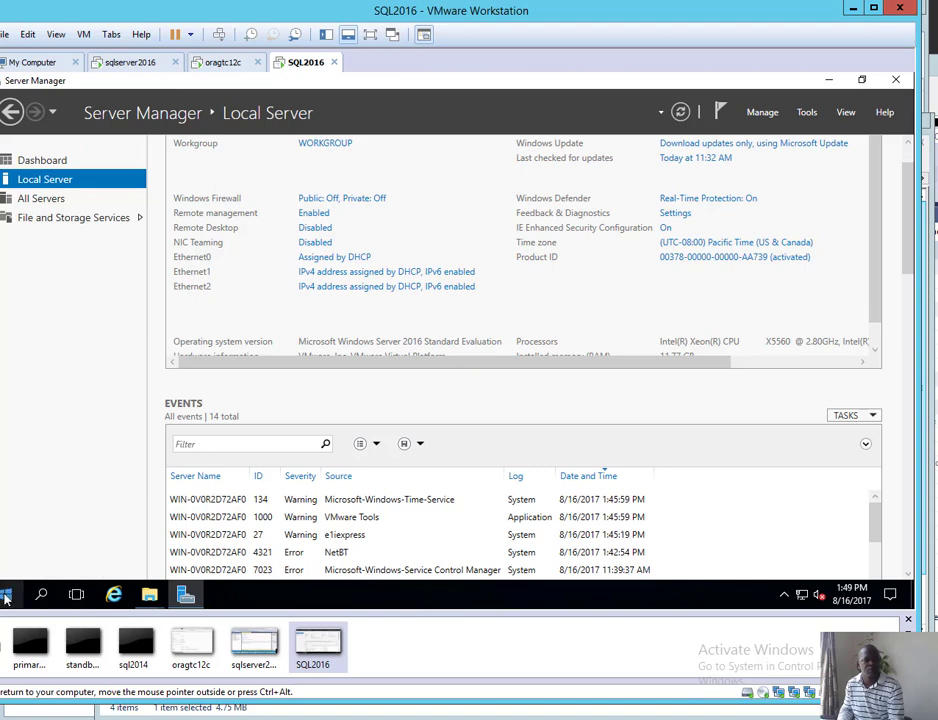
Launch cmd from the Run dialog in the guest.
right_click(5, 597)
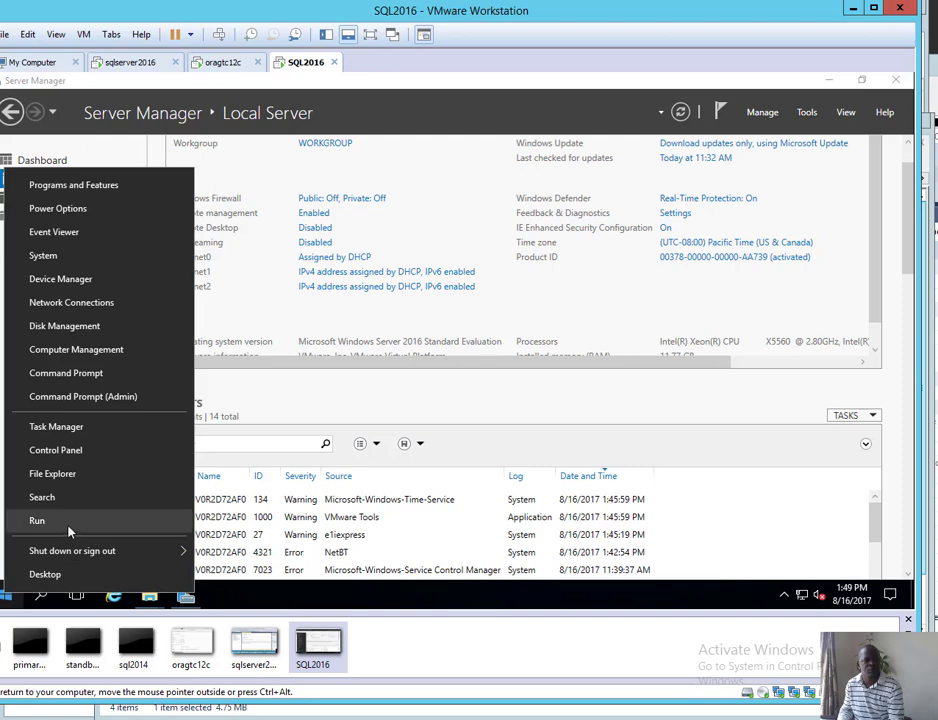
click(69, 532)
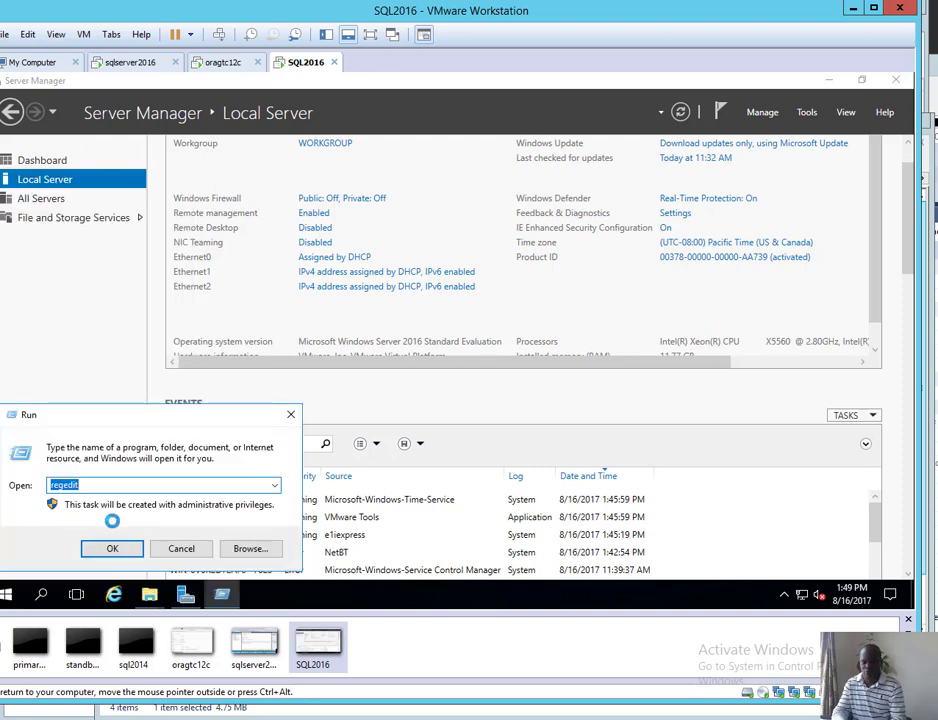
text(cmd)
key(Return)
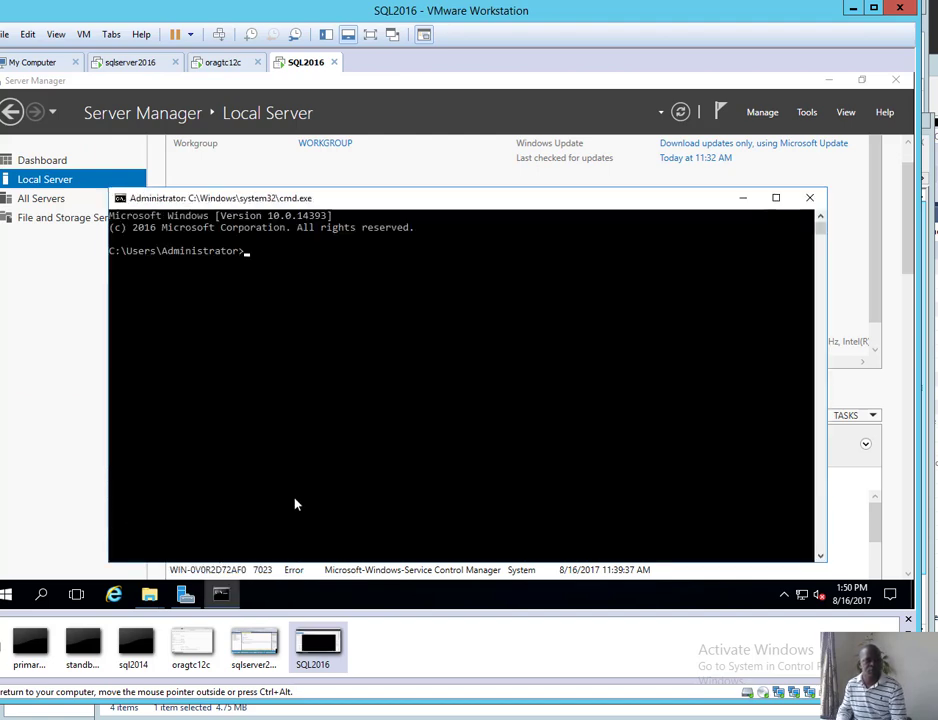
Open Command Prompt as administrator and run restart-computer -force.
click(220, 597)
right_click(220, 597)
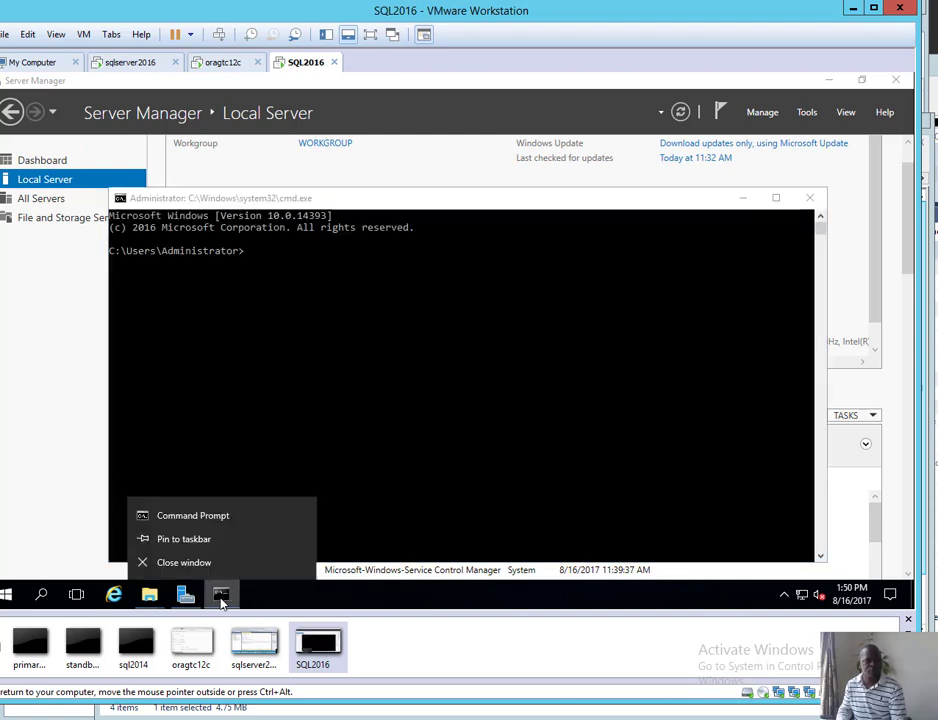
right_click(216, 515)
click(268, 448)
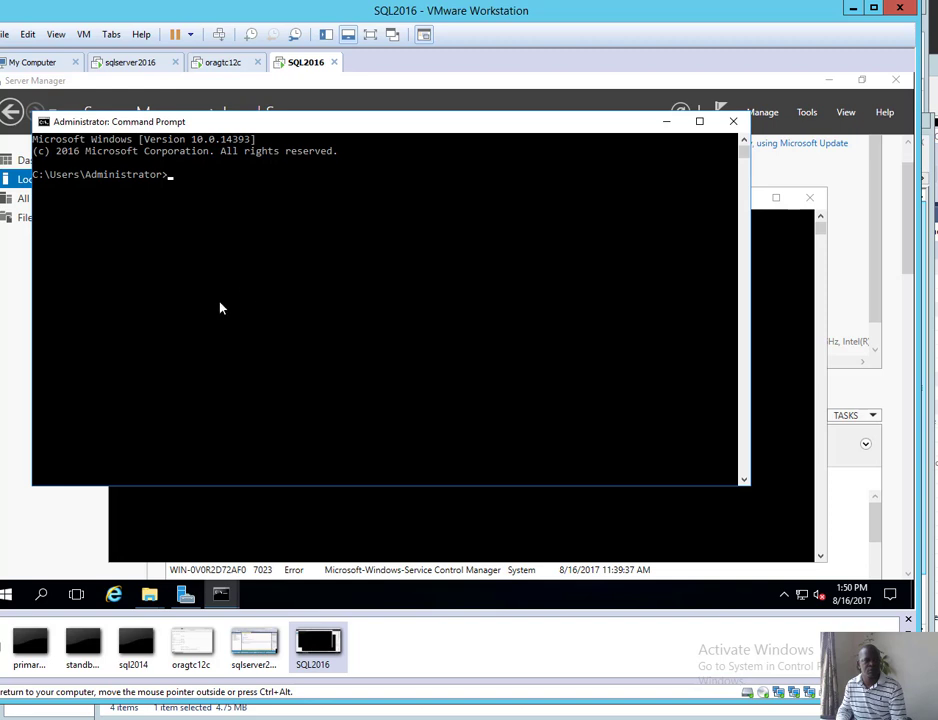
text(res)
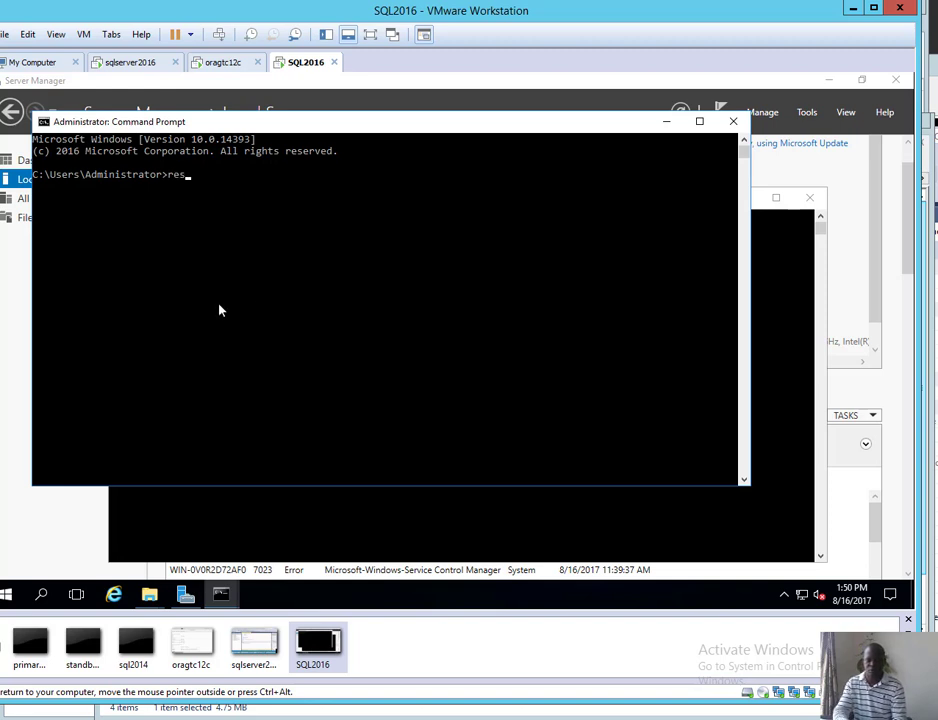
text(tart-)
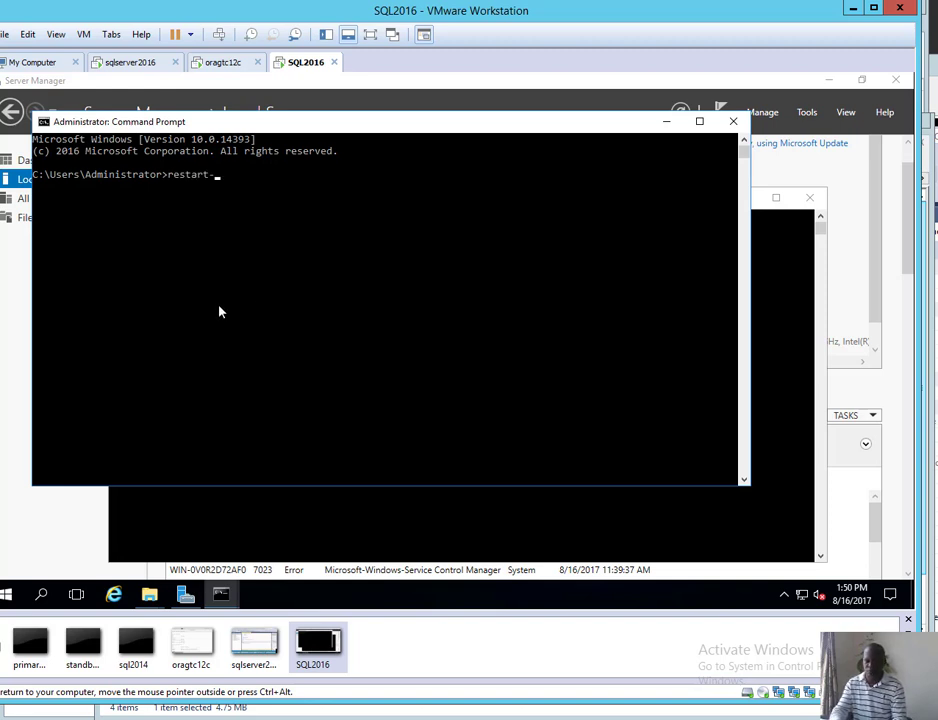
text(comp)
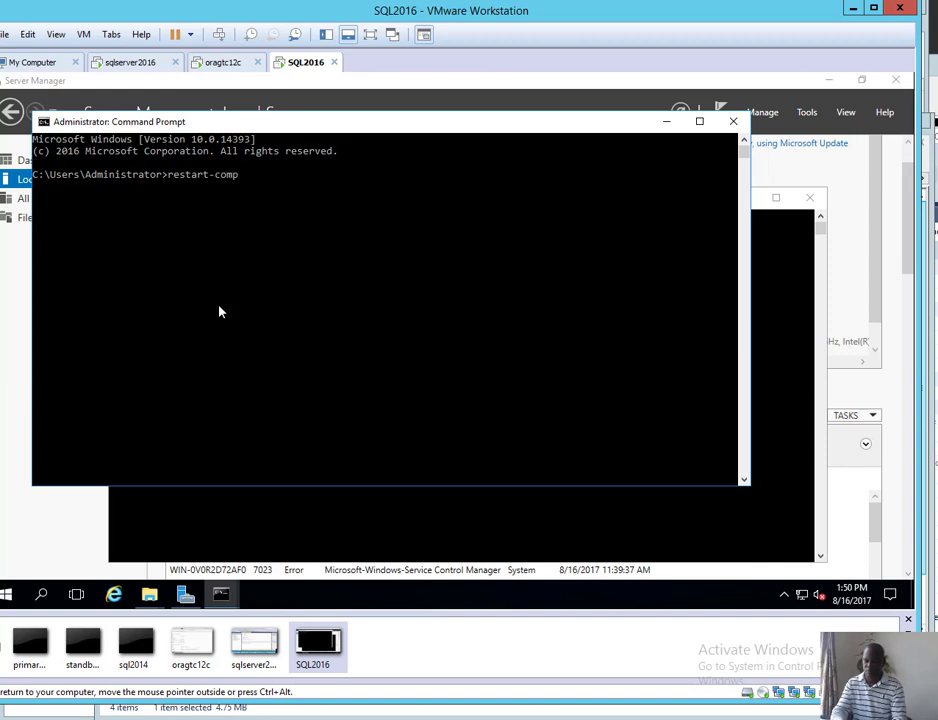
text(uter)
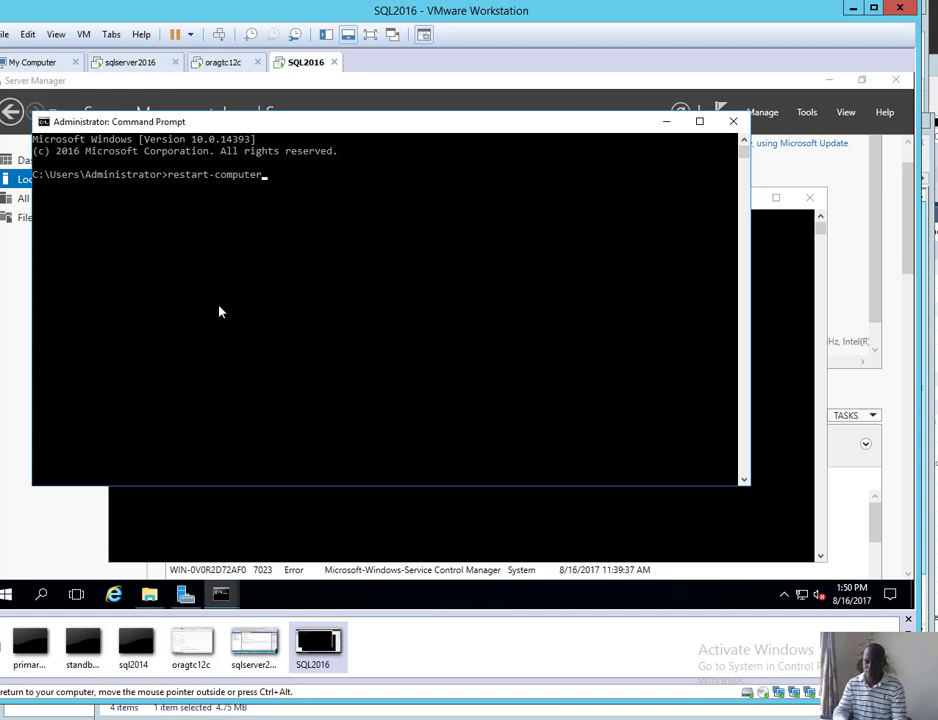
text( -forc)
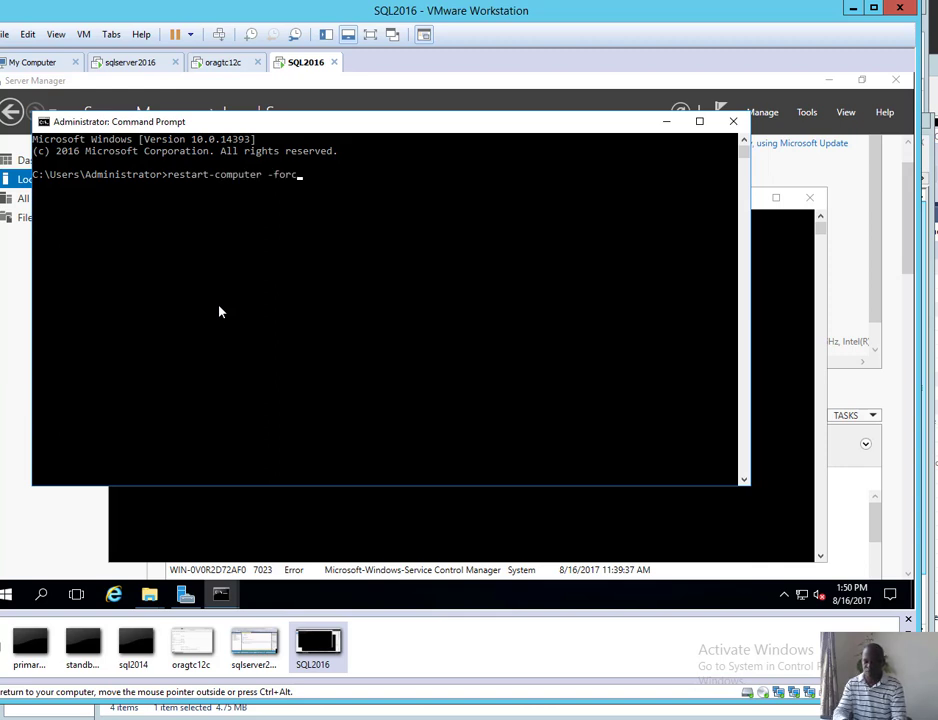
text(e)
key(Return)
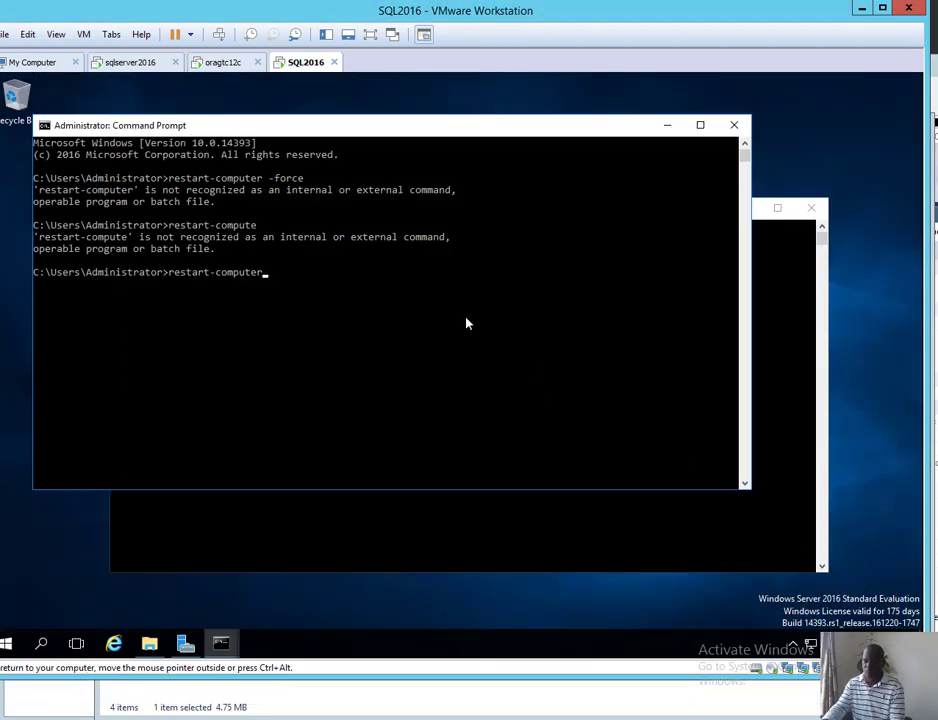
Clear the admin console with cls and rerun restart-computer, which is again not recognized.
text(-force)
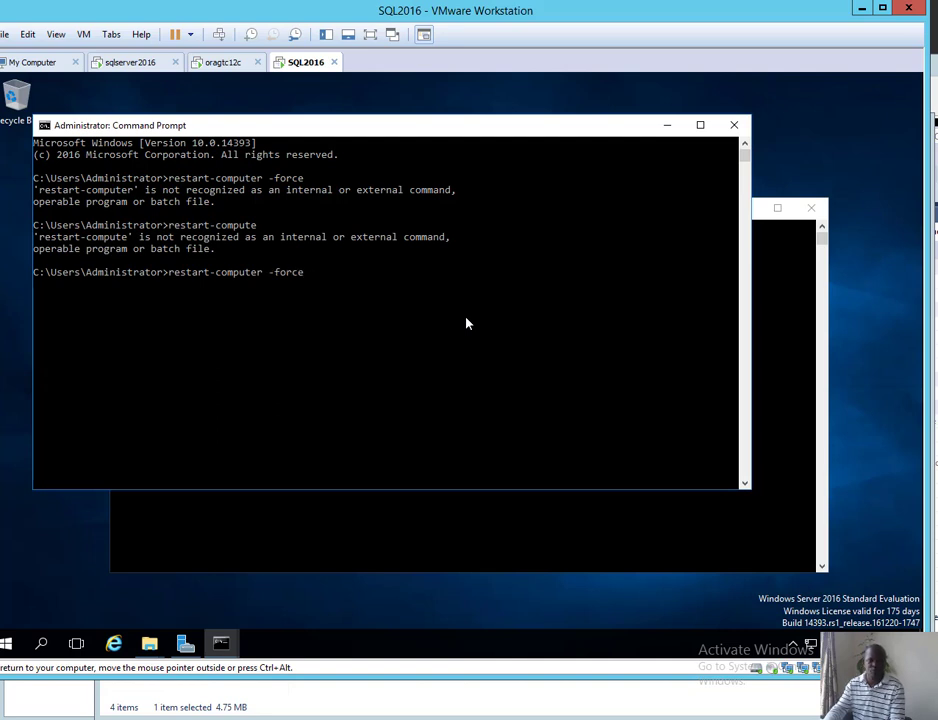
key(Up)
key(BackSpace)
key(BackSpace)
key(BackSpace)
key(BackSpace)
key(BackSpace)
key(BackSpace)
key(BackSpace)
key(BackSpace)
key(BackSpace)
key(BackSpace)
key(BackSpace)
key(BackSpace)
key(BackSpace)
key(BackSpace)
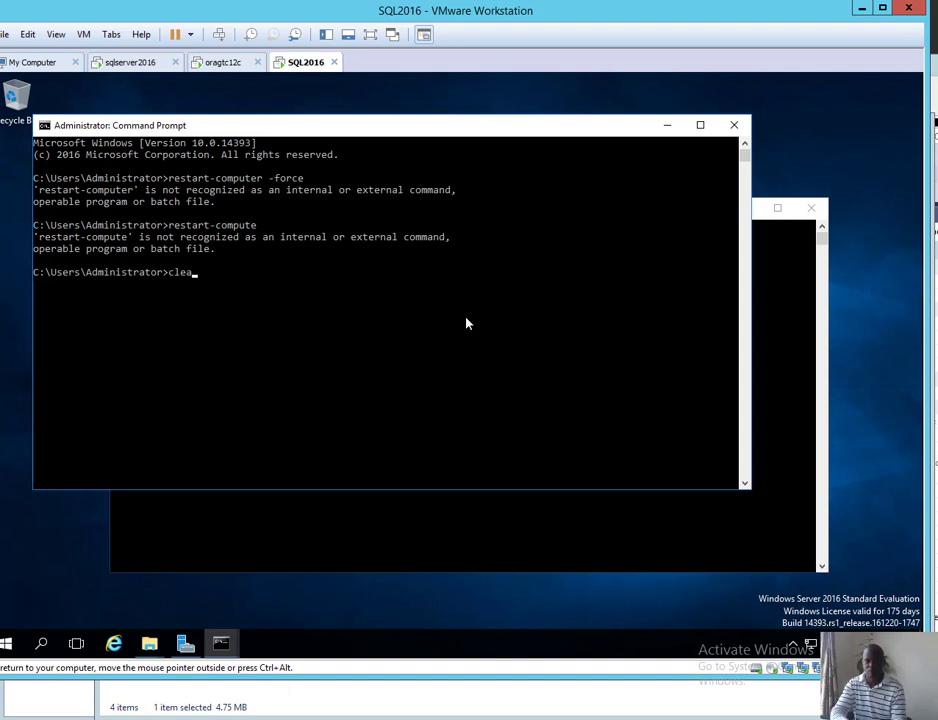
key(Return)
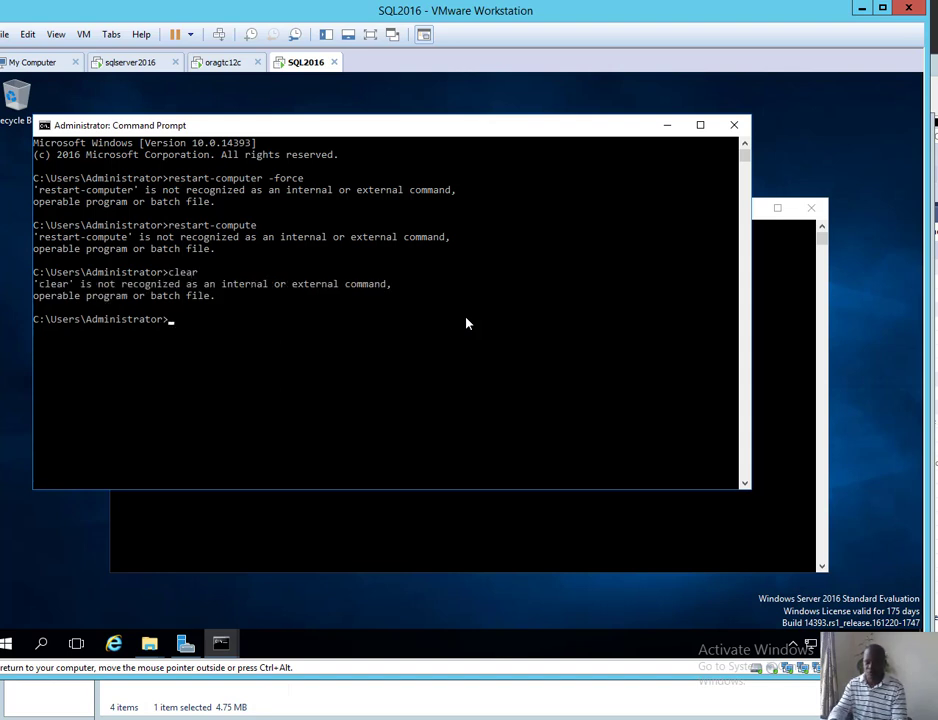
text(cls)
key(Return)
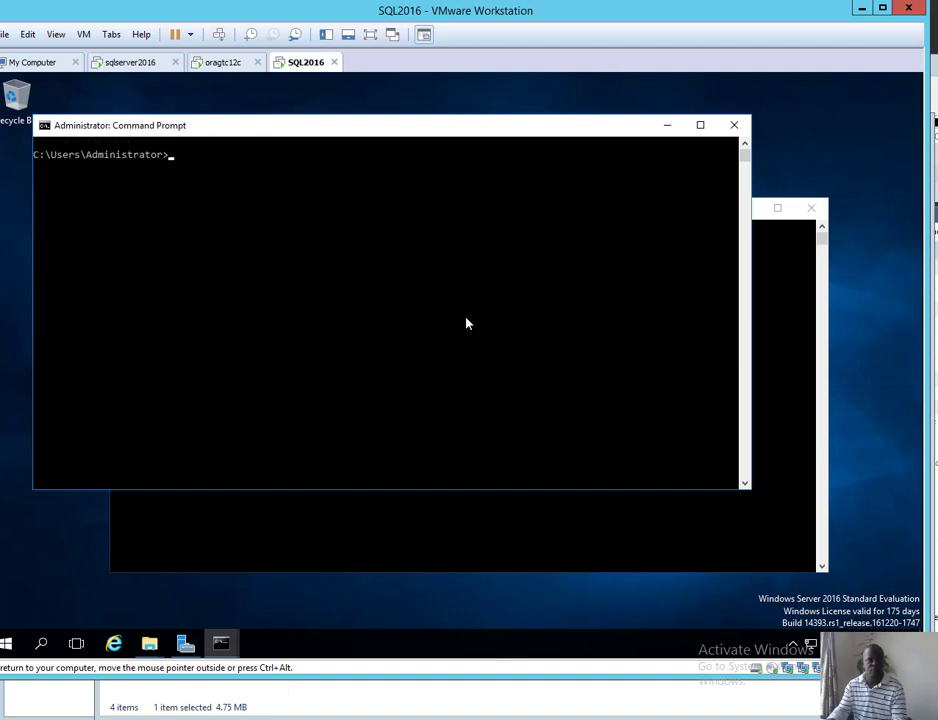
key(Up)
key(Up)
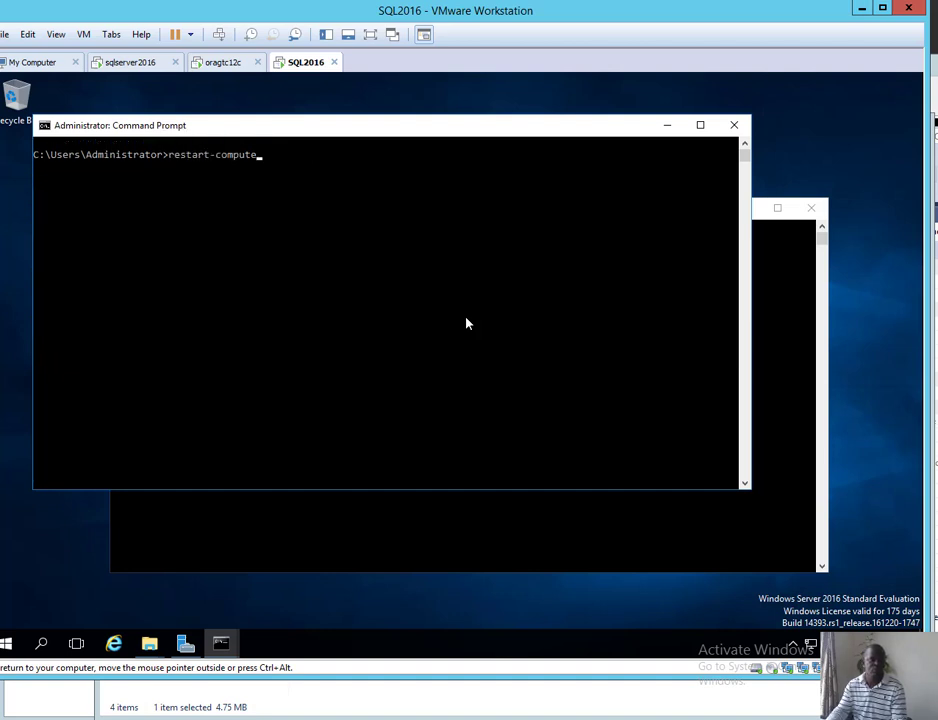
key(Return)
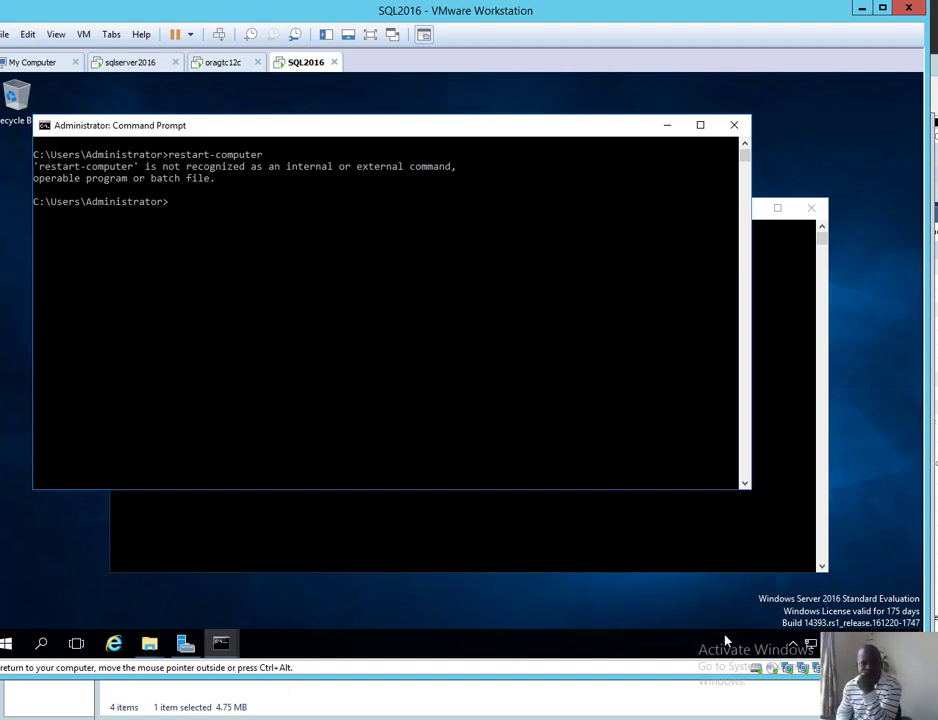
click(787, 707)
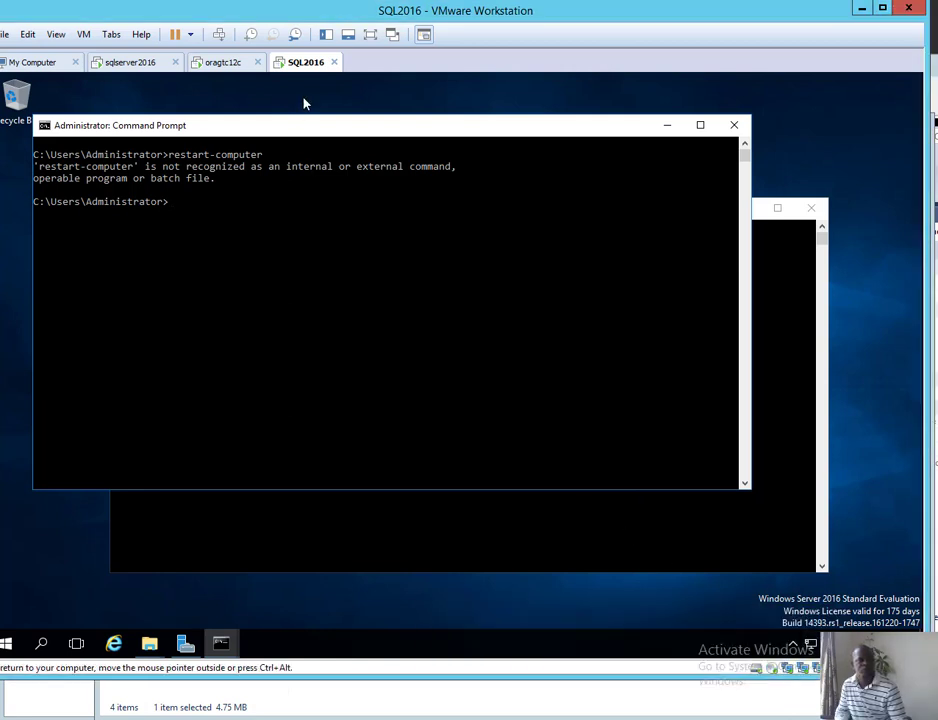
Close both Command Prompt windows and restart the SQL2016 guest via Power > Restart Guest.
click(734, 125)
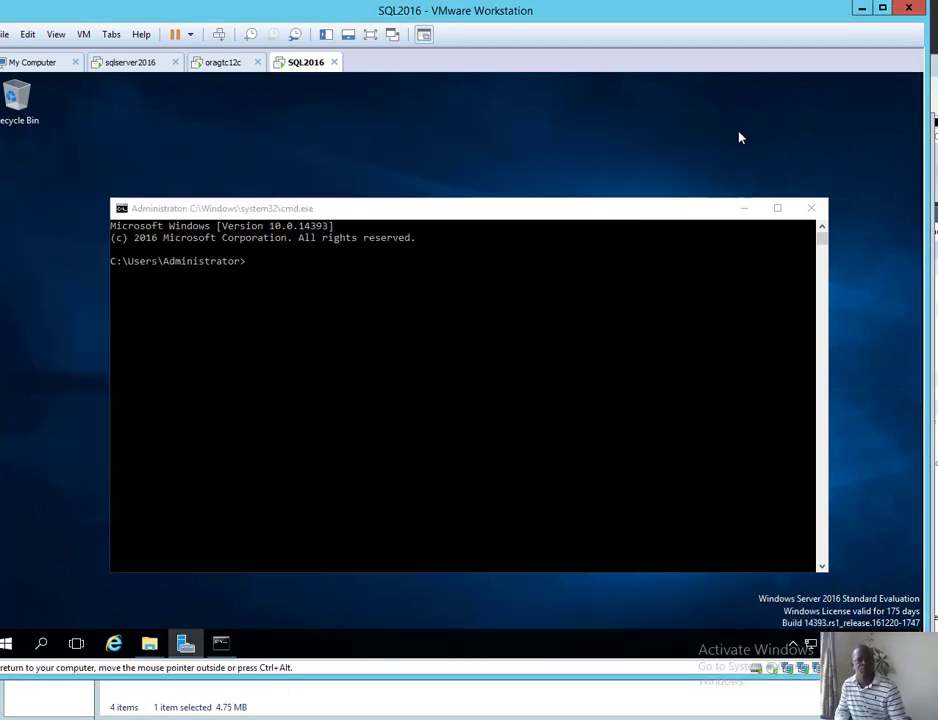
click(811, 208)
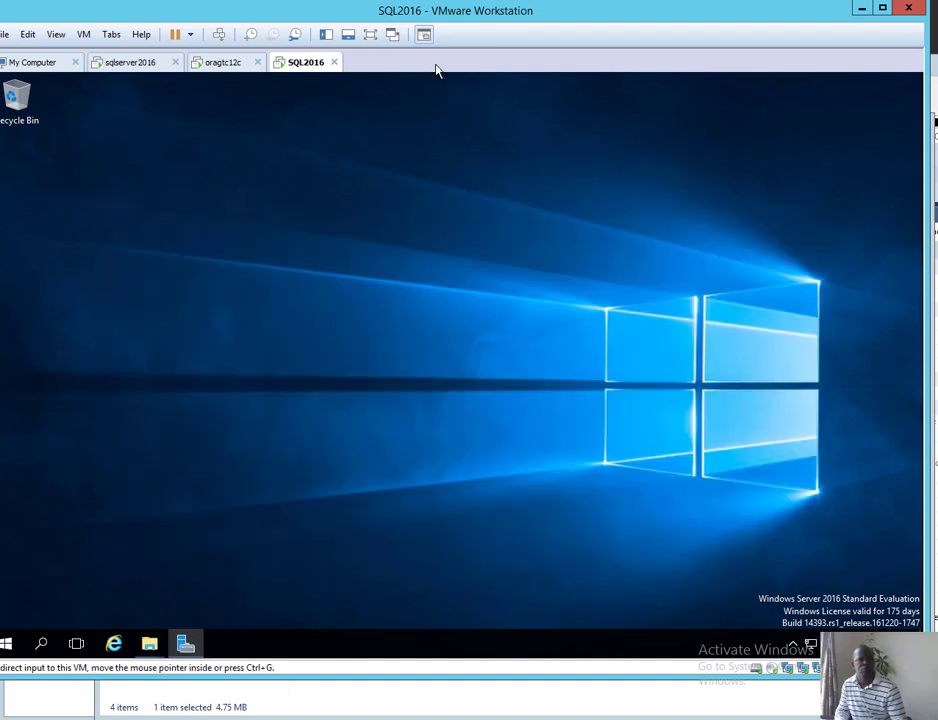
right_click(304, 64)
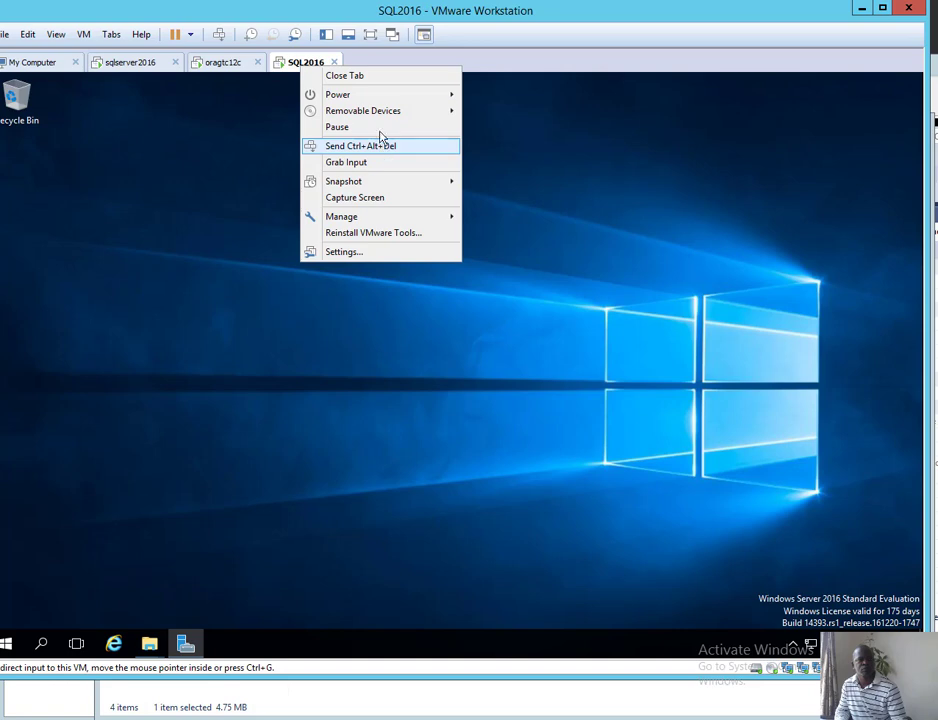
mouse_move(385, 96)
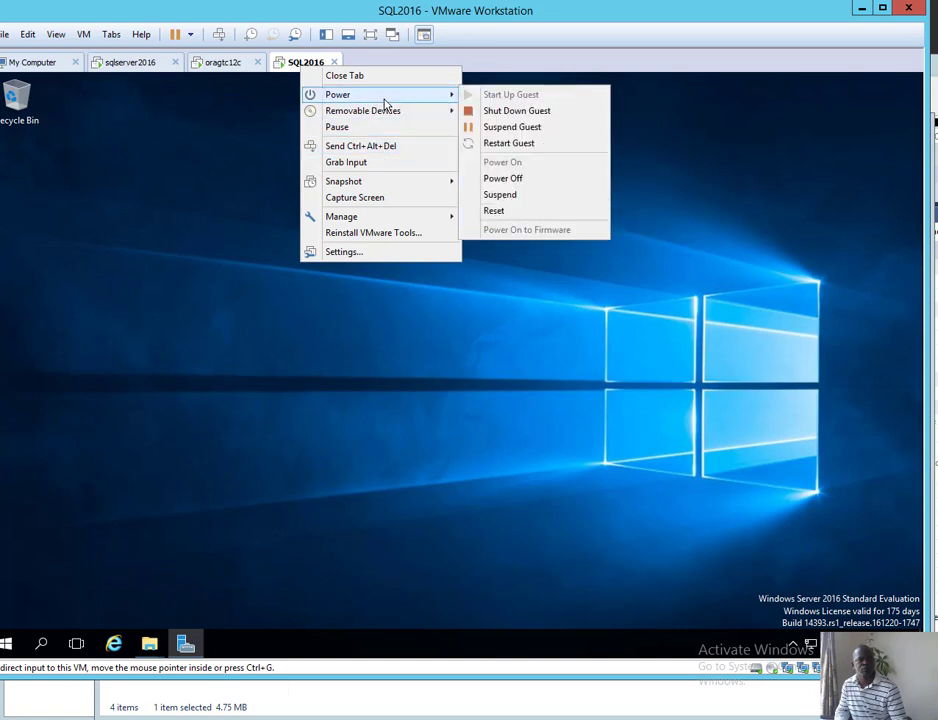
click(533, 144)
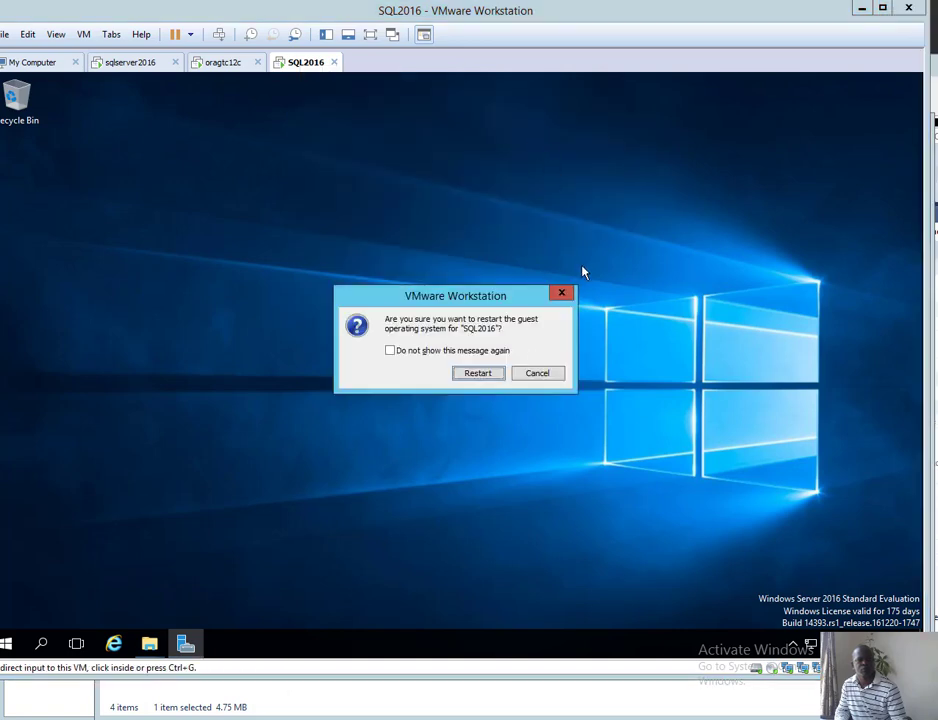
click(479, 377)
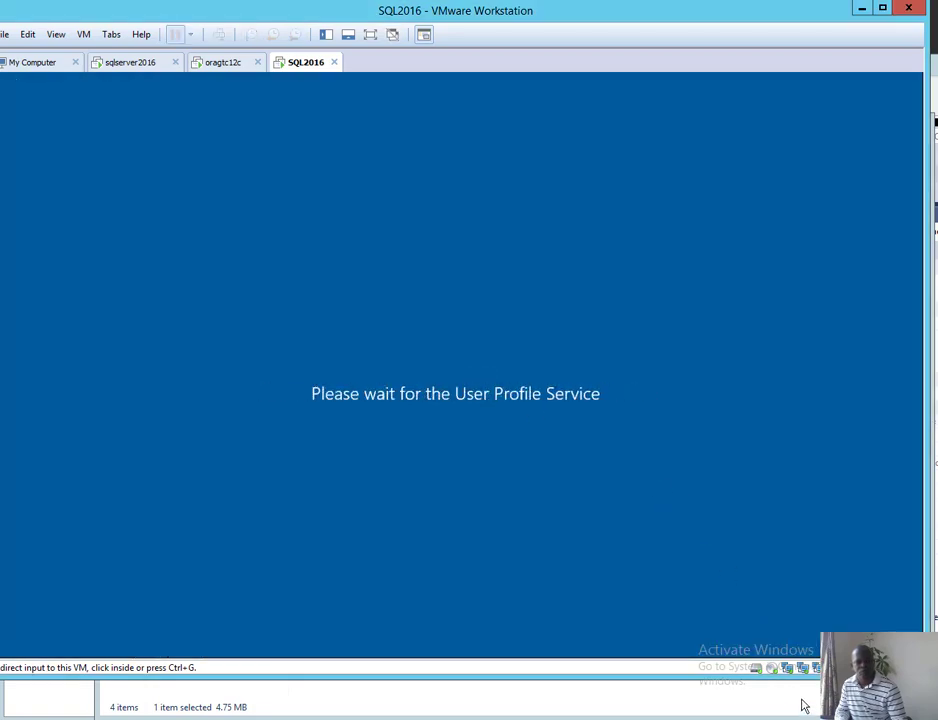
click(803, 706)
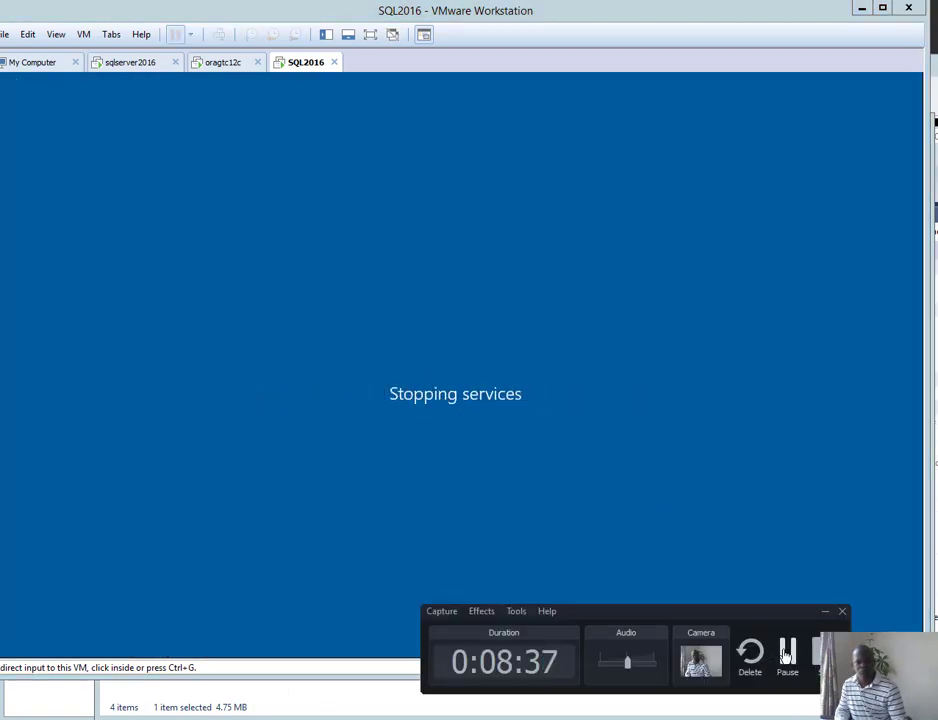
click(787, 655)
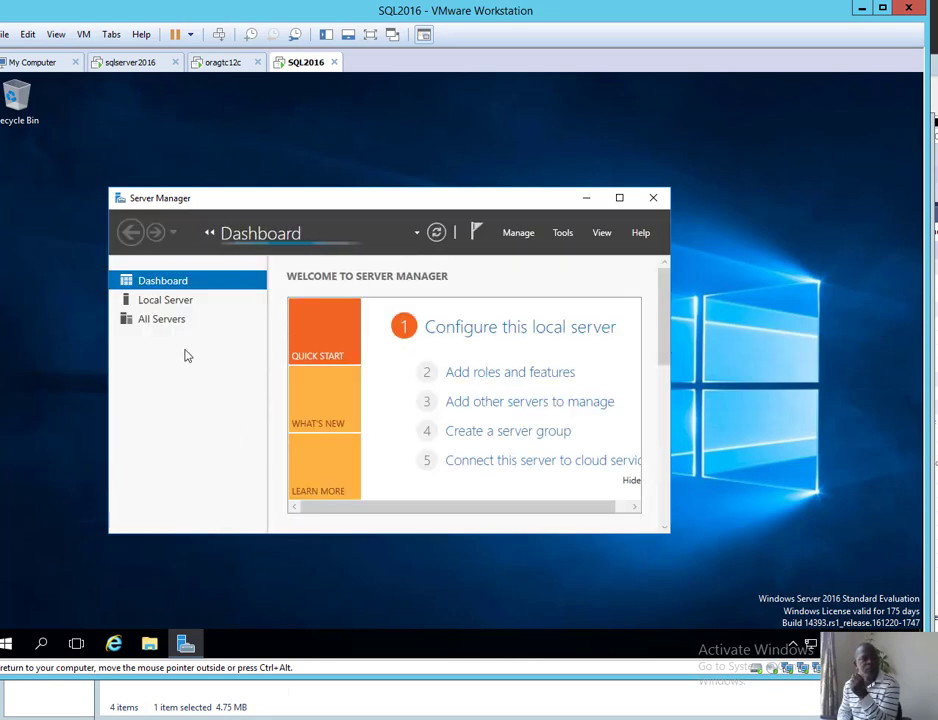
View the Local Server properties in Server Manager, then minimize it to show the desktop.
click(158, 302)
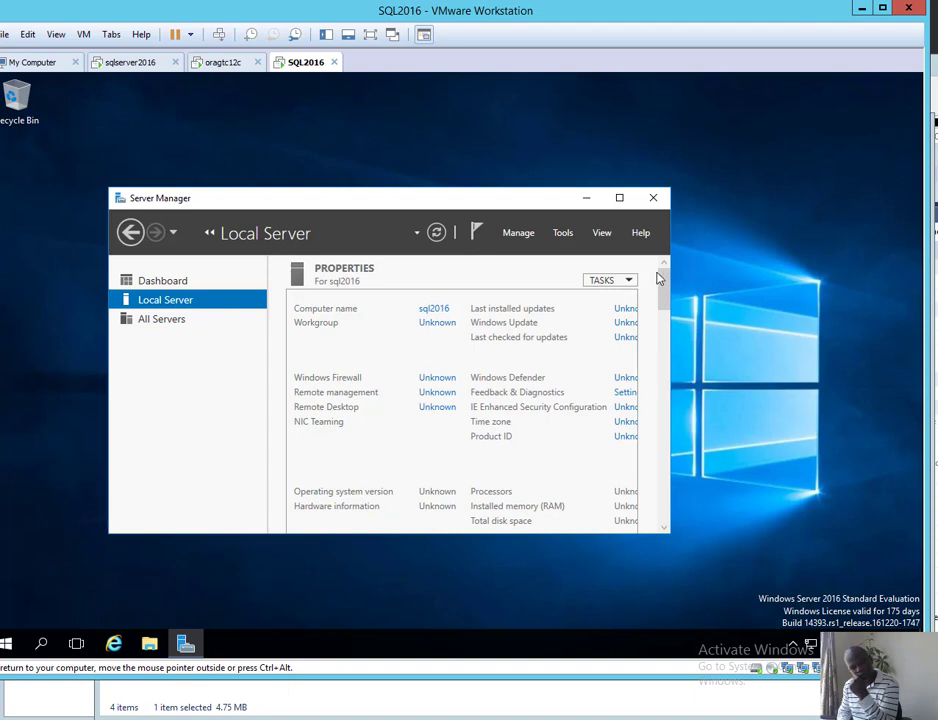
click(587, 200)
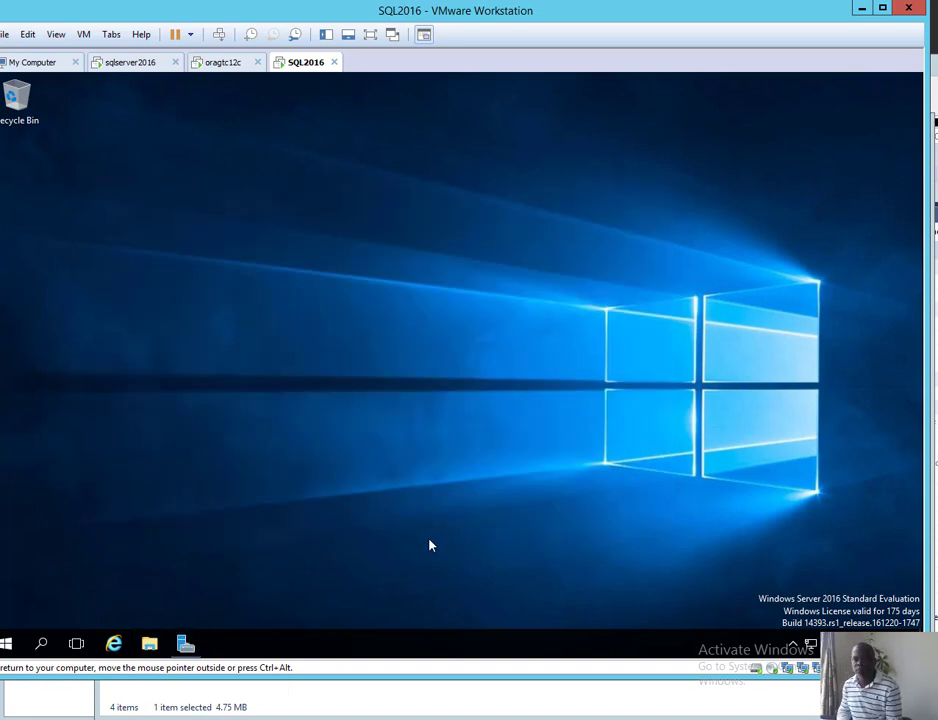
Run SQLServer2016-SSEI-Eval as administrator from the C:\workspace\sqlserver2016 folder.
key(super+e)
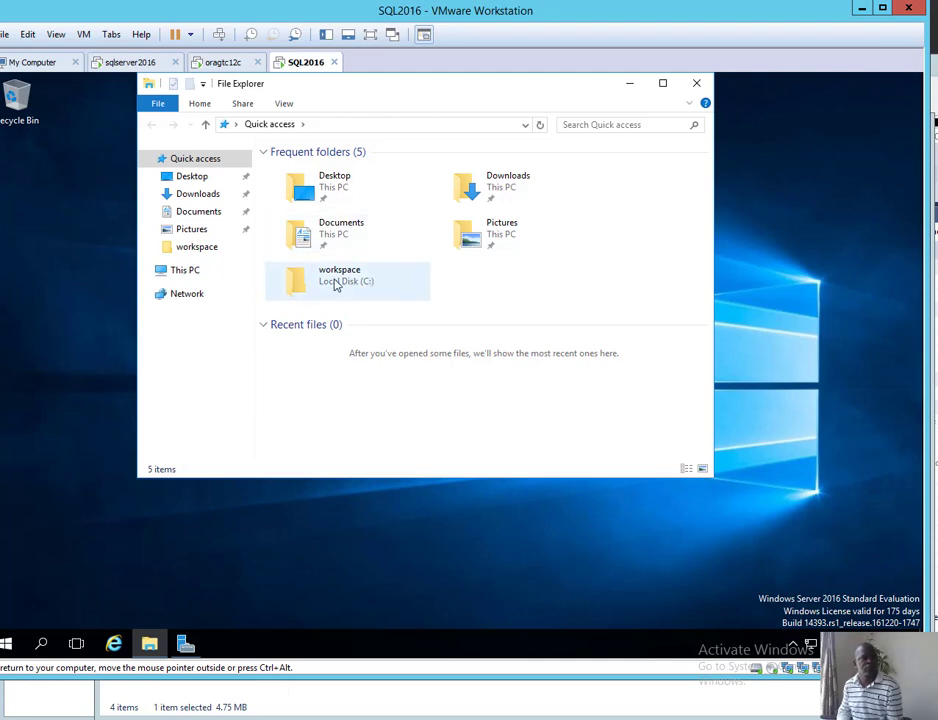
click(182, 272)
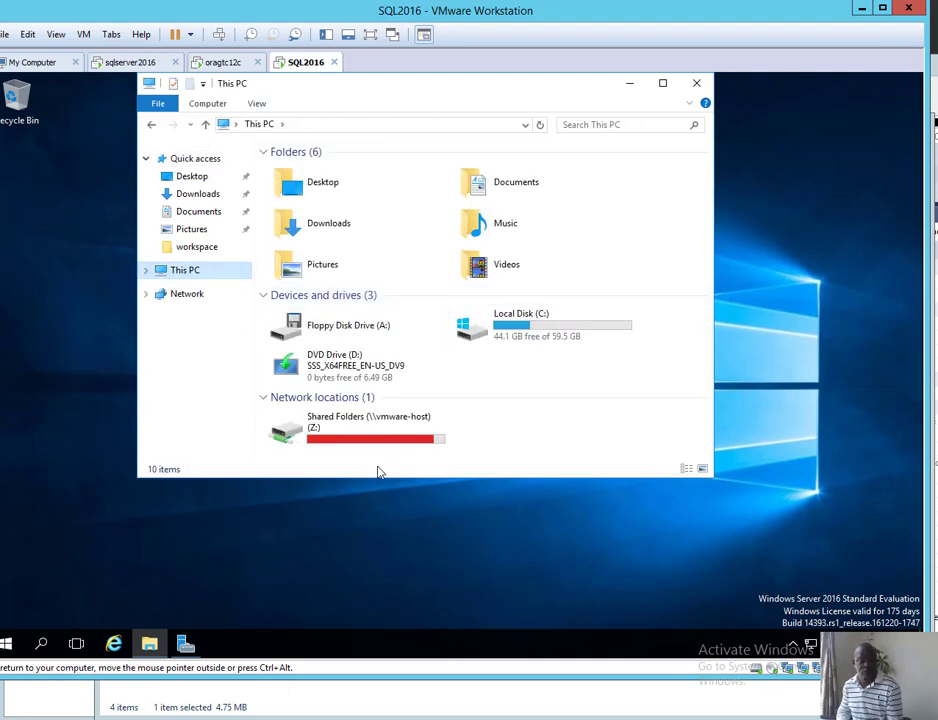
click(373, 440)
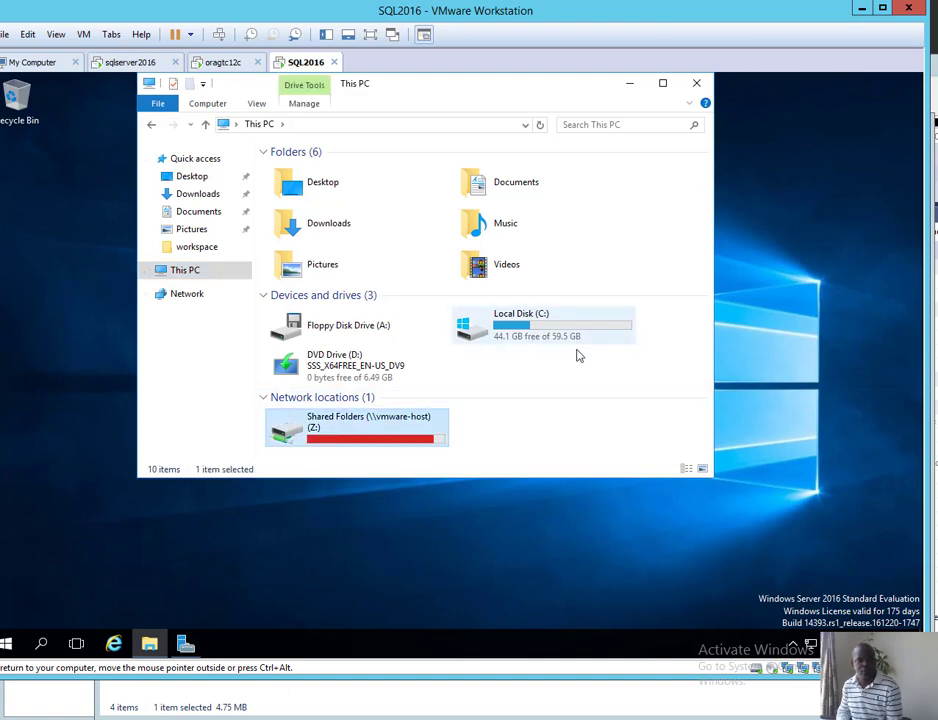
double_click(530, 335)
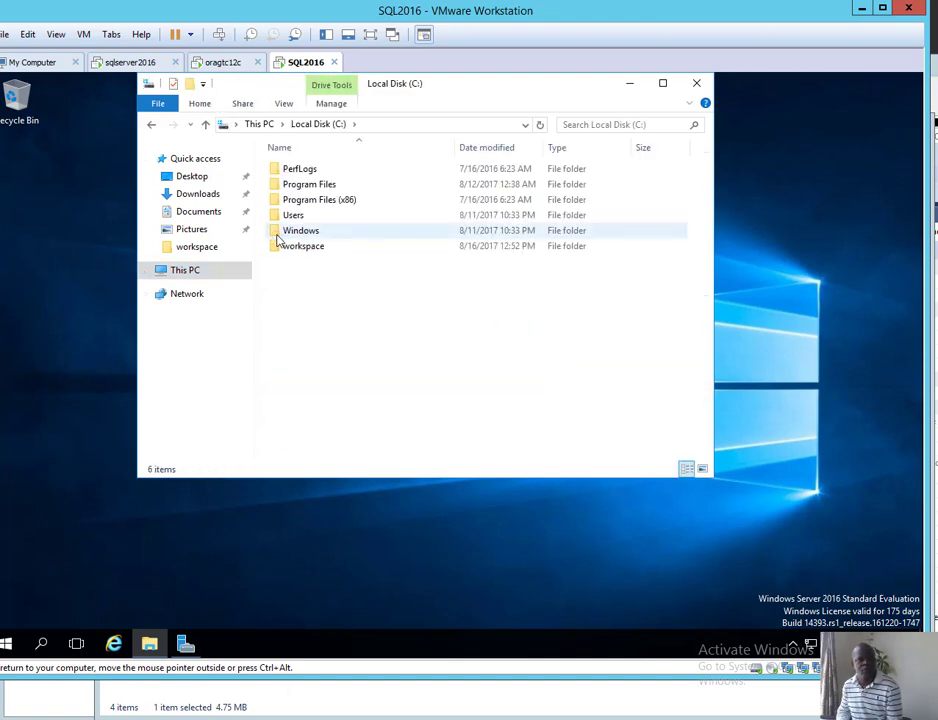
double_click(296, 247)
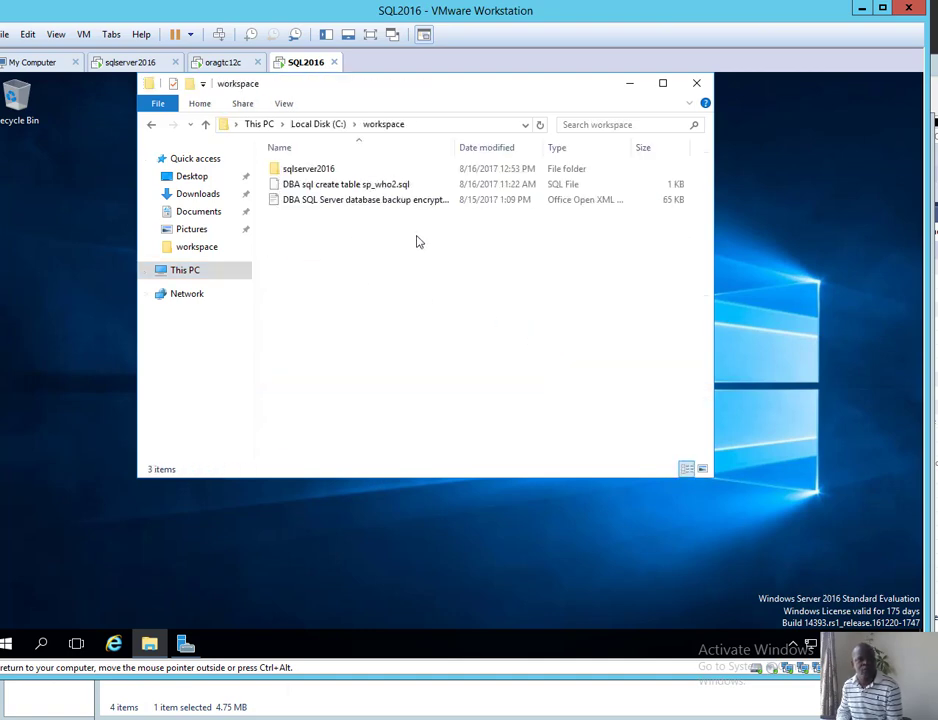
double_click(308, 170)
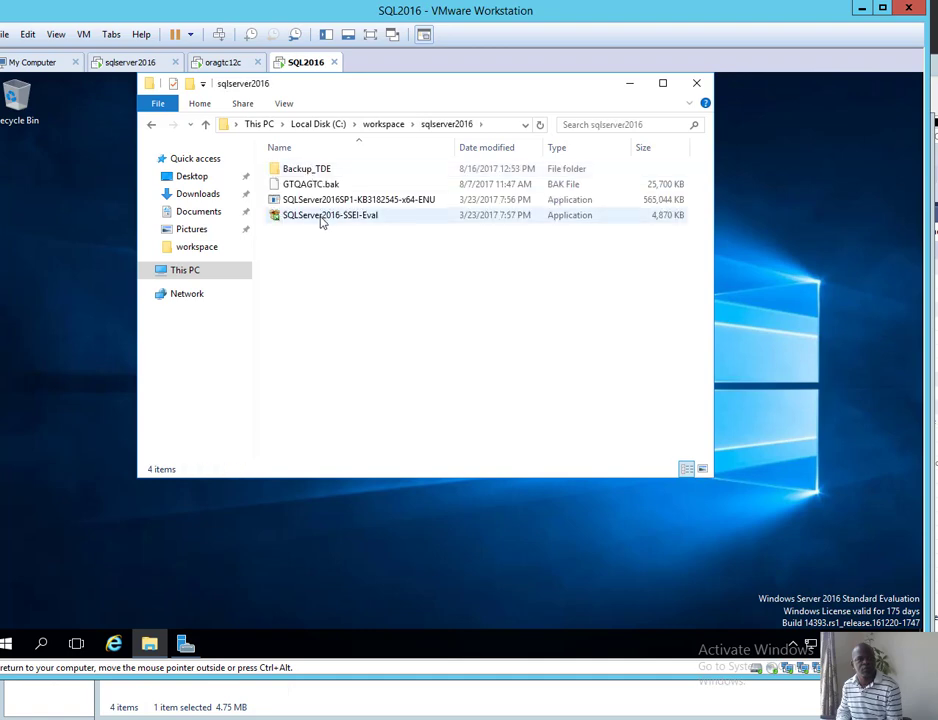
click(323, 218)
right_click(323, 218)
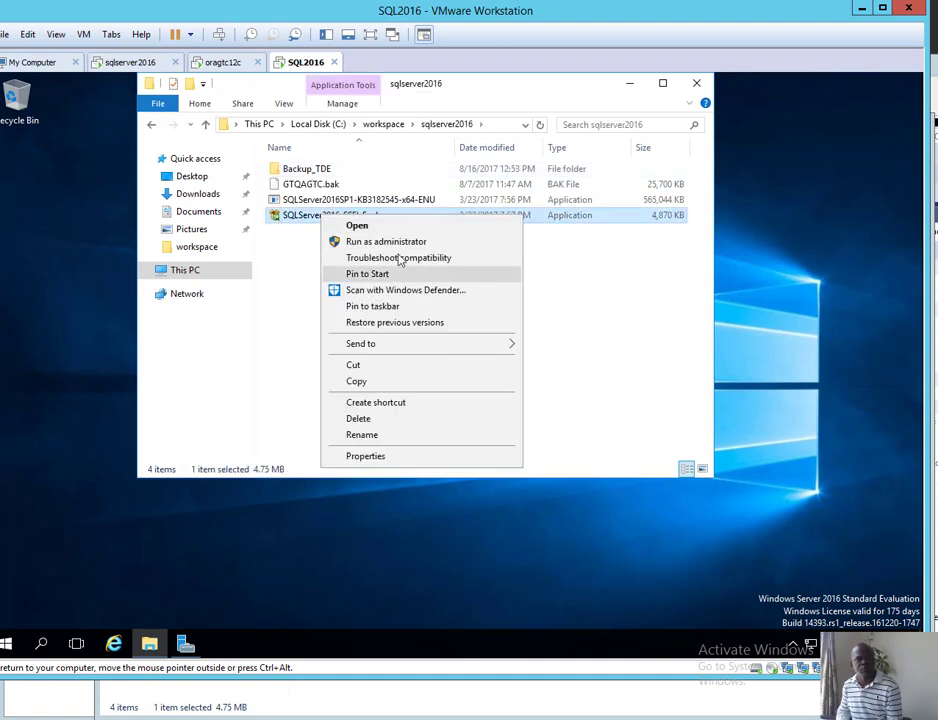
click(395, 243)
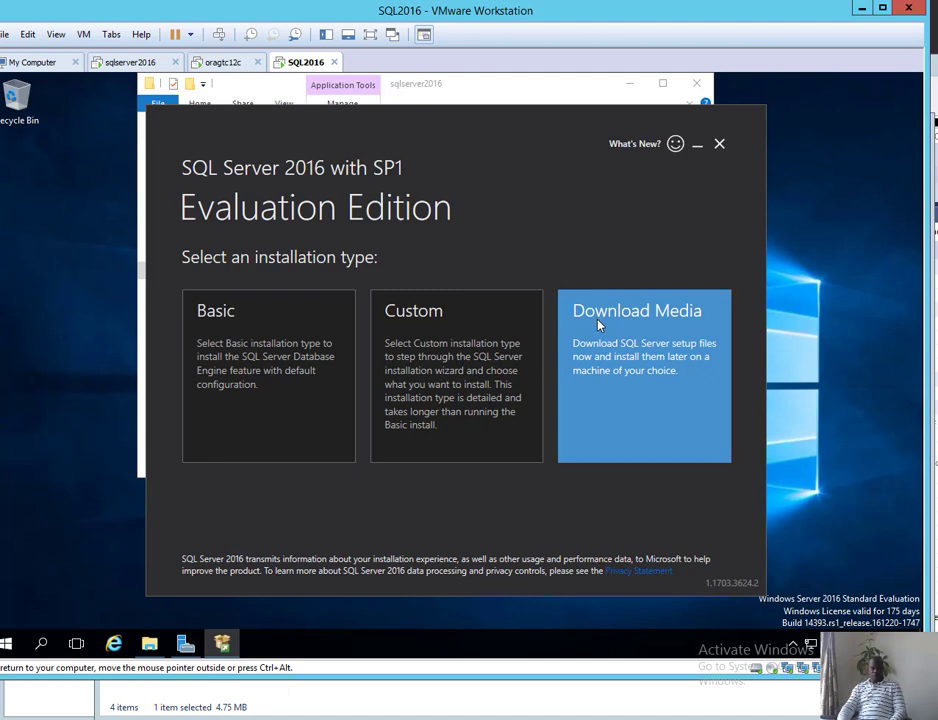
Choose Download Media and start the English ISO download to the Downloads folder.
click(630, 366)
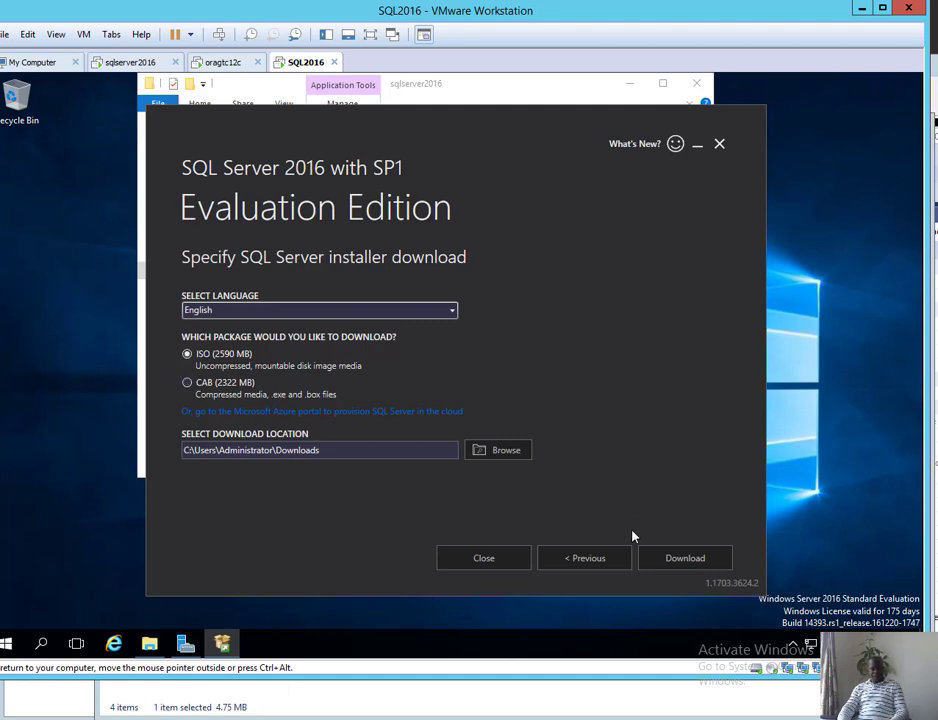
click(689, 562)
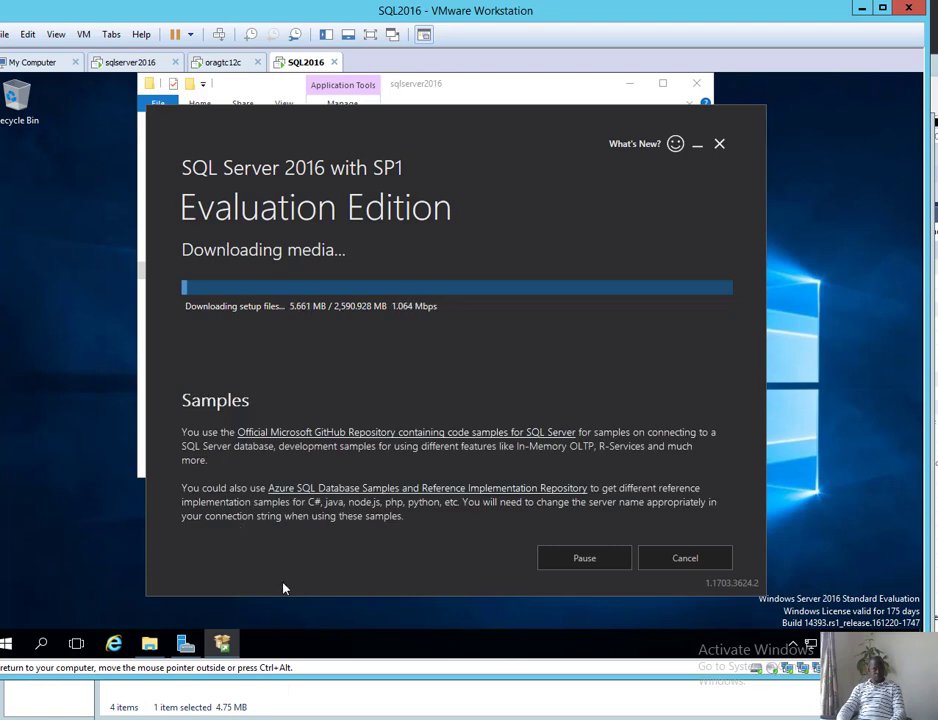
Browse from the sqlserver2016 folder to the workspace folder on Shared Folders (Z:).
click(149, 643)
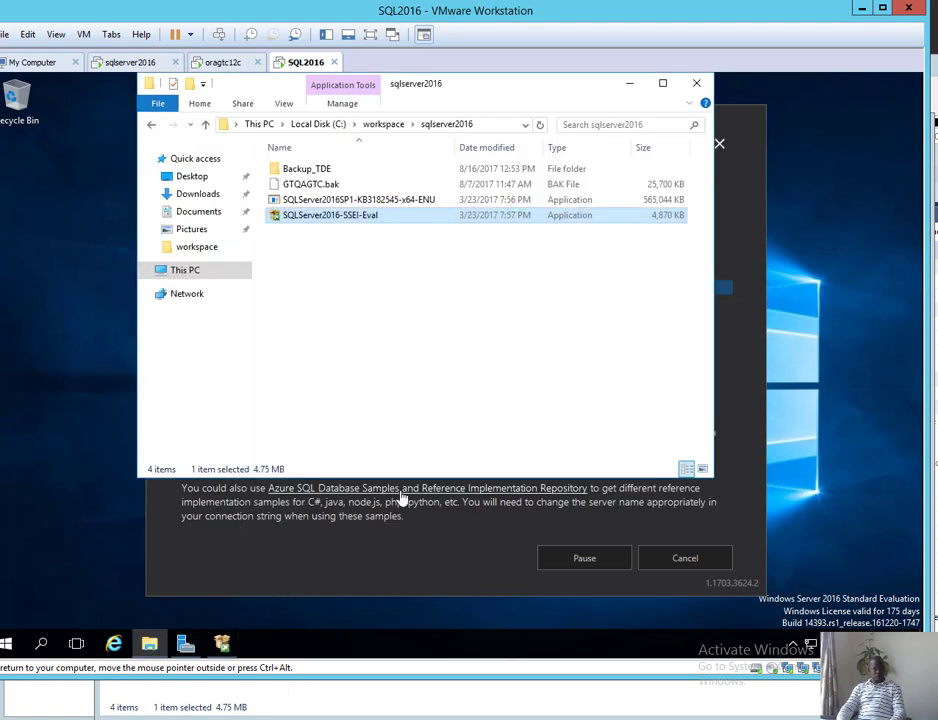
double_click(278, 170)
click(205, 126)
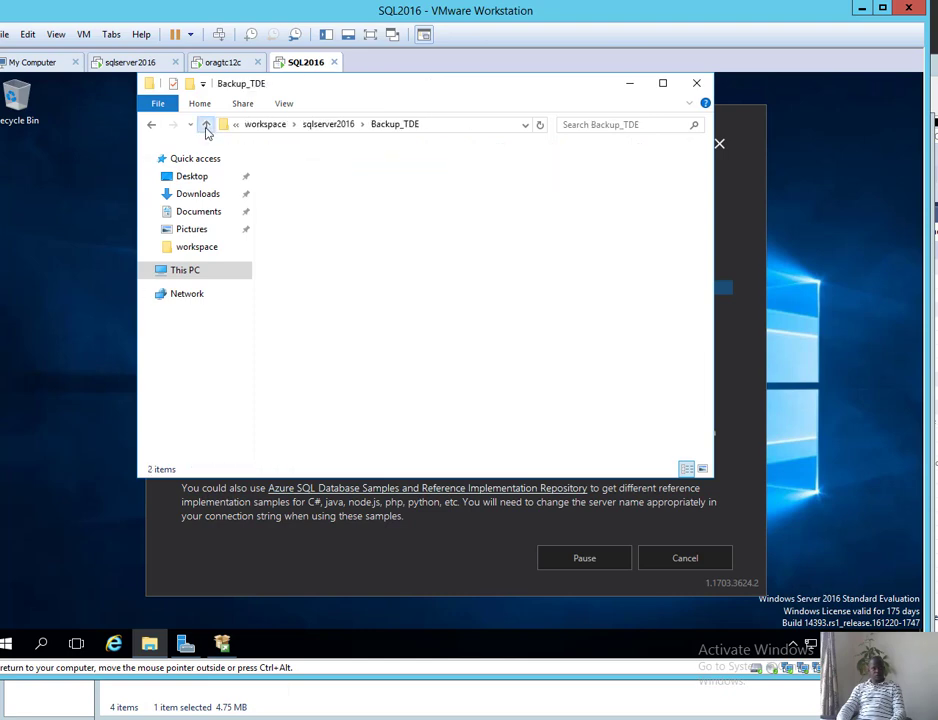
click(205, 126)
click(205, 126)
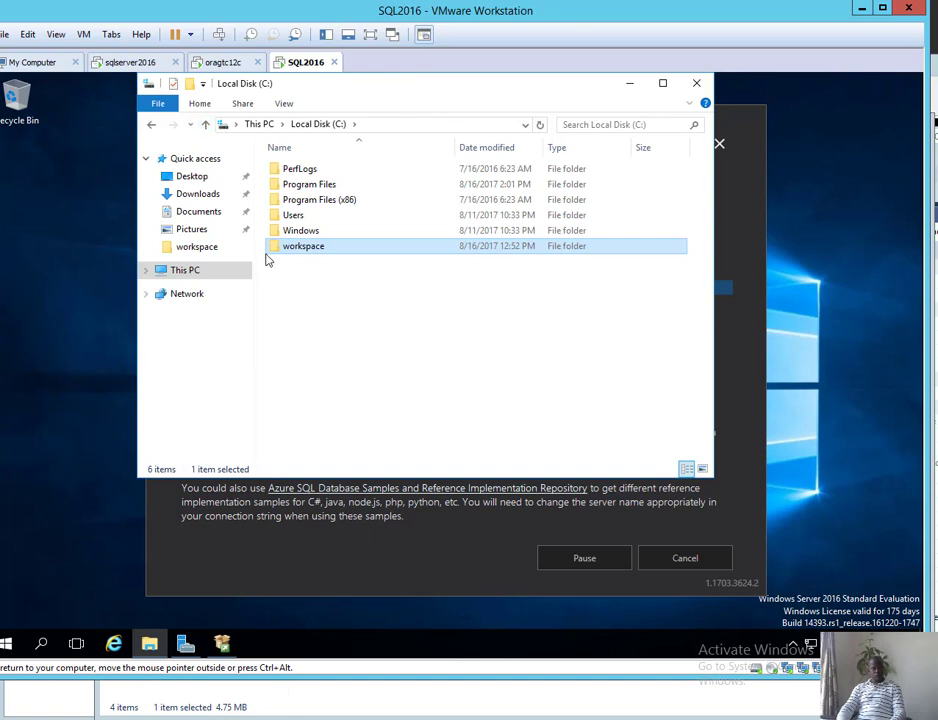
click(184, 295)
click(185, 272)
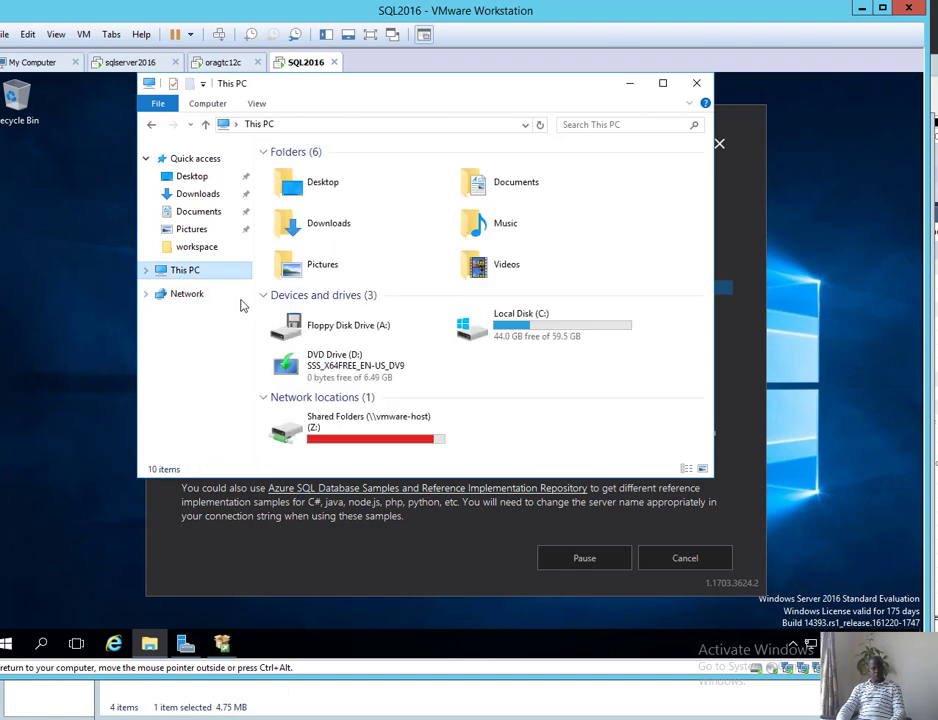
double_click(310, 428)
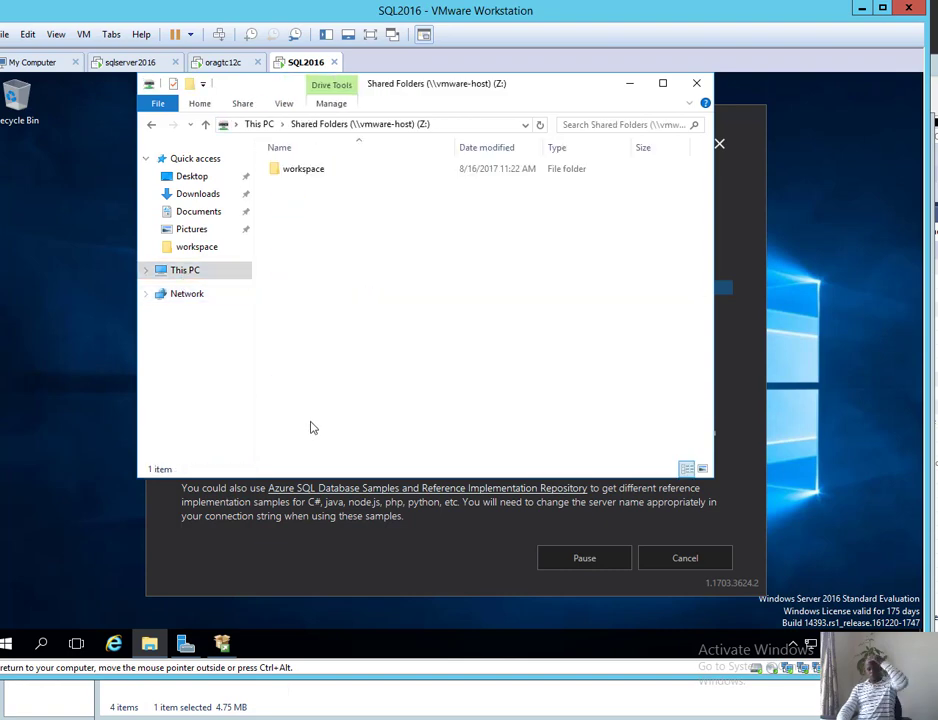
click(277, 172)
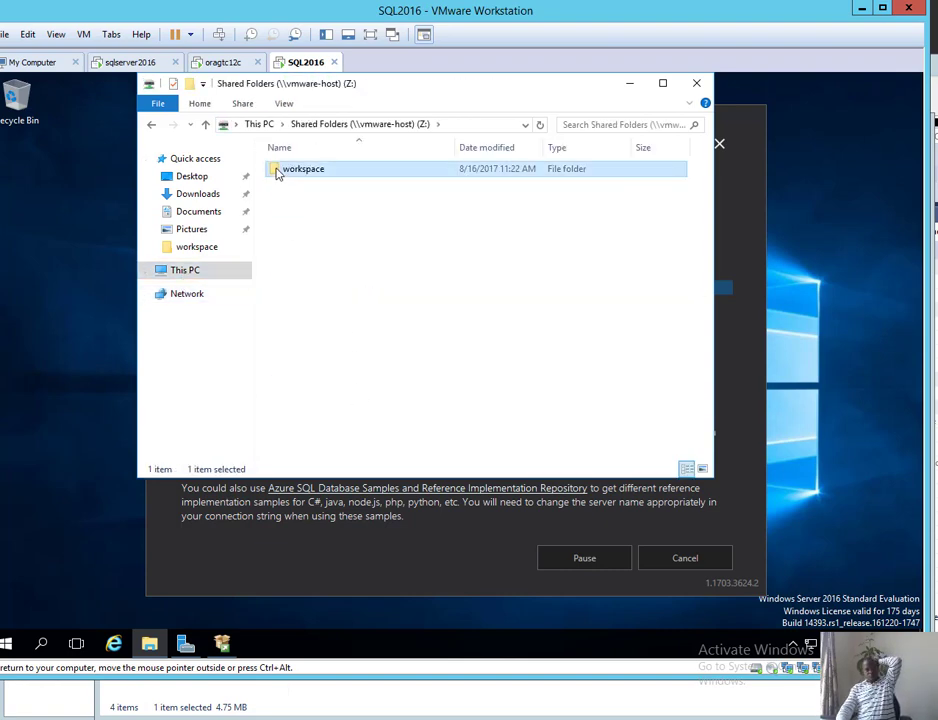
double_click(277, 172)
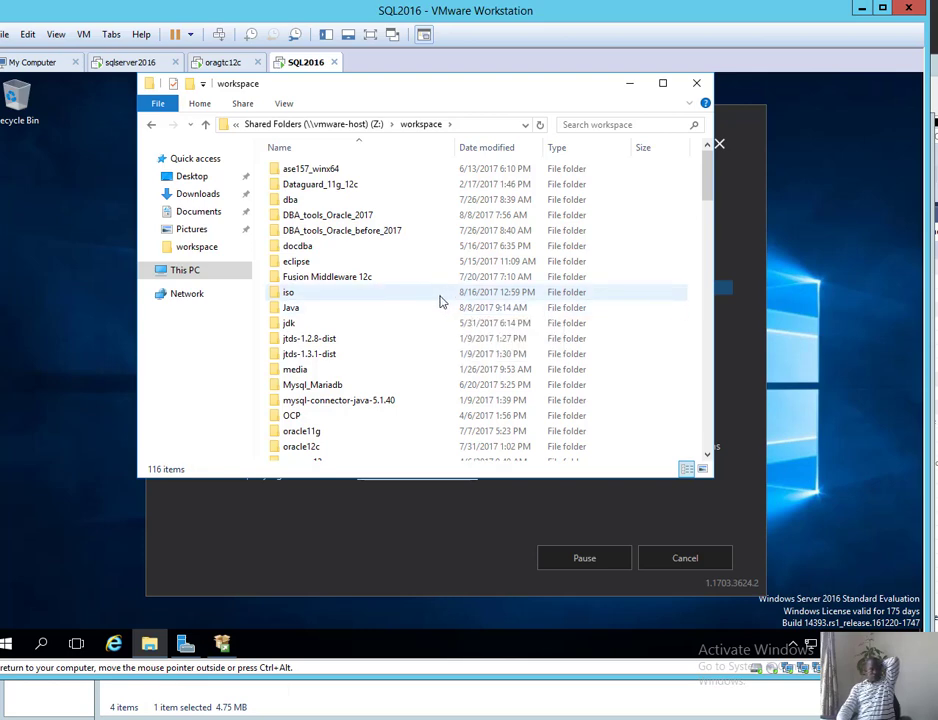
Copy the SQLServer2016Media folder from the shared iso folder.
double_click(297, 292)
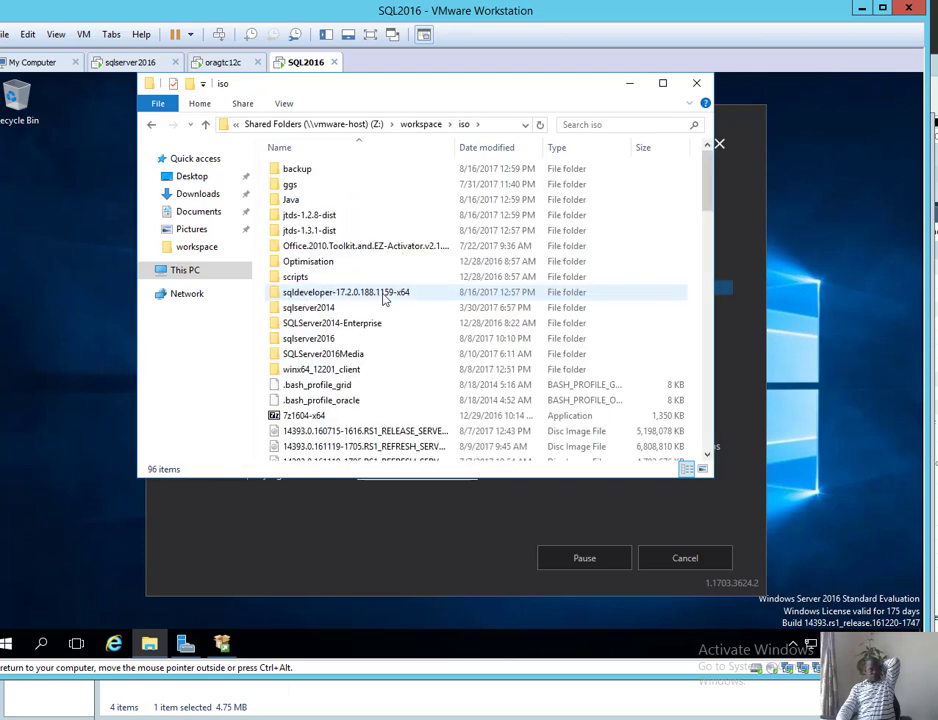
click(316, 340)
click(389, 357)
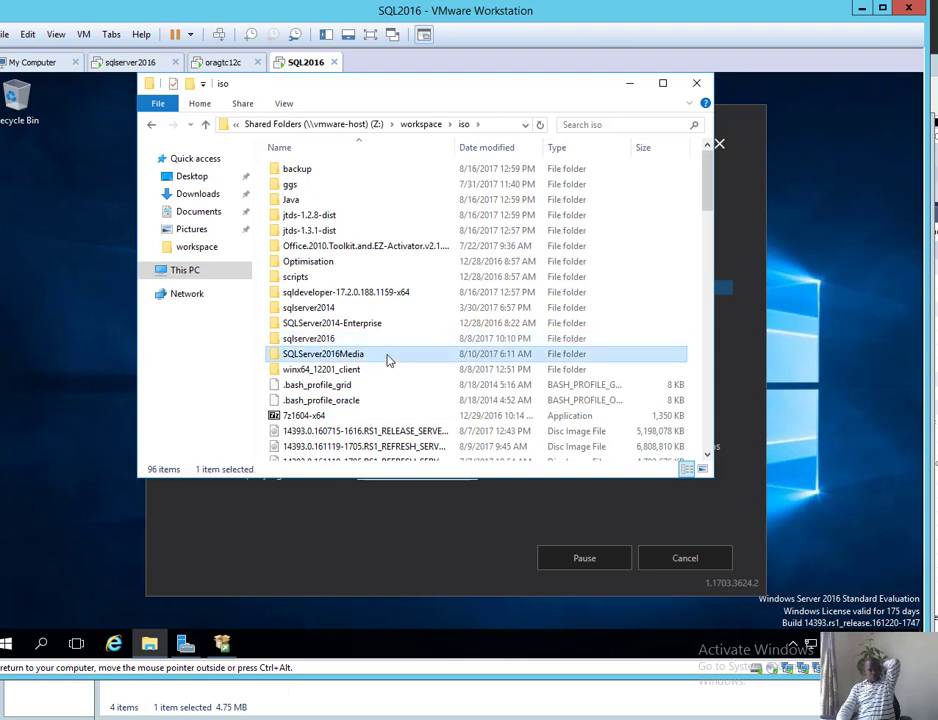
right_click(310, 357)
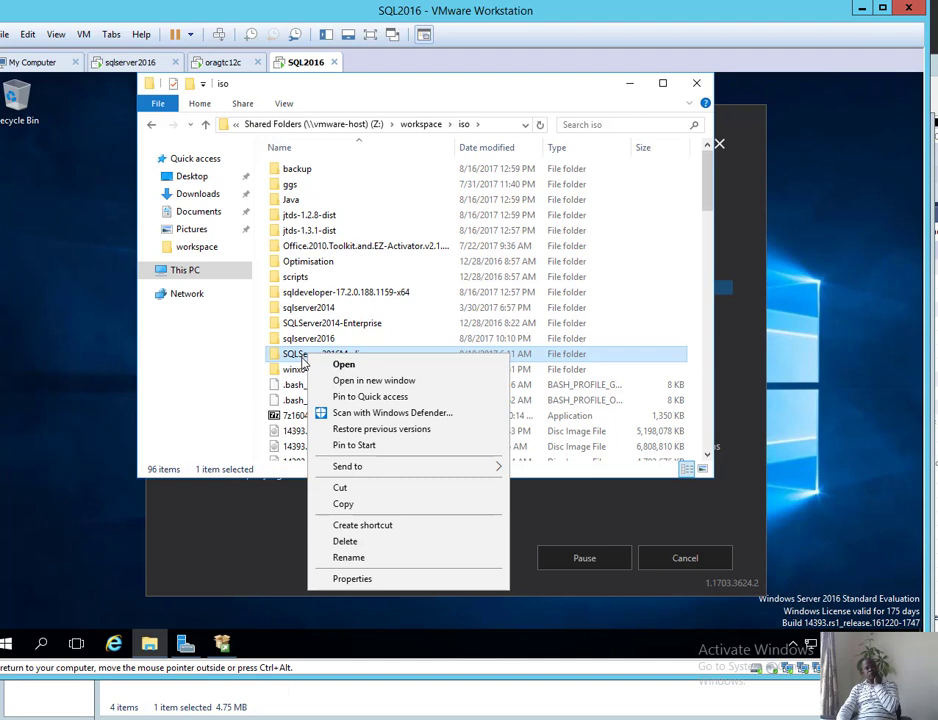
click(358, 505)
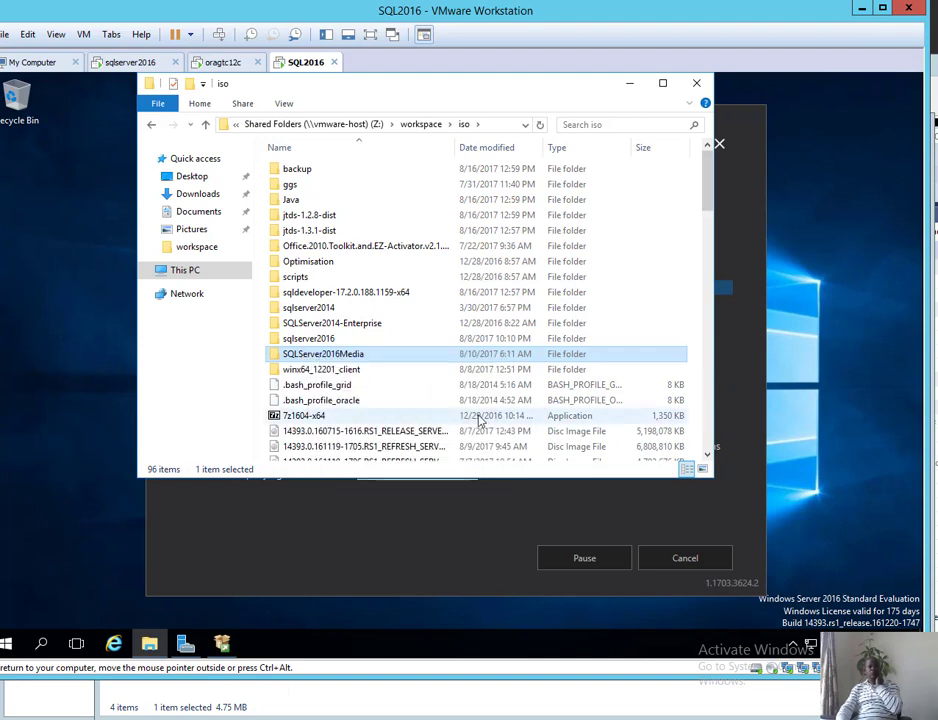
Open C:\workspace and bring up the paste menu in its file list.
click(185, 273)
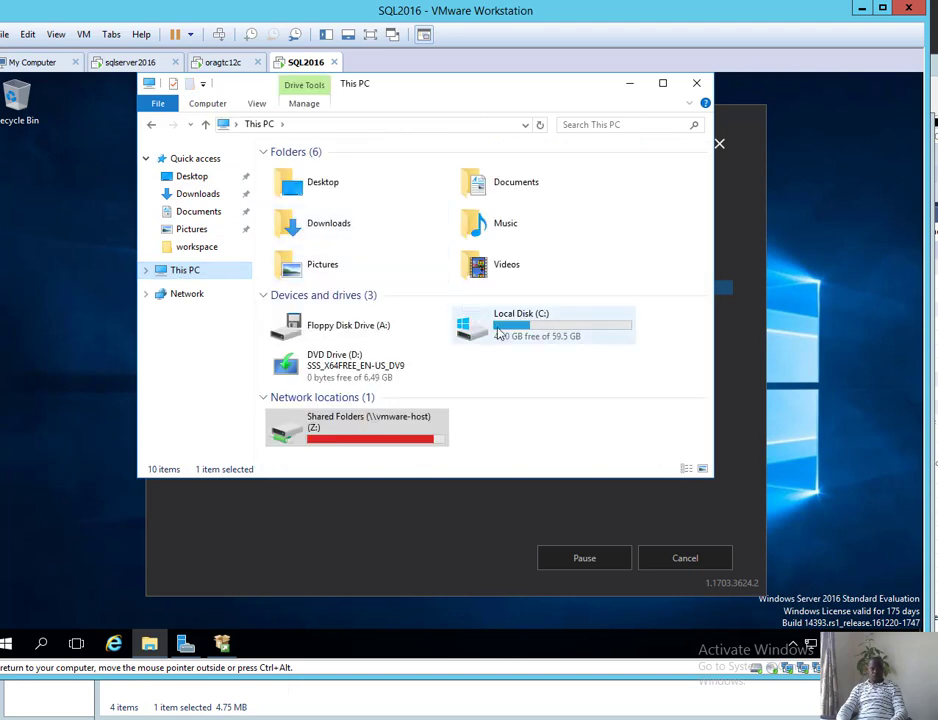
double_click(499, 333)
double_click(316, 248)
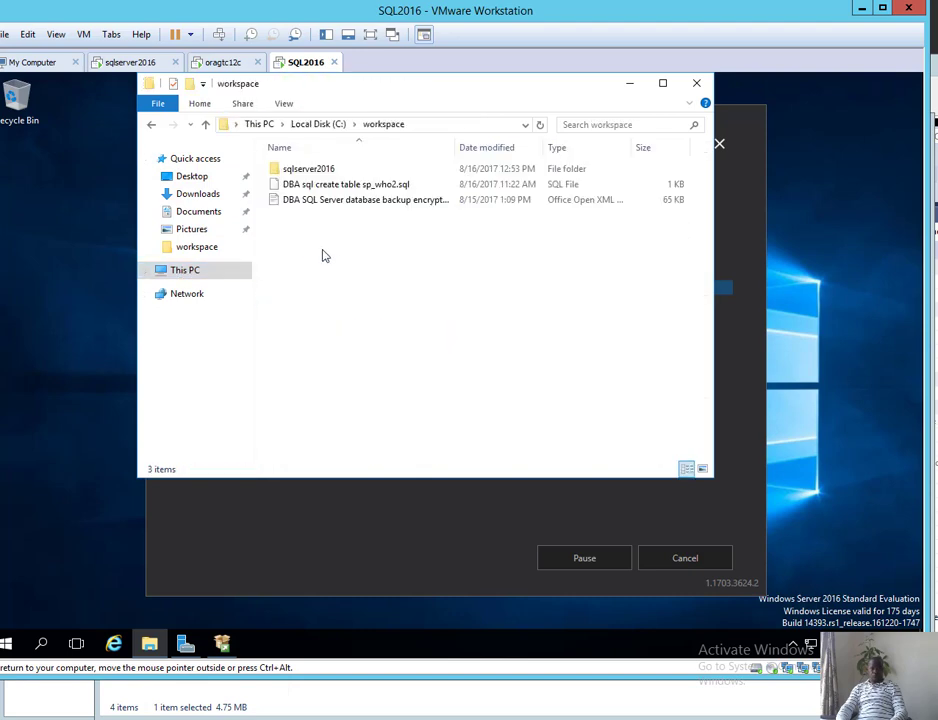
right_click(332, 256)
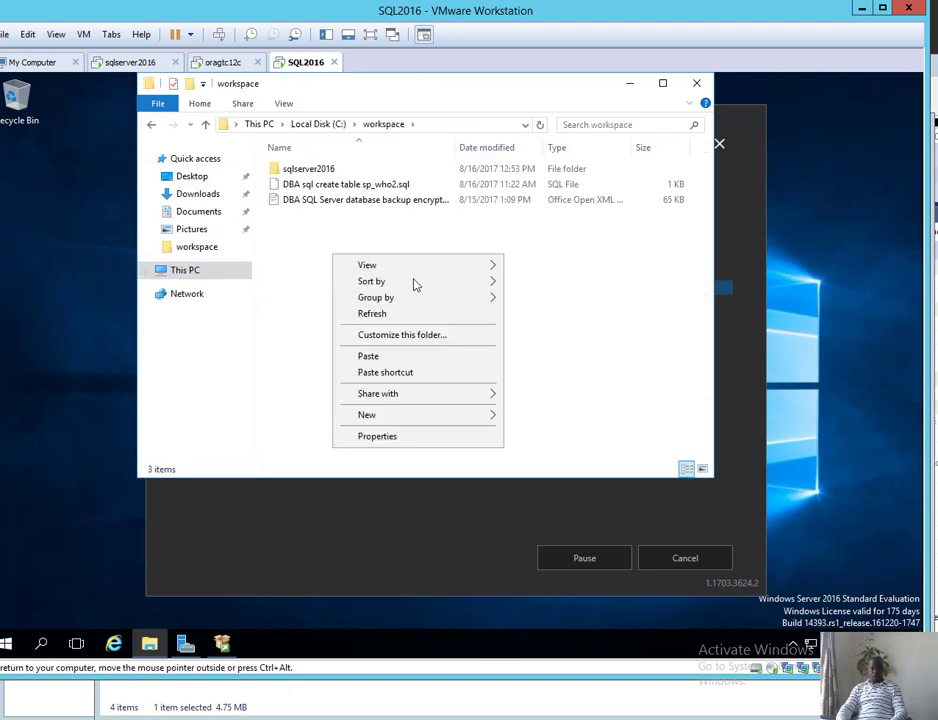
Paste the media into C:\workspace, then return to the SQL Server installer and advance to Feature Selection.
click(391, 358)
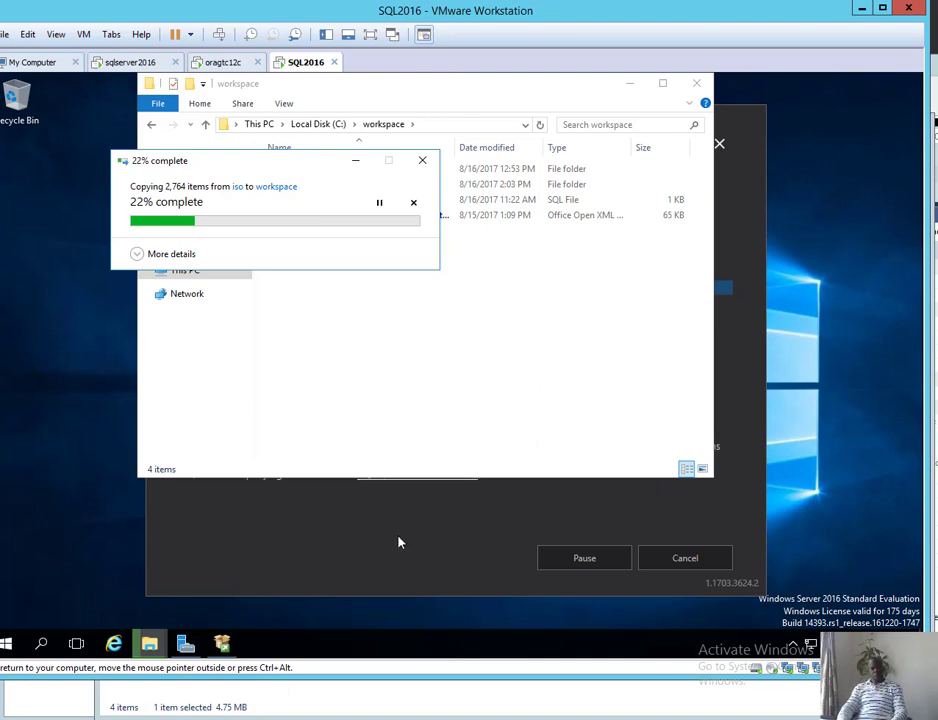
click(398, 542)
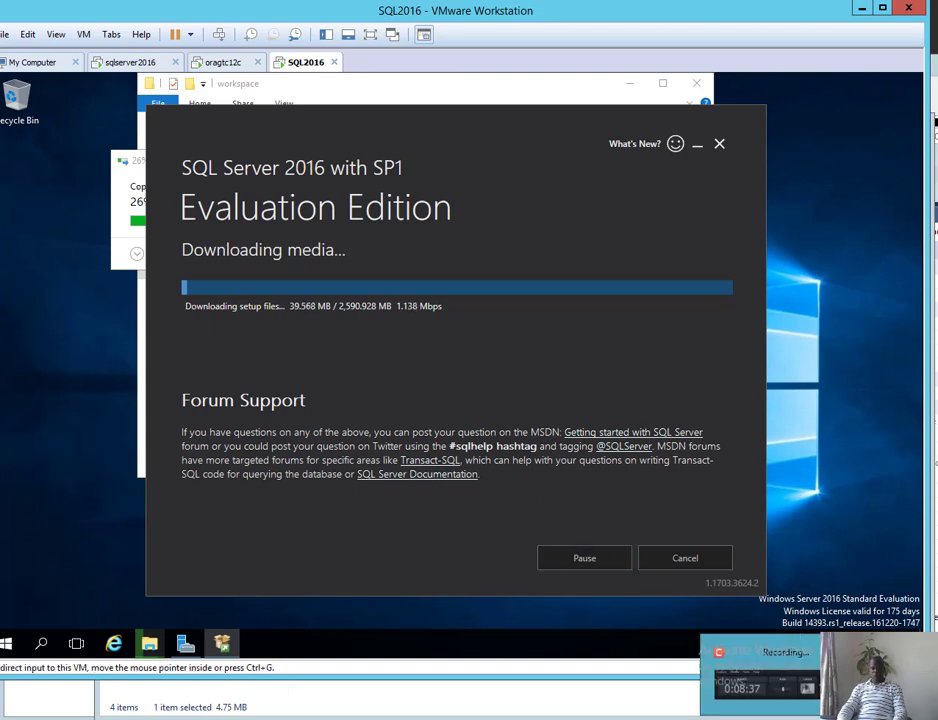
click(788, 670)
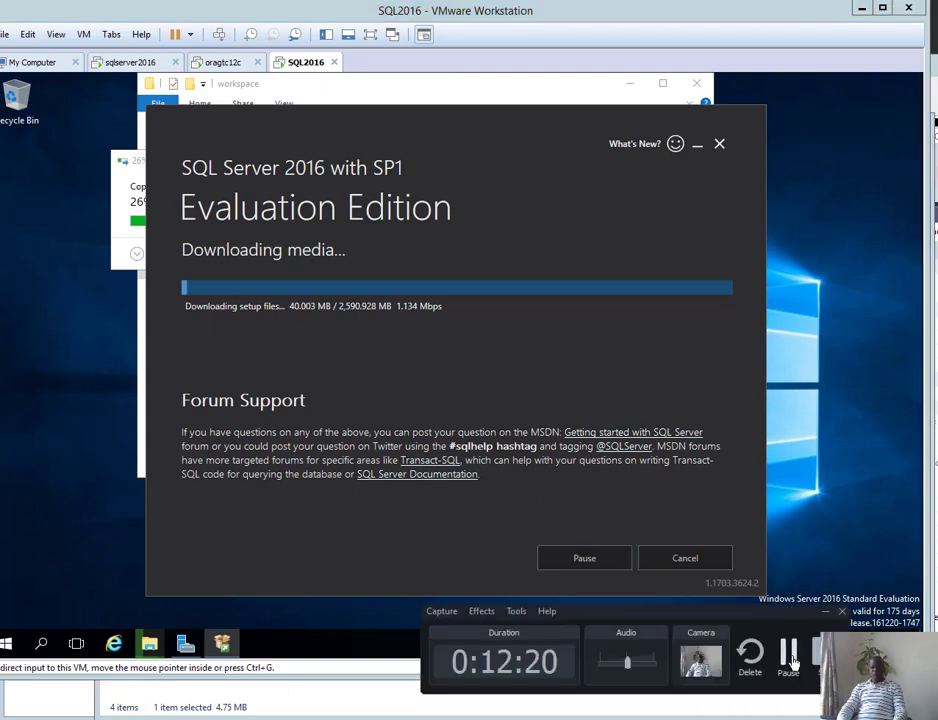
click(788, 668)
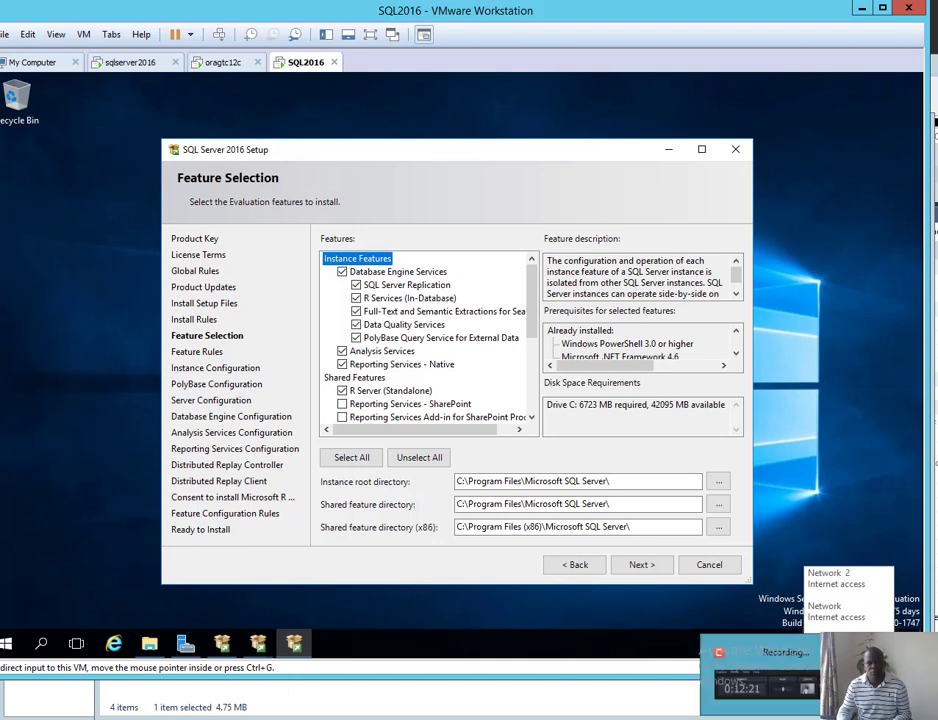
Continue past Feature Selection to the Feature Rules check, where Oracle JRE 7 for PolyBase fails.
click(786, 668)
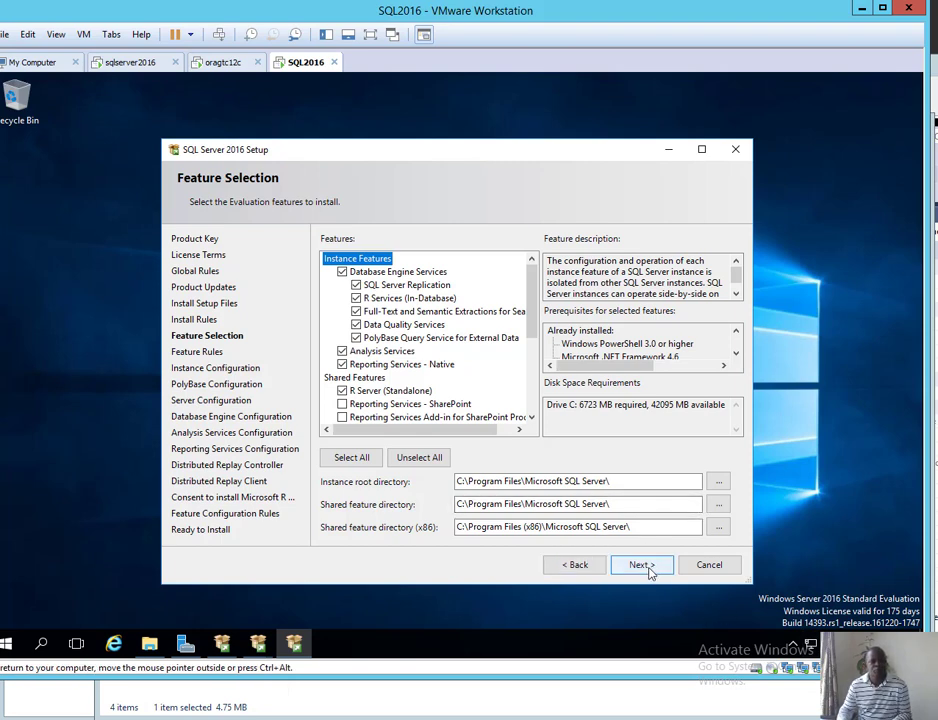
click(642, 565)
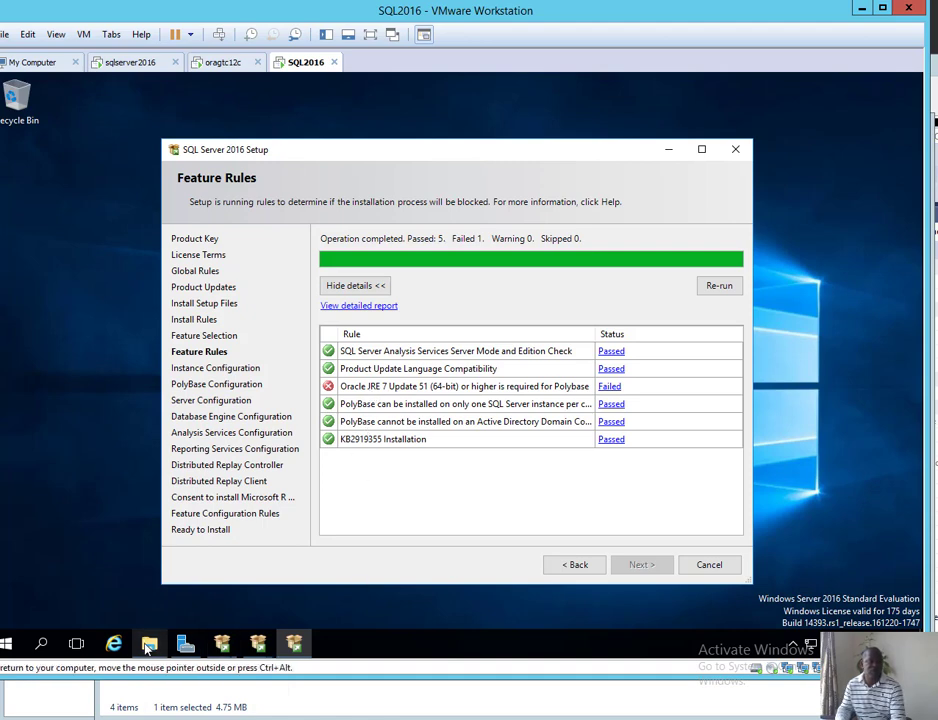
Open a File Explorer window in the guest and browse to C:\workspace.
click(150, 645)
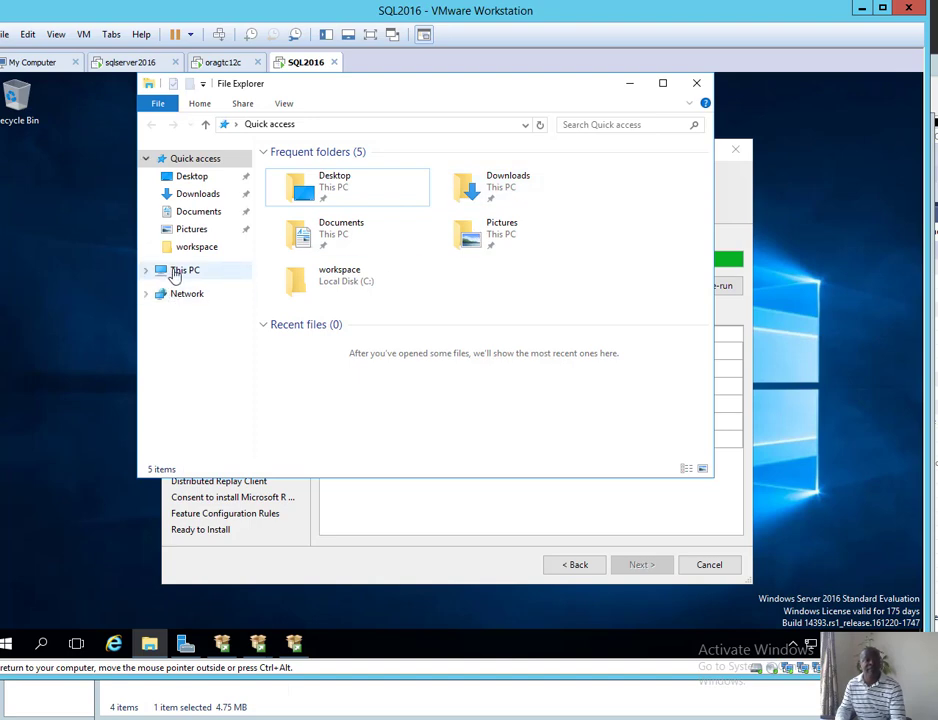
click(180, 270)
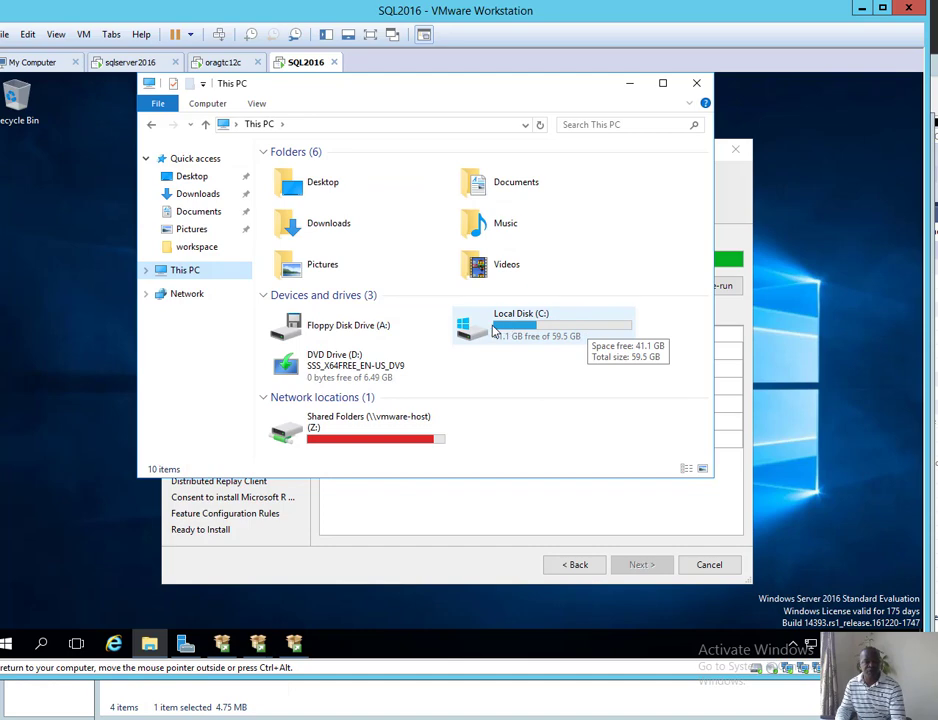
double_click(505, 328)
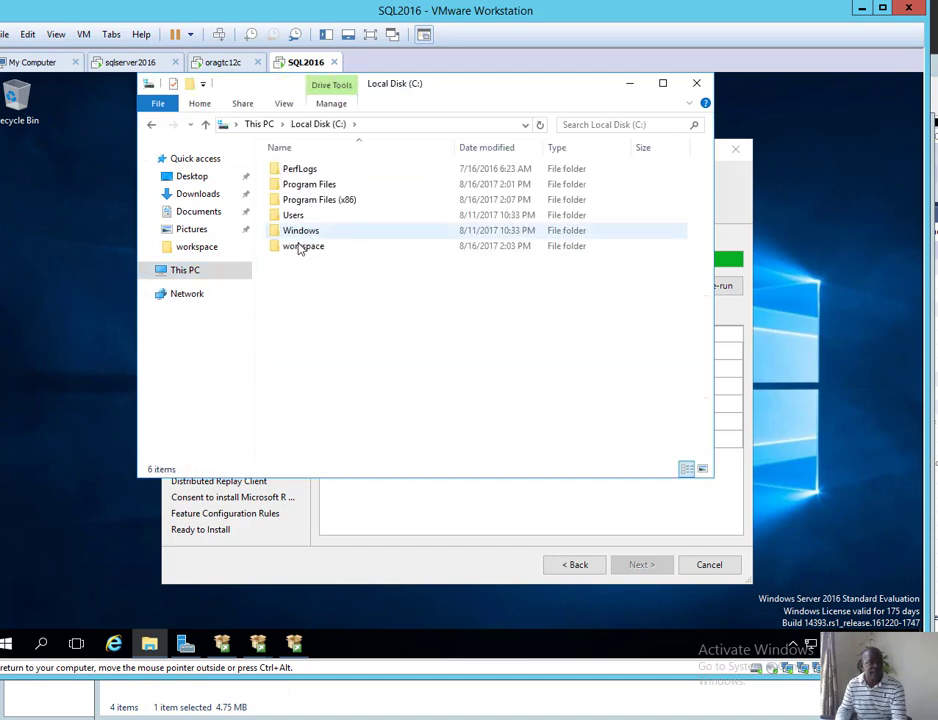
double_click(303, 246)
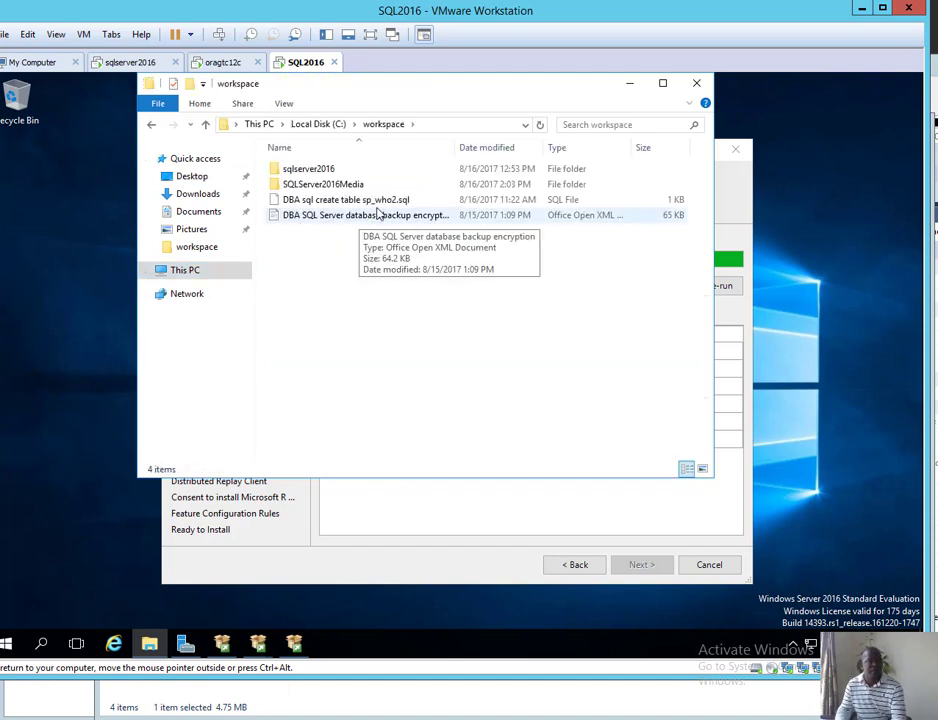
Locate the jdk-7u51-windows-x64 installer in the Java folder of the Z: workspace.
click(178, 298)
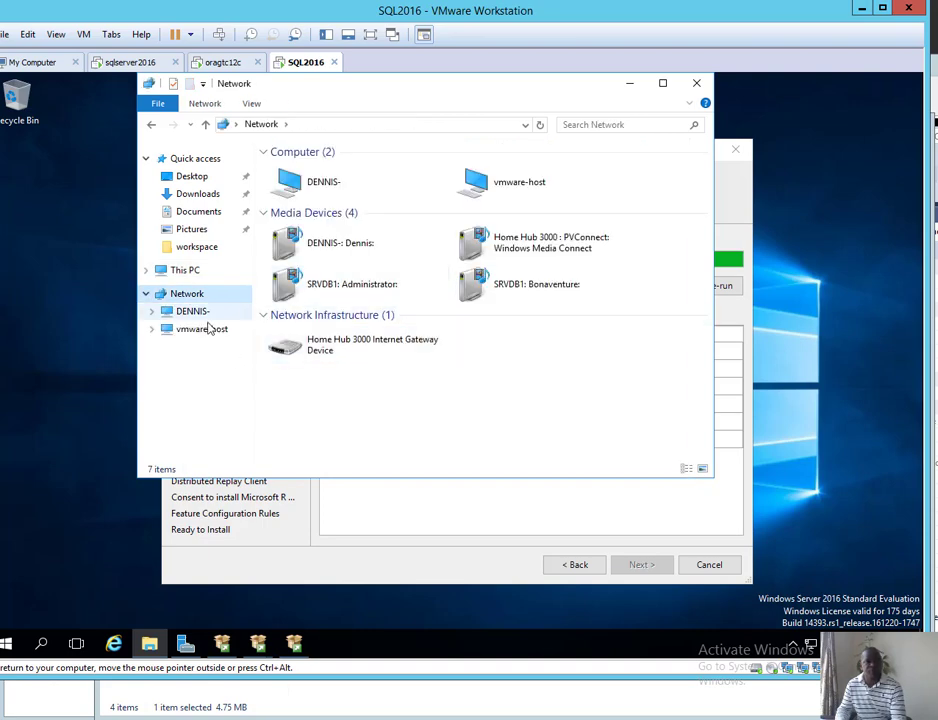
click(185, 271)
double_click(341, 427)
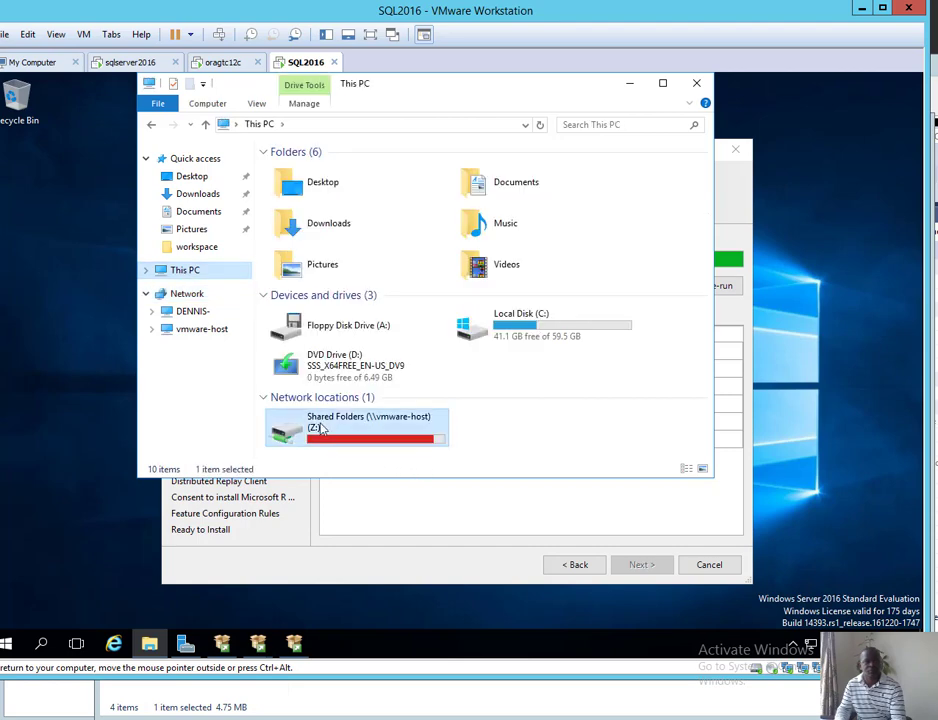
double_click(280, 170)
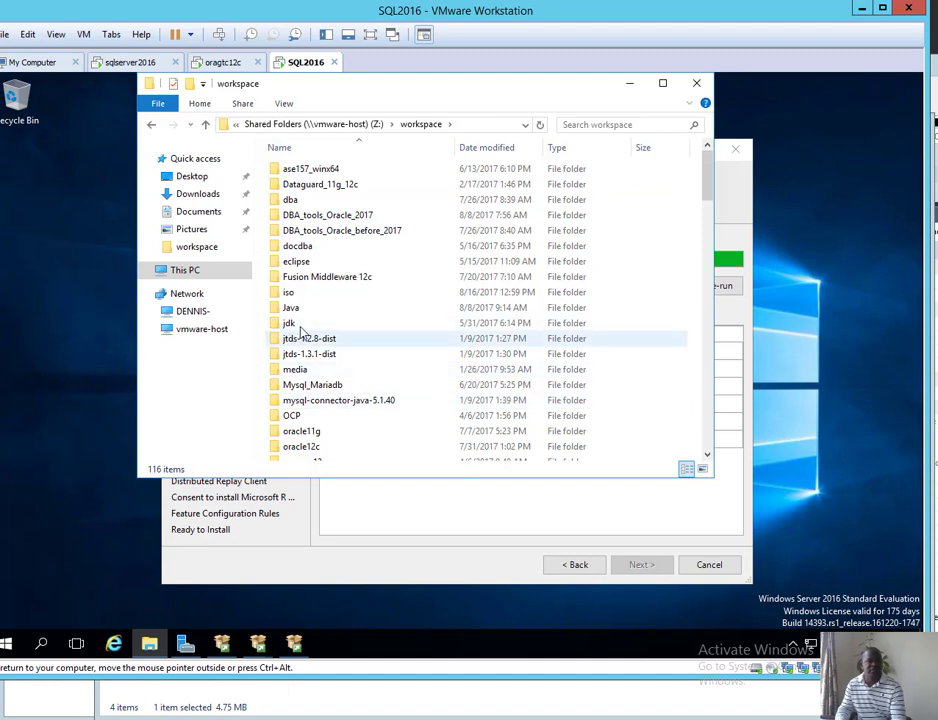
double_click(280, 309)
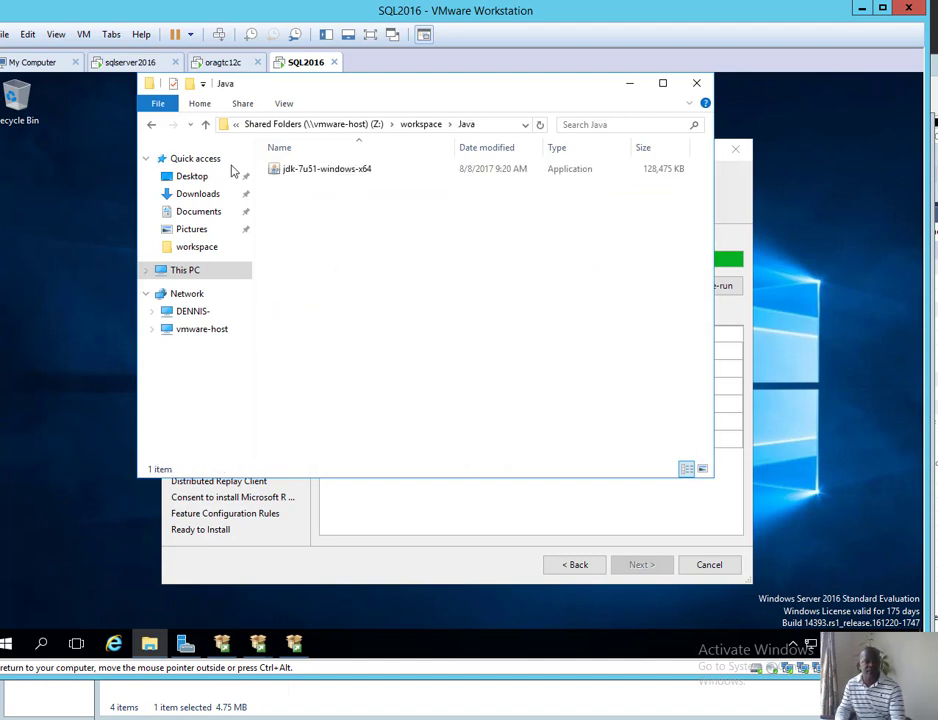
click(205, 124)
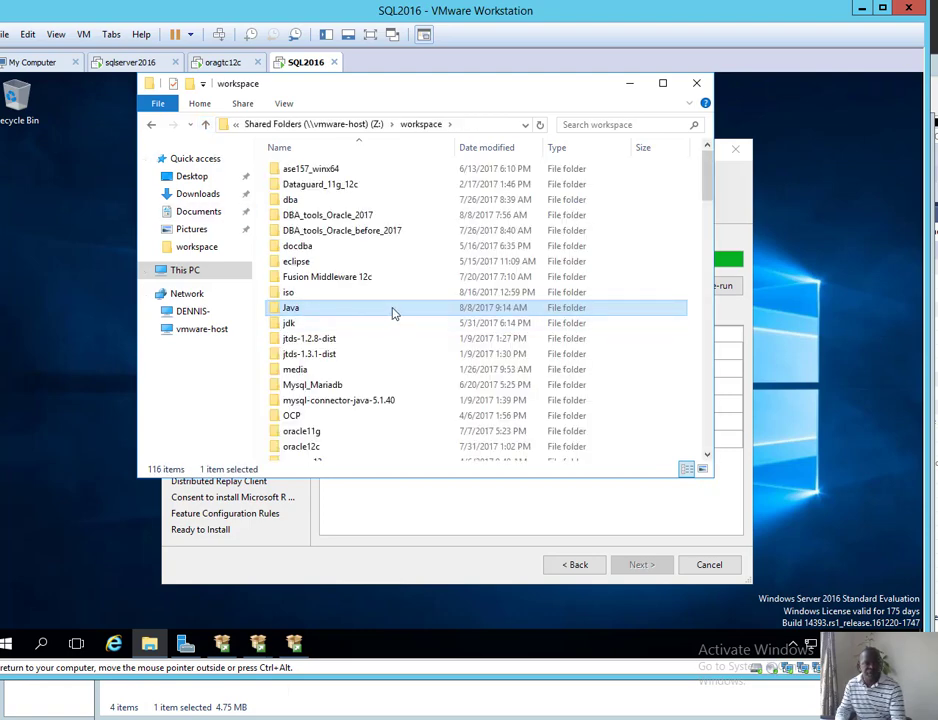
Bring the sqlserver2016 folder window forward and clear its file selection.
mouse_move(294, 643)
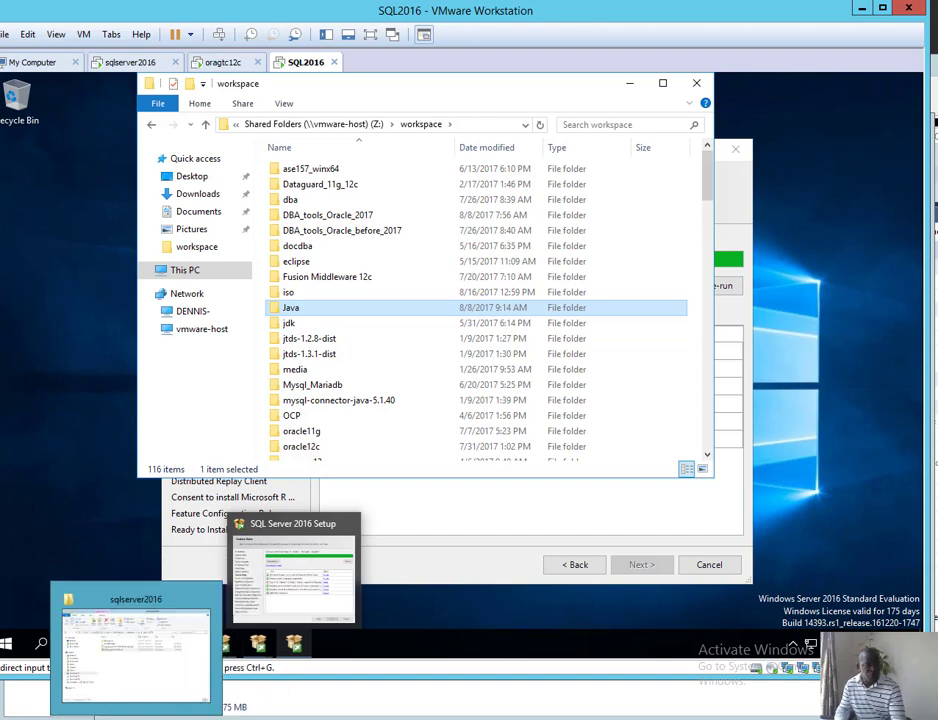
click(136, 660)
click(405, 591)
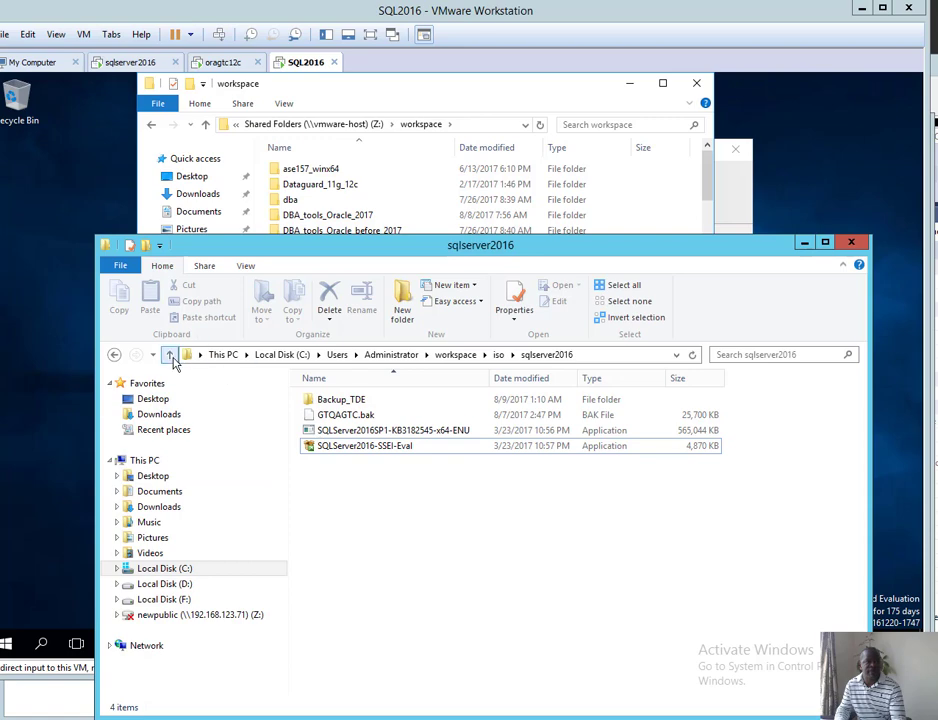
Go up to the iso folder and select the Java folder among its 96 items.
click(171, 355)
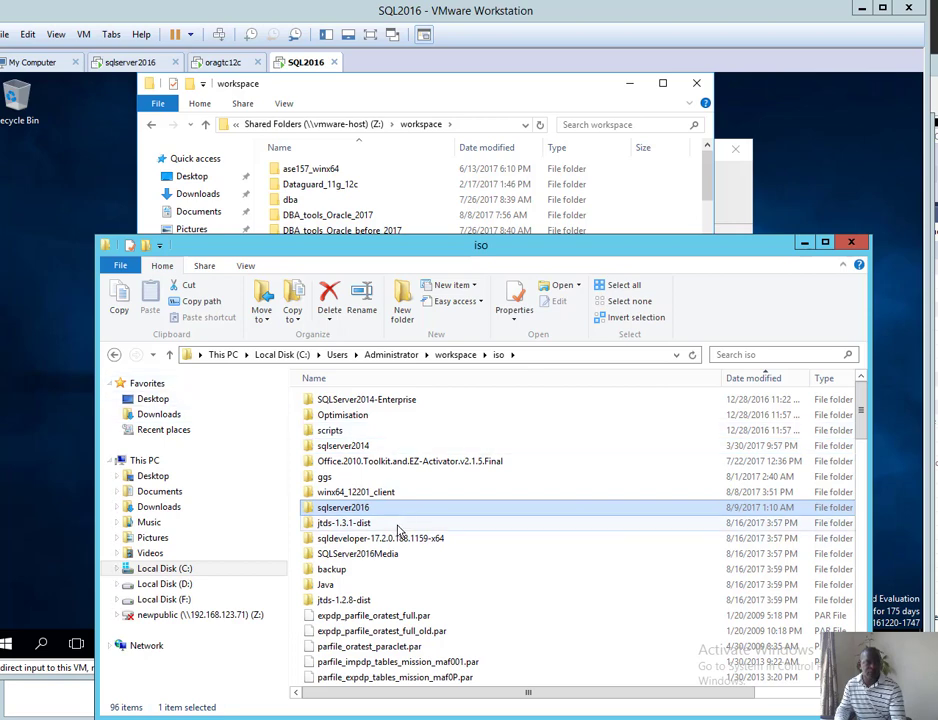
click(327, 588)
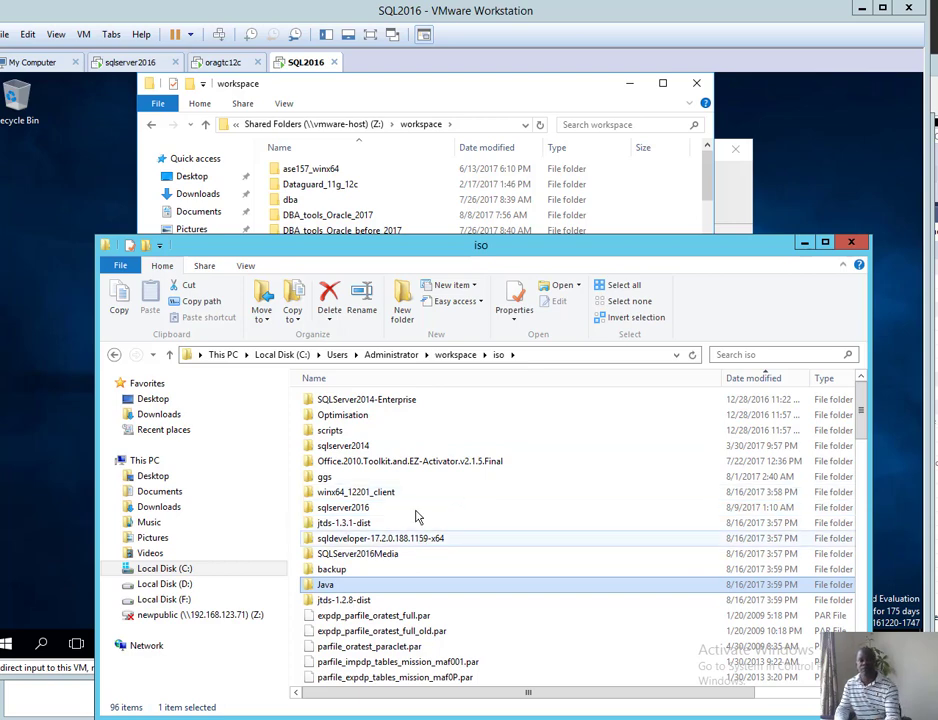
Check the SQL2016 VM's Shared Folders options, confirming workspace is always shared, then close settings.
right_click(298, 63)
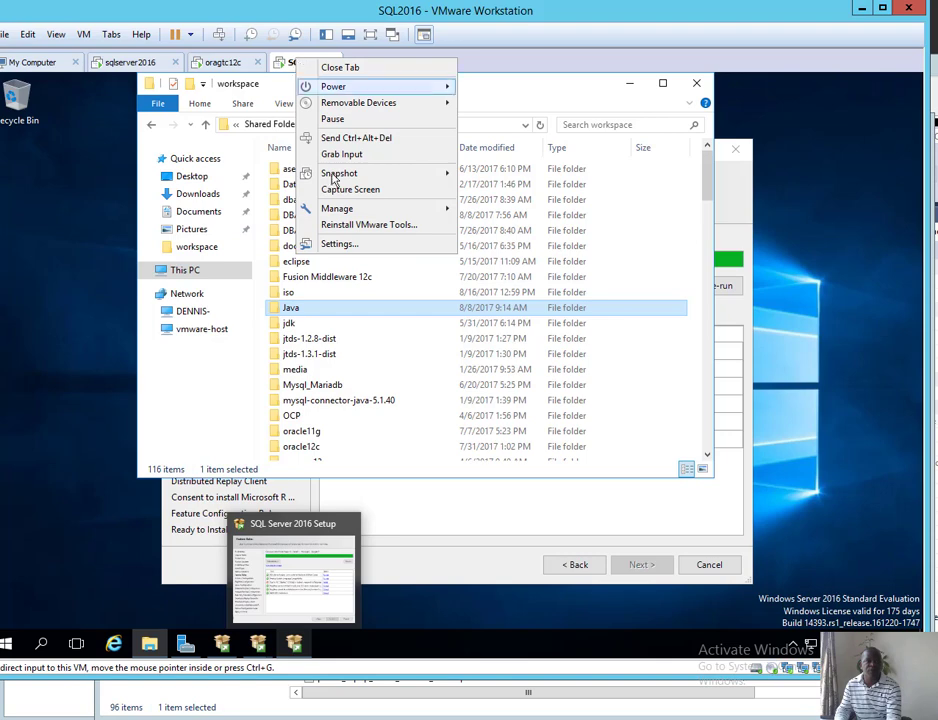
click(338, 245)
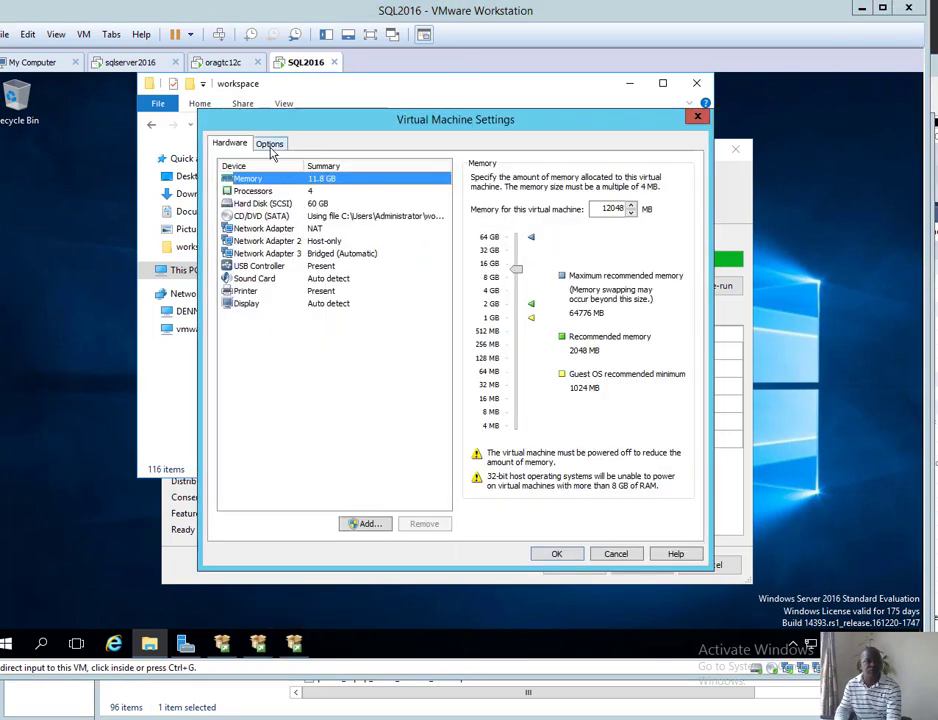
click(270, 145)
click(259, 205)
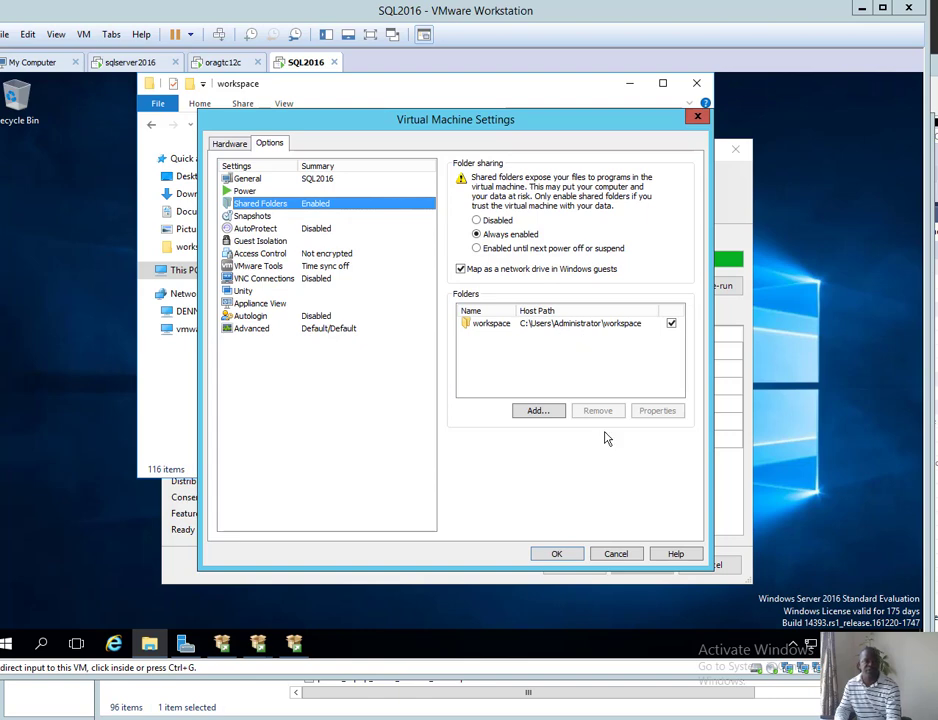
click(613, 554)
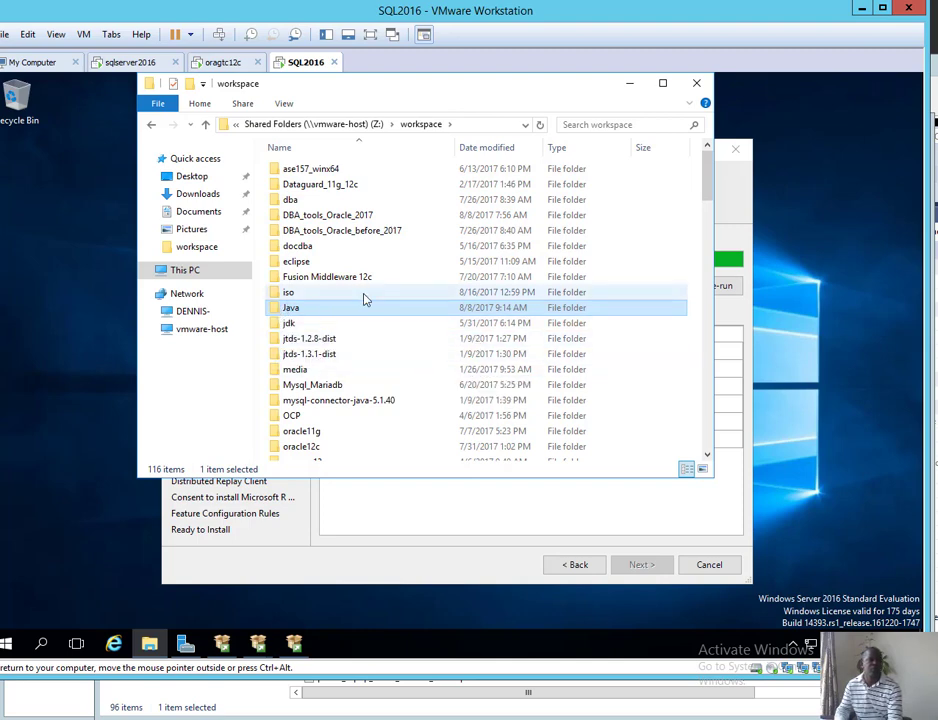
Sort the shared workspace folder by name and copy the Java folder.
scroll(386, 291, down, 4)
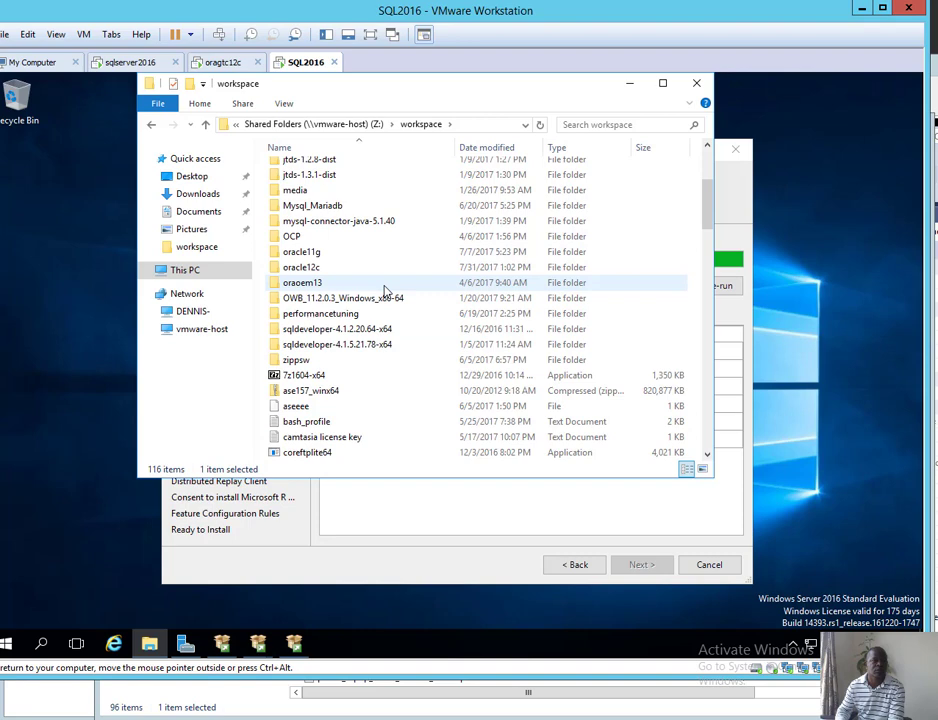
scroll(386, 291, up, 4)
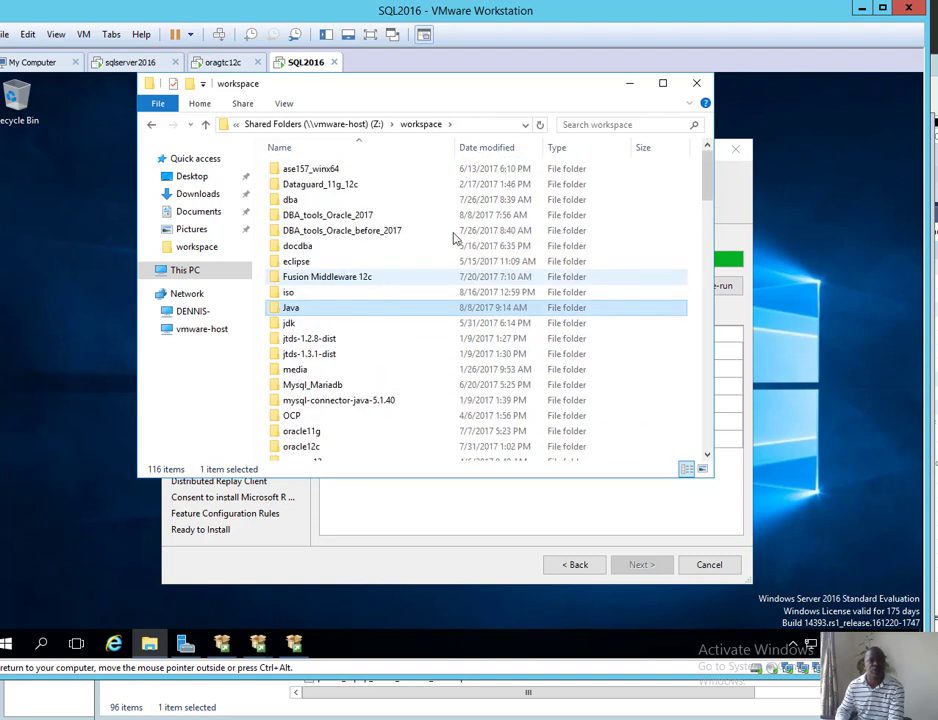
click(643, 147)
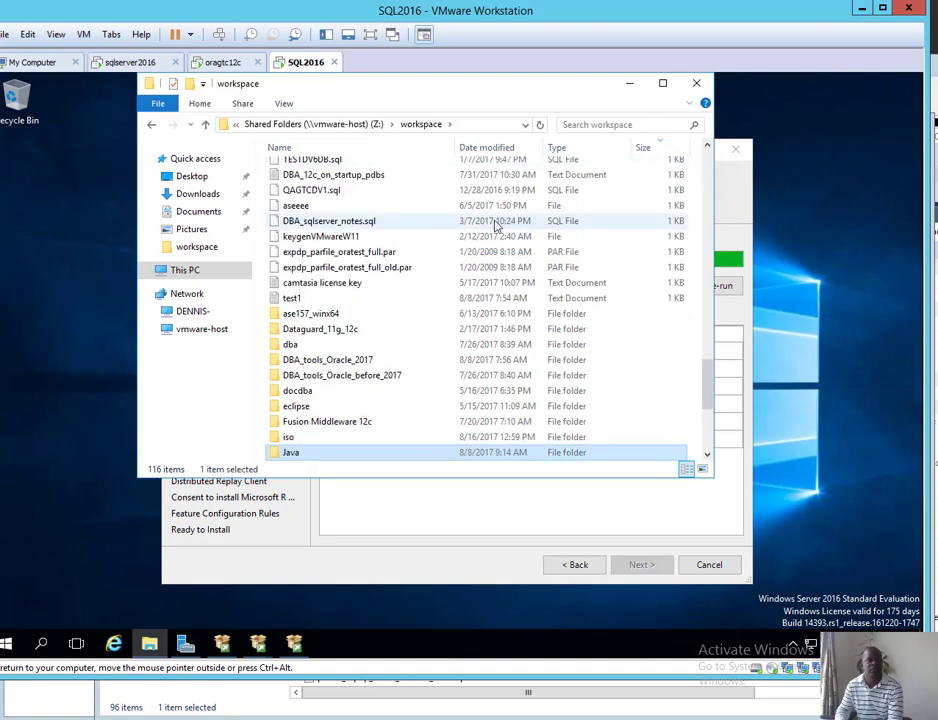
scroll(430, 210, up, 12)
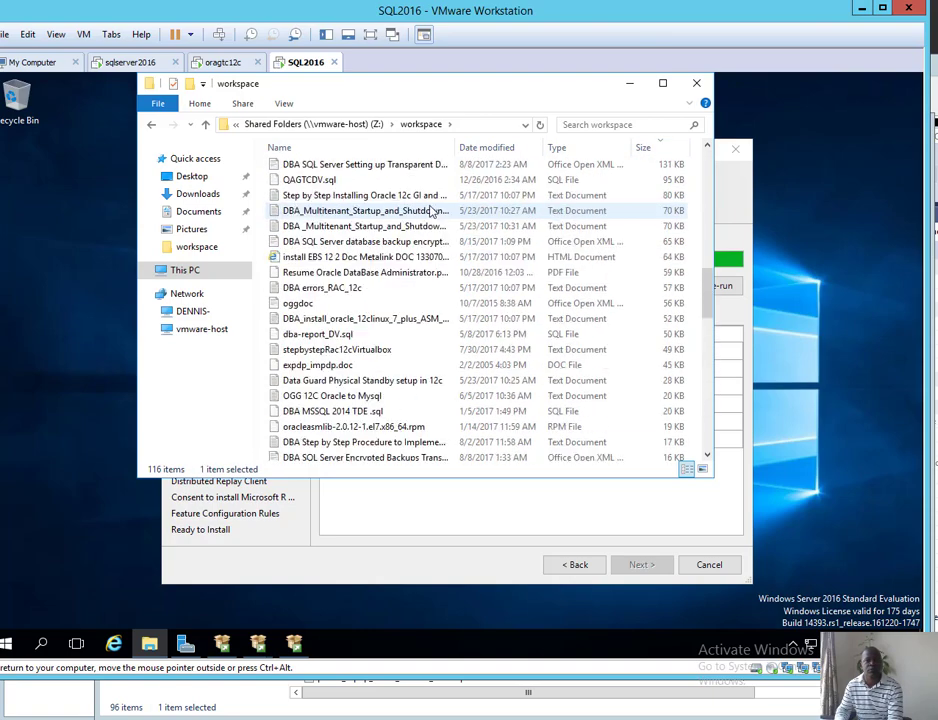
scroll(432, 211, up, 15)
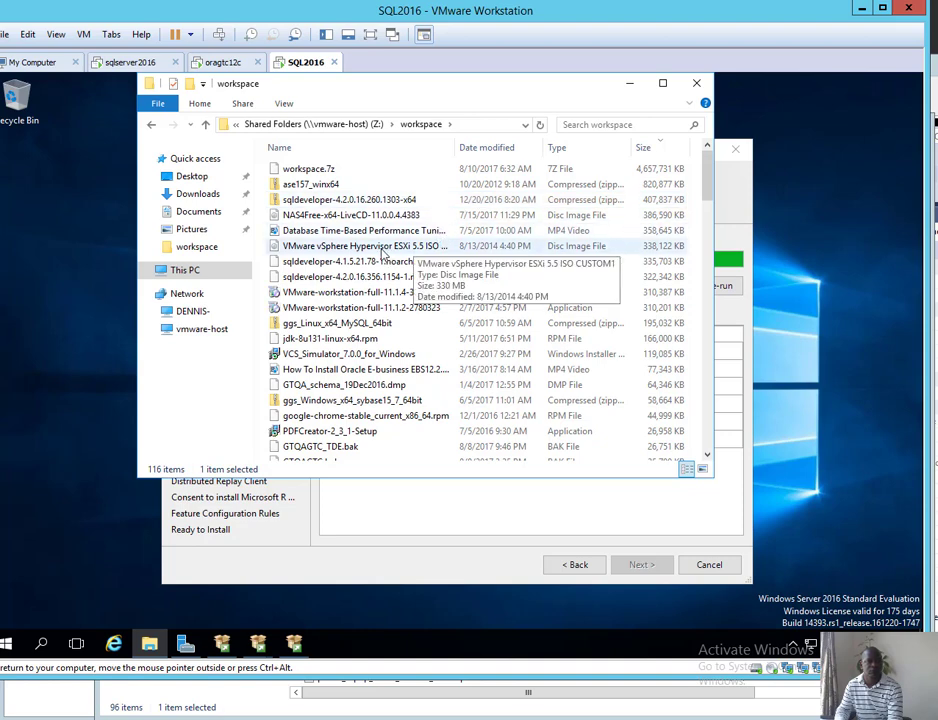
scroll(381, 254, down, 4)
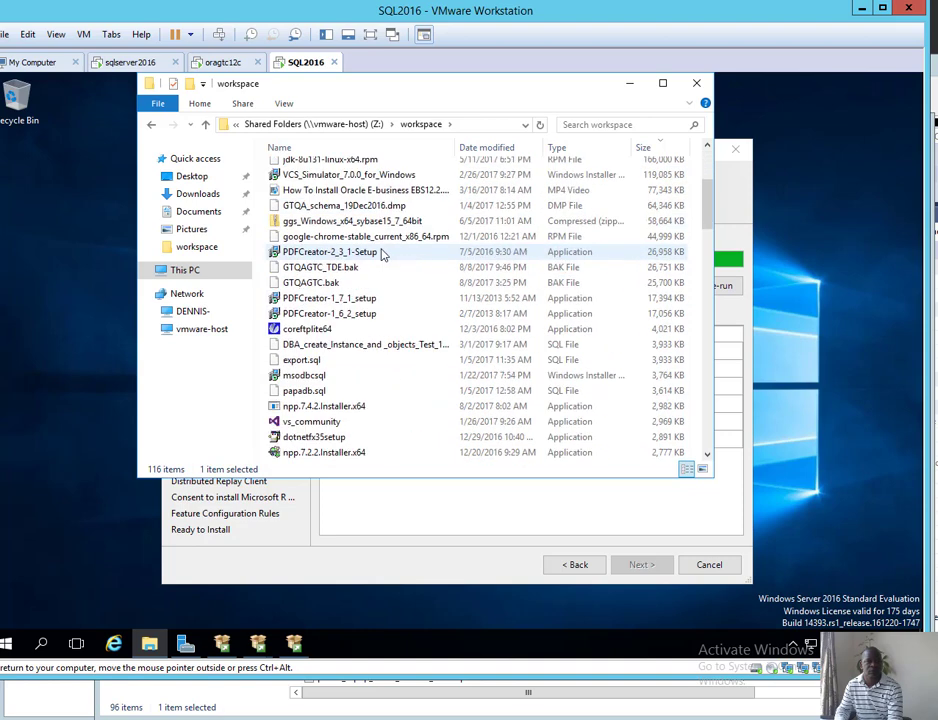
scroll(381, 254, up, 4)
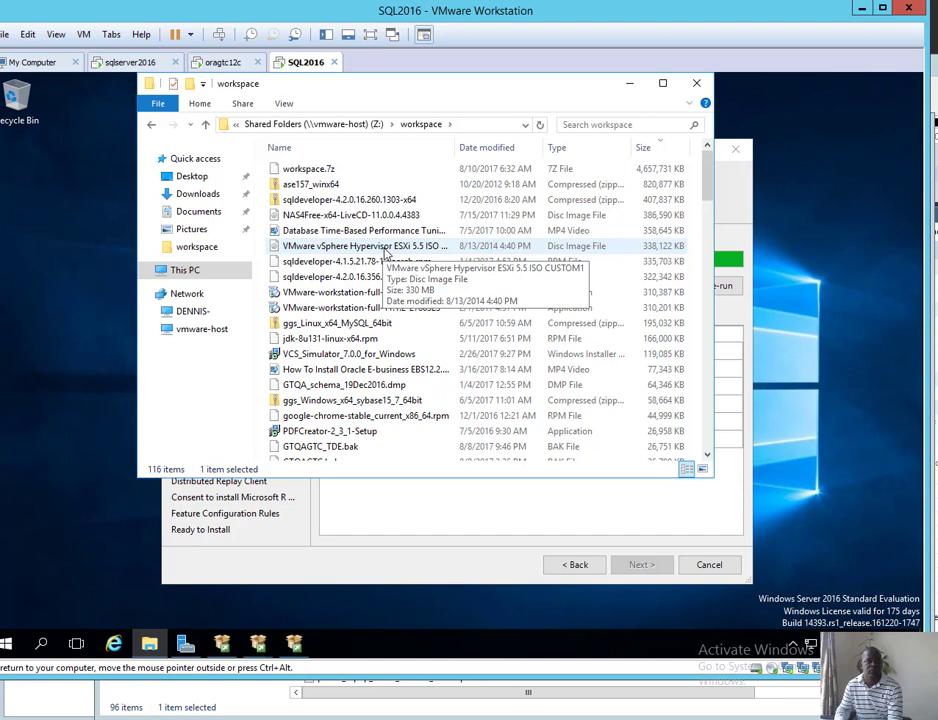
click(325, 147)
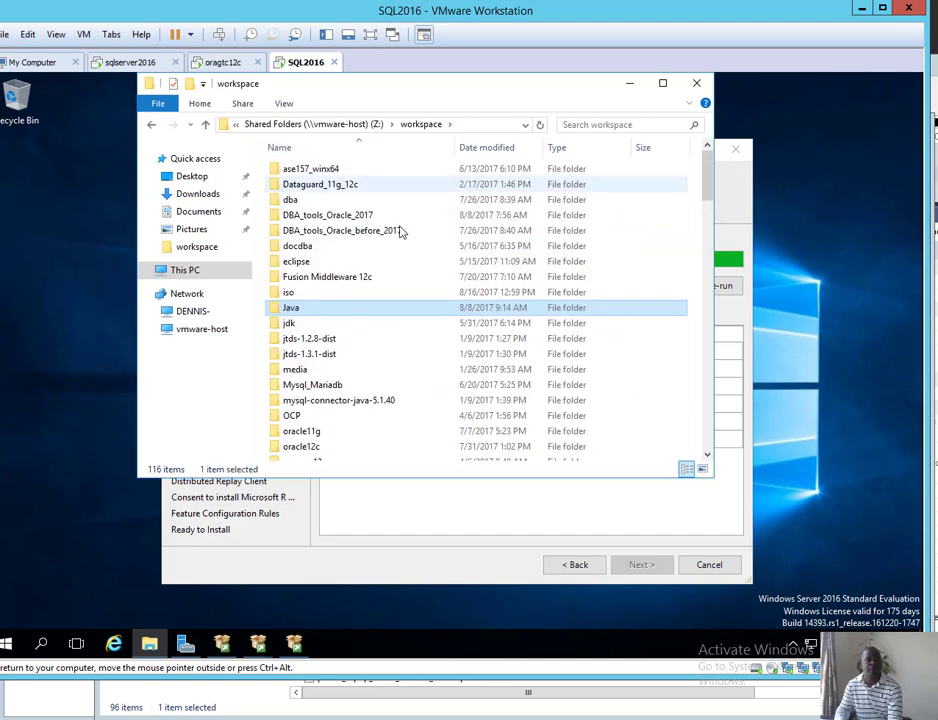
right_click(321, 315)
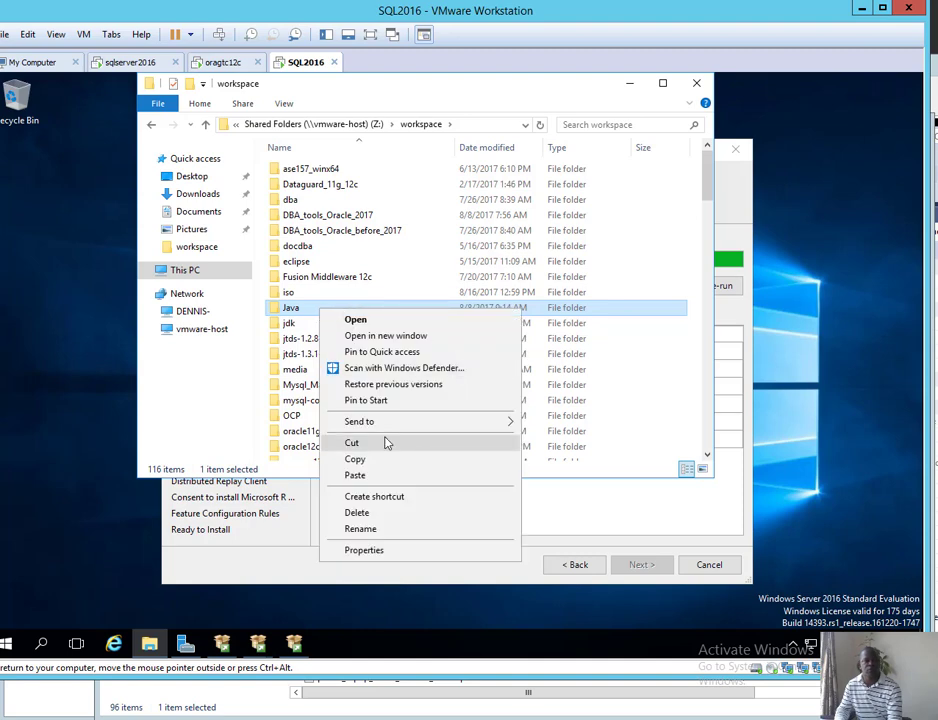
click(356, 460)
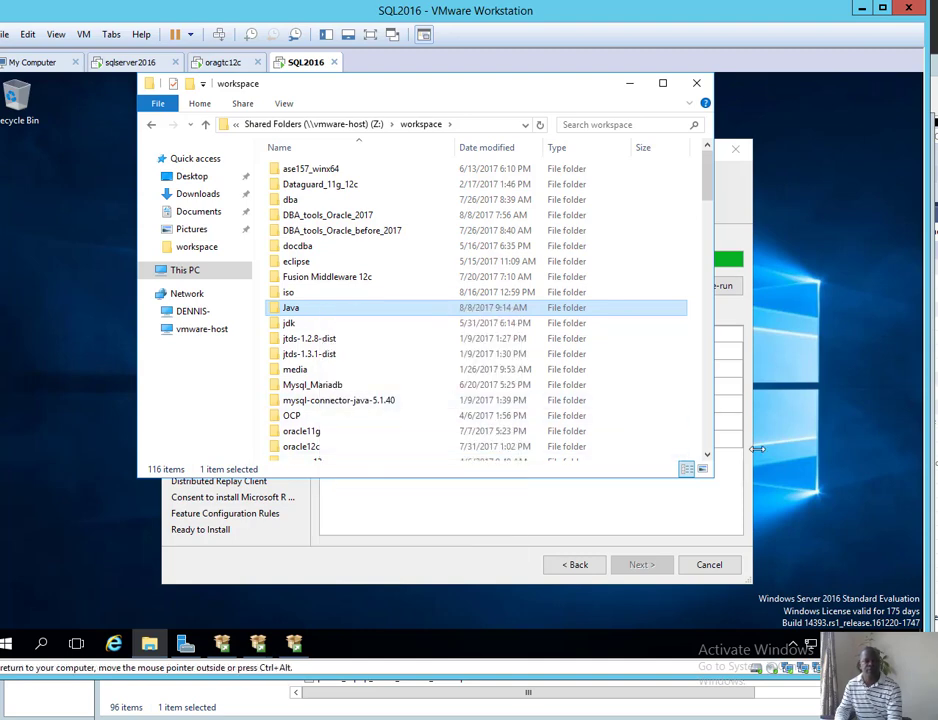
click(840, 428)
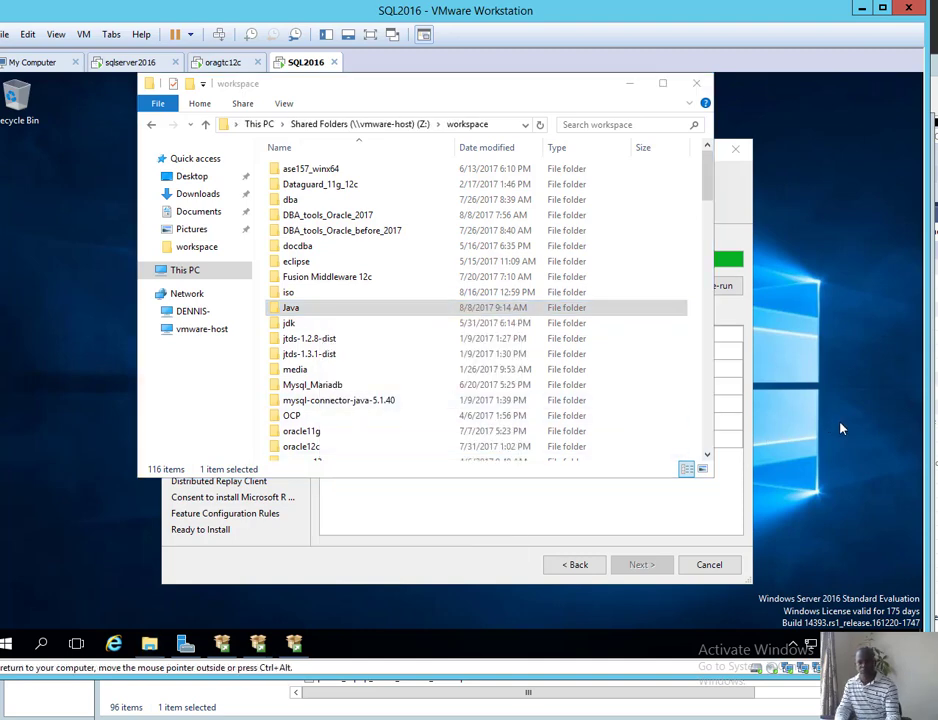
Paste the Java folder into C:\workspace and return to SQL Server Setup's Feature Rules page.
key(super+e)
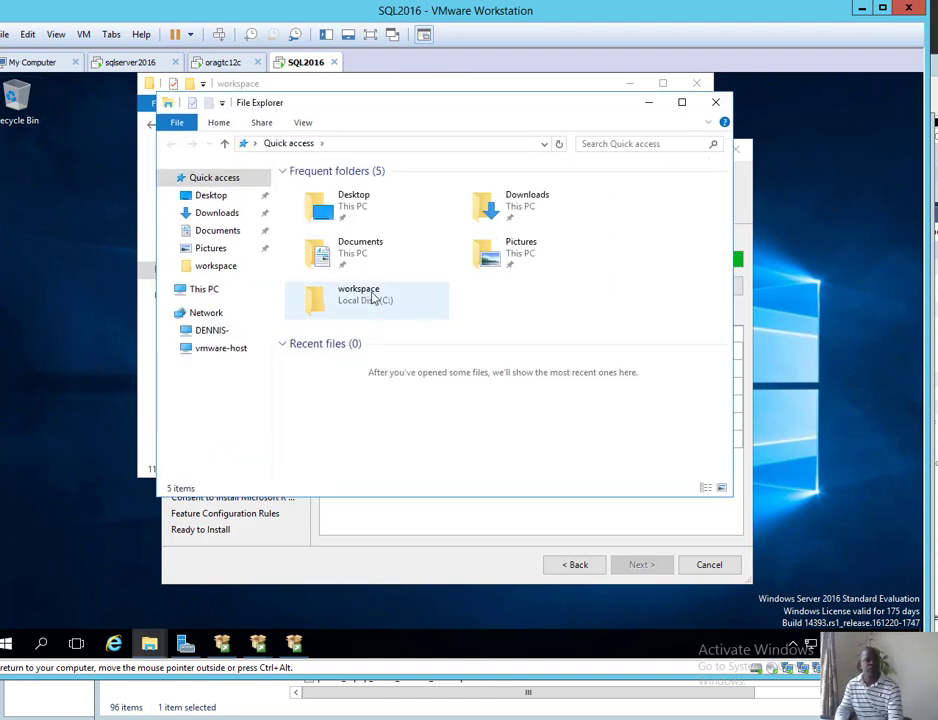
click(198, 290)
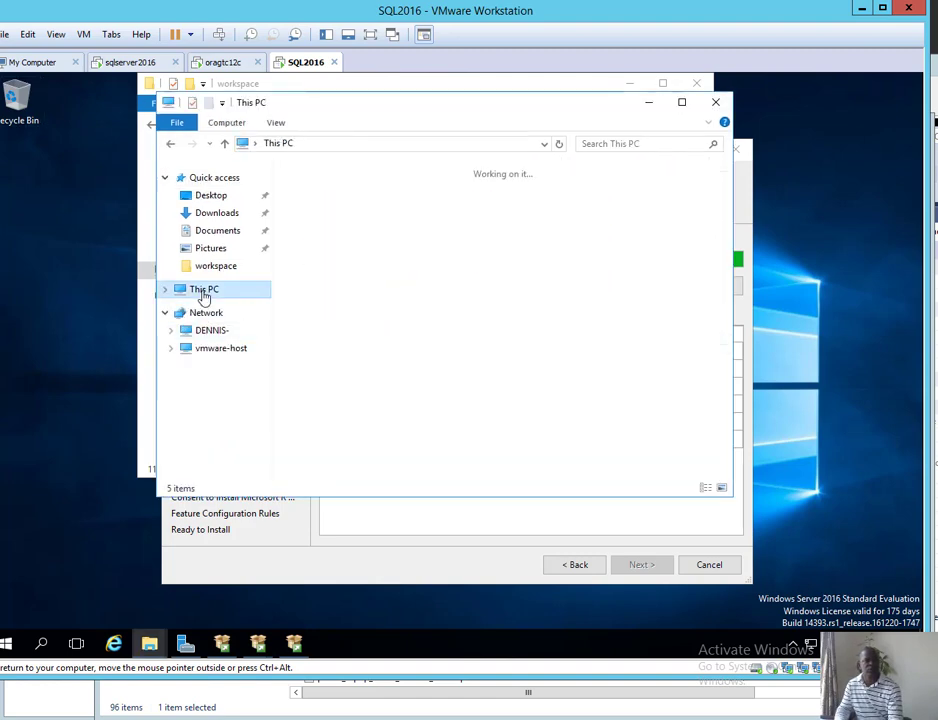
double_click(550, 360)
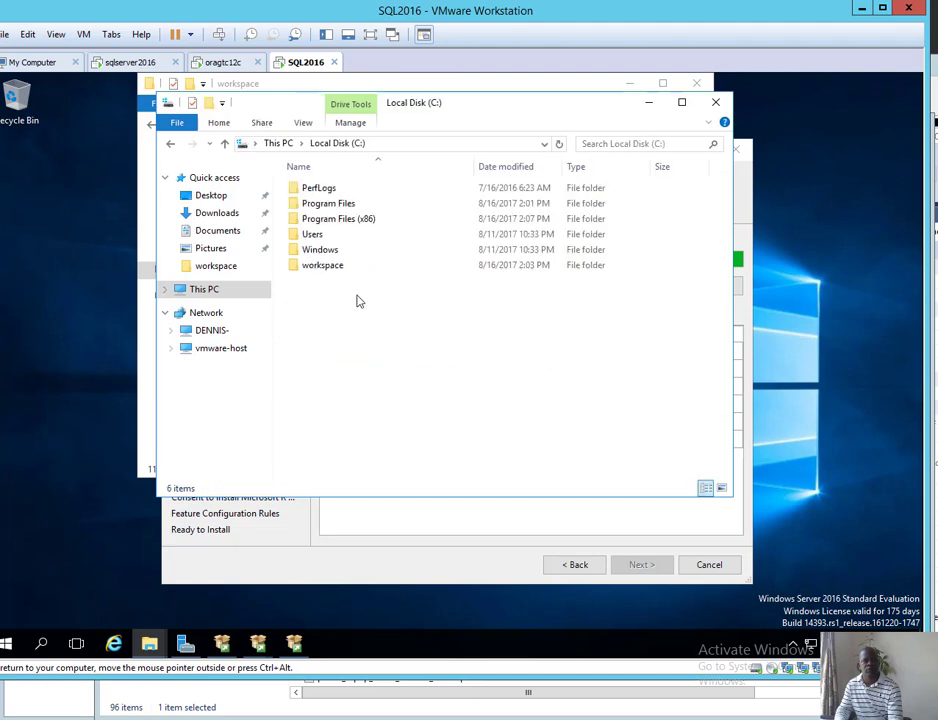
double_click(316, 268)
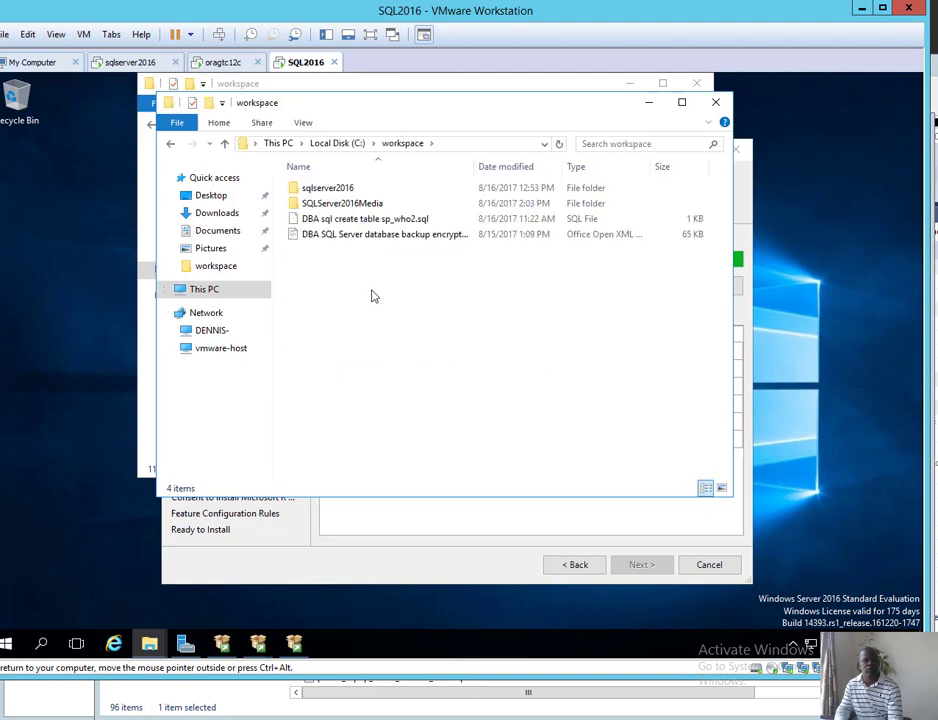
right_click(371, 295)
click(414, 392)
click(355, 538)
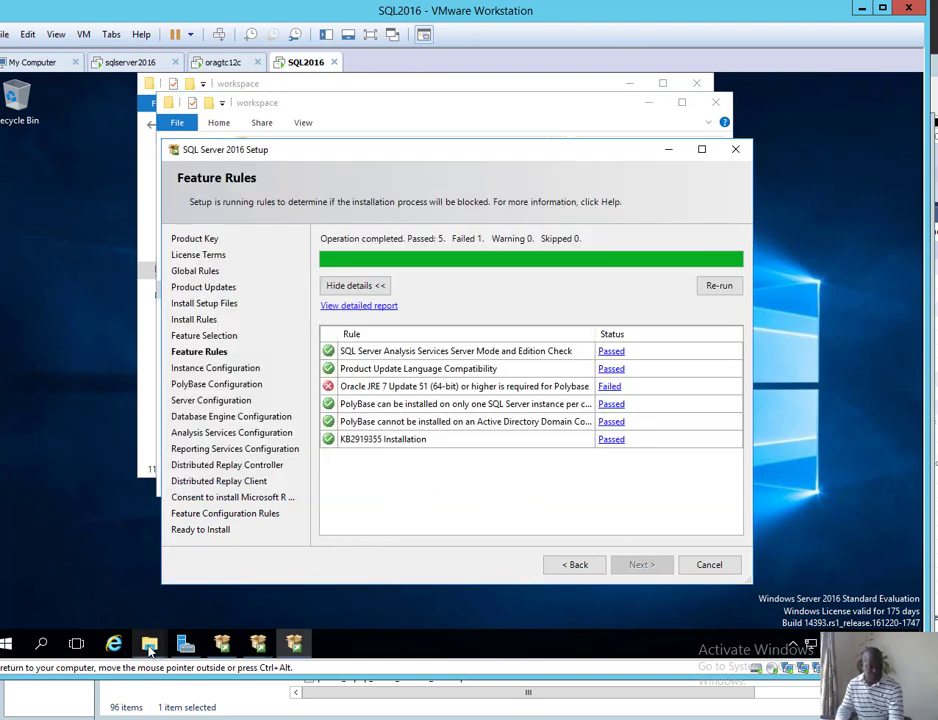
Bring the shared workspace window forward and open its iso folder.
click(150, 646)
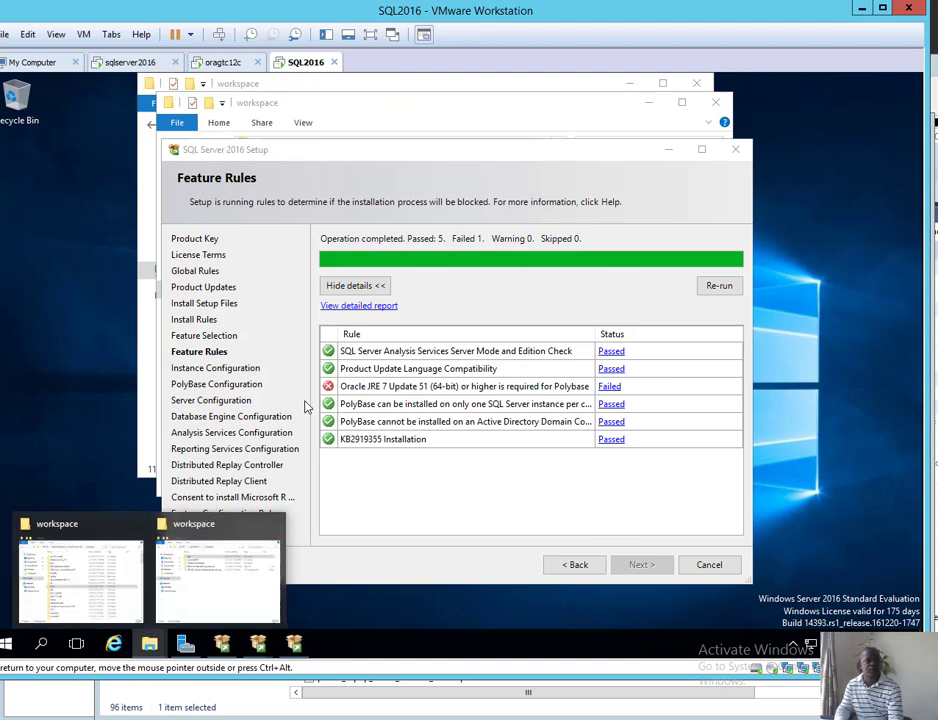
click(80, 578)
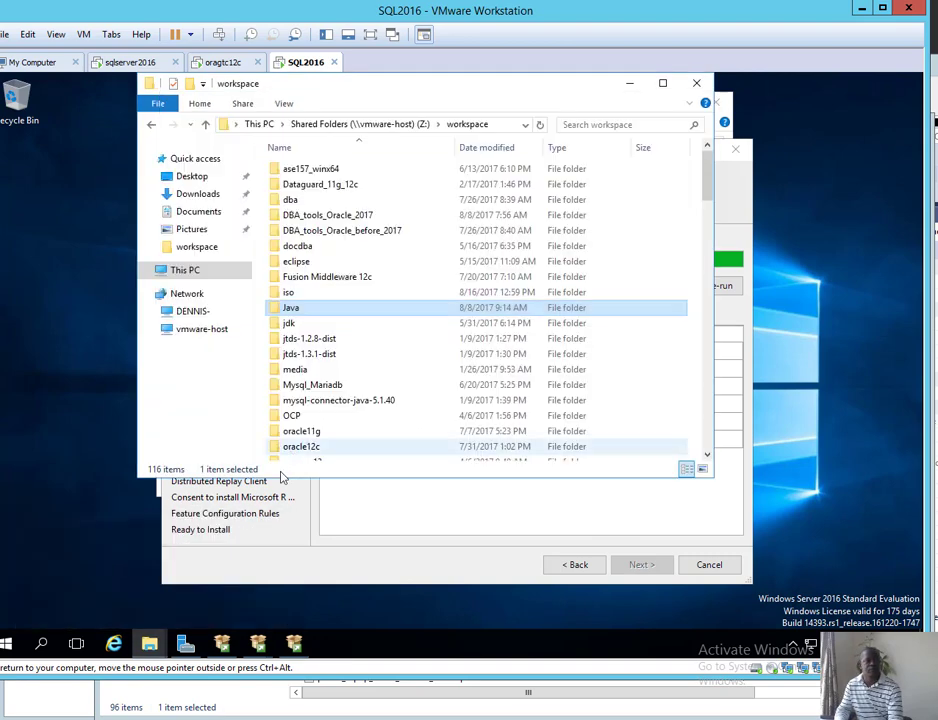
click(320, 312)
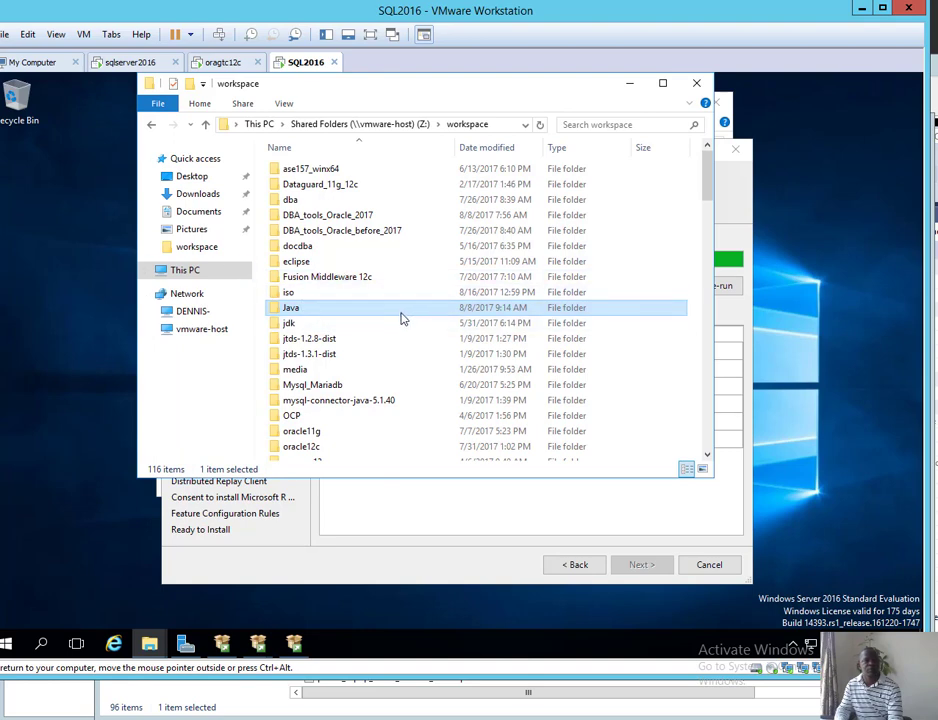
click(290, 294)
double_click(289, 295)
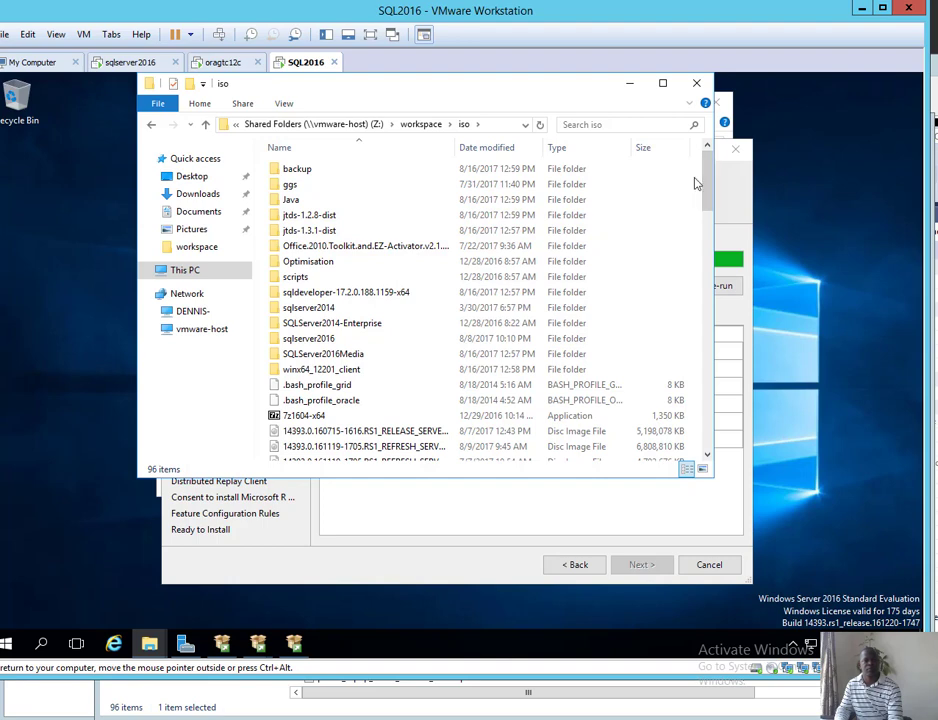
Sort iso by size and copy SSMS-Setup-ENU and winx64_12201_client, ending on This PC.
click(326, 370)
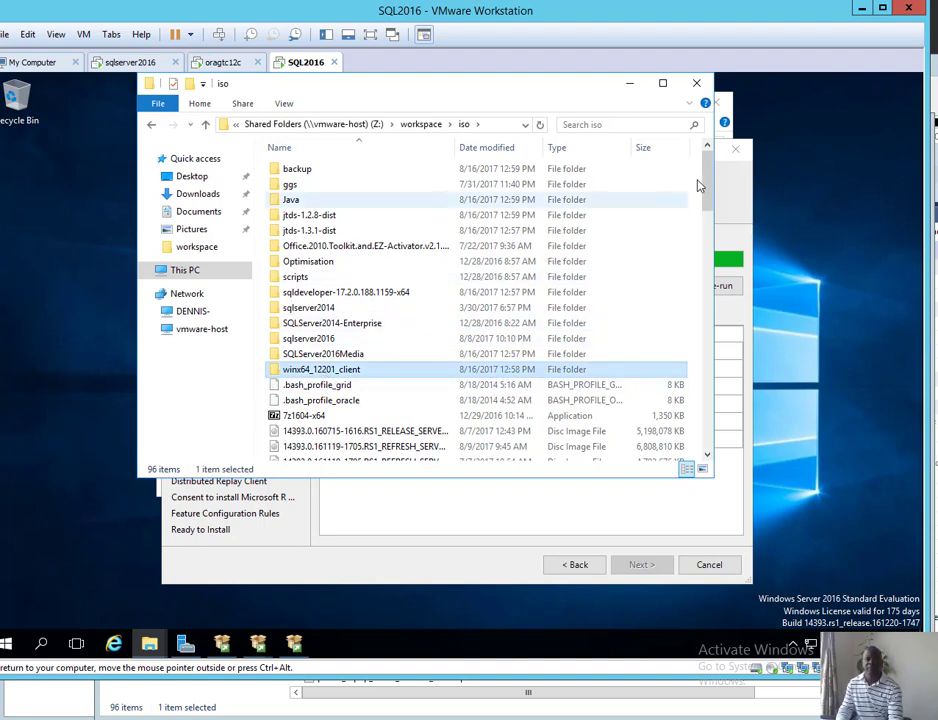
click(646, 151)
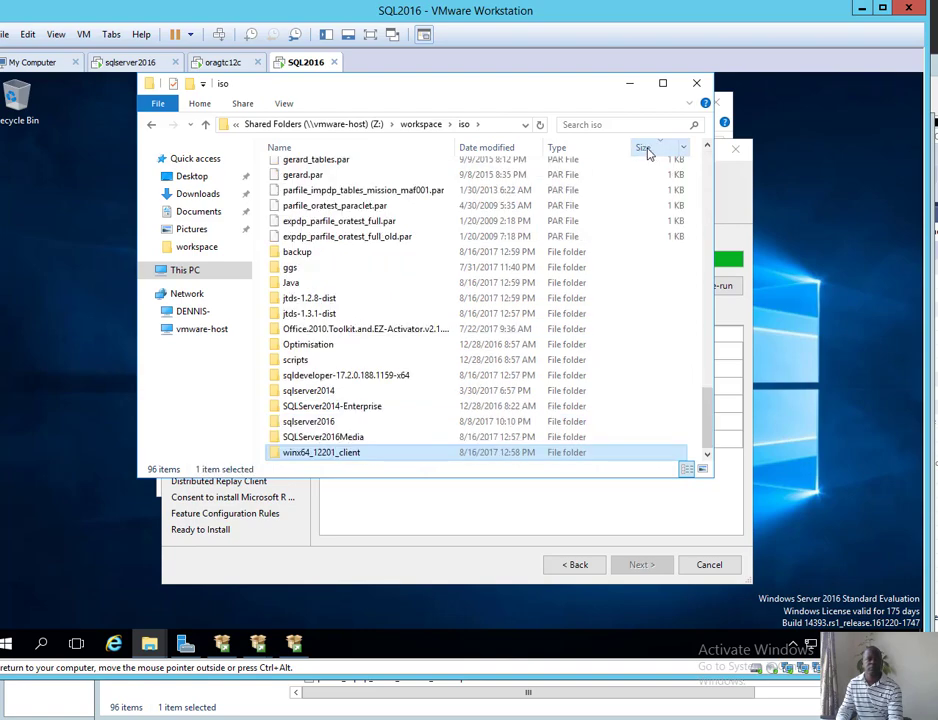
scroll(388, 260, up, 15)
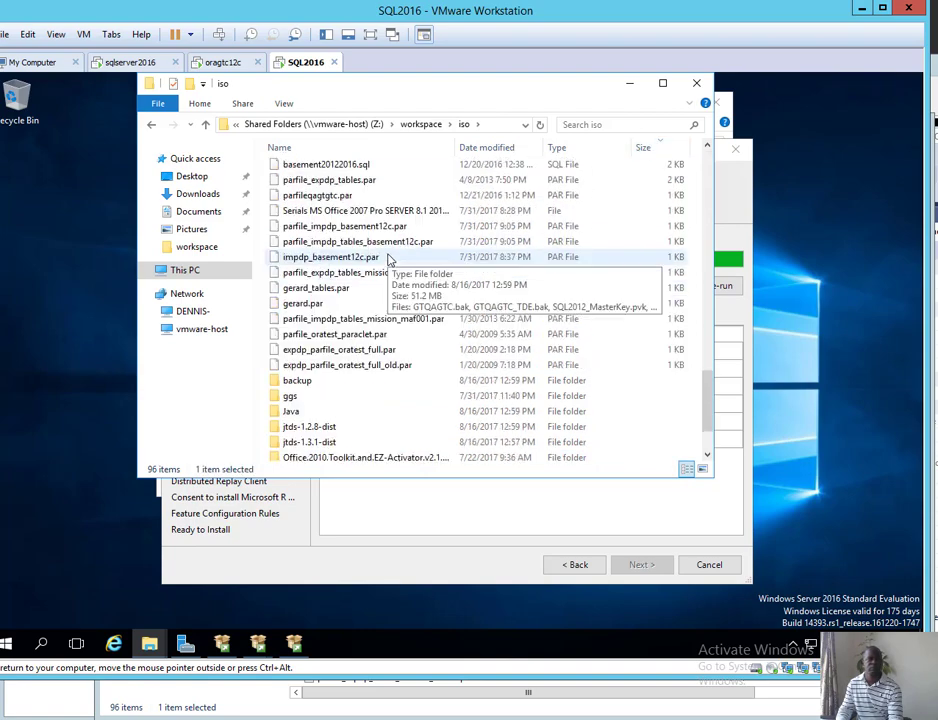
scroll(388, 260, up, 10)
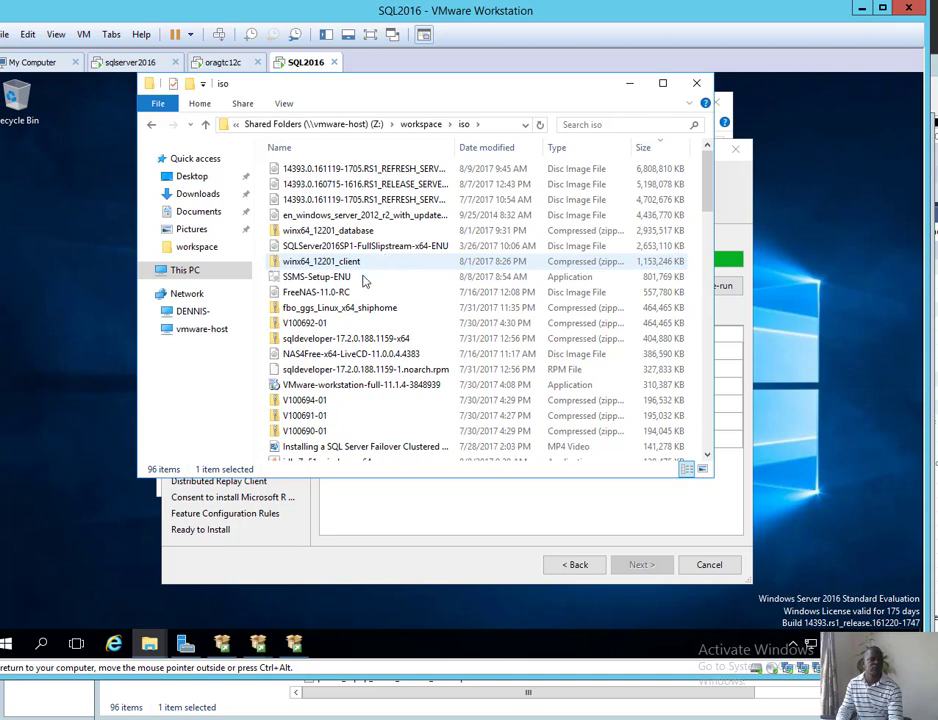
click(318, 280)
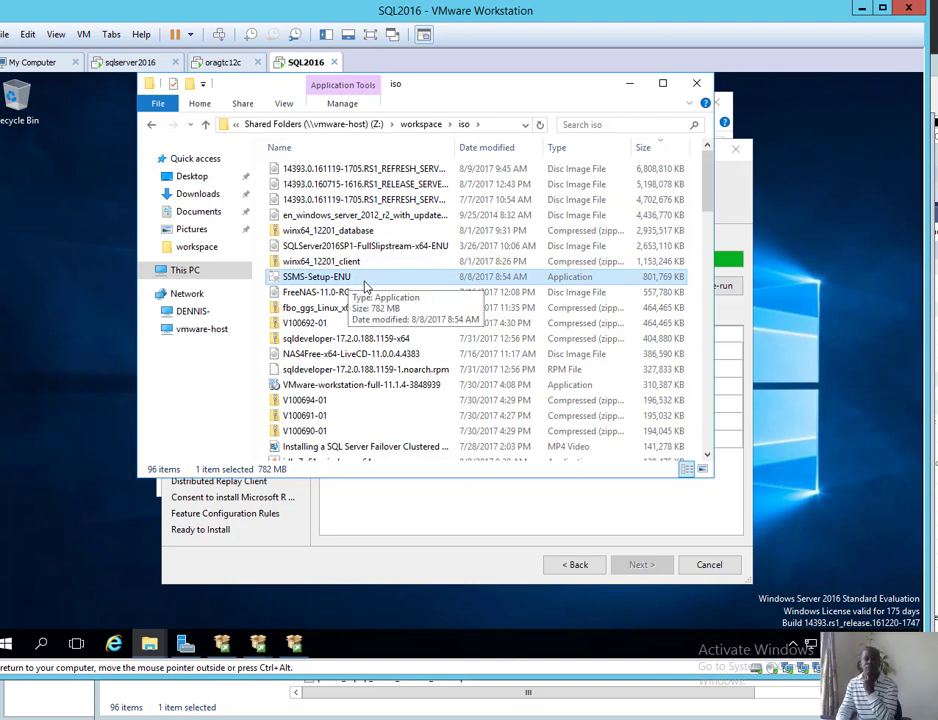
right_click(371, 284)
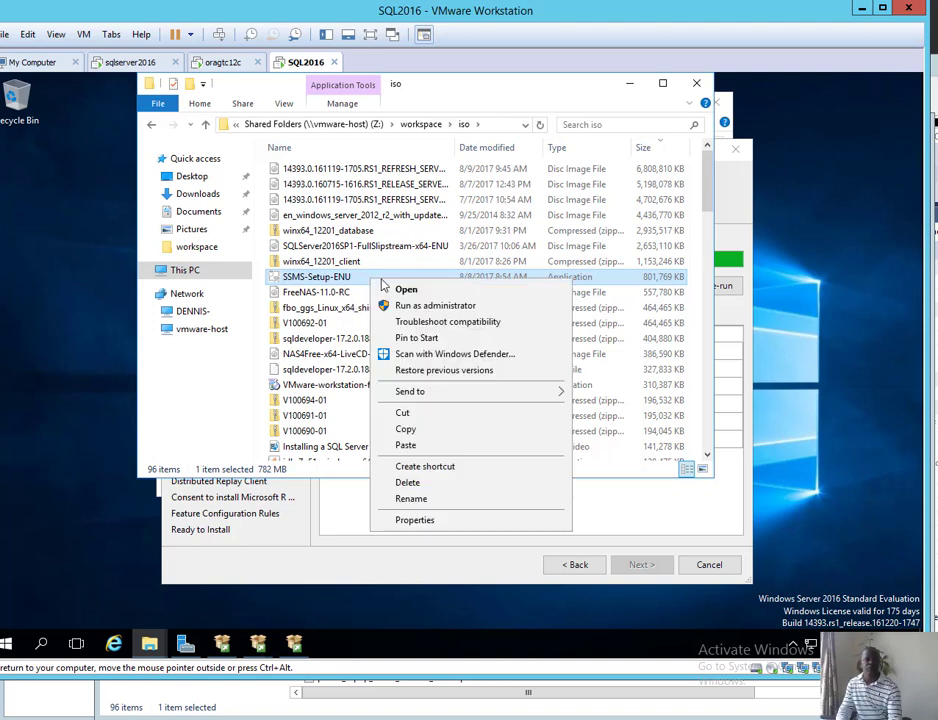
click(406, 429)
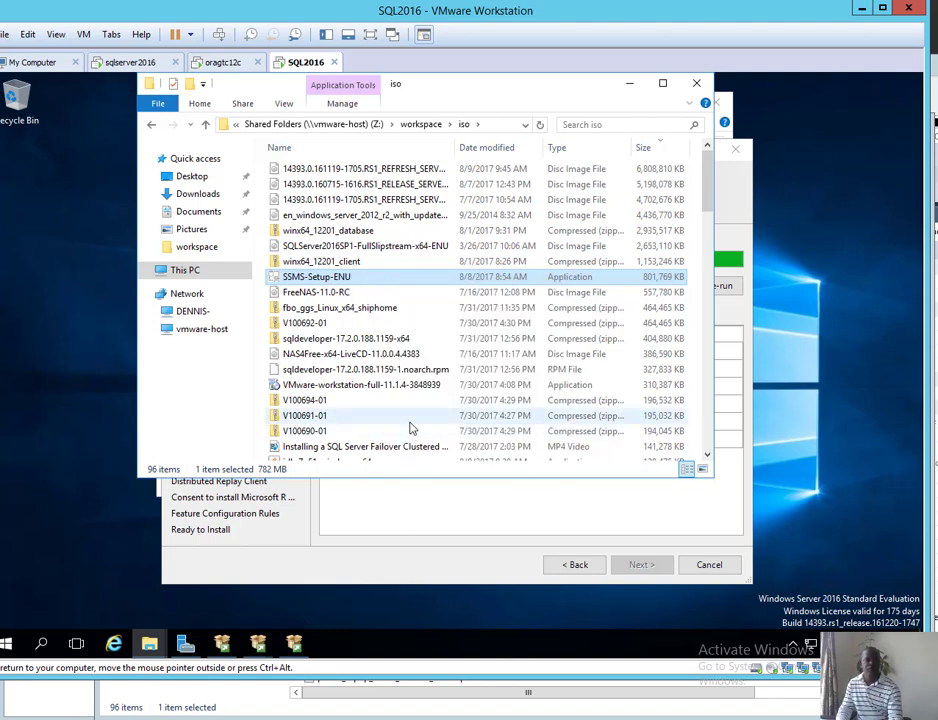
click(355, 263)
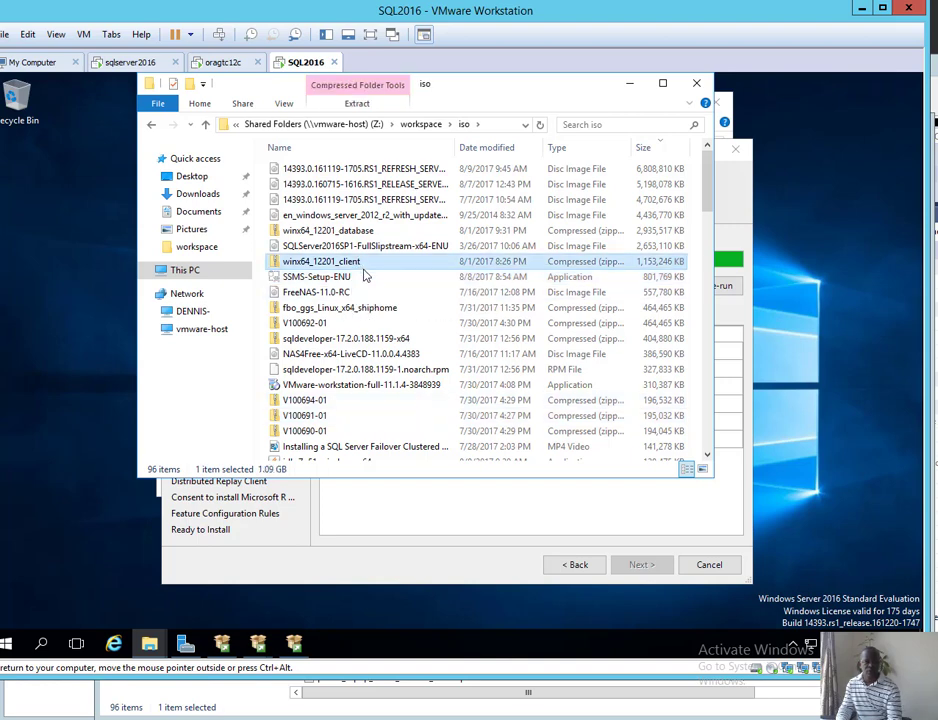
ctrl+click(349, 280)
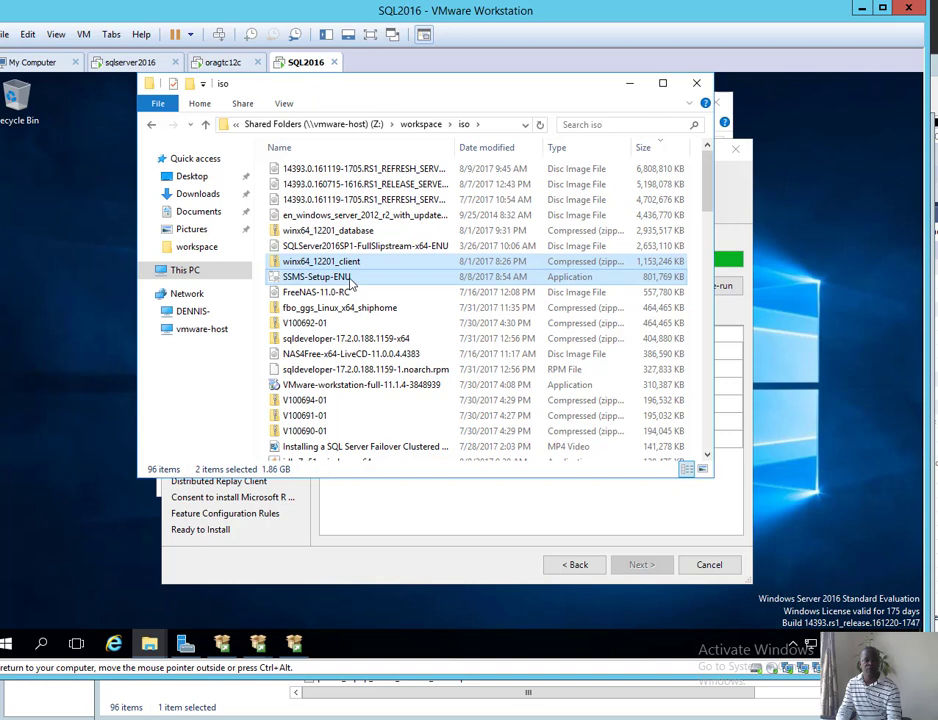
right_click(352, 282)
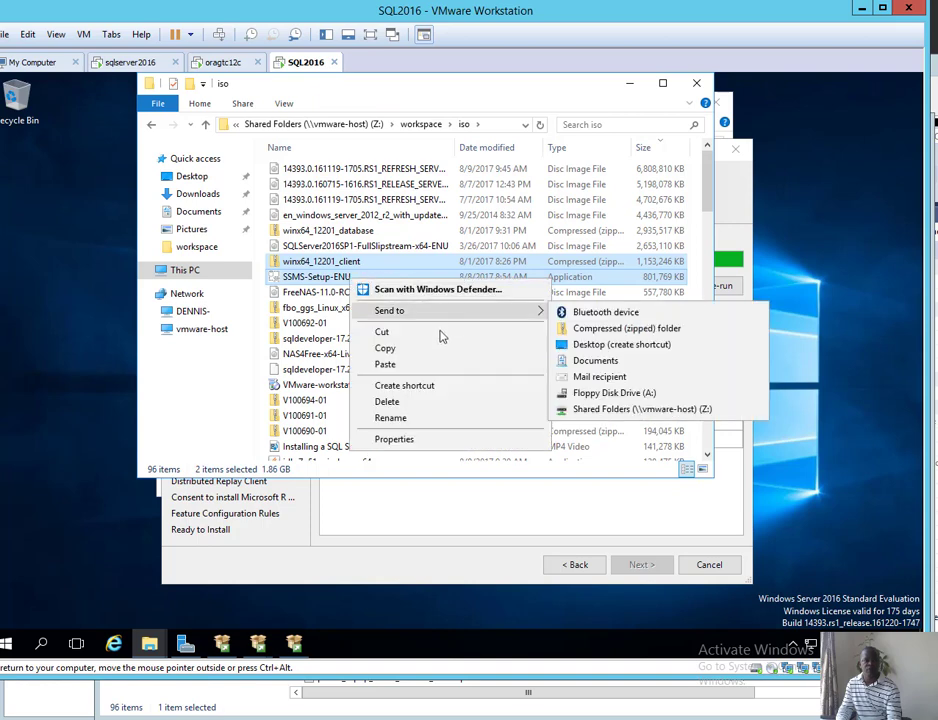
click(400, 350)
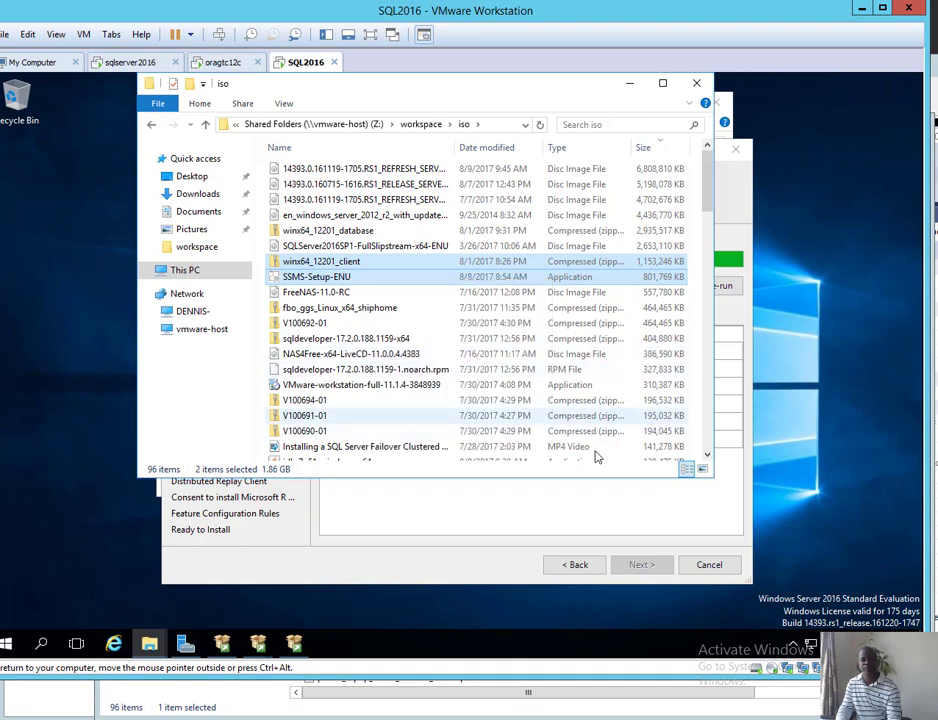
click(183, 269)
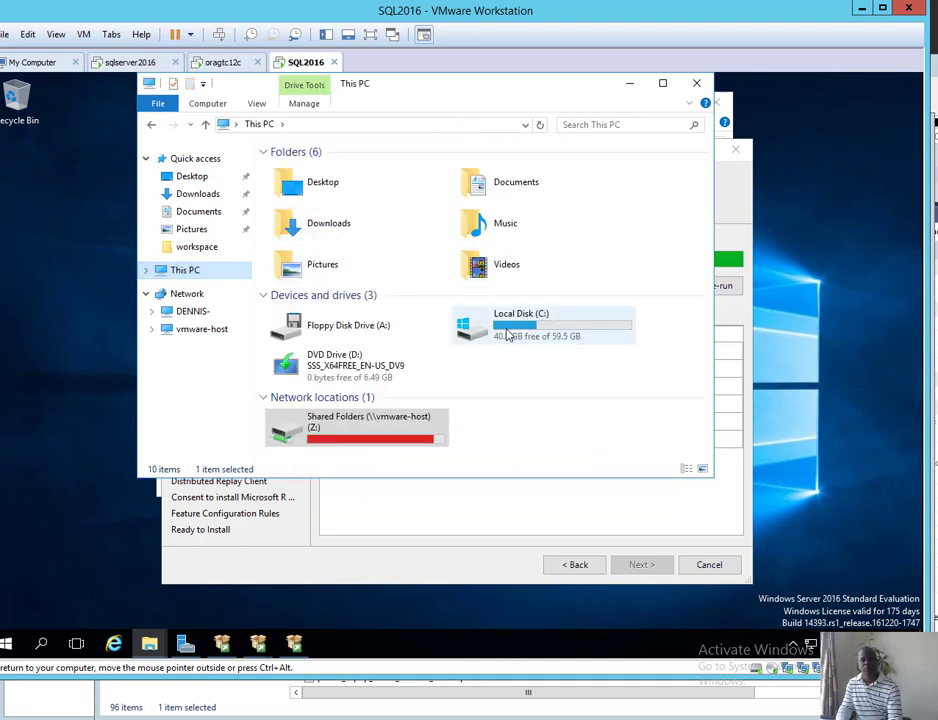
Paste SSMS-Setup-ENU and winx64_12201_client into C:\workspace.
double_click(512, 325)
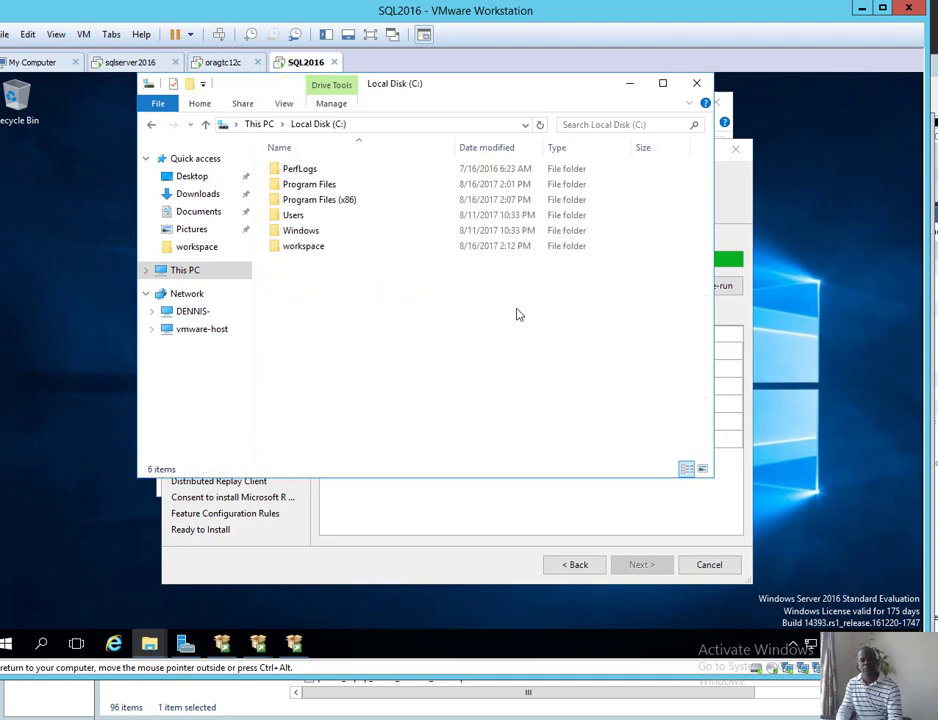
double_click(292, 248)
right_click(378, 299)
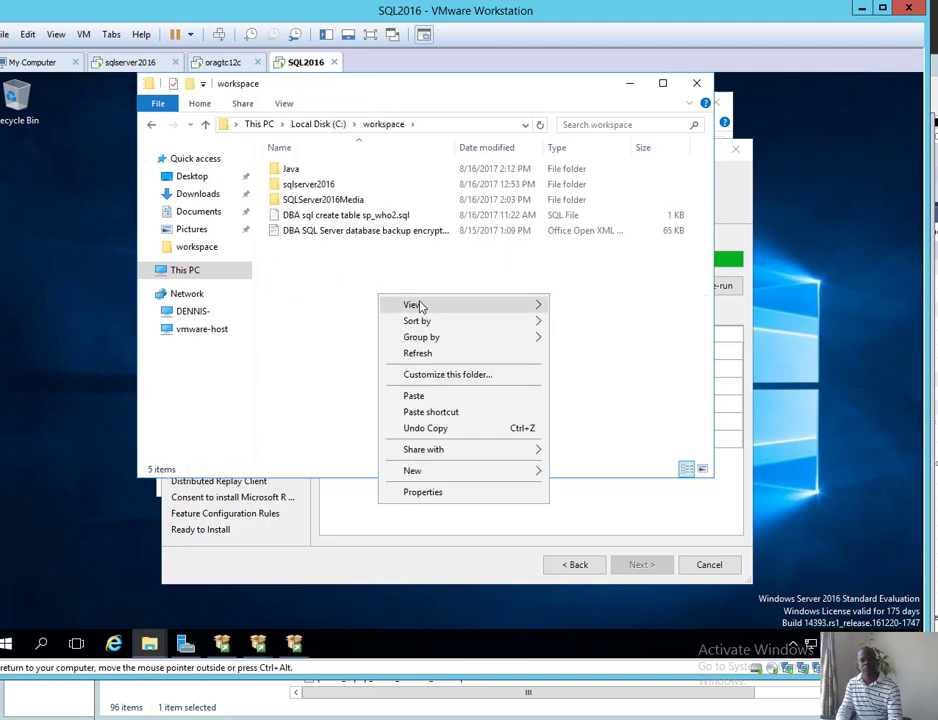
click(420, 399)
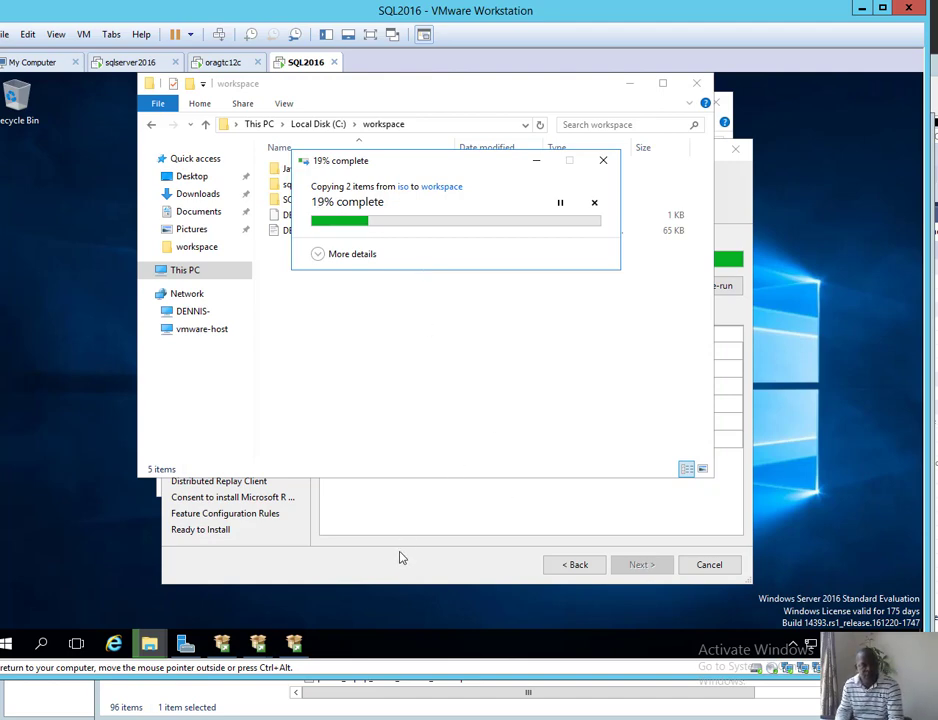
Move the SQL Server Setup window aside and bring the C:\workspace window to the front.
click(716, 215)
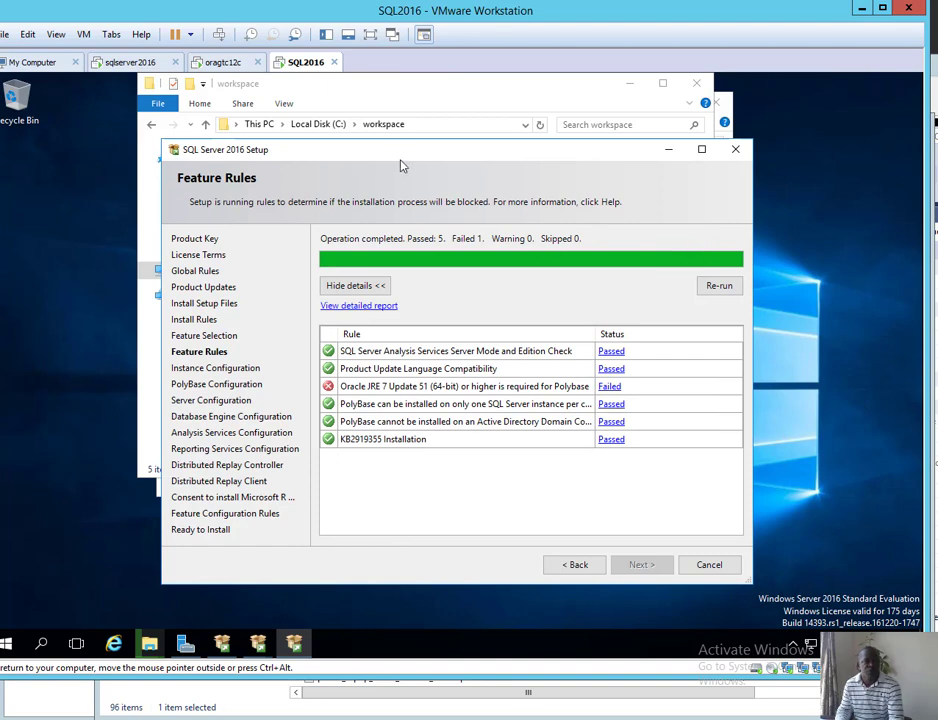
drag(219, 126, 254, 149)
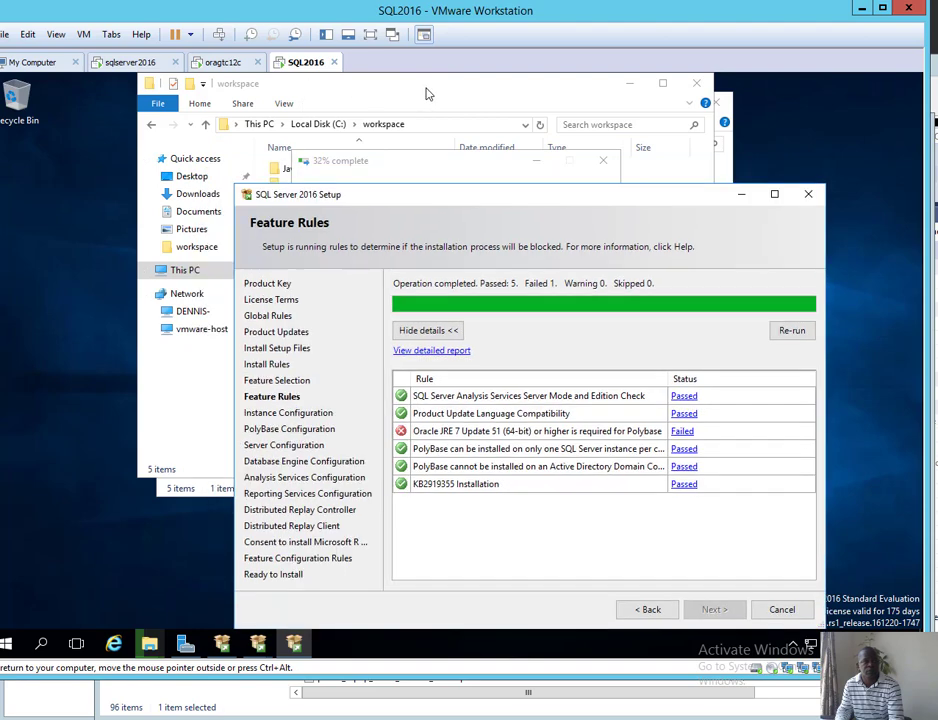
click(545, 91)
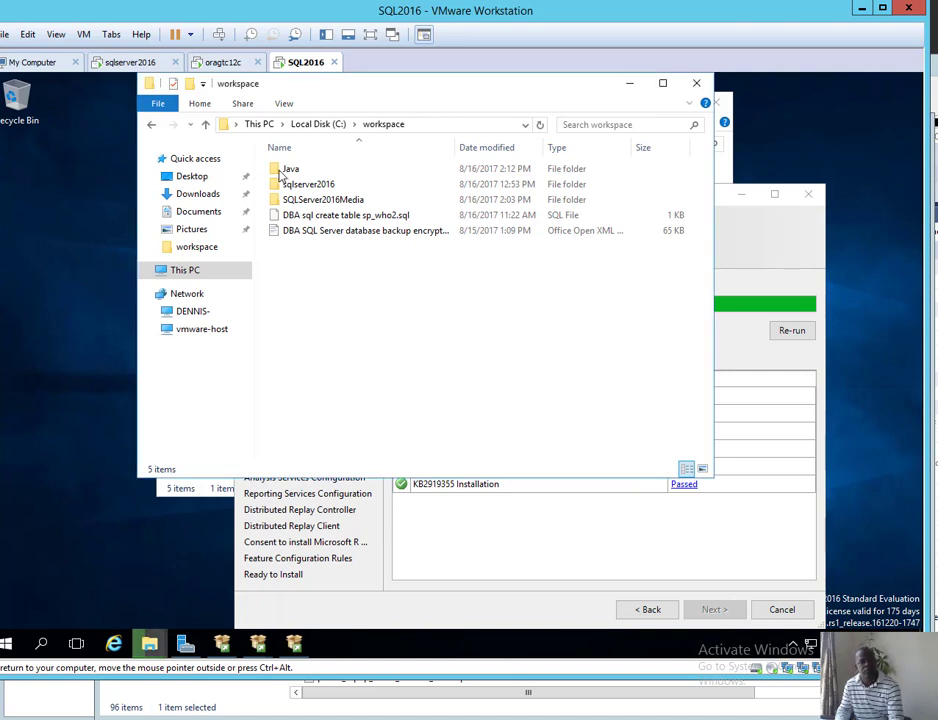
Open C:\workspace\Java and bring up the context menu for jdk-7u51-windows-x64.
double_click(281, 172)
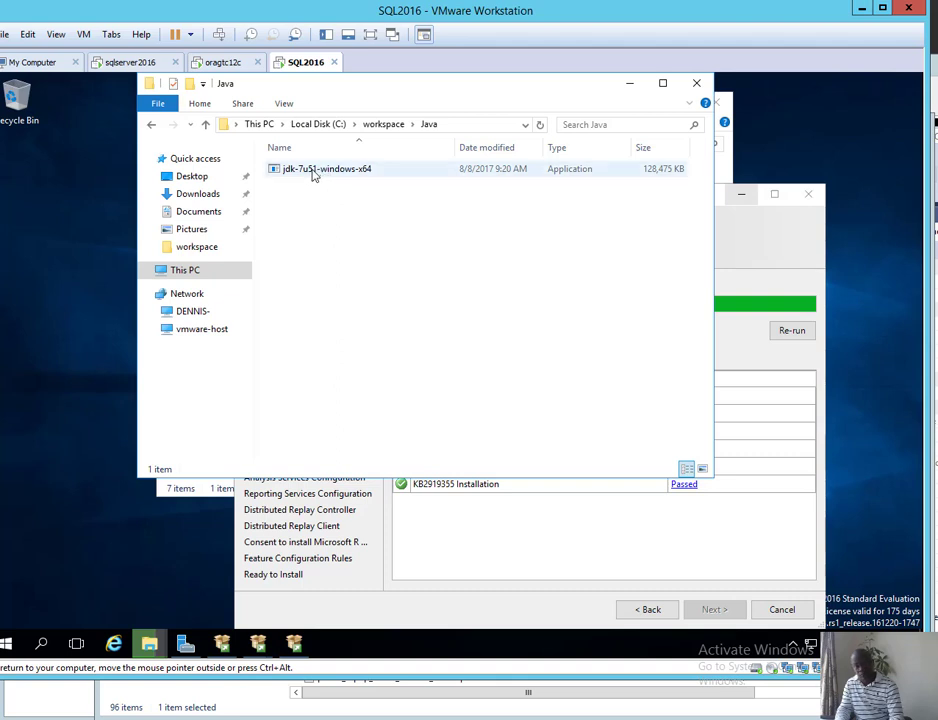
click(314, 175)
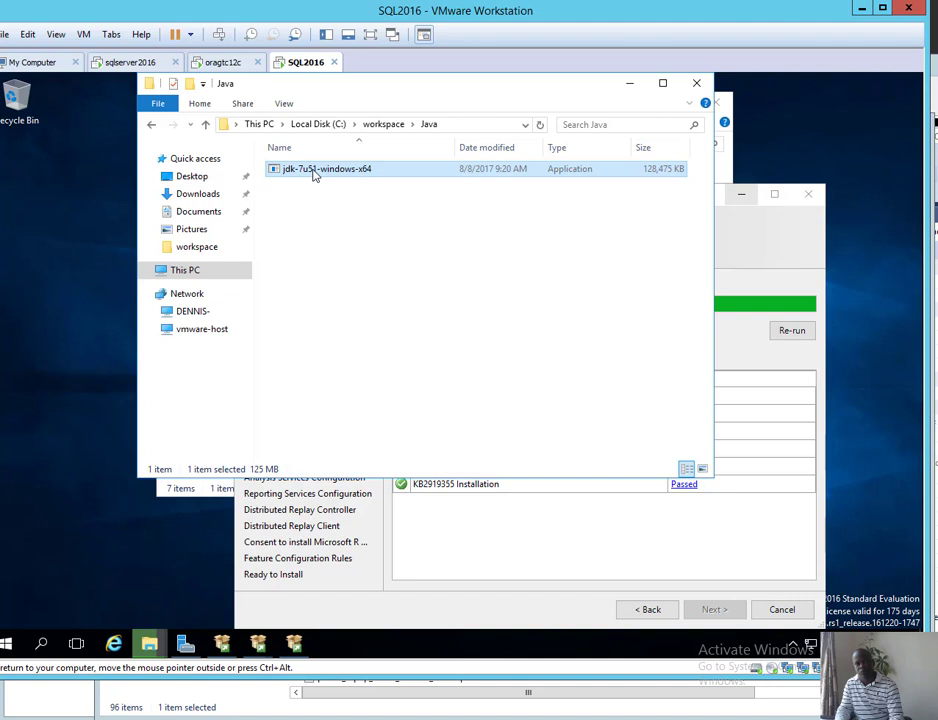
right_click(313, 171)
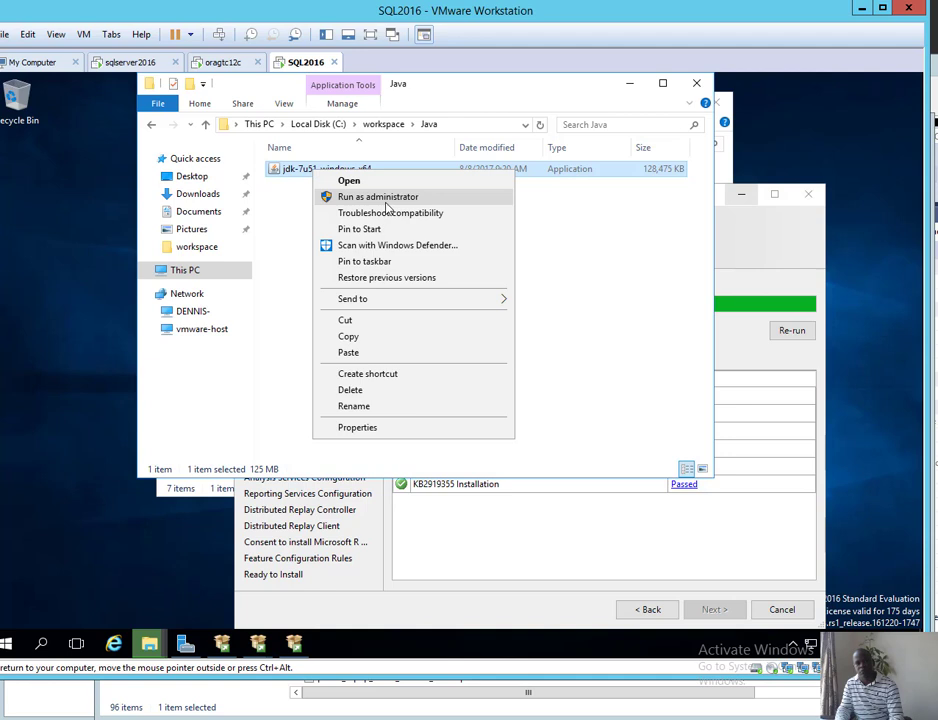
Run the JDK installer as administrator and close the extra workspace folder window.
click(386, 201)
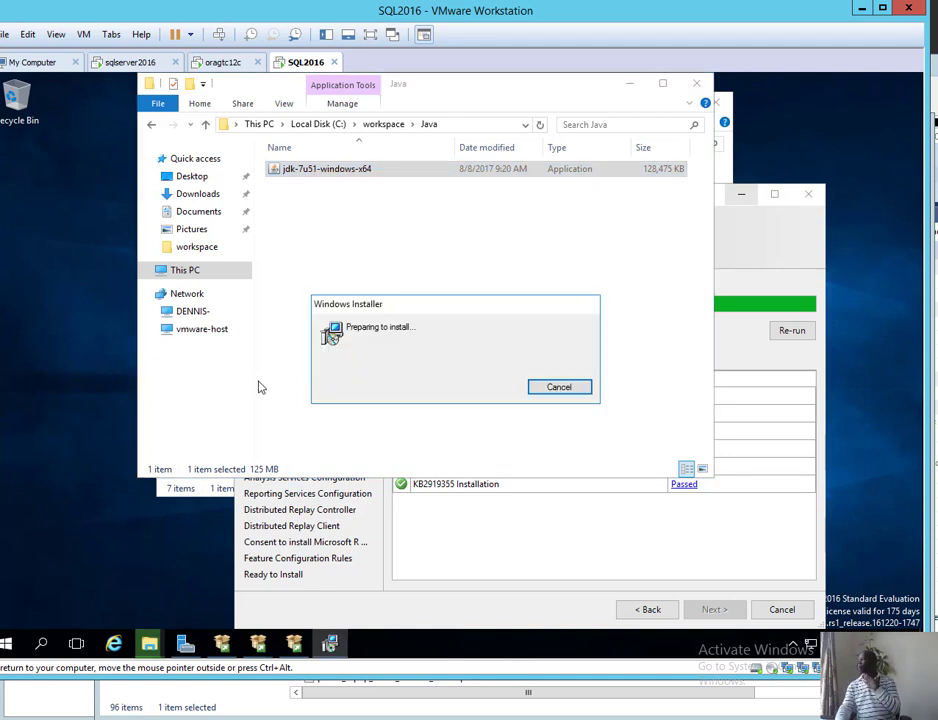
click(168, 490)
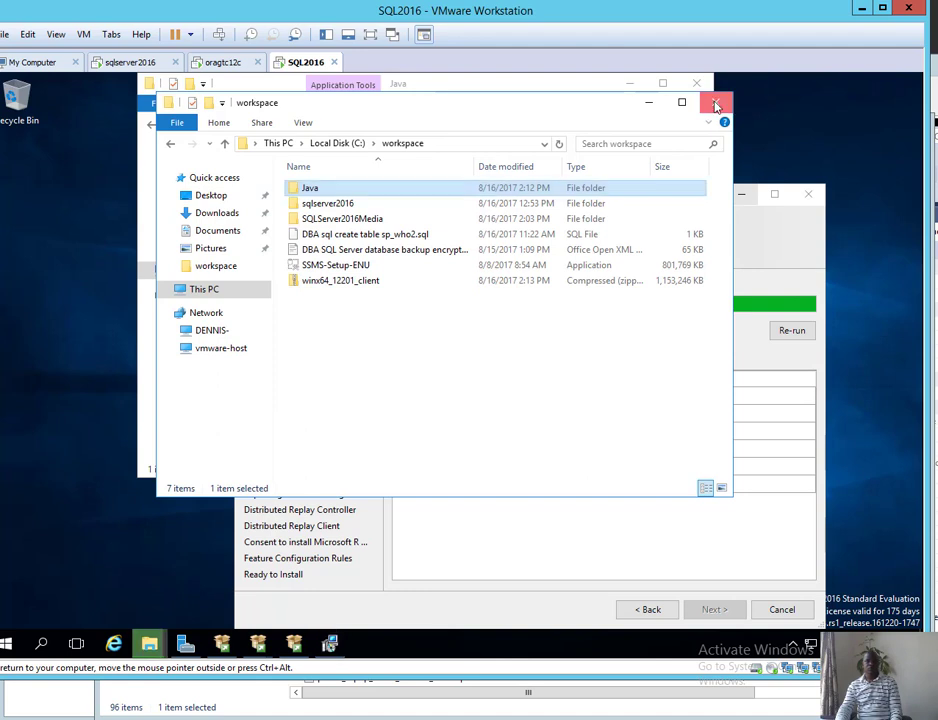
click(716, 104)
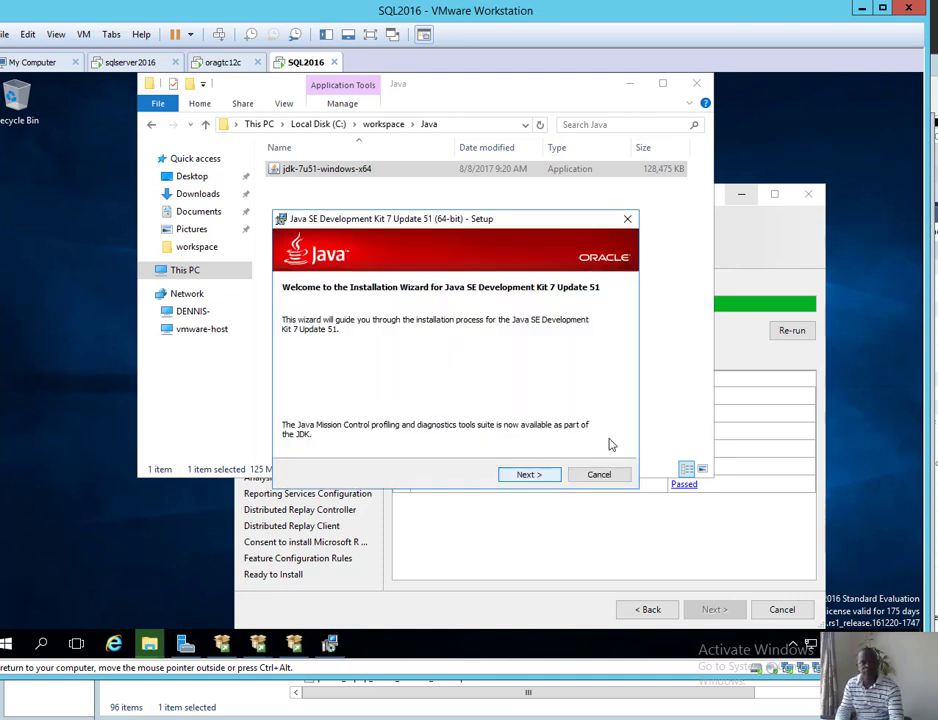
Minimize the Java folder and move past the JDK installer's welcome page.
click(630, 86)
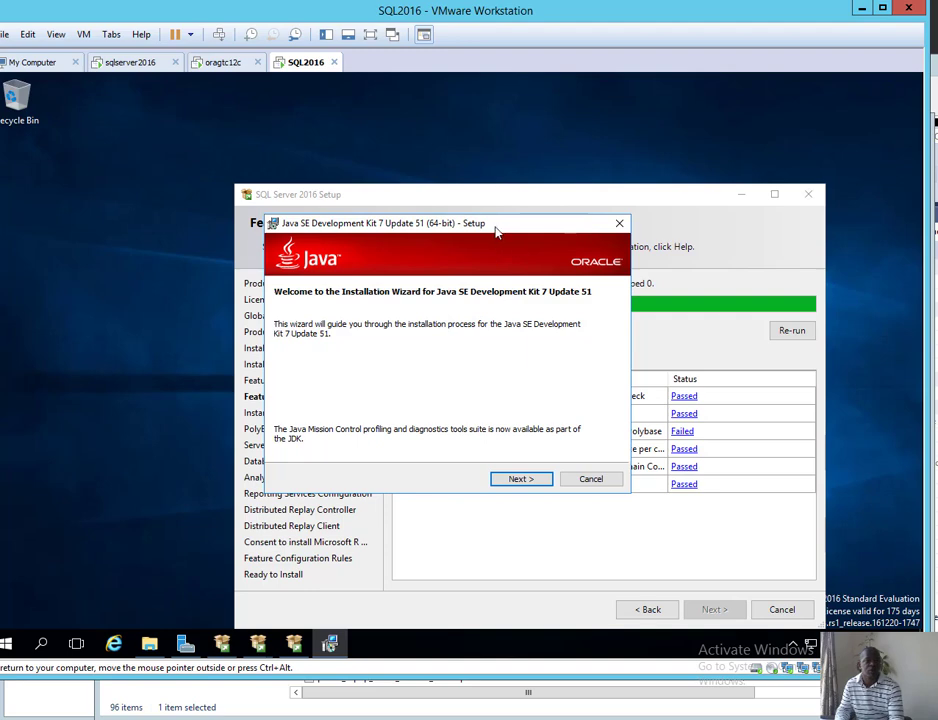
drag(497, 230, 456, 164)
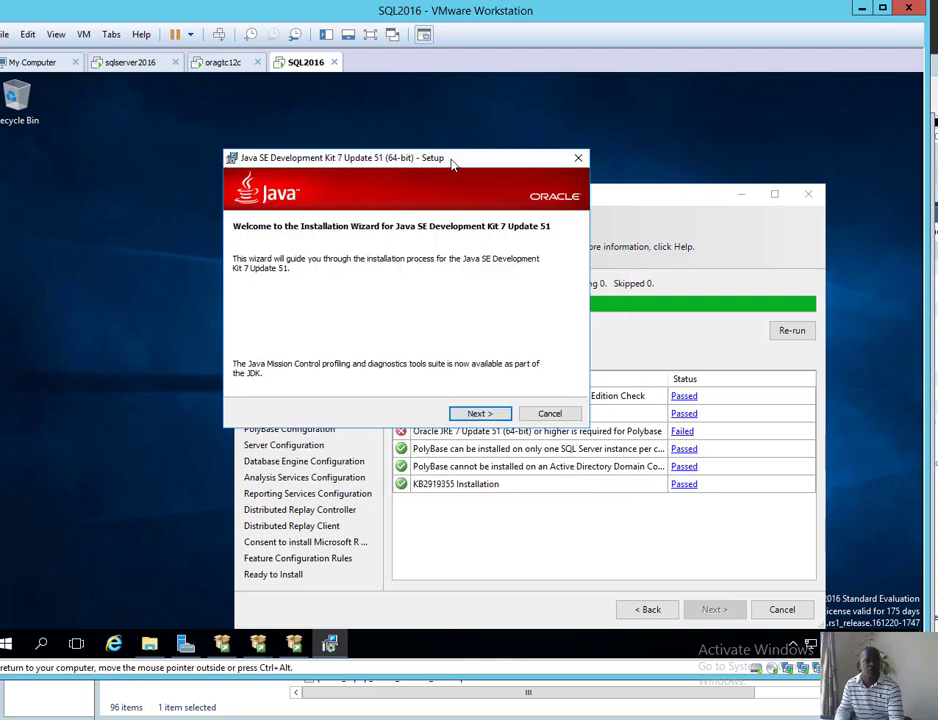
click(486, 417)
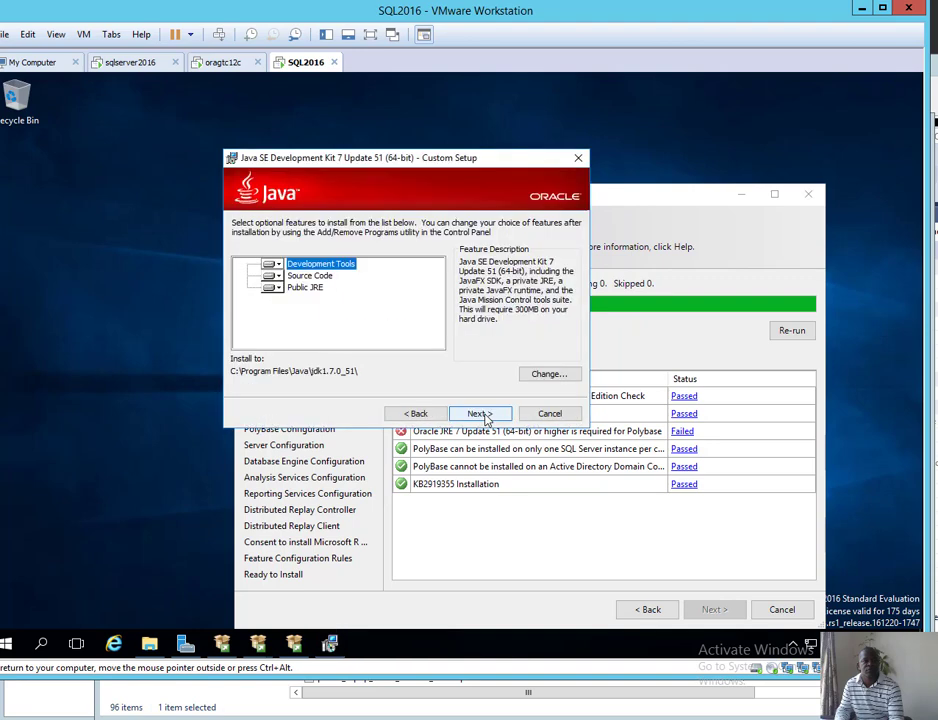
Set Development Tools, Source Code and Public JRE to install with all subfeatures.
click(277, 265)
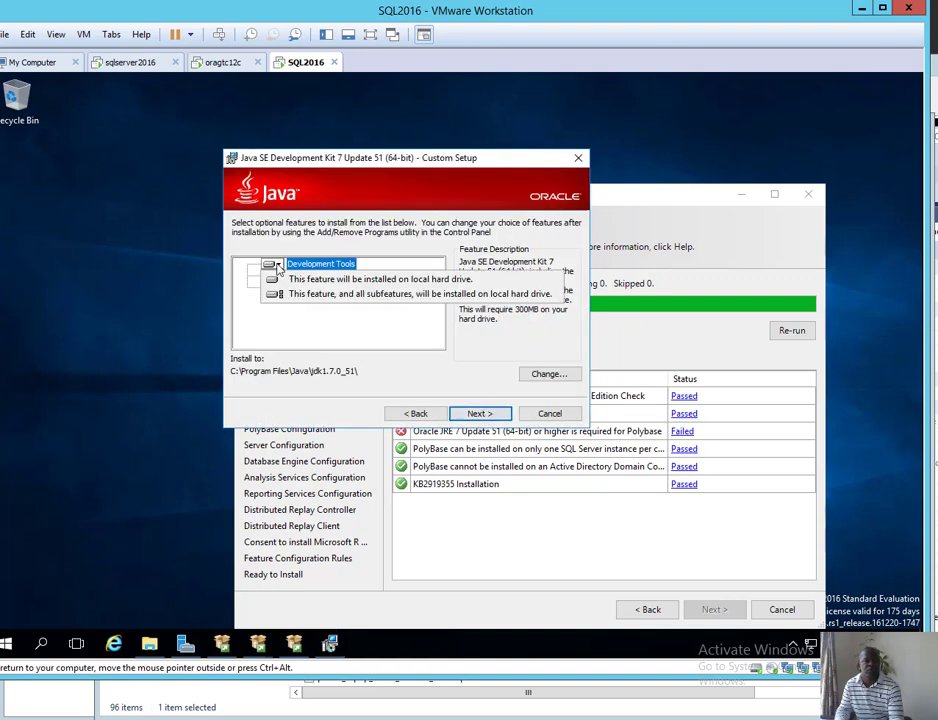
click(318, 295)
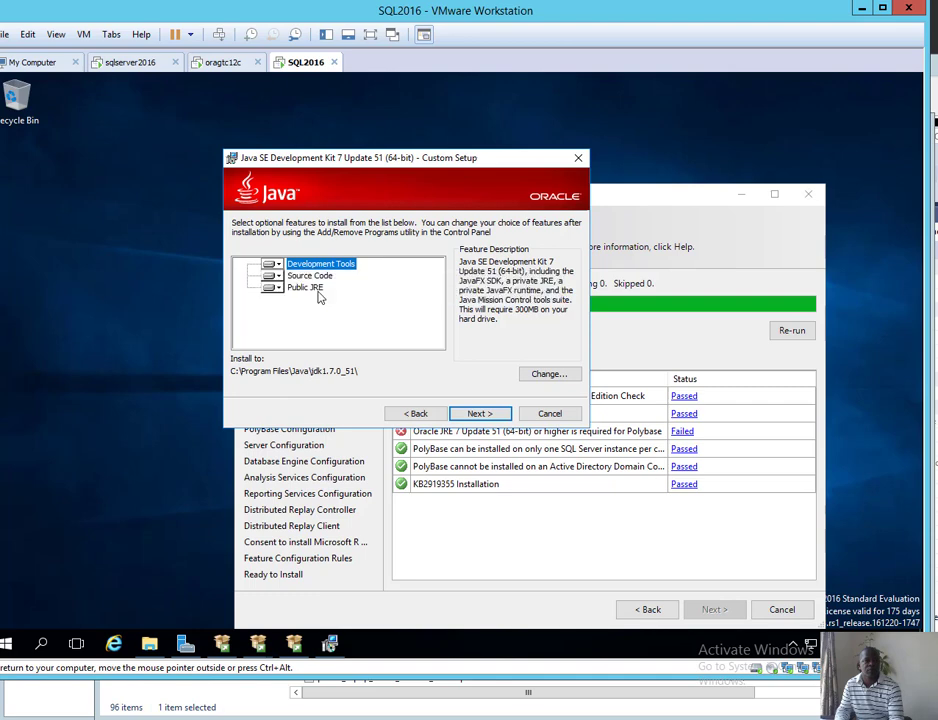
click(277, 276)
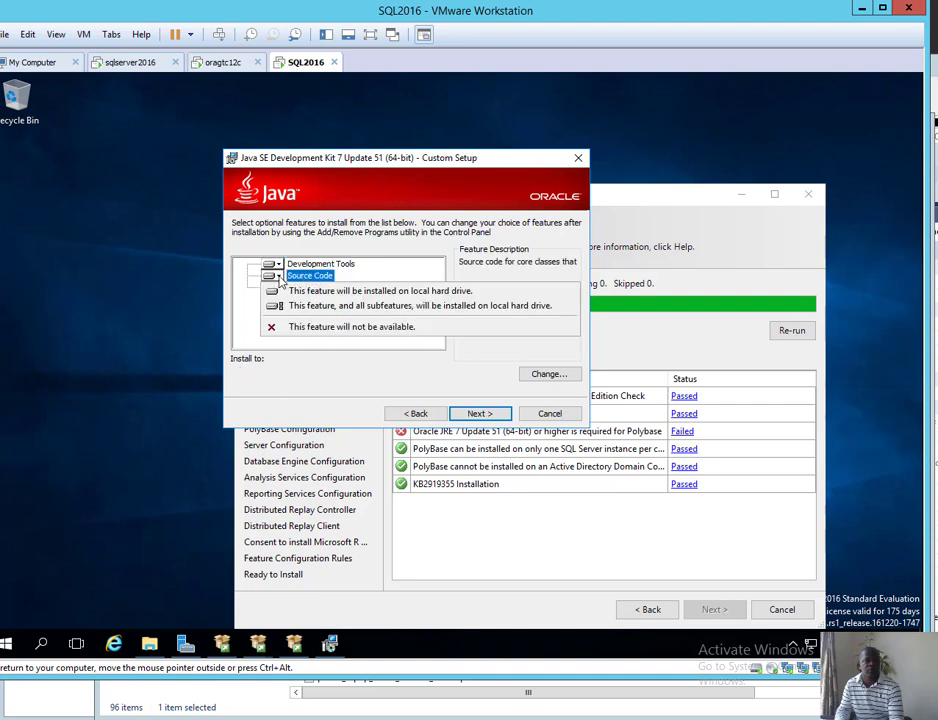
click(314, 309)
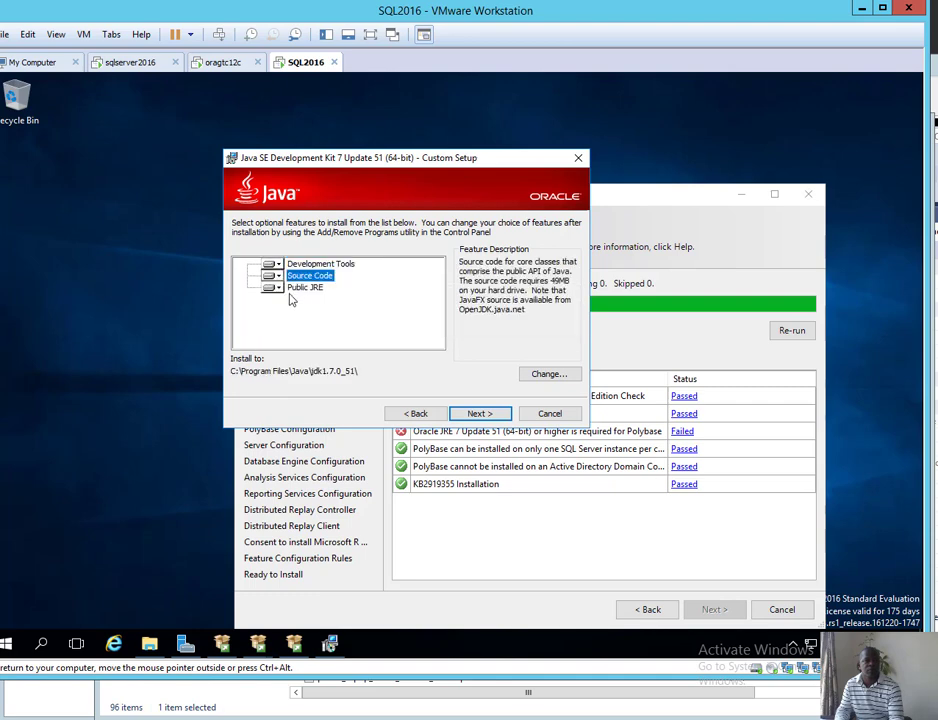
click(277, 288)
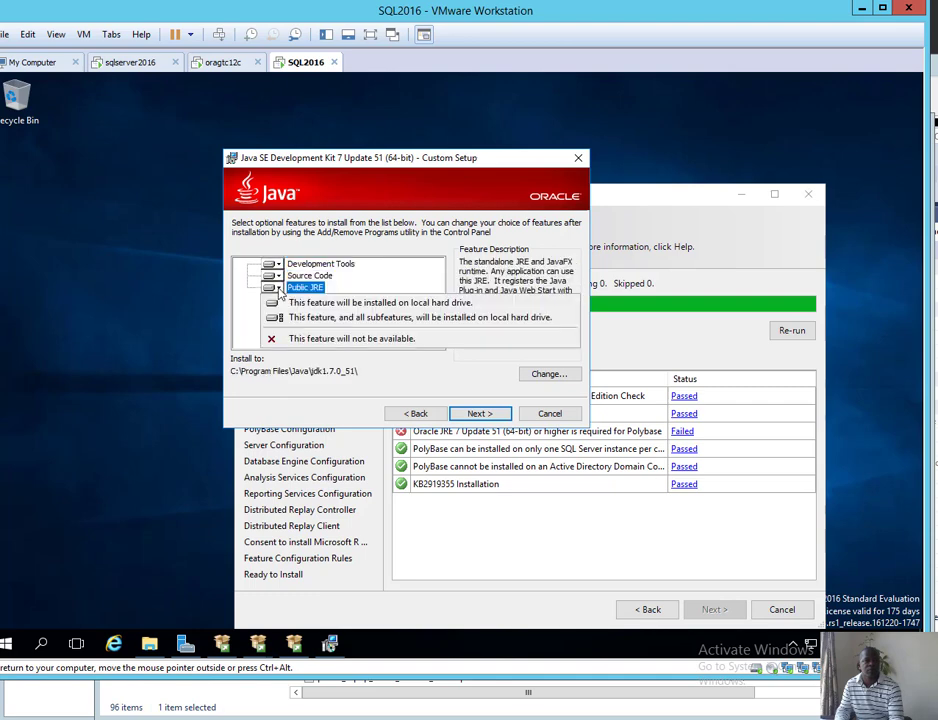
click(346, 319)
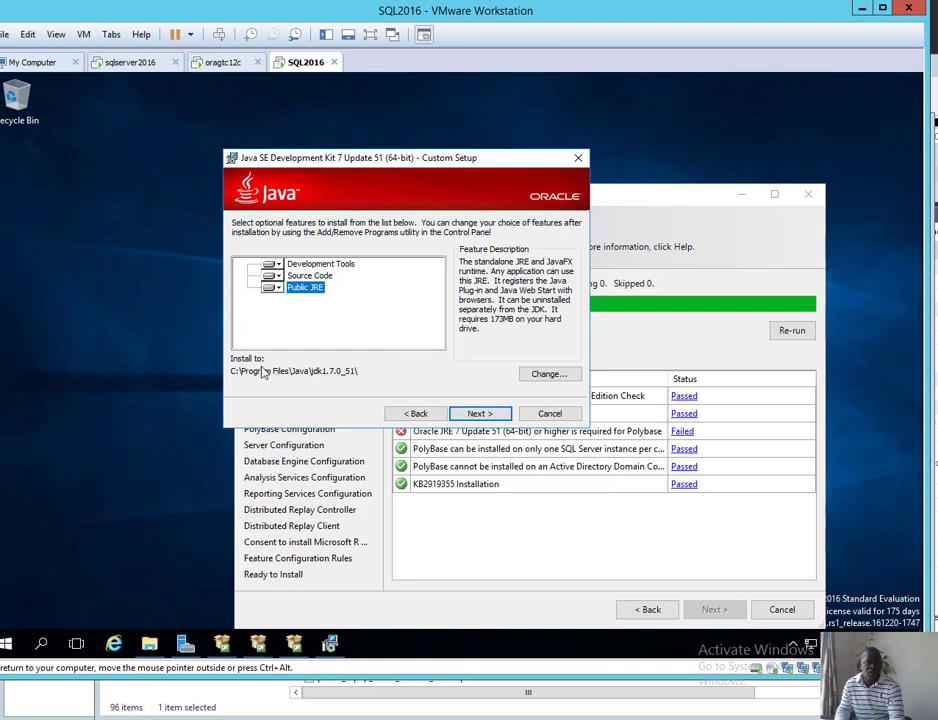
Install JDK 7u51 with the default JRE destination folder and close the finished installer.
click(480, 414)
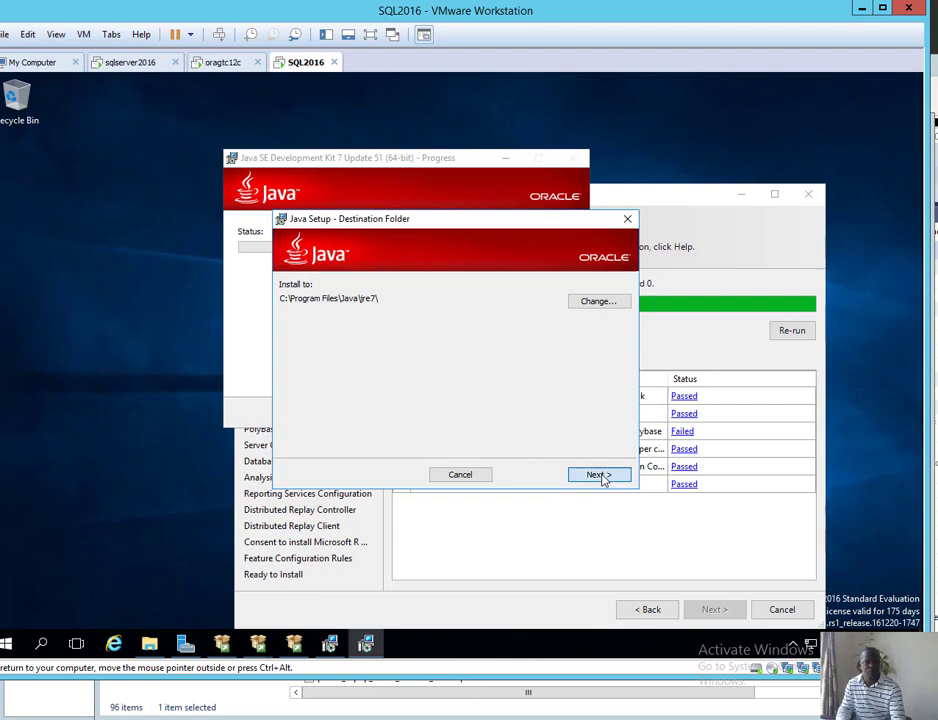
click(597, 475)
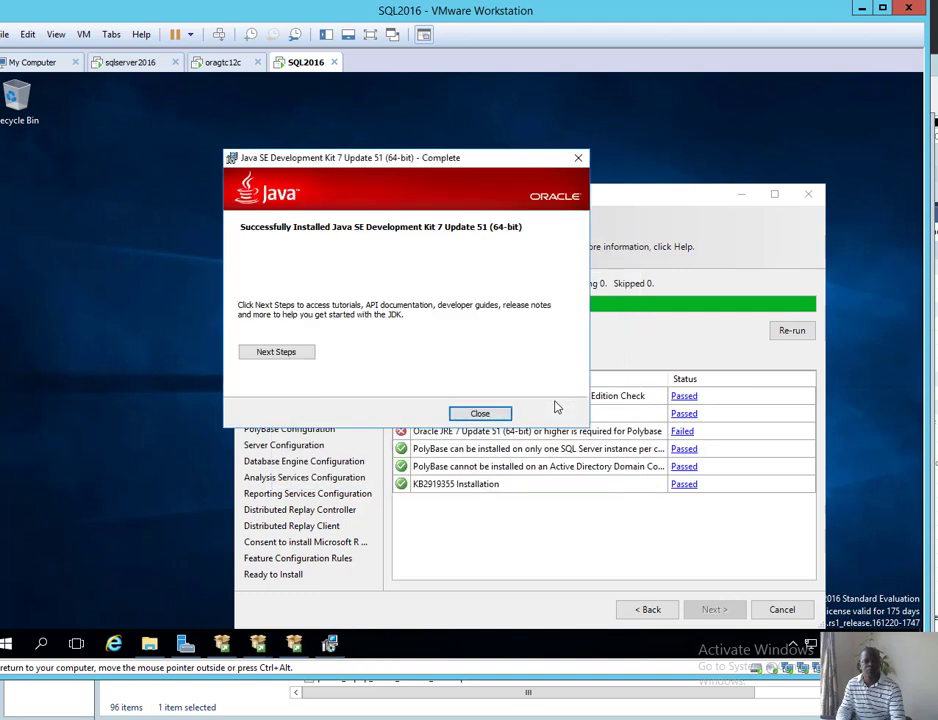
click(481, 414)
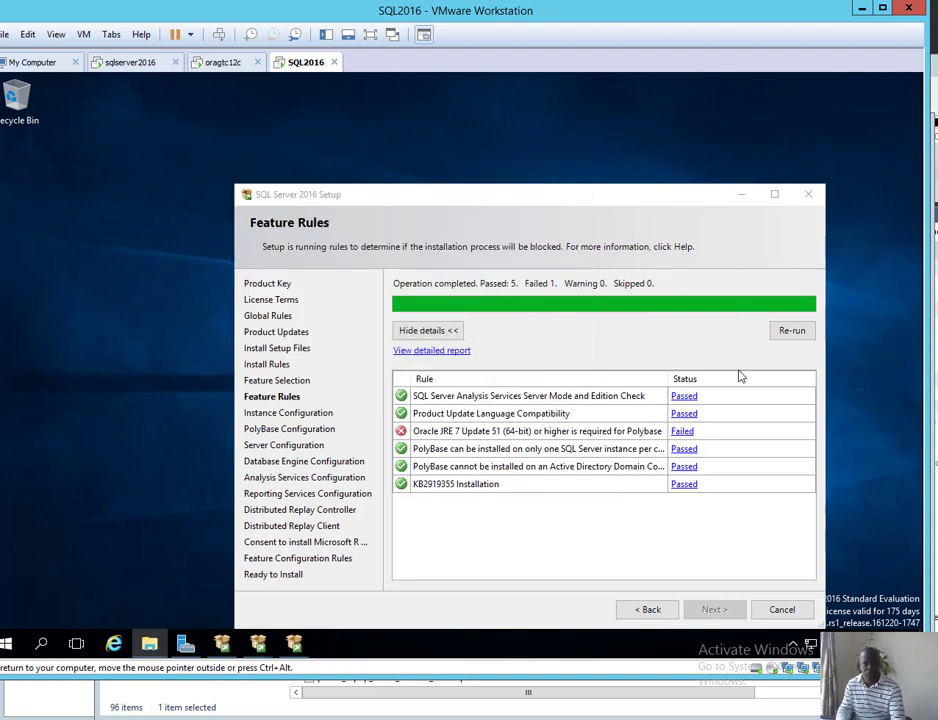
Go back to Feature Selection, rerun Feature Rules, and minimize Server Manager.
click(648, 610)
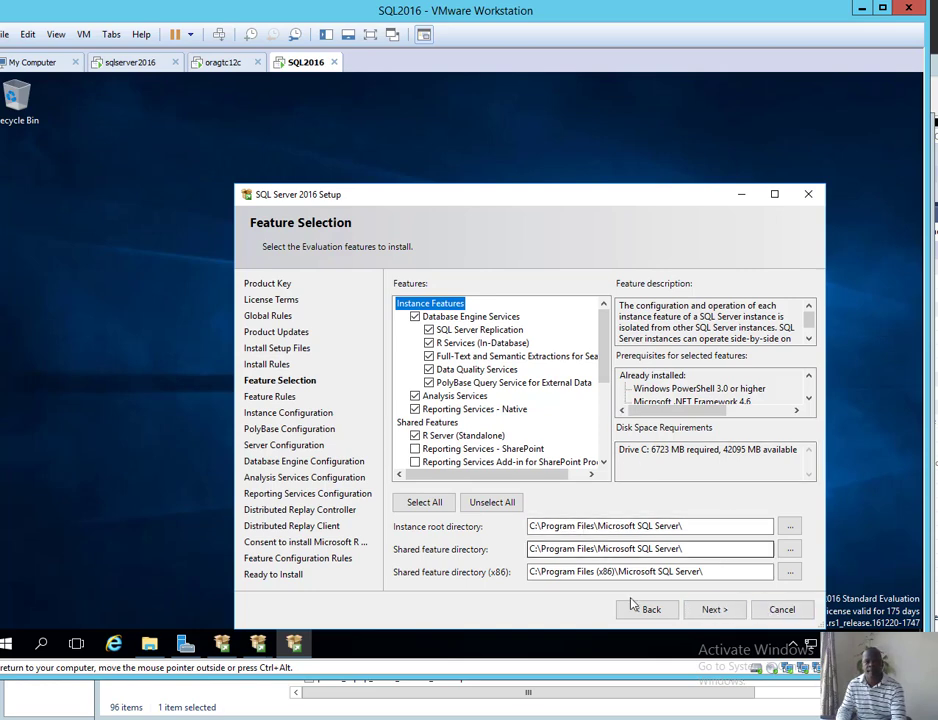
click(712, 609)
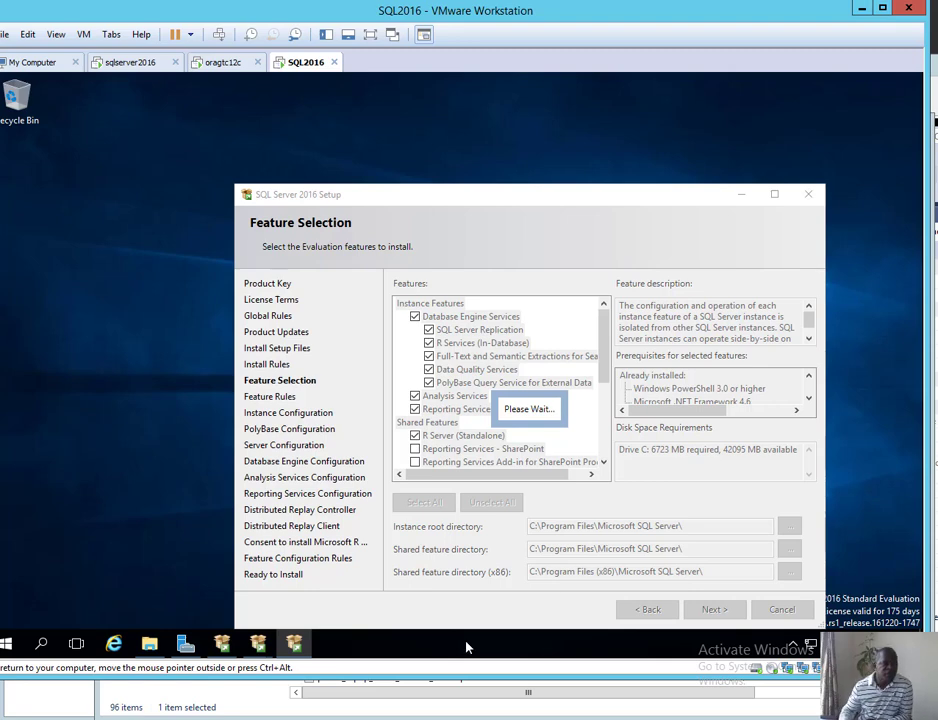
click(185, 645)
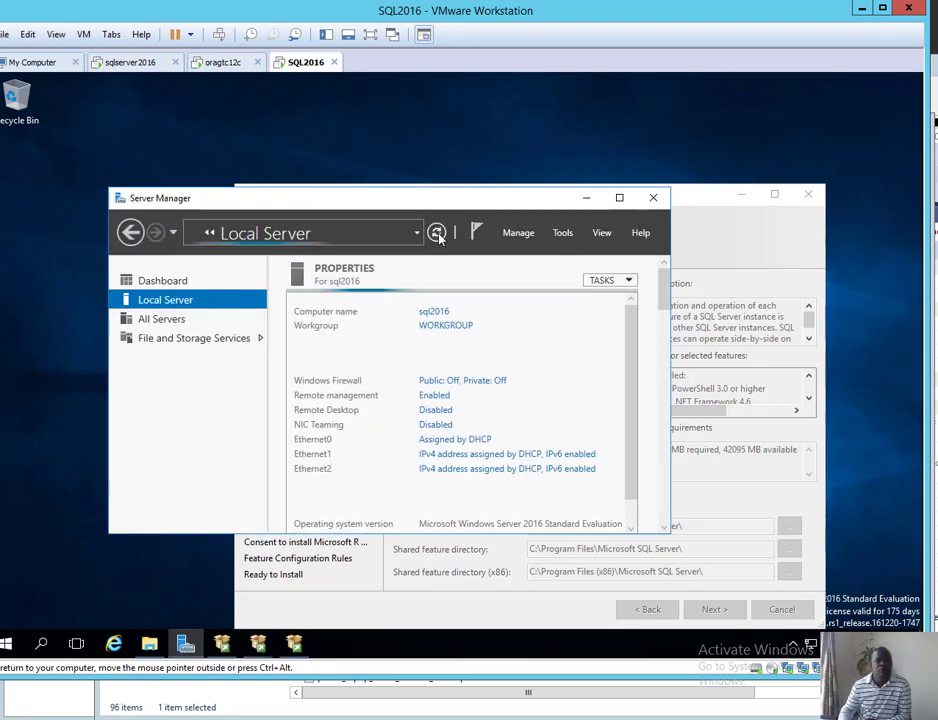
click(587, 197)
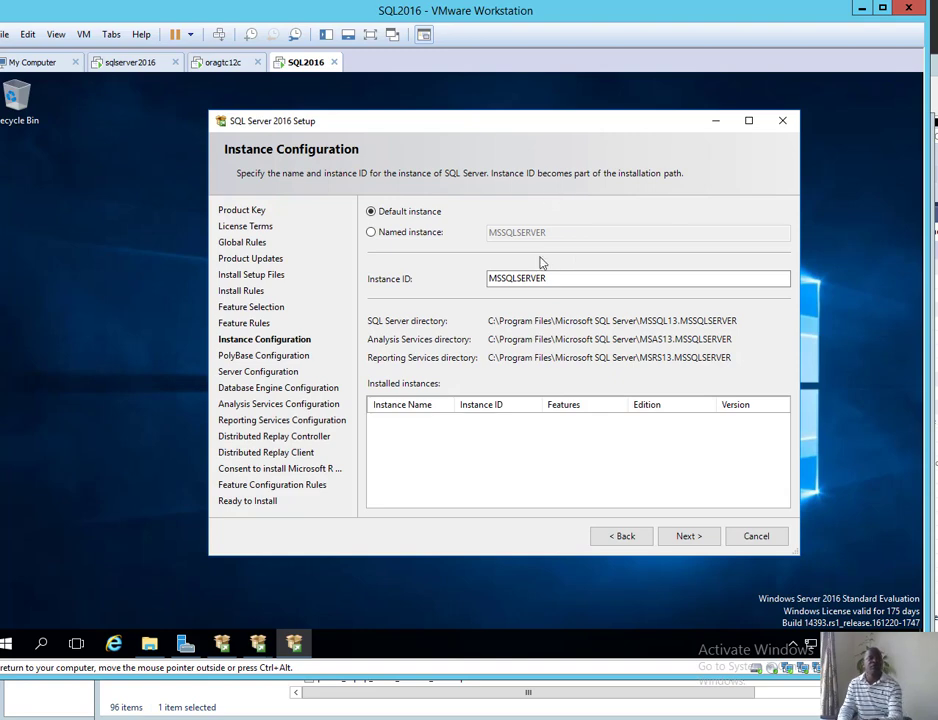
Set named instance SQLDB16 with instance ID SQLDB16 and continue to PolyBase Configuration.
click(371, 233)
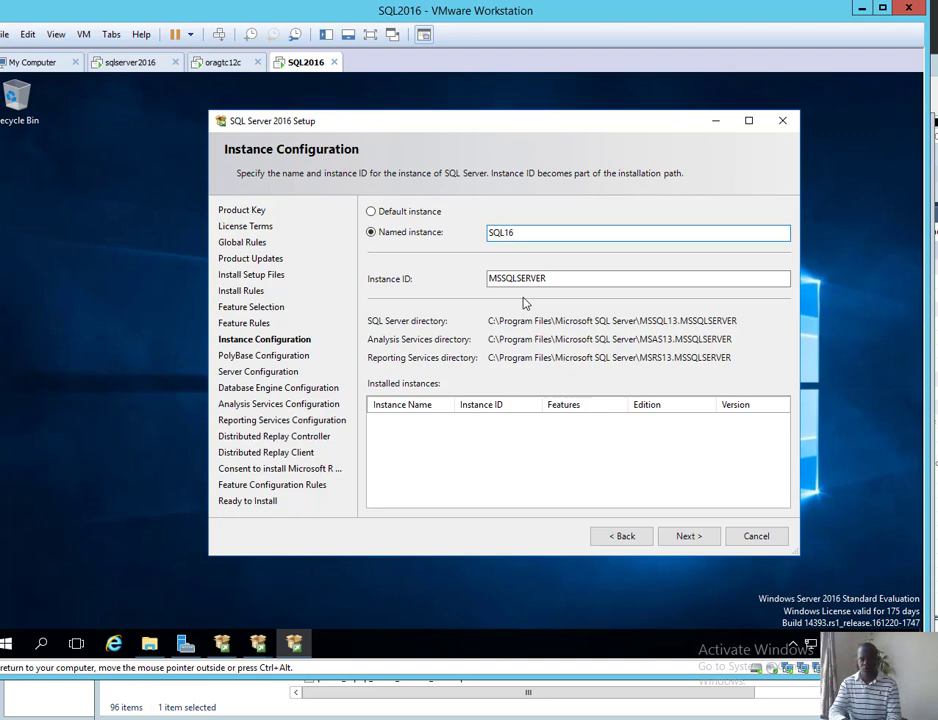
text(DB)
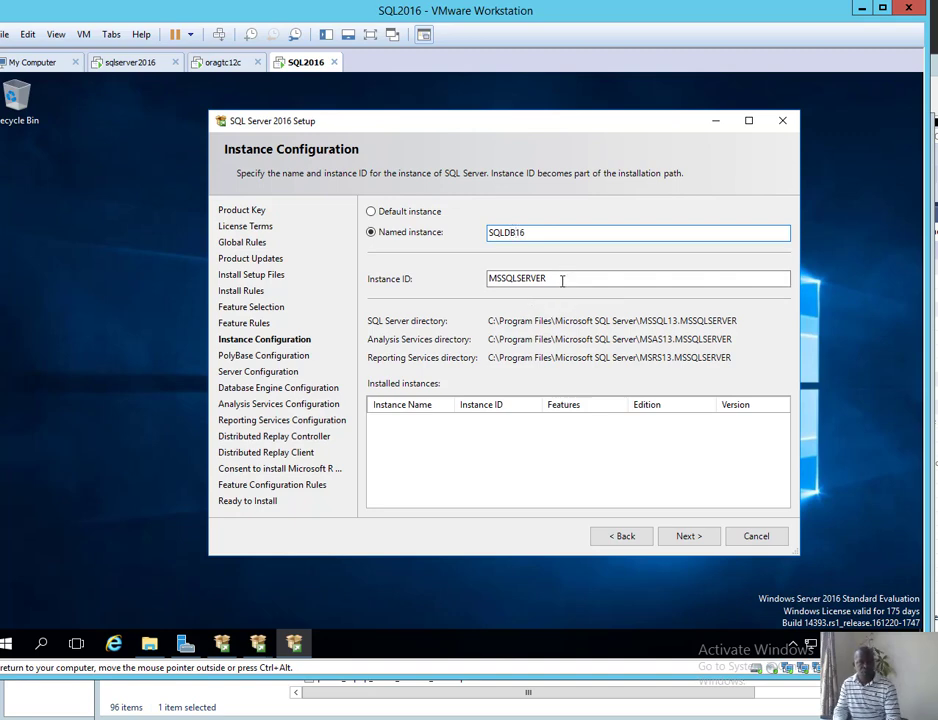
key(End)
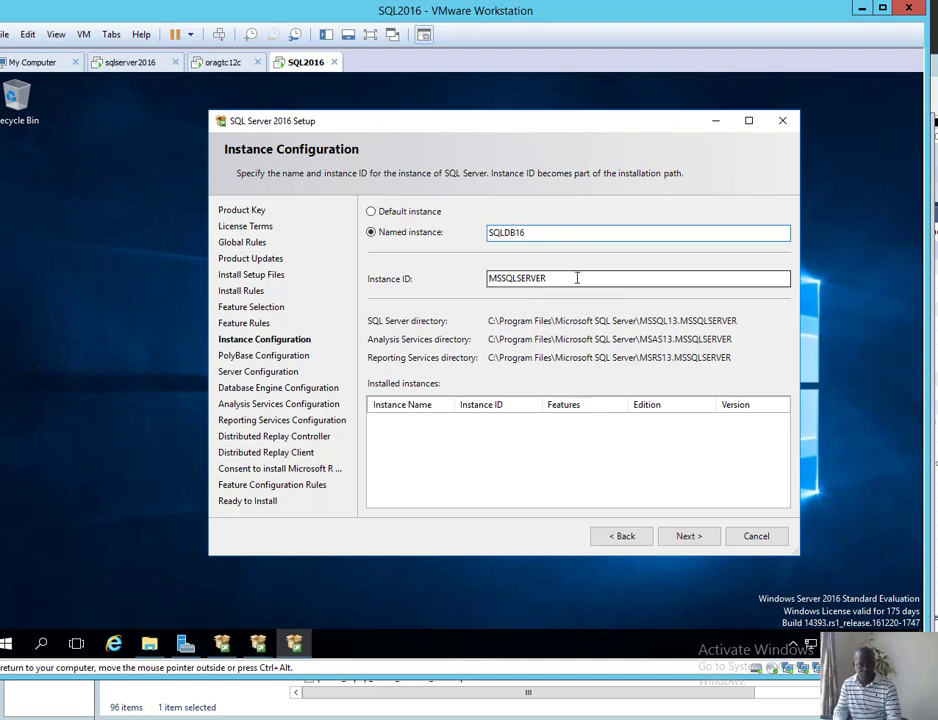
click(577, 278)
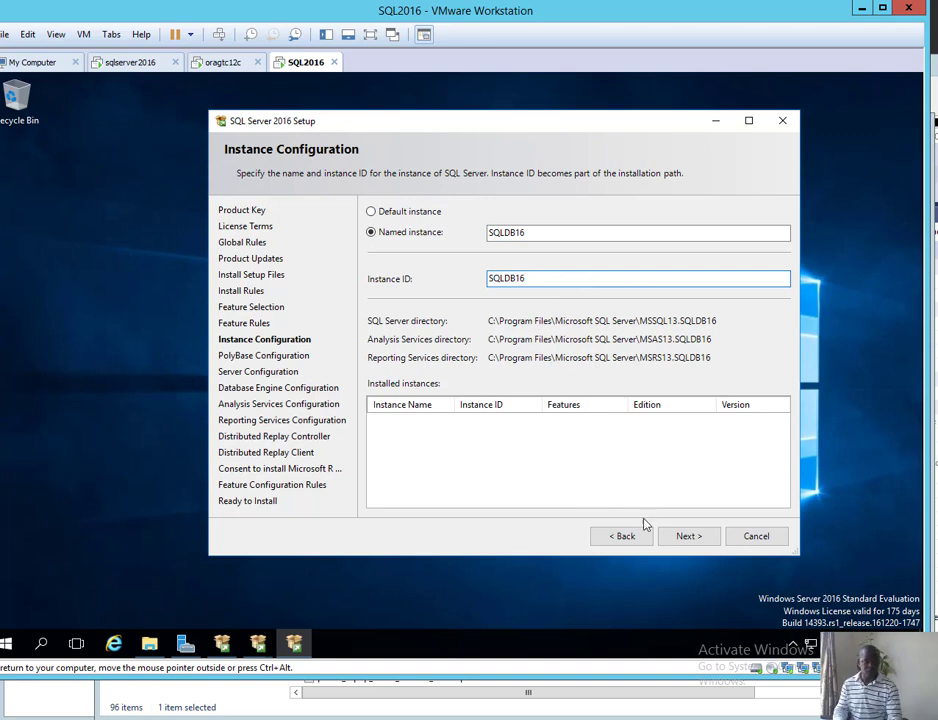
click(688, 538)
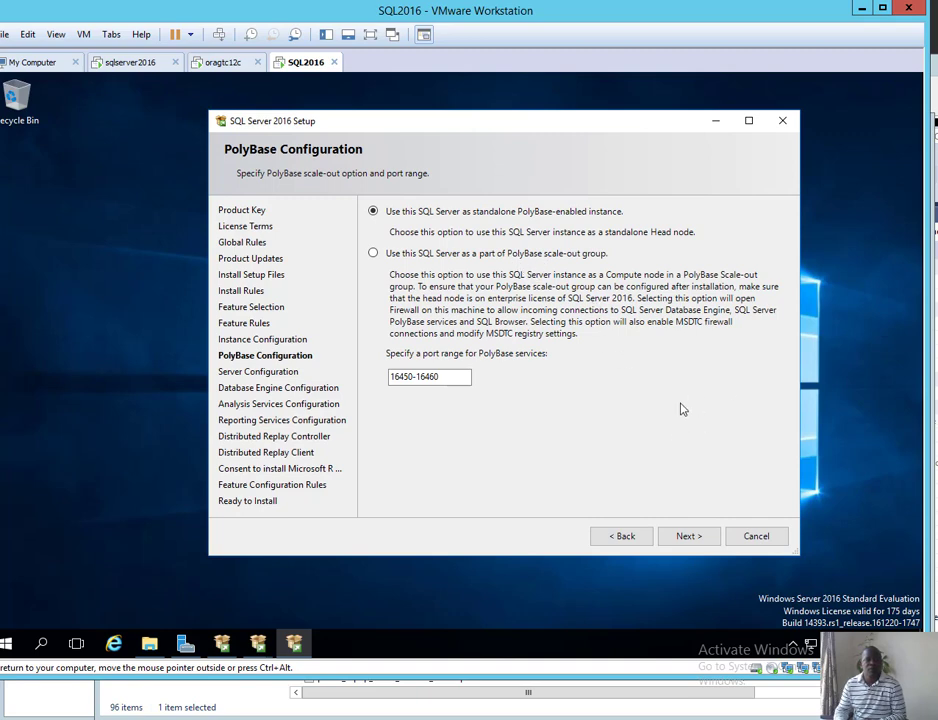
Enlarge the setup window and grant the Database Engine the Perform Volume Maintenance Task privilege.
click(689, 537)
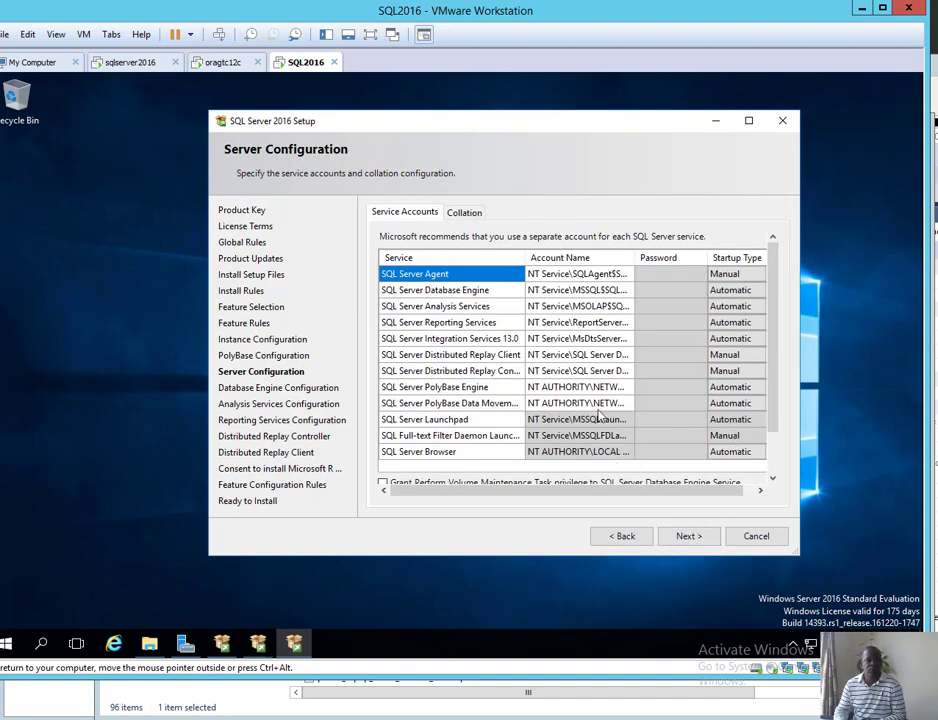
drag(415, 130, 376, 108)
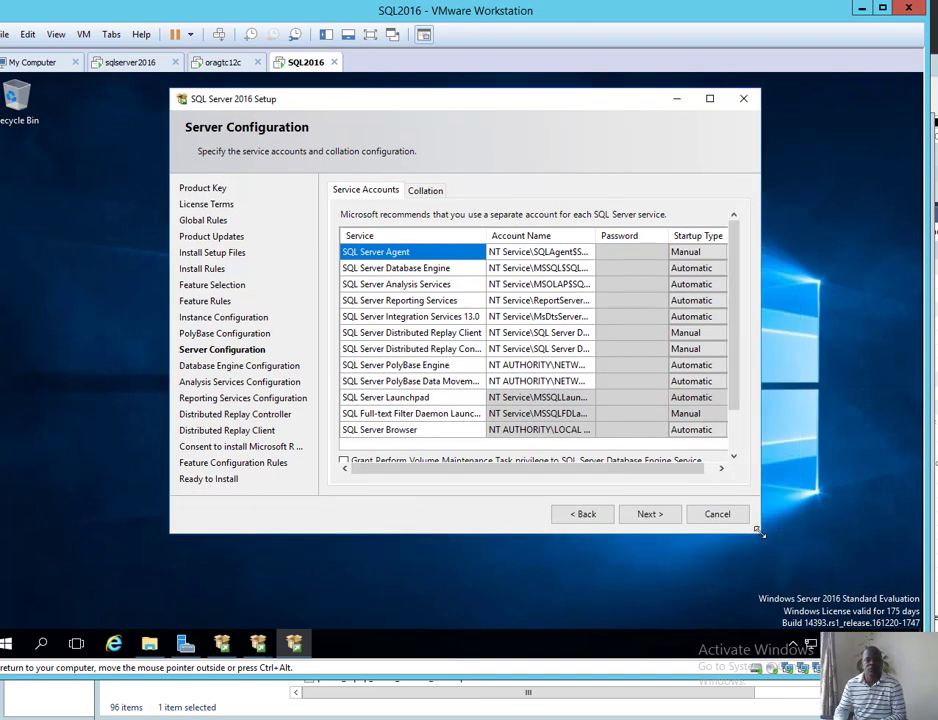
drag(758, 532, 784, 613)
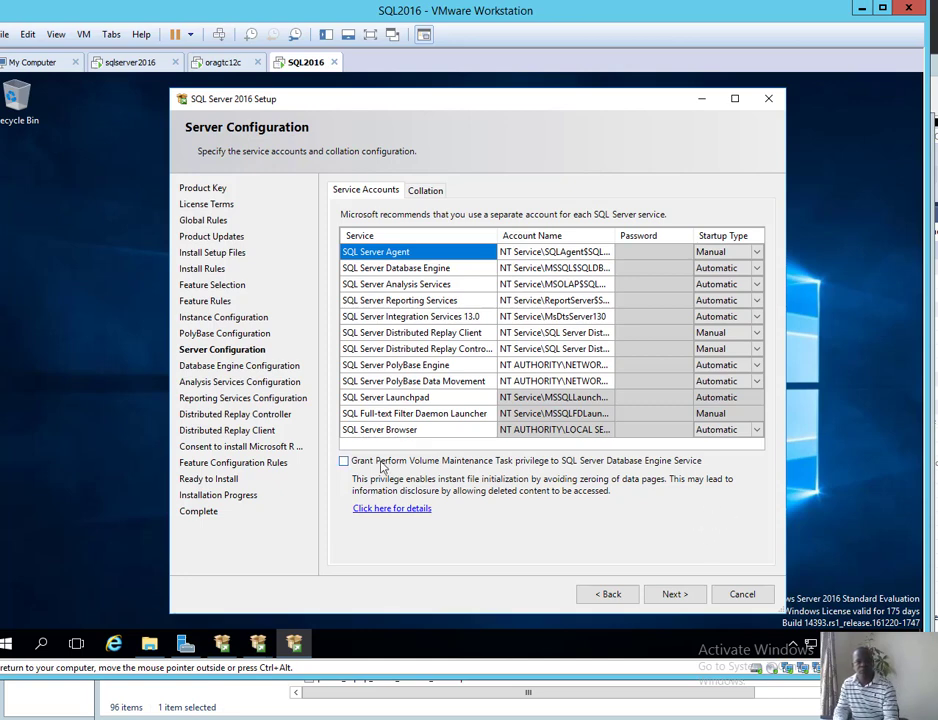
click(344, 461)
click(686, 598)
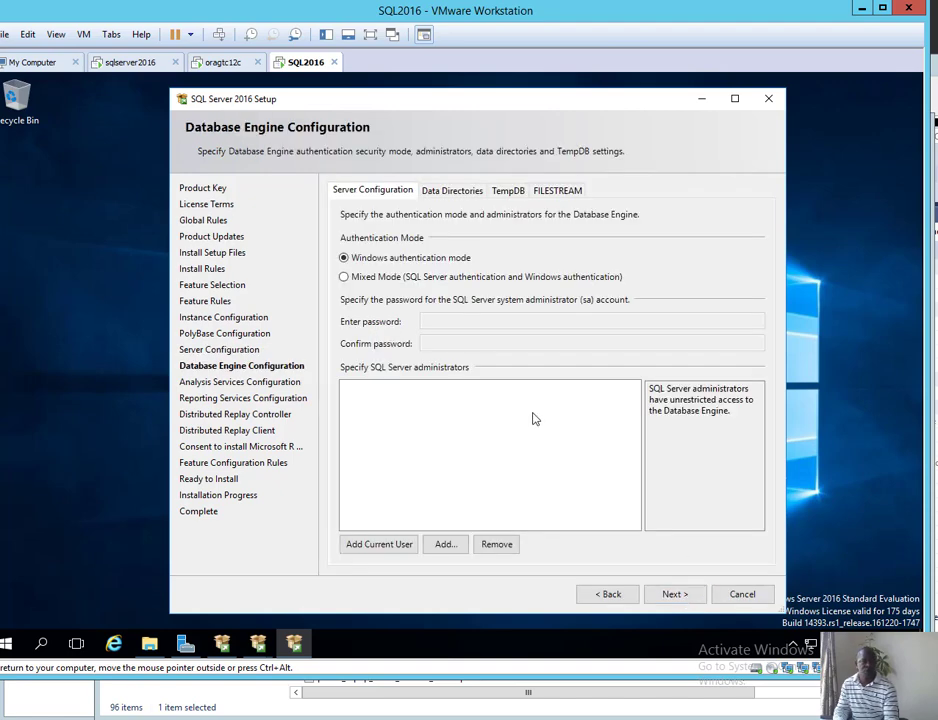
Switch to Mixed Mode authentication and enter the sa password.
click(345, 279)
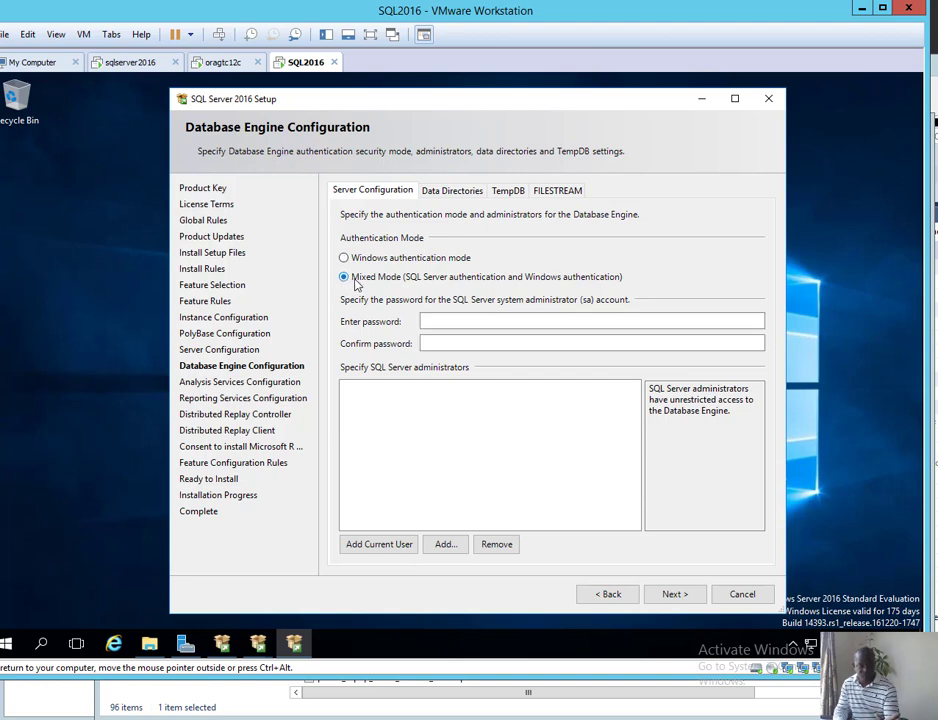
click(444, 321)
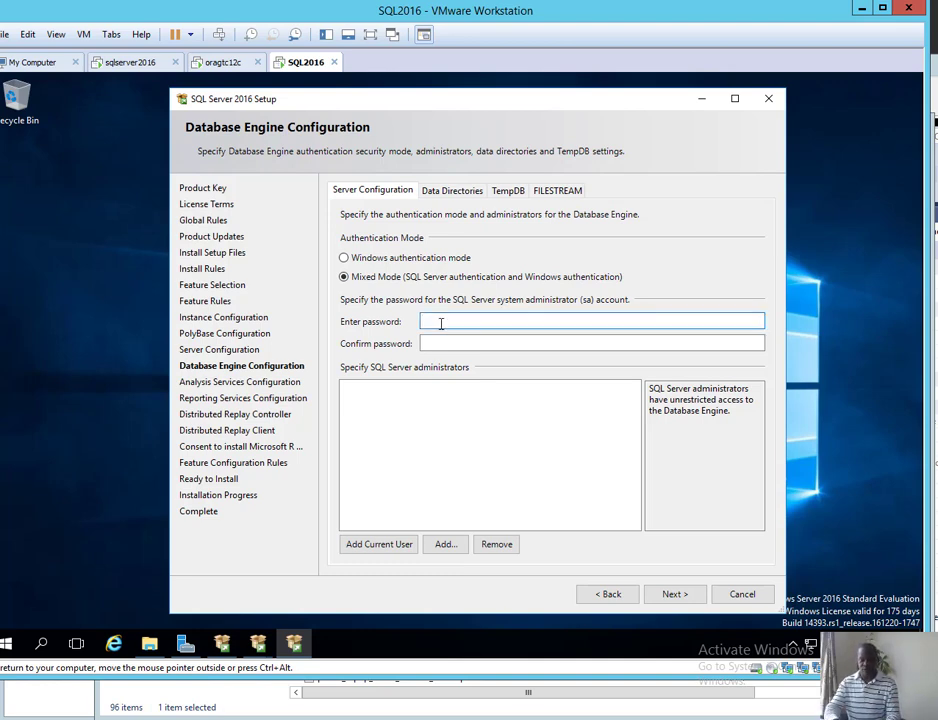
text(•)
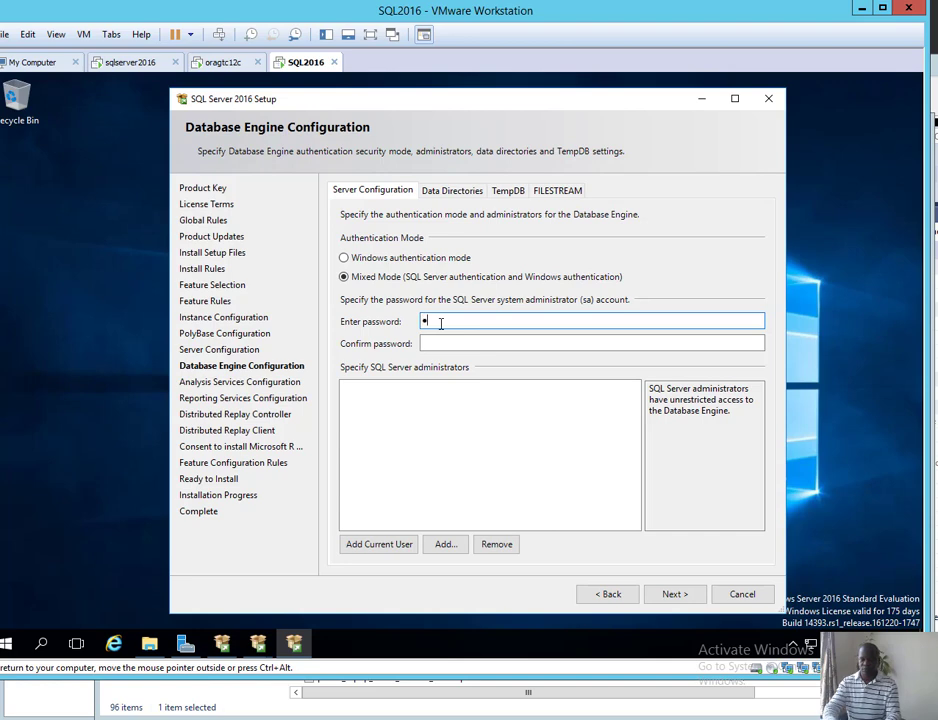
text(•••)
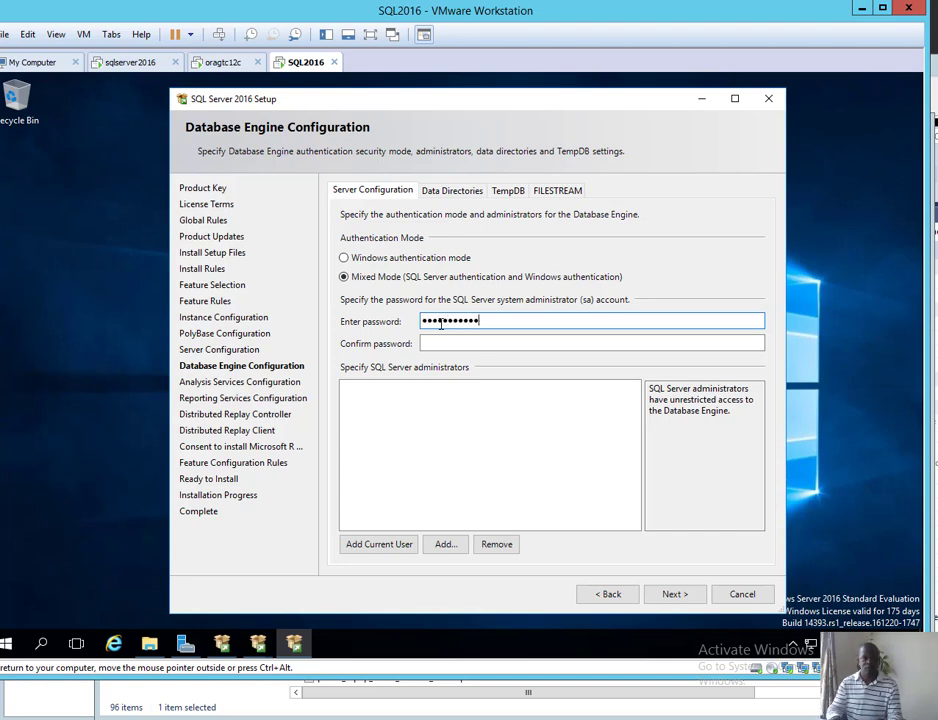
click(459, 342)
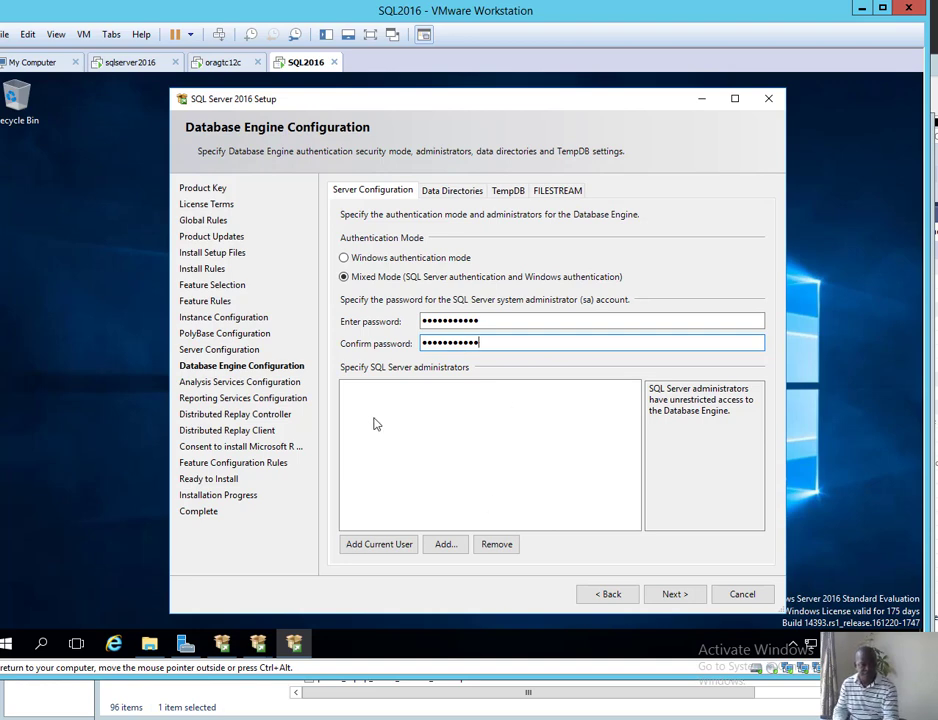
Add the current user as SQL Server administrator and review the Data Directories and TempDB settings.
click(376, 505)
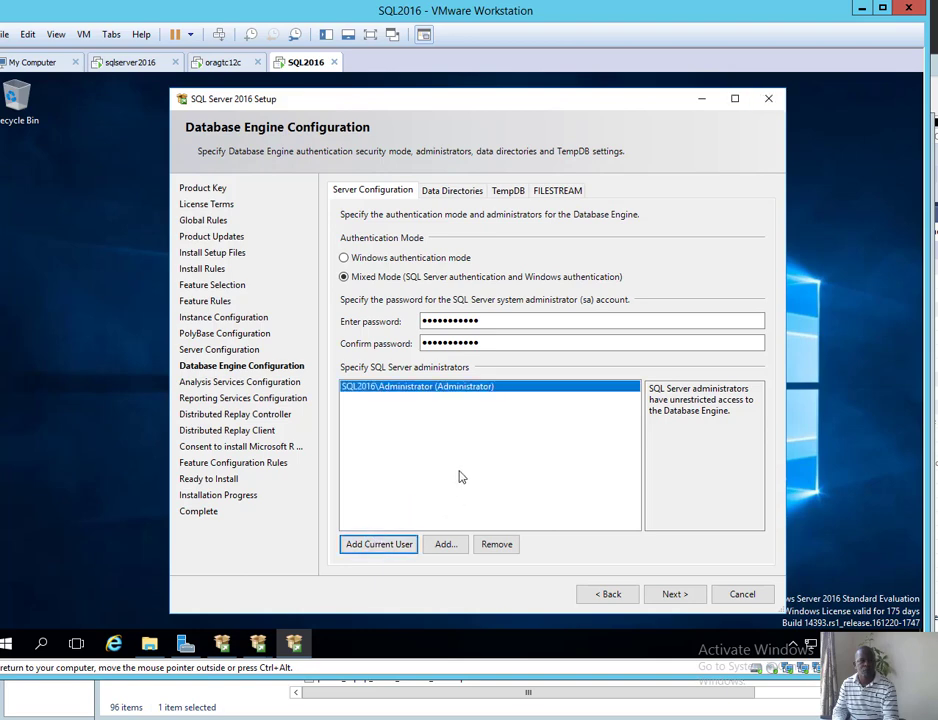
click(447, 192)
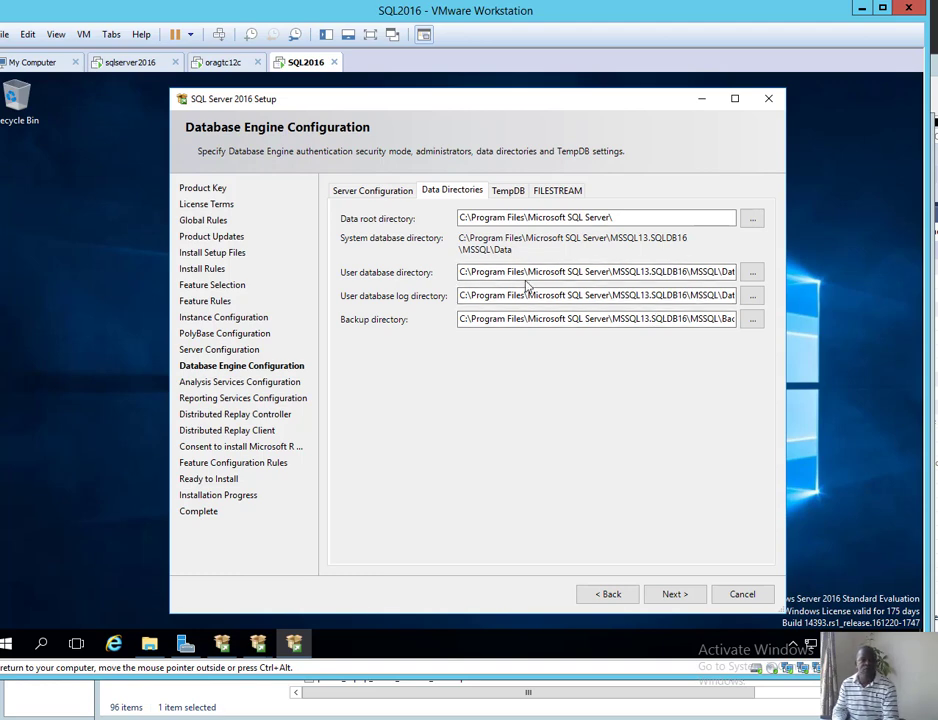
click(505, 191)
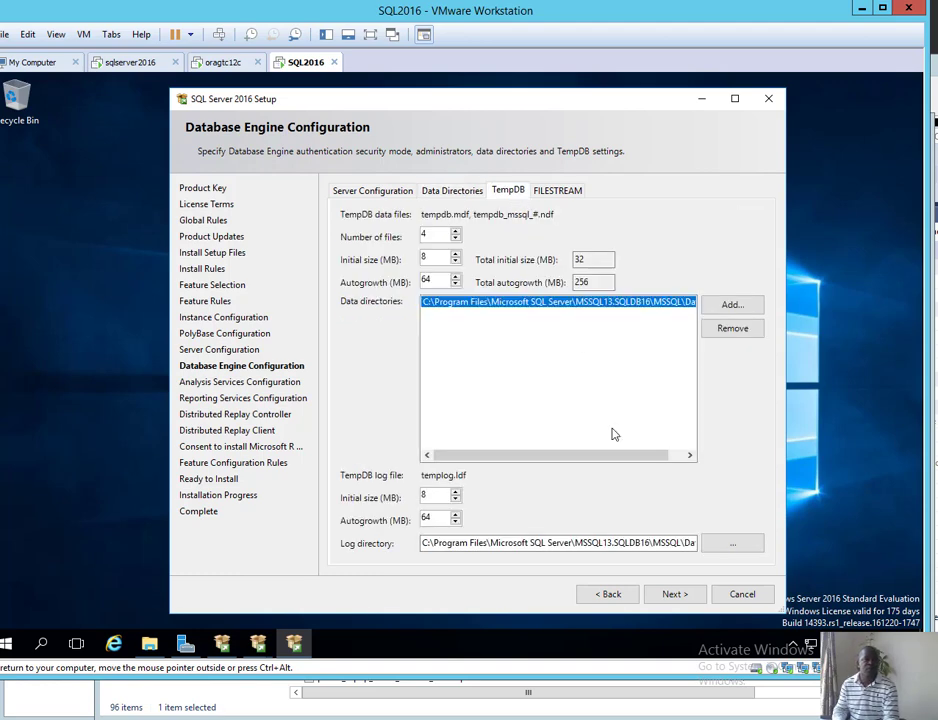
click(675, 595)
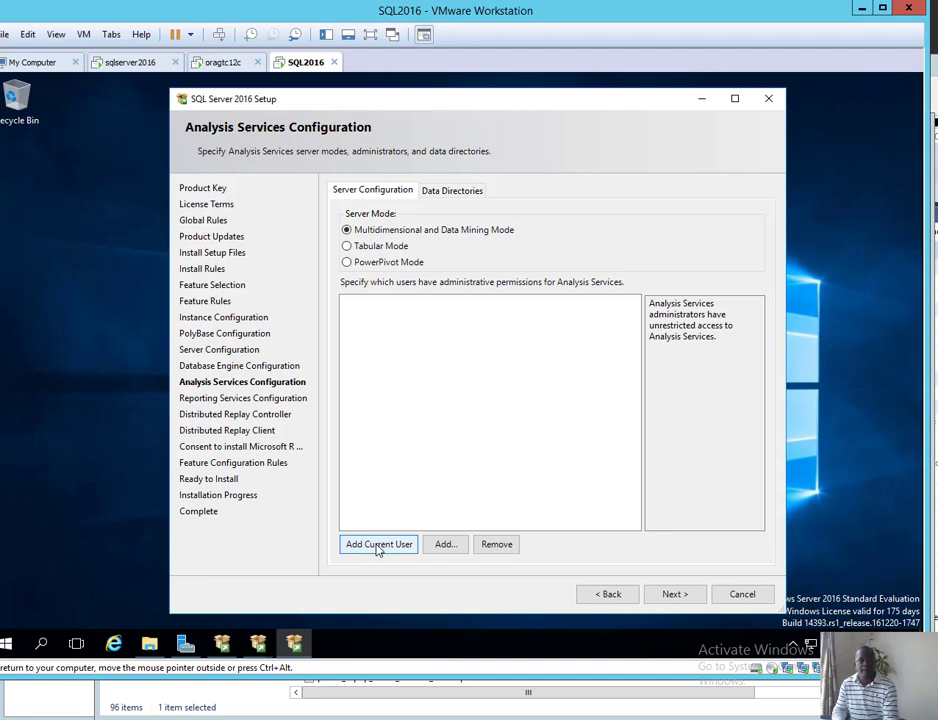
Add the current user to Analysis Services and Distributed Replay Controller, keeping Reporting Services defaults.
click(378, 546)
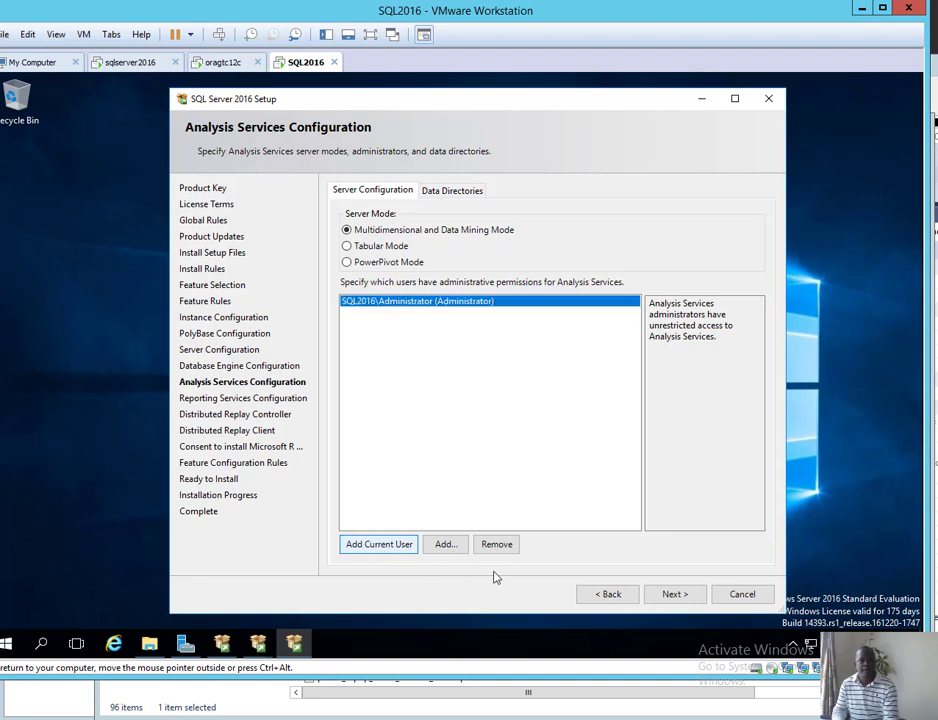
click(676, 595)
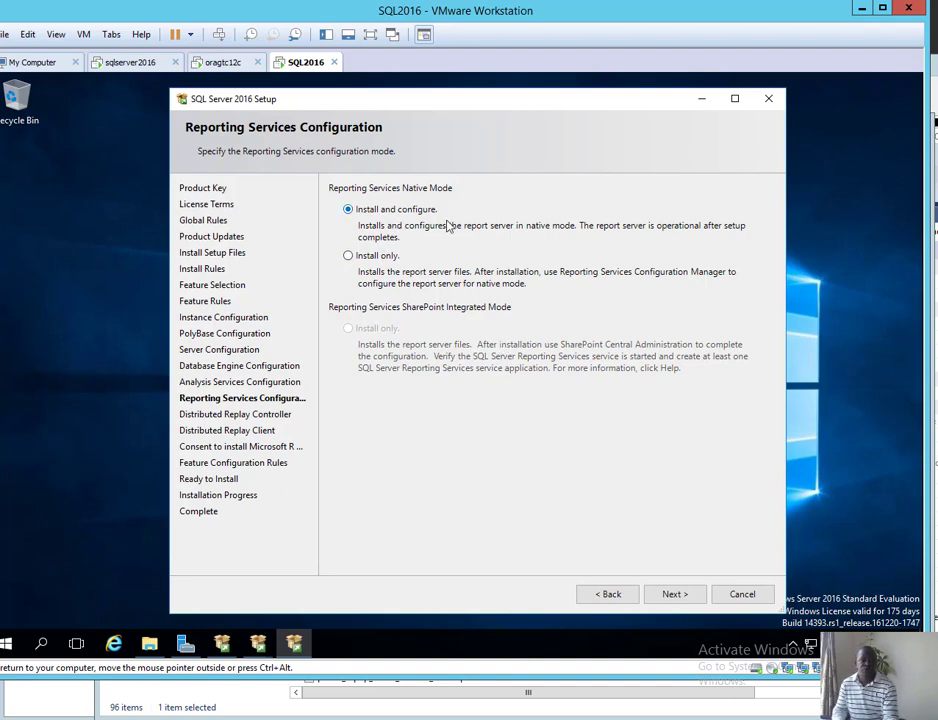
click(675, 595)
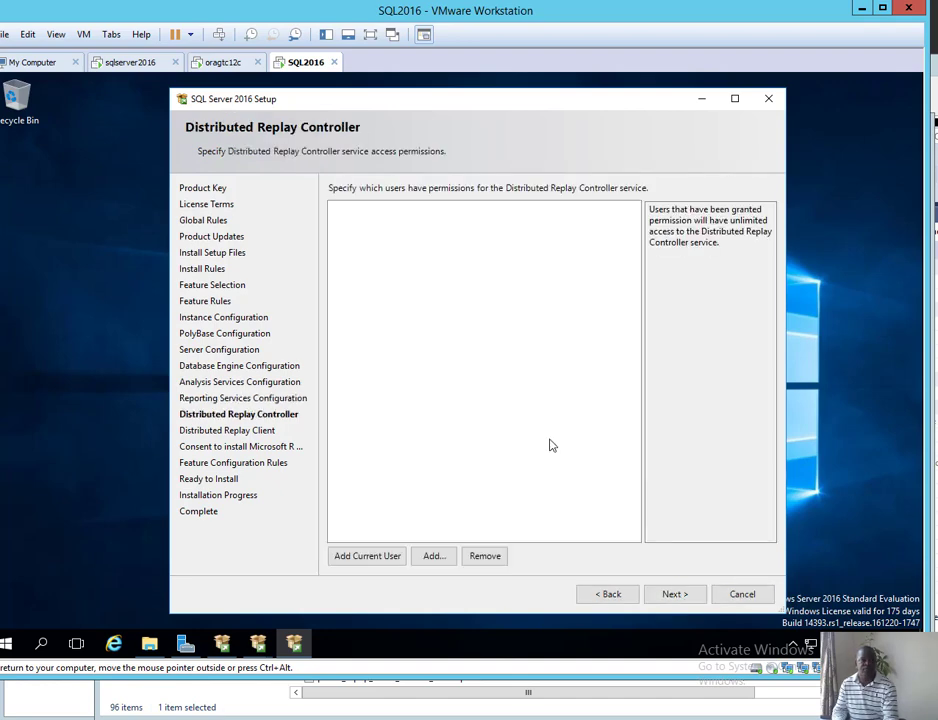
click(360, 559)
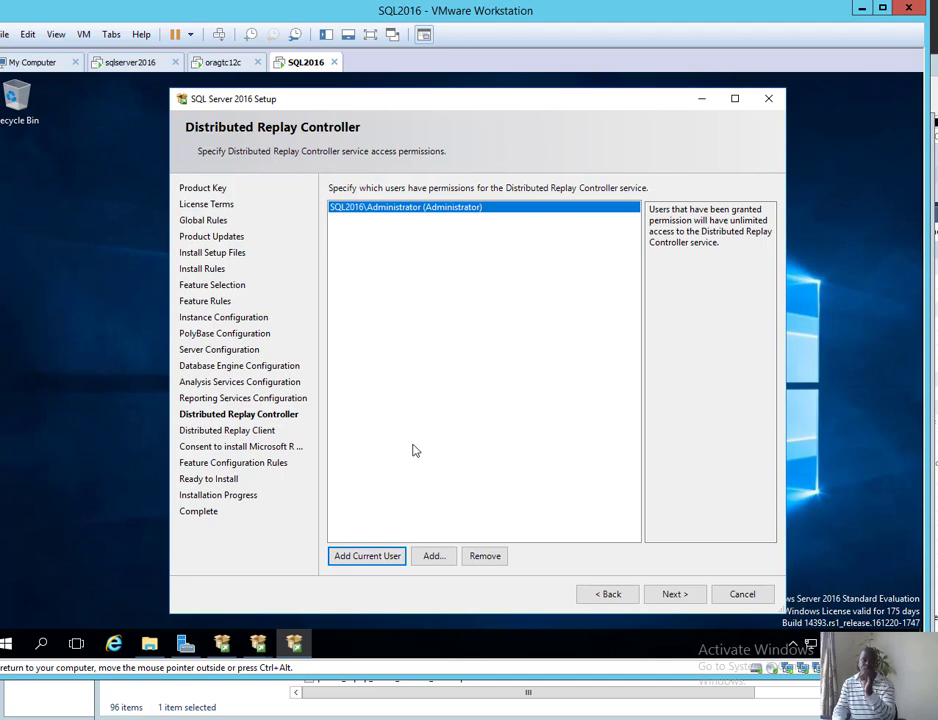
click(676, 597)
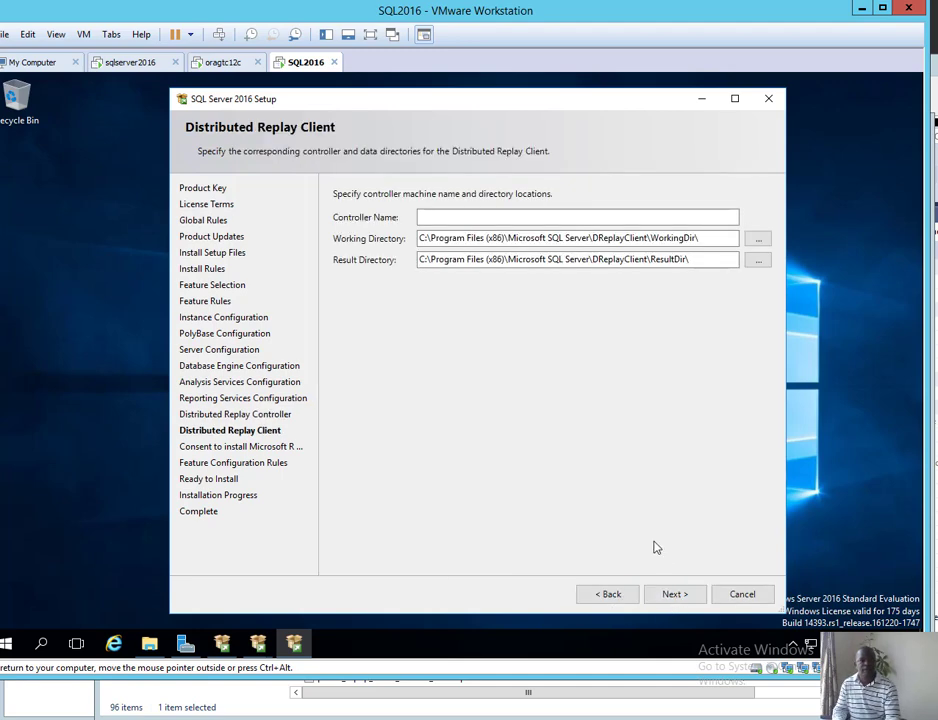
Name the Distributed Replay controller SQL2016 and accept the Microsoft R Open install.
click(475, 217)
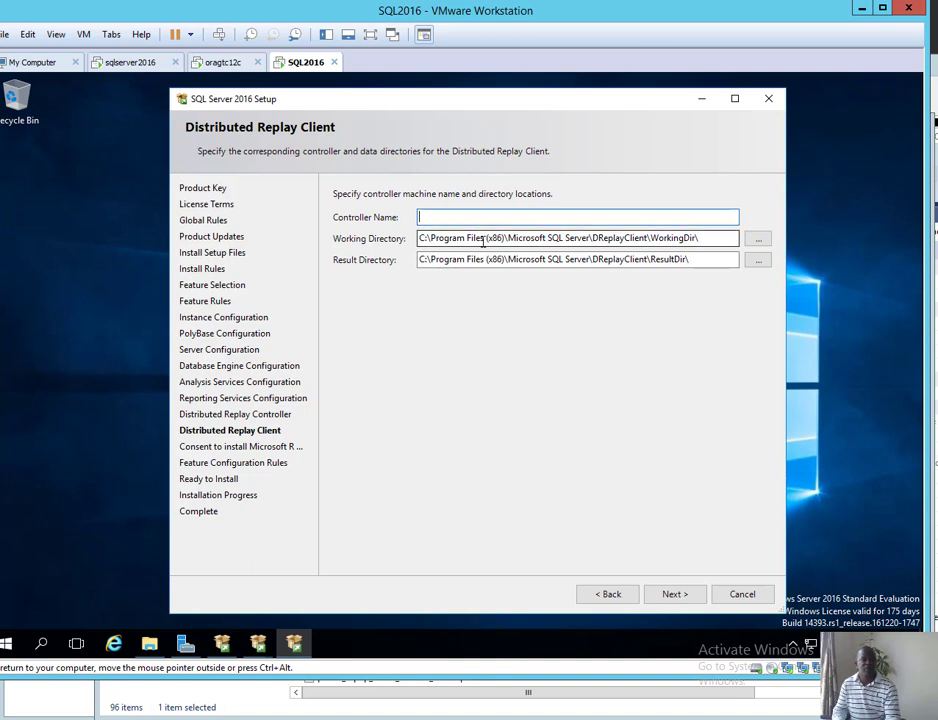
text(S)
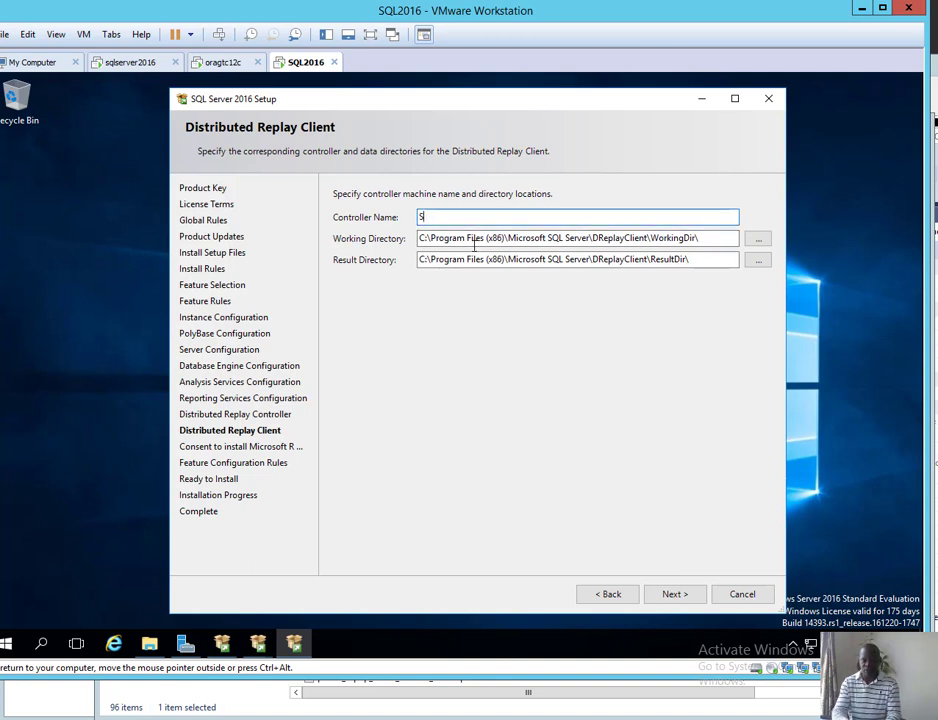
text(QL2016)
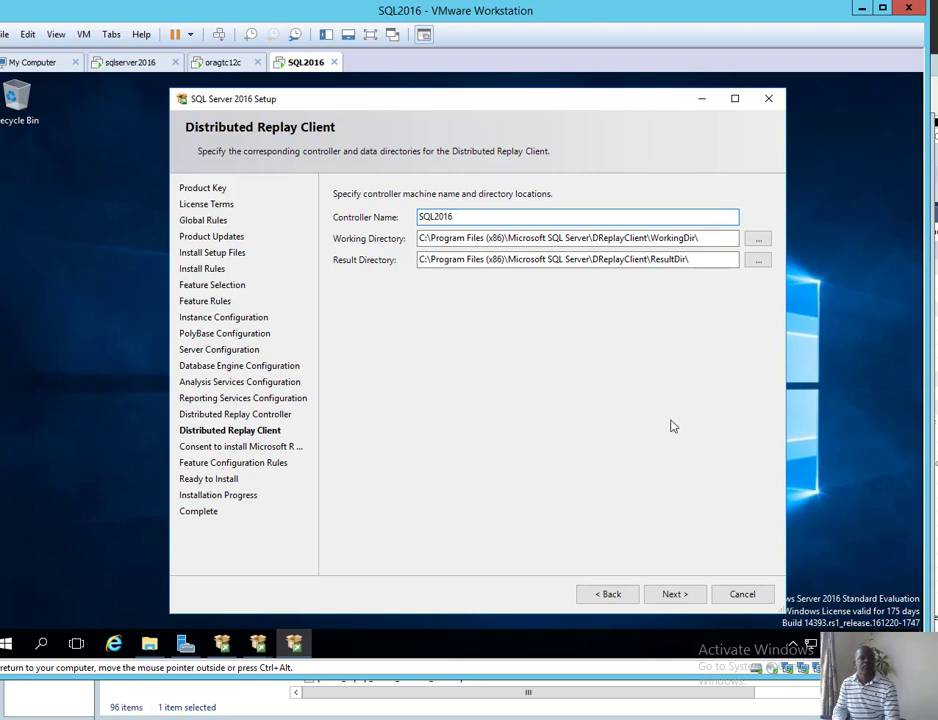
click(675, 594)
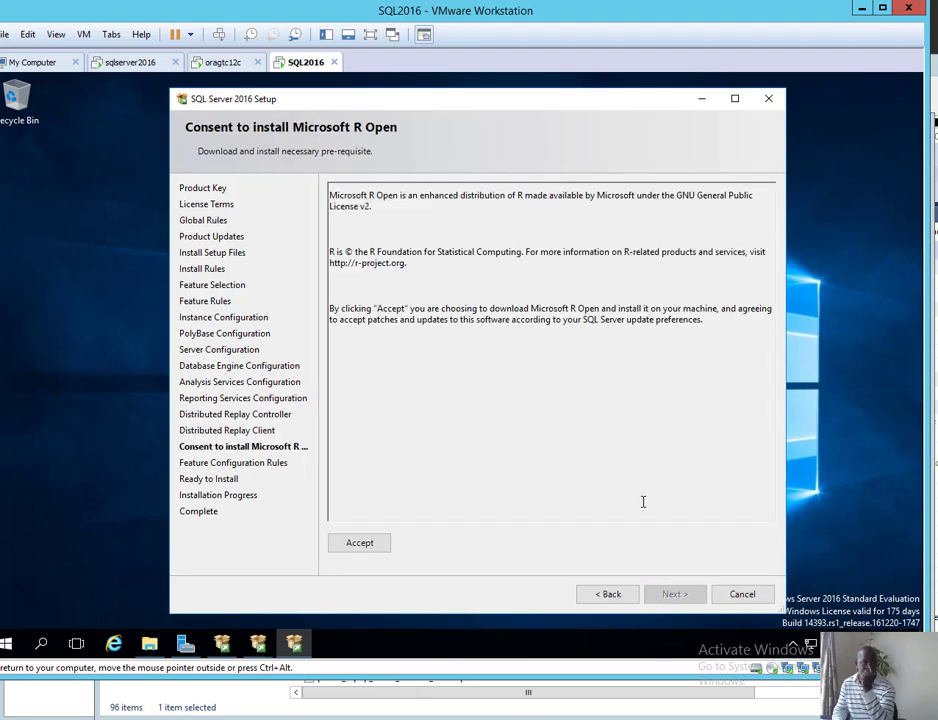
click(365, 545)
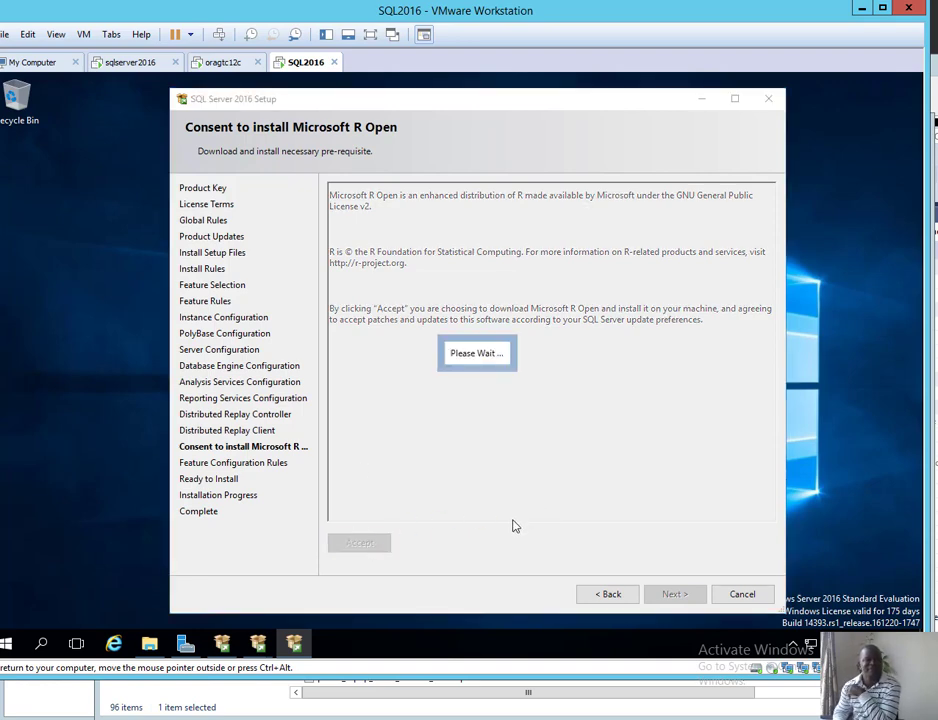
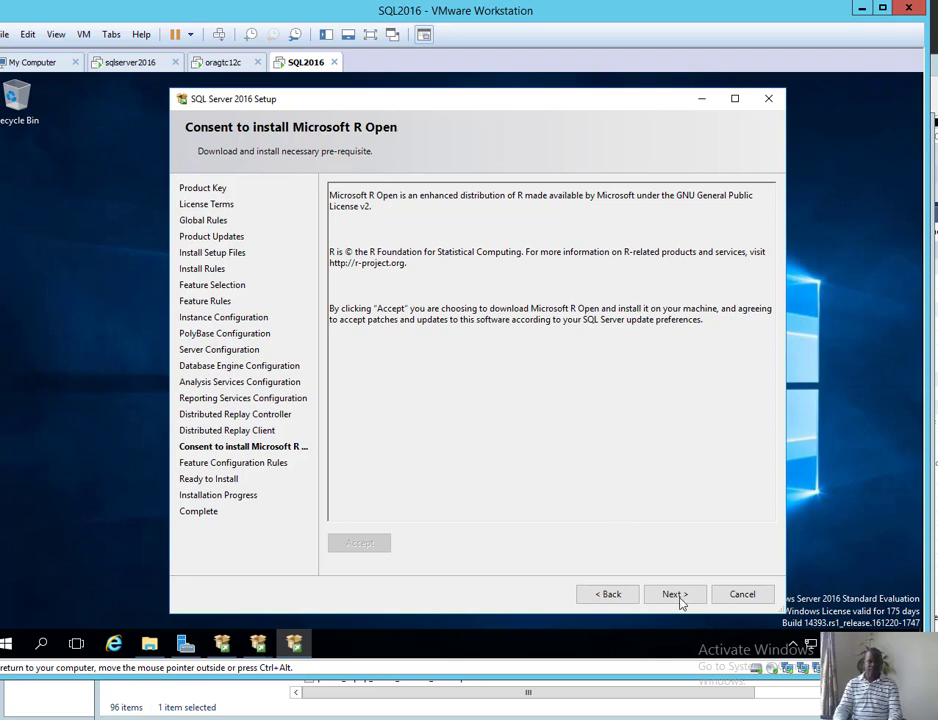
Continue past the Microsoft R Open consent page to the Ready to Install summary.
click(674, 594)
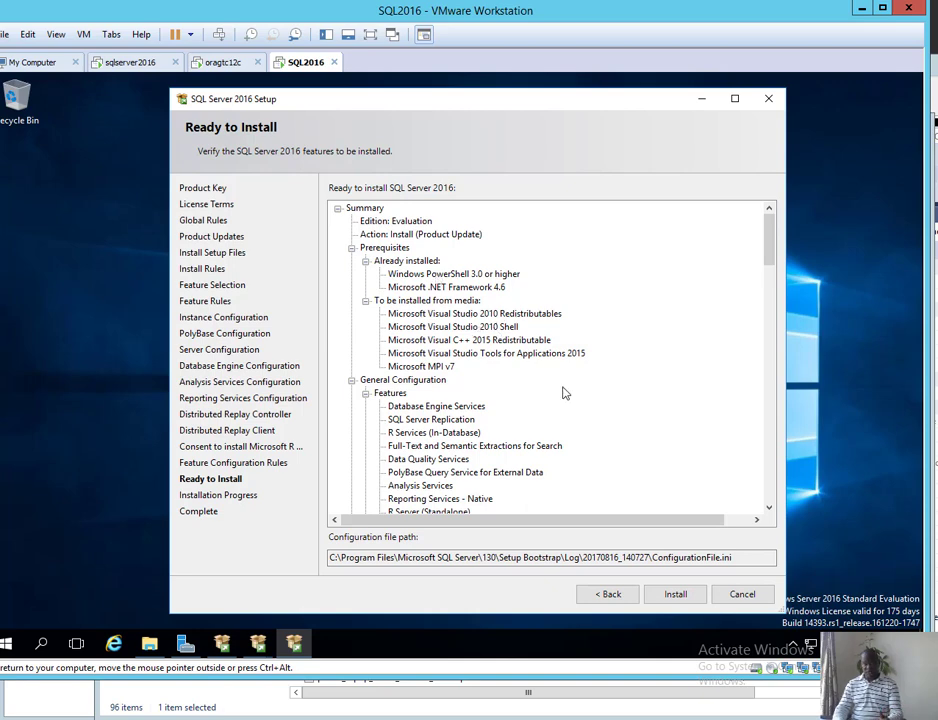
Run the SQL Server 2016 installation through Installation Progress to the Complete page.
click(677, 595)
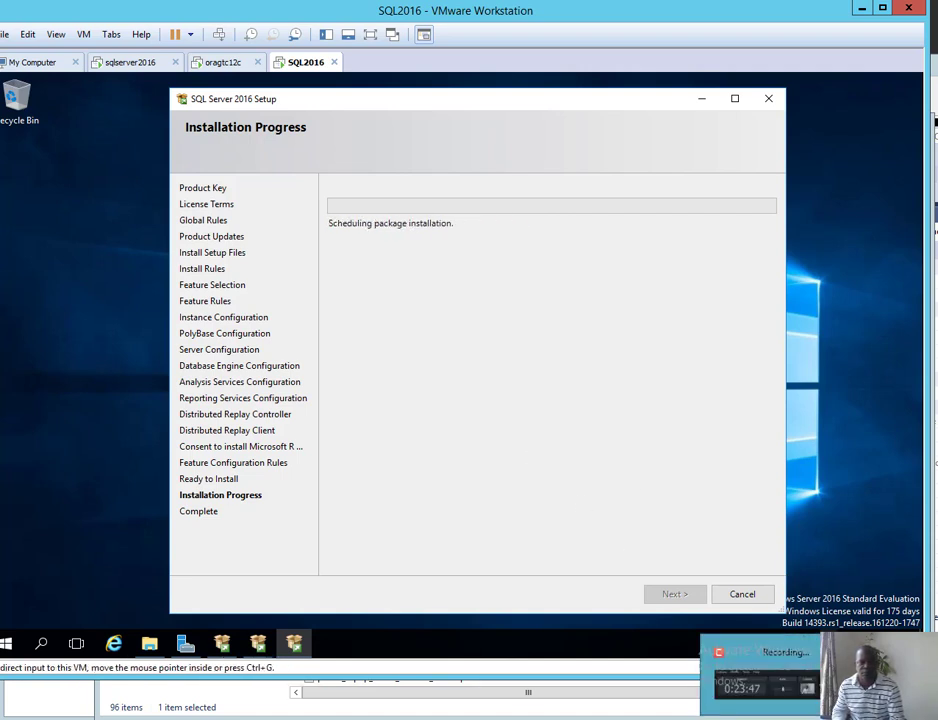
click(785, 683)
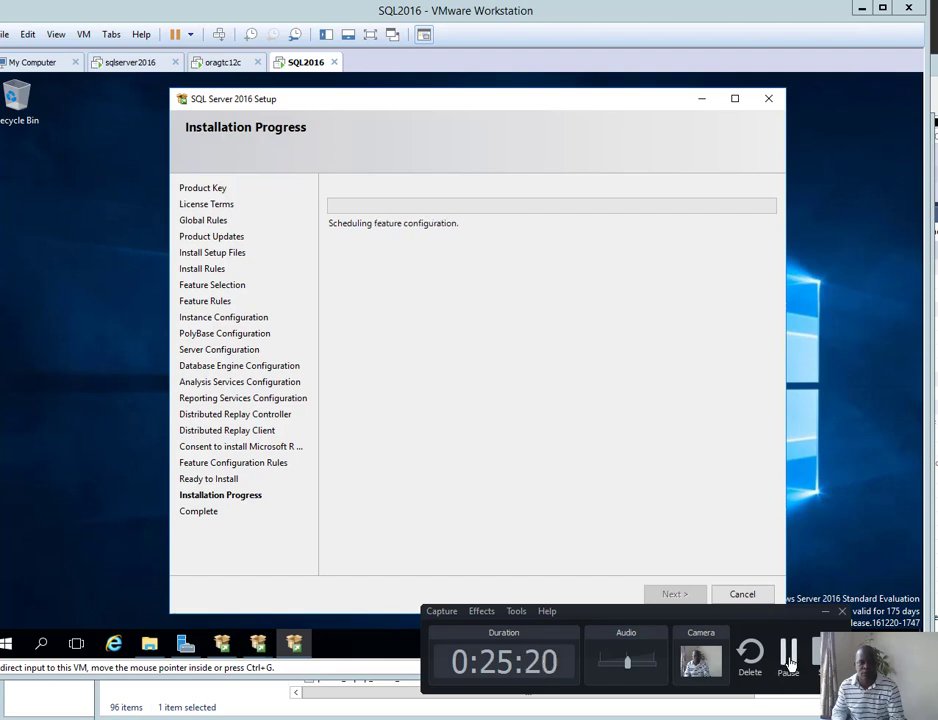
click(785, 683)
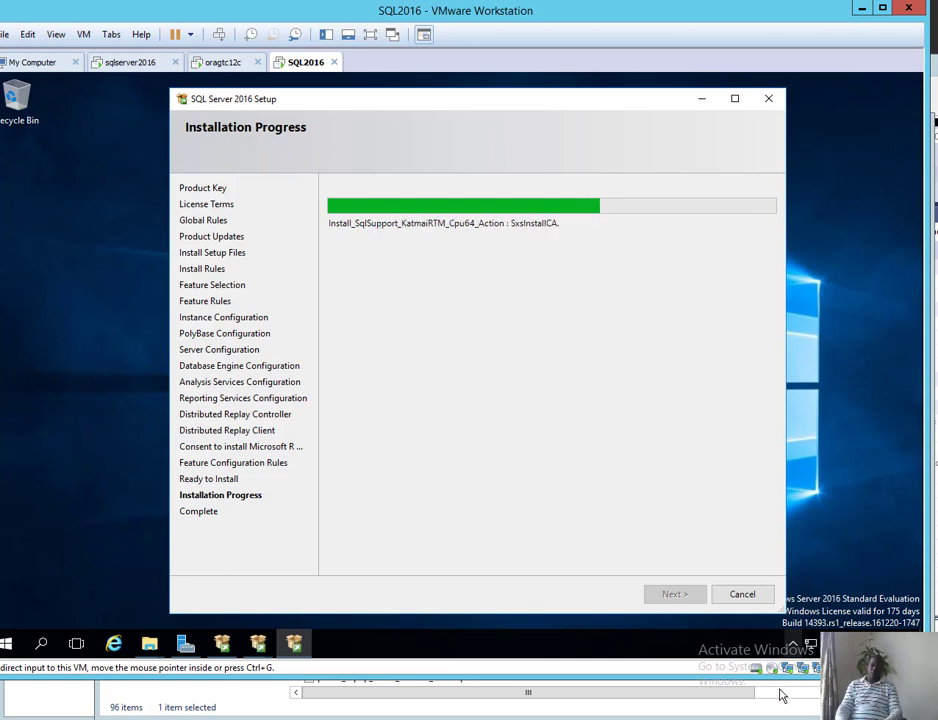
click(795, 706)
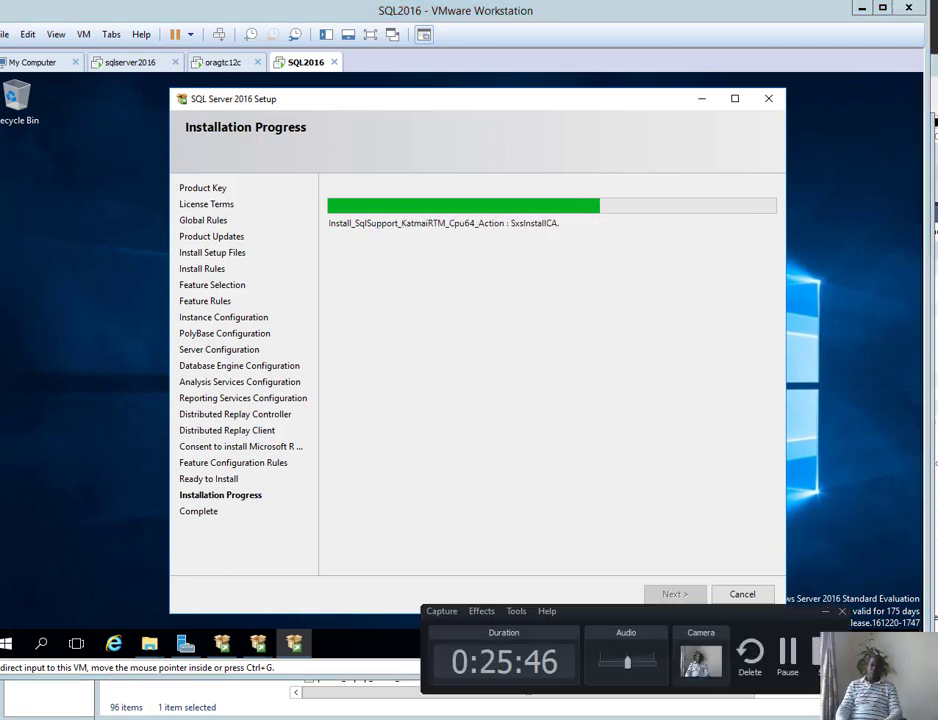
click(789, 655)
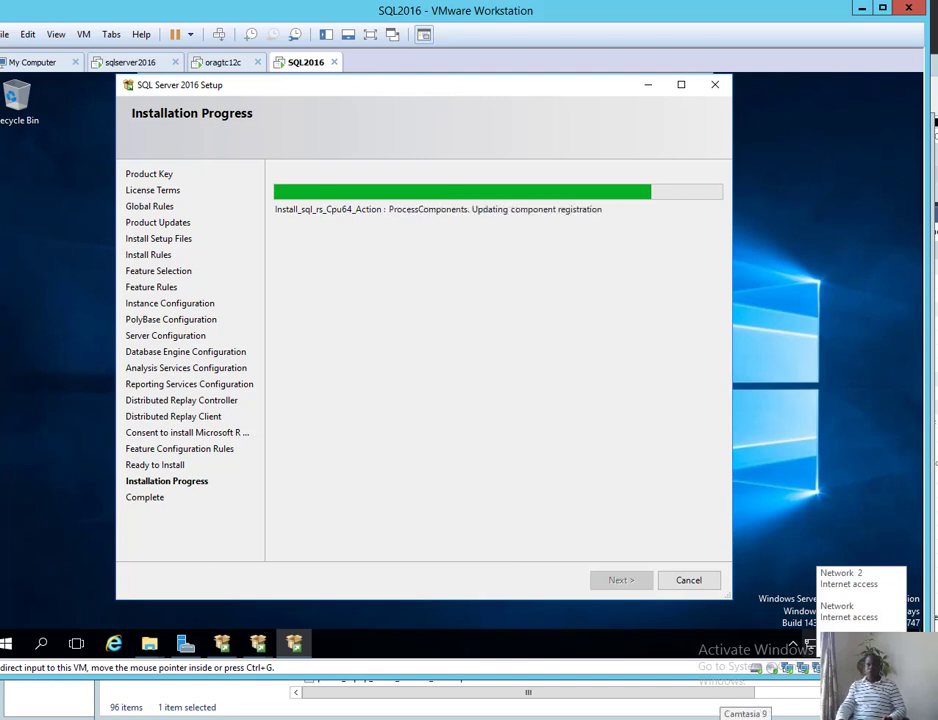
click(785, 660)
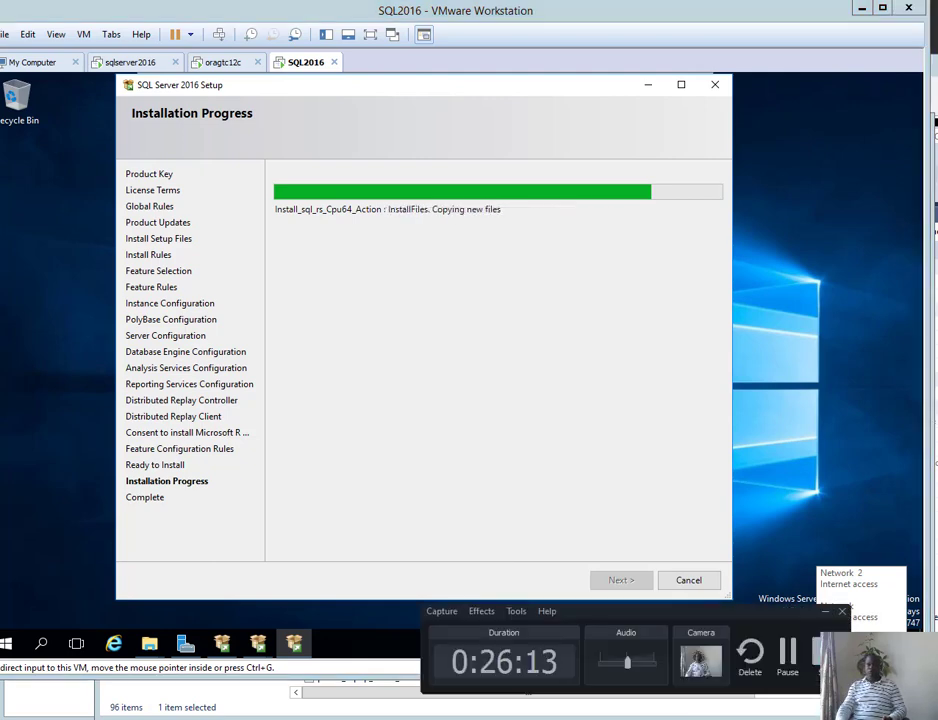
click(788, 658)
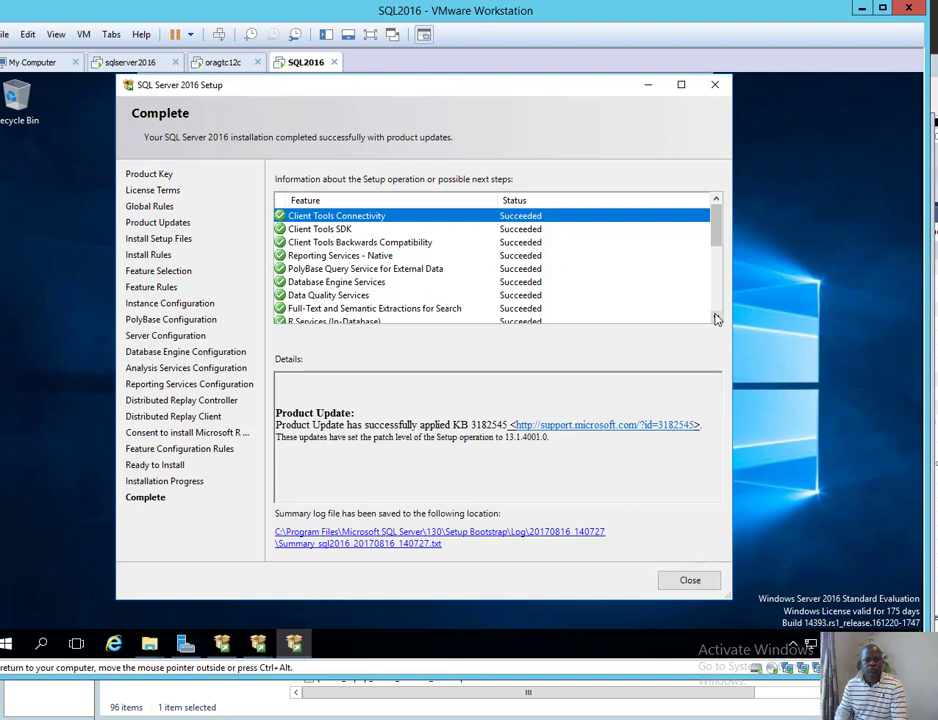
Review the Succeeded statuses in the Complete page feature list, then close SQL Server 2016 Setup.
drag(716, 319, 715, 320)
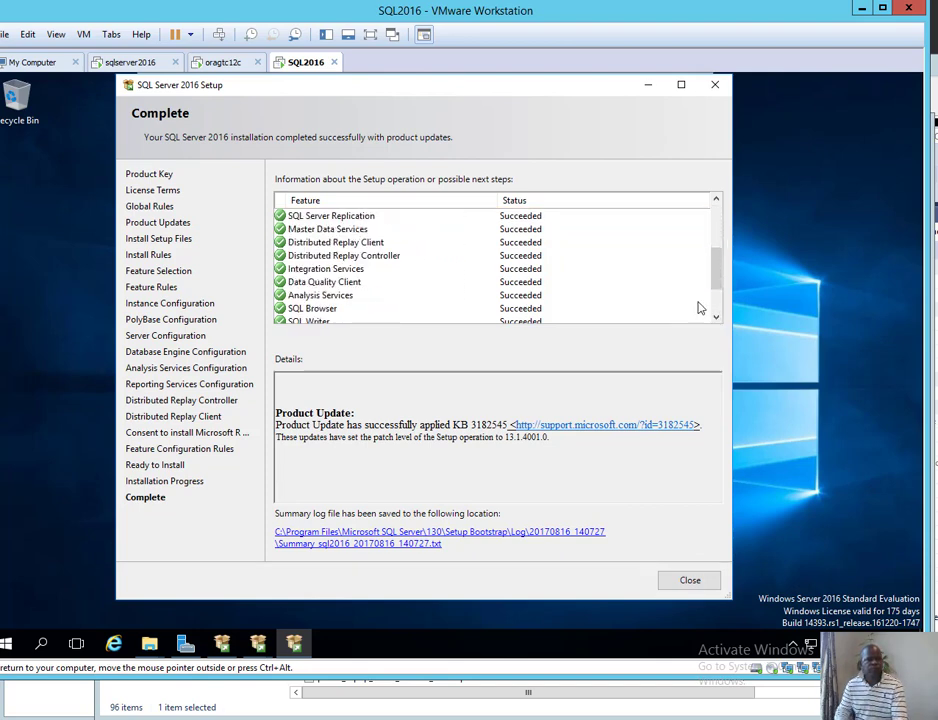
click(715, 300)
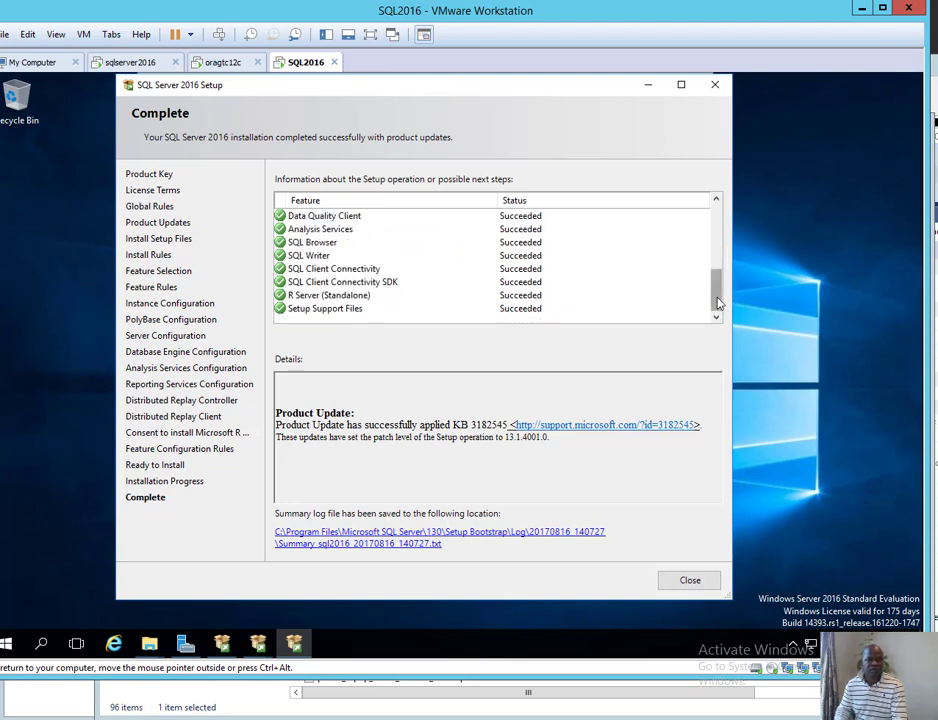
scroll(718, 293, up, 5)
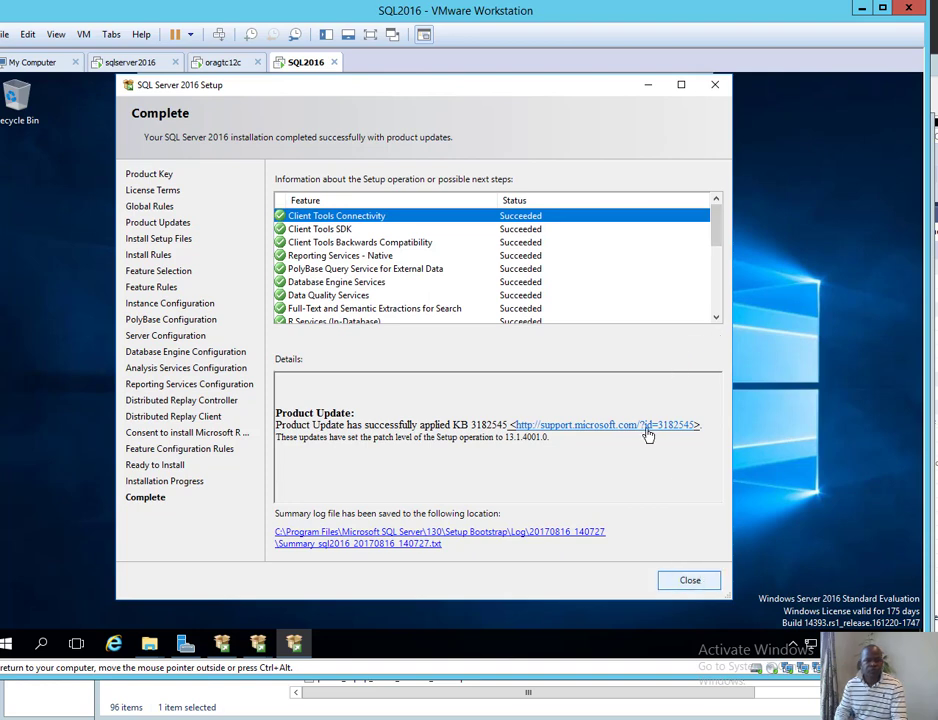
scroll(718, 305, down, 5)
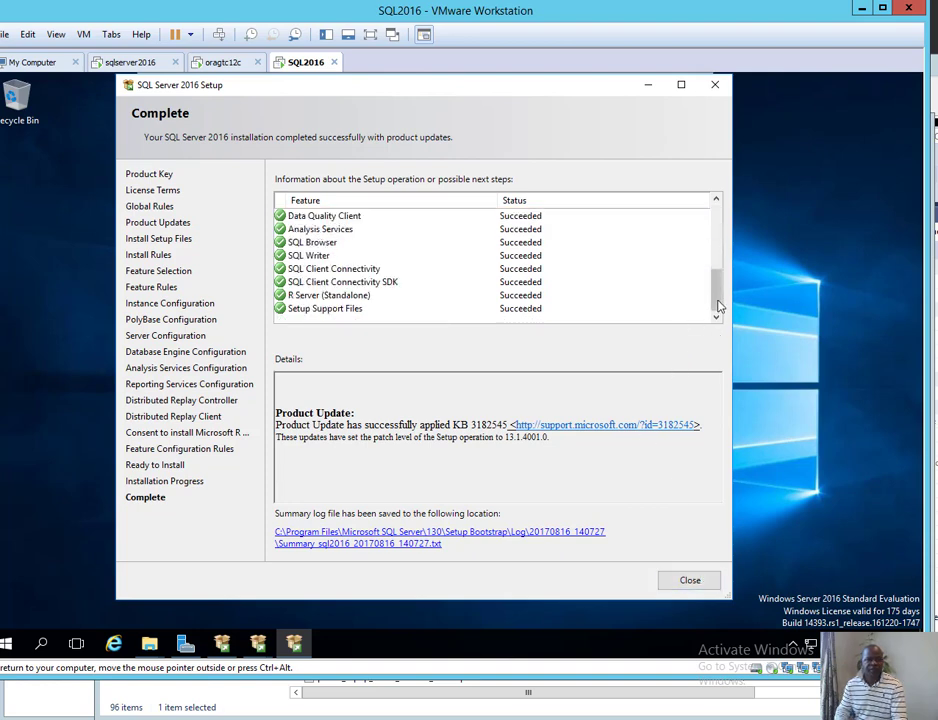
click(690, 581)
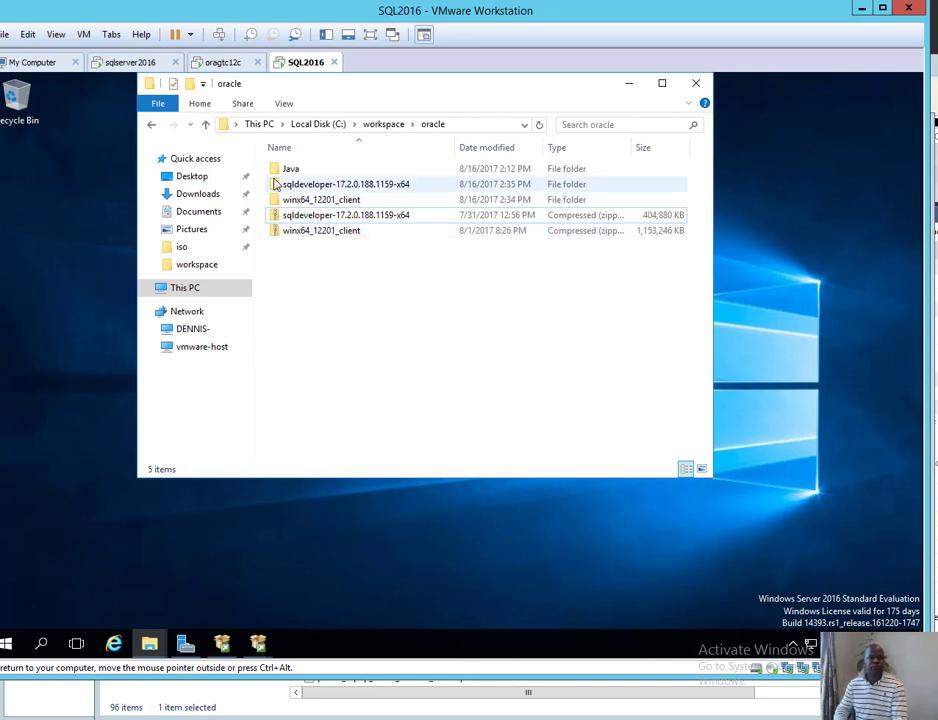
Run SSMS-Setup-ENU from C:\workspace\sqlserver2016 as administrator.
click(205, 124)
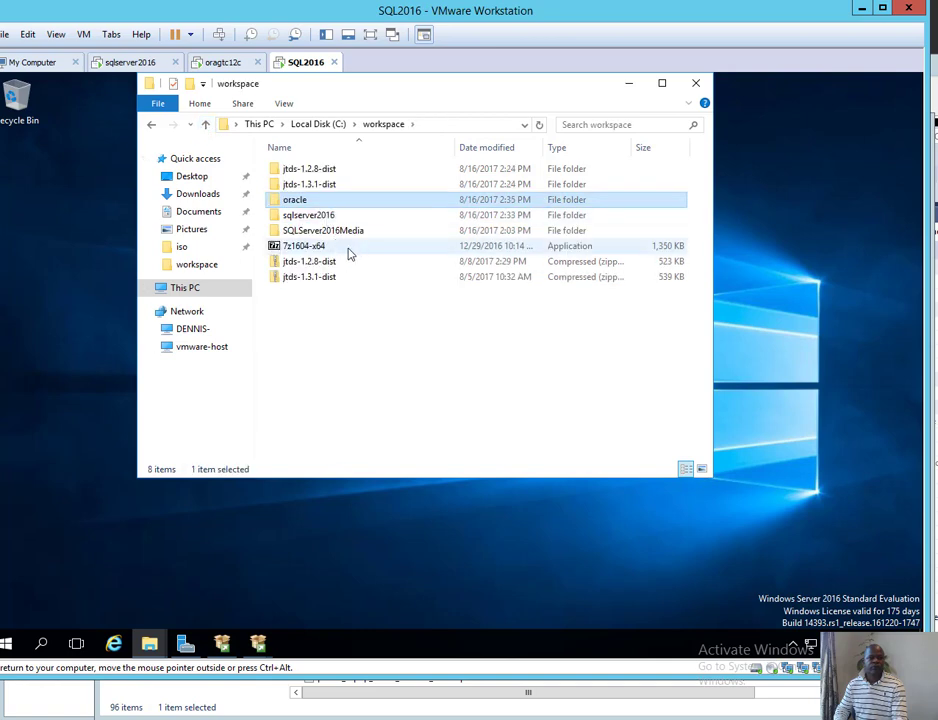
double_click(302, 216)
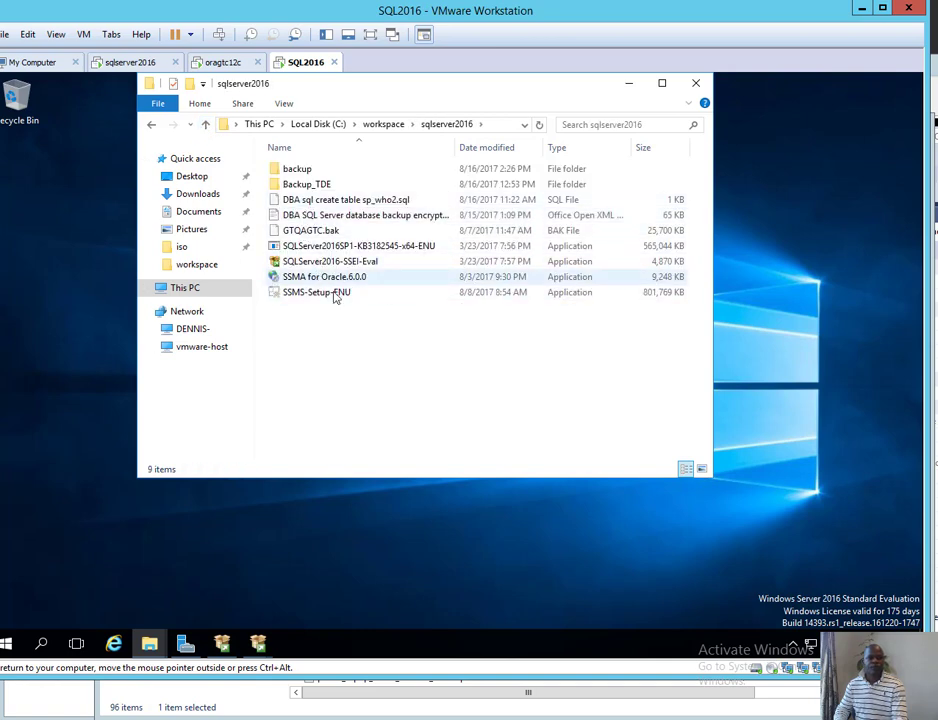
click(300, 297)
right_click(300, 297)
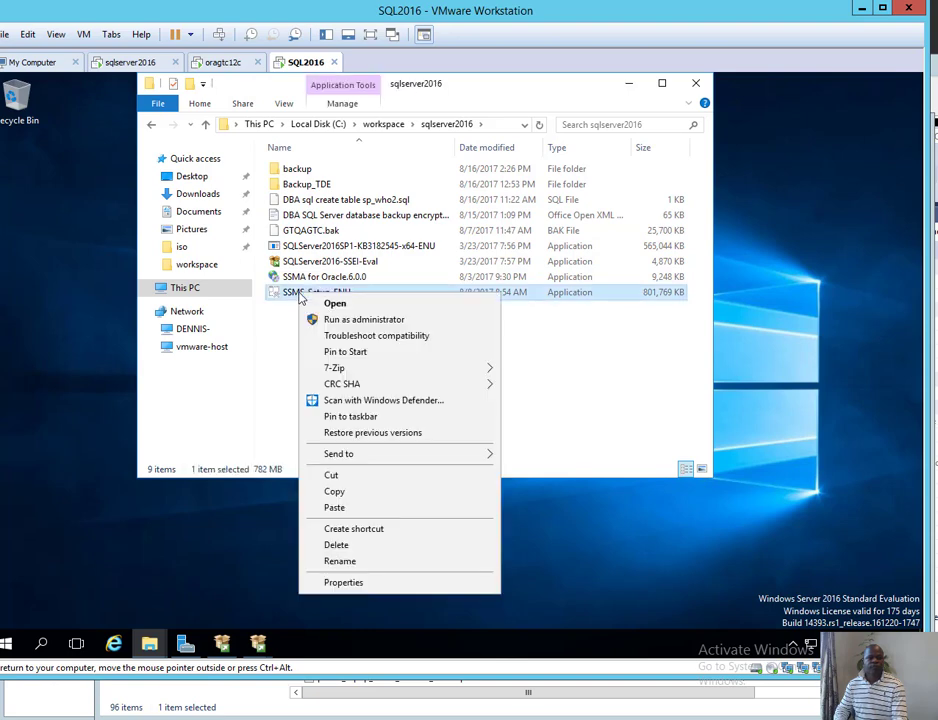
click(364, 320)
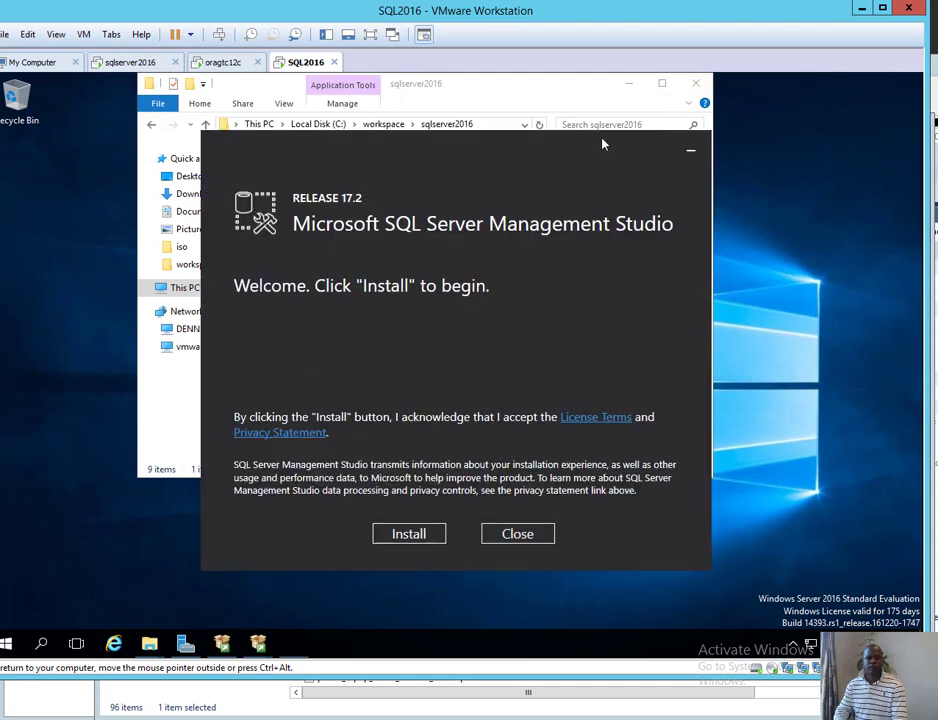
Minimize Explorer and start the Management Studio 17.2 installation from the welcome screen.
click(628, 84)
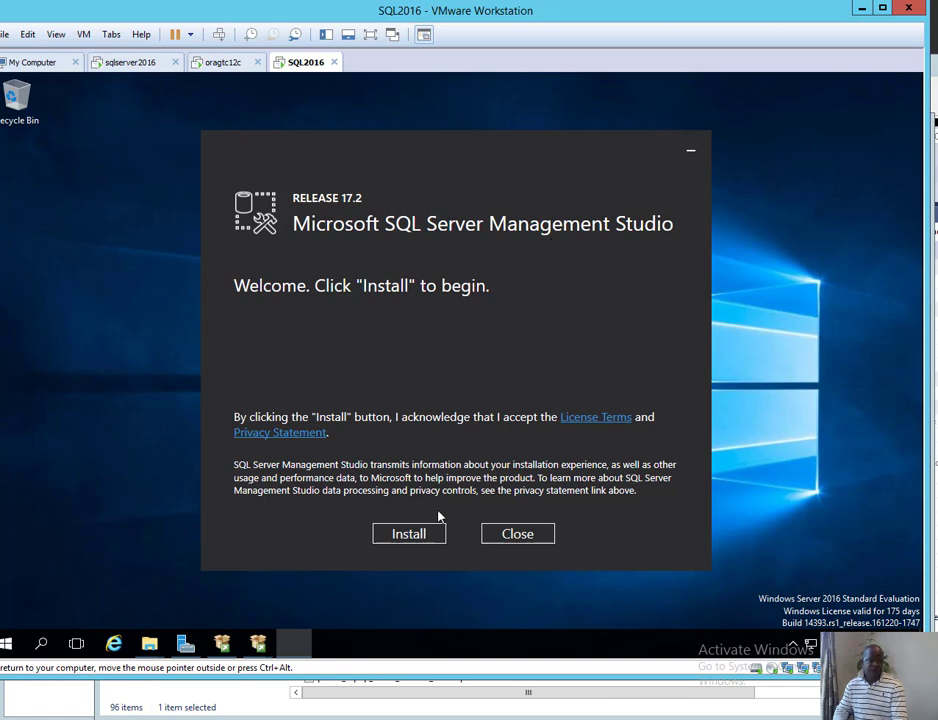
click(410, 533)
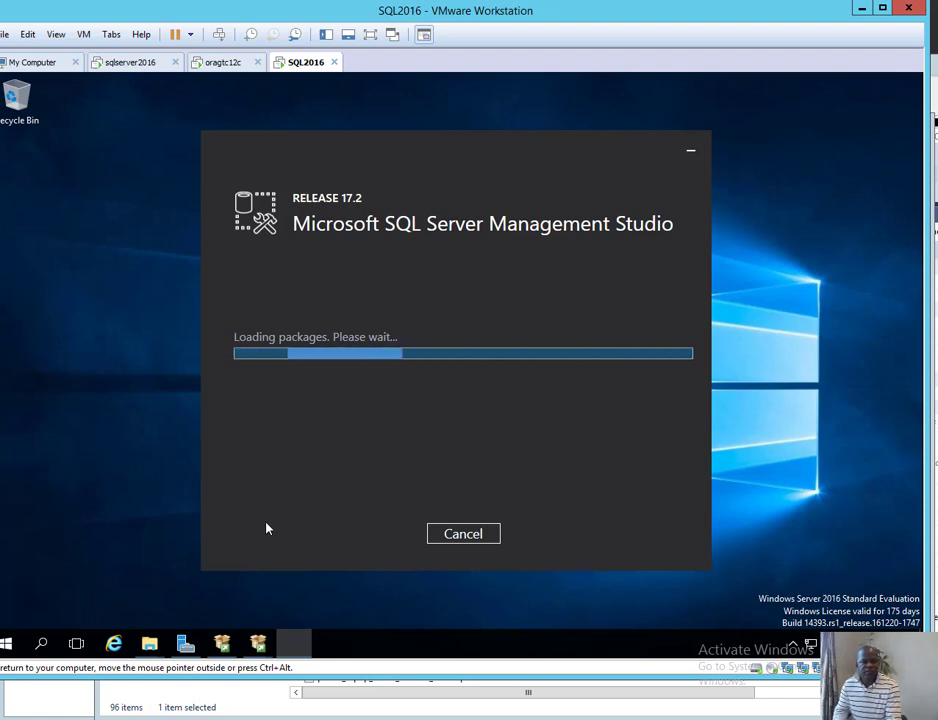
mouse_move(148, 646)
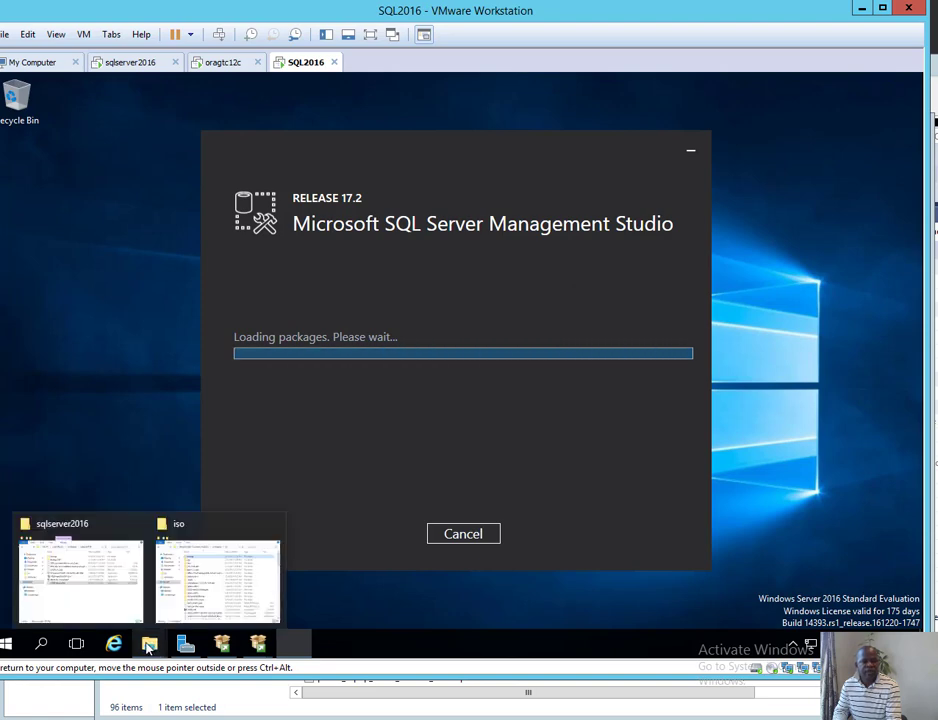
Open the folder workspace > oracle > winx64_12201_client > client in Explorer.
click(105, 571)
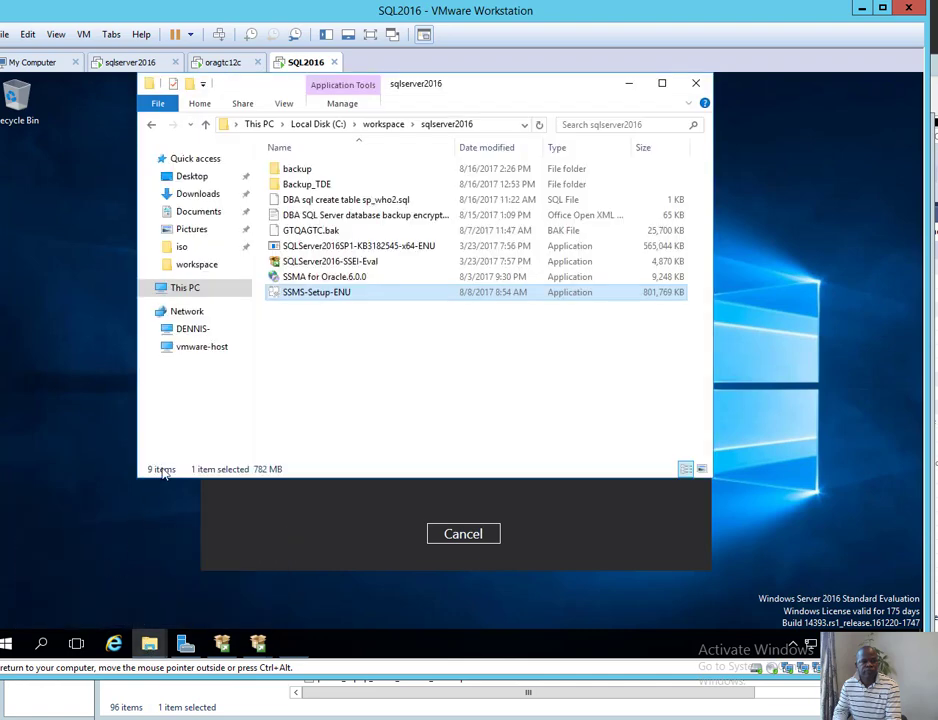
click(205, 124)
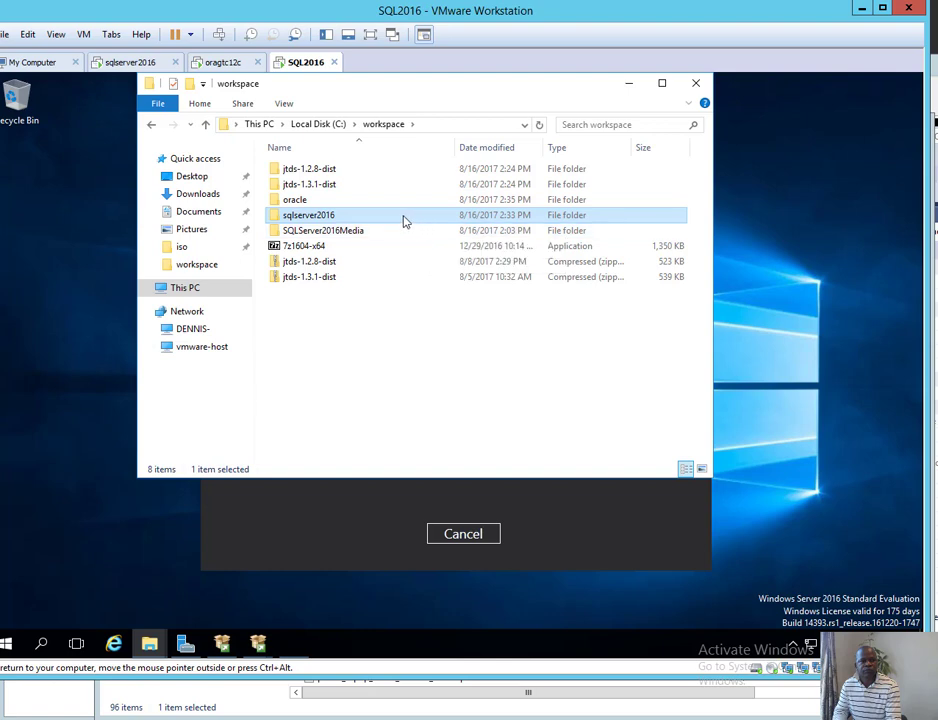
double_click(296, 200)
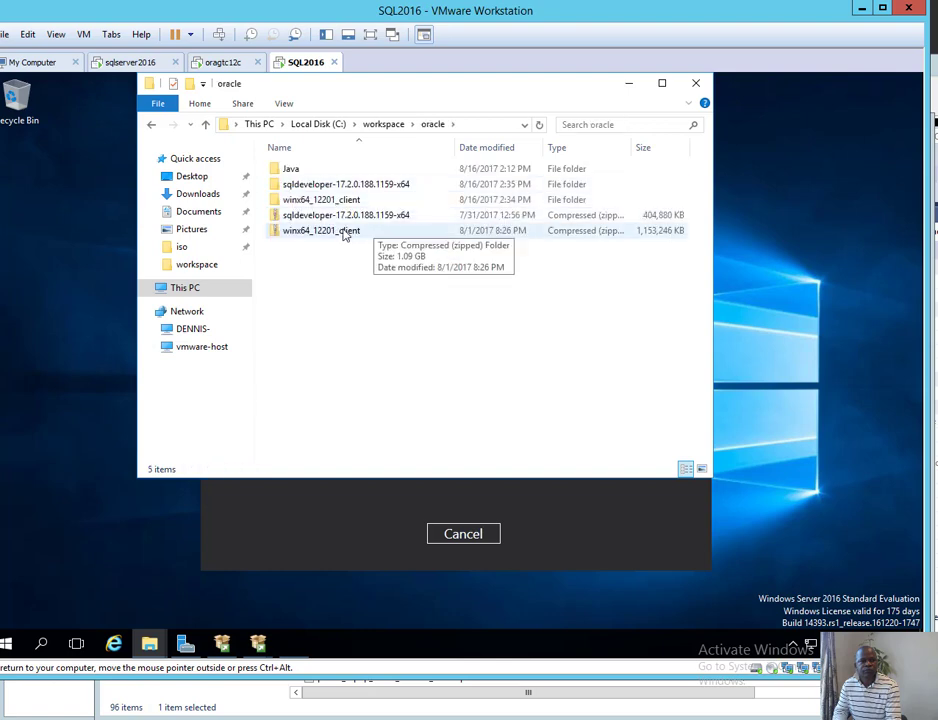
double_click(314, 202)
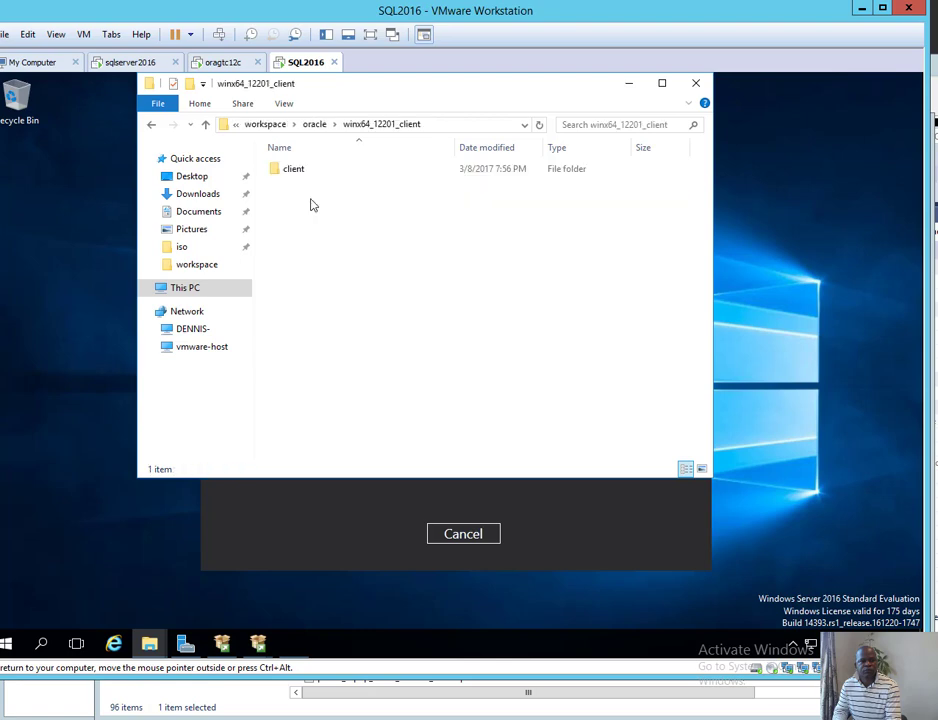
click(280, 176)
double_click(279, 177)
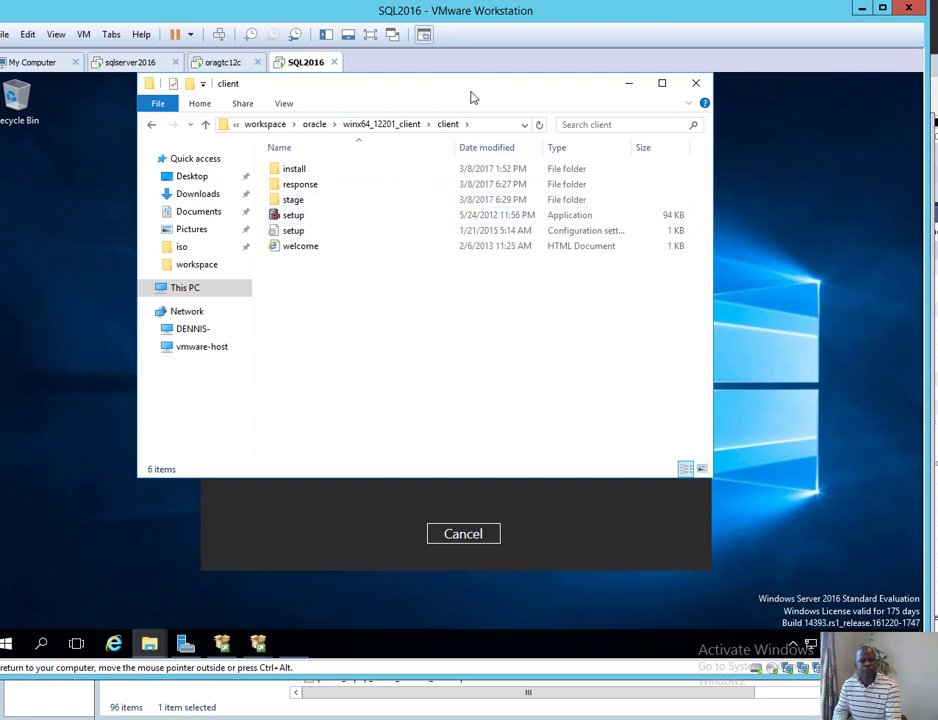
Move and shrink the Explorer window, then minimize the Management Studio installer.
drag(478, 90, 369, 93)
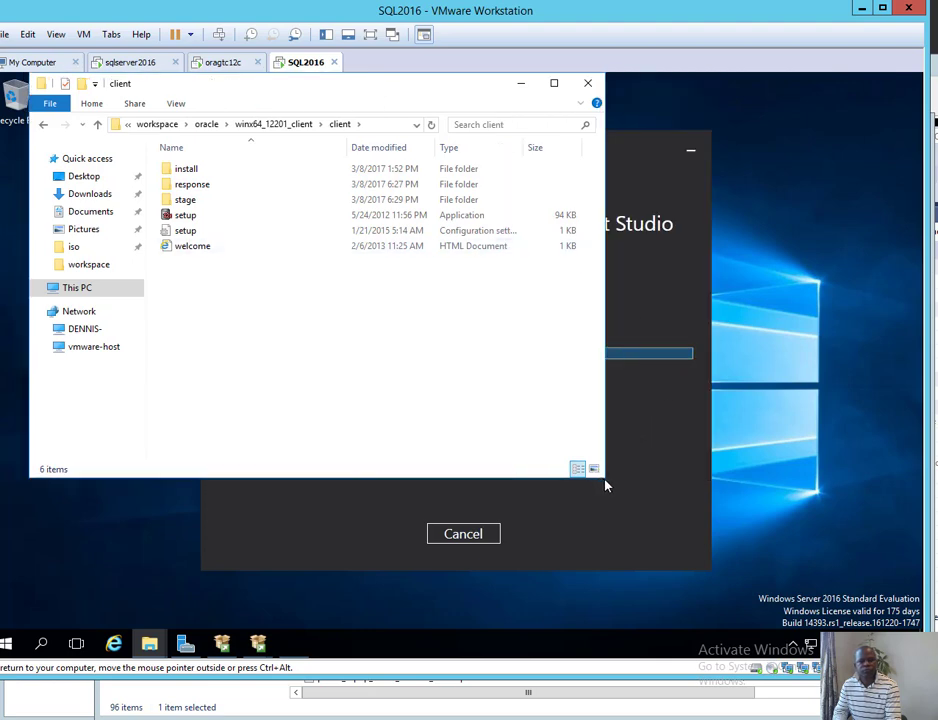
drag(598, 474, 390, 337)
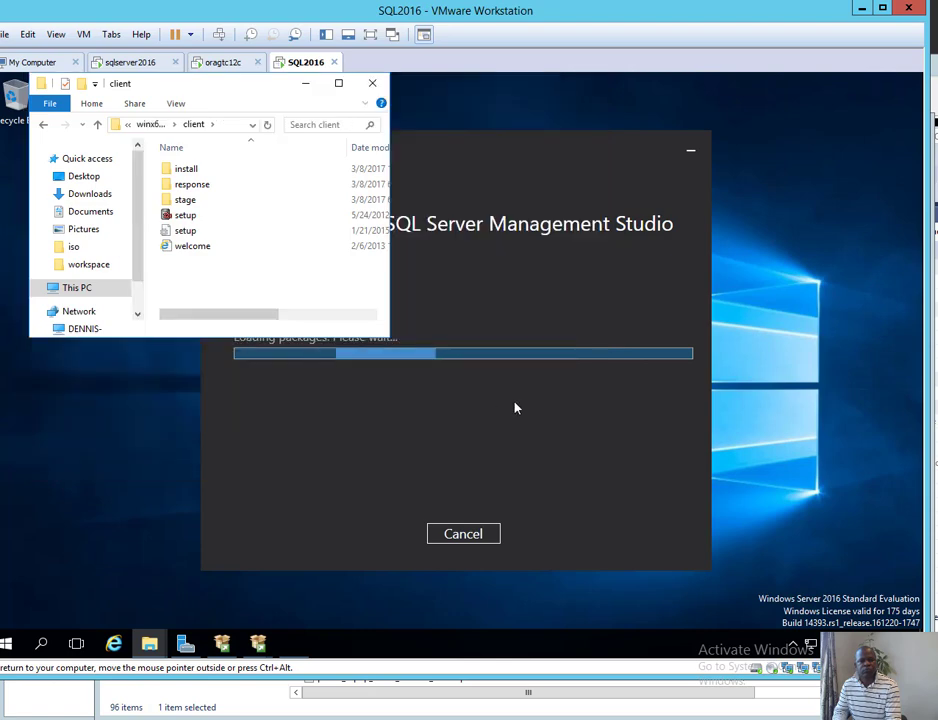
click(612, 462)
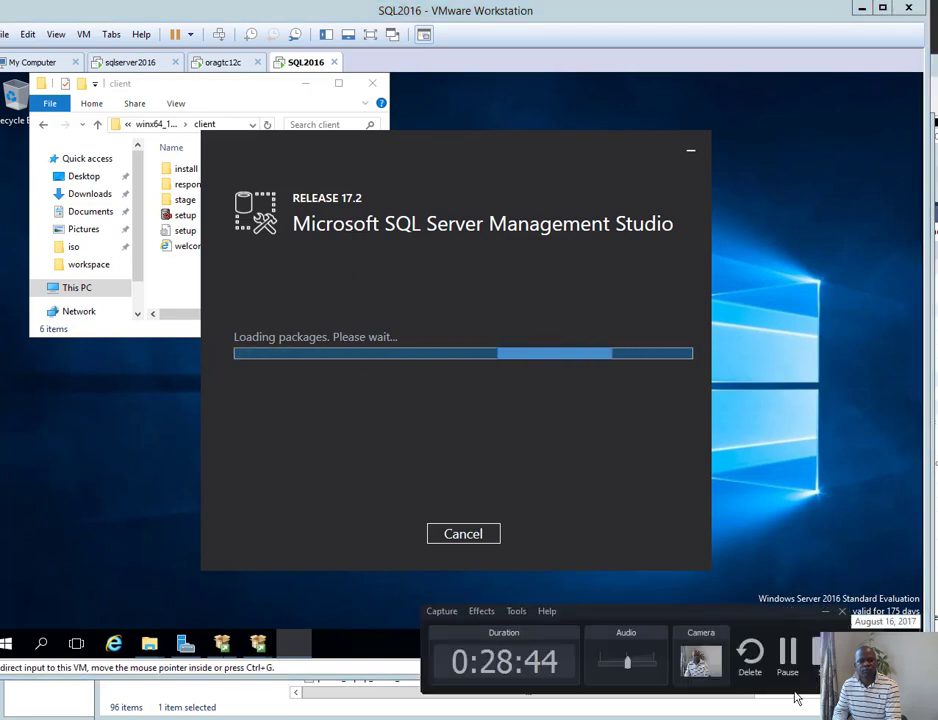
click(788, 655)
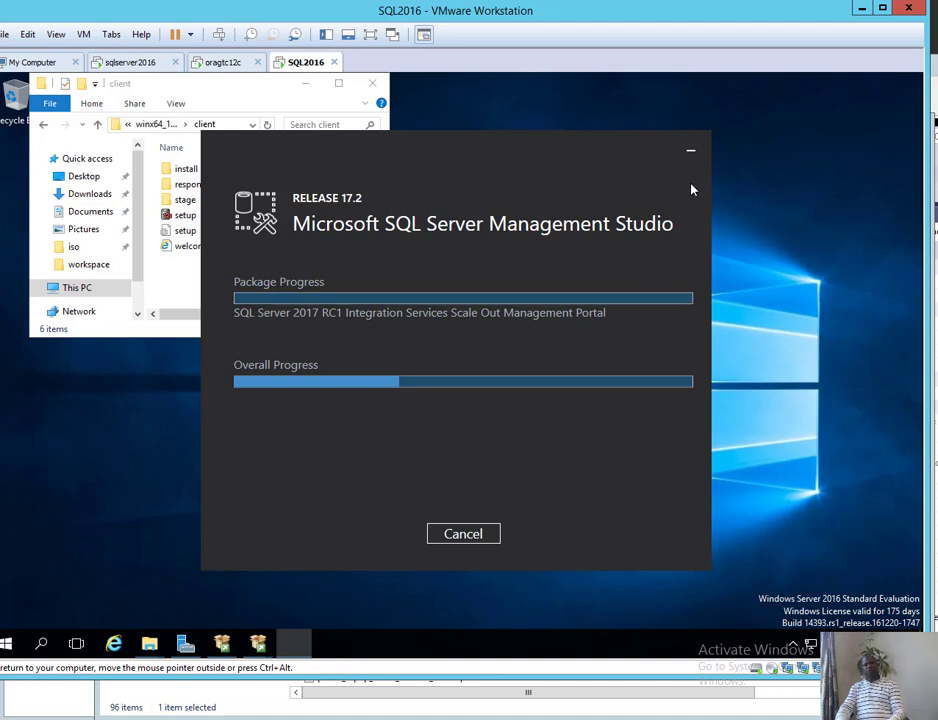
click(690, 151)
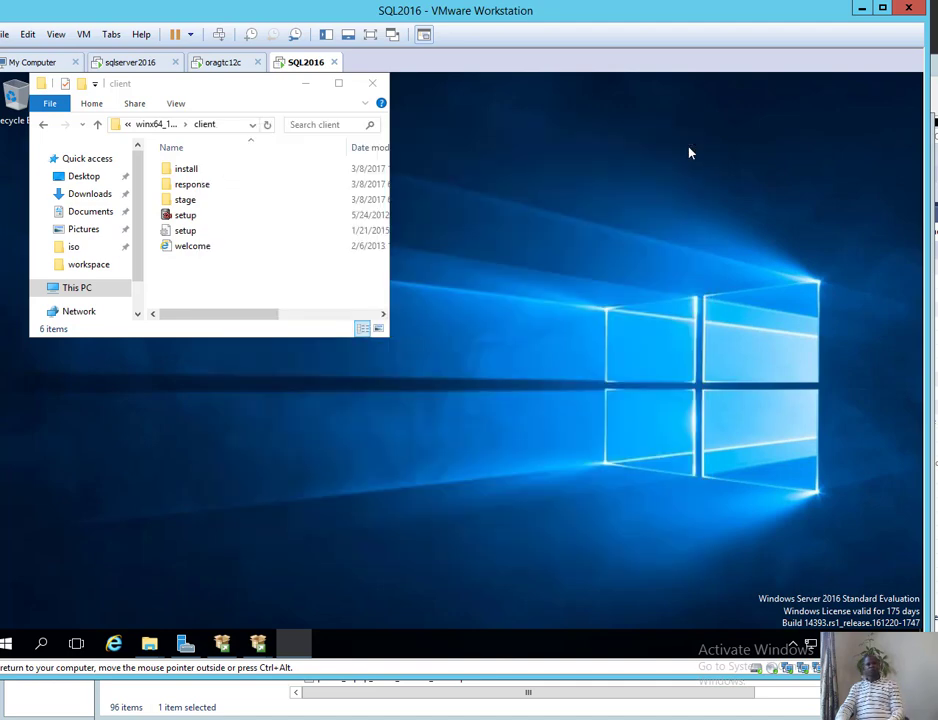
Run the Oracle client setup as administrator and reposition and narrow its console window.
right_click(187, 221)
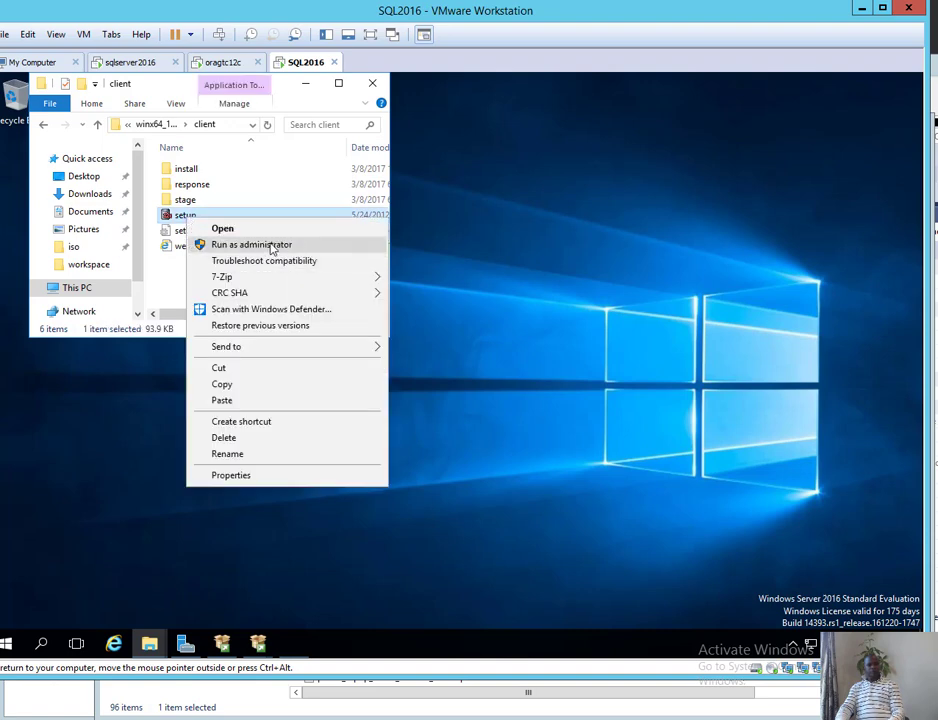
click(271, 246)
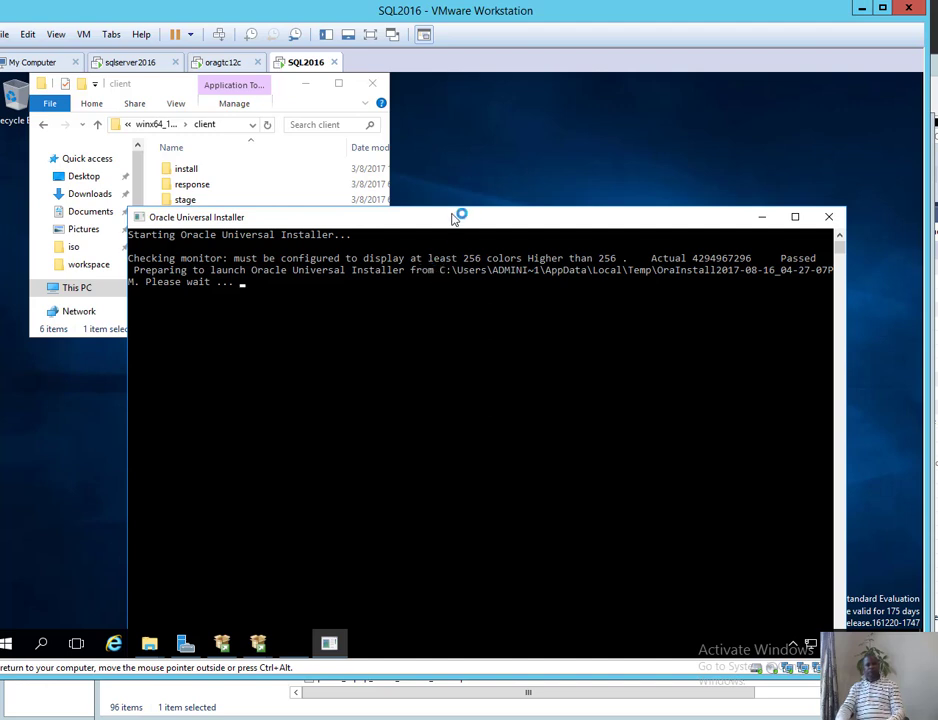
drag(452, 216, 445, 143)
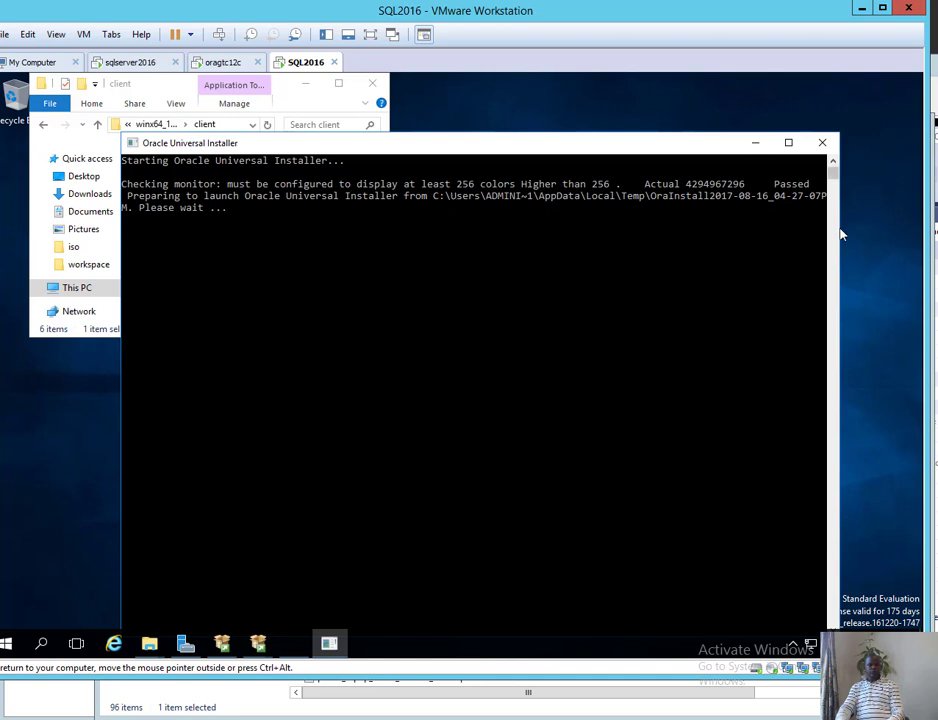
drag(838, 234, 540, 239)
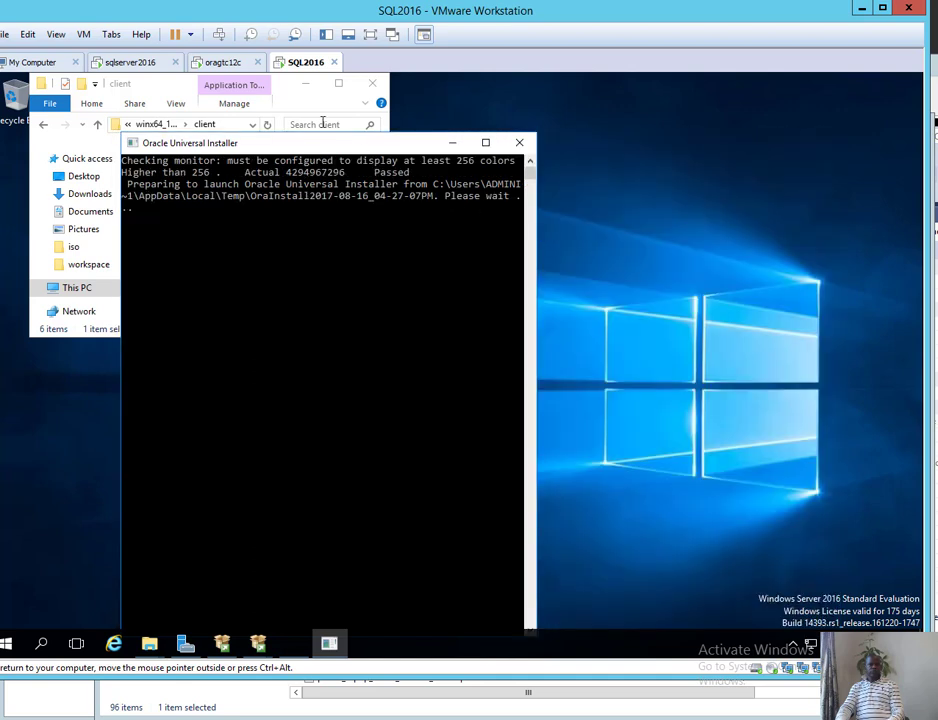
Make the installer console shorter and minimize the client folder window.
click(306, 84)
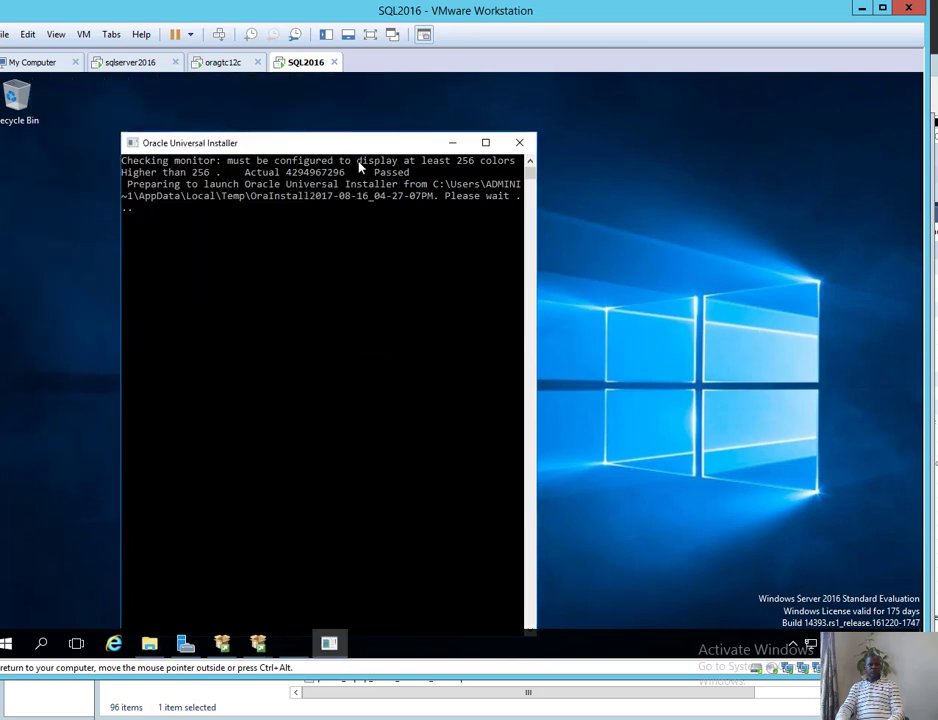
drag(370, 132, 299, 114)
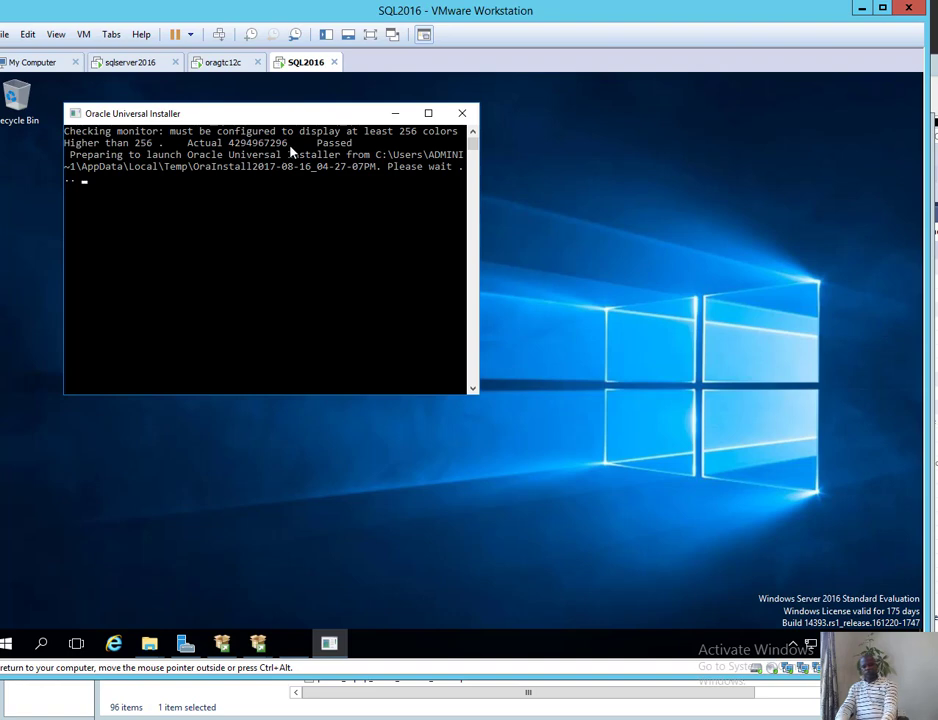
key(alt+Tab)
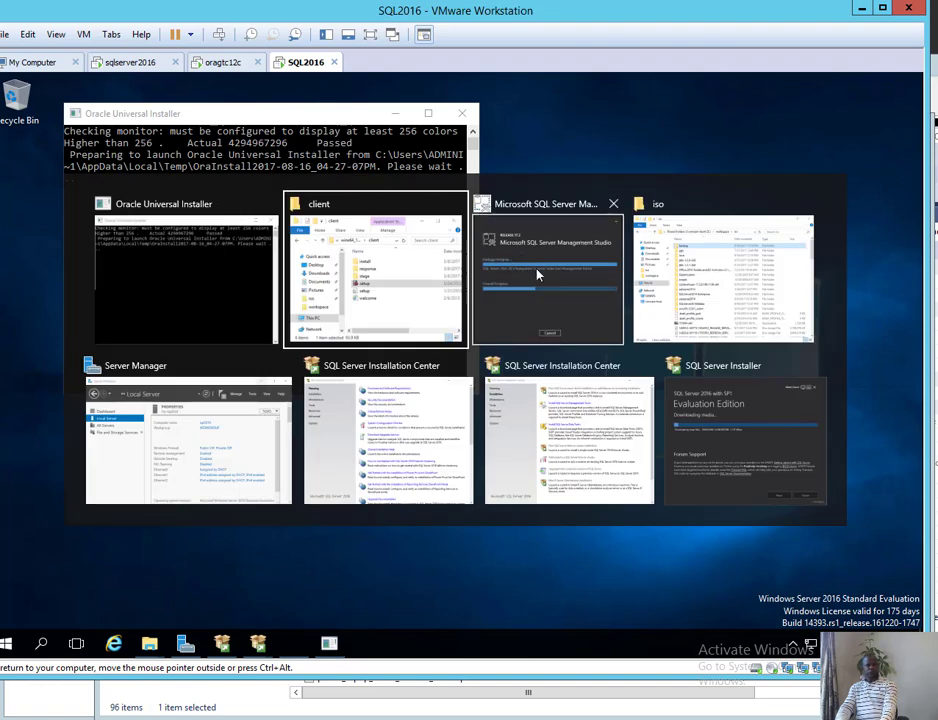
key(Return)
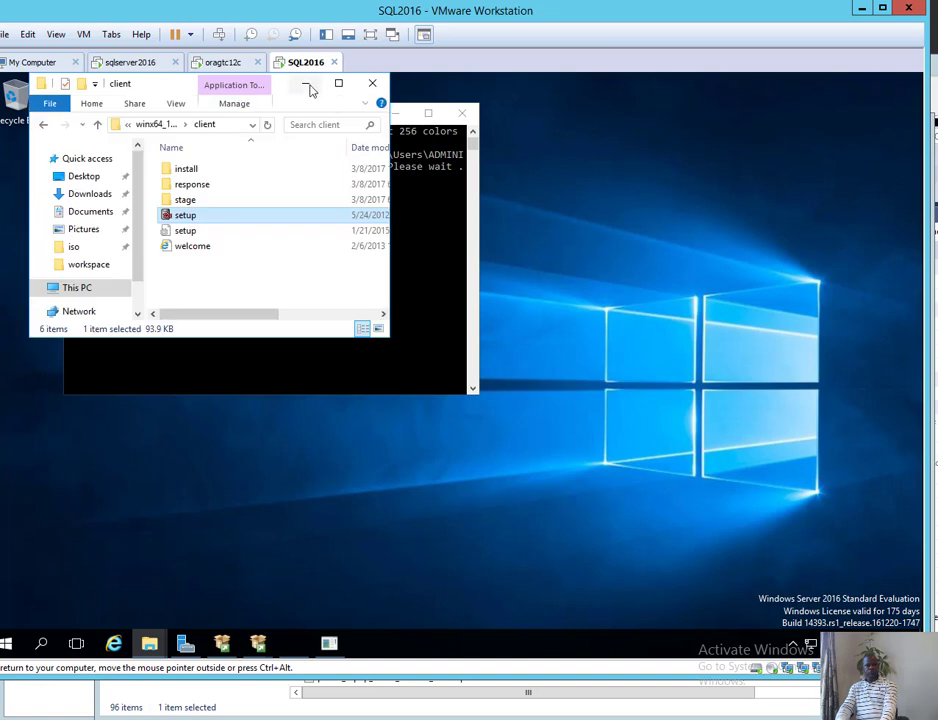
click(306, 88)
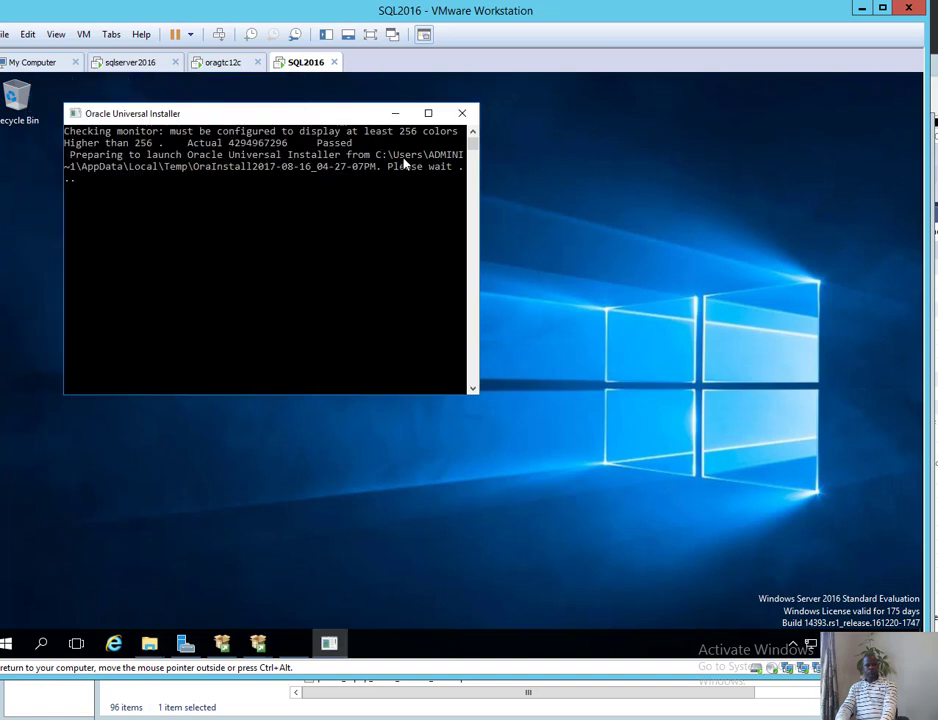
Cycle through the open windows to bring forward the SQL Server installer showing Download successful!
key(alt+Tab)
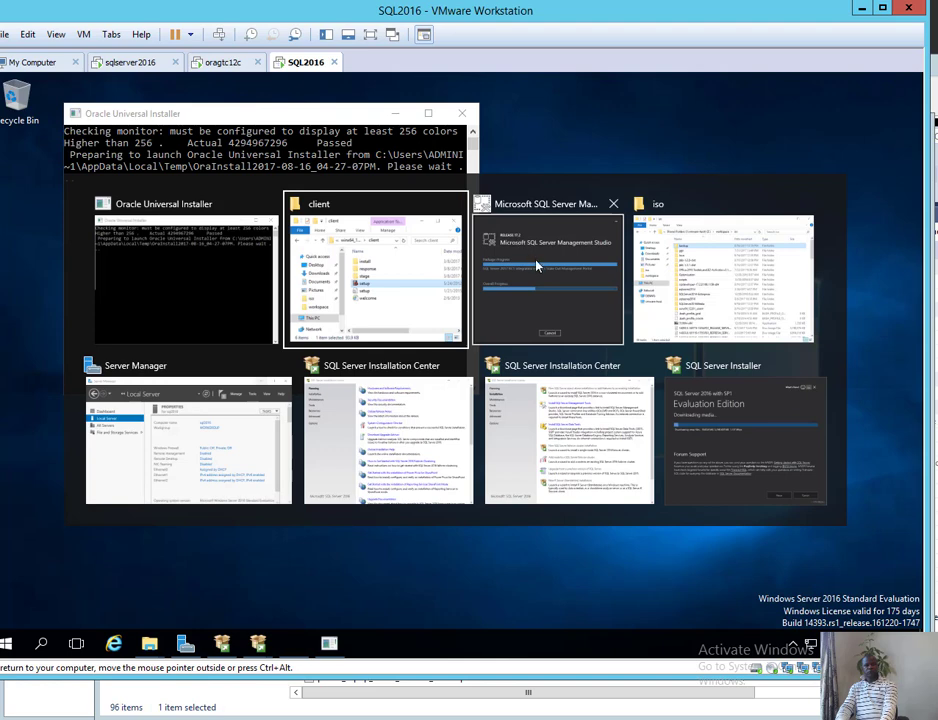
key(alt+Tab)
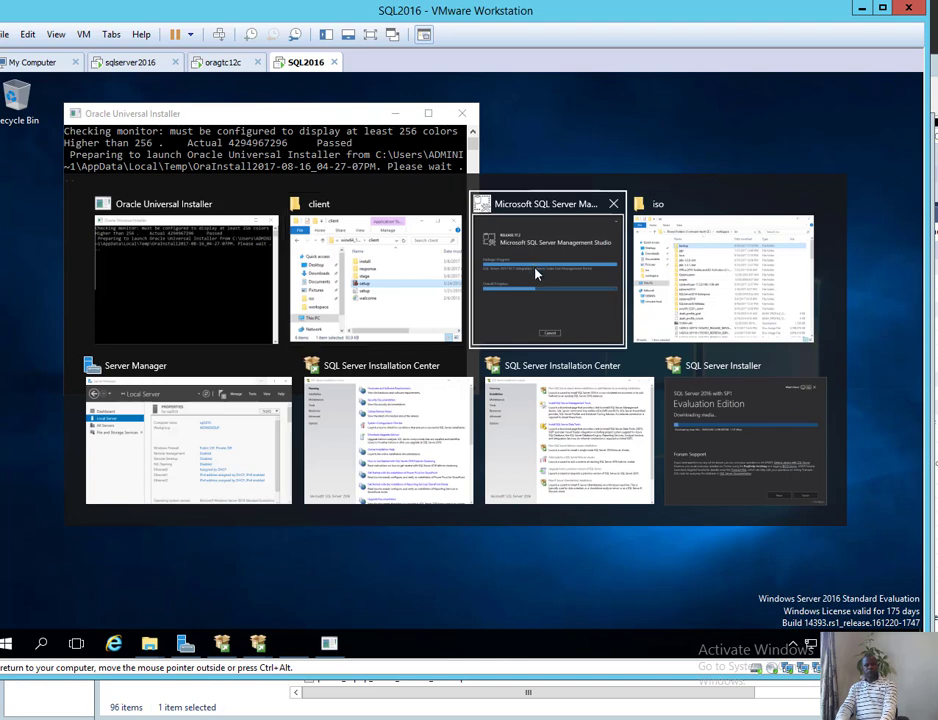
click(537, 273)
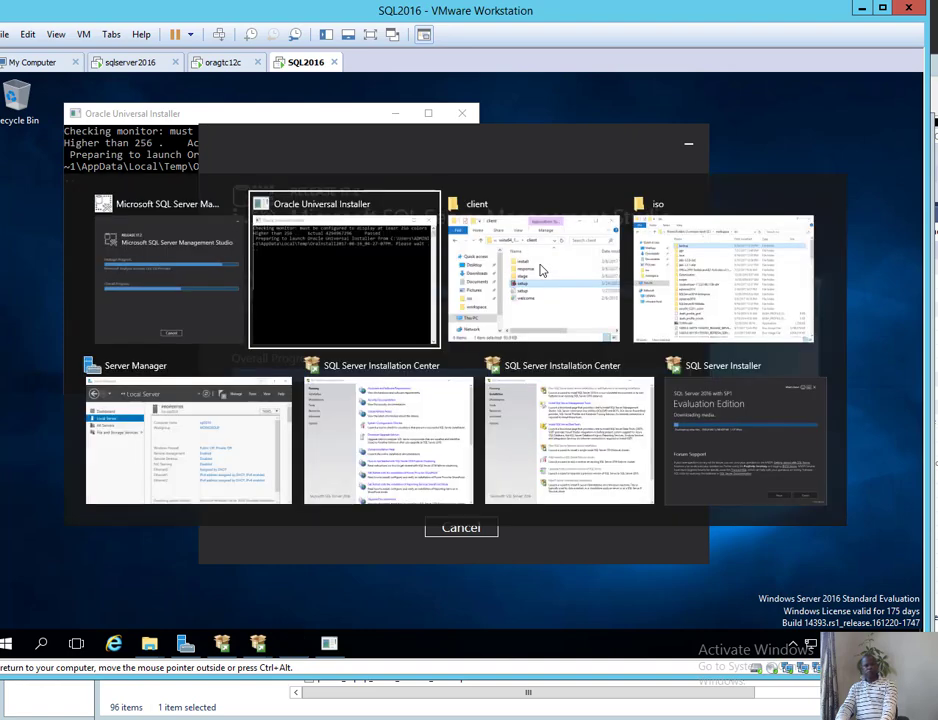
key(alt+Tab)
key(alt+Tab)
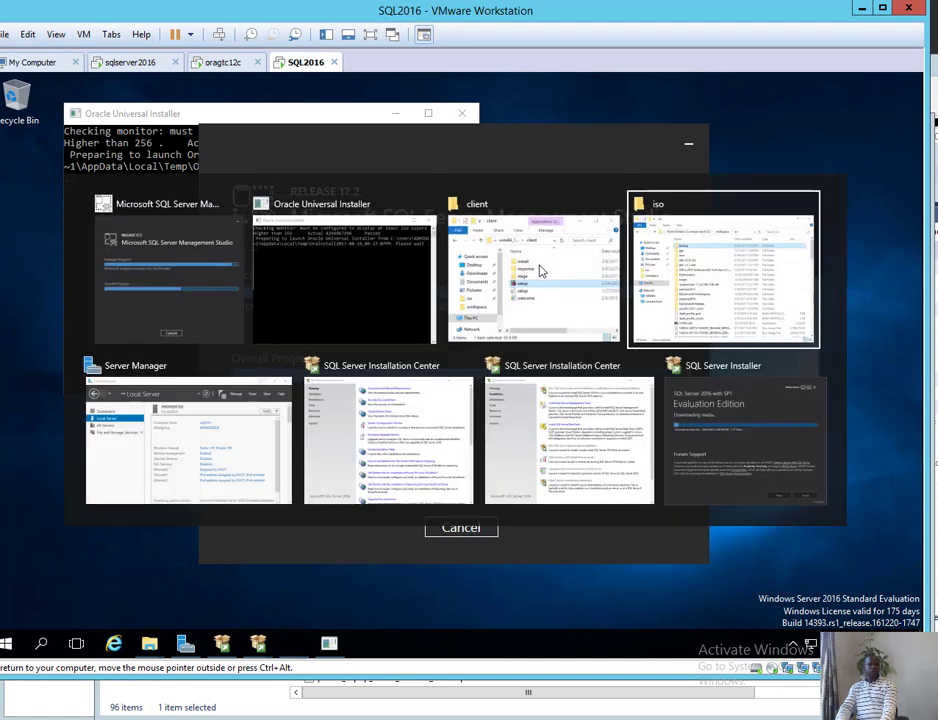
key(alt+Tab)
key(alt+Tab)
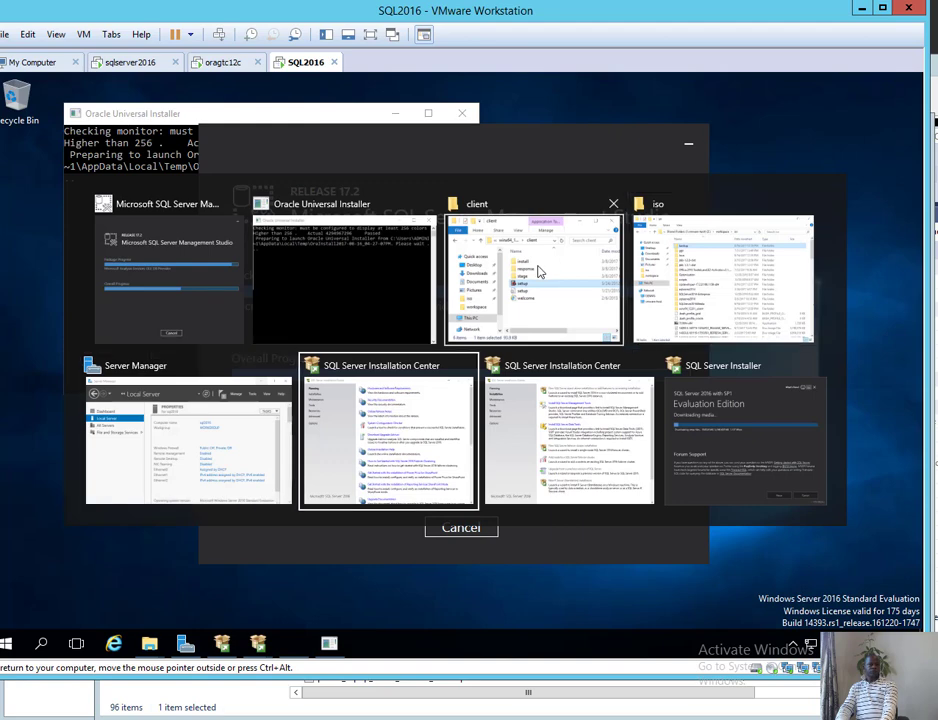
key(alt+Tab)
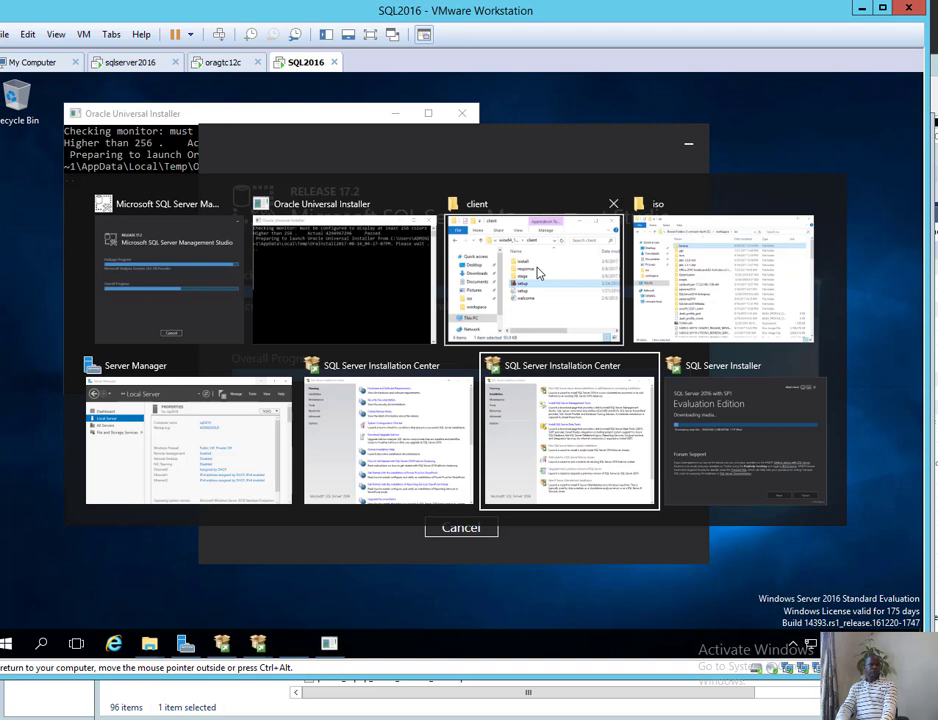
key(alt+Tab)
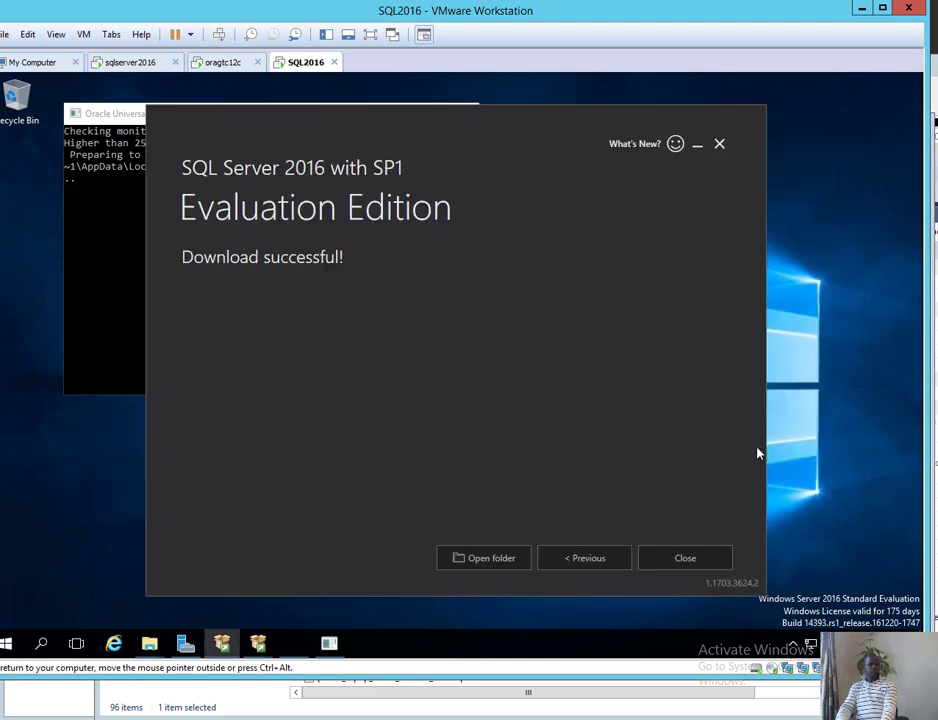
Exit the SQL Server installer, confirming, and close both SQL Server Installation Center windows.
click(693, 559)
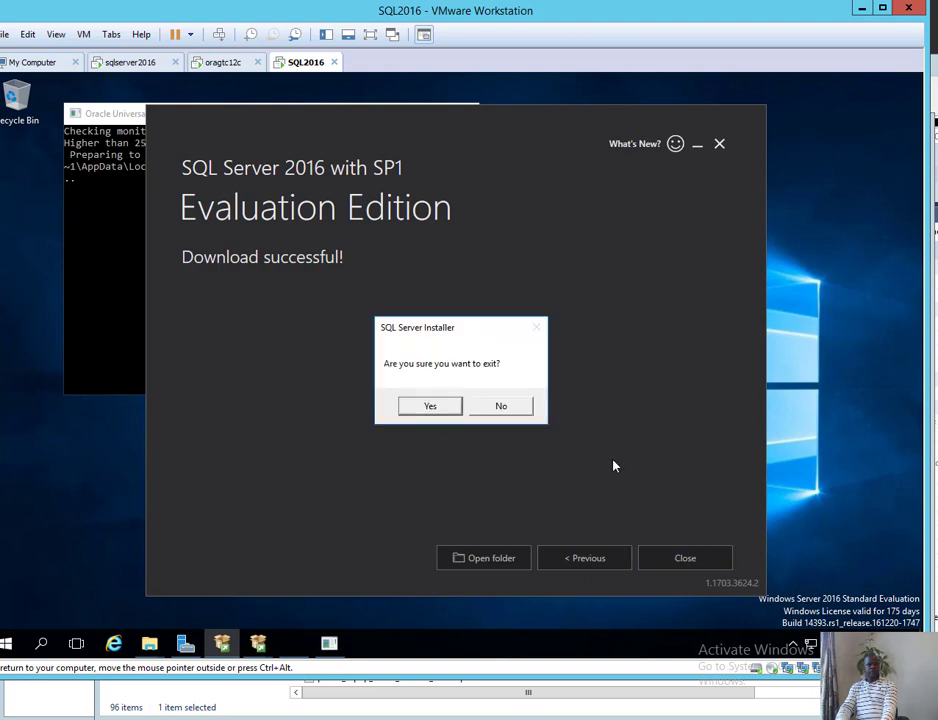
click(432, 406)
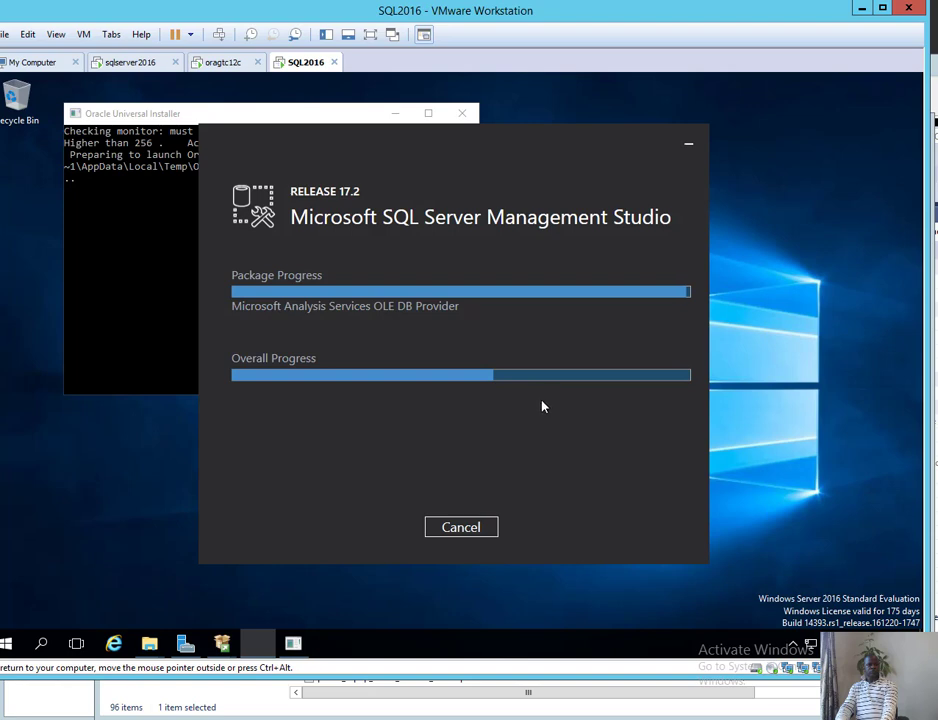
key(alt+Tab)
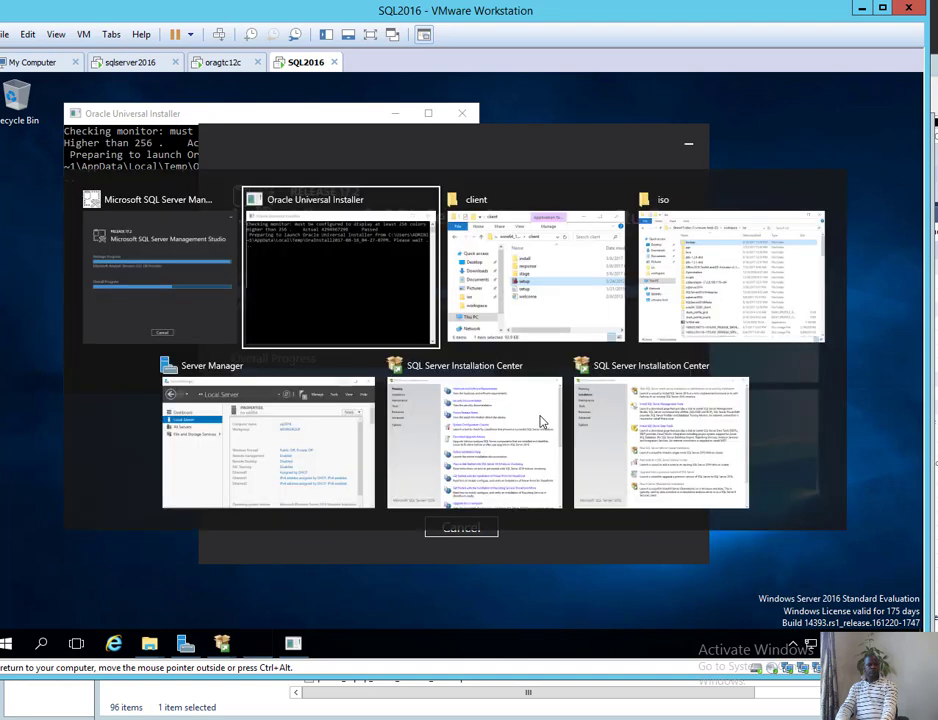
key(alt+Tab)
key(alt+Tab)
key(alt+Tab)
key(alt+Tab)
key(alt+Tab)
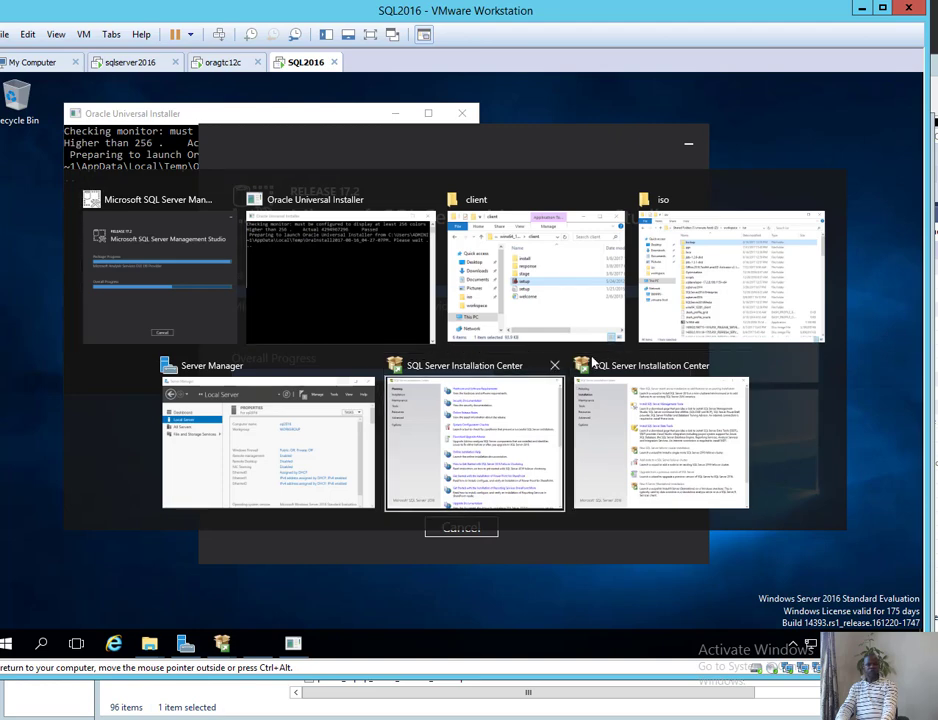
click(540, 422)
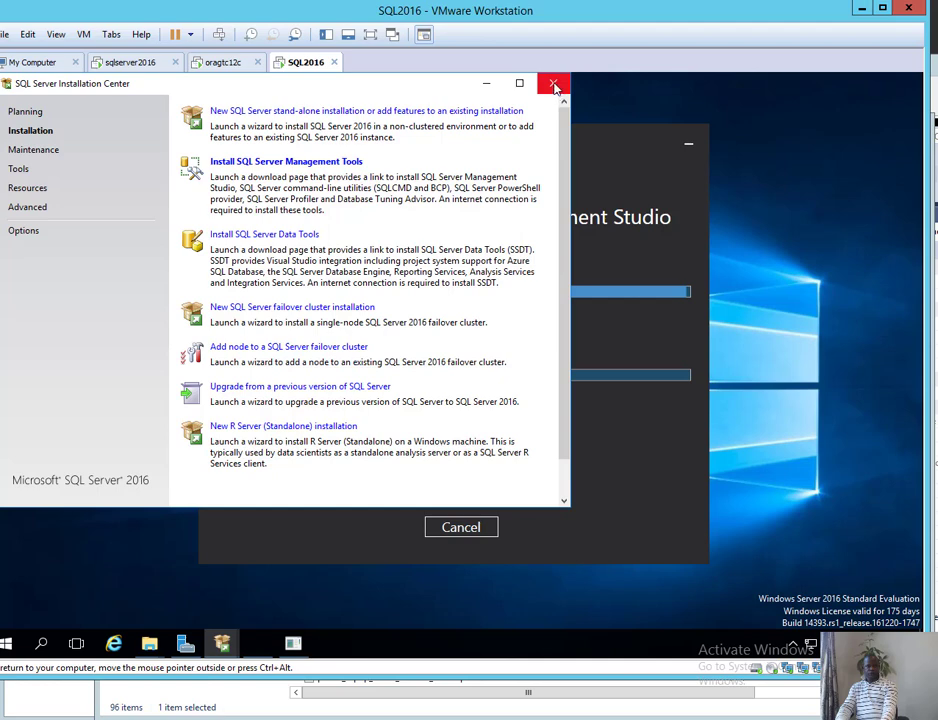
click(556, 88)
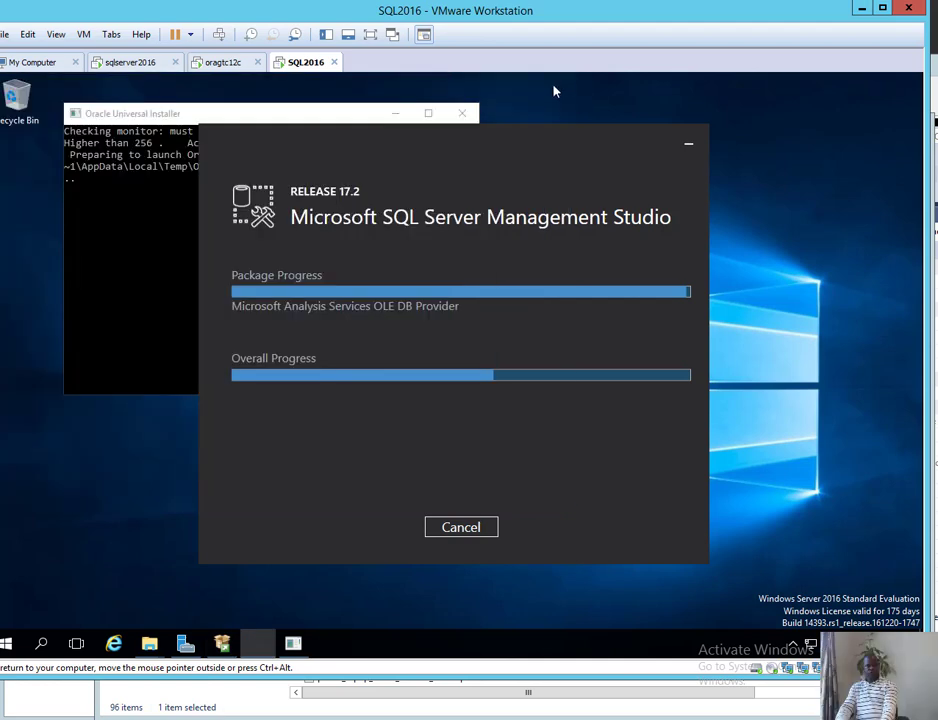
key(alt+Tab)
key(alt+Tab)
key(alt+Tab)
key(alt+Tab)
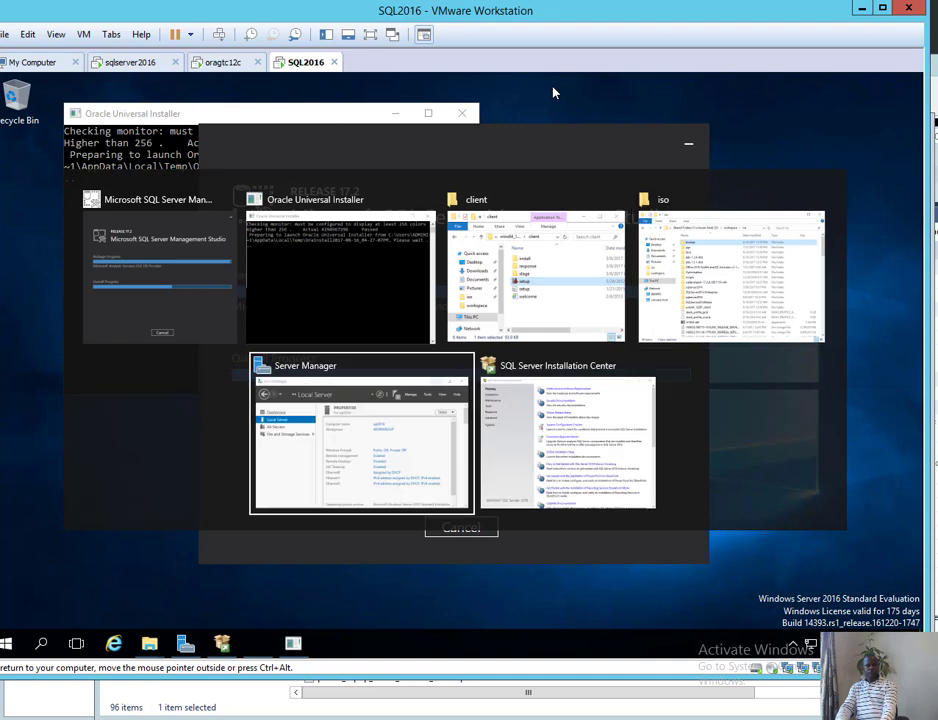
key(alt+Tab)
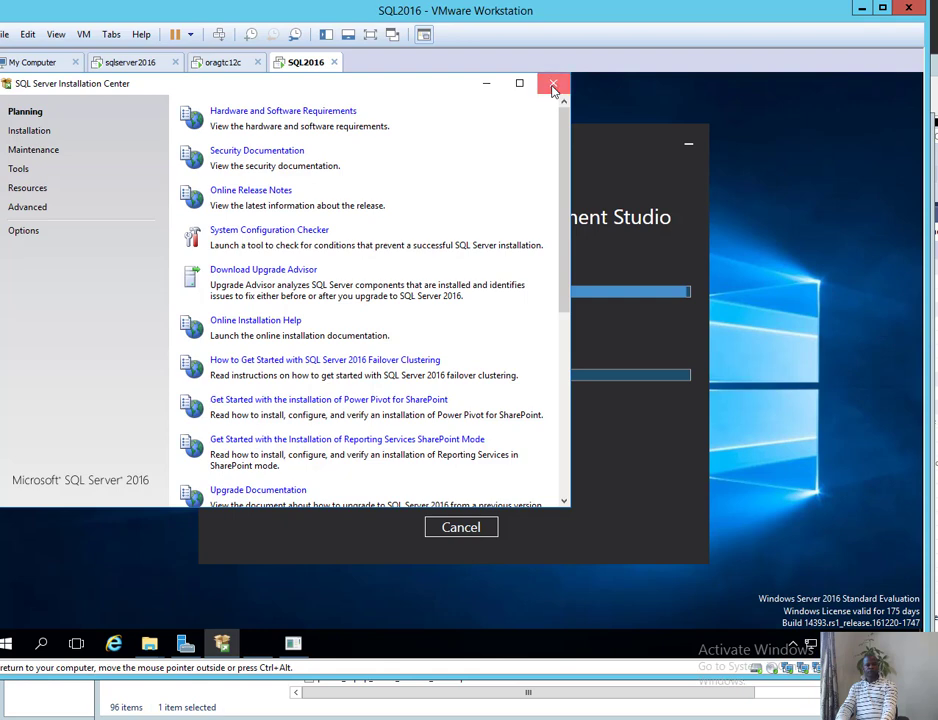
click(553, 83)
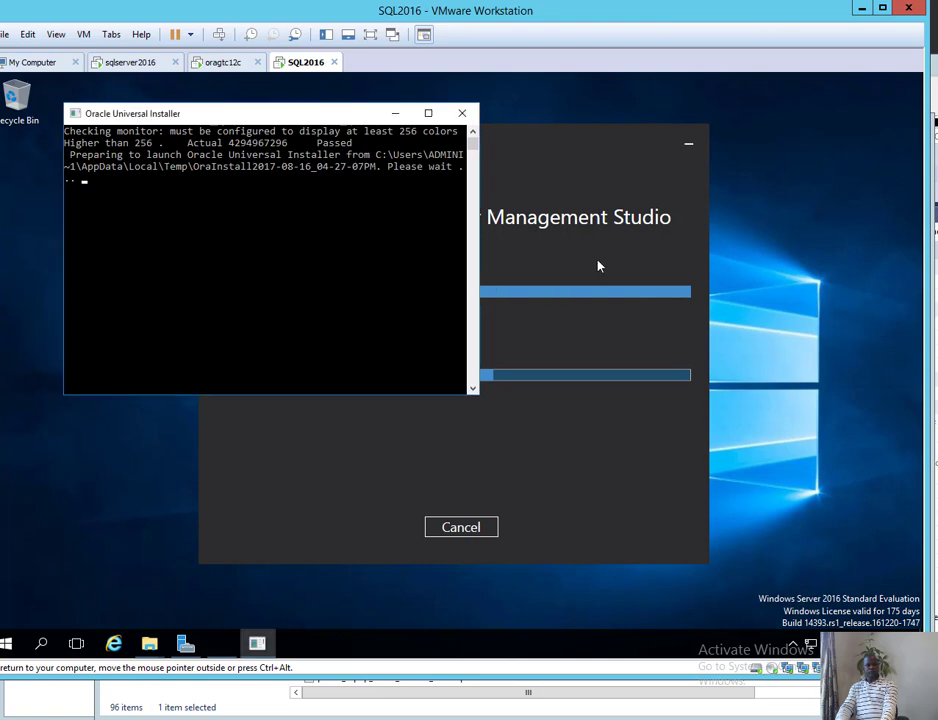
Close the client and iso folder windows.
click(598, 266)
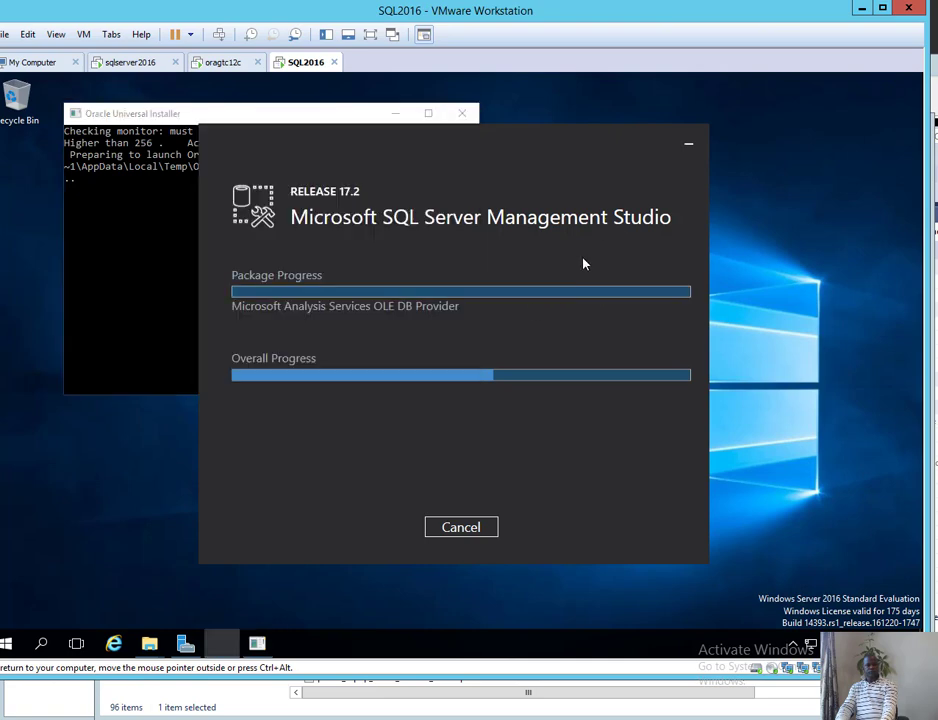
key(alt+Tab)
key(alt+Tab)
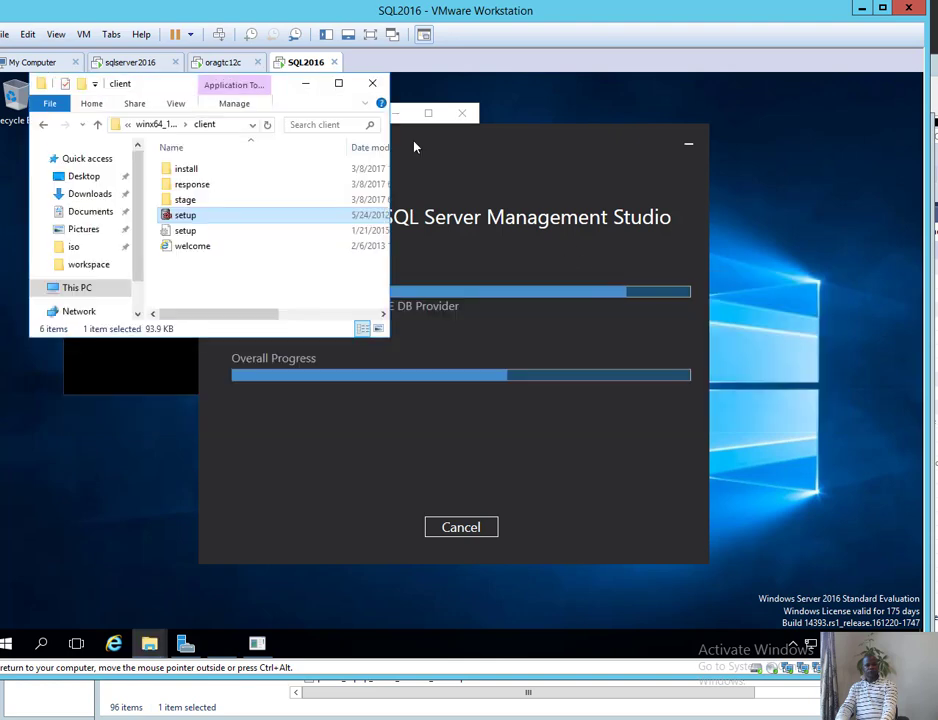
click(371, 85)
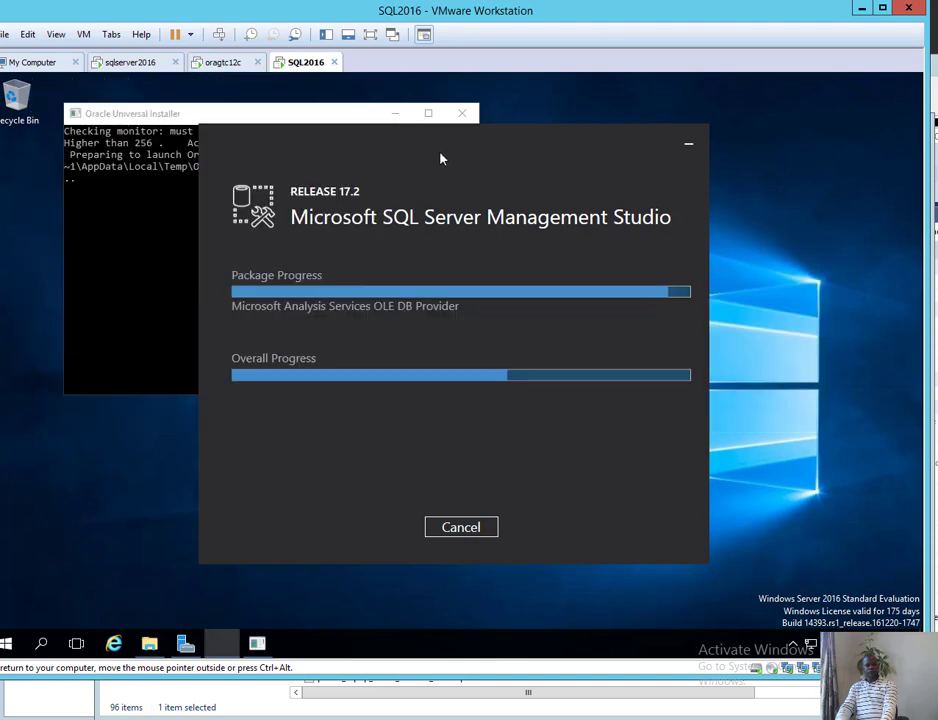
key(alt+Tab)
key(alt+Tab)
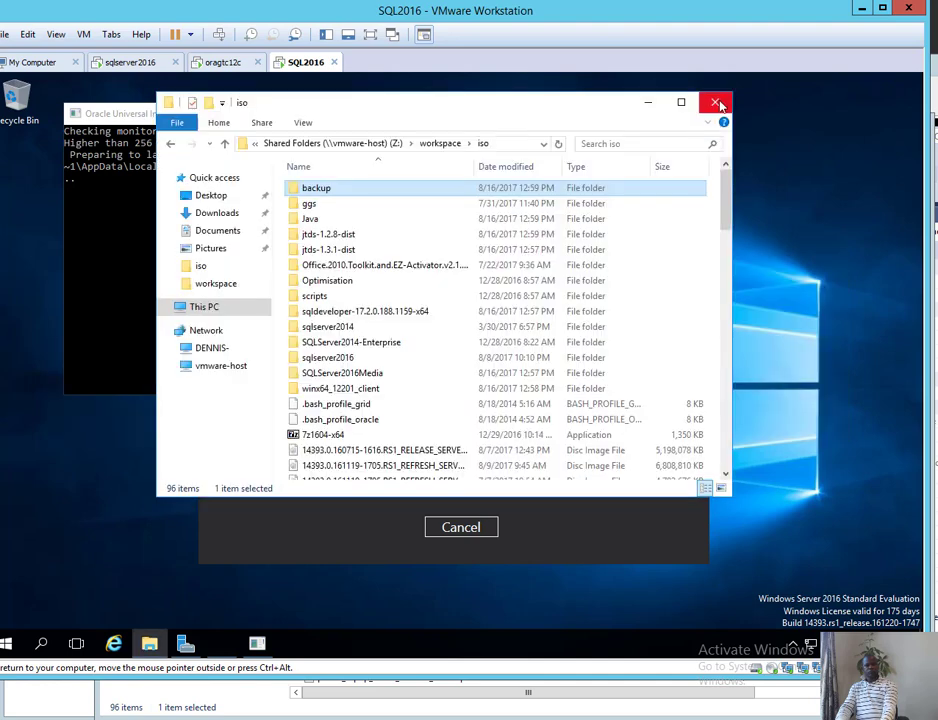
click(718, 105)
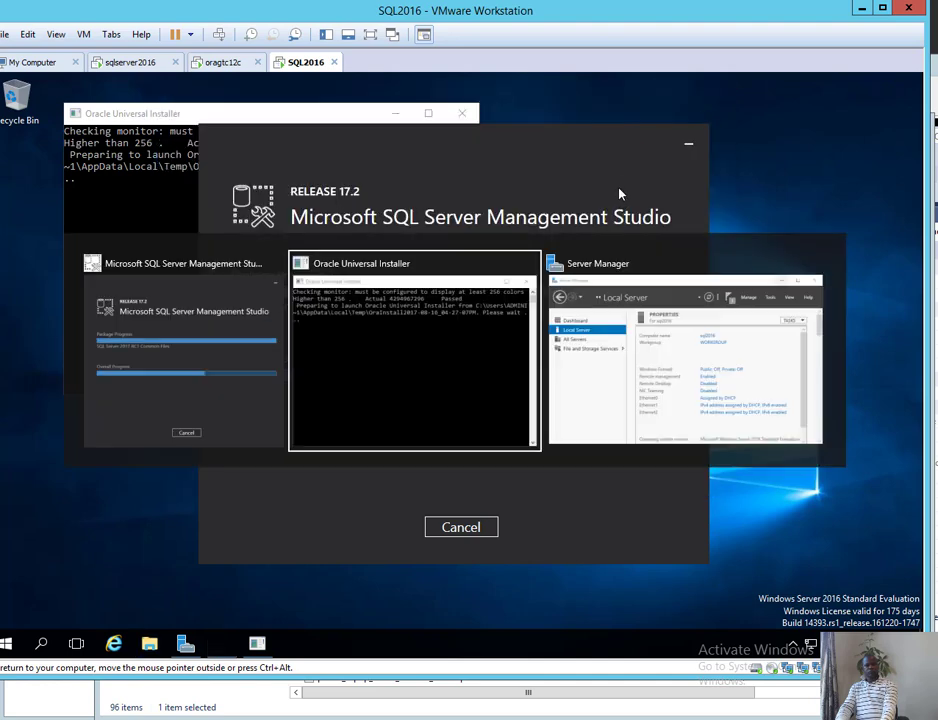
Switch to the Oracle Universal Installer console and move it aside while the client installer loads.
key(alt+Tab)
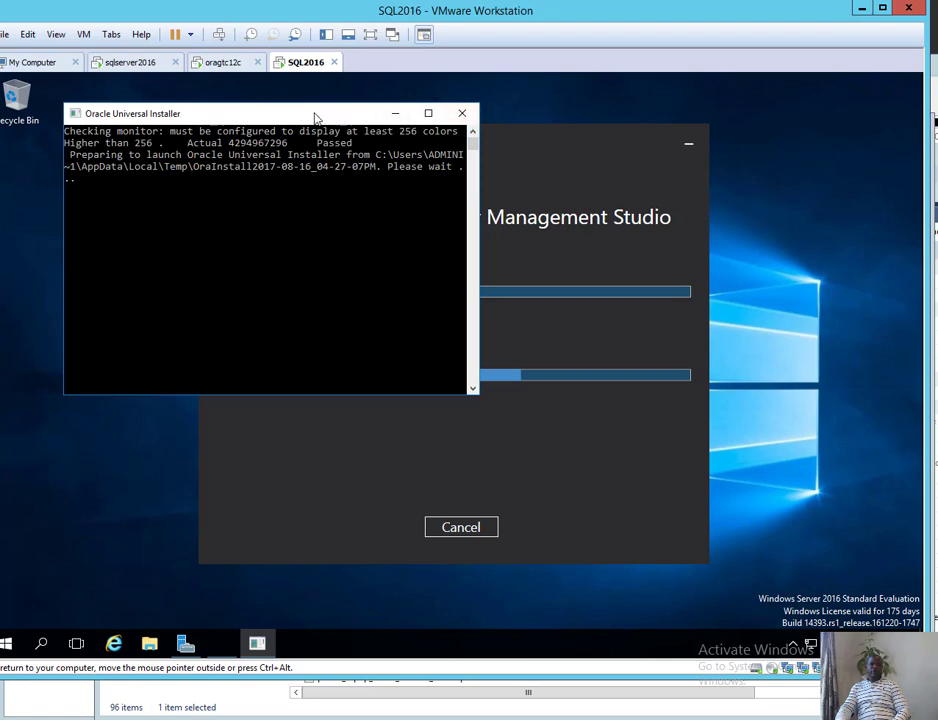
drag(314, 118, 286, 105)
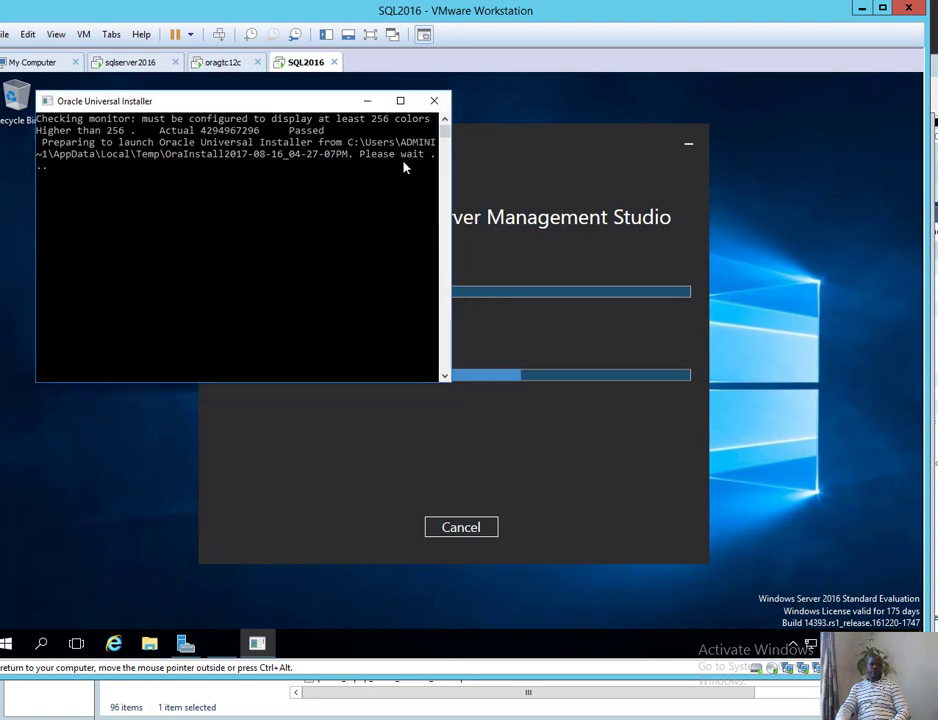
click(504, 156)
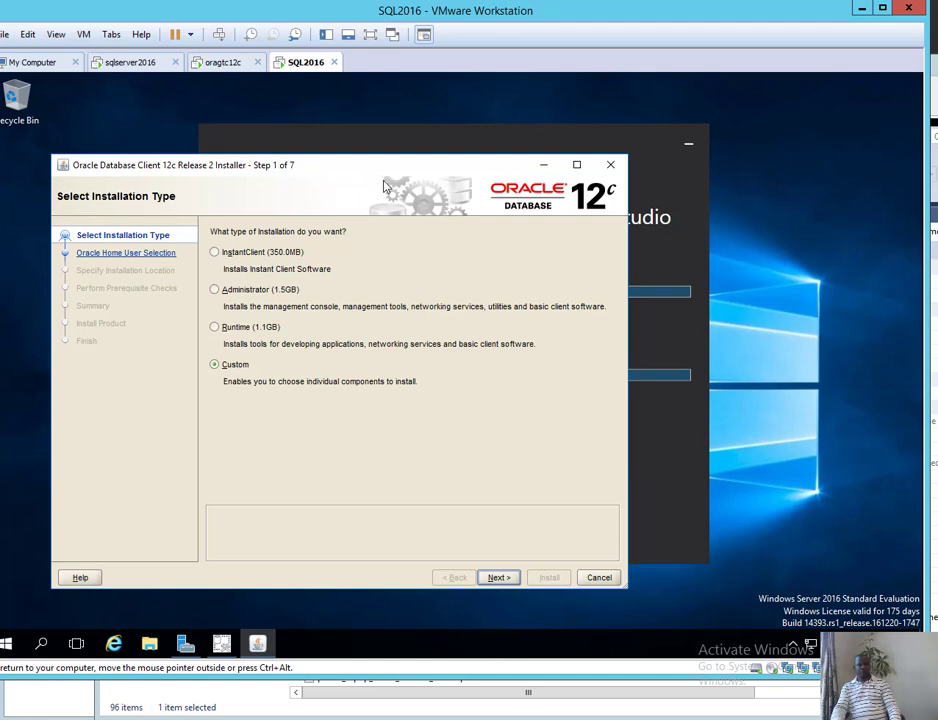
Keep Custom installation type and advance to Specify Oracle Home User, arranging the installer and SSMS windows.
click(699, 241)
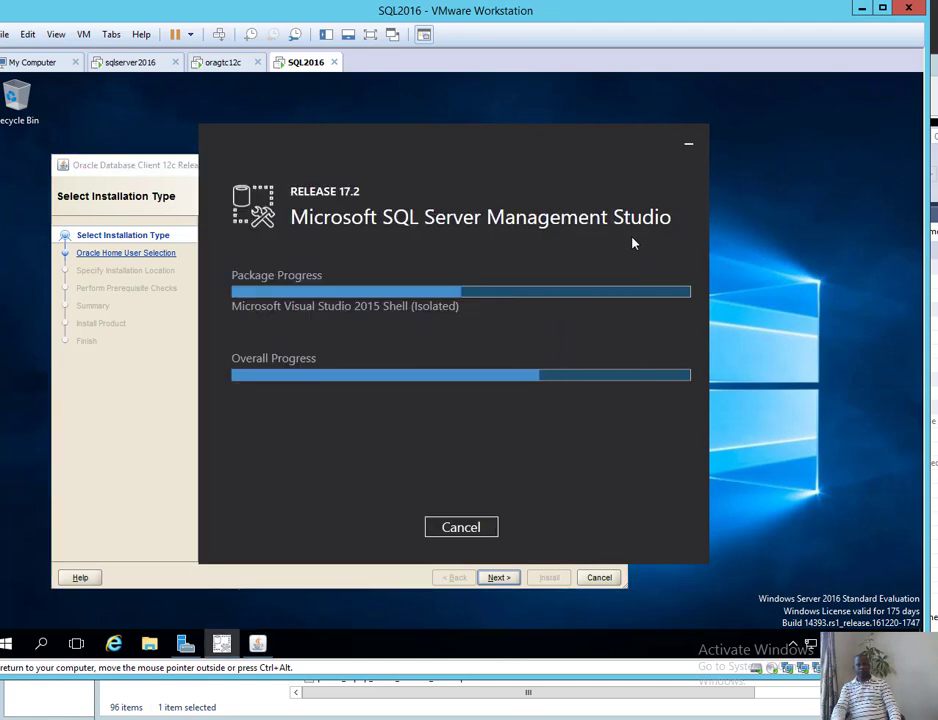
drag(495, 159, 669, 135)
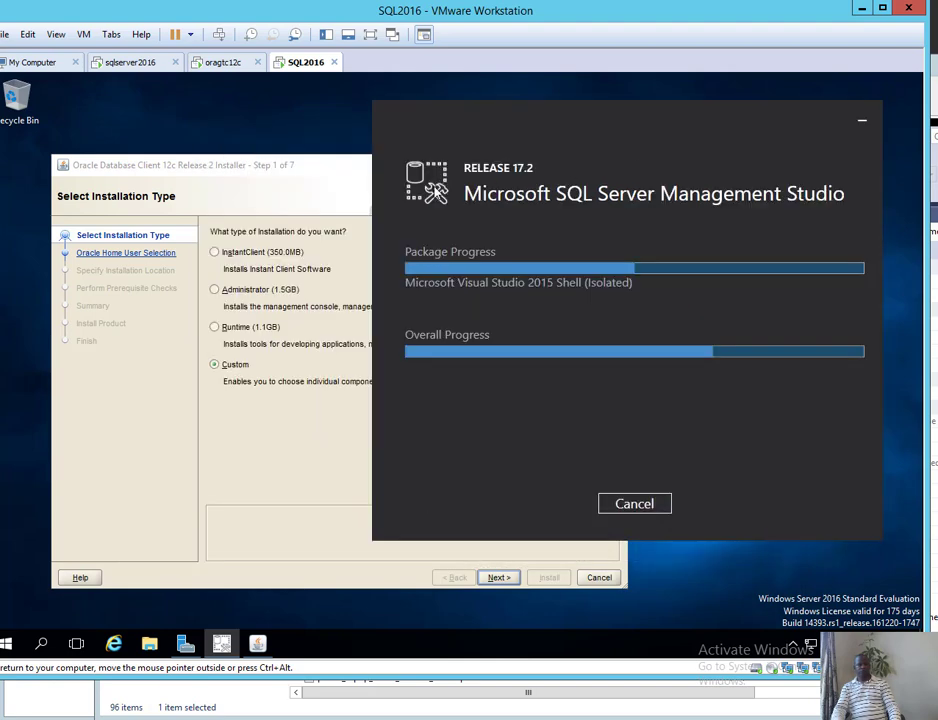
click(318, 178)
drag(315, 165, 274, 165)
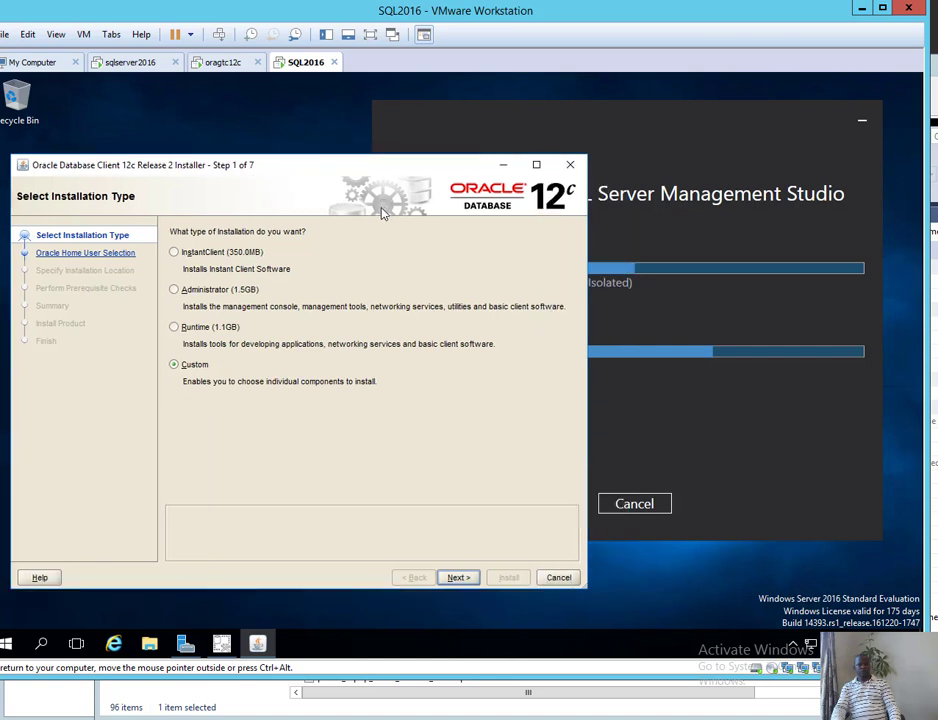
click(737, 152)
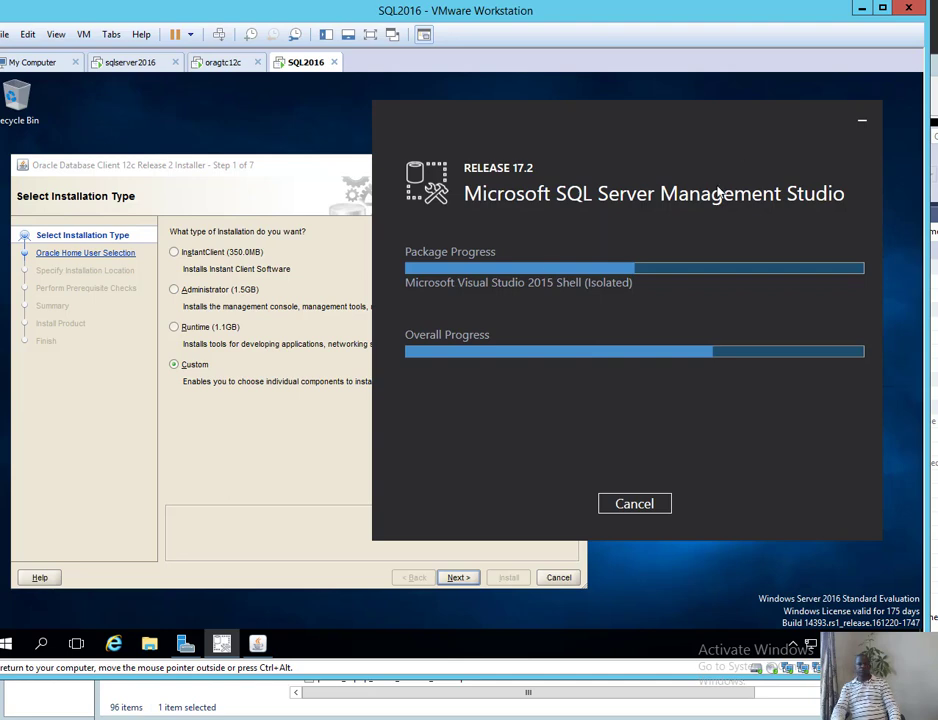
click(287, 453)
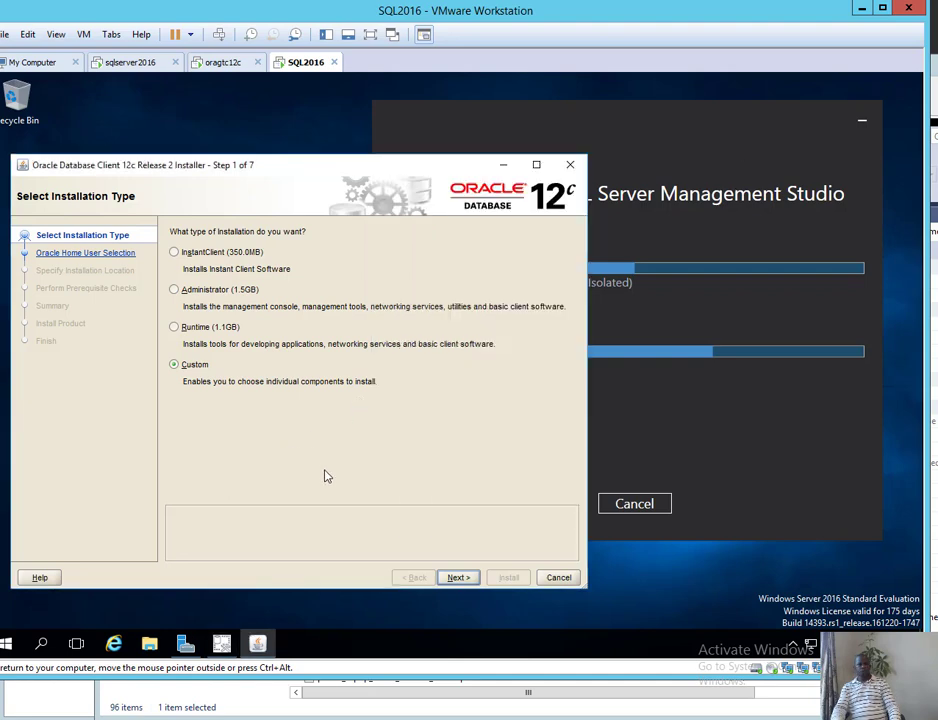
click(457, 579)
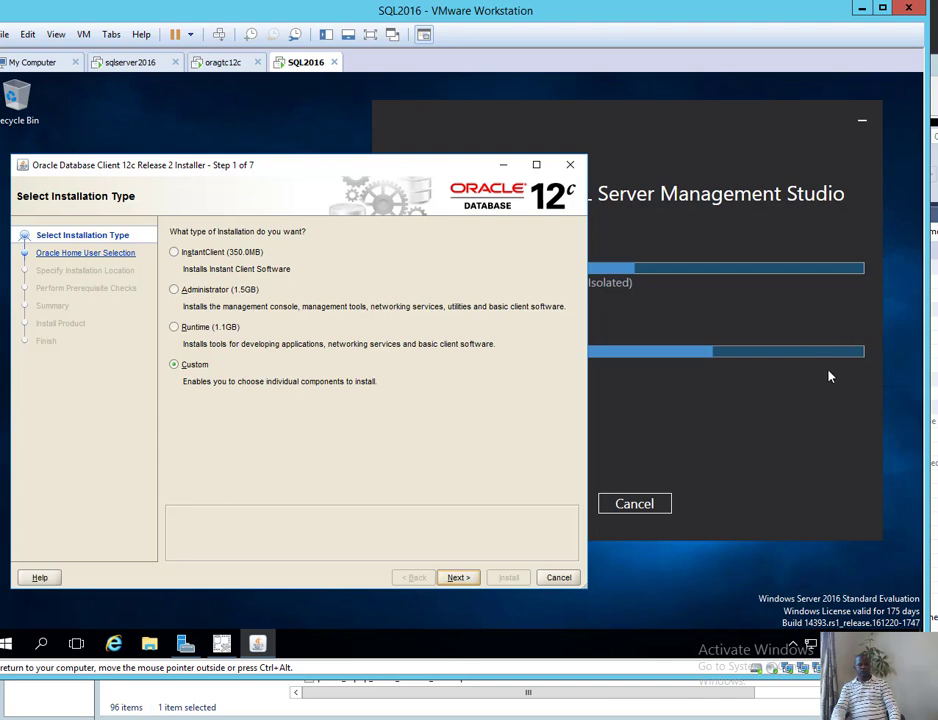
key(Return)
click(715, 140)
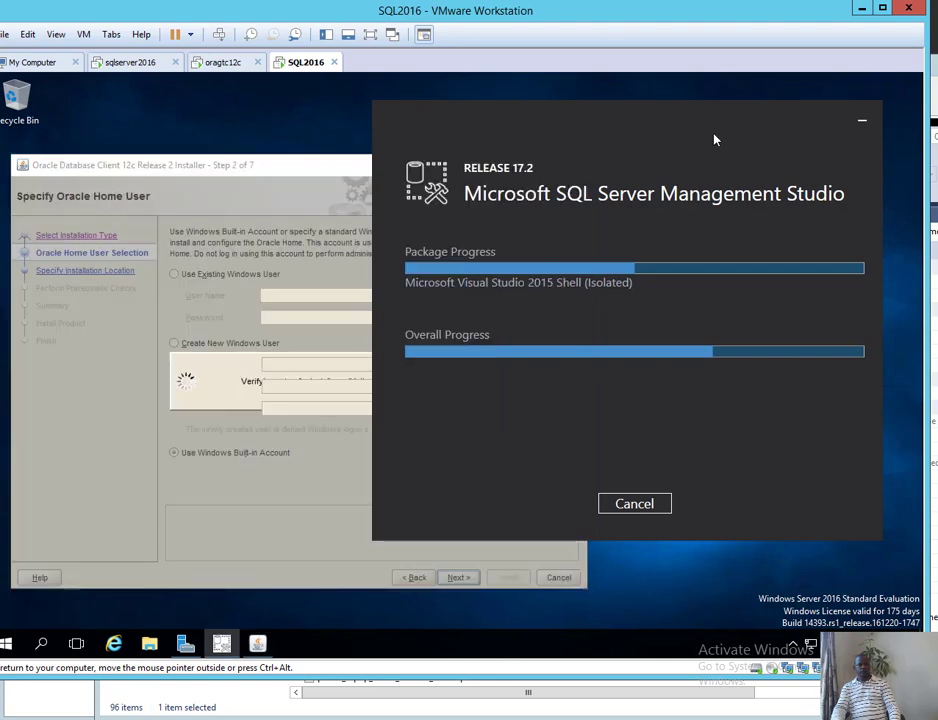
click(291, 159)
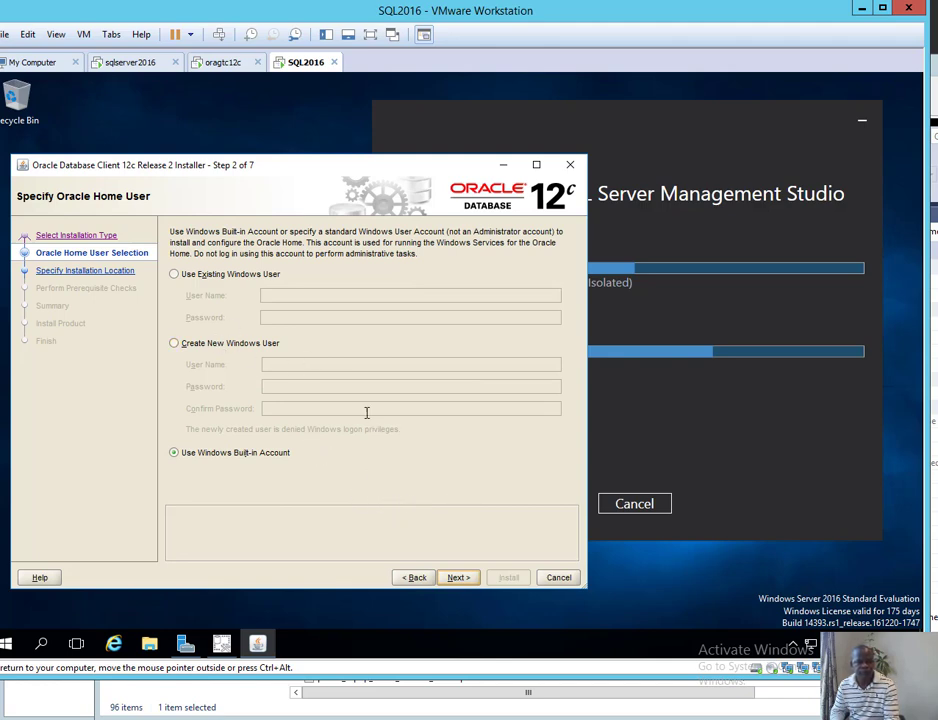
Change the Oracle base path to use the 'oracle' folder instead of Administrator.
click(457, 577)
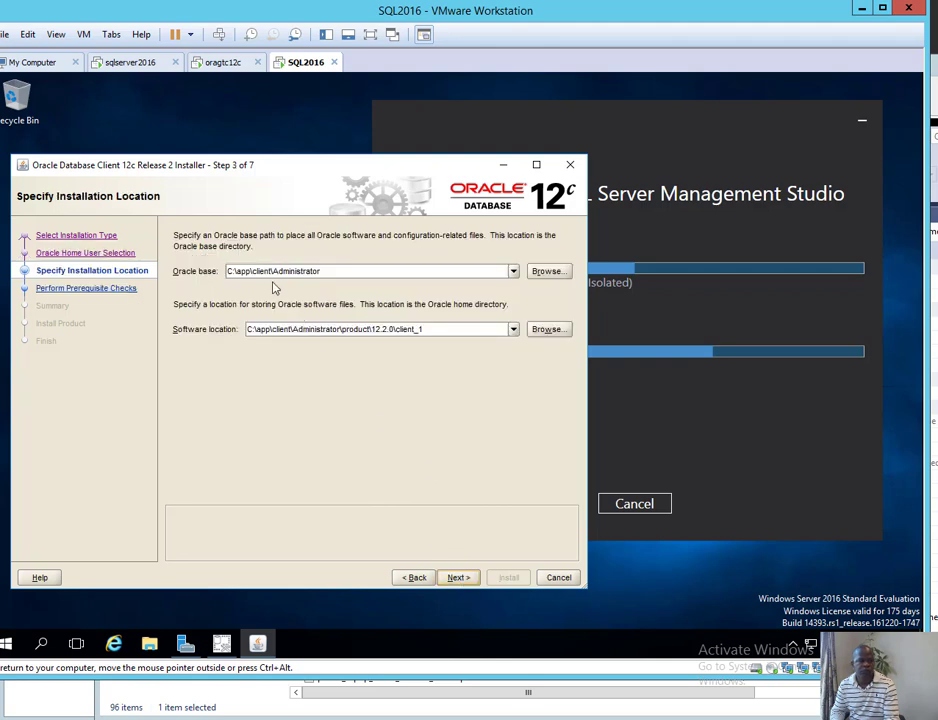
click(274, 271)
double_click(310, 276)
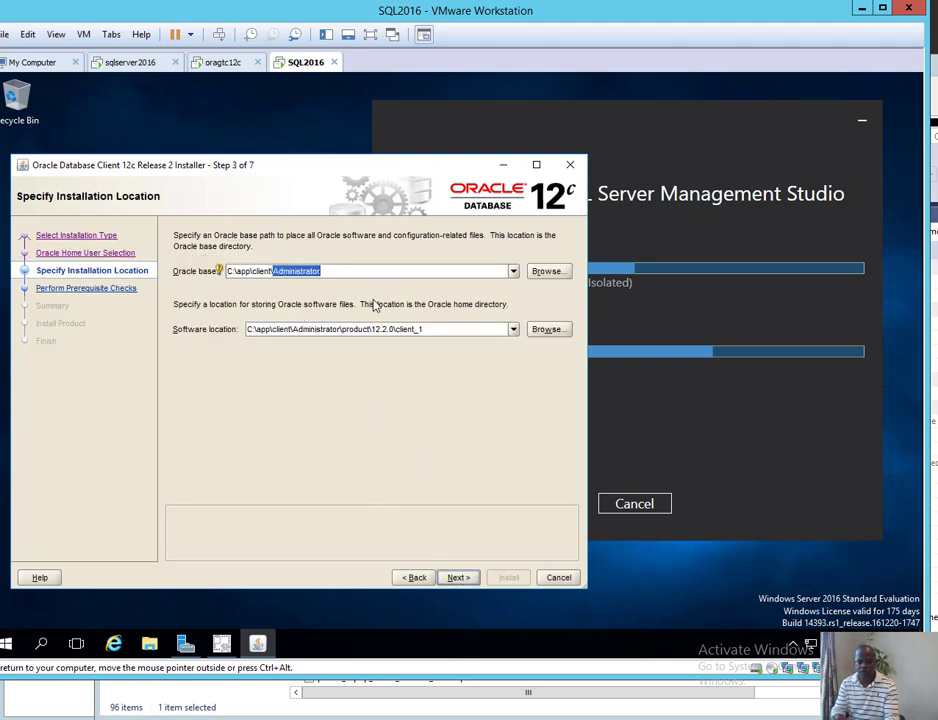
text(oracle)
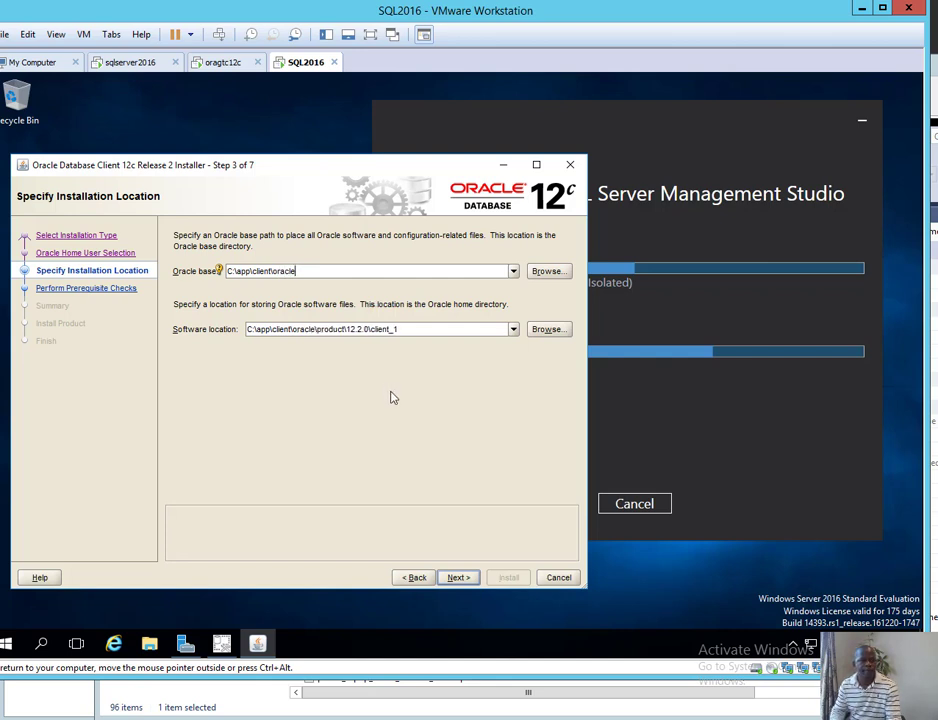
click(461, 580)
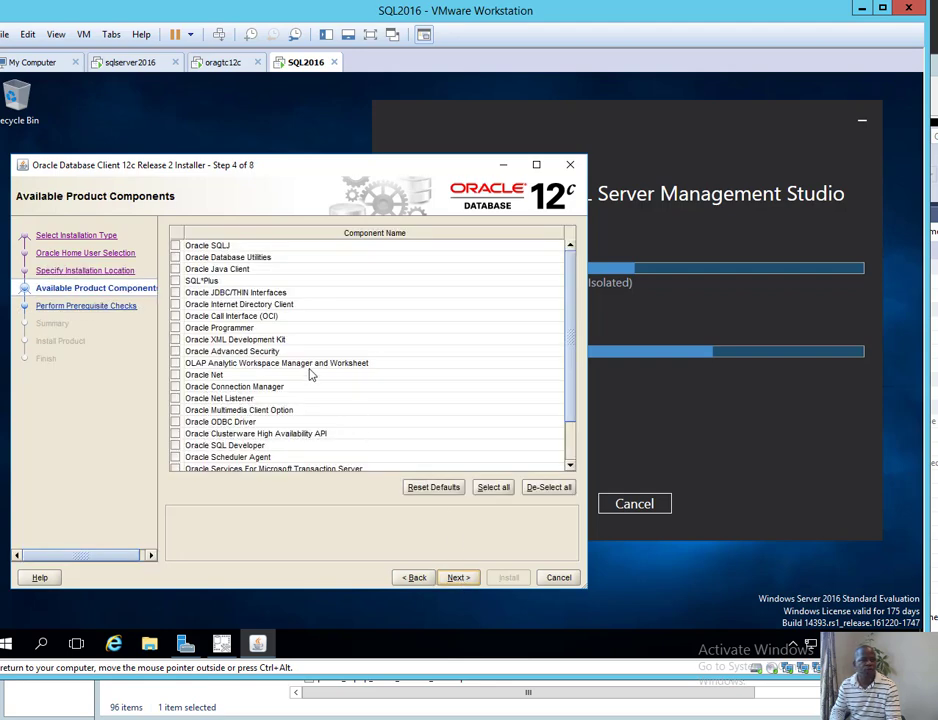
Include Oracle SQLJ, Database Utilities, Java Client, SQL*Plus and JDBC/THIN Interfaces.
click(176, 245)
click(176, 257)
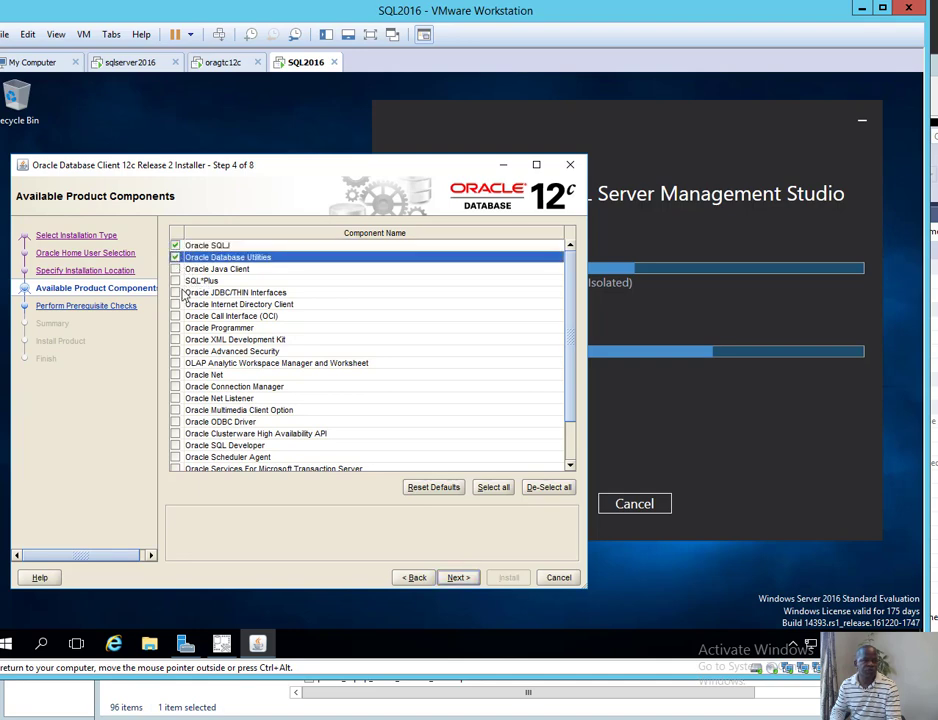
click(176, 269)
click(176, 281)
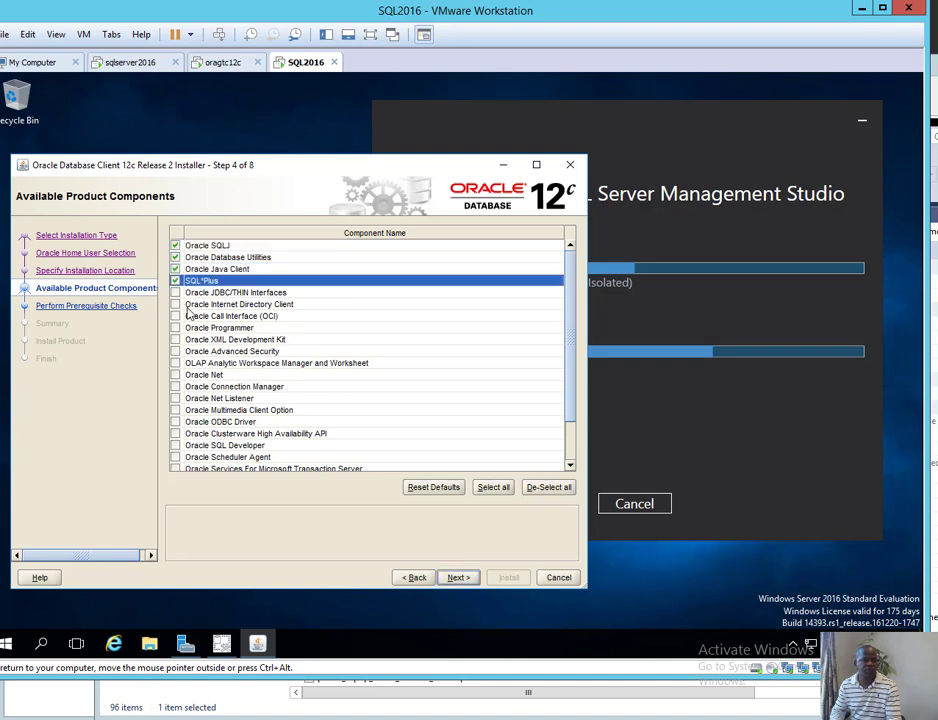
click(176, 292)
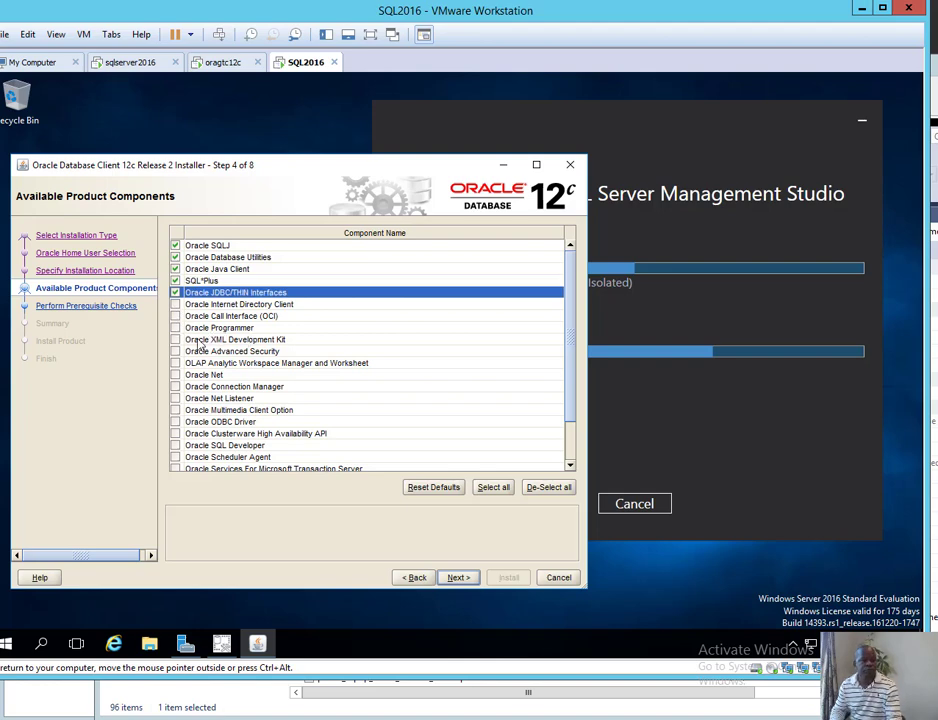
scroll(227, 357, down, 2)
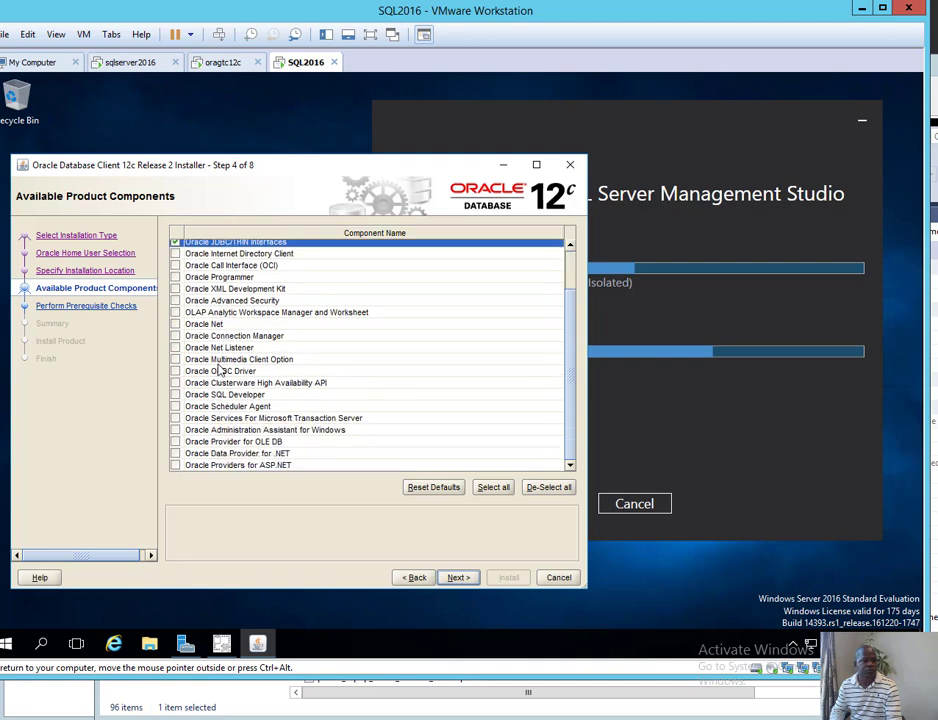
Include the ASP.NET, .NET and OLE DB providers, MTS Services, SQL Developer, Multimedia and Net Listener.
click(175, 465)
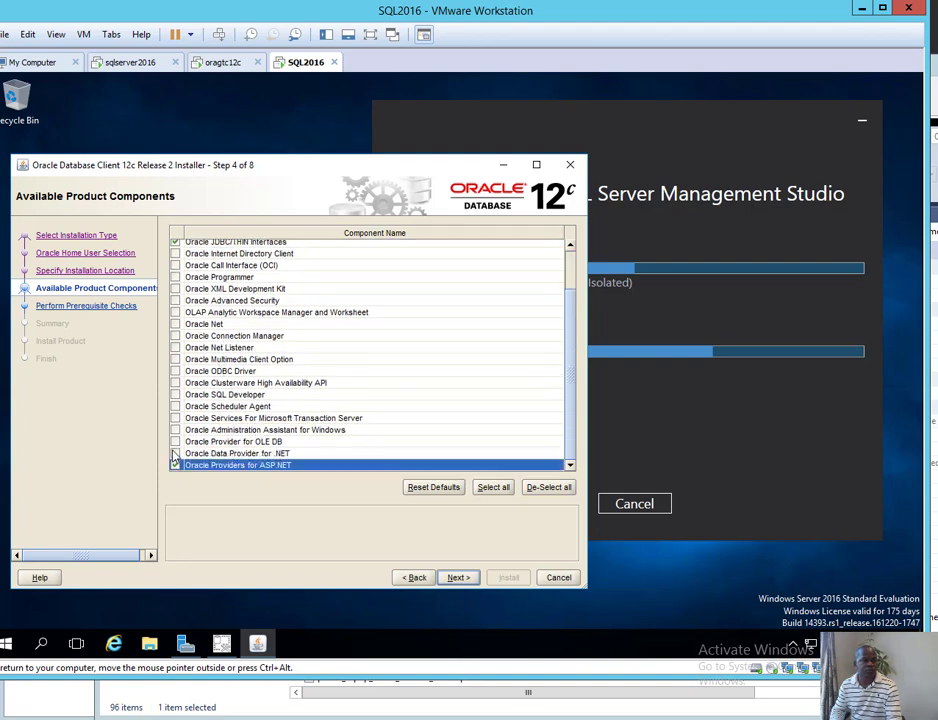
click(175, 453)
click(176, 442)
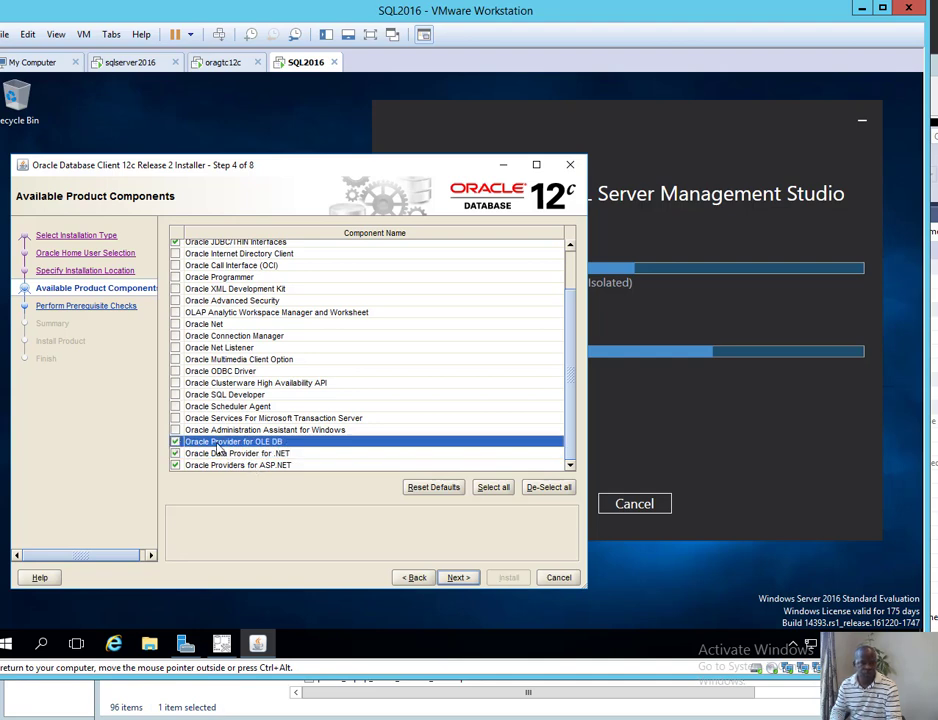
click(175, 418)
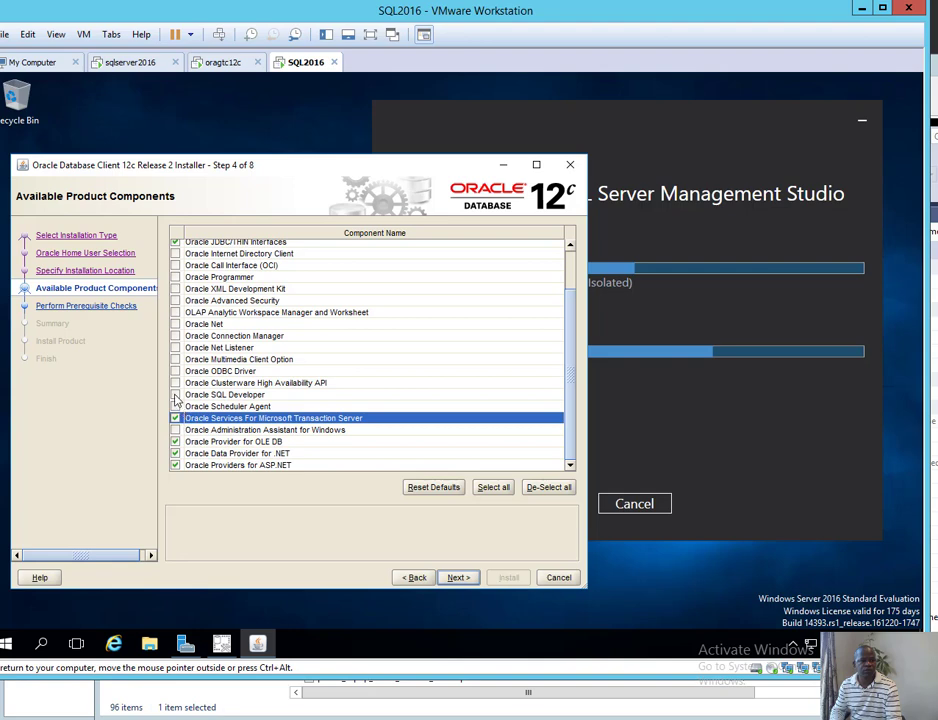
click(176, 395)
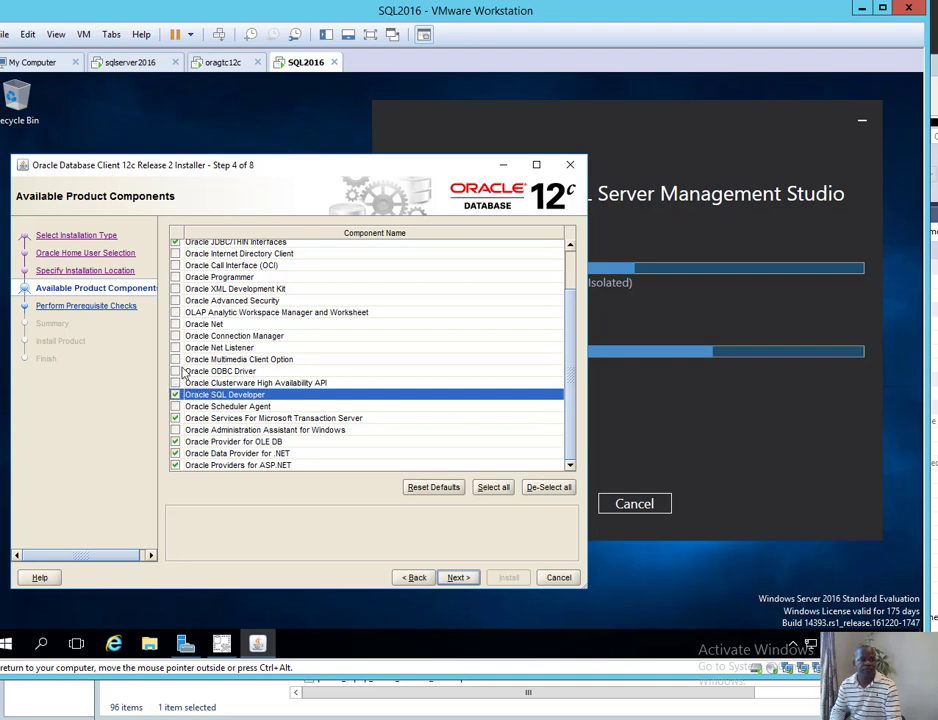
click(177, 373)
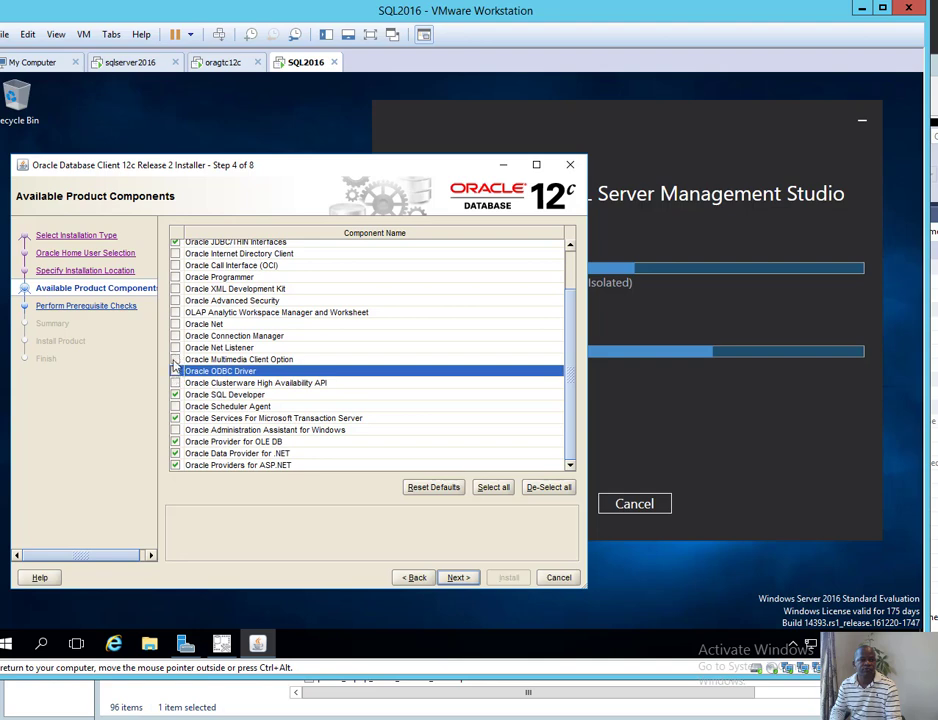
click(175, 360)
click(176, 348)
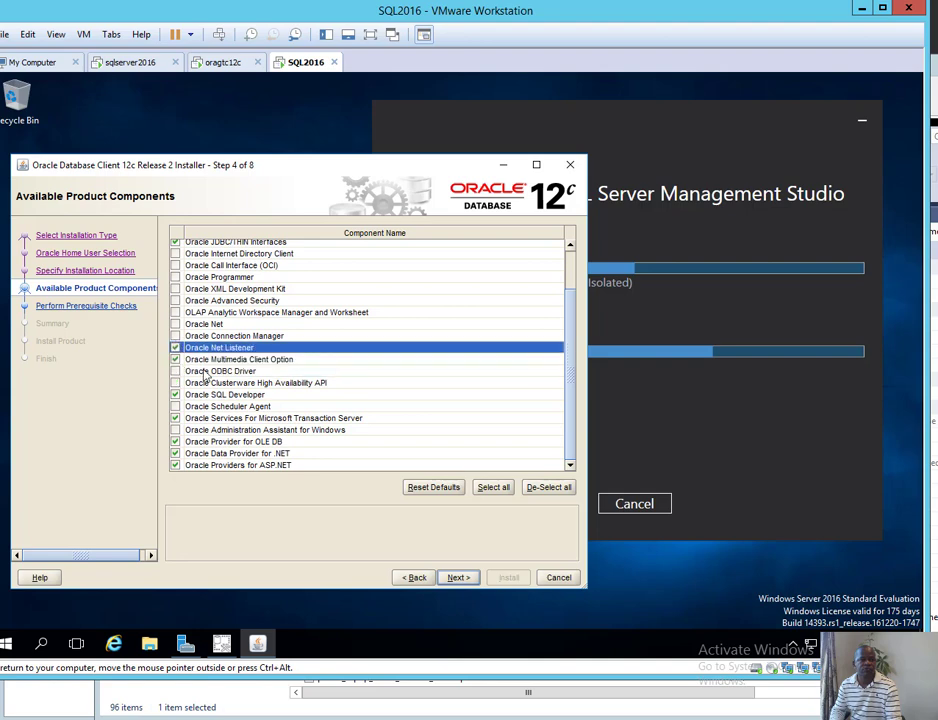
Include Oracle Net, Connection Manager, OLAP Workspace Manager, XML Development Kit, Programmer and OCI.
click(176, 324)
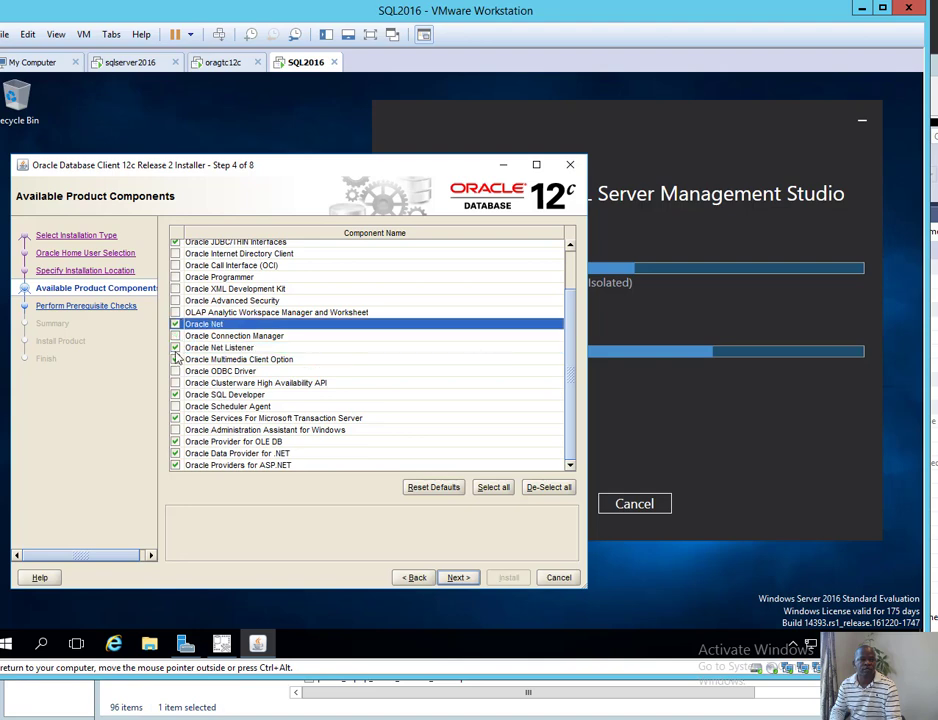
click(176, 336)
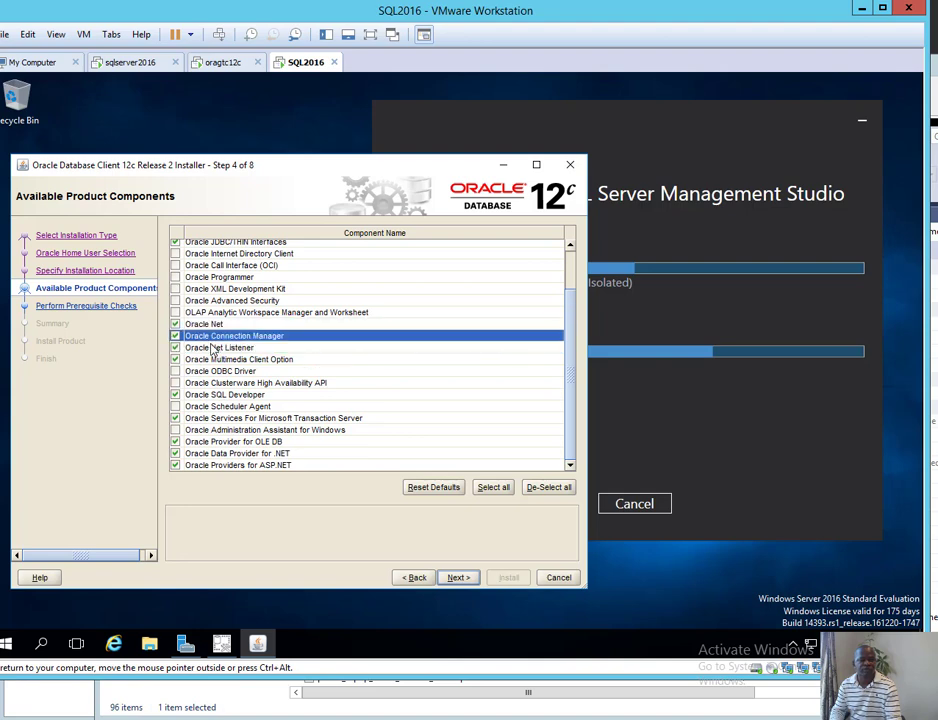
click(175, 312)
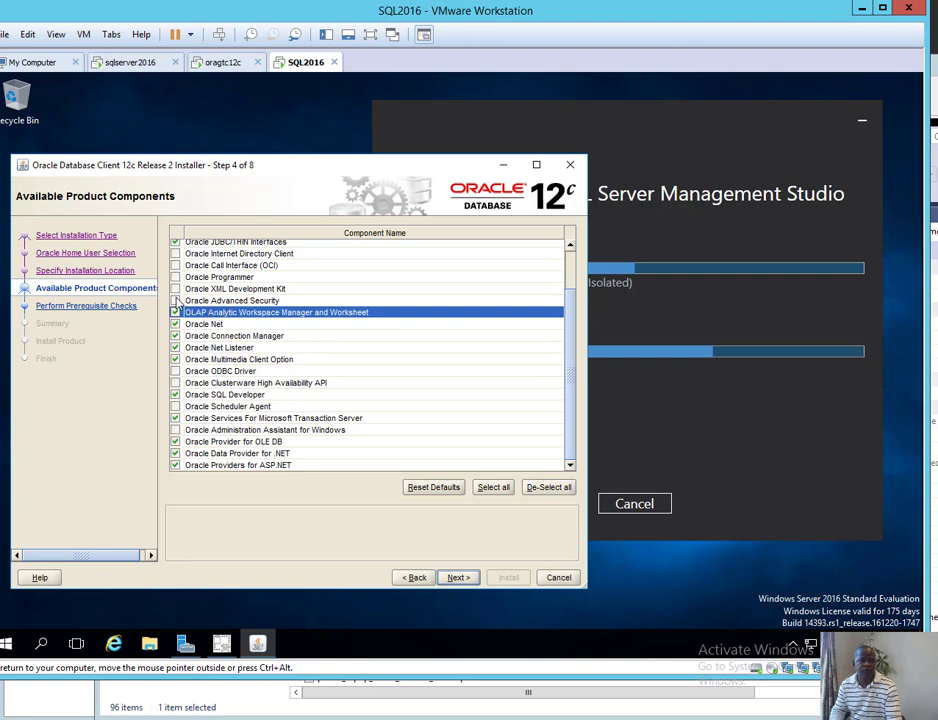
click(176, 289)
click(176, 277)
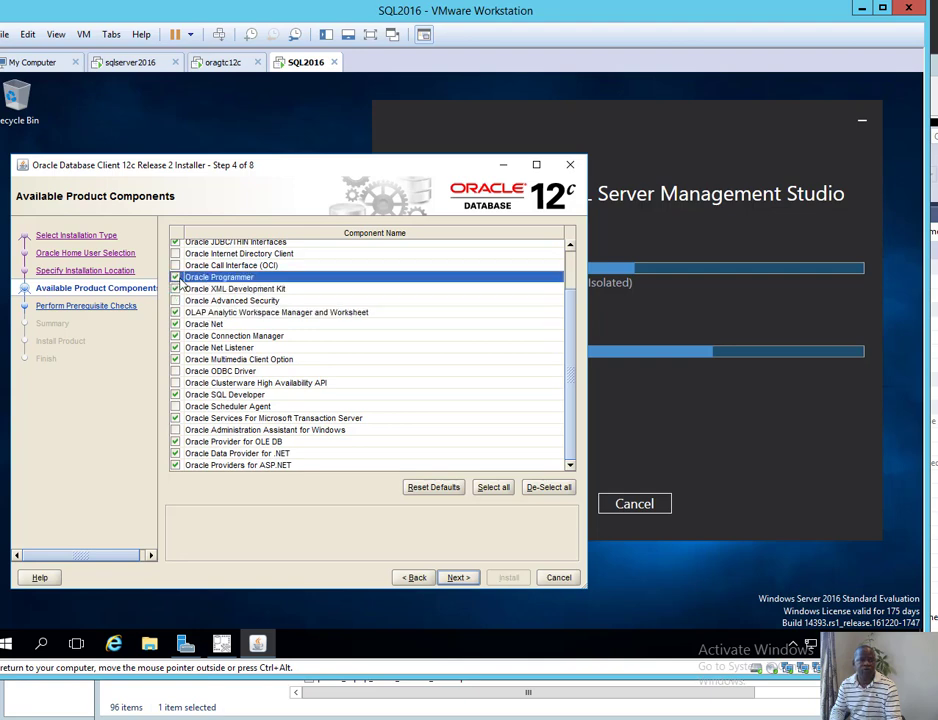
click(175, 266)
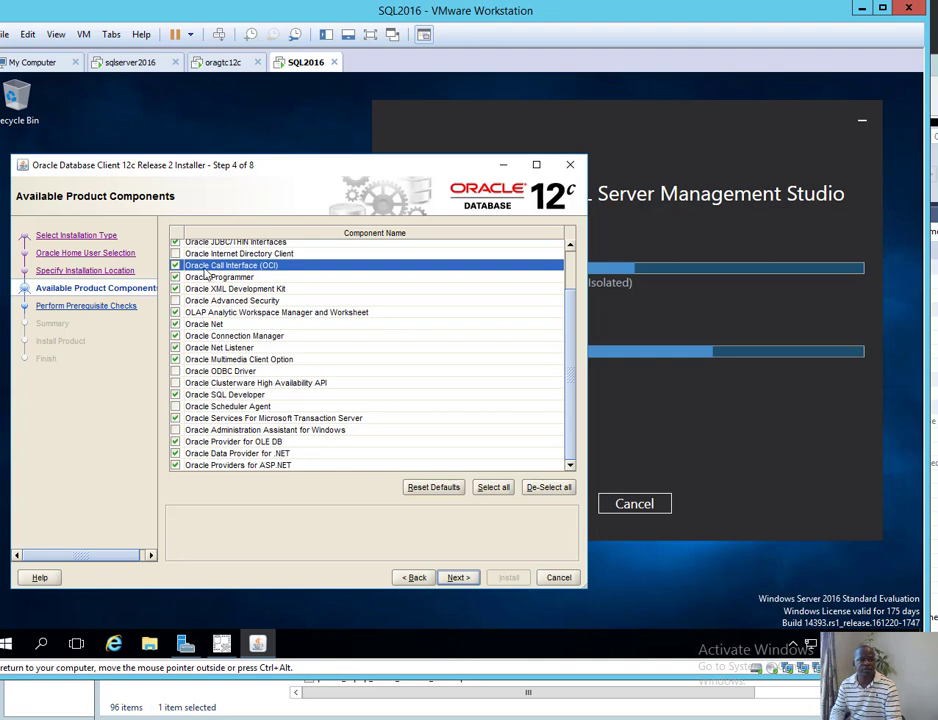
scroll(206, 272, up, 2)
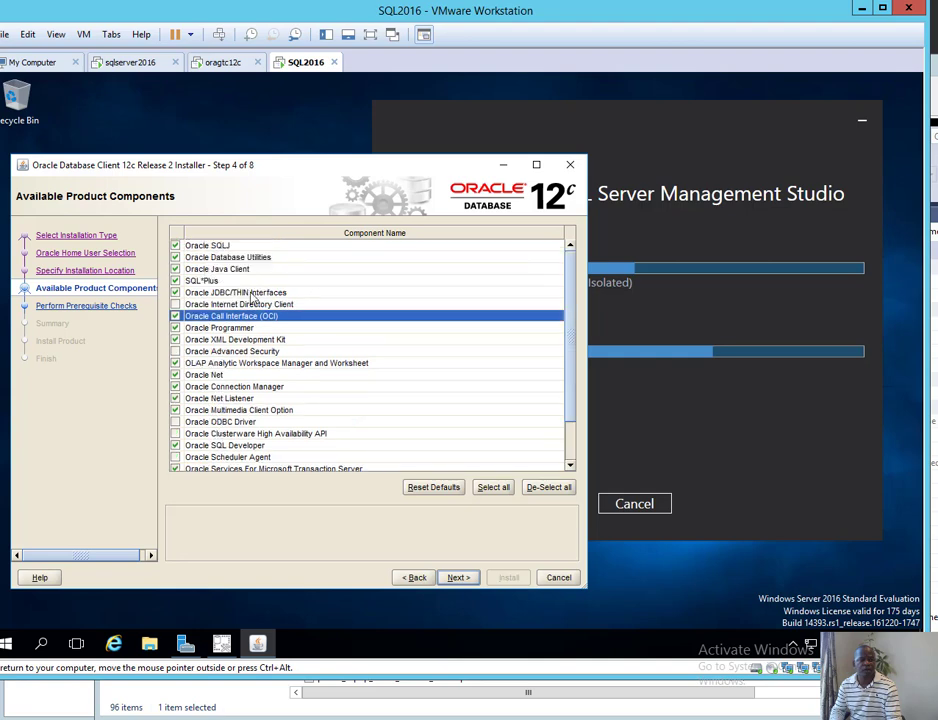
scroll(285, 320, down, 2)
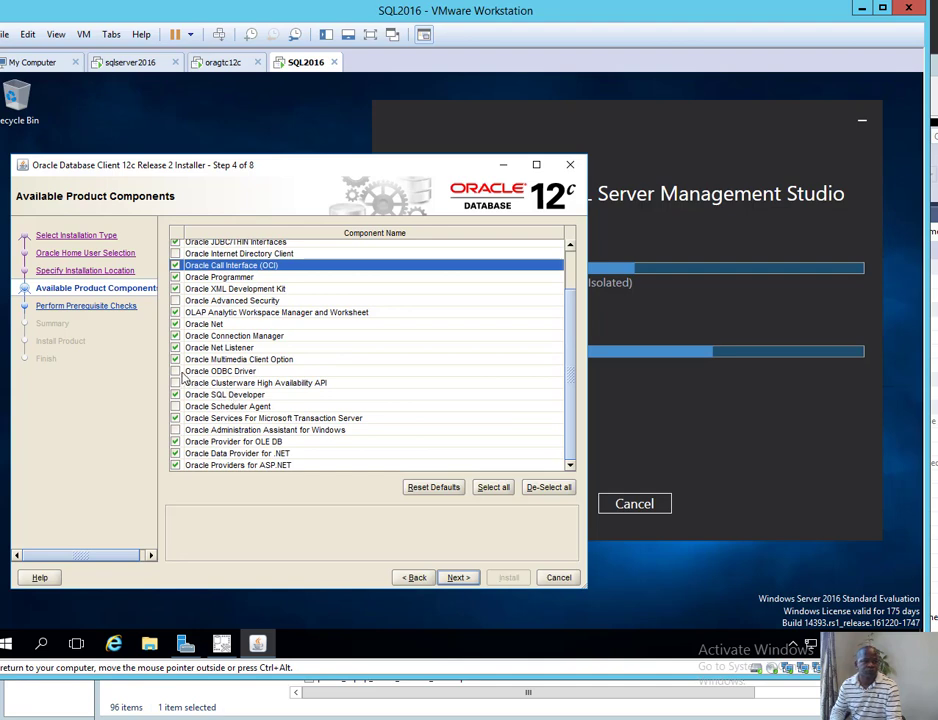
Add Oracle ODBC Driver, Administration Assistant for Windows and Internet Directory Client, then continue.
click(175, 371)
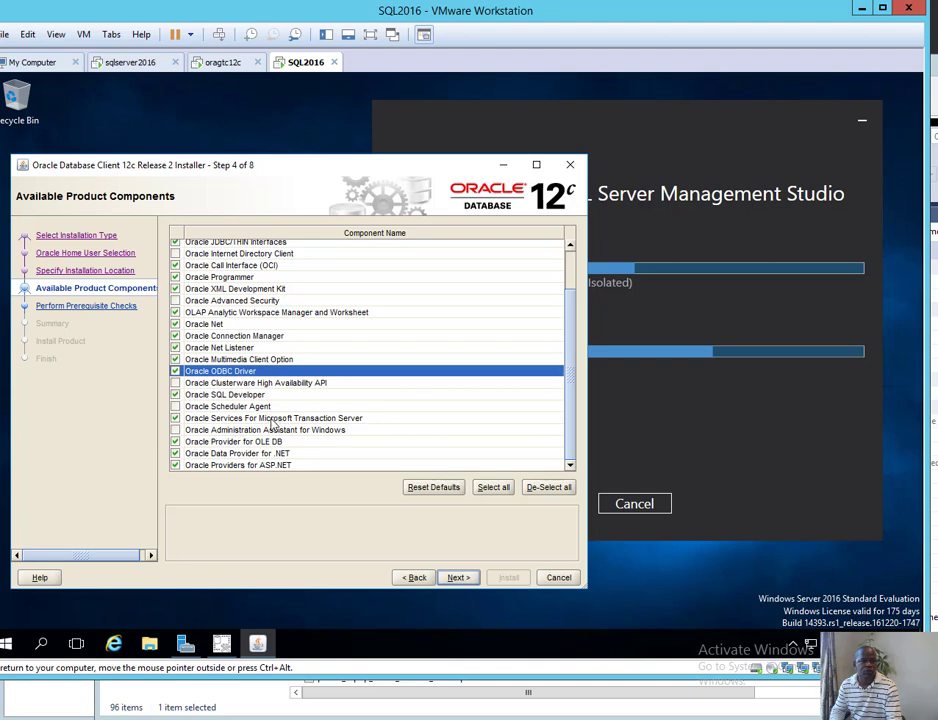
click(176, 430)
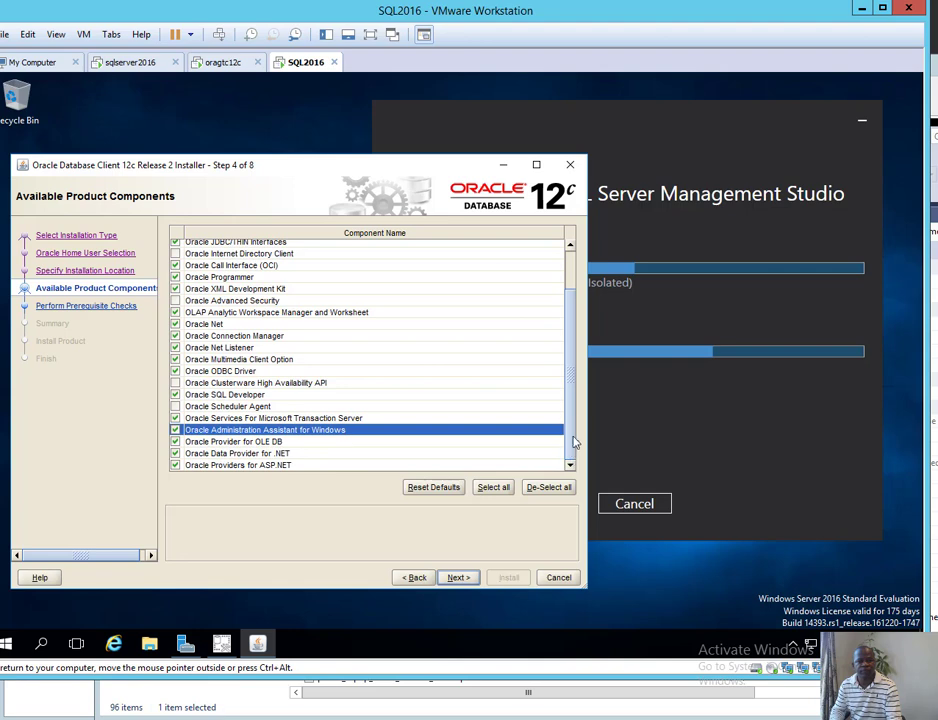
drag(573, 440, 578, 375)
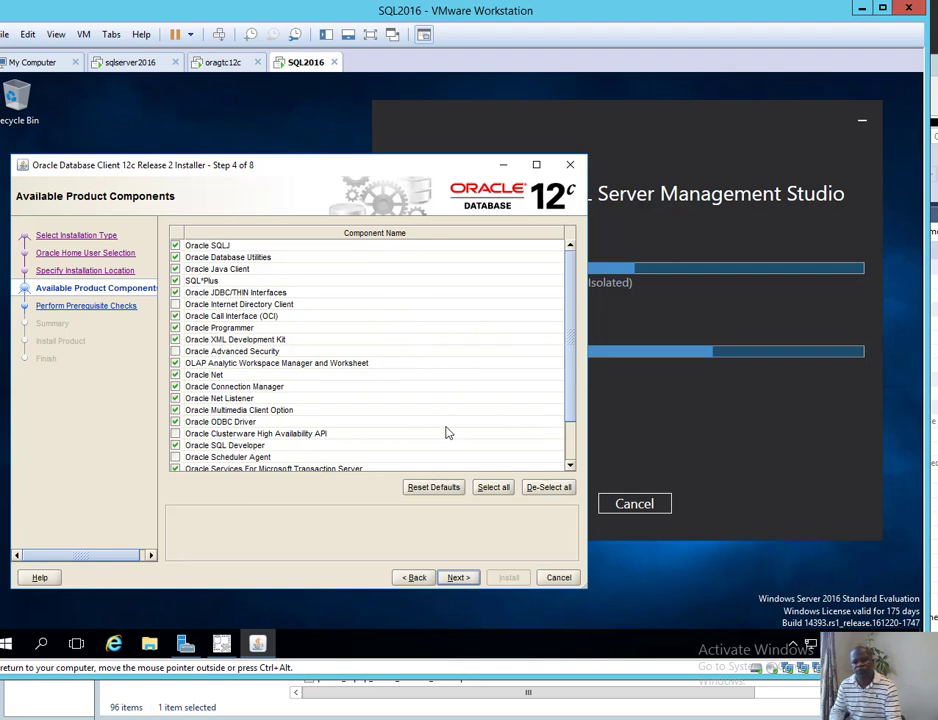
click(175, 304)
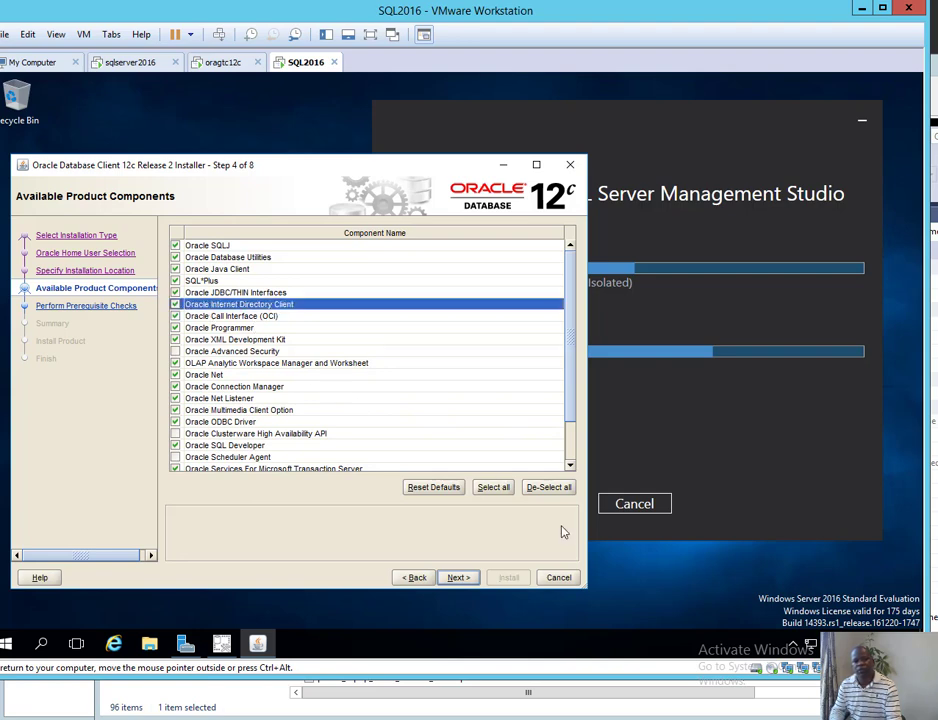
click(458, 577)
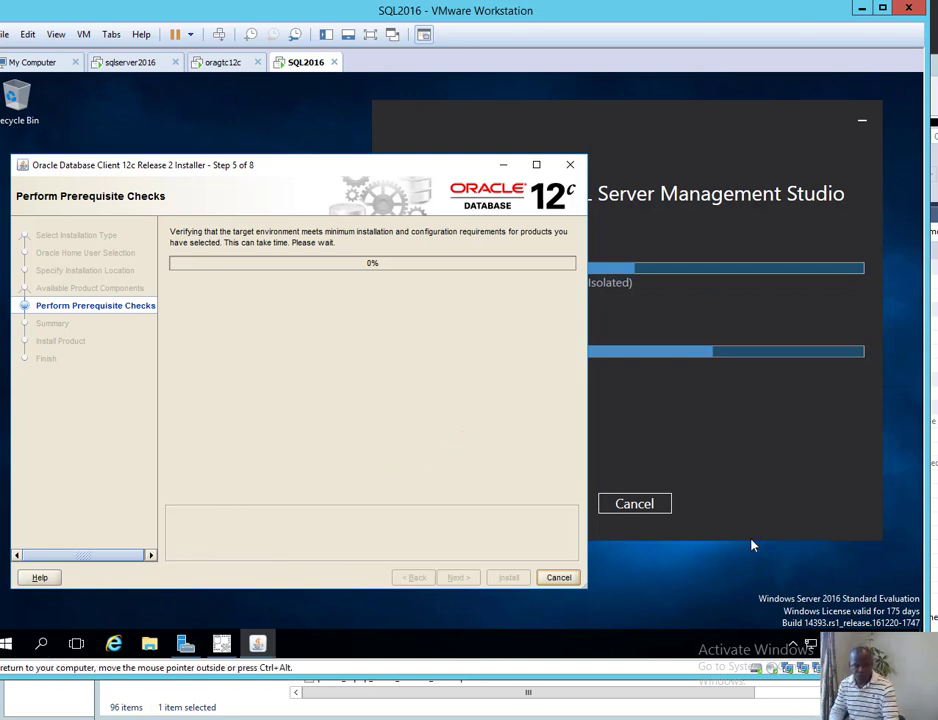
Check the SSMS setup during the prerequisite checks, then return to the installer's Summary page.
click(786, 437)
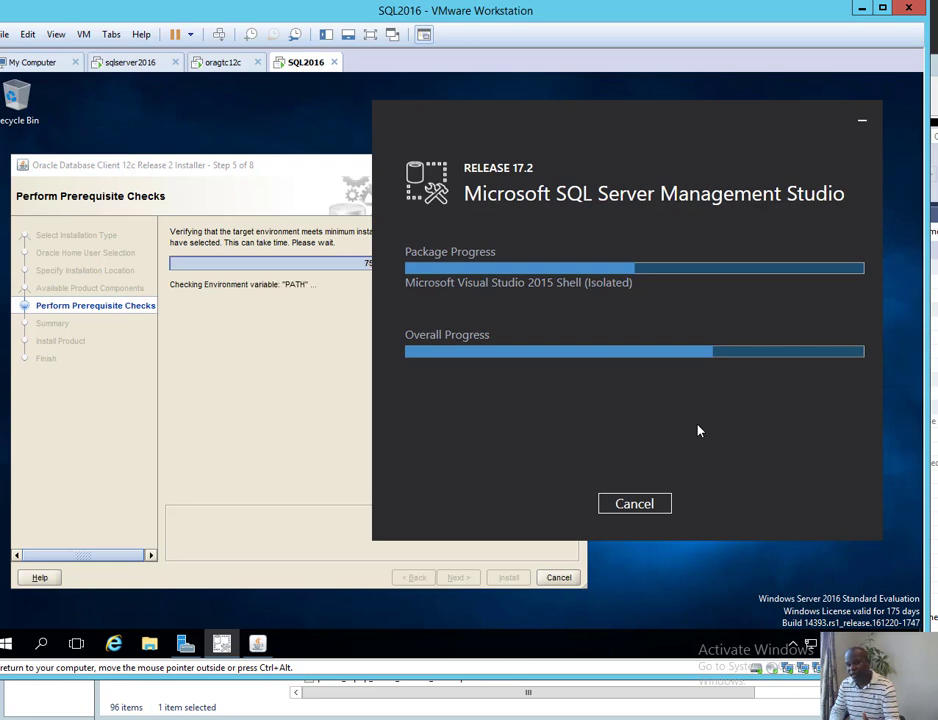
click(218, 182)
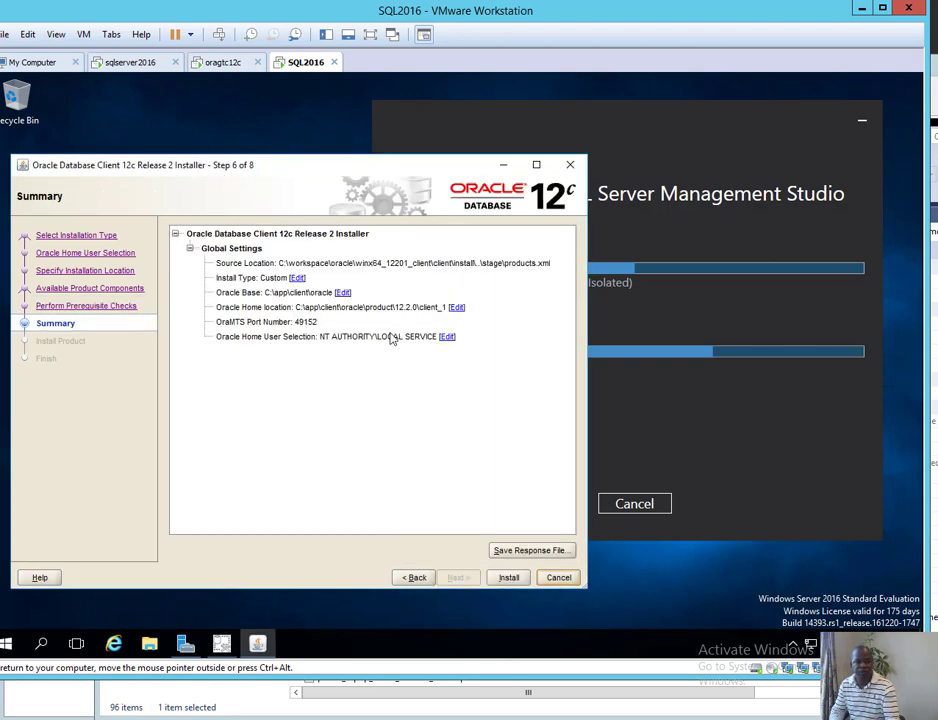
Save the response file as client.rsp, confirm overwriting it, and start the Oracle client install.
click(521, 550)
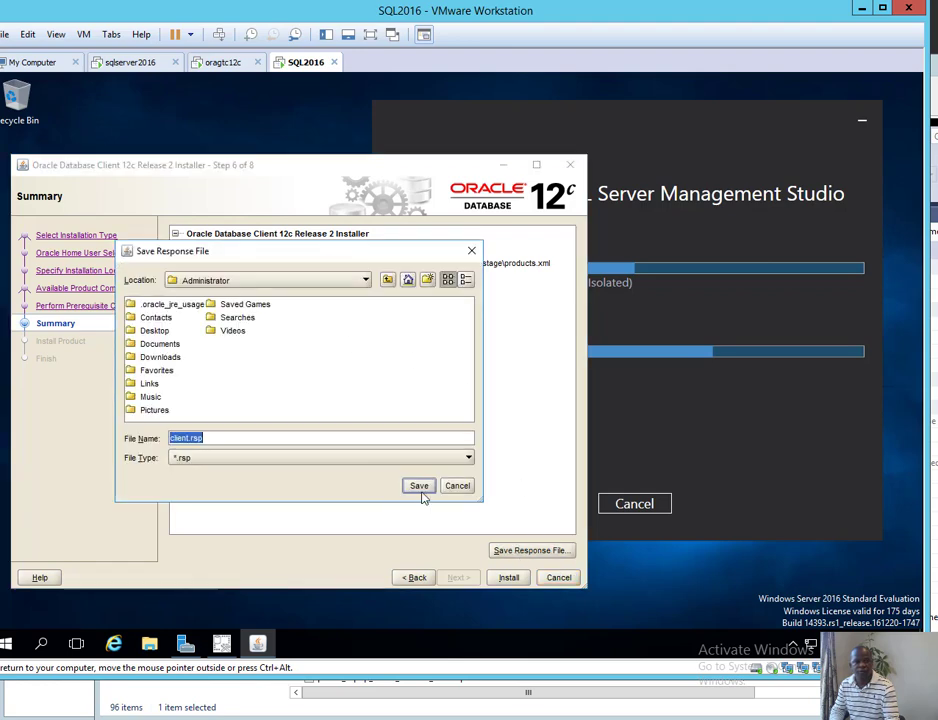
click(420, 488)
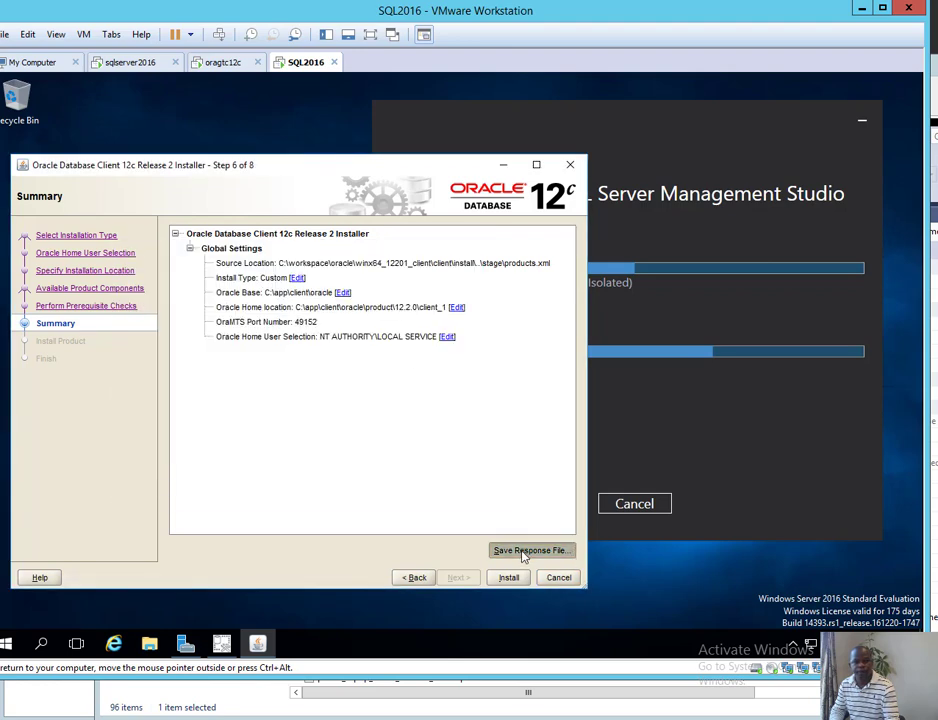
click(521, 553)
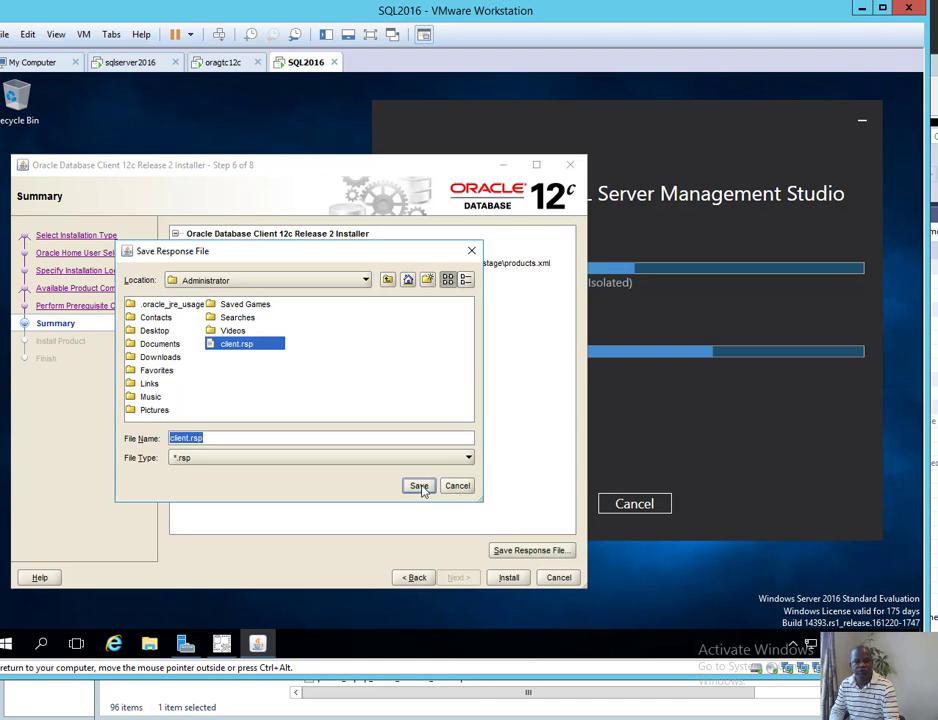
click(419, 486)
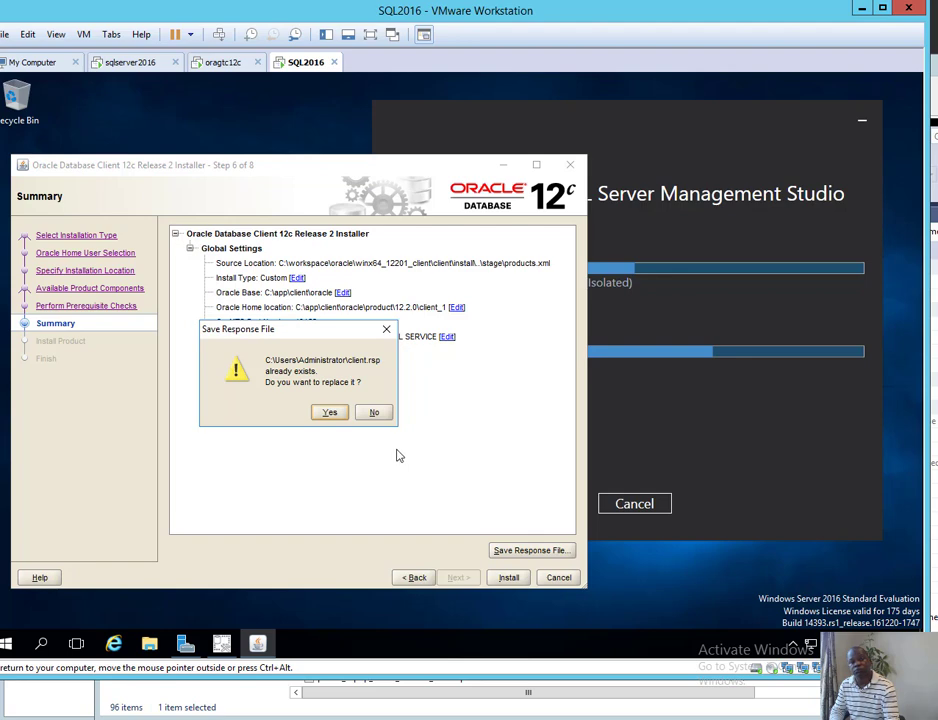
click(330, 413)
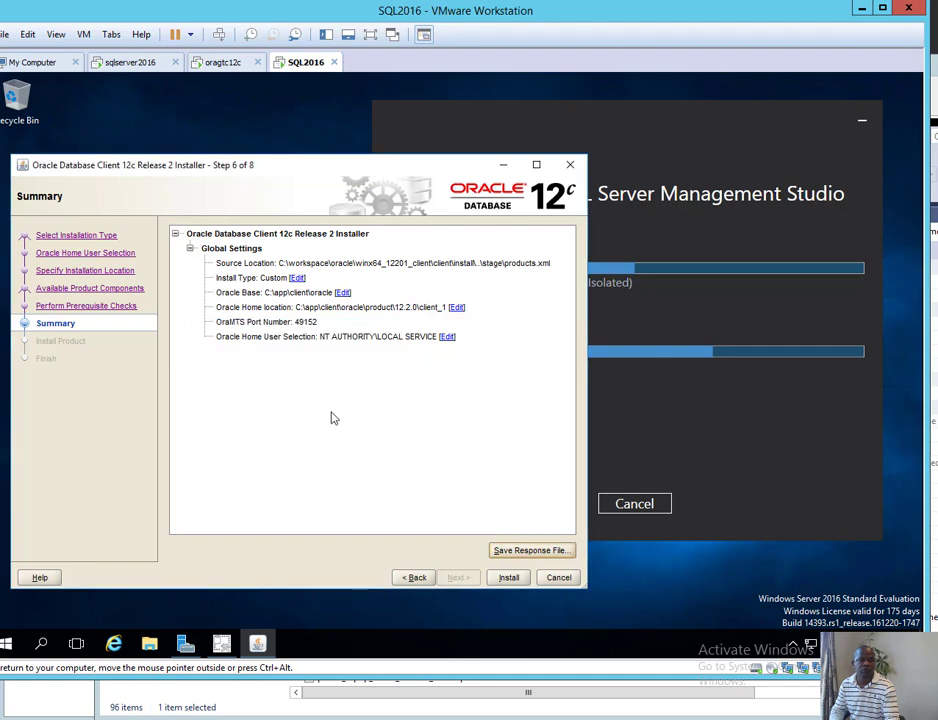
click(510, 578)
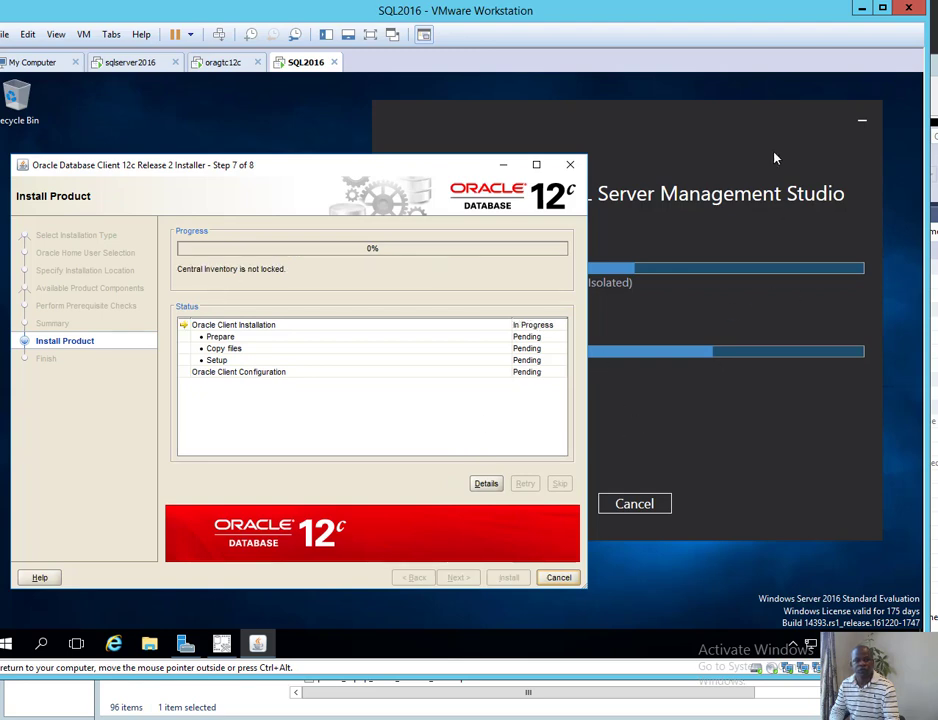
Alternate between the SSMS setup and the Oracle installer while the client install reaches 7%.
click(750, 137)
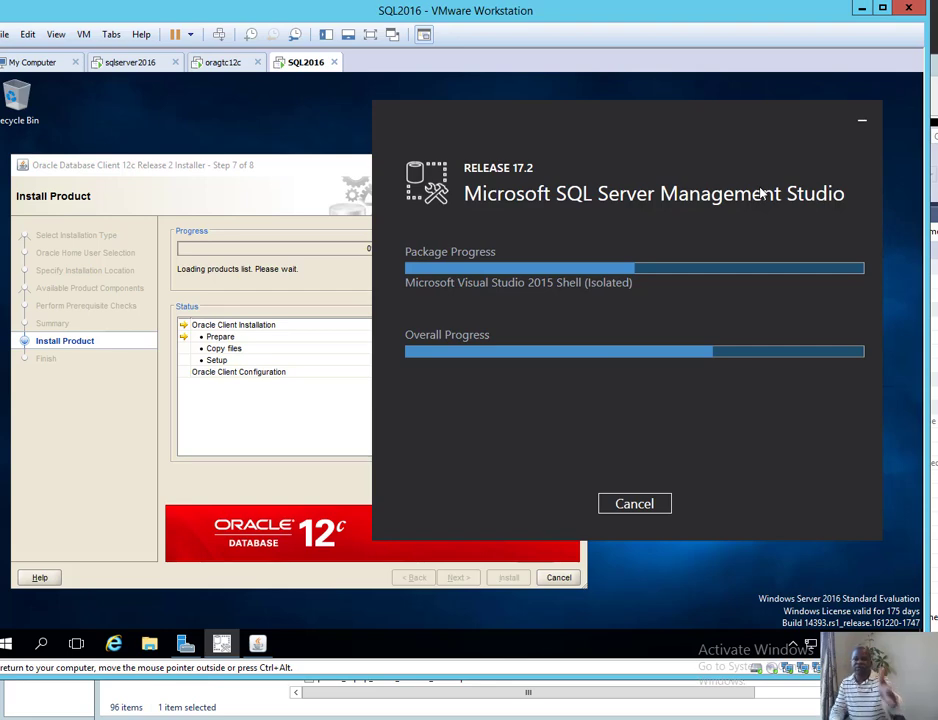
click(324, 185)
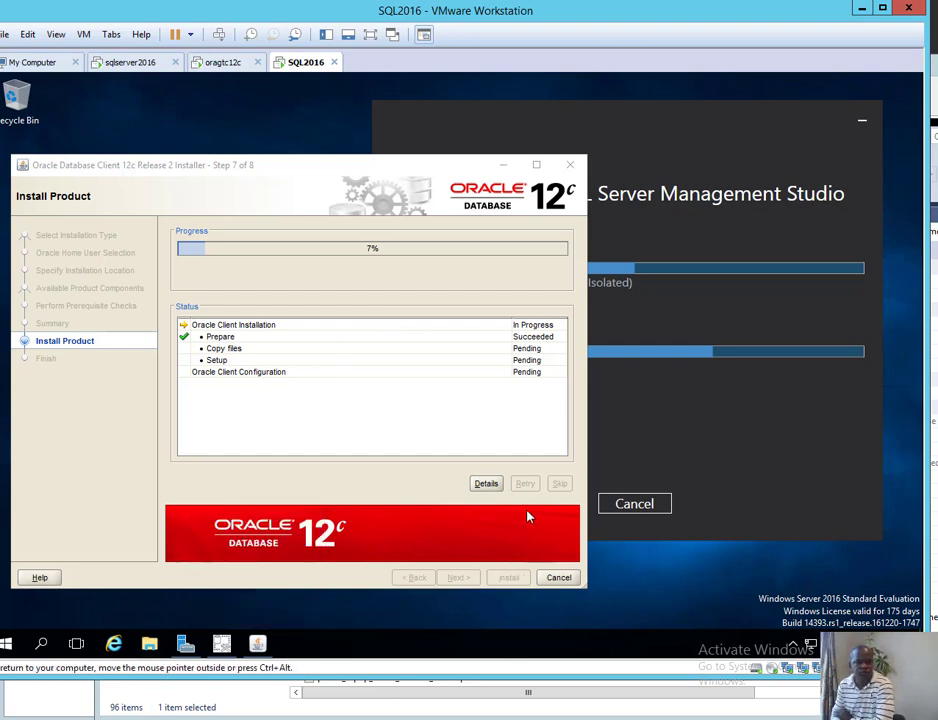
click(797, 455)
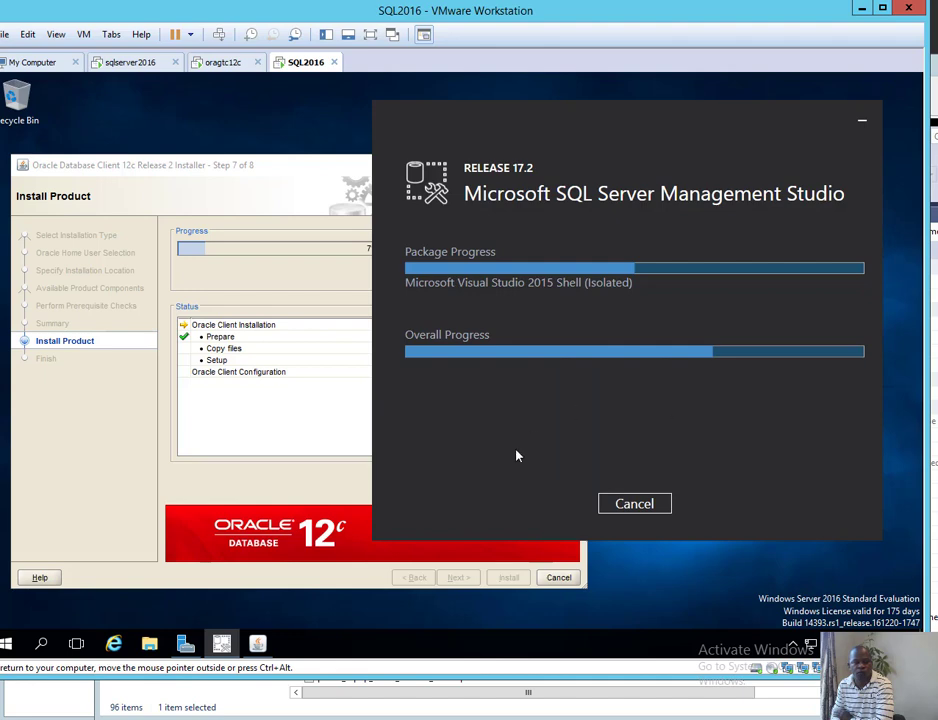
Browse from This PC through C:\workspace\oracle\sqldeveloper-17.2.0.188.1159-x64 into the sqldeveloper folder.
click(149, 646)
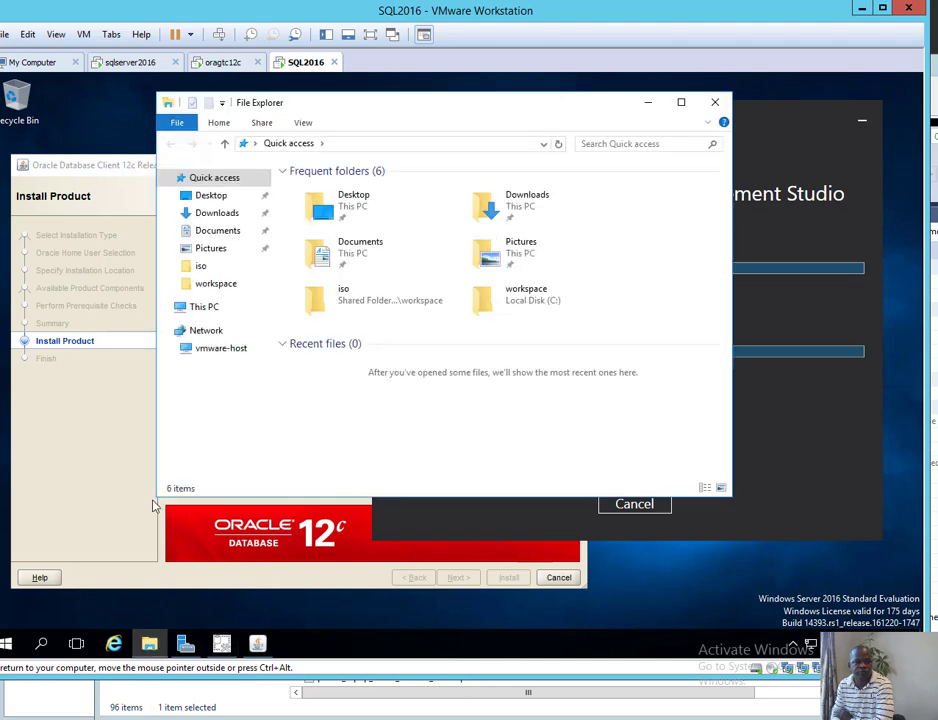
click(208, 310)
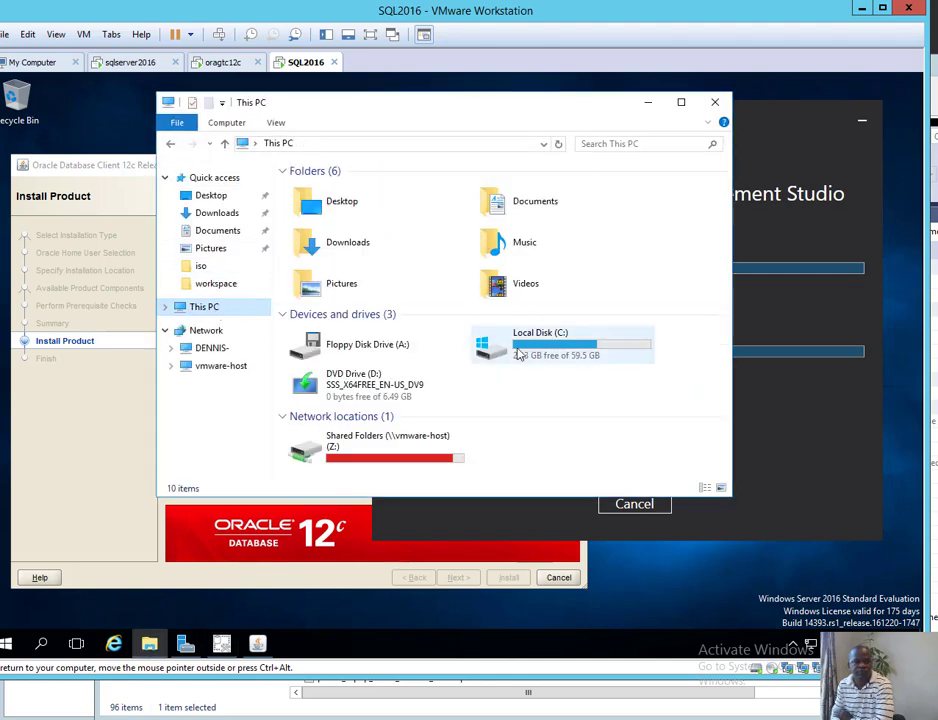
double_click(525, 352)
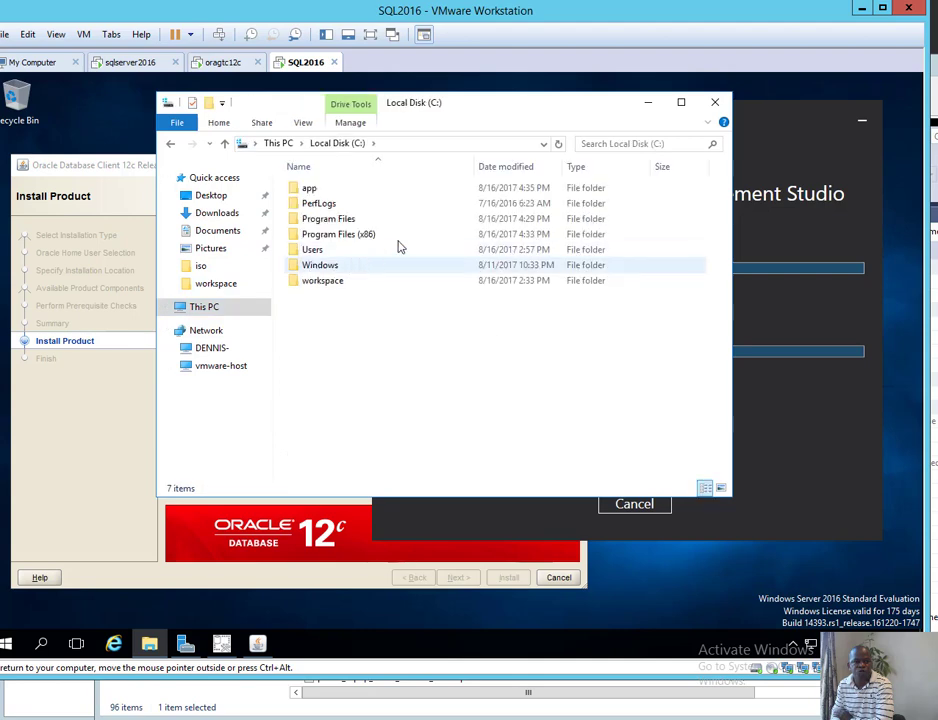
double_click(320, 281)
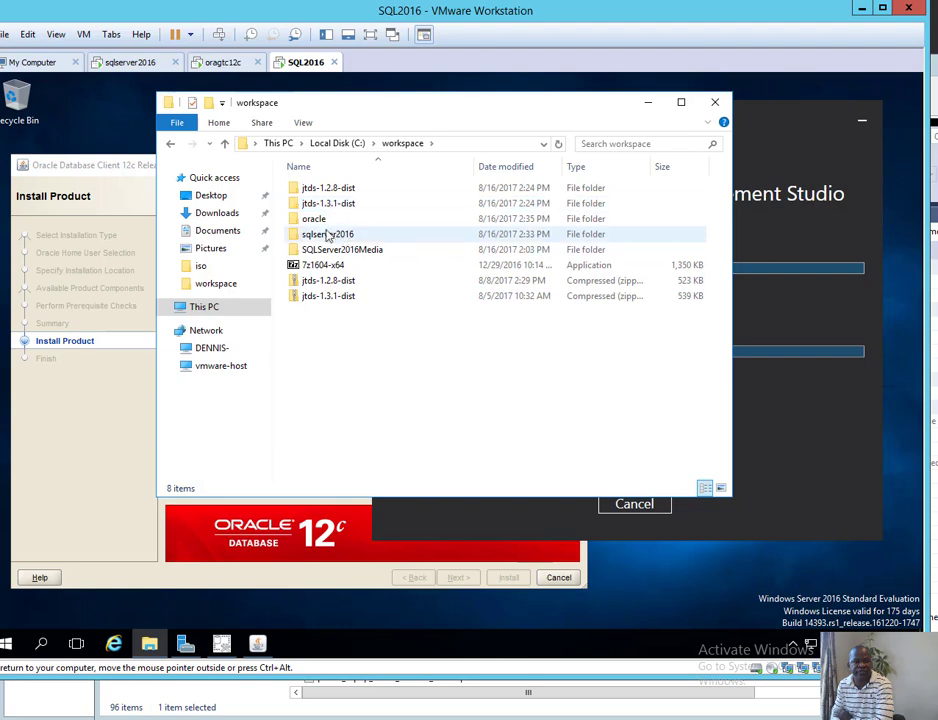
click(313, 222)
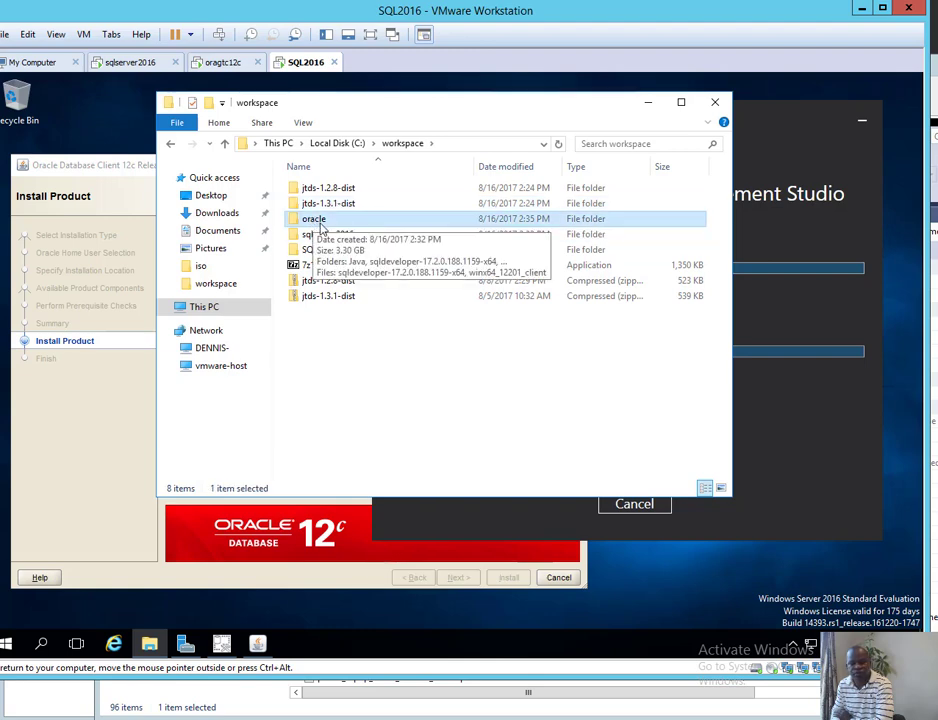
double_click(318, 221)
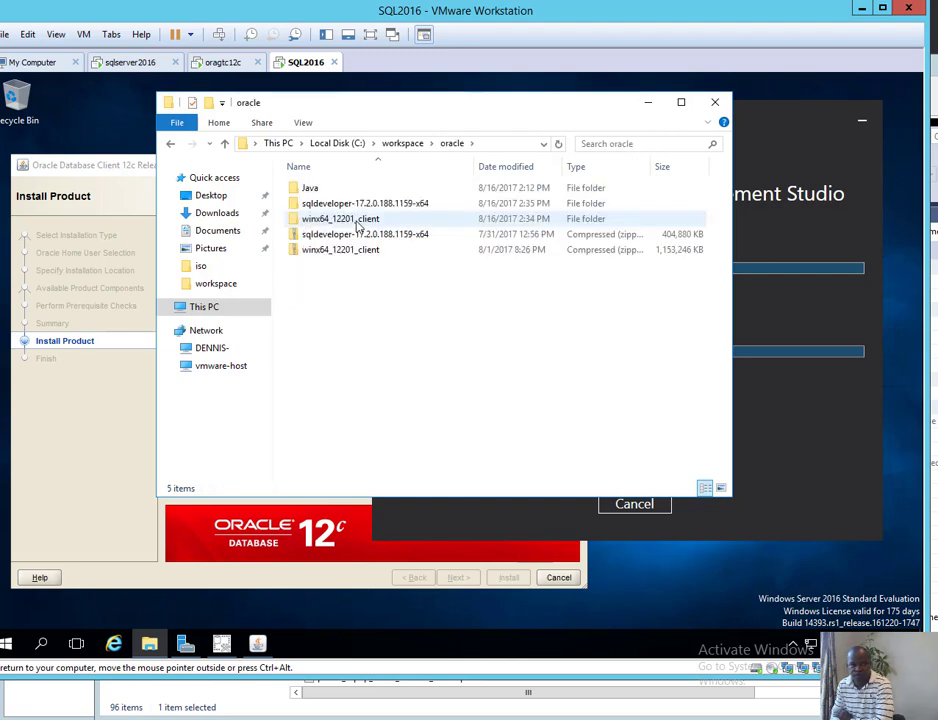
click(370, 206)
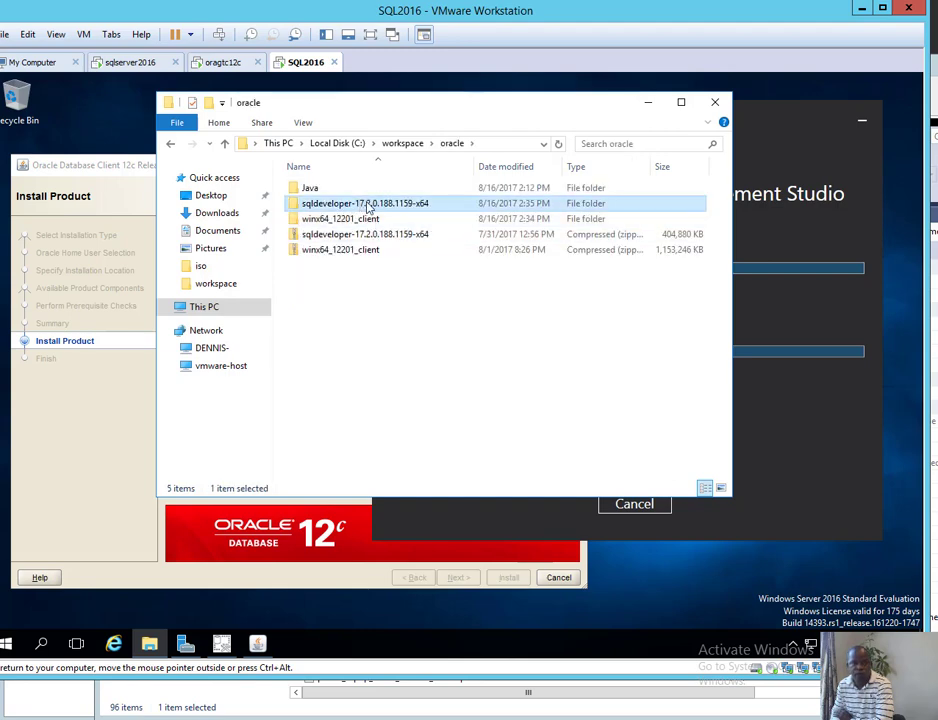
double_click(366, 205)
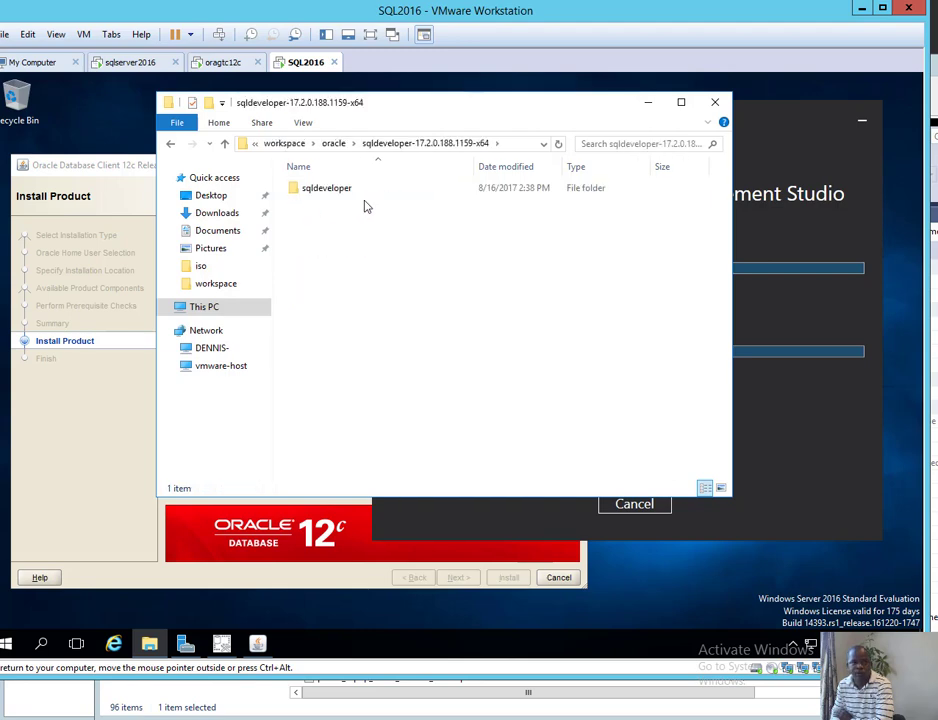
double_click(320, 194)
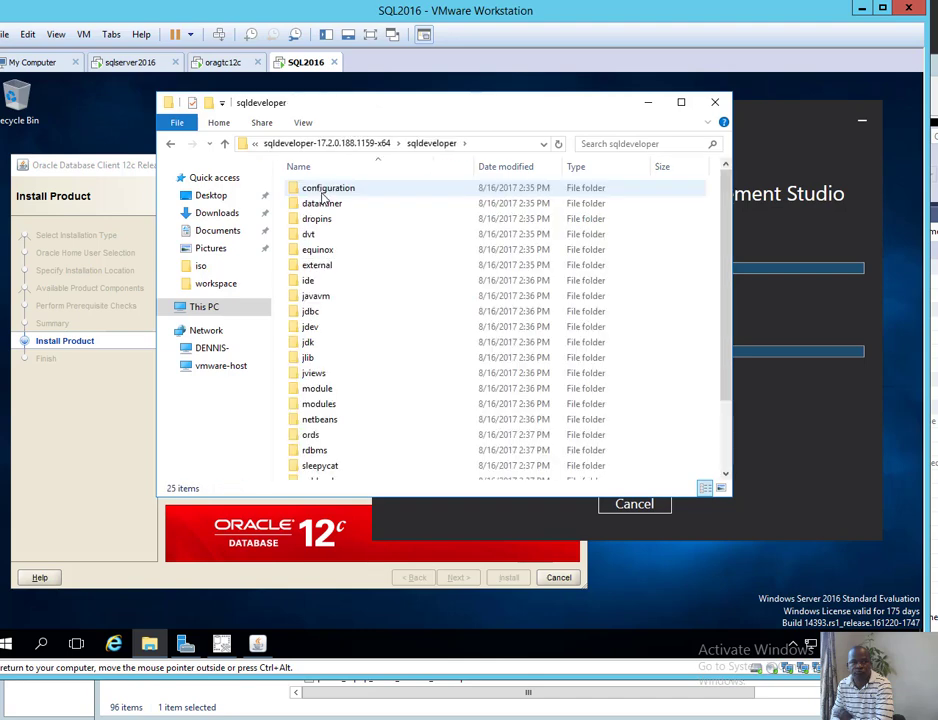
scroll(379, 262, down, 2)
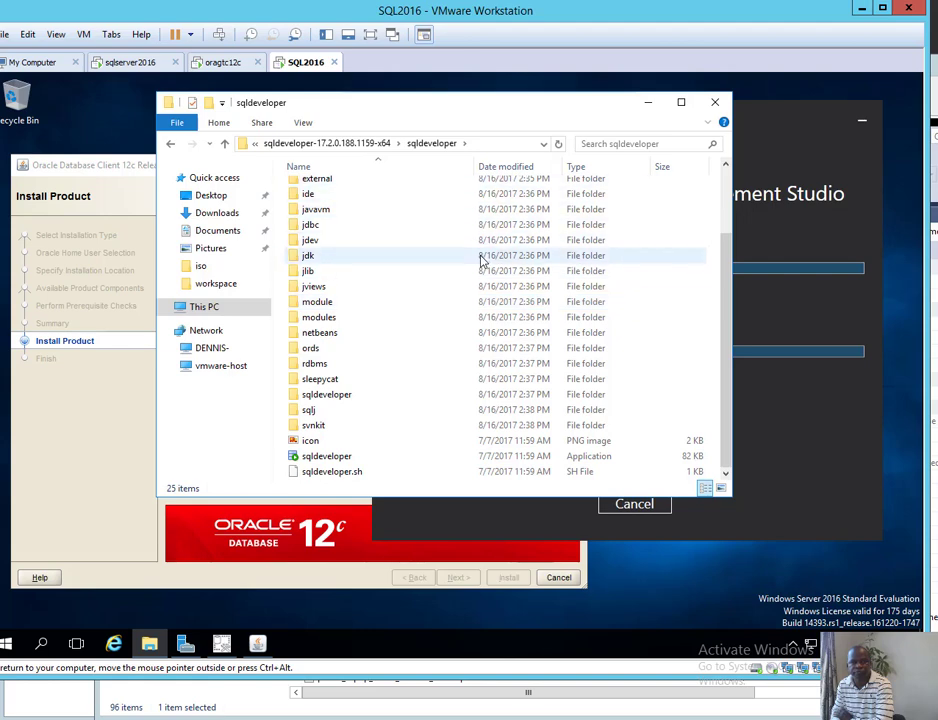
Minimize Explorer, check the installer at 7%, then restore the sqldeveloper folder window.
click(649, 104)
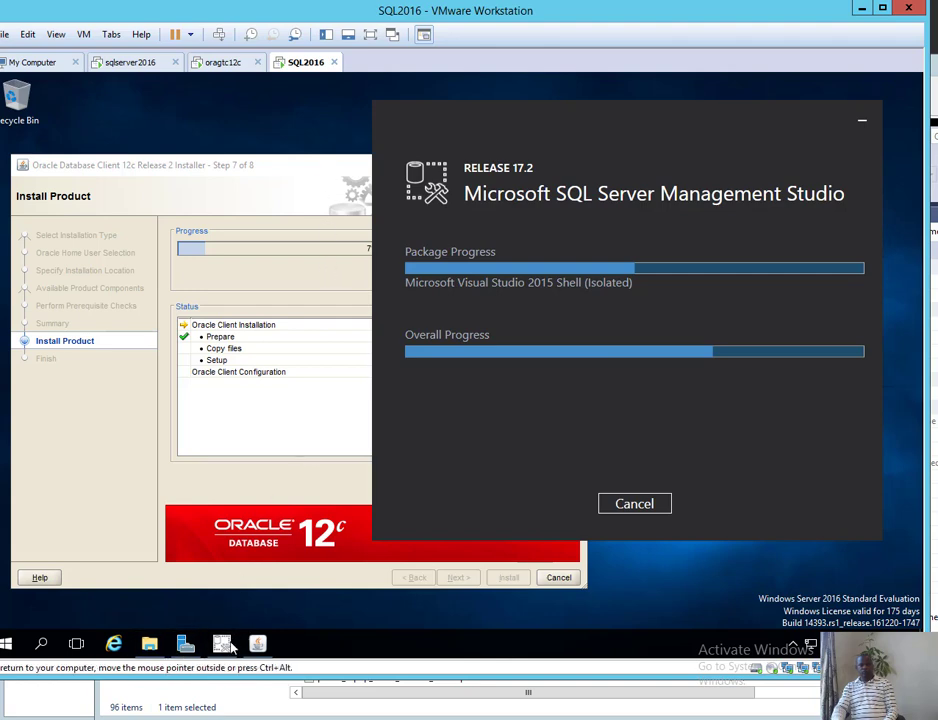
mouse_move(222, 655)
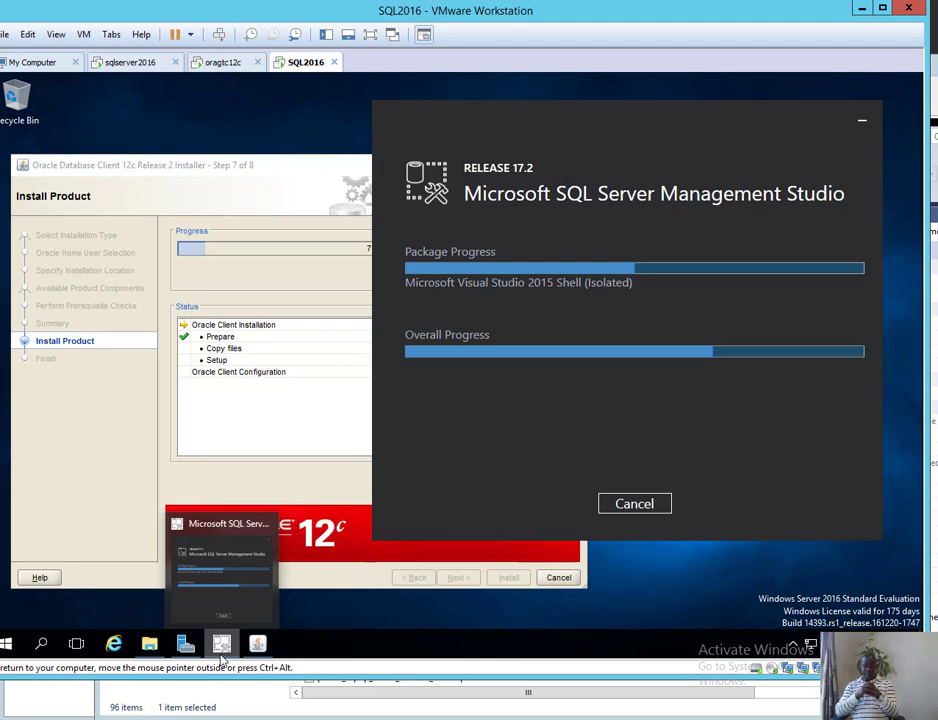
click(291, 201)
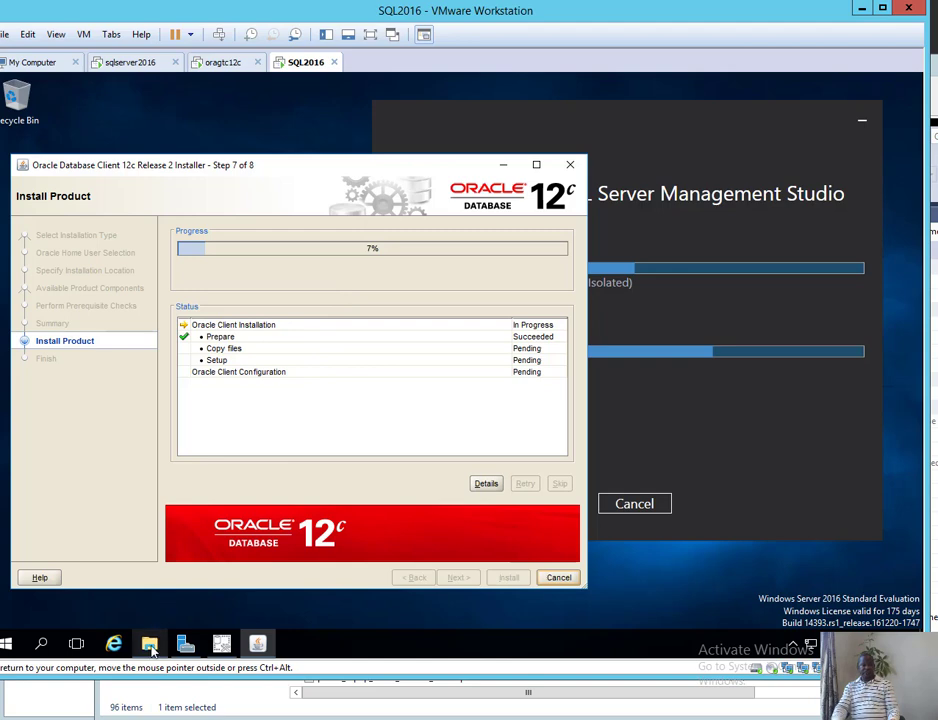
mouse_move(150, 648)
click(150, 570)
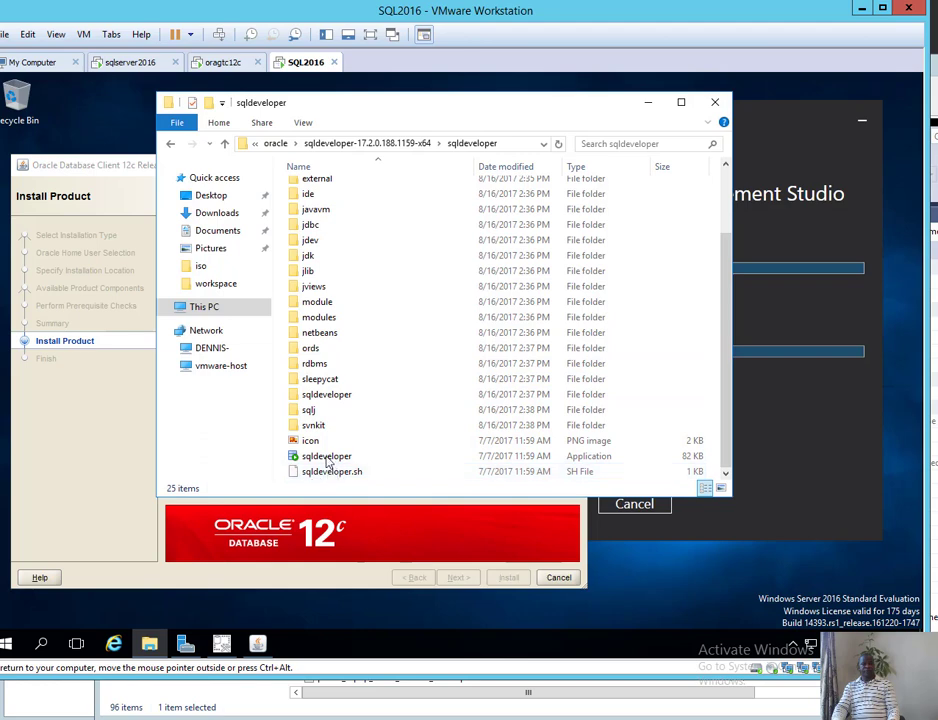
Run sqldeveloper as administrator and watch its splash screen load, checking SSMS progress meanwhile.
click(327, 457)
right_click(327, 459)
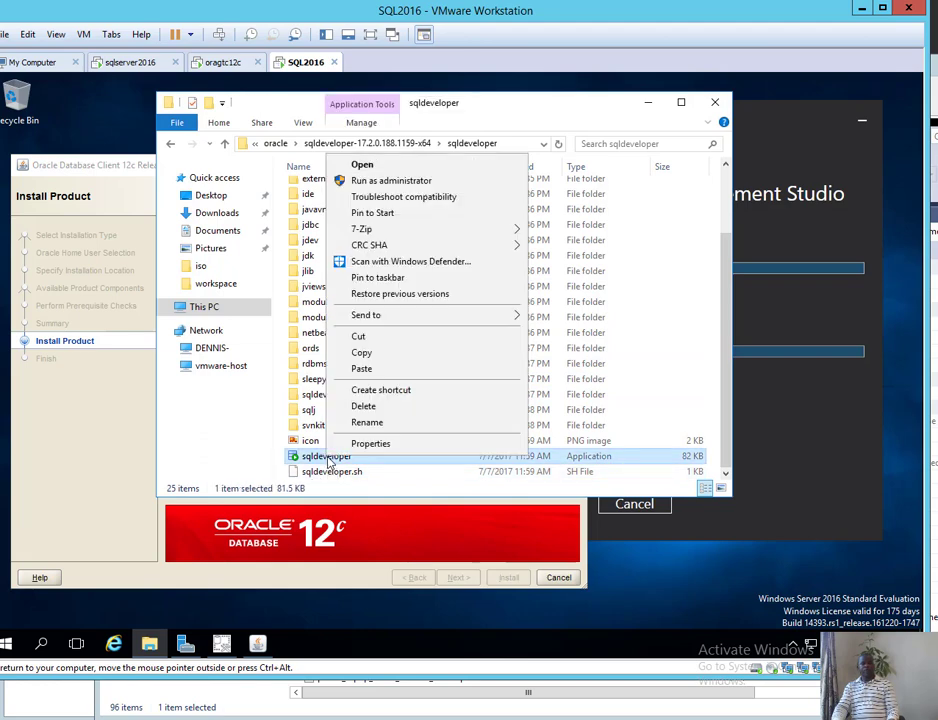
click(420, 182)
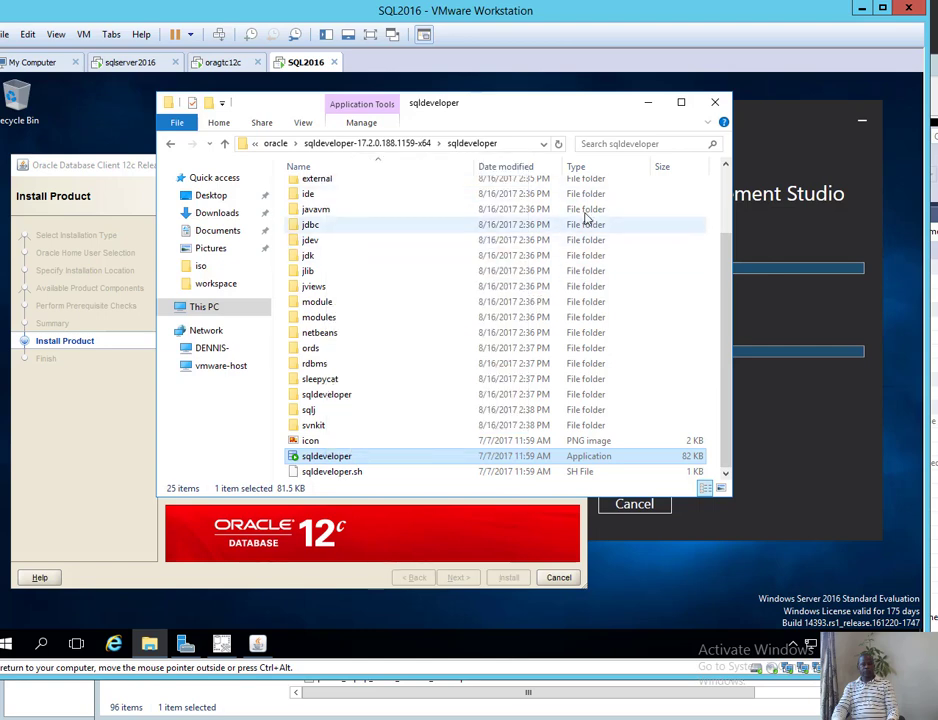
click(648, 103)
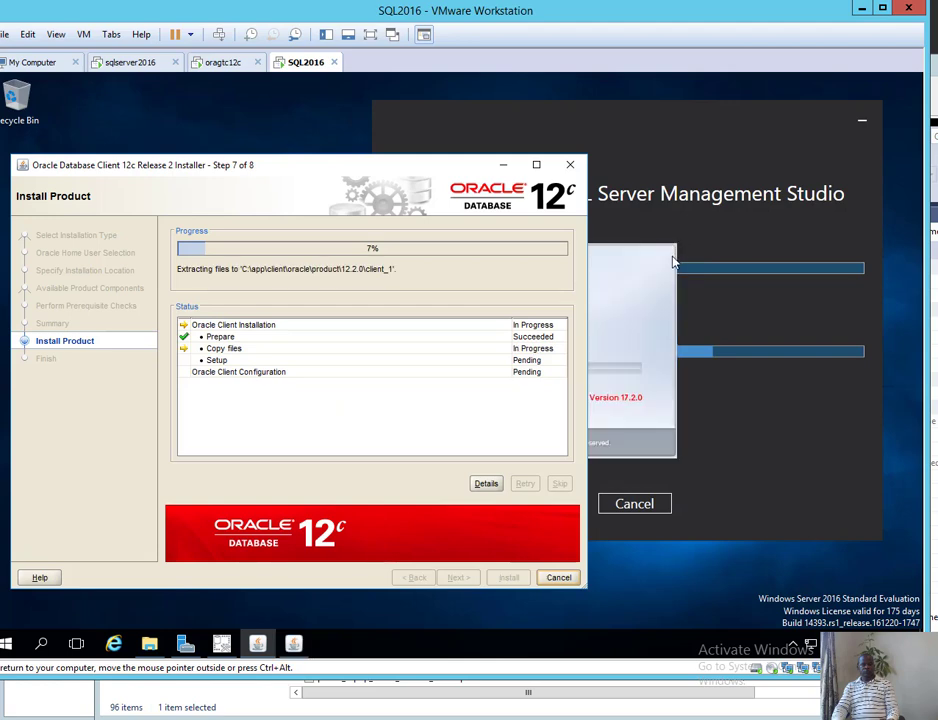
click(293, 643)
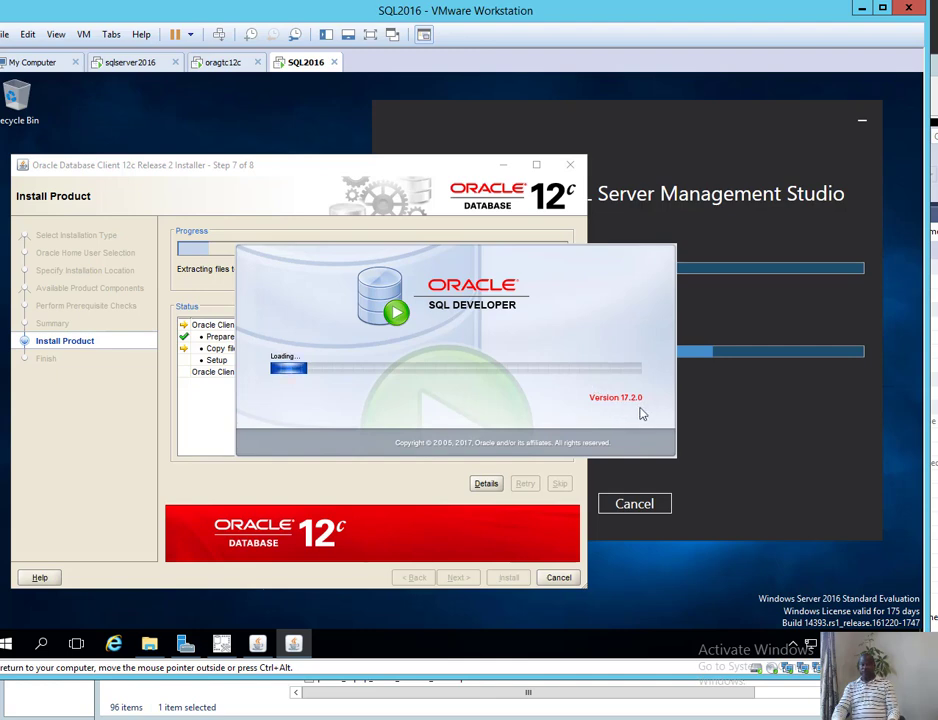
click(760, 144)
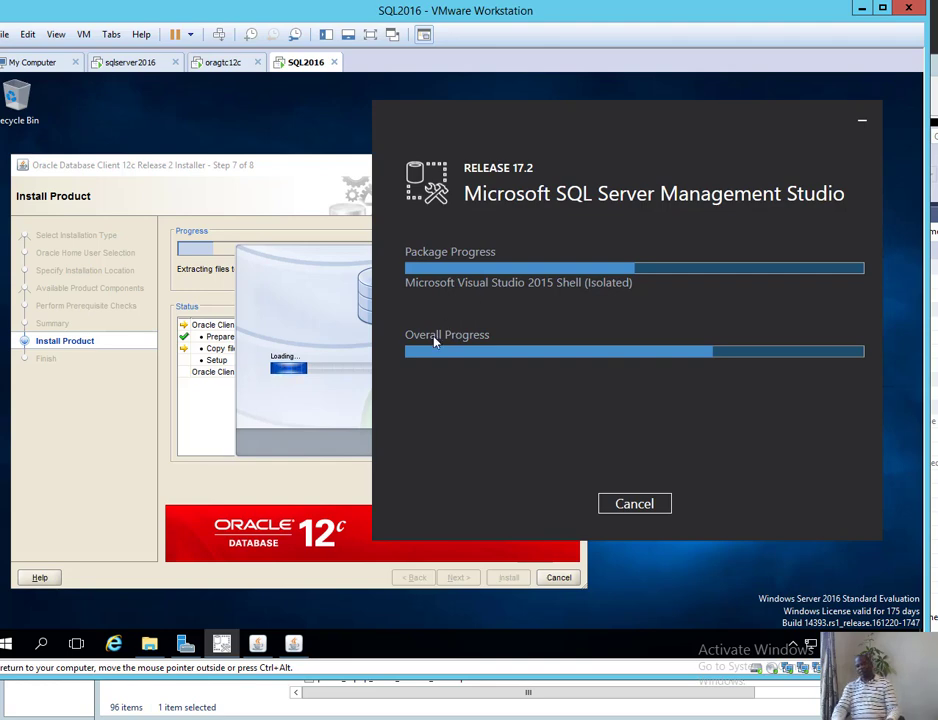
click(341, 418)
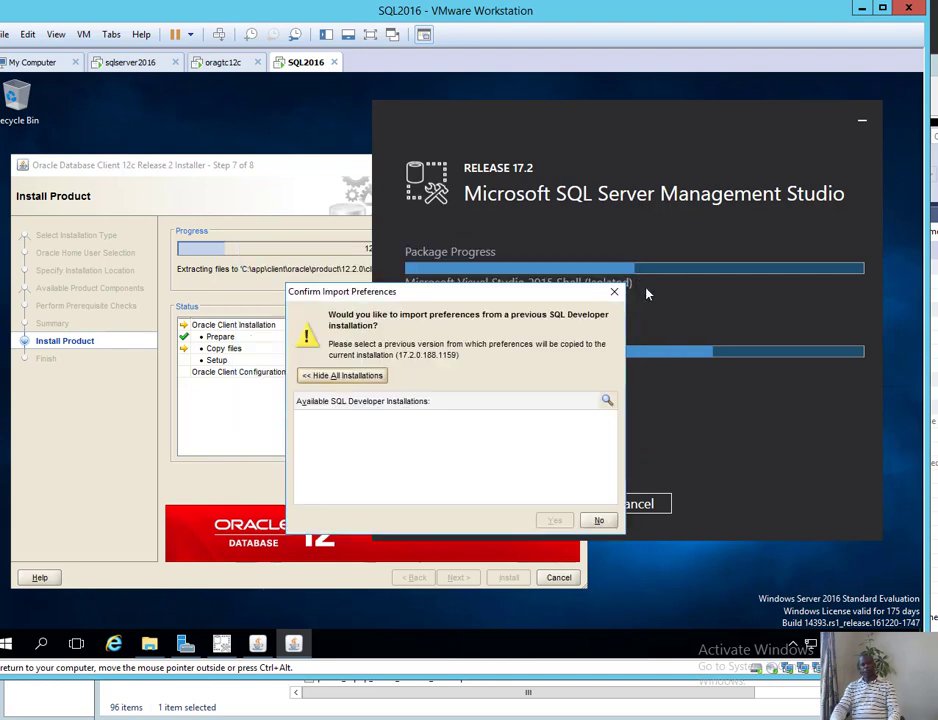
Answer No to importing preferences, accept the usage tracking notice, and minimize SQL Developer.
click(598, 523)
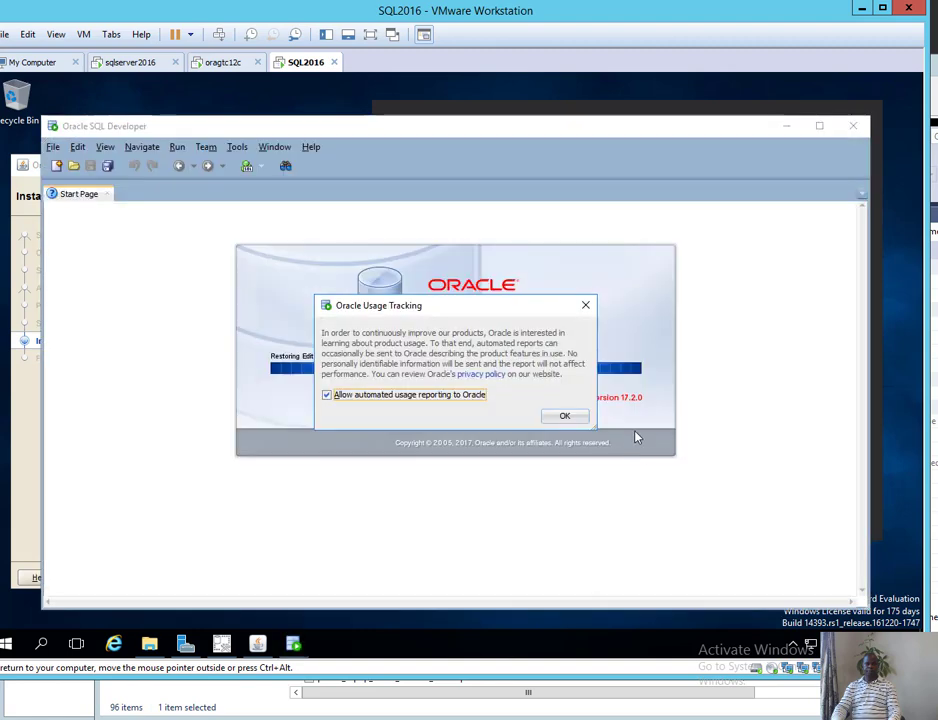
click(566, 425)
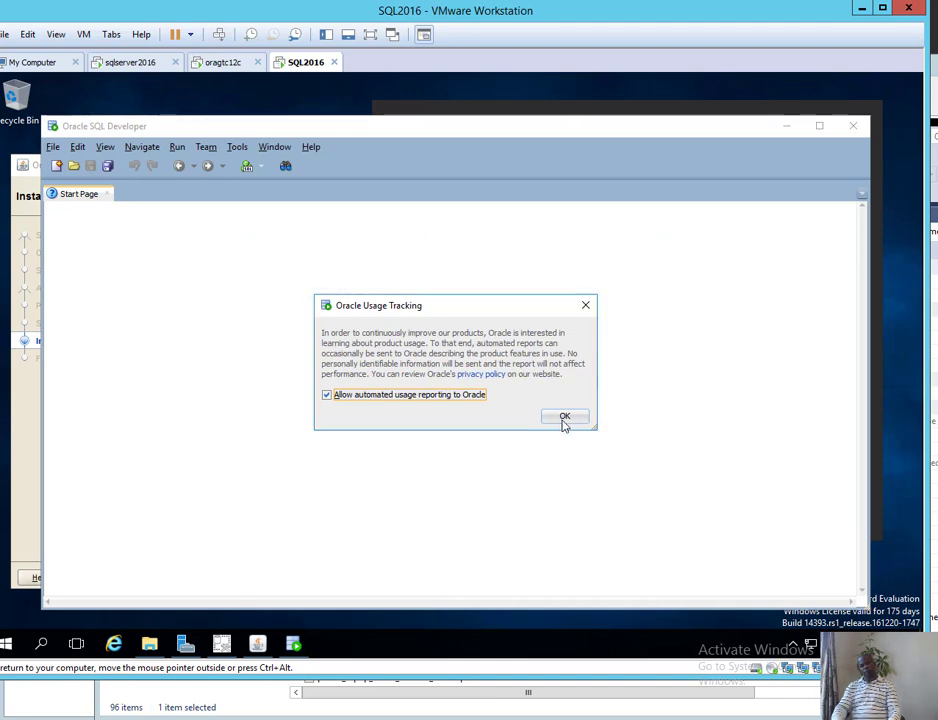
click(564, 422)
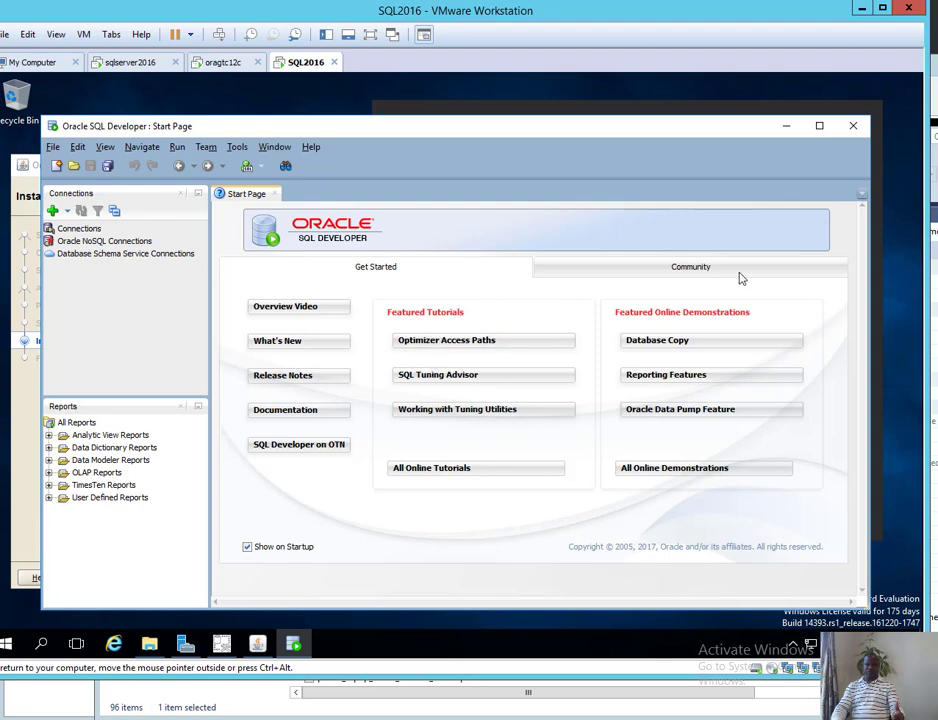
click(788, 128)
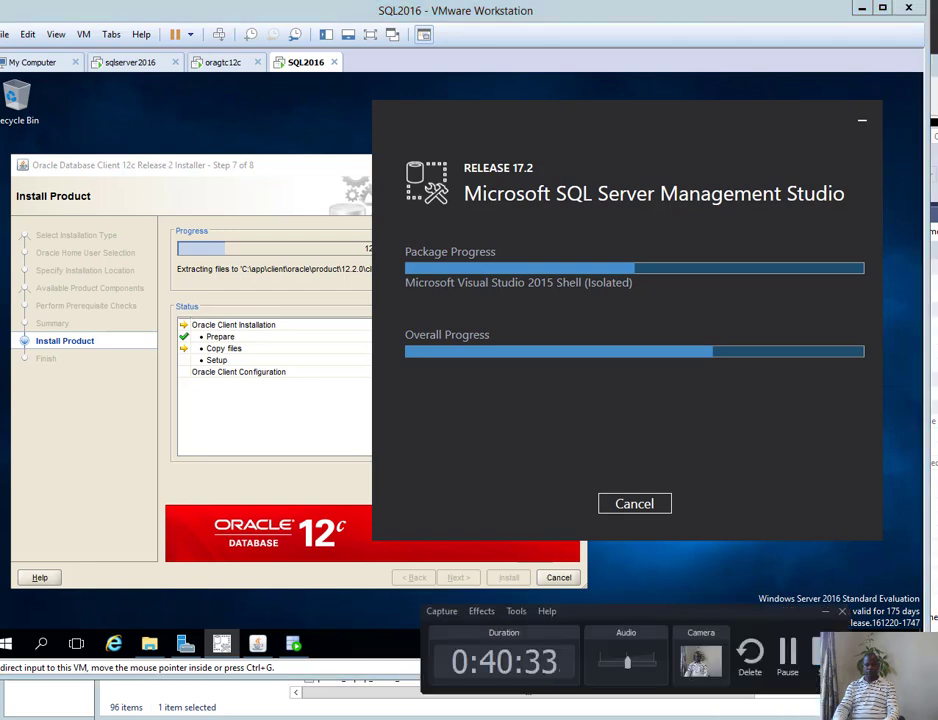
Check the Oracle client install at 16%, pin SQL Developer to the taskbar, and restore it.
click(790, 653)
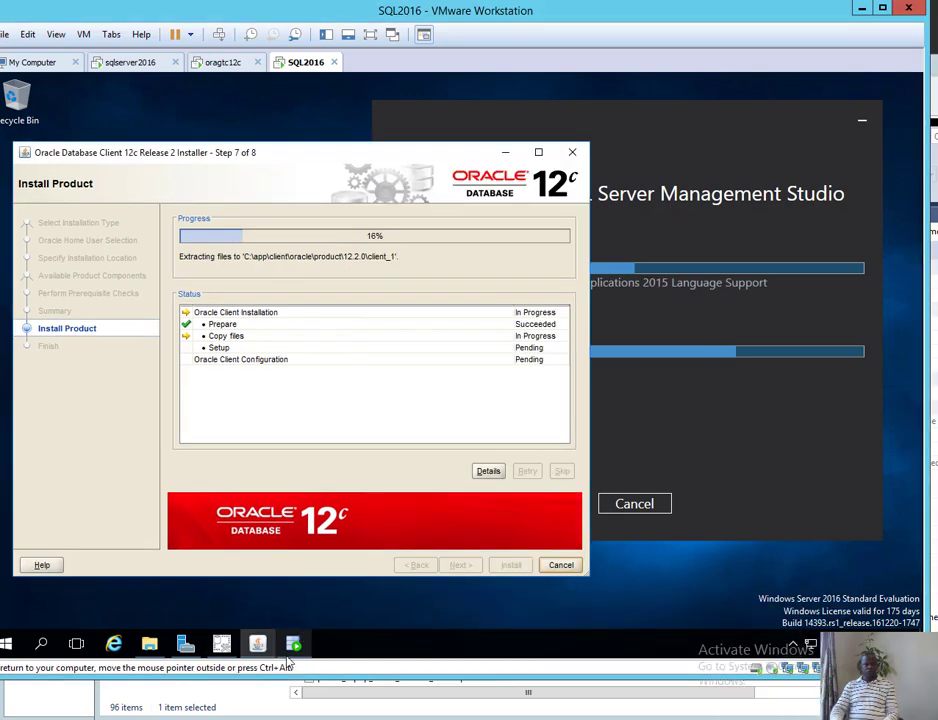
mouse_move(300, 651)
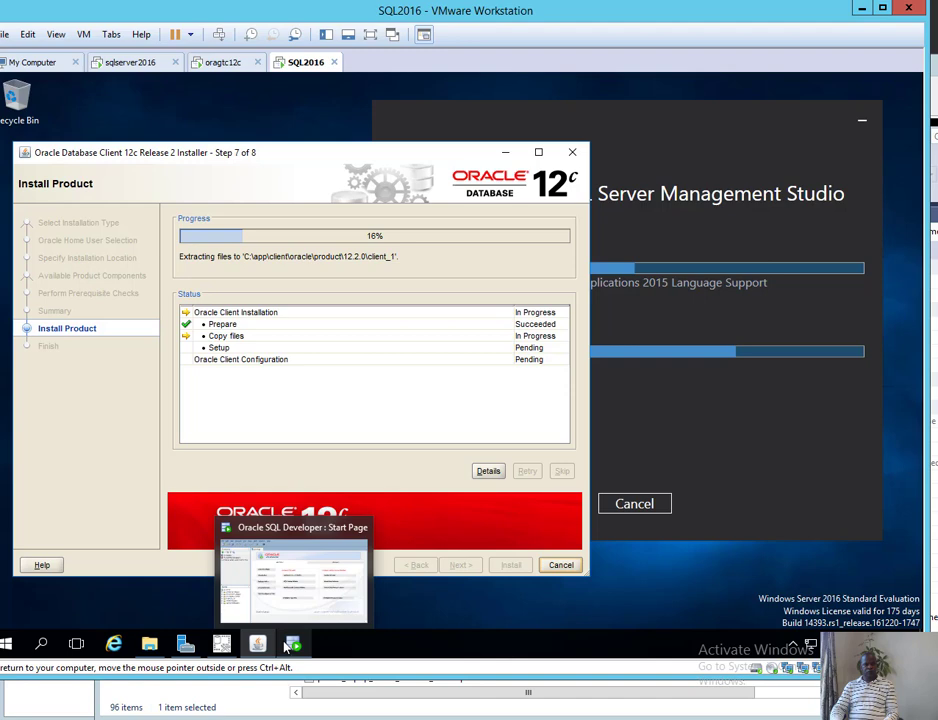
click(287, 648)
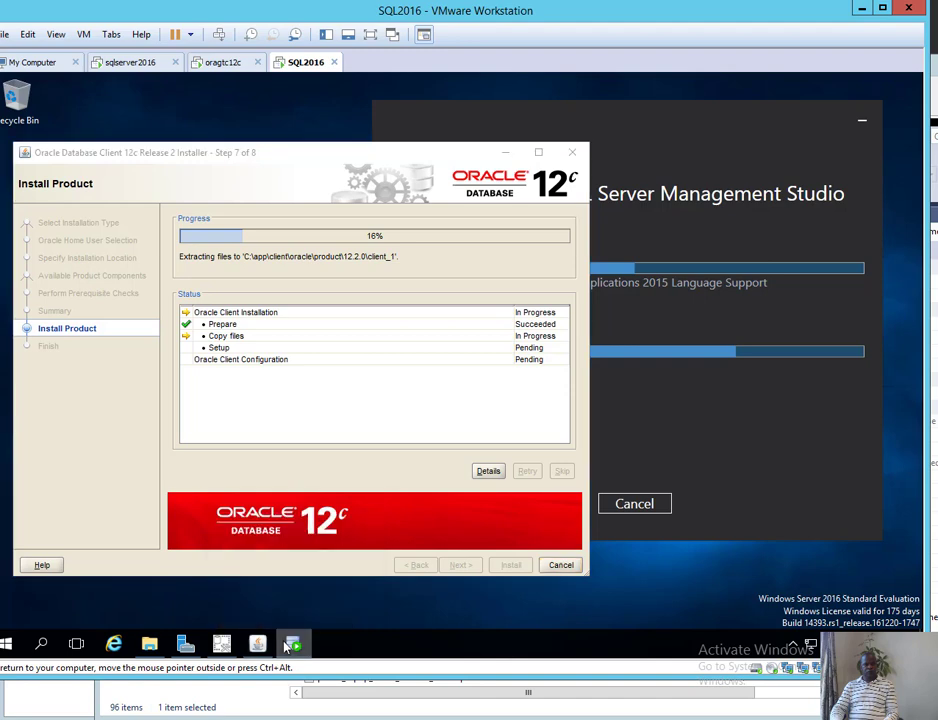
right_click(287, 648)
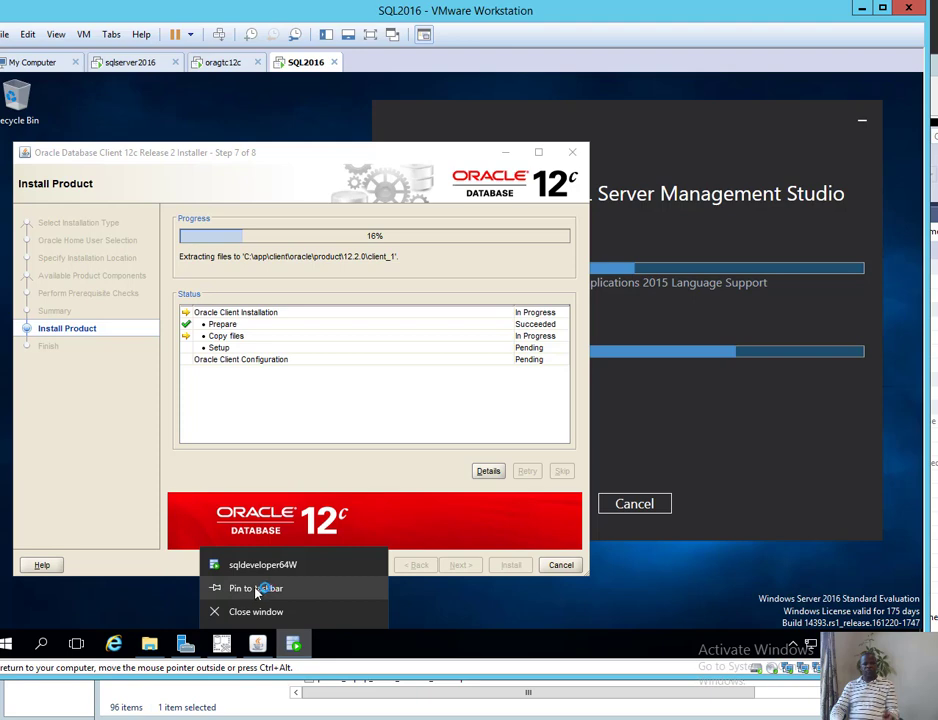
click(256, 591)
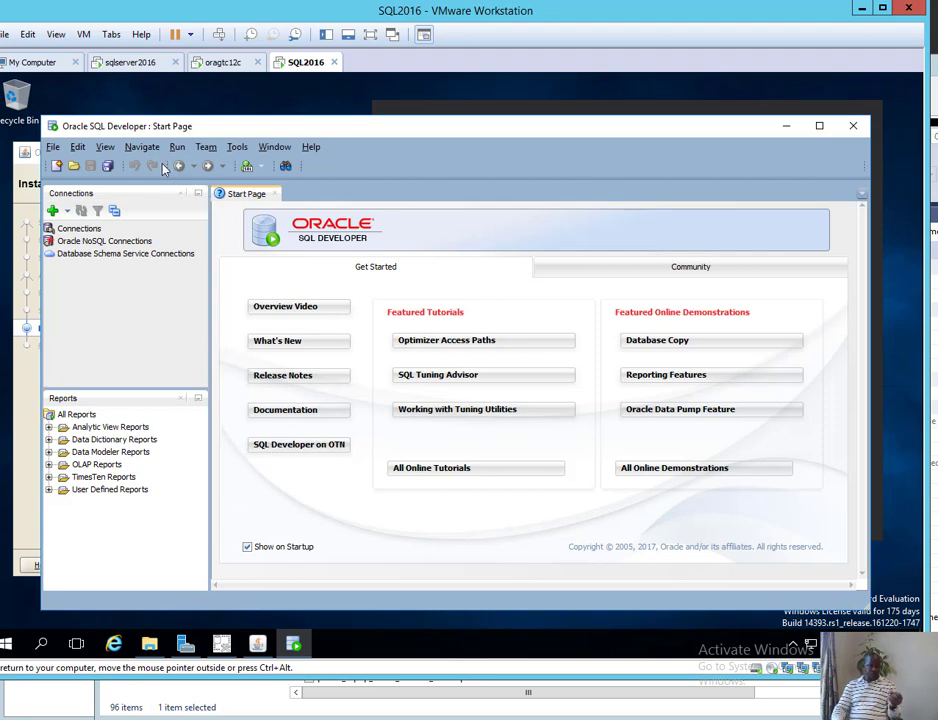
Open Preferences at Database > Third Party JDBC Drivers and start a new driver path entry.
click(237, 149)
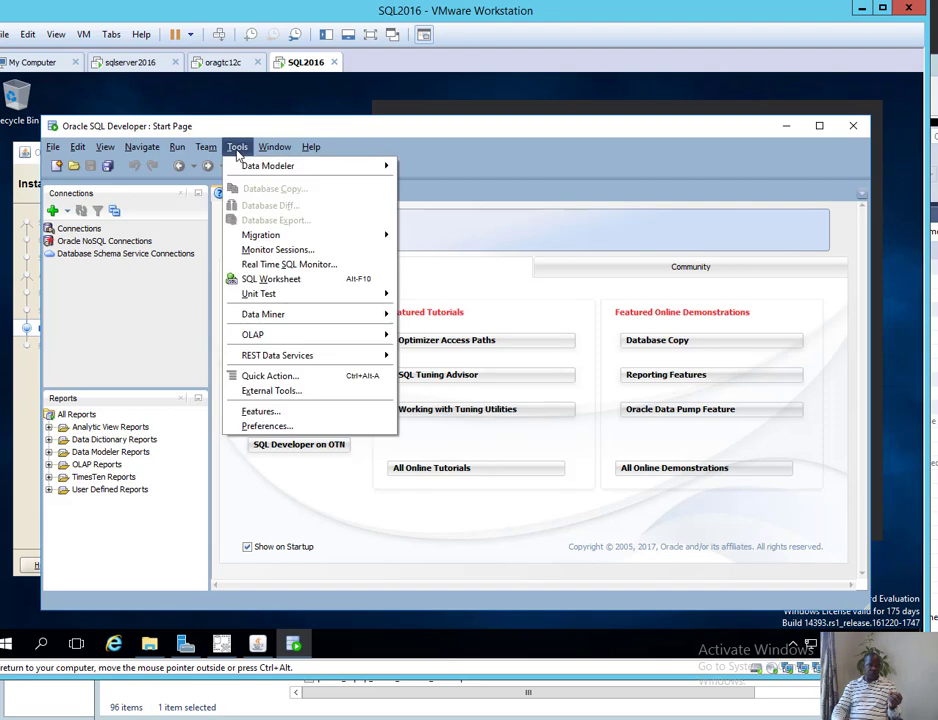
mouse_move(362, 322)
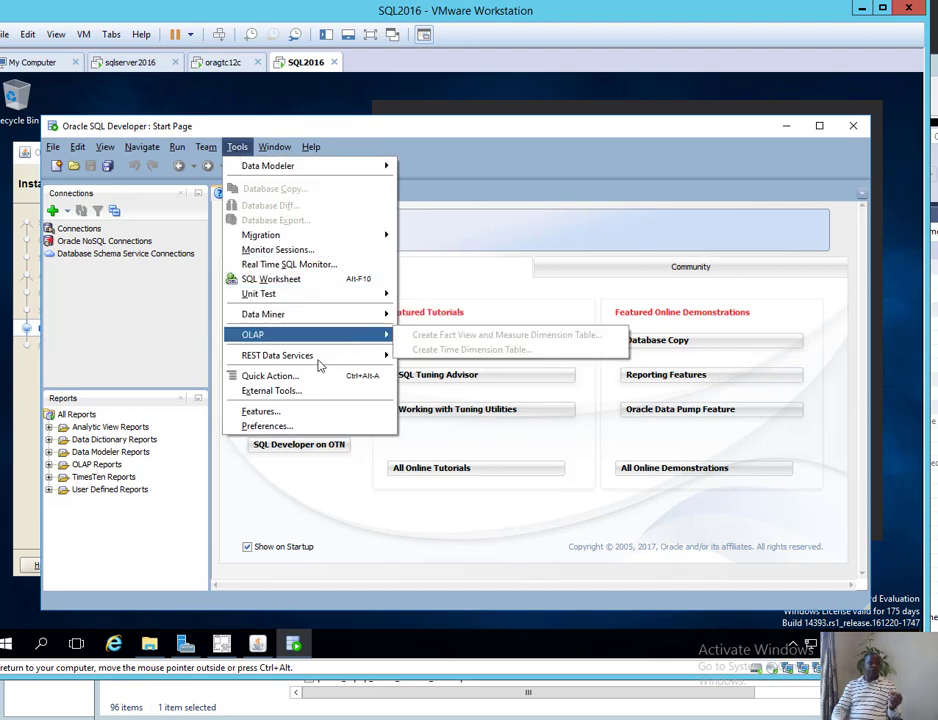
click(263, 426)
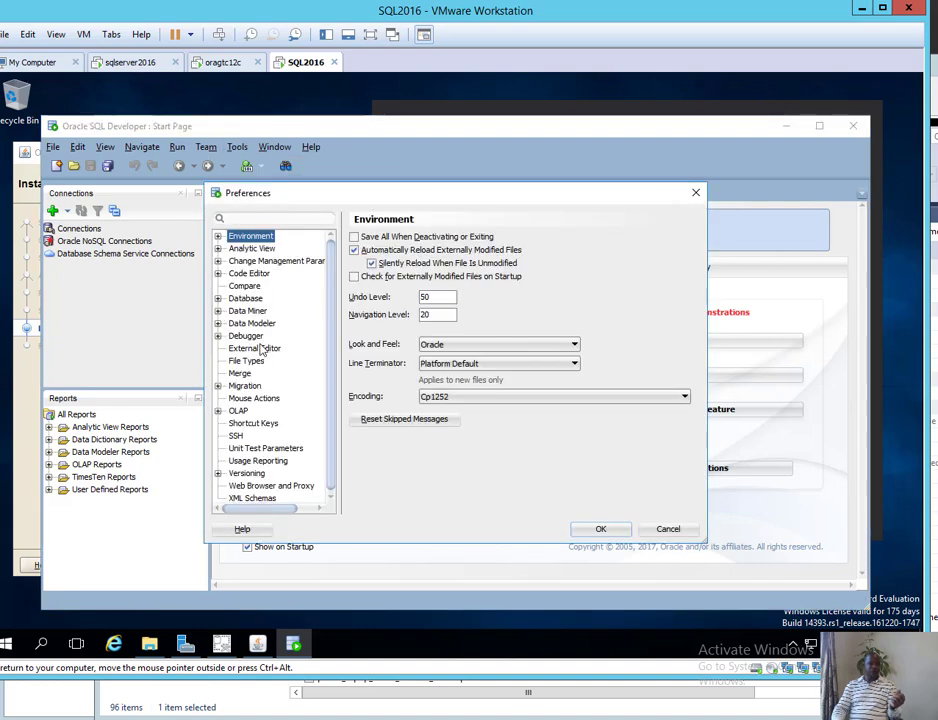
click(226, 302)
click(219, 300)
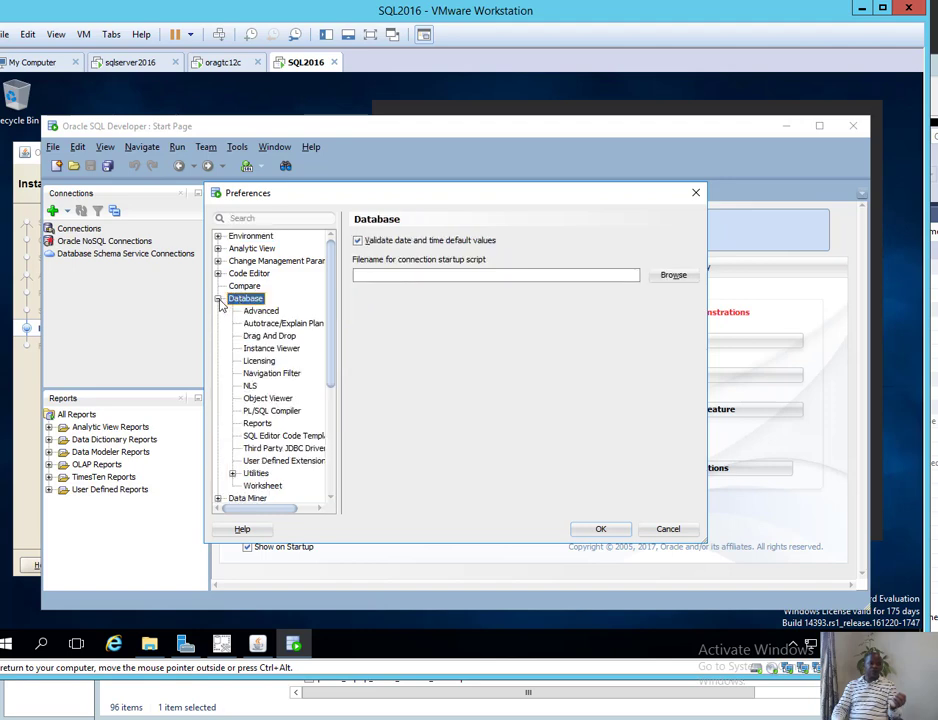
click(280, 448)
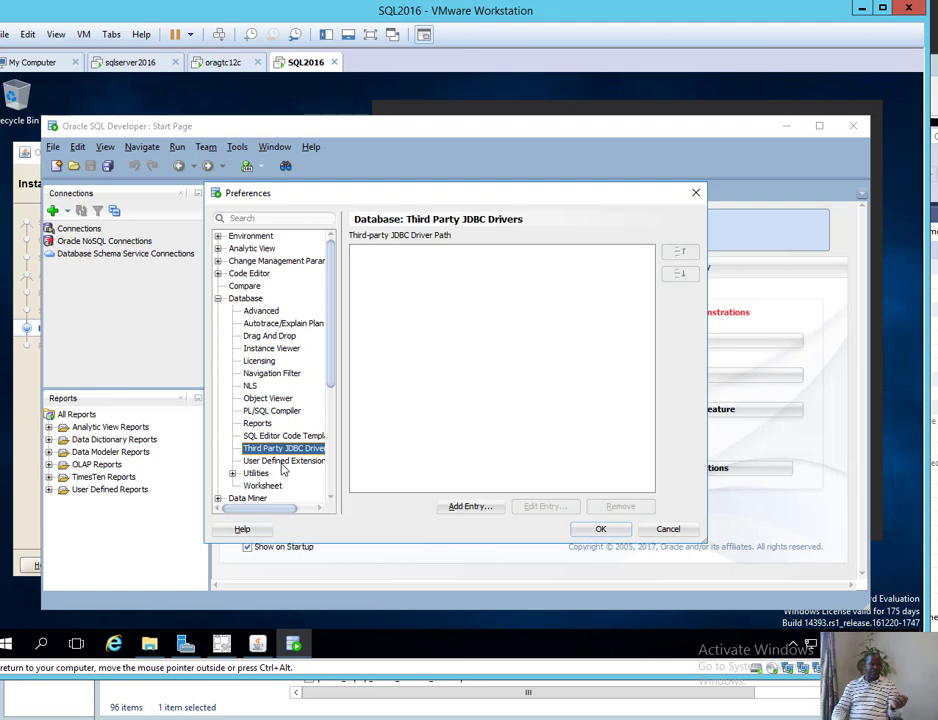
click(470, 507)
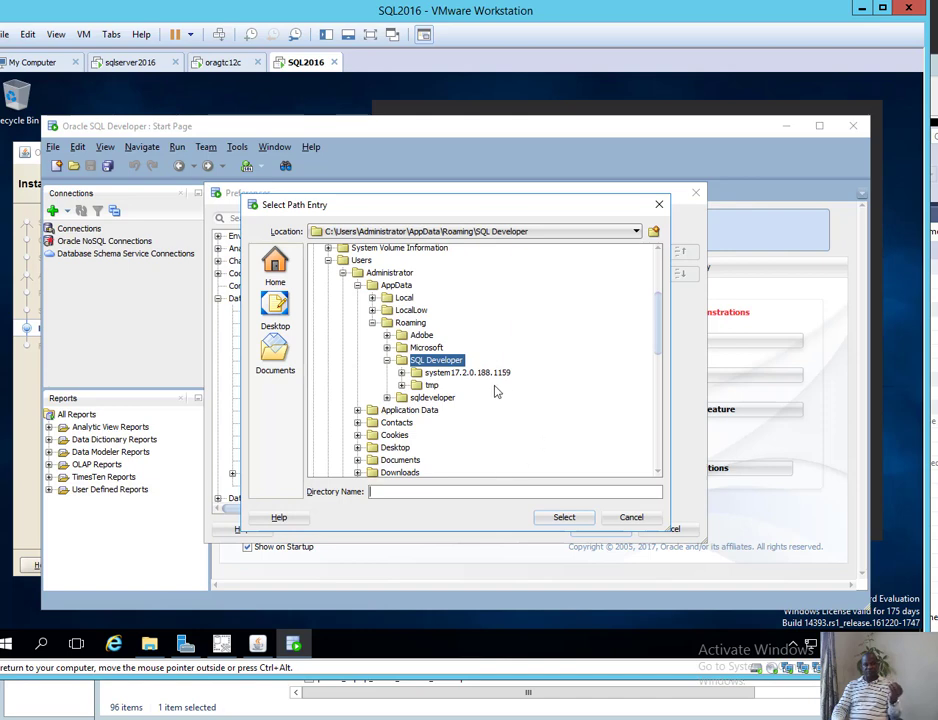
Look through the Select Path Entry location list, then switch to the sqldeveloper Explorer window.
click(536, 232)
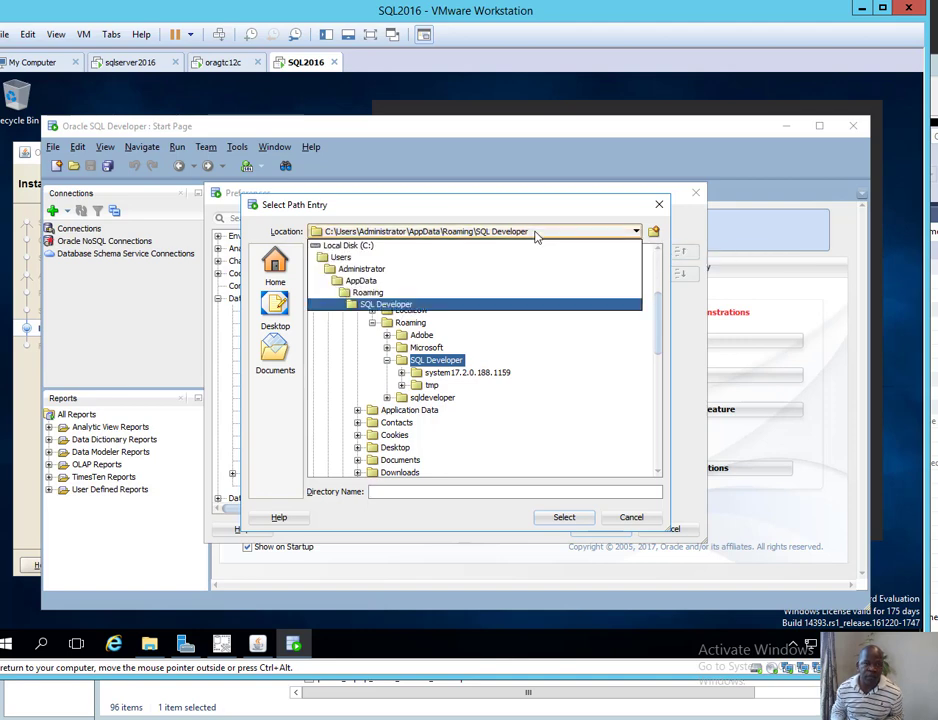
click(536, 232)
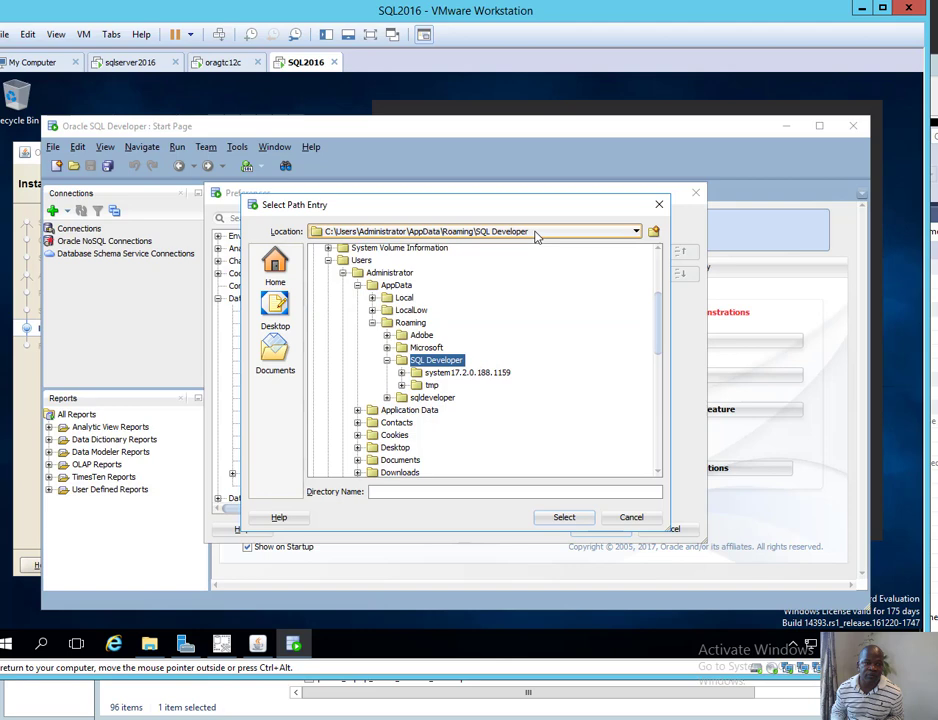
click(536, 232)
click(536, 234)
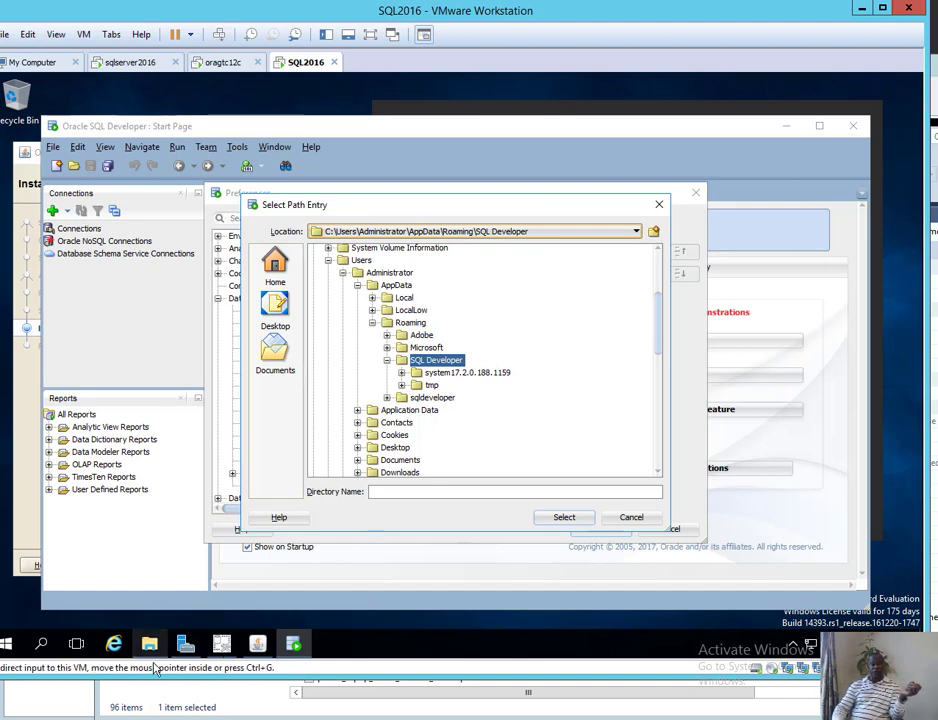
key(alt+Tab)
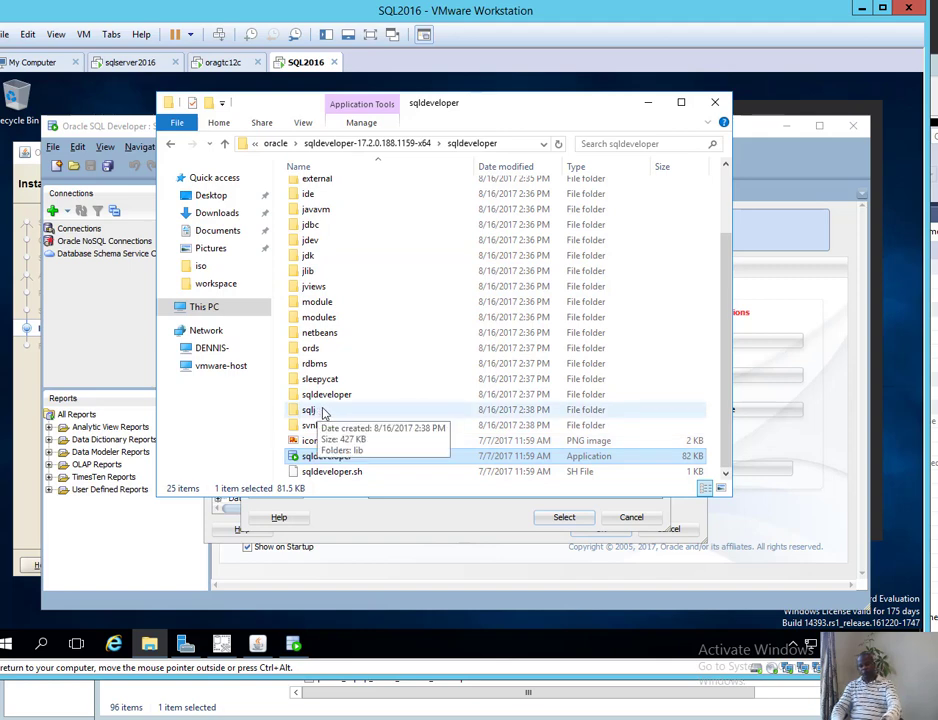
Open C:\workspace\jtds-1.3.1-dist in a new Explorer window, then minimize both Explorer windows.
key(super+e)
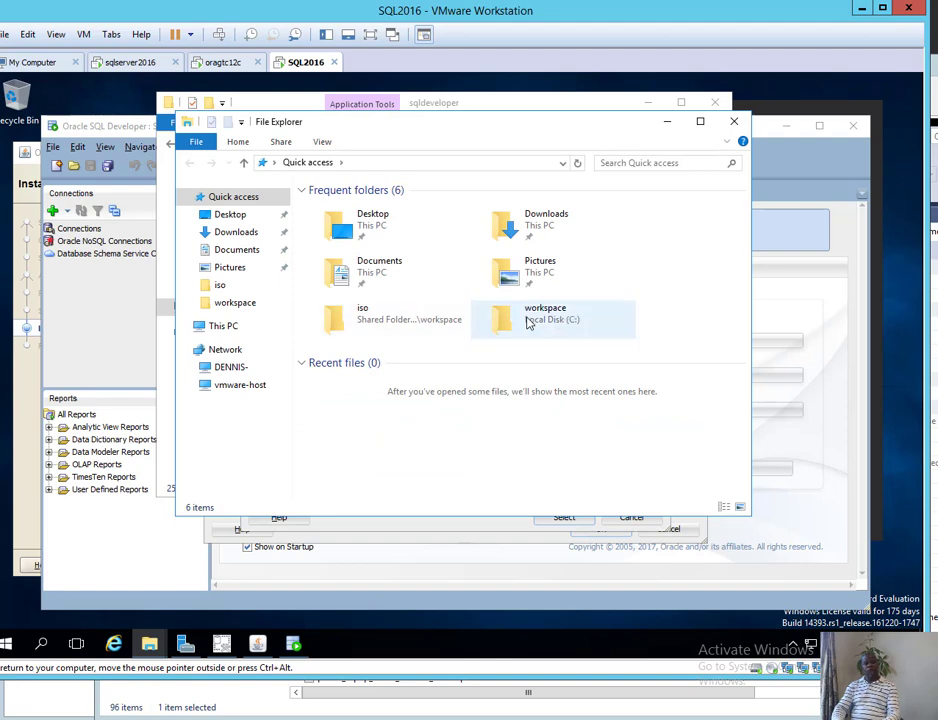
double_click(530, 320)
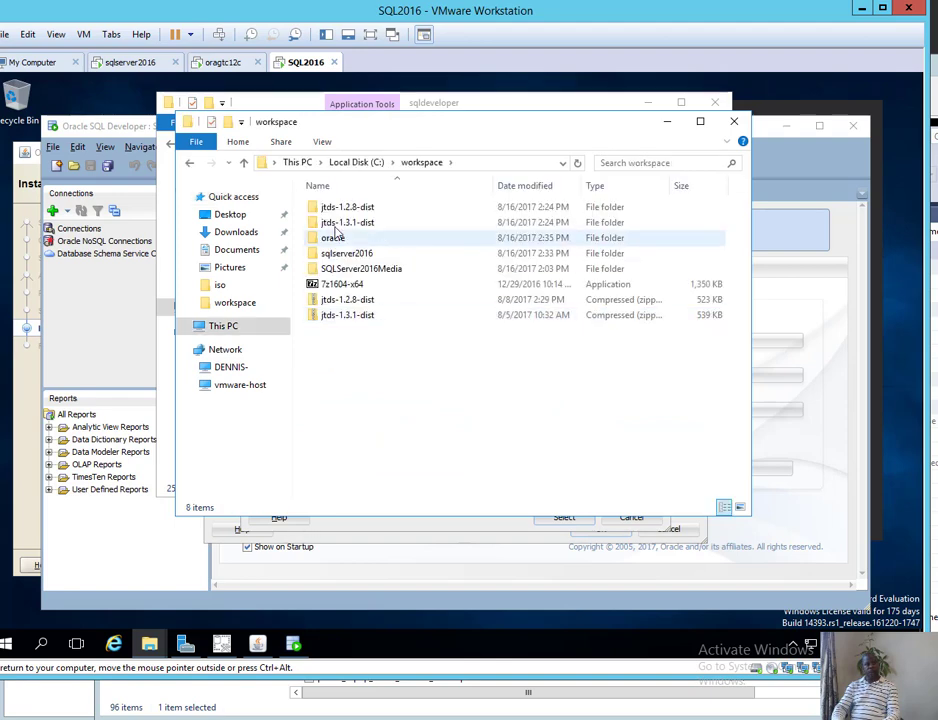
click(336, 227)
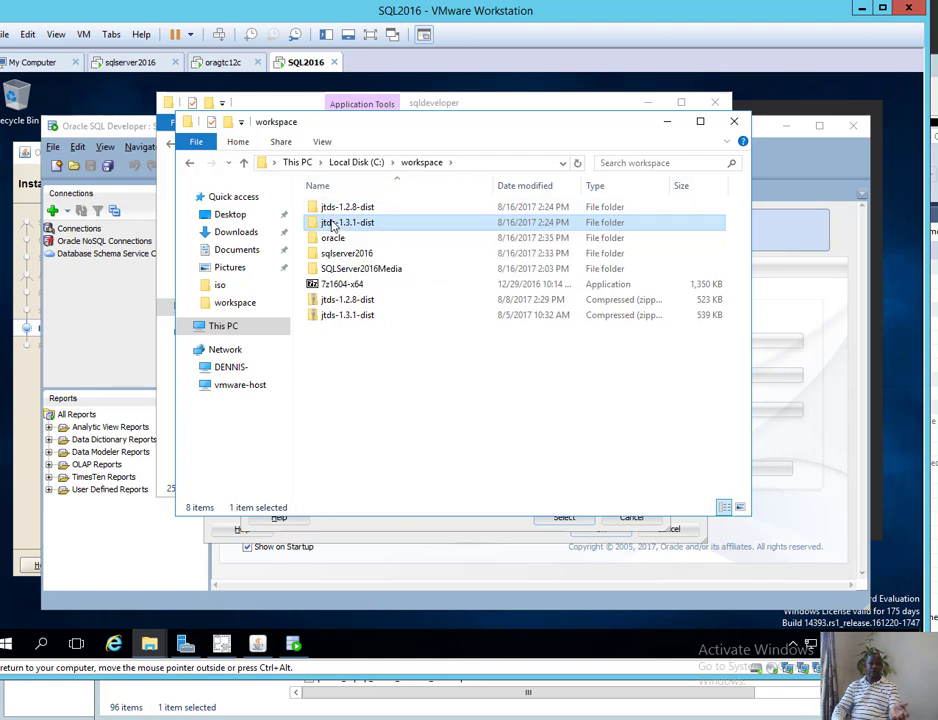
double_click(333, 222)
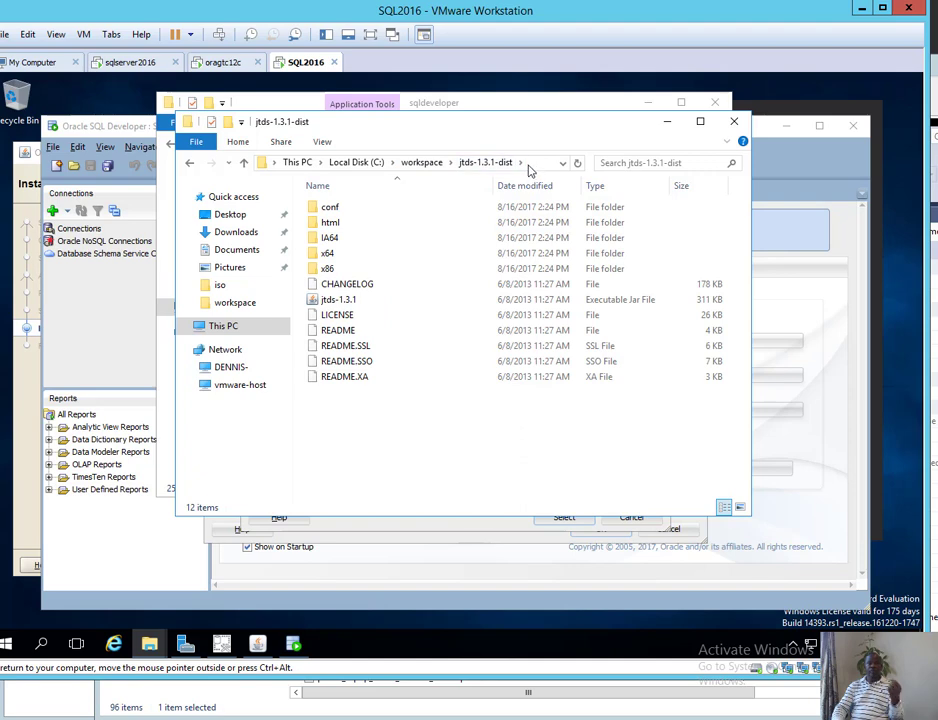
click(667, 122)
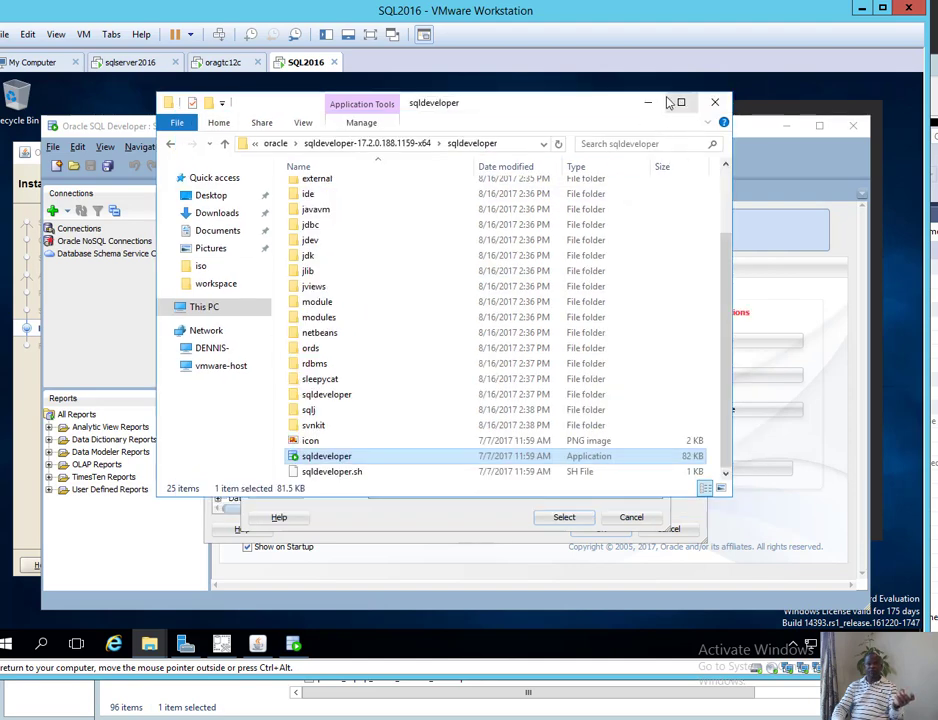
click(648, 104)
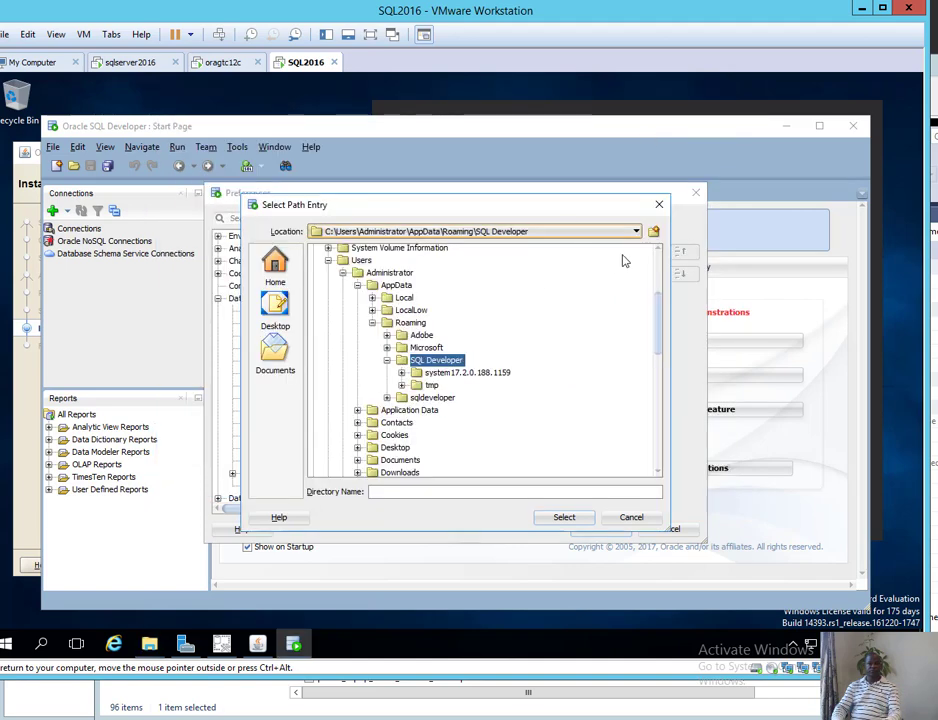
Select C:\workspace\jtds-1.3.1-dist\jtds-1.3.1.jar as the driver path entry and confirm Preferences with OK.
click(328, 260)
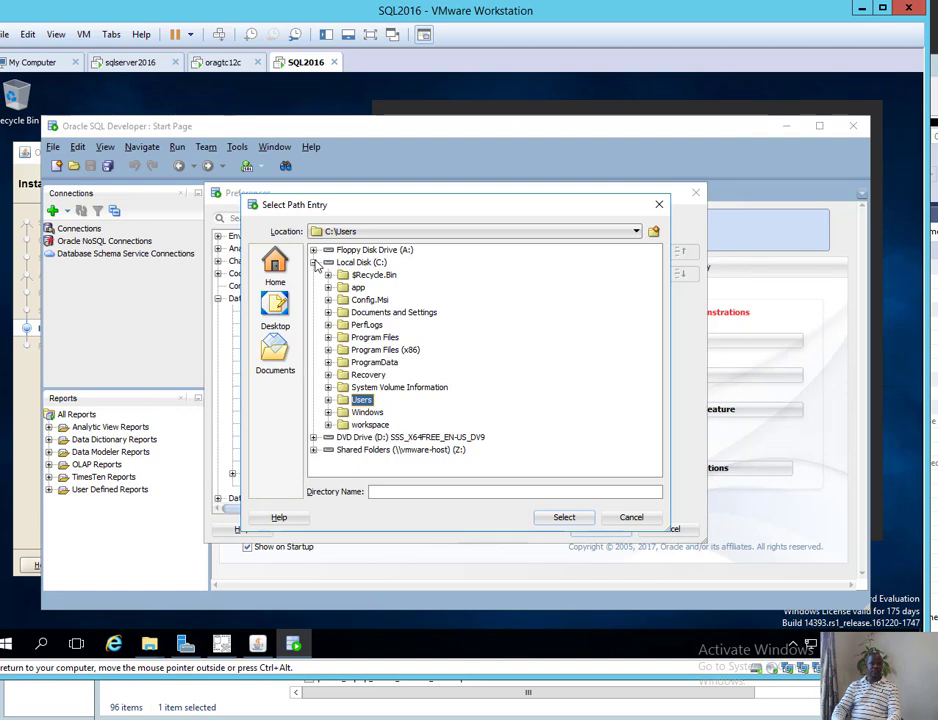
click(366, 425)
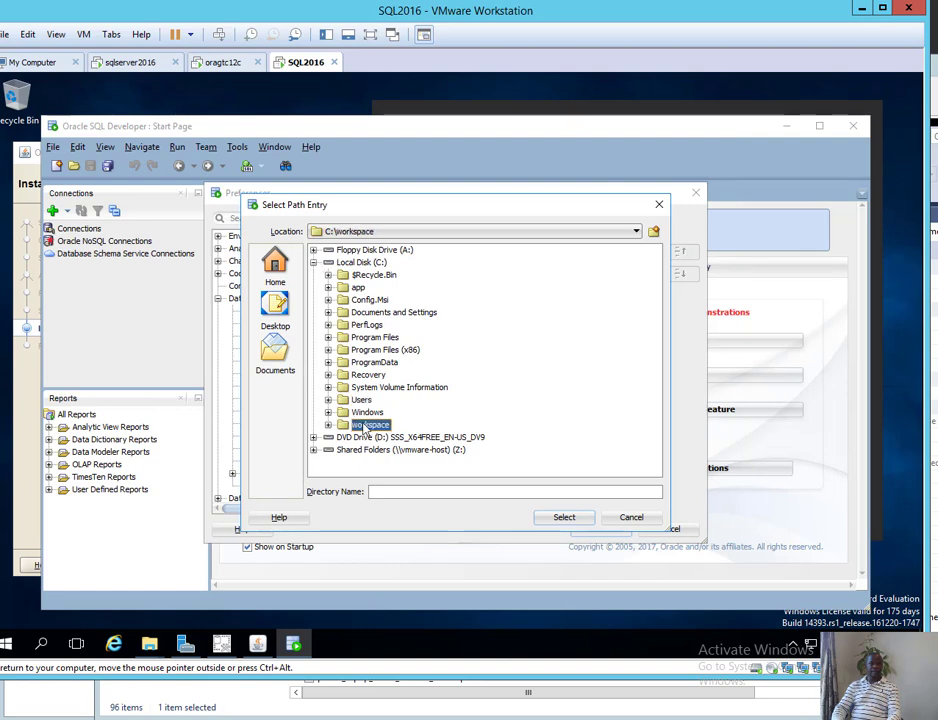
double_click(368, 425)
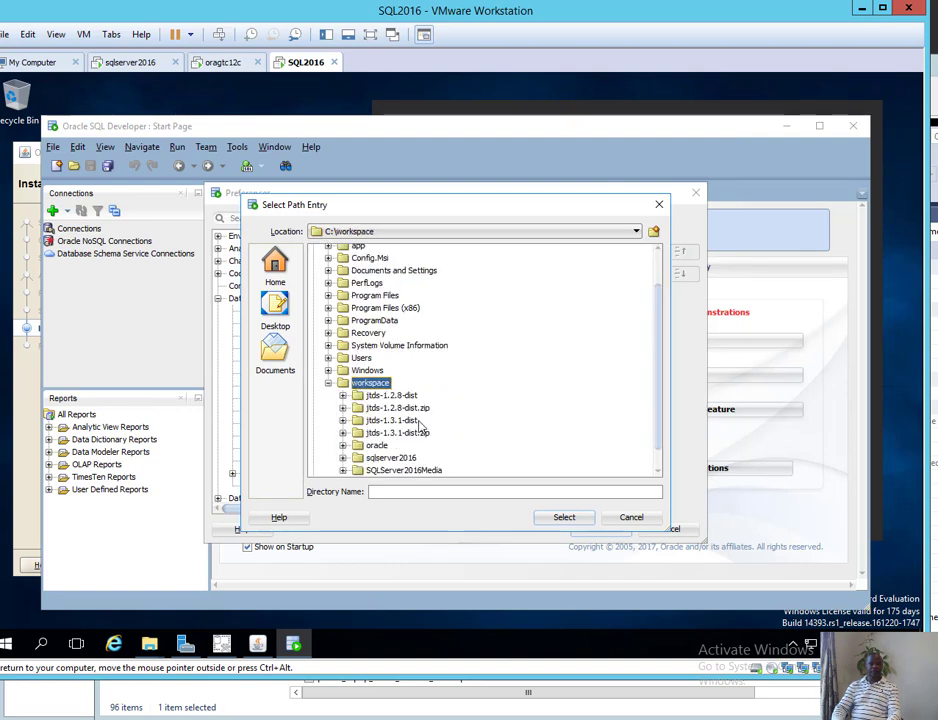
click(398, 421)
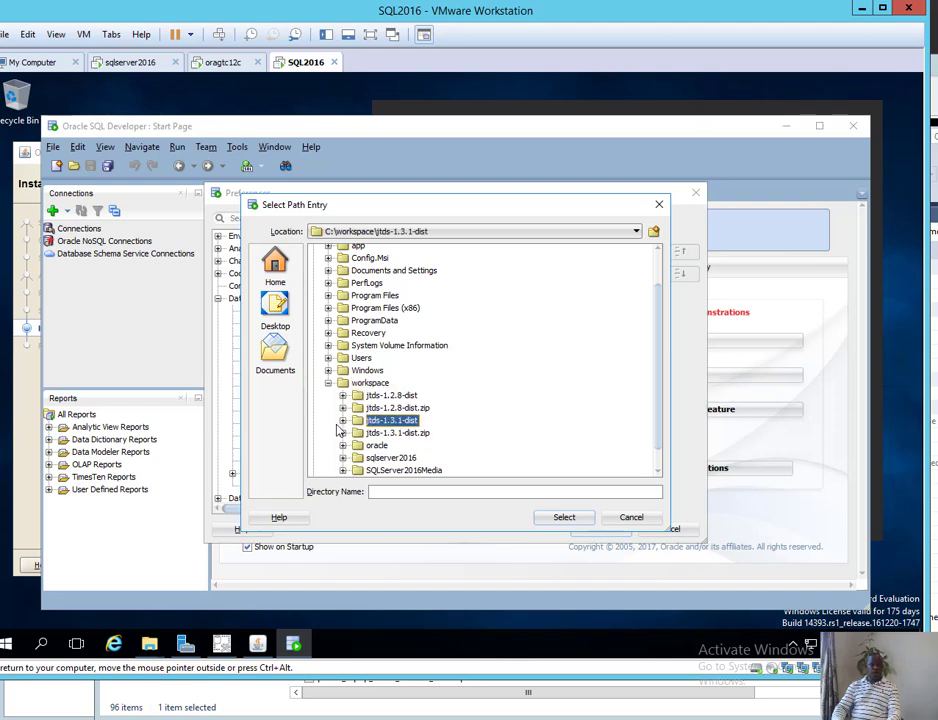
click(343, 421)
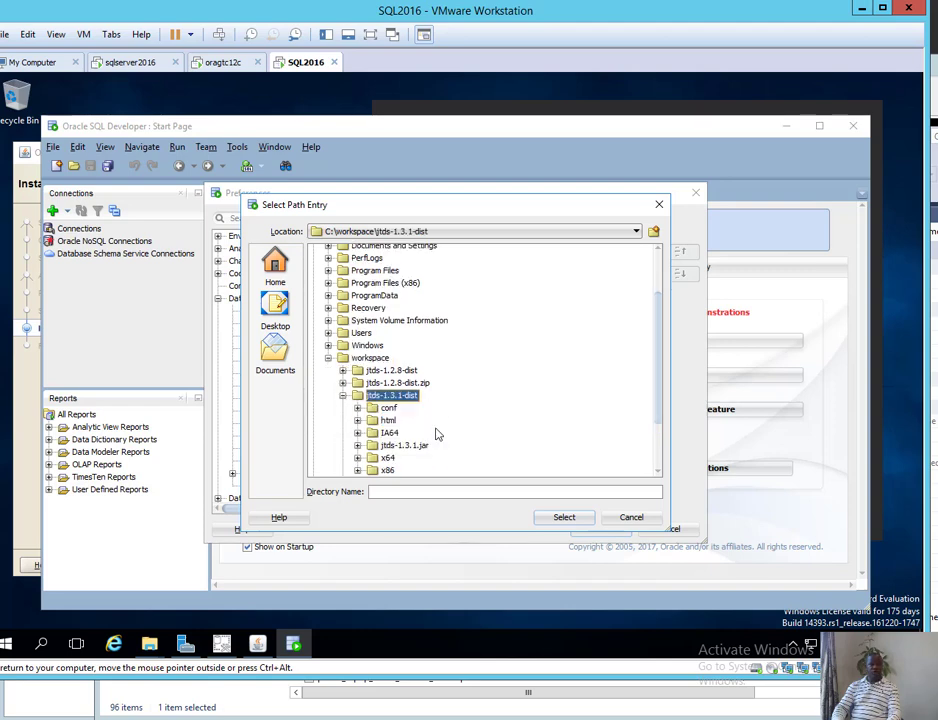
scroll(440, 427, down, 2)
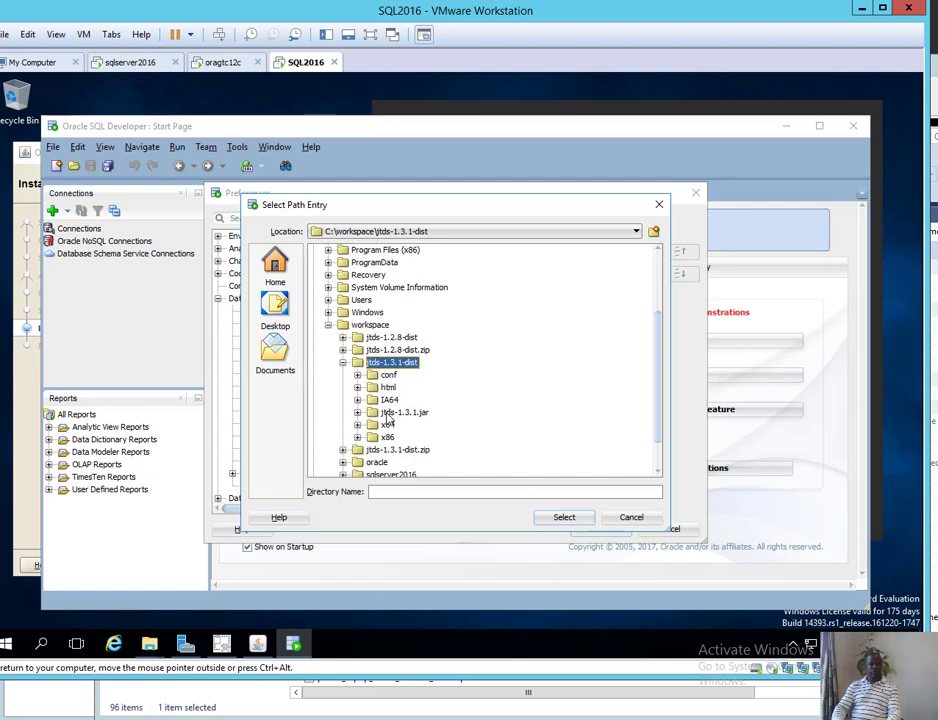
click(388, 413)
double_click(415, 414)
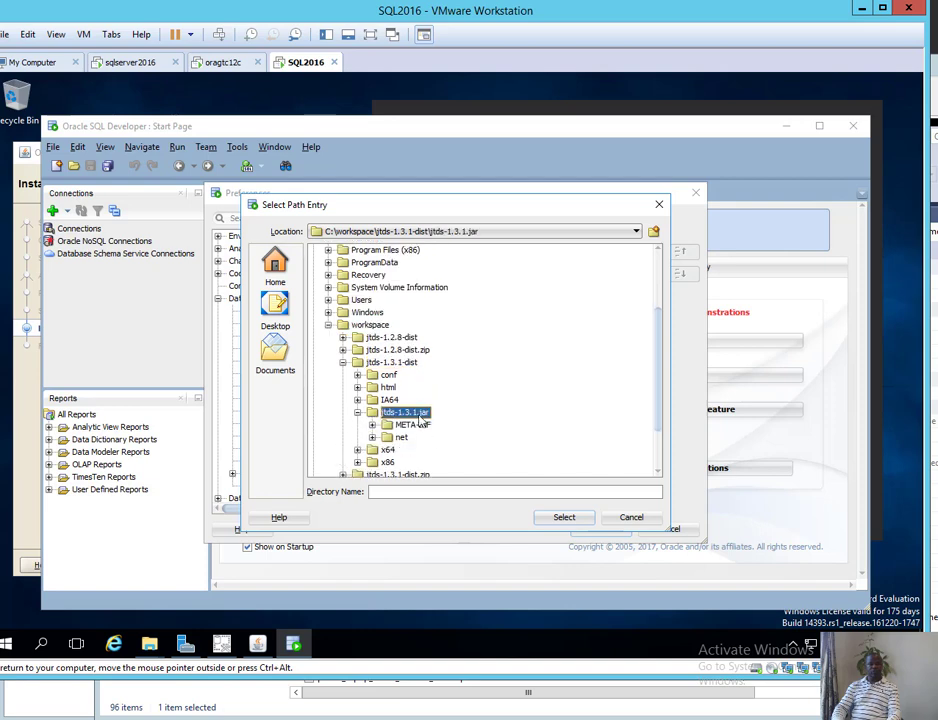
click(563, 519)
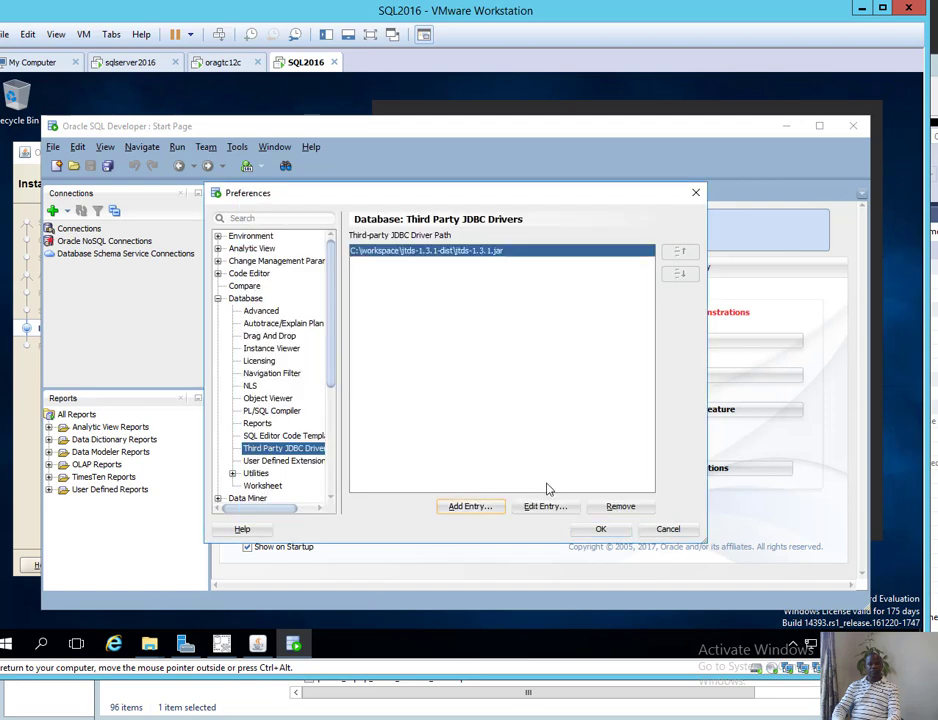
click(601, 530)
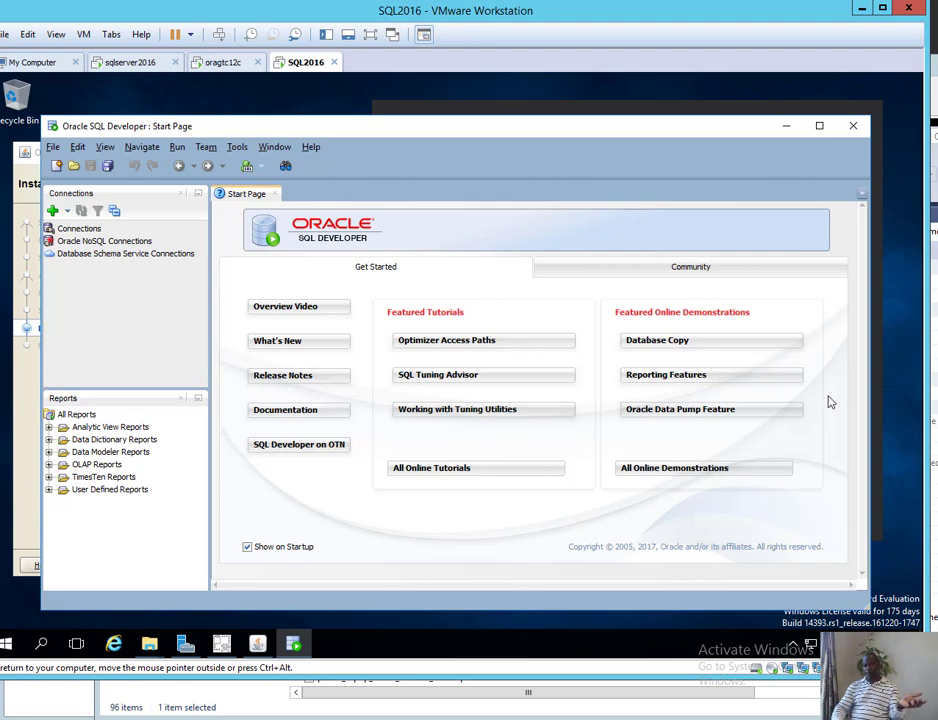
click(786, 127)
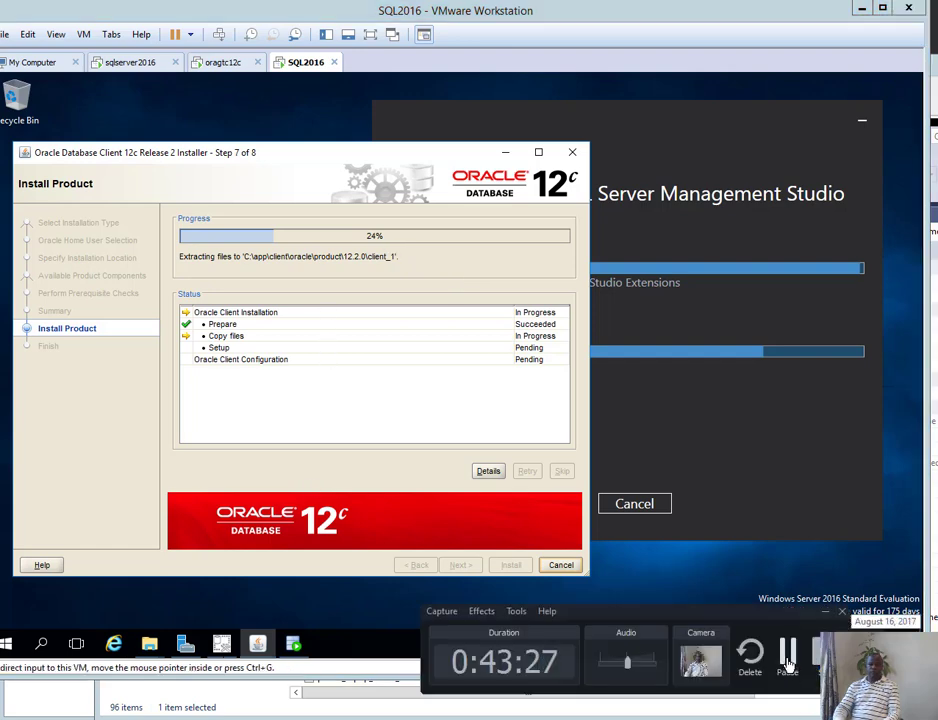
click(291, 645)
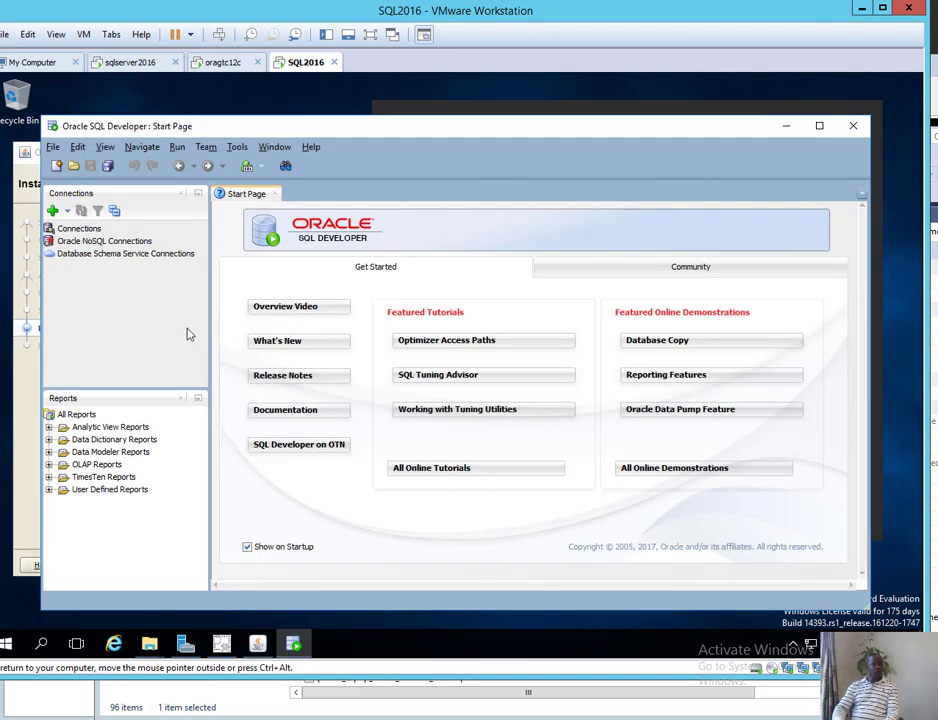
click(54, 211)
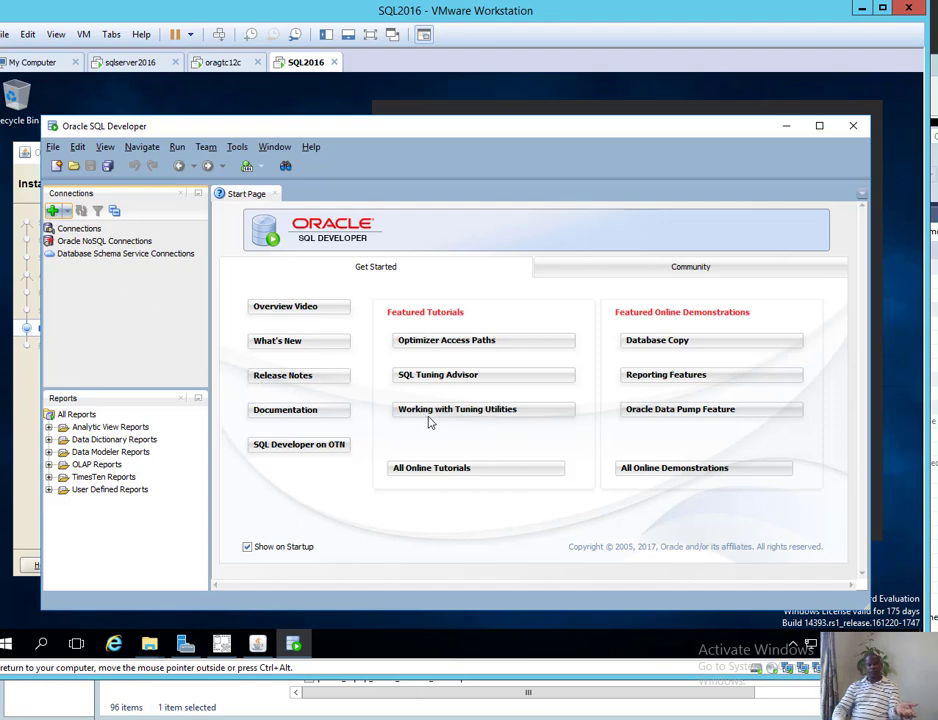
Compare the Oracle, SQLServer and Sybase tabs of a new connection, then close it and minimize SQL Developer.
click(64, 214)
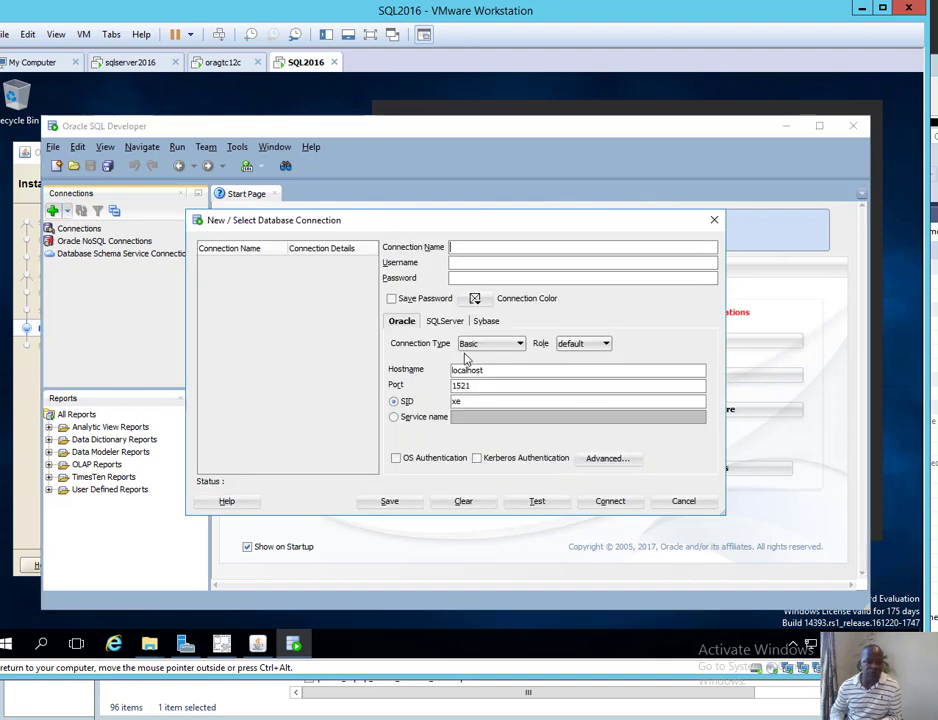
click(443, 327)
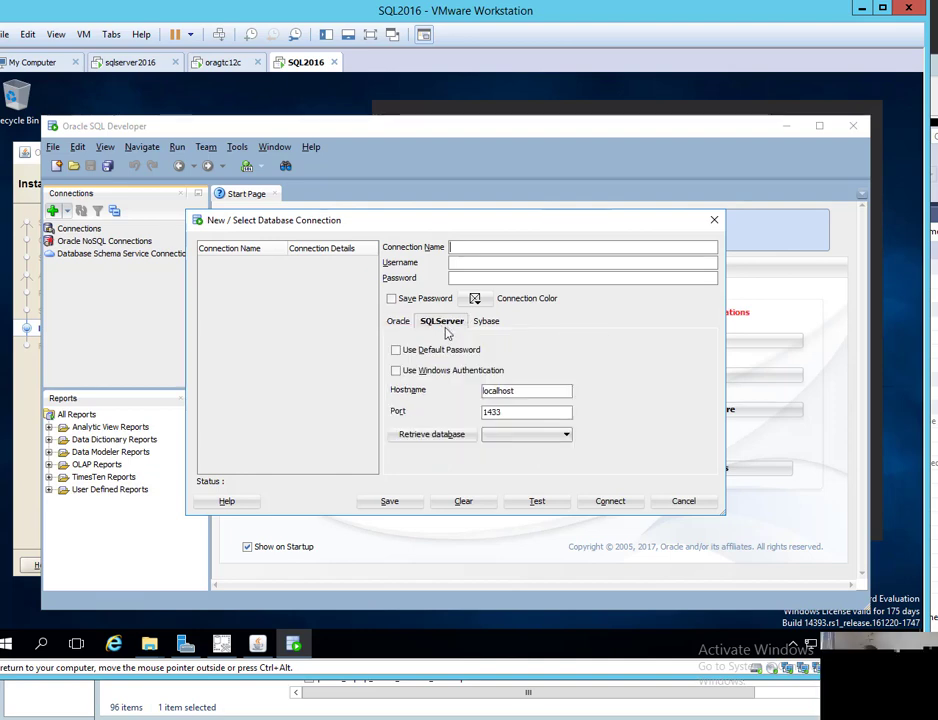
click(495, 322)
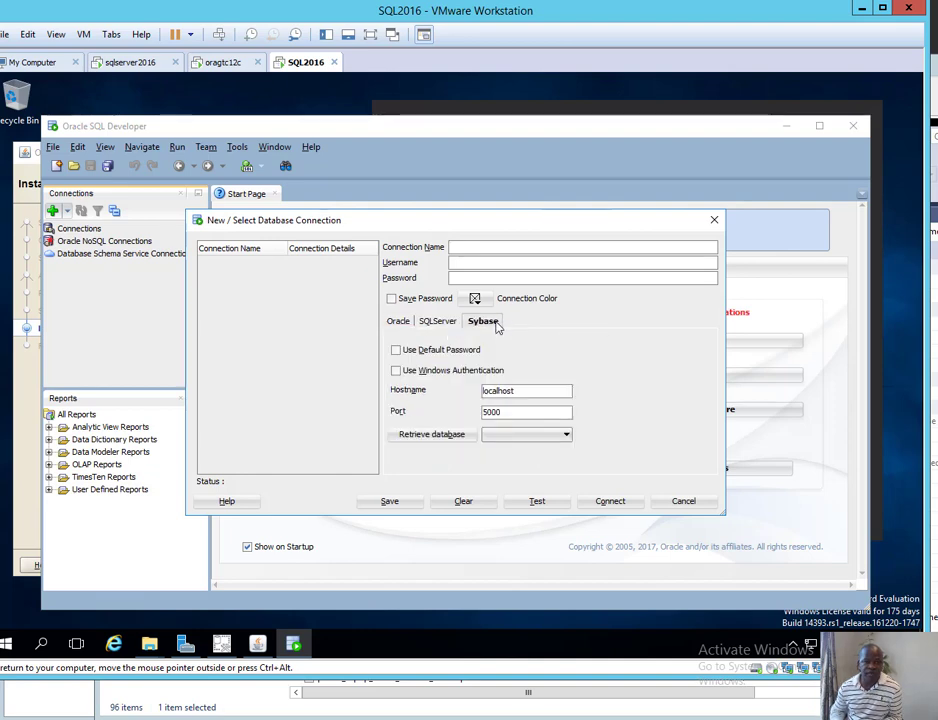
click(399, 327)
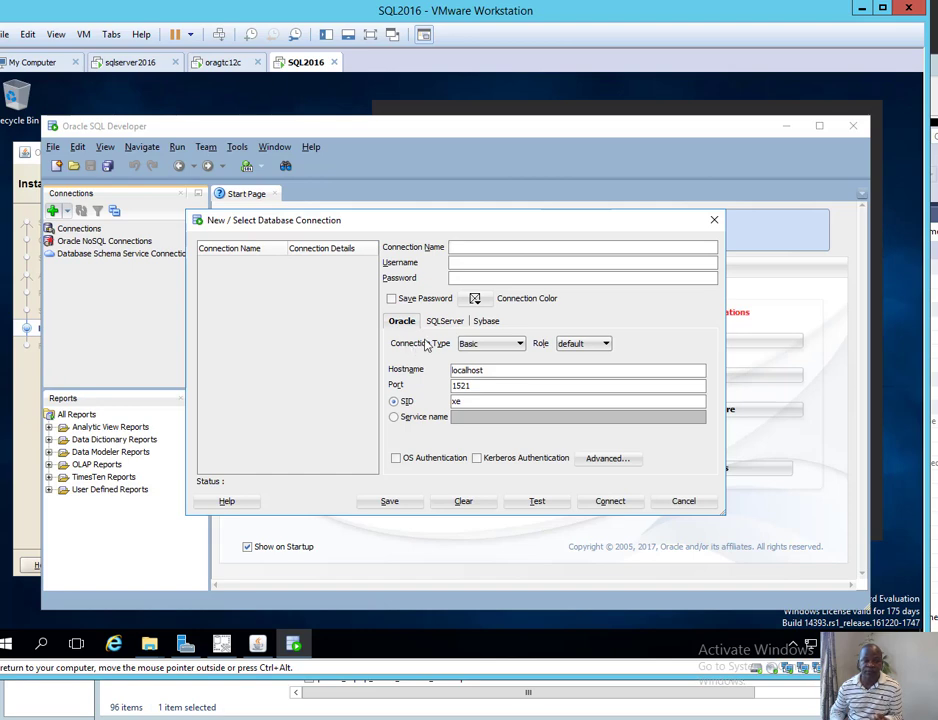
click(438, 324)
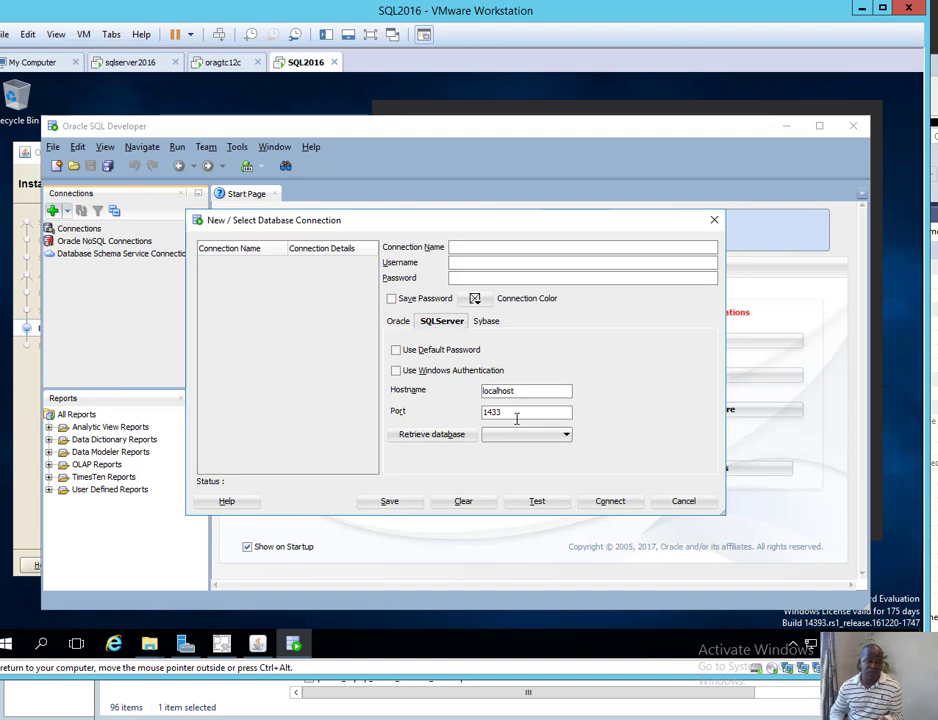
click(401, 324)
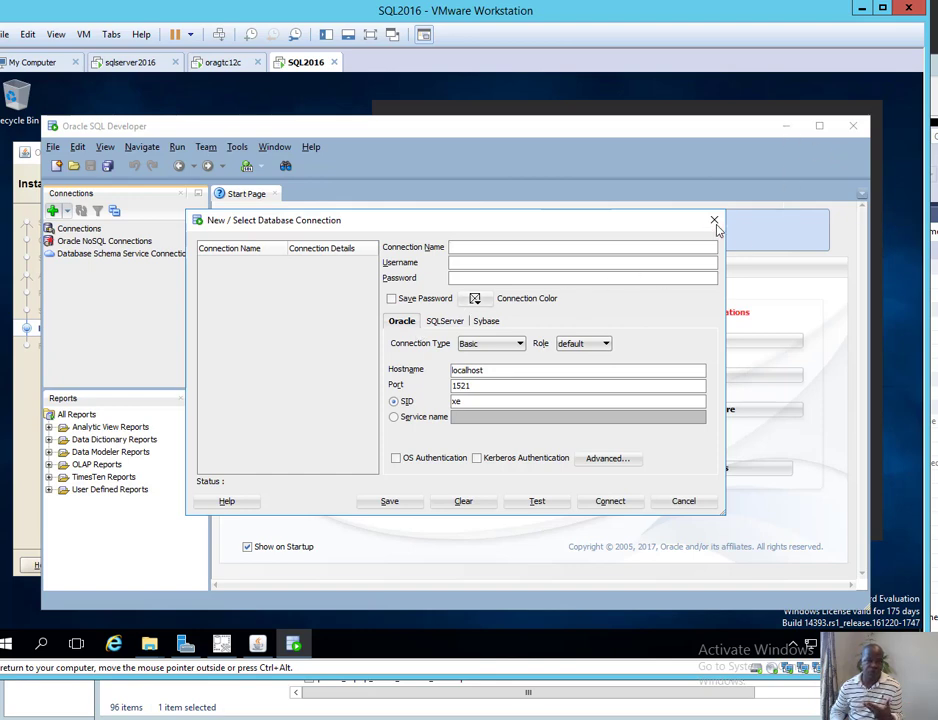
click(714, 219)
click(785, 127)
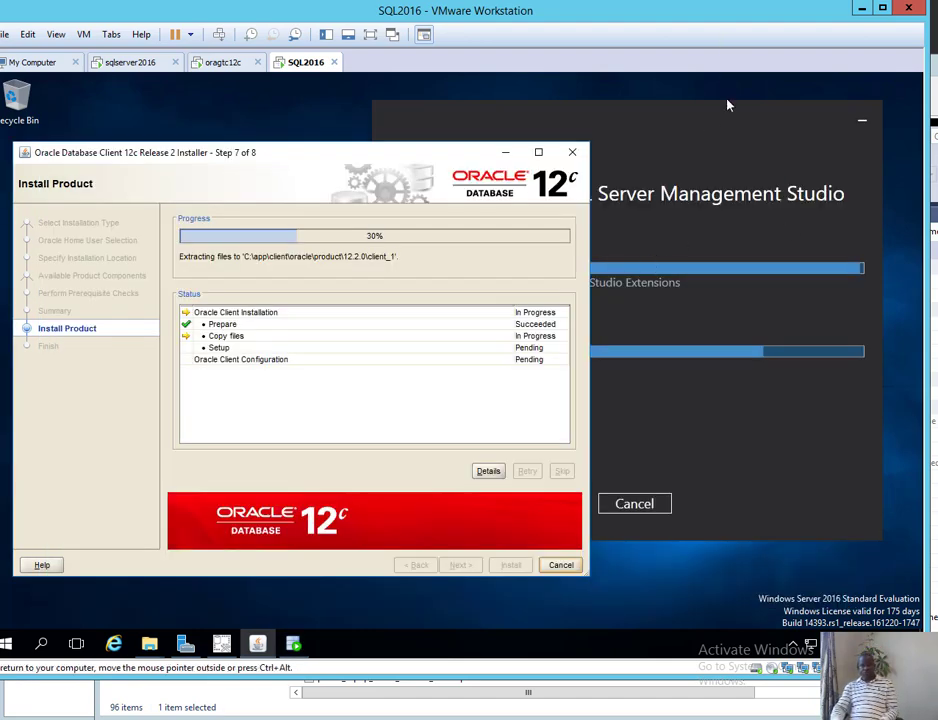
Bring the setup window forward, let the Oracle Client install reach 67%, then go to oragtc12c.
click(720, 147)
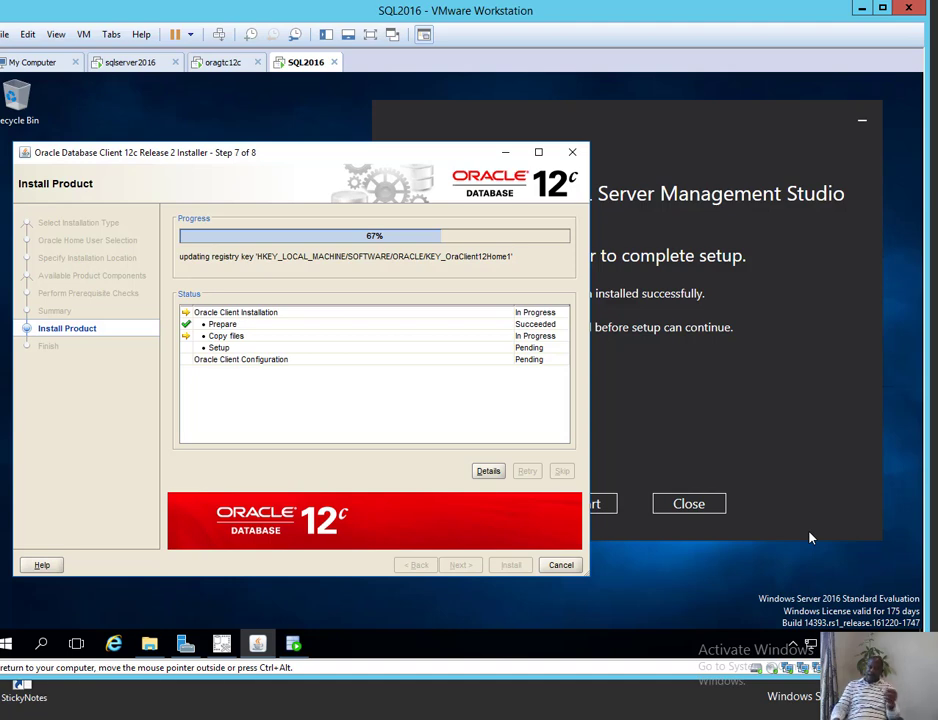
click(215, 66)
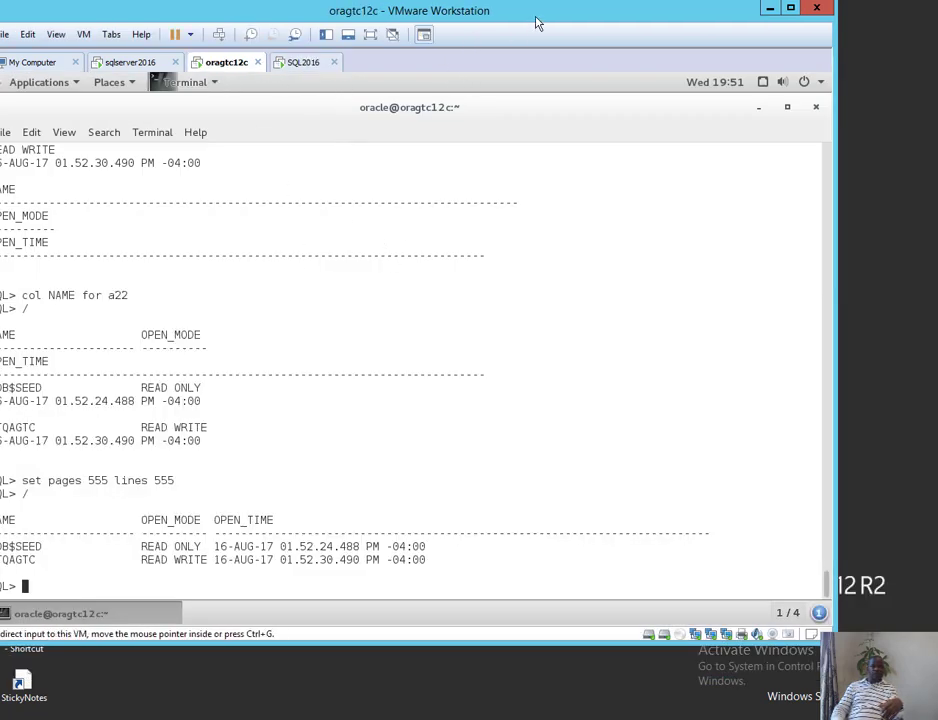
Rerun the last SQL*Plus query with / on oragtc12c, then return to the SQL2016 machine.
drag(556, 30, 626, 43)
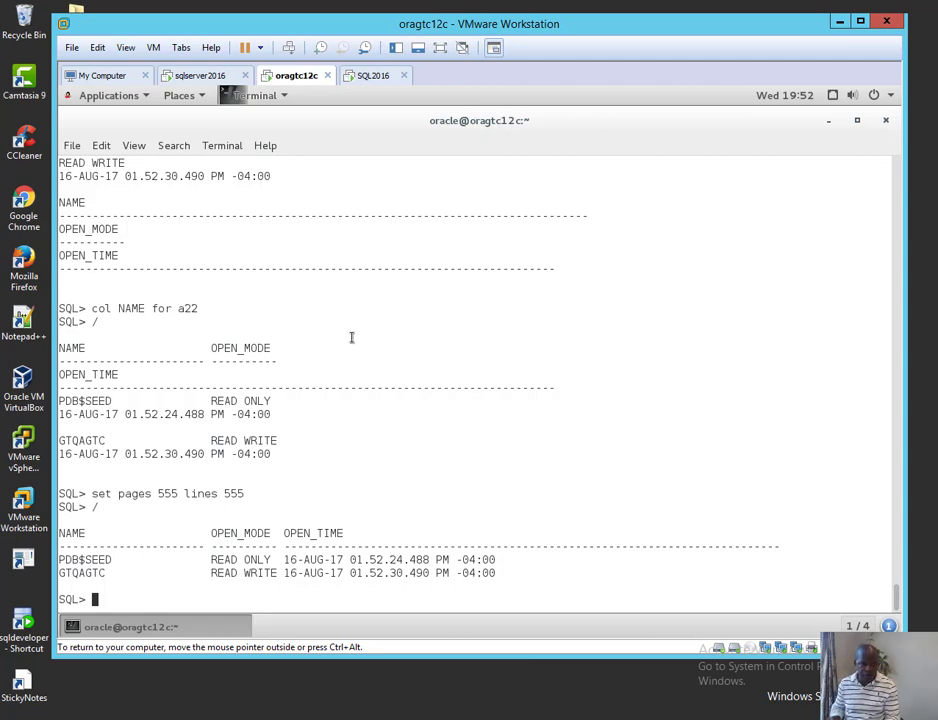
text(/)
key(Return)
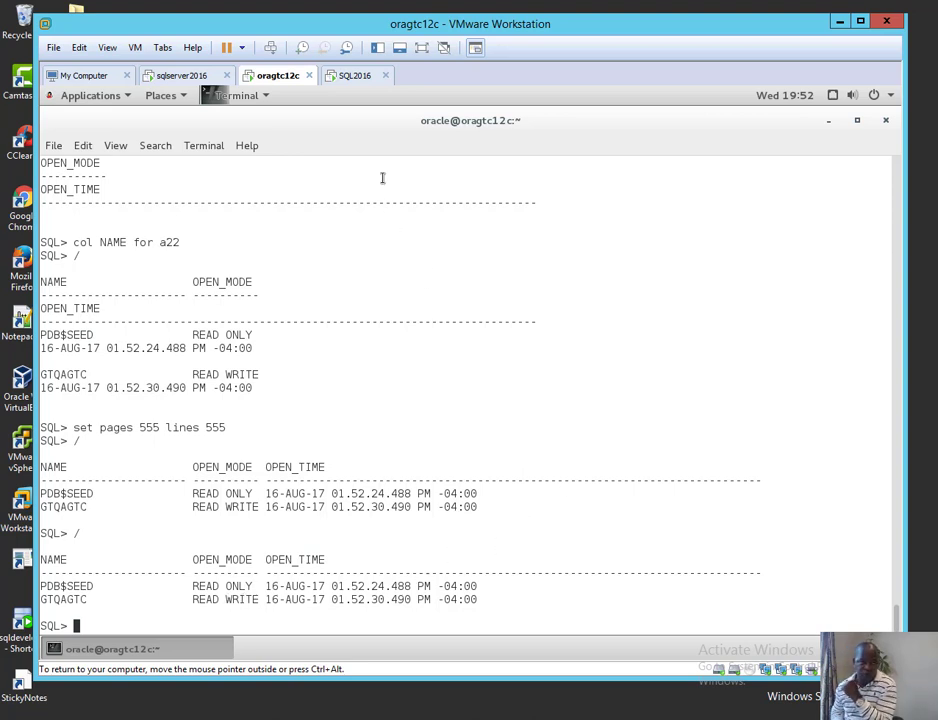
click(356, 78)
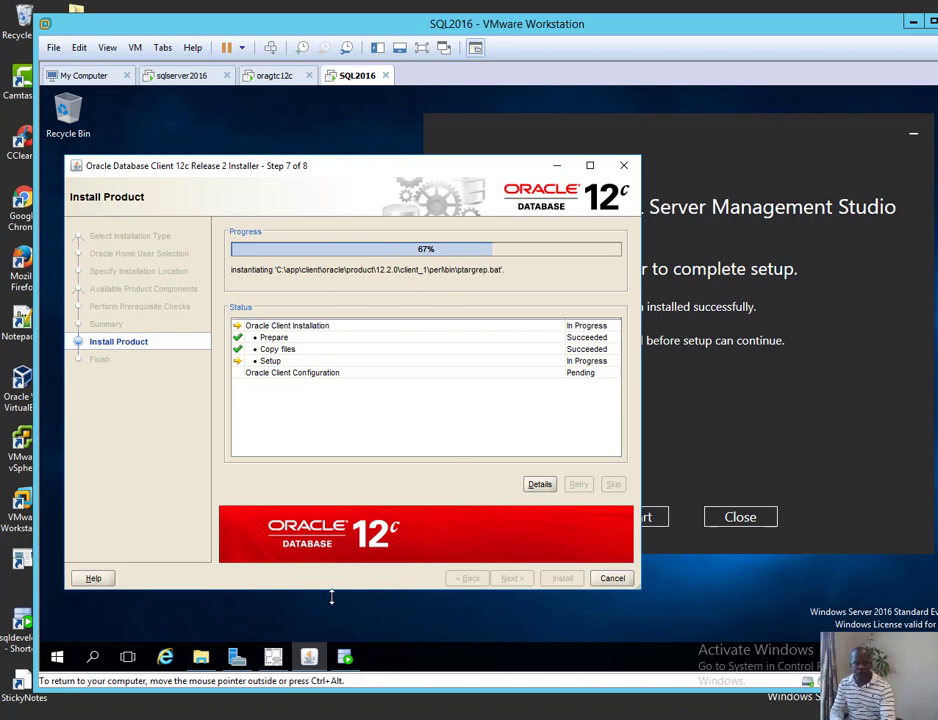
mouse_move(202, 665)
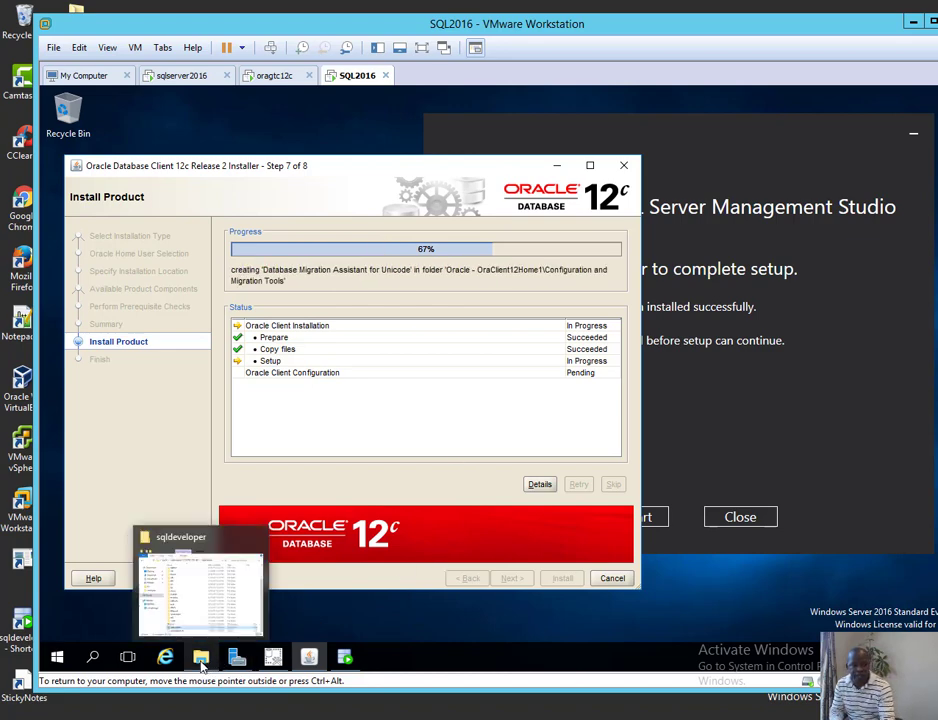
click(60, 660)
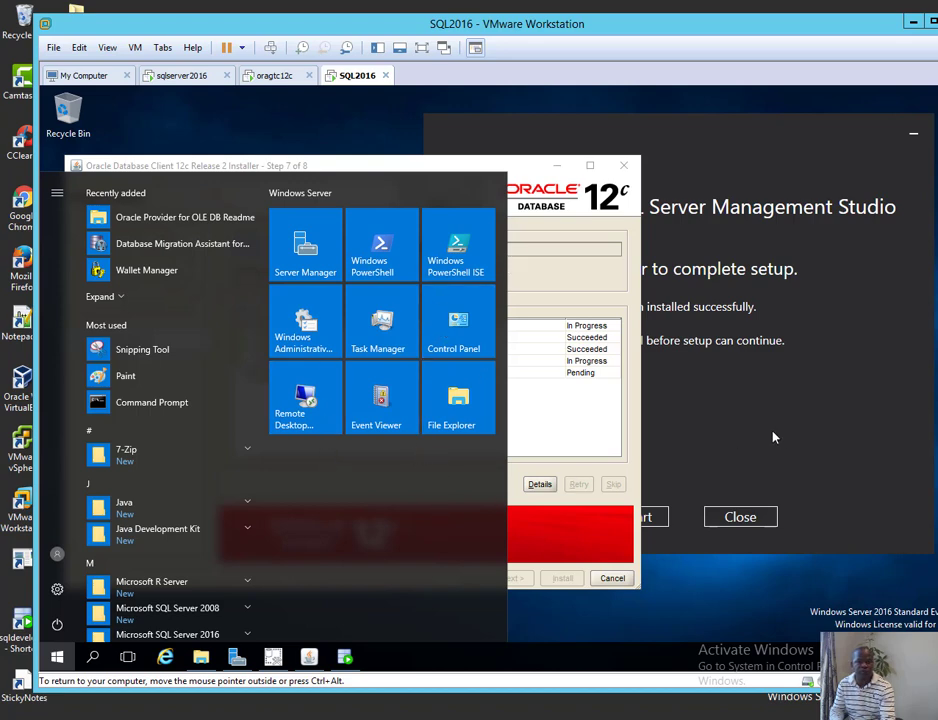
click(633, 455)
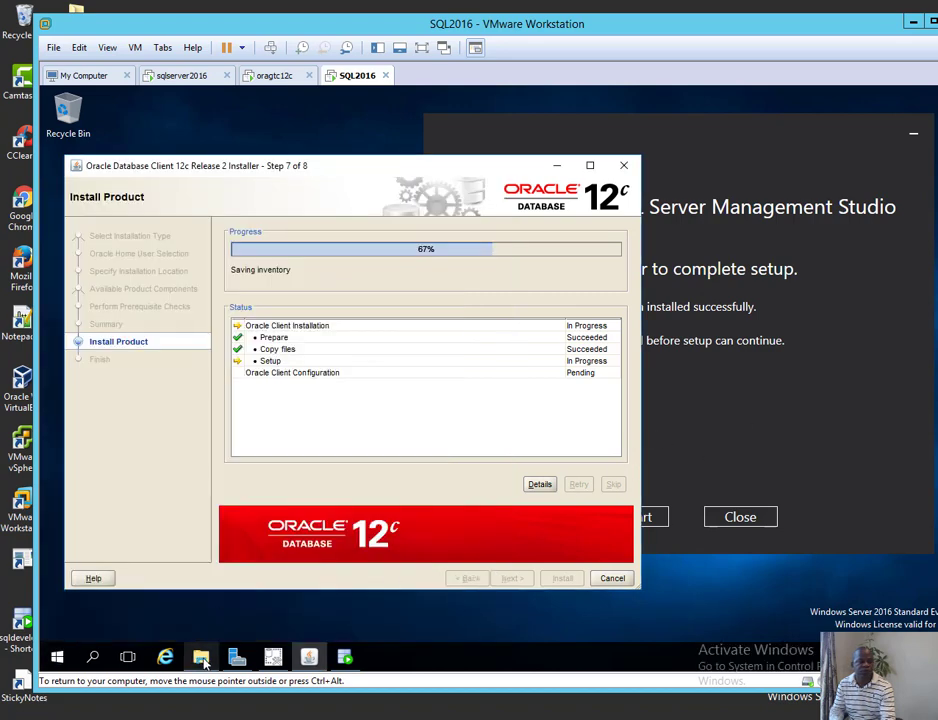
Run the coreftplite64 installer from C:\workspace as administrator.
click(201, 656)
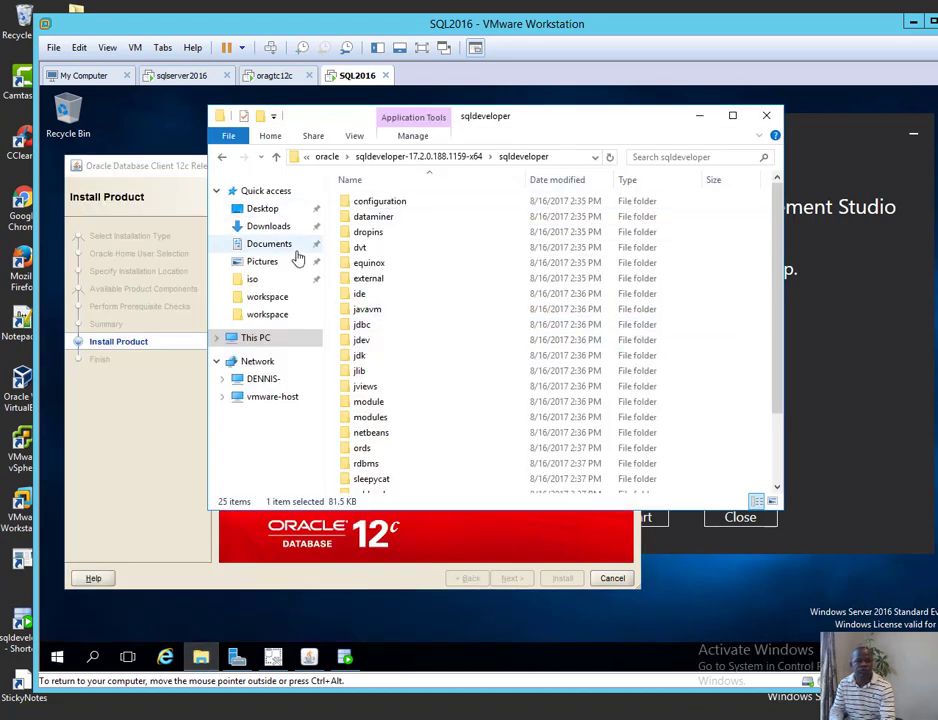
click(256, 338)
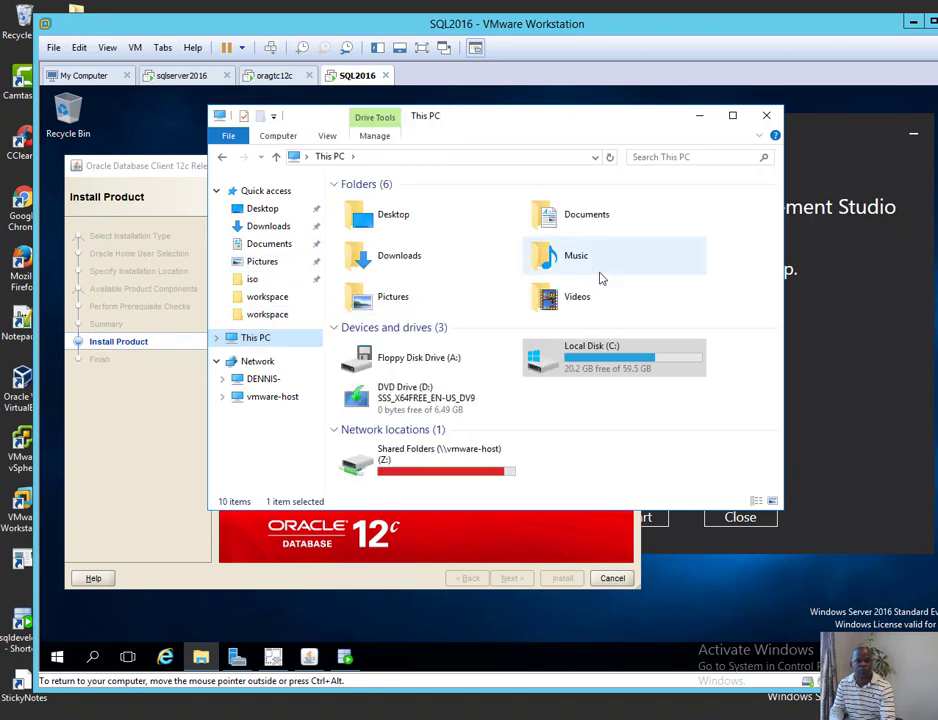
double_click(566, 366)
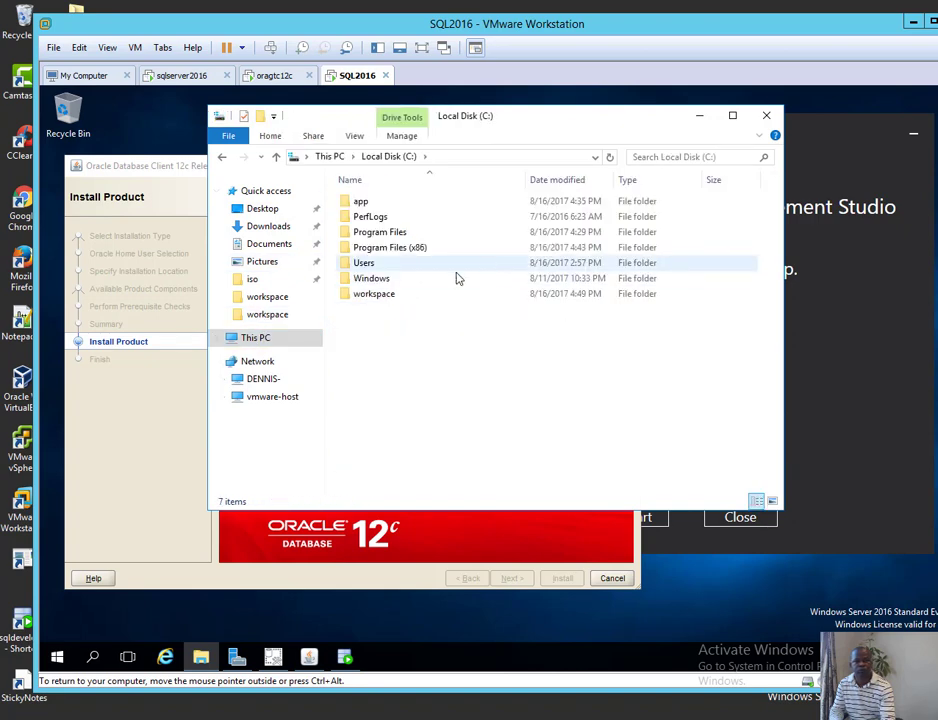
double_click(360, 294)
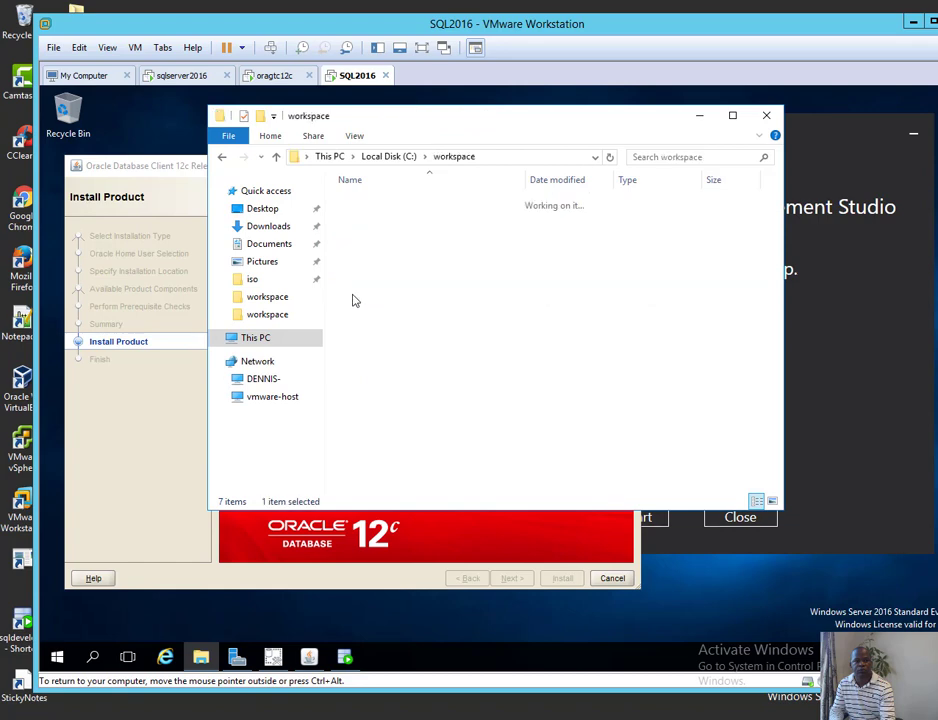
click(371, 299)
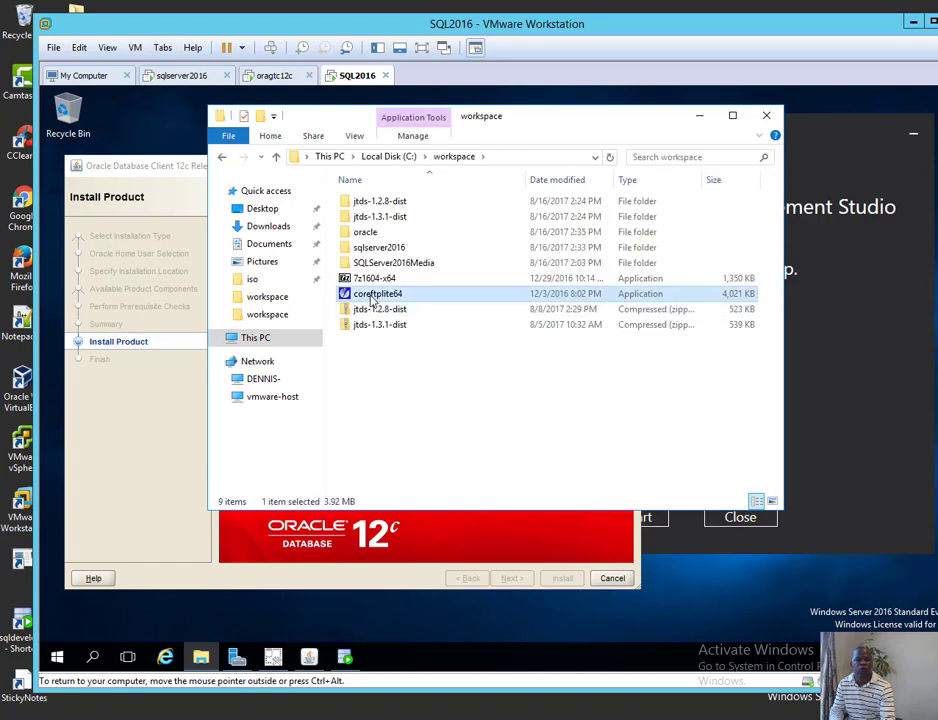
right_click(372, 300)
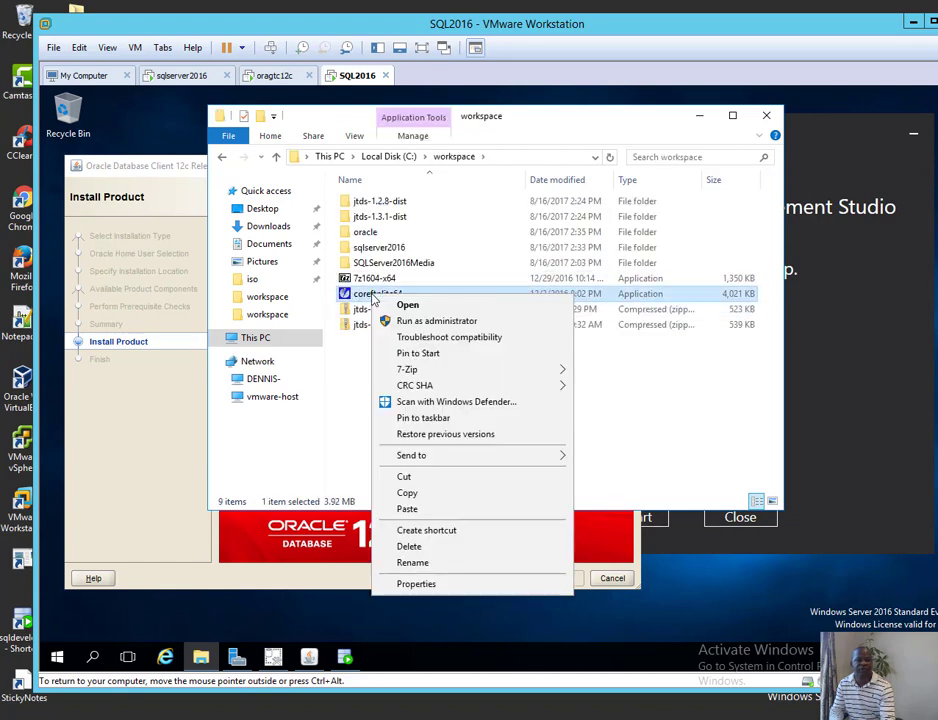
click(432, 321)
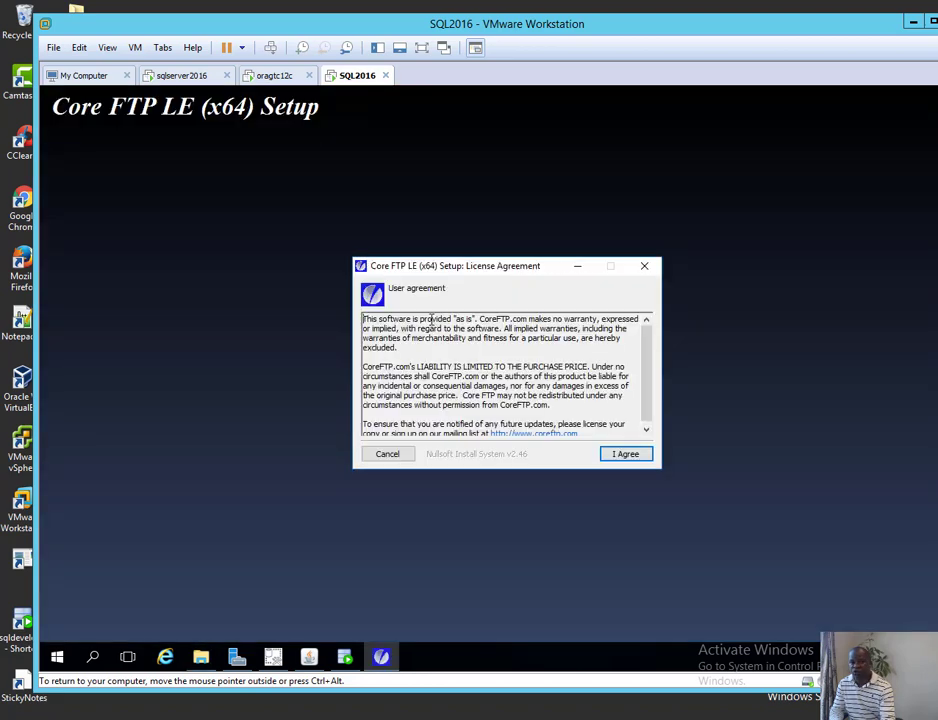
Accept the license and install Core FTP LE with default components into C:\Program Files\CoreFTP.
click(622, 453)
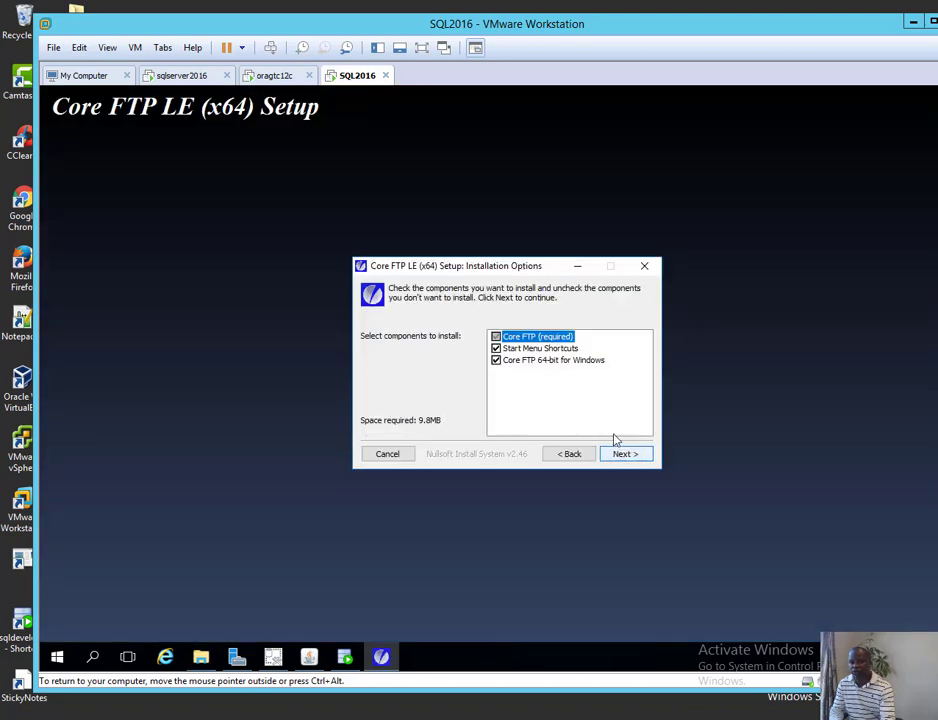
click(620, 455)
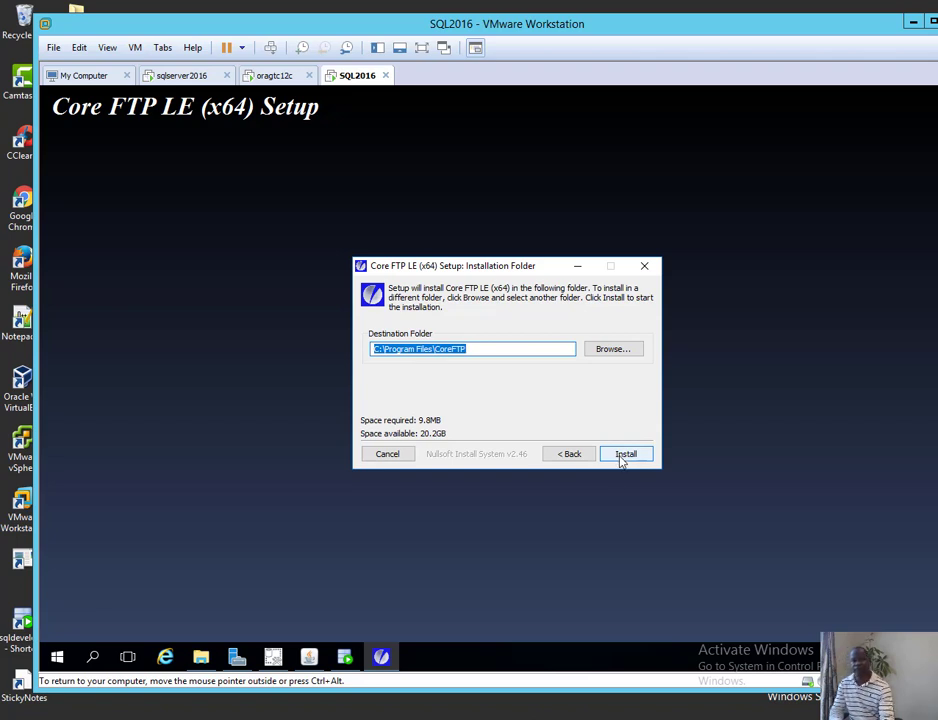
click(622, 455)
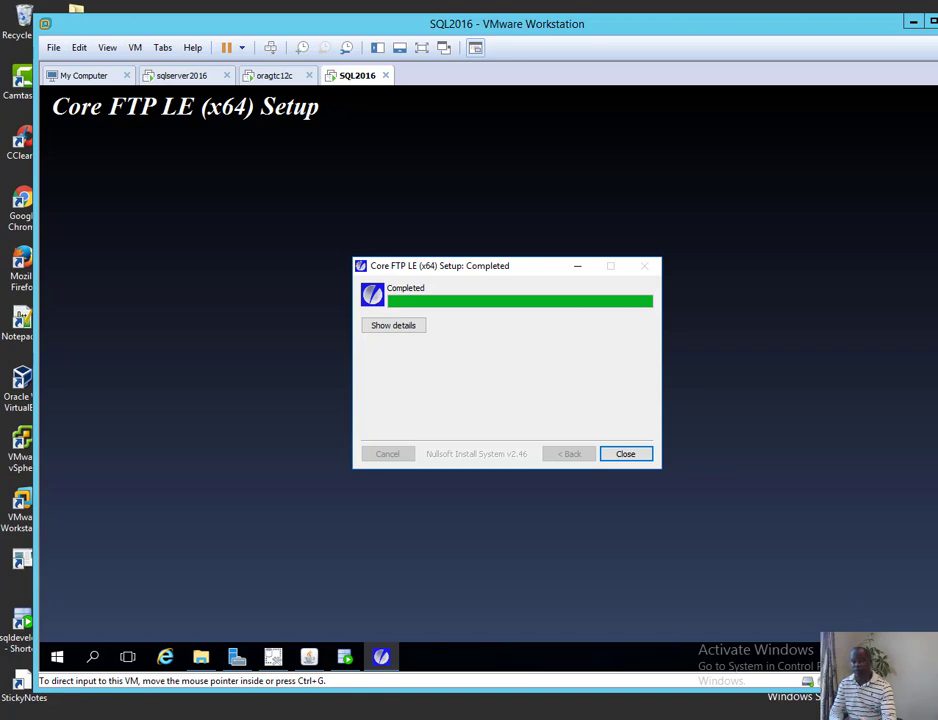
click(622, 455)
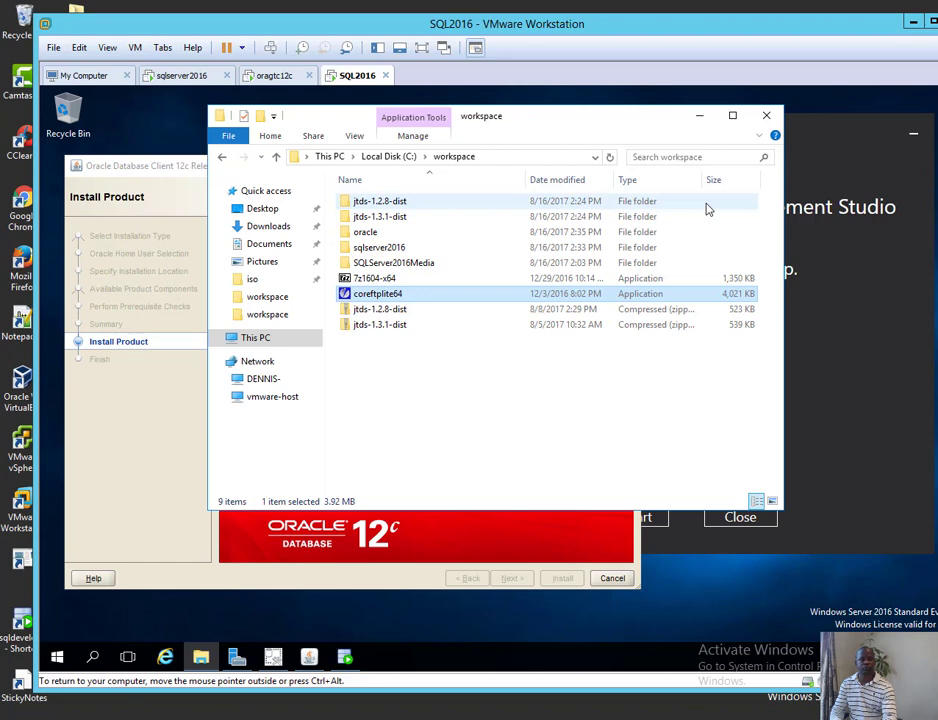
Close File Explorer and pin Core FTP LE to the taskbar from the Start menu.
click(767, 116)
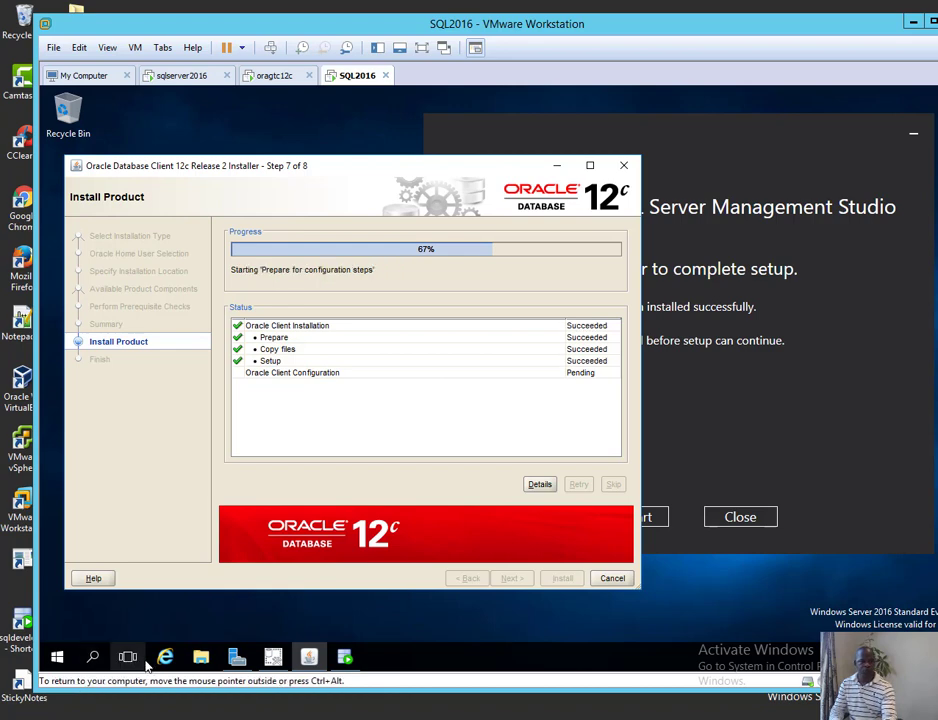
click(57, 657)
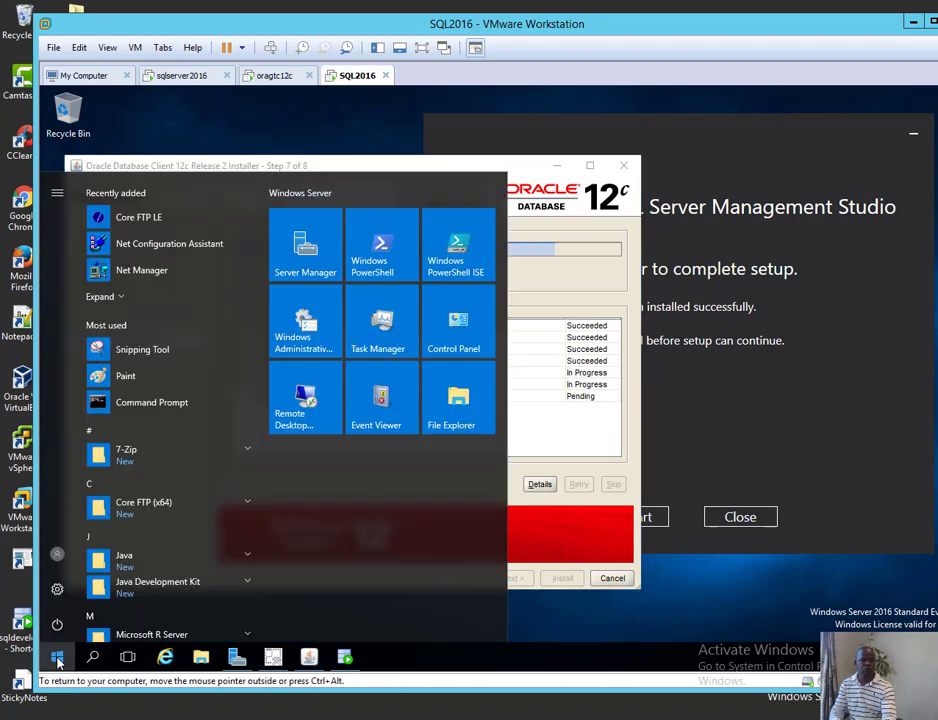
right_click(137, 218)
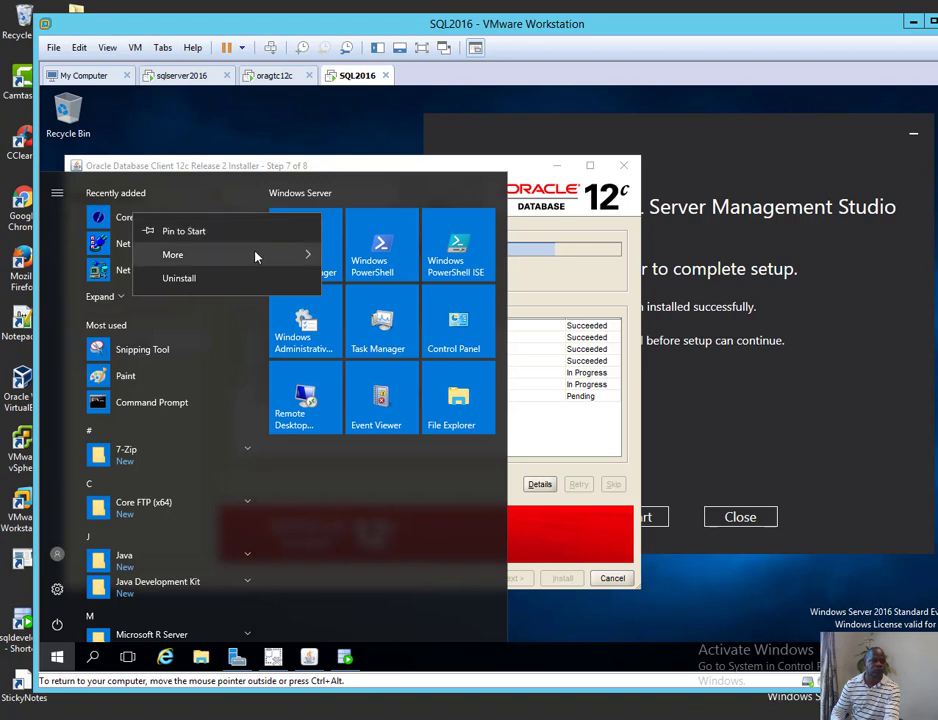
mouse_move(277, 259)
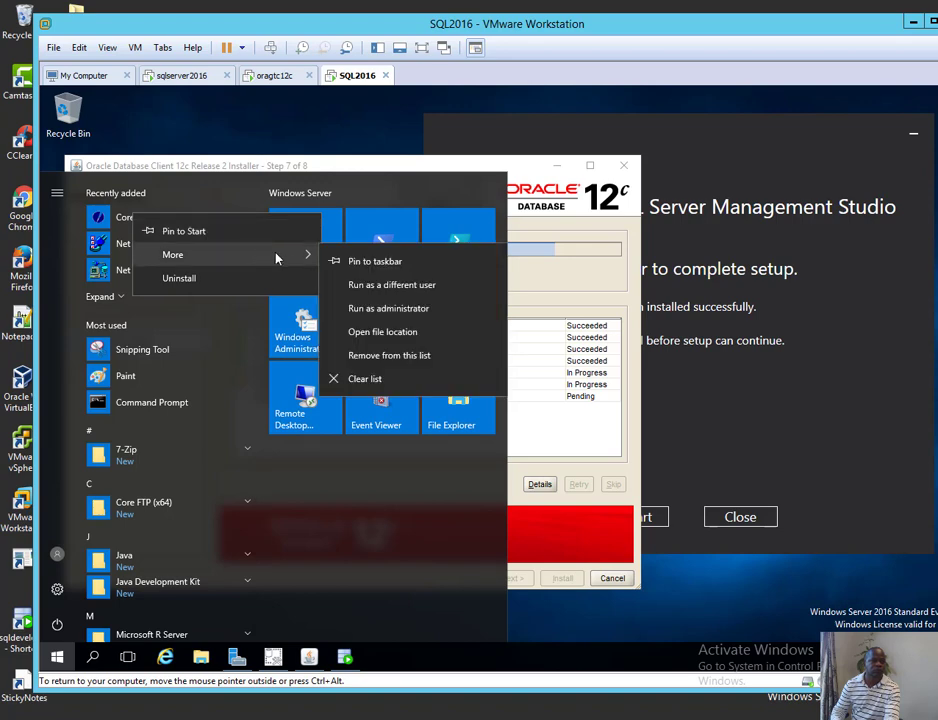
click(385, 261)
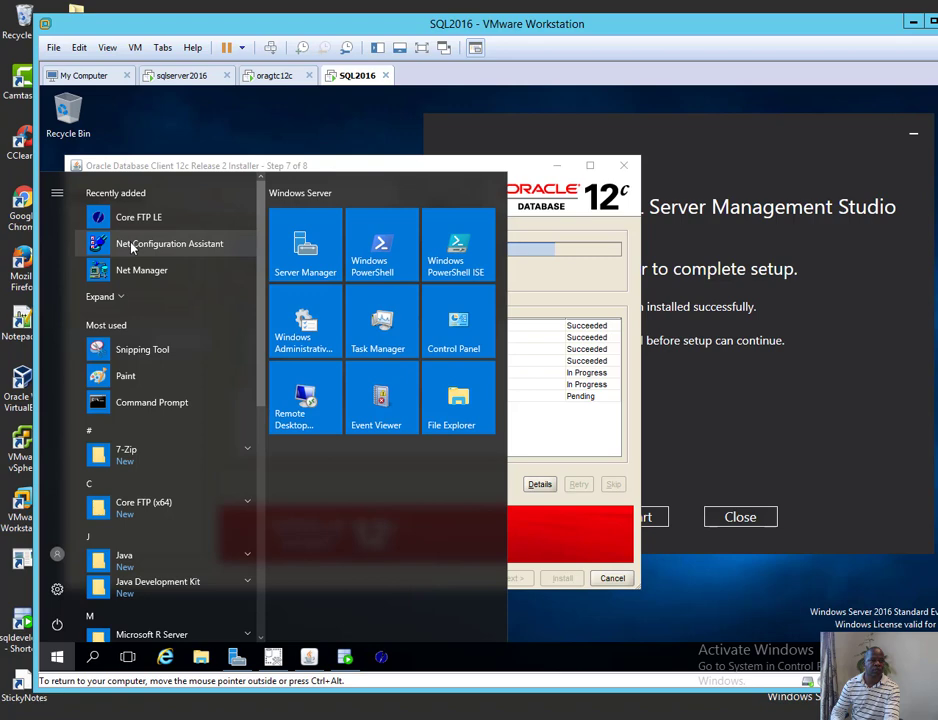
Pin Net Configuration Assistant and Net Manager to the taskbar, then close the Start menu.
right_click(132, 247)
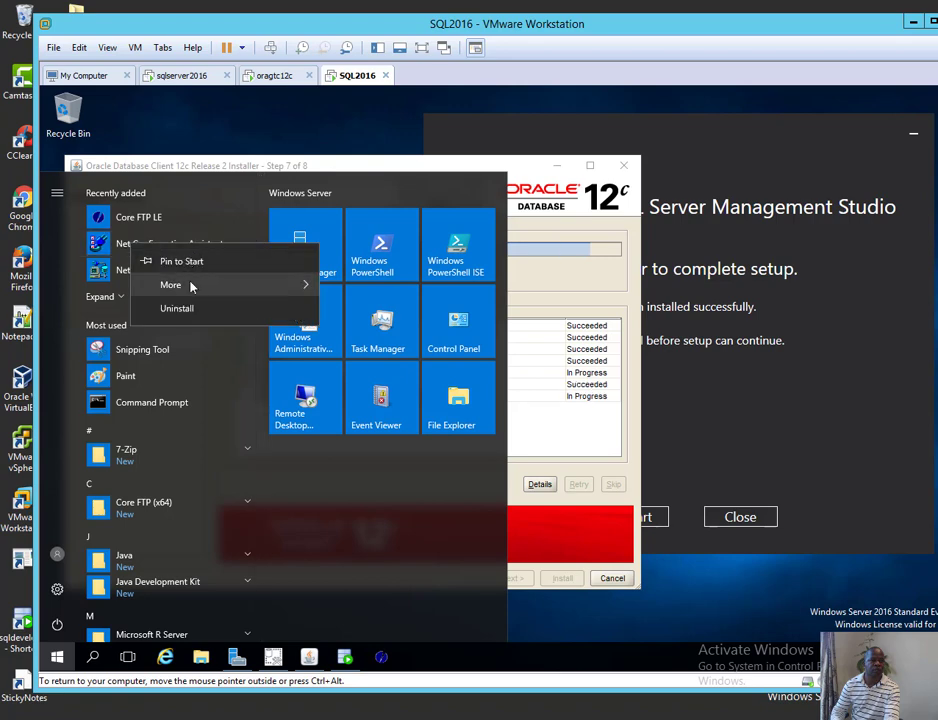
mouse_move(192, 287)
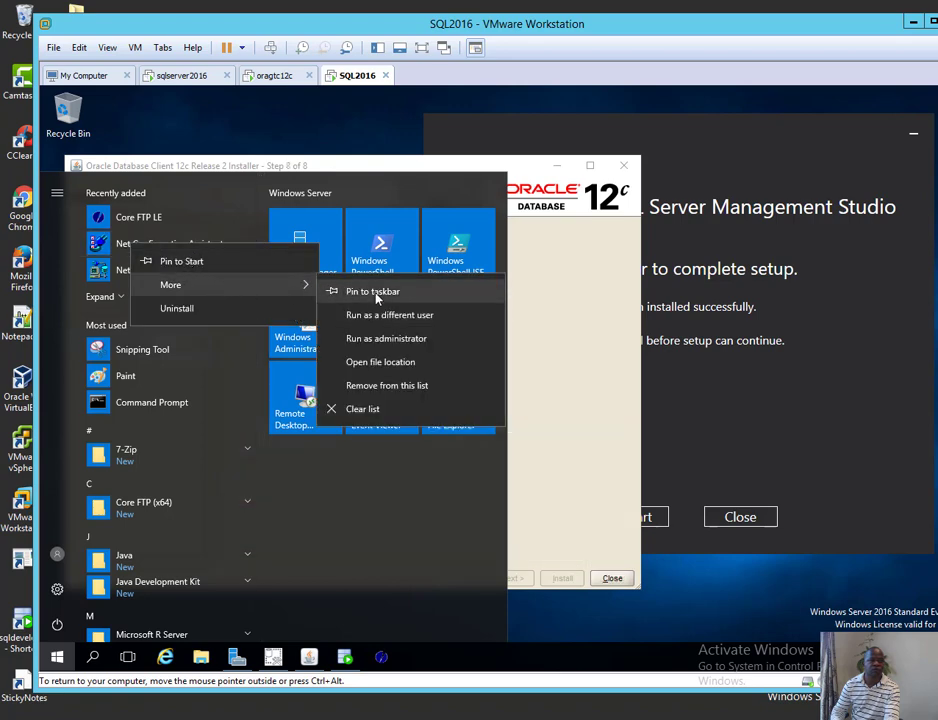
click(373, 292)
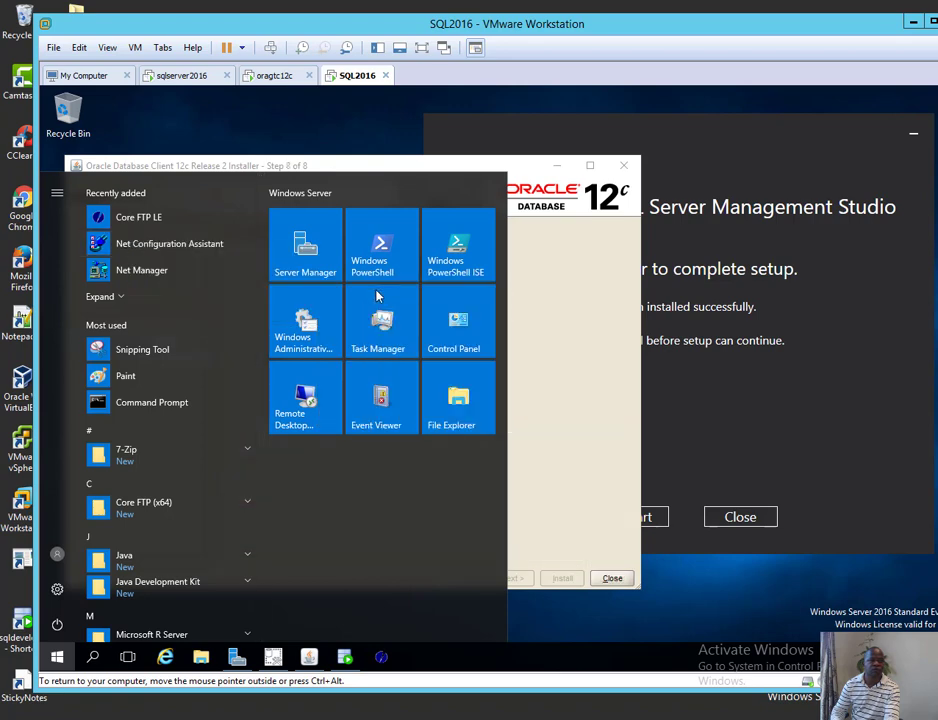
right_click(135, 272)
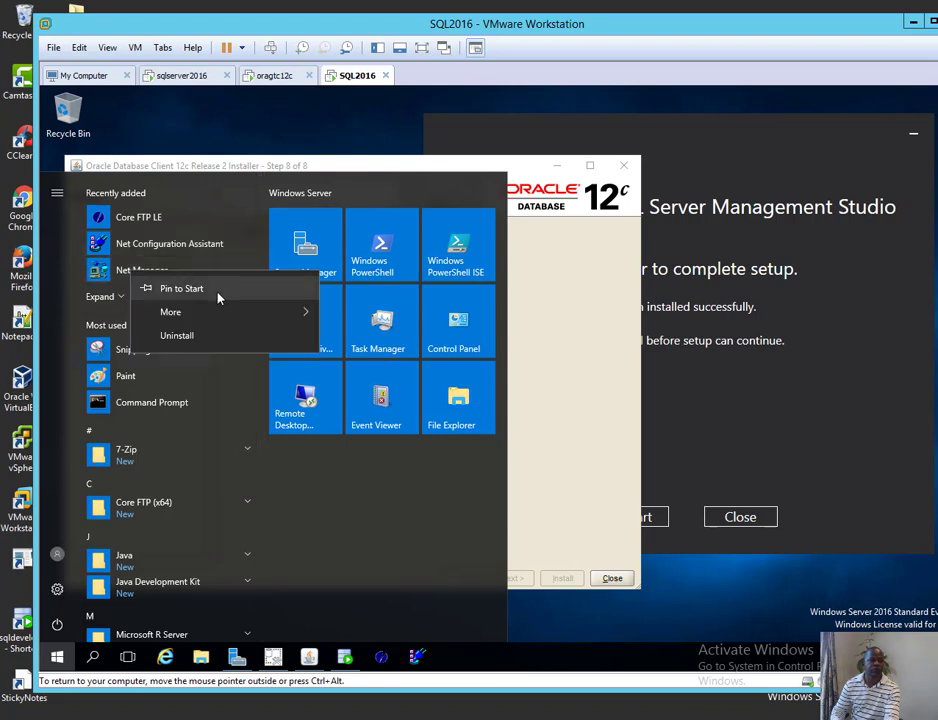
mouse_move(218, 313)
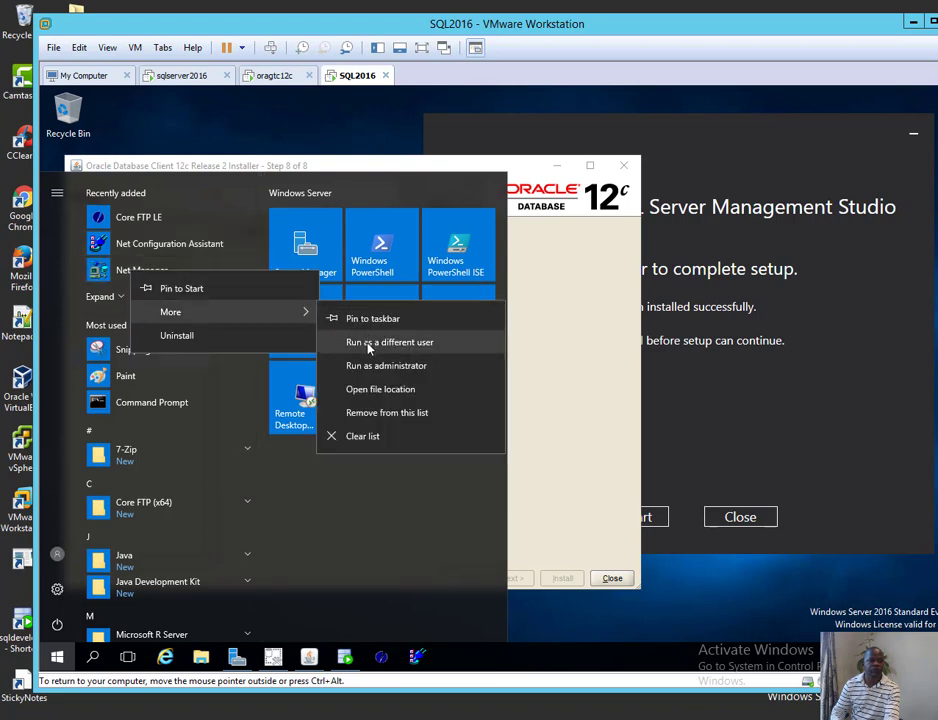
click(367, 319)
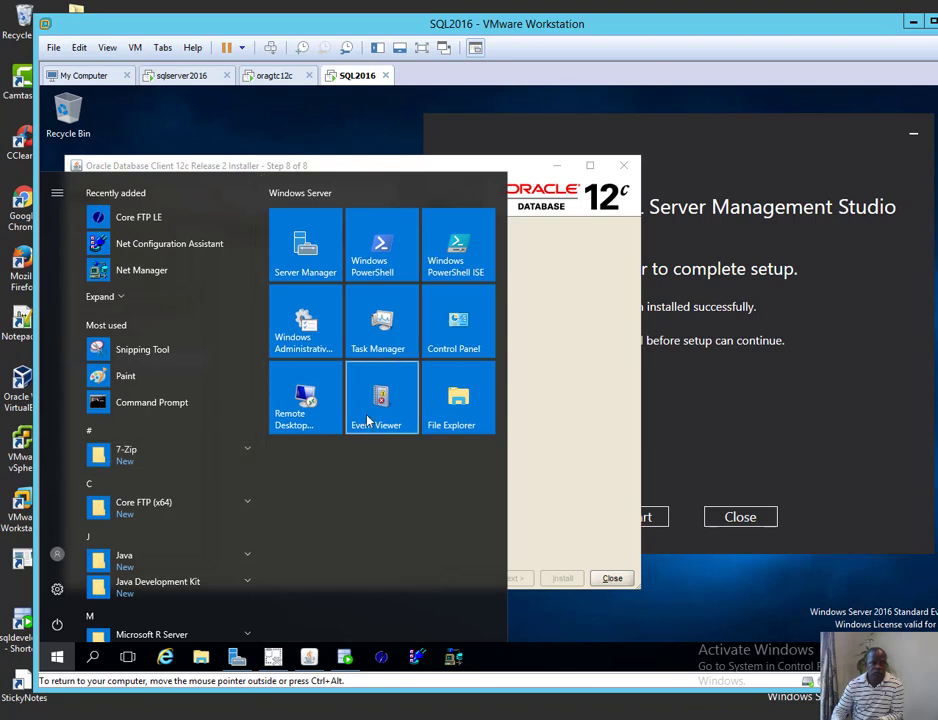
click(614, 449)
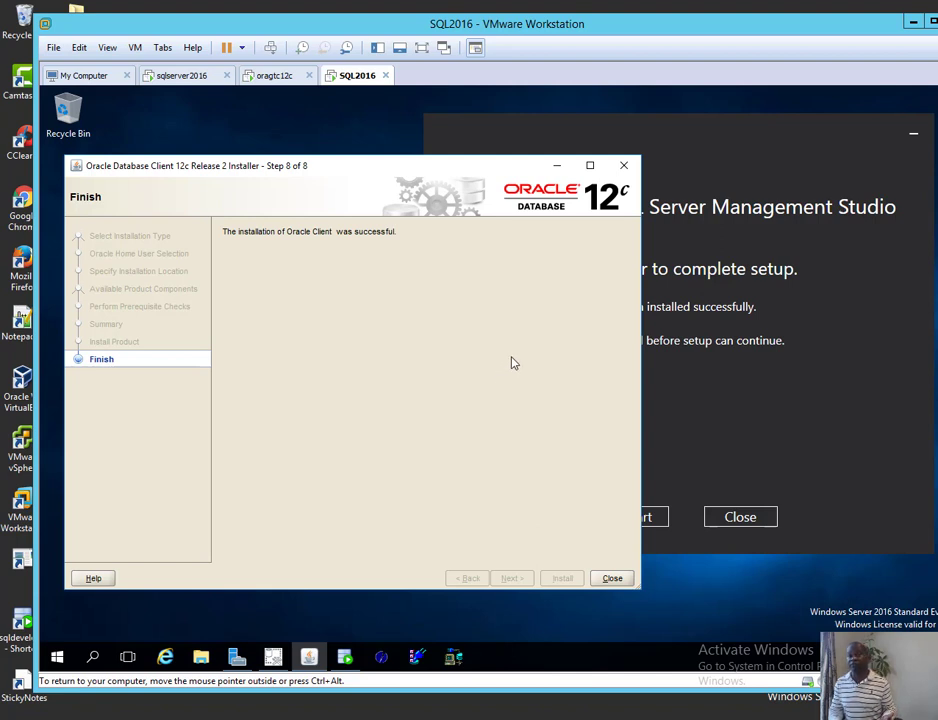
Close the Oracle installer, launch Core FTP LE with notepad.exe as default editor, then go to oragtc12c.
click(613, 580)
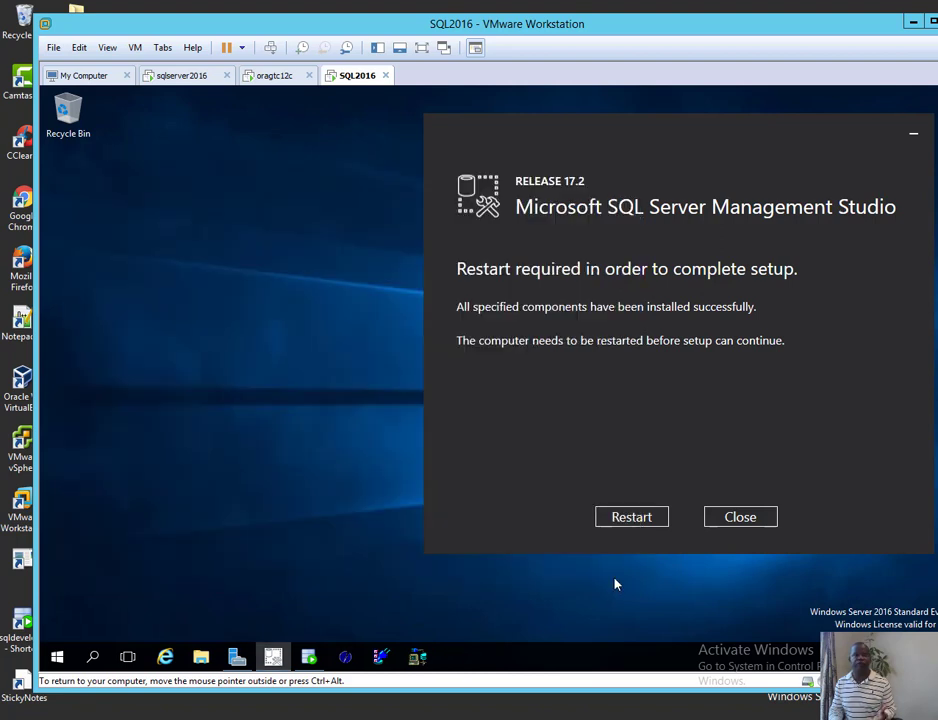
click(344, 660)
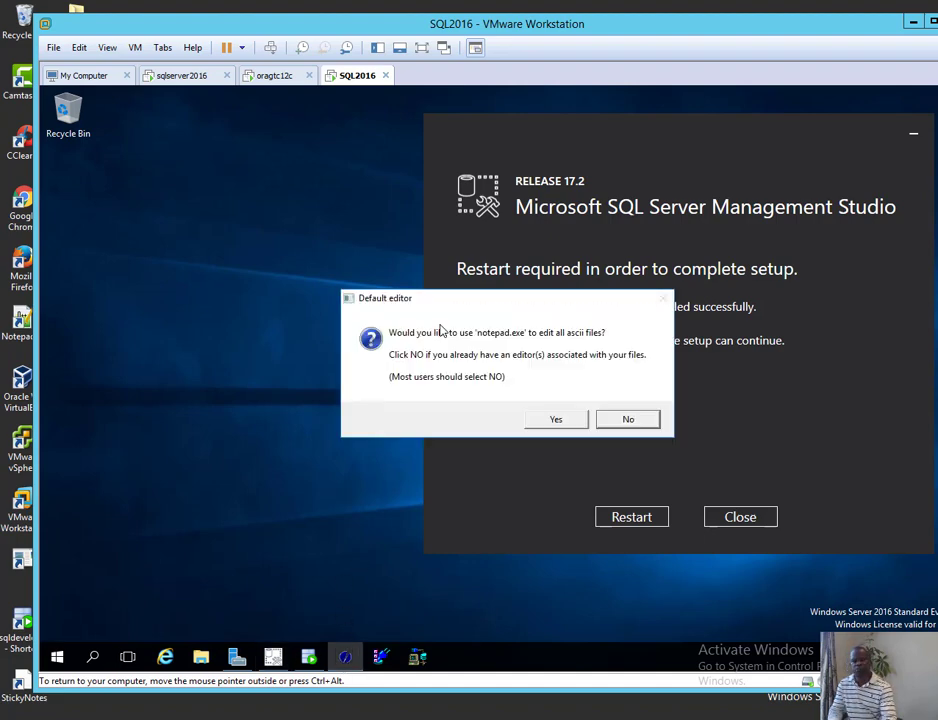
click(561, 423)
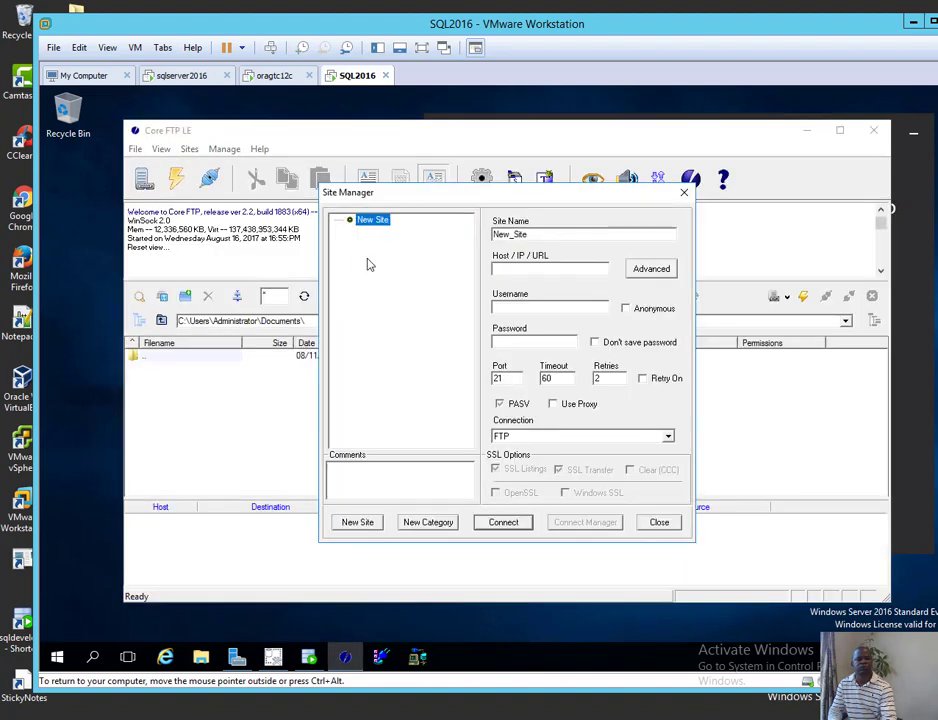
double_click(510, 234)
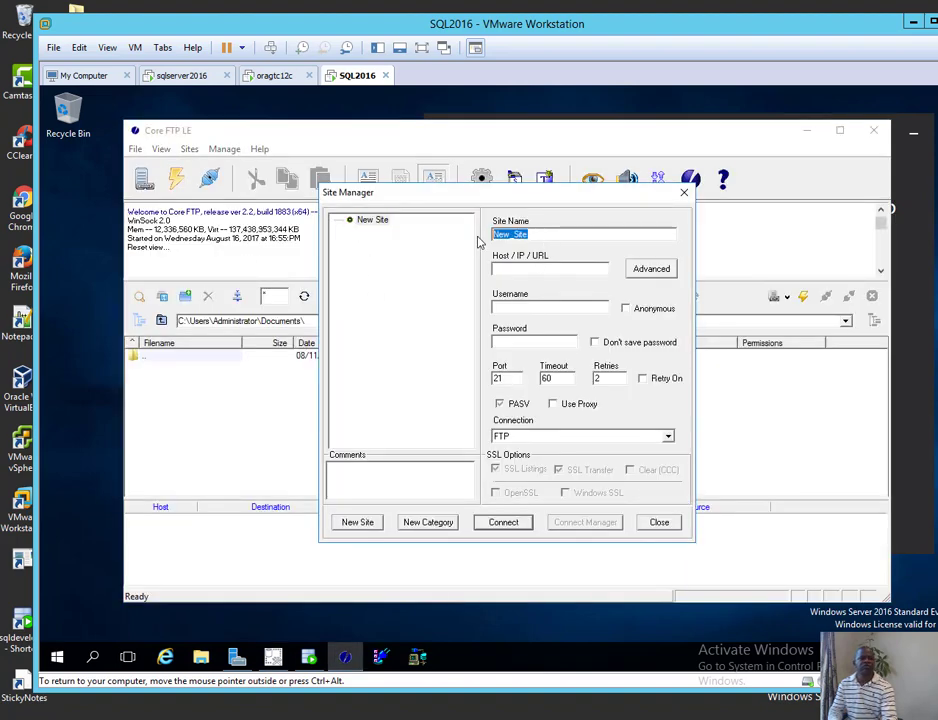
click(278, 77)
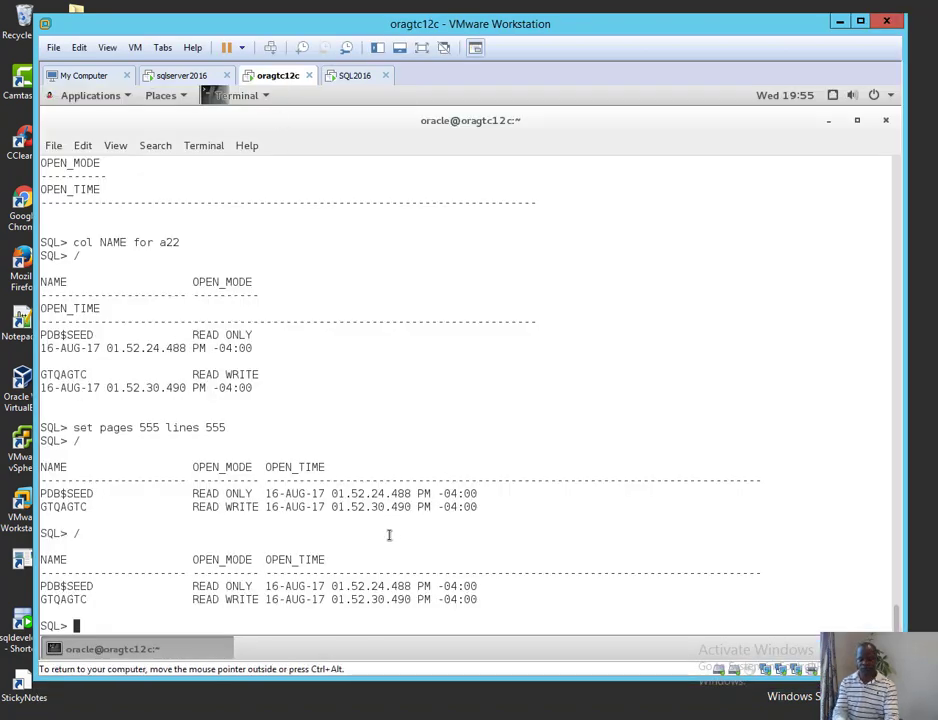
Exit SQL*Plus to the shell with ! and check the server's hostname.
text(])
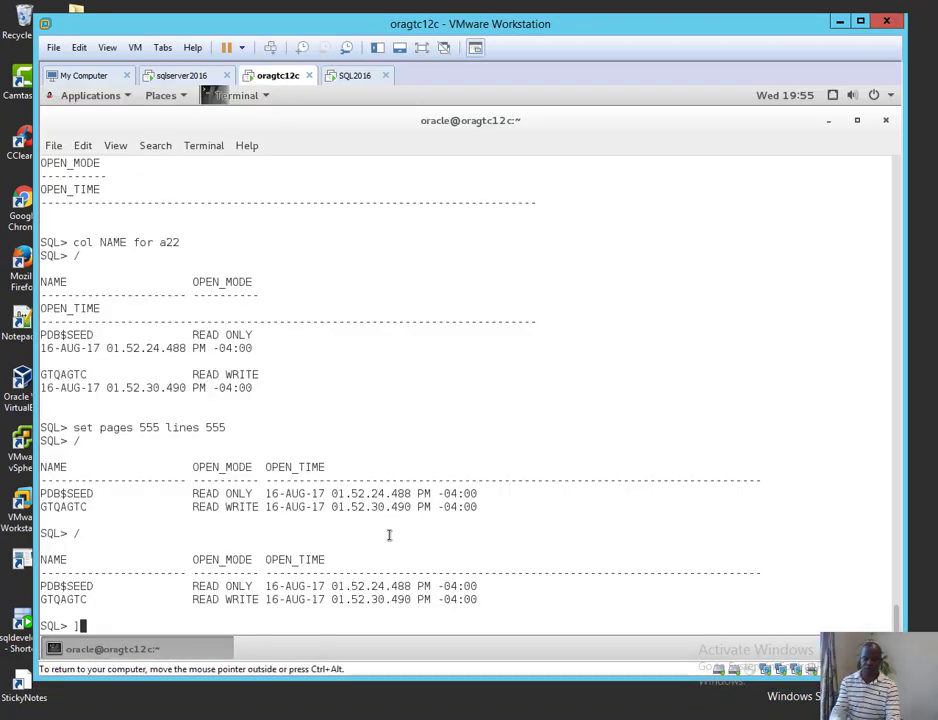
key(BackSpace)
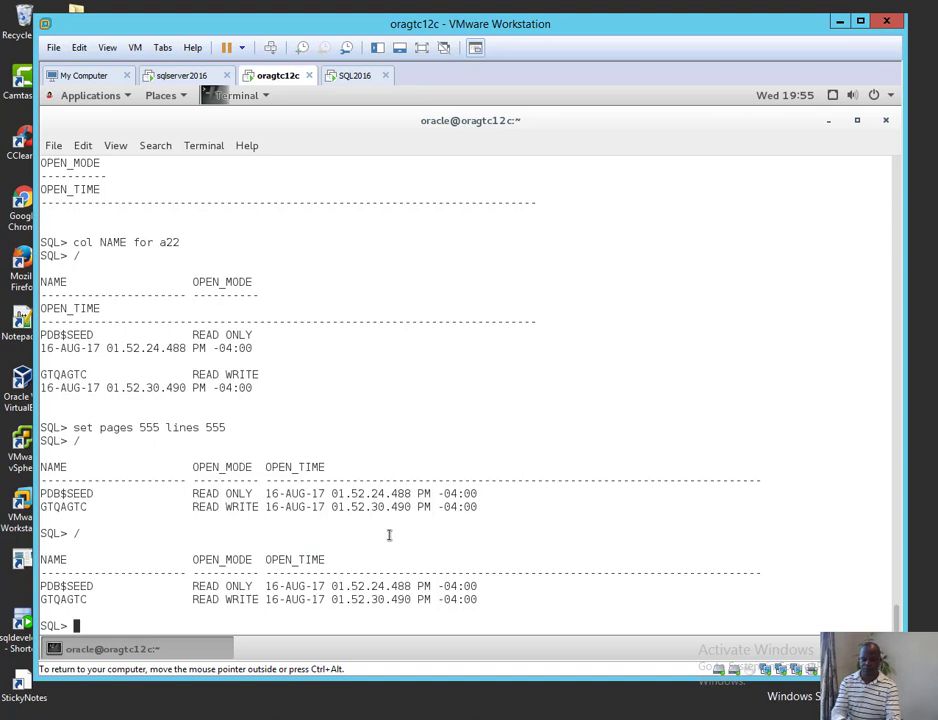
text(!)
key(Return)
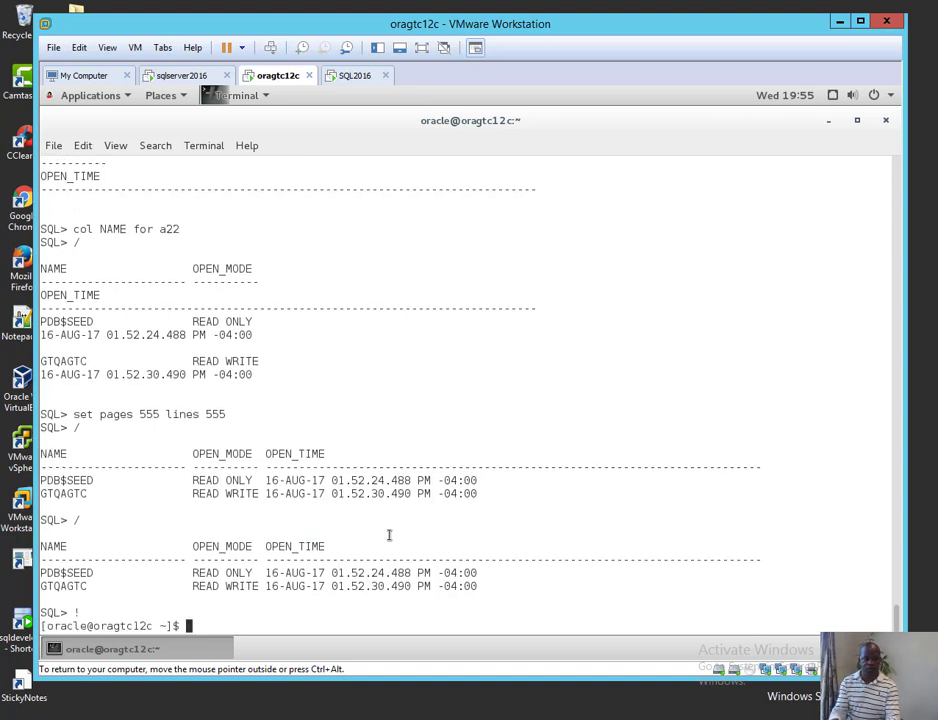
text(hos)
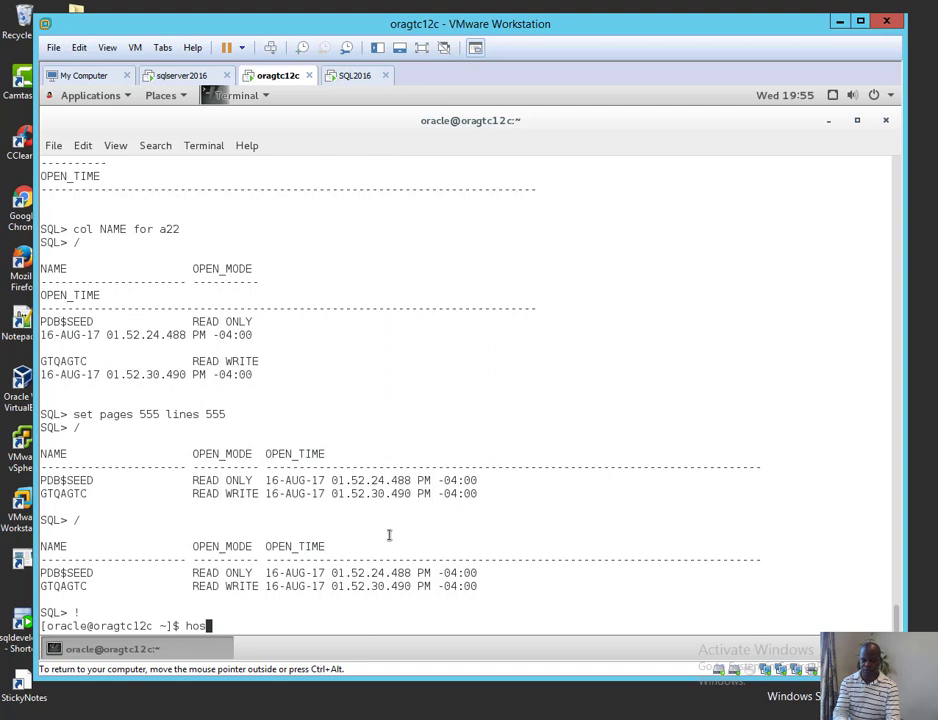
text(tname)
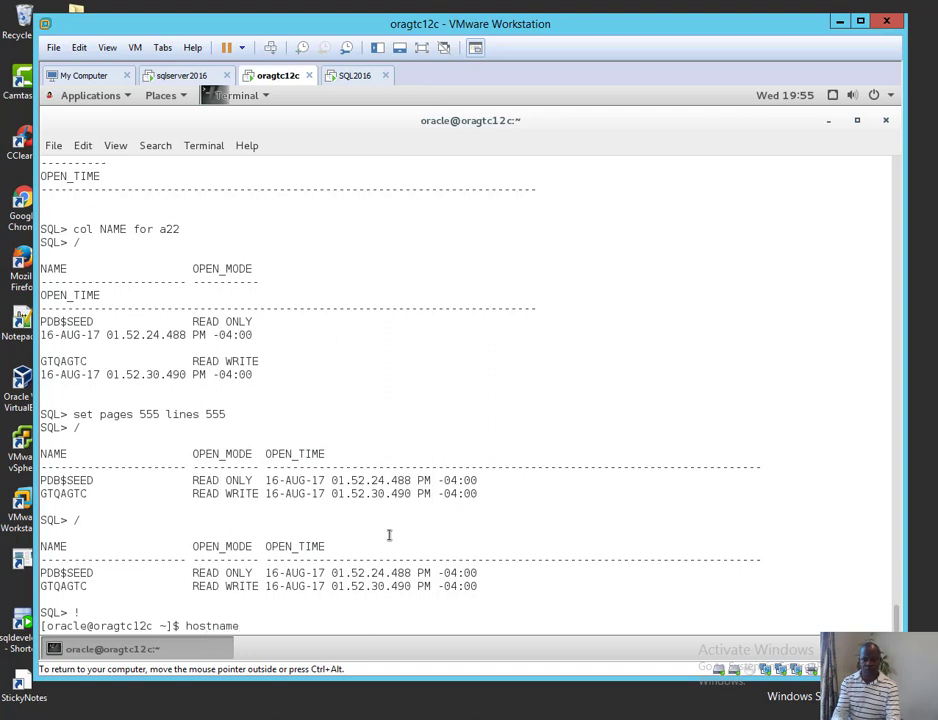
key(Return)
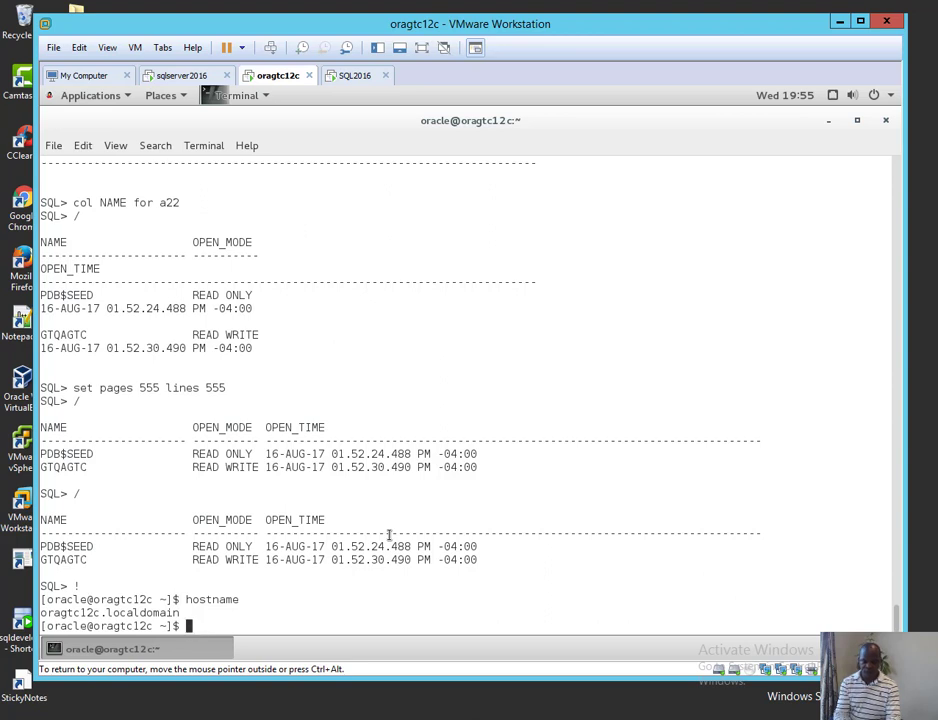
List the contents of /etc/hosts.
text(vi)
key(BackSpace)
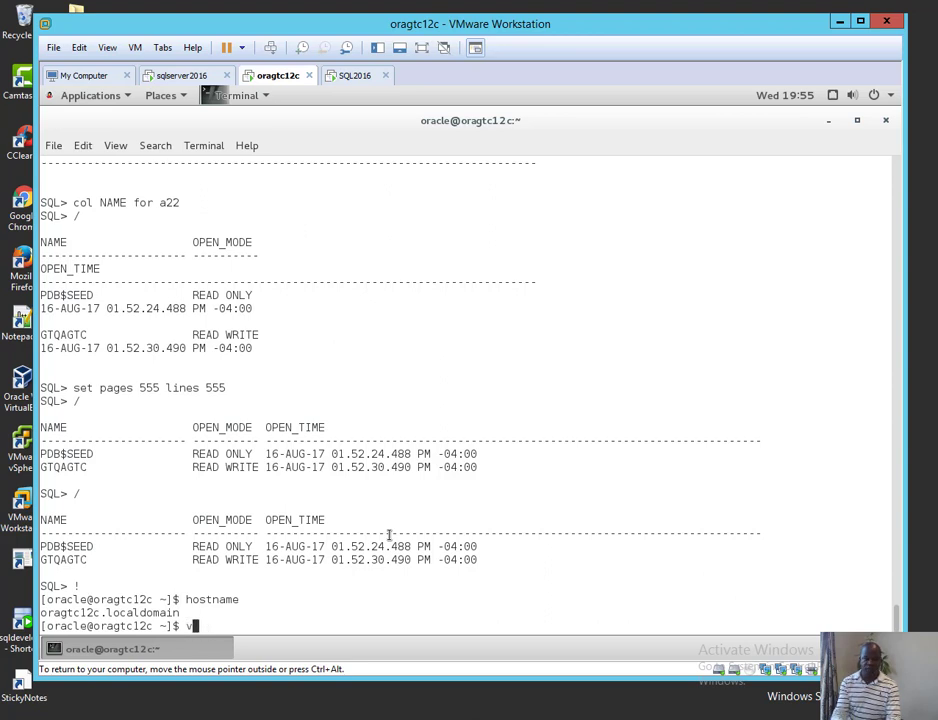
key(BackSpace)
text(cat /)
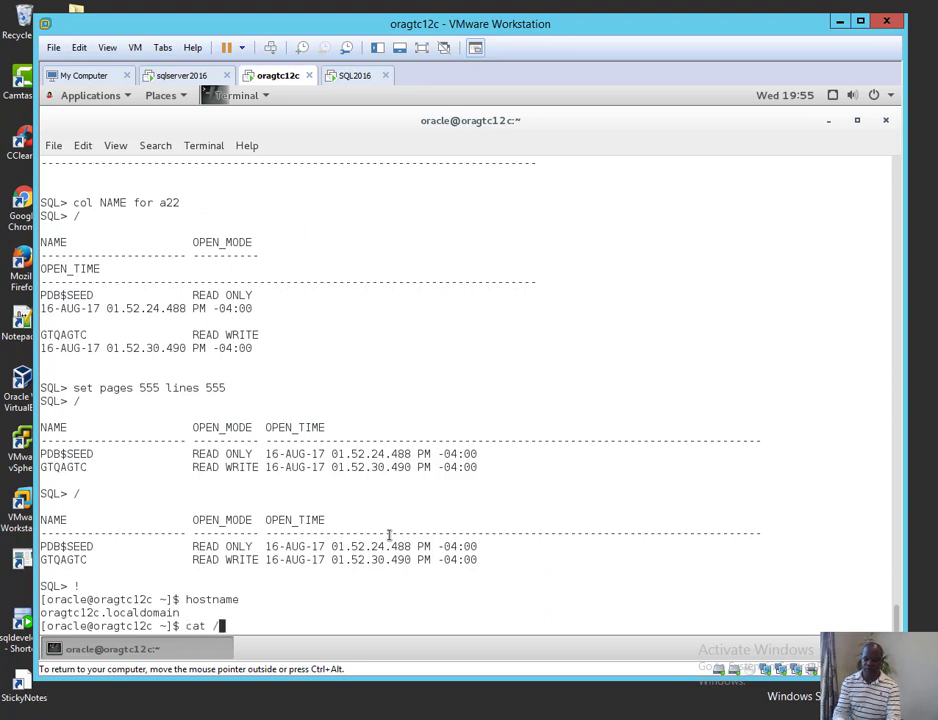
text(etc/ho)
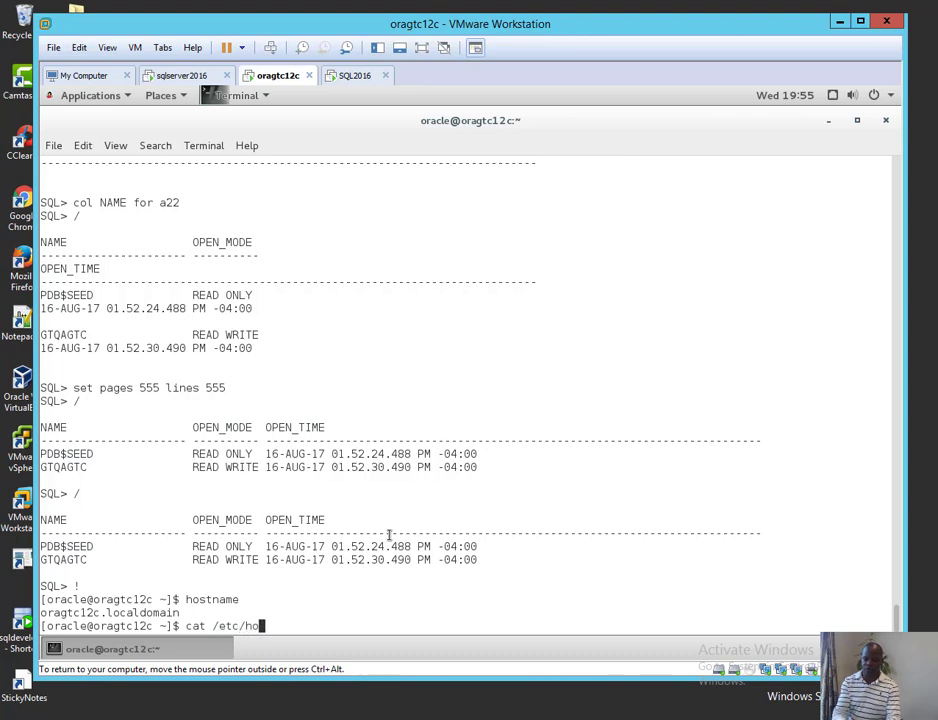
text(sts)
key(Return)
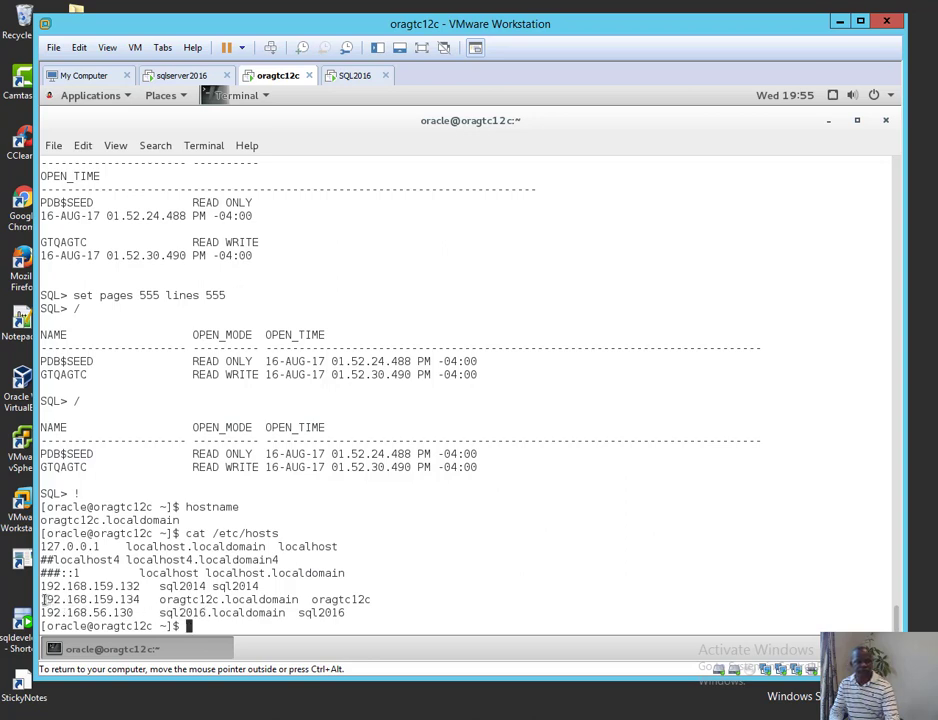
Copy the oragtc12c hosts entry with IP 192.168.159.134.
drag(43, 599, 146, 600)
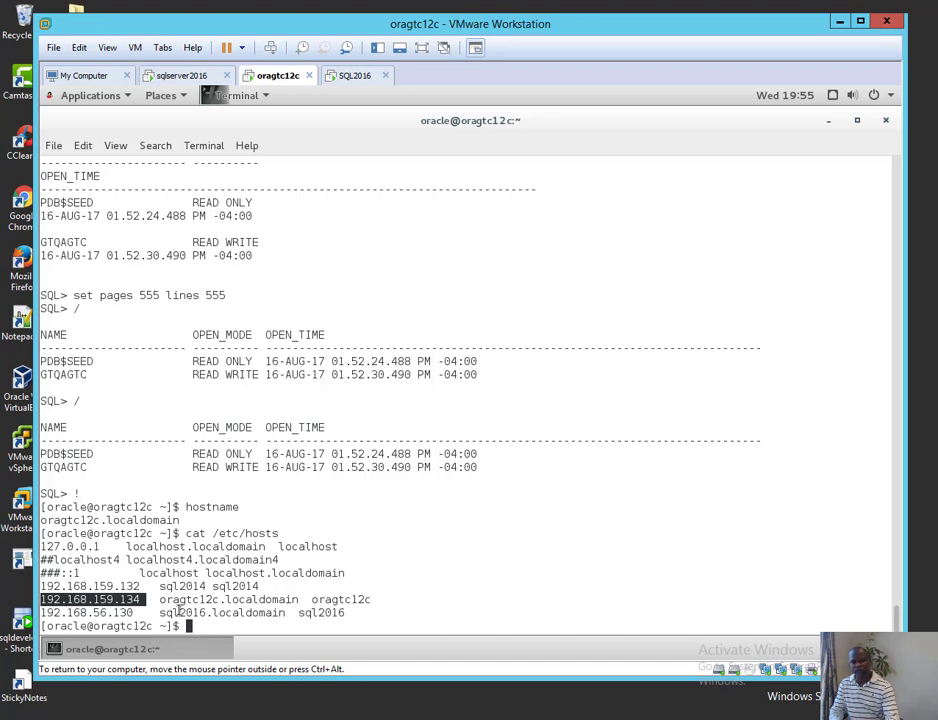
click(177, 607)
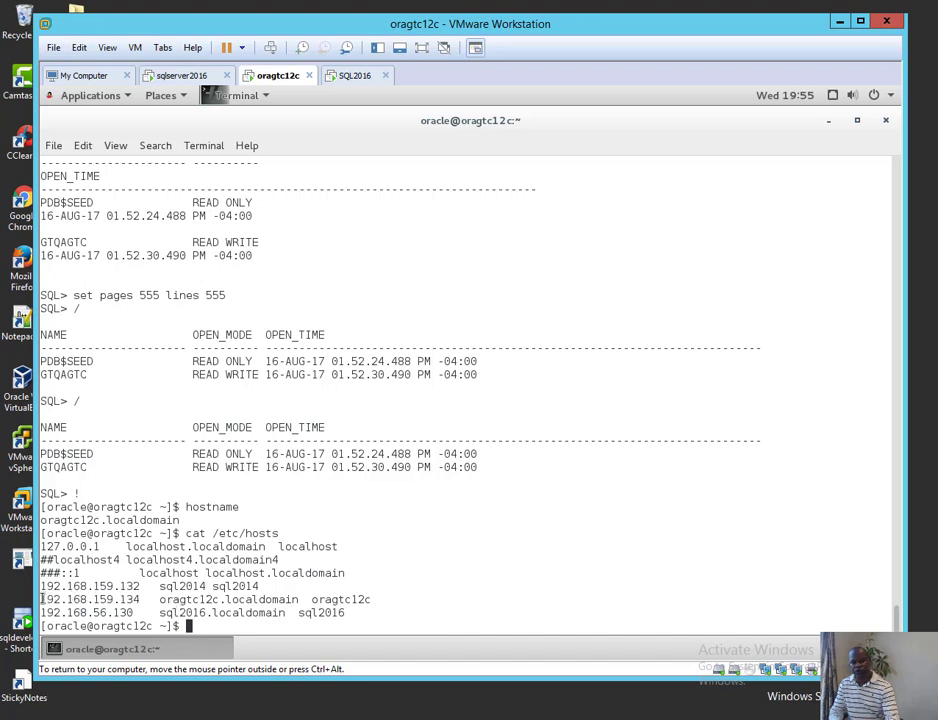
drag(41, 599, 218, 599)
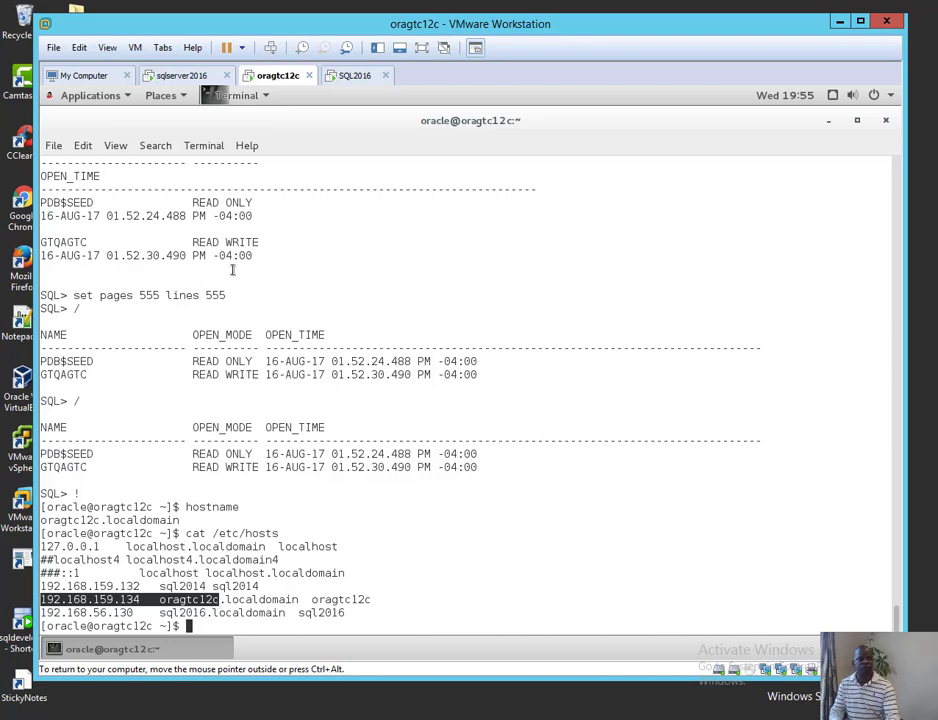
click(84, 146)
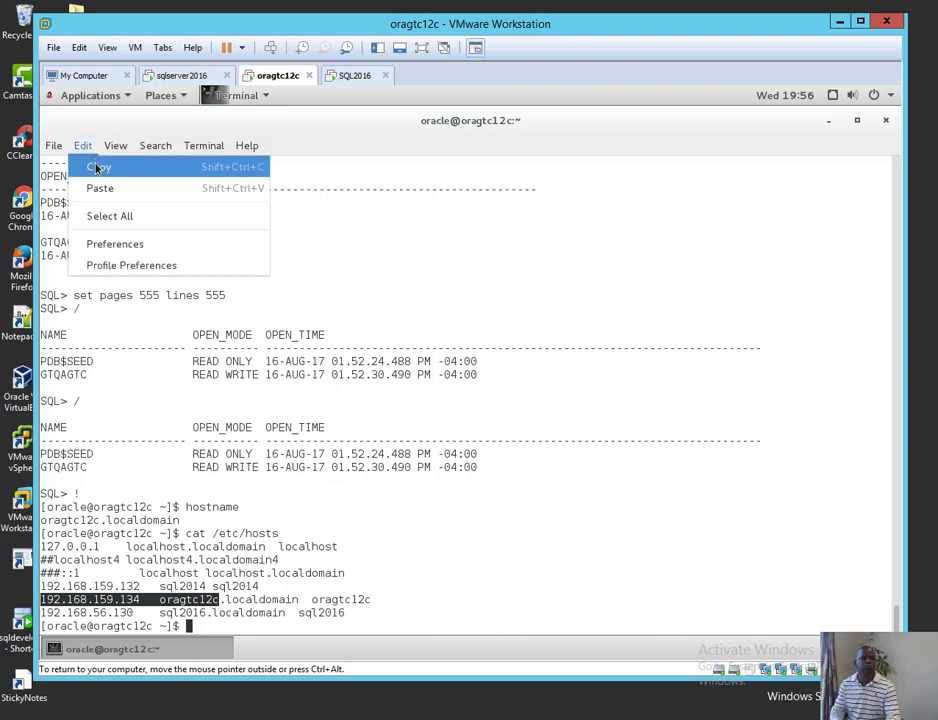
click(92, 165)
click(355, 75)
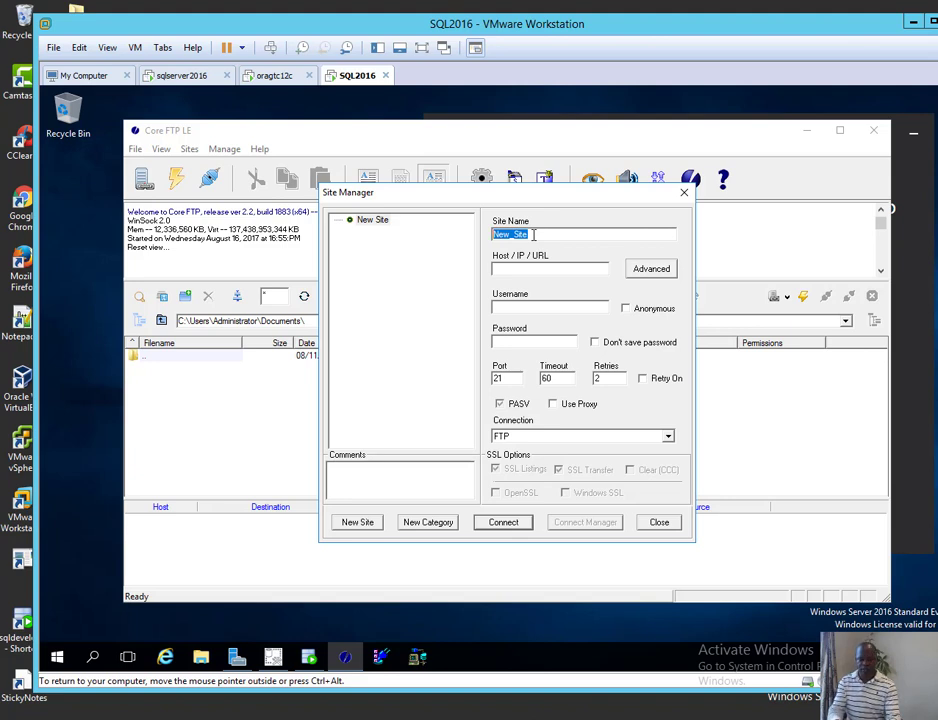
Name the site oragtc12c with username root and enter its password.
text(ora)
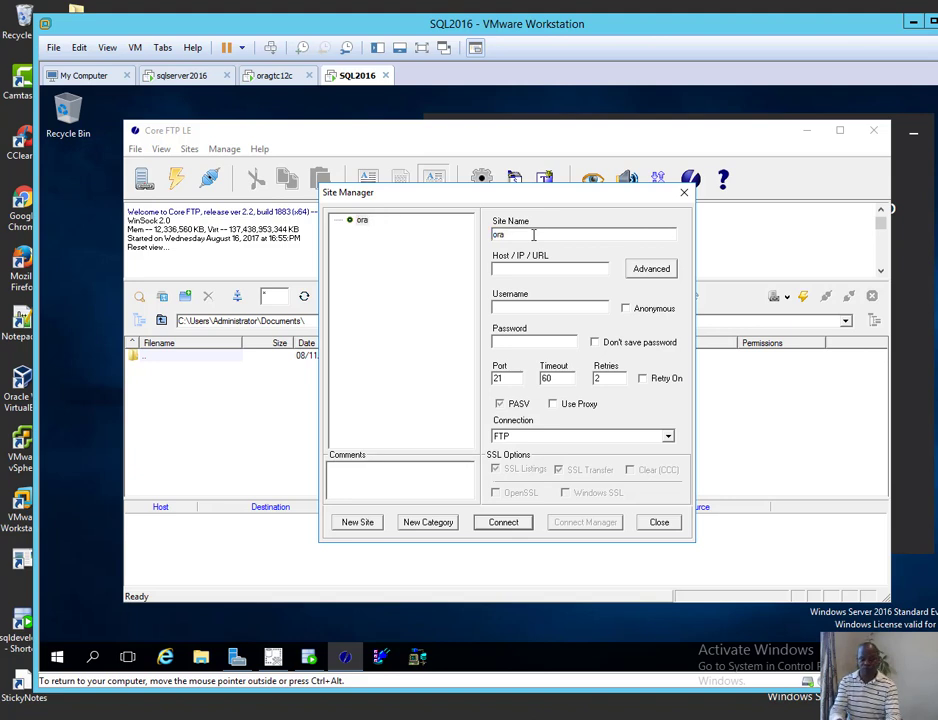
text(cg)
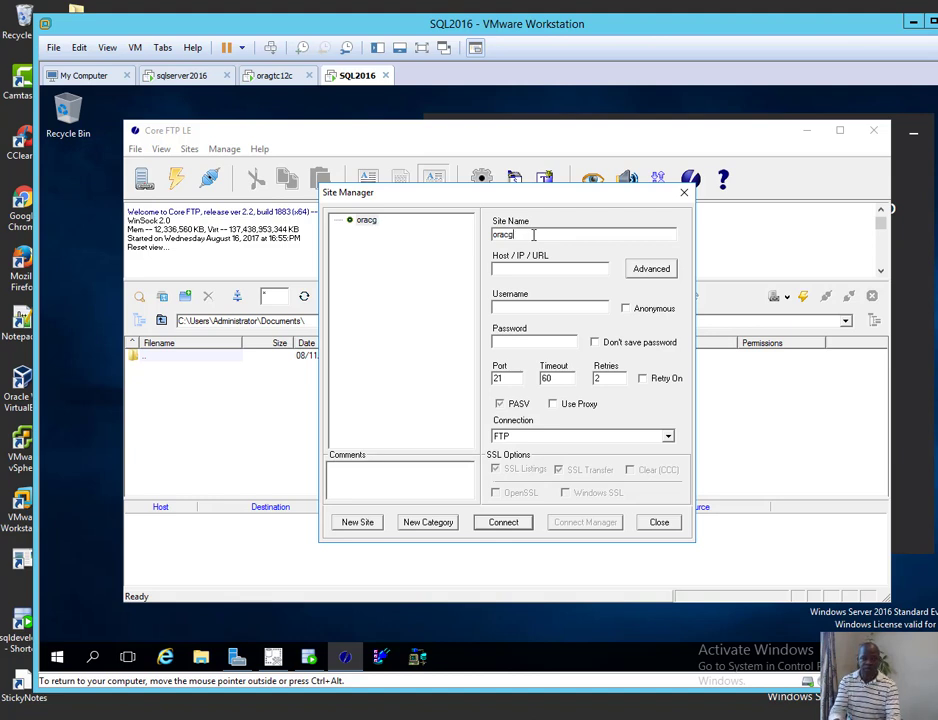
key(BackSpace)
key(BackSpace)
text(gt)
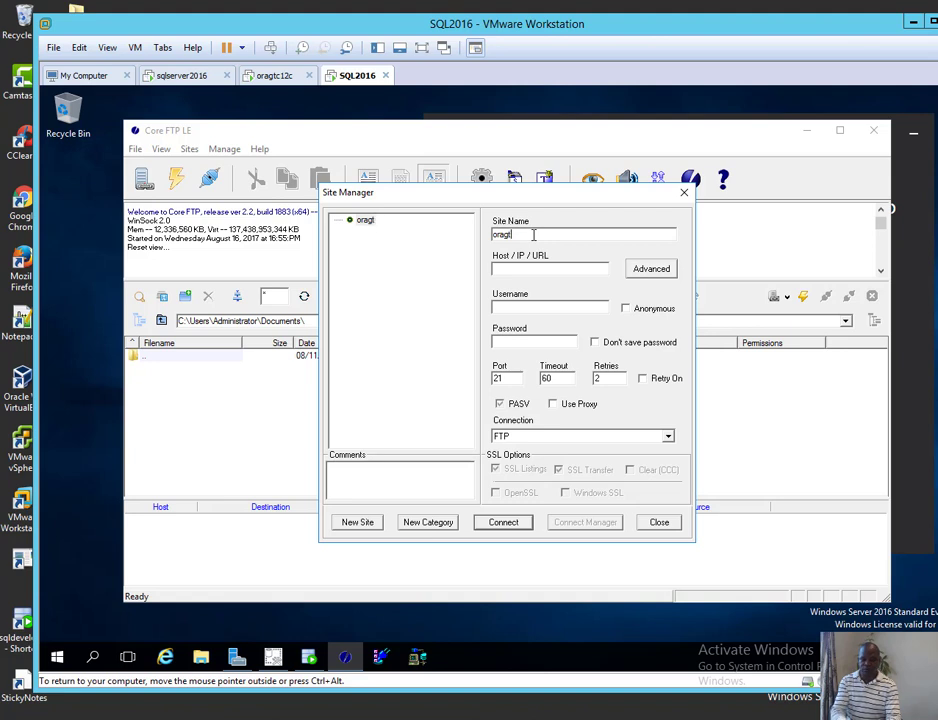
text(c12c)
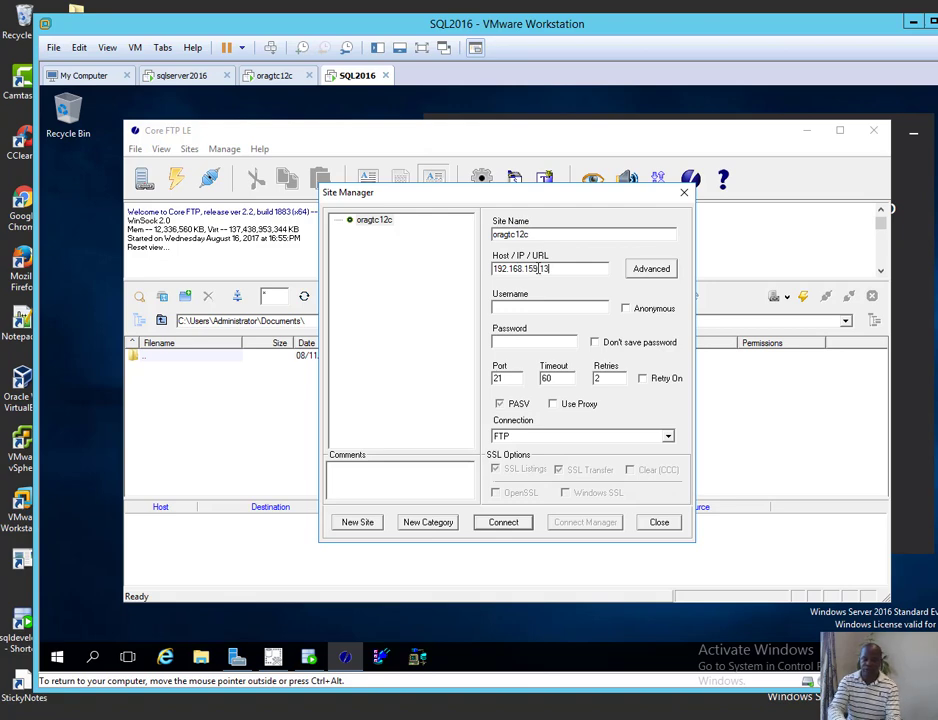
click(552, 306)
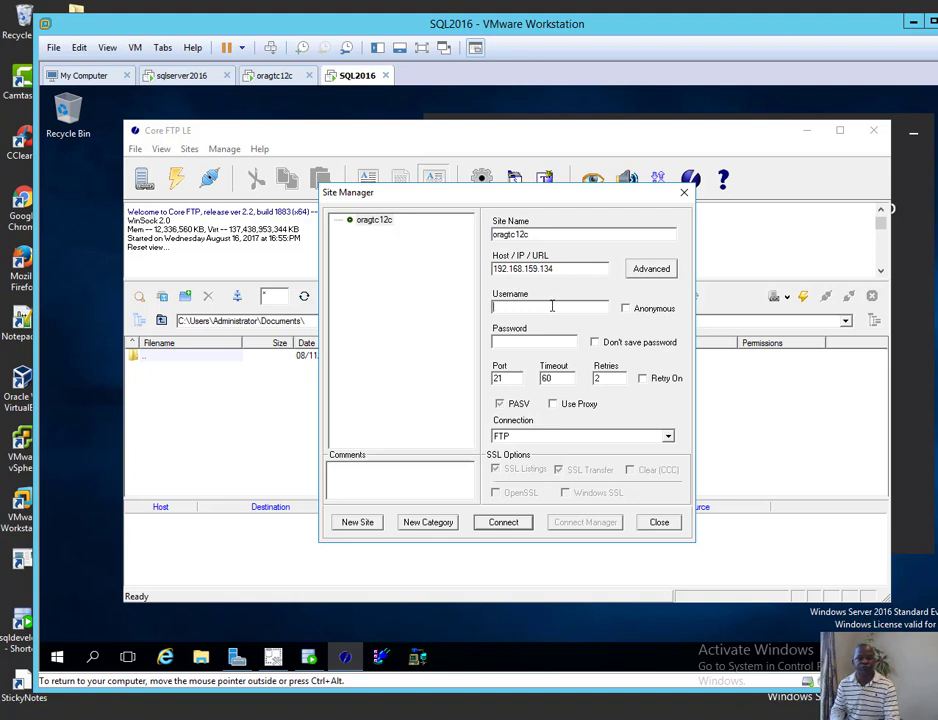
text(roo)
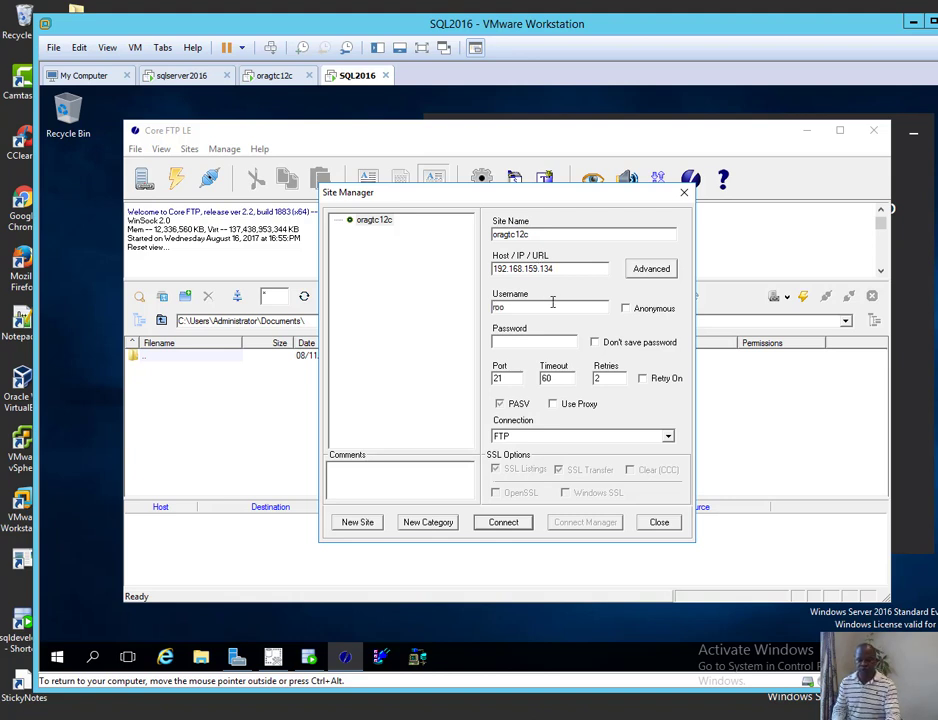
text(t)
click(542, 342)
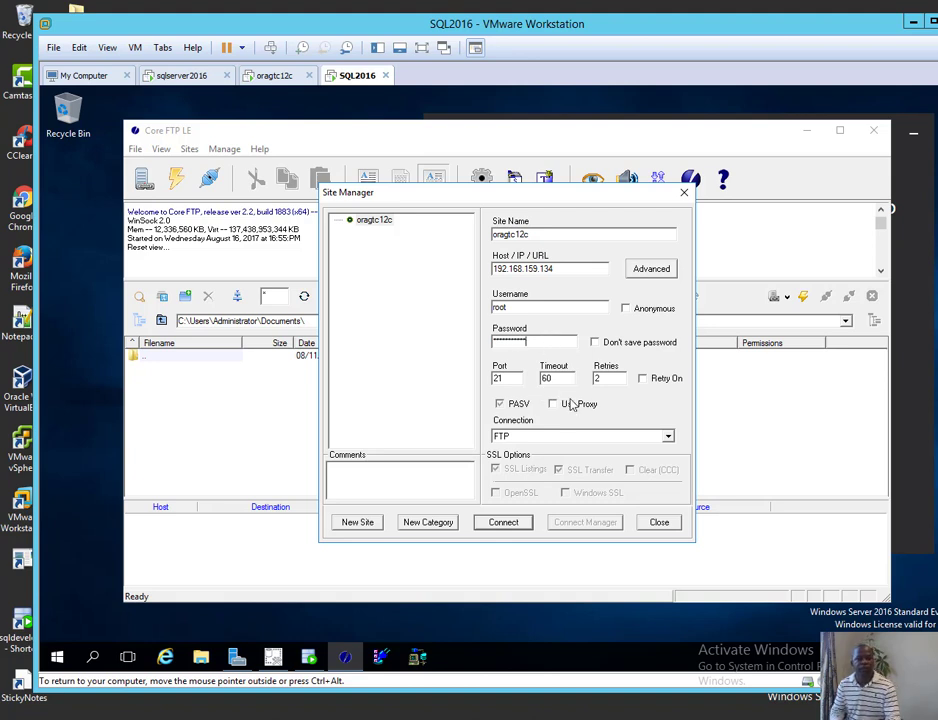
Set the connection type to SSH/SFTP and connect to the oragtc12c site.
click(668, 437)
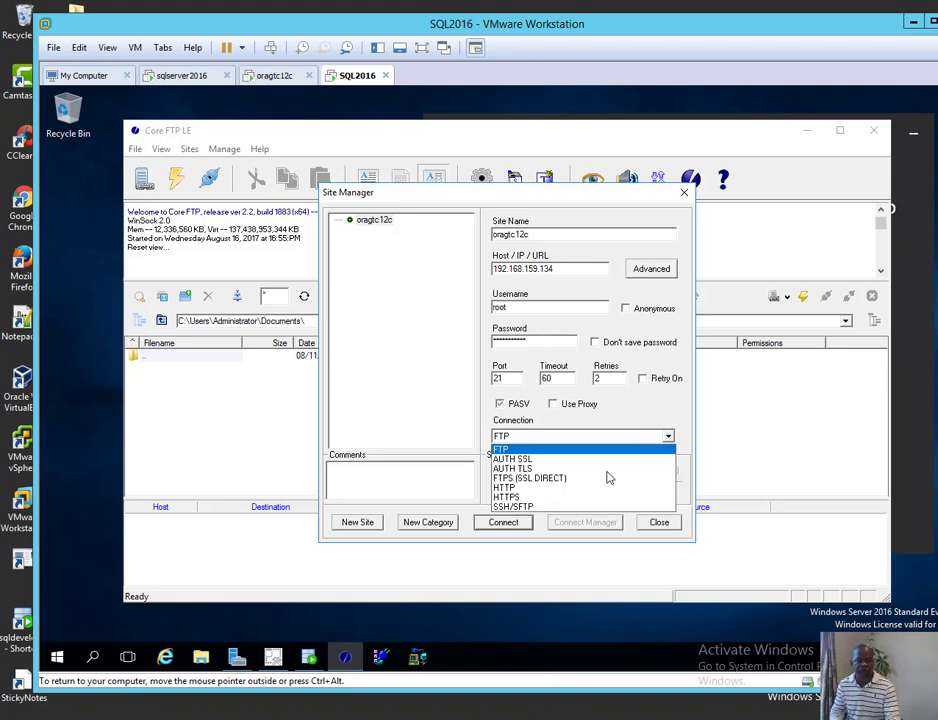
click(541, 508)
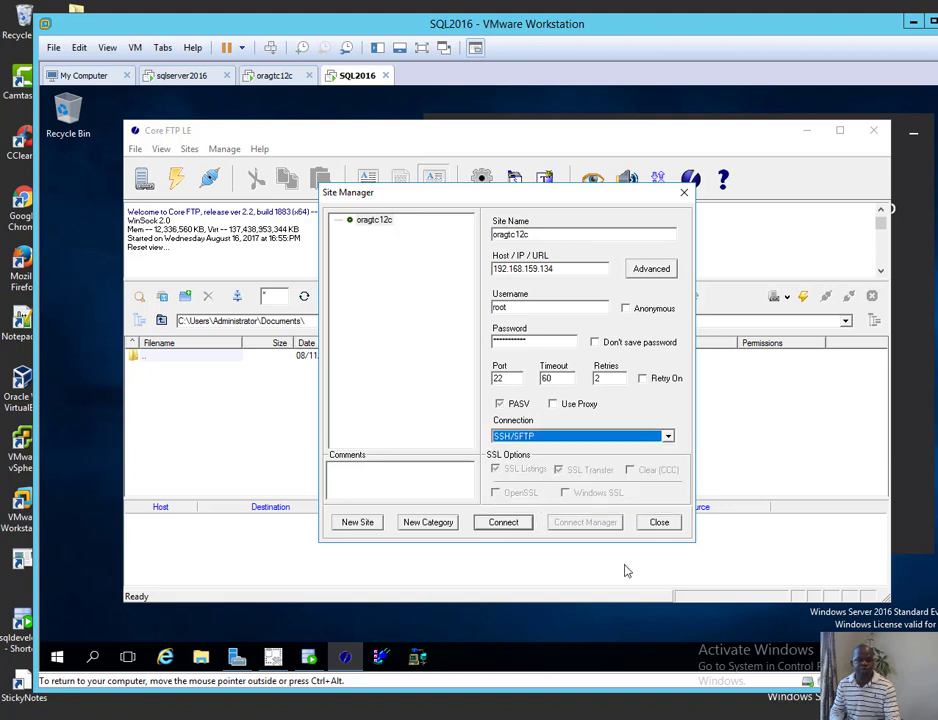
click(511, 524)
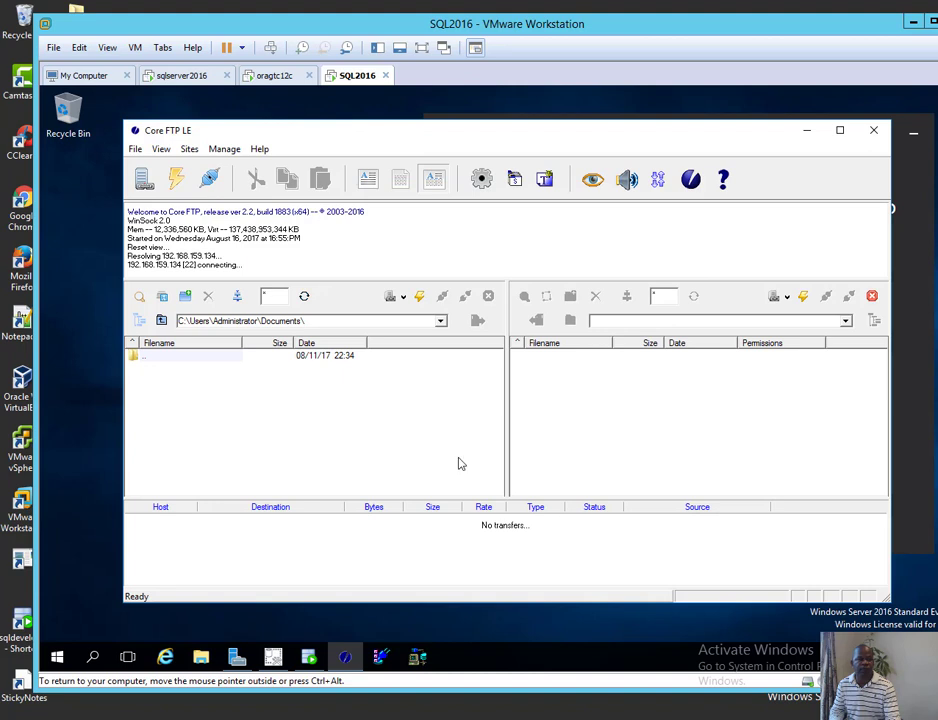
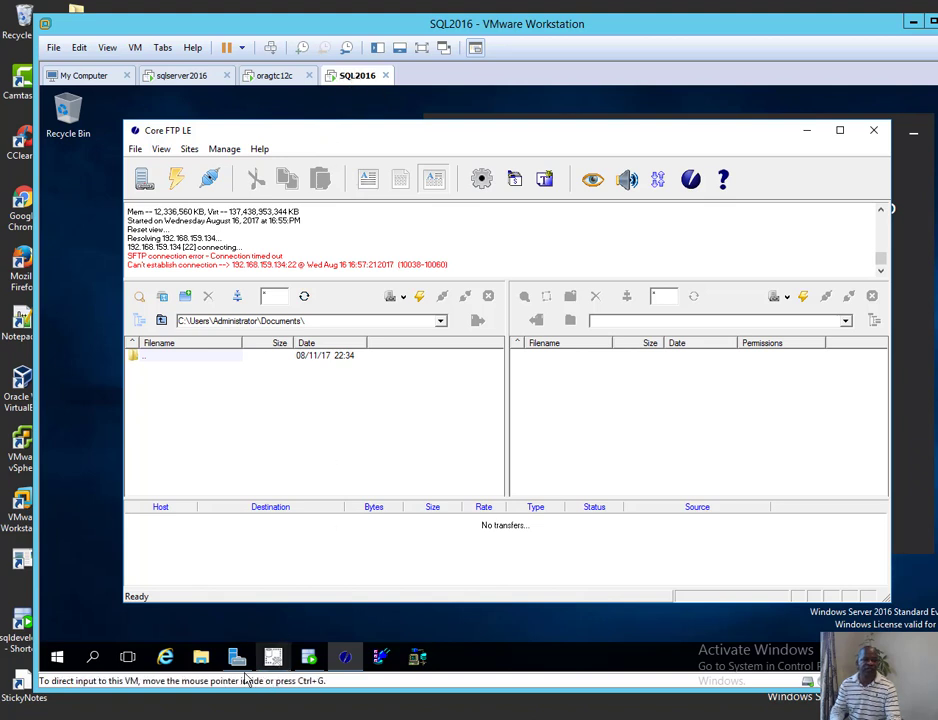
From Local Server's Ethernet0 link, open Network Connections and select the Ethernet0 and Ethernet1 adapters.
click(237, 656)
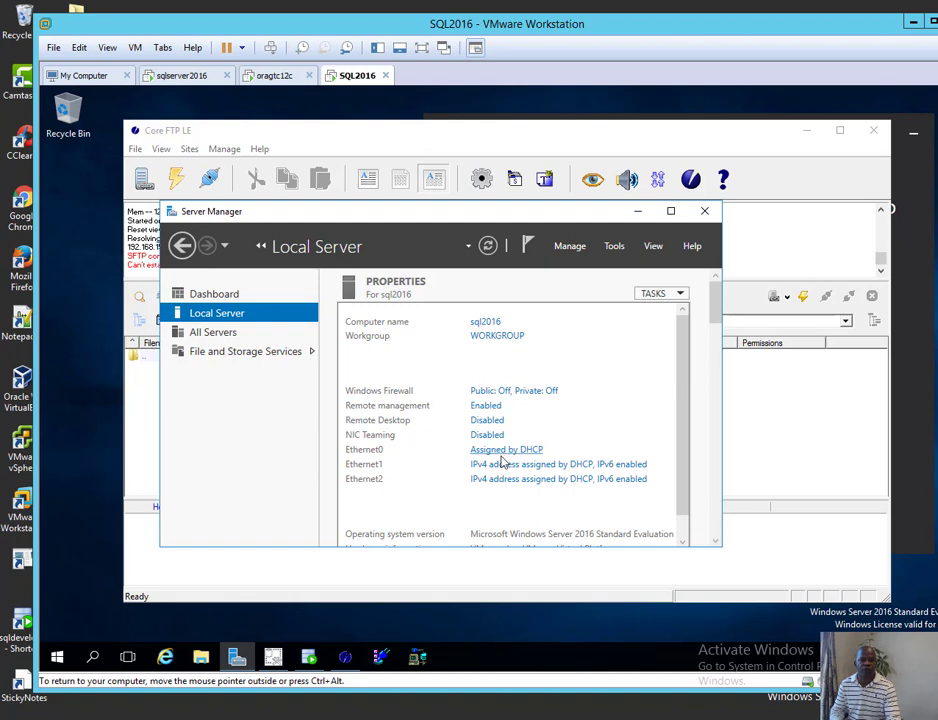
click(503, 457)
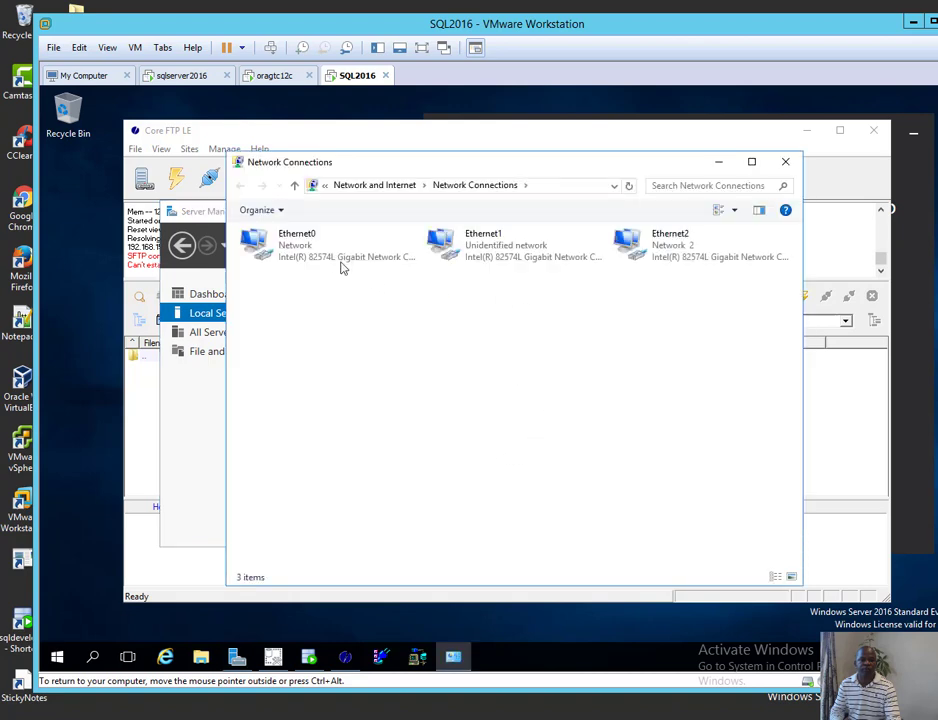
click(305, 255)
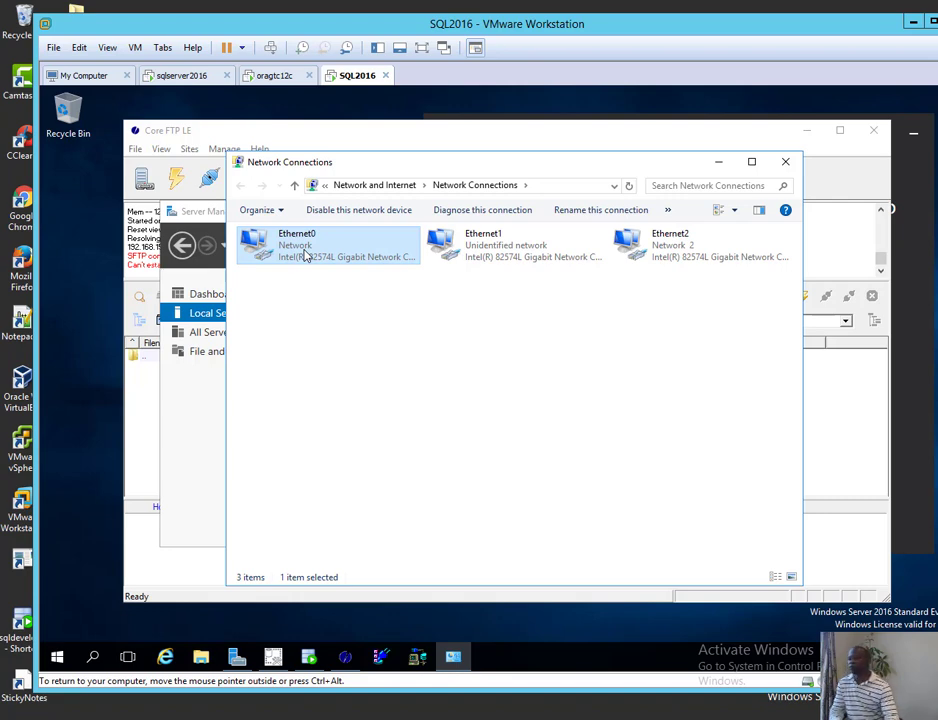
click(509, 257)
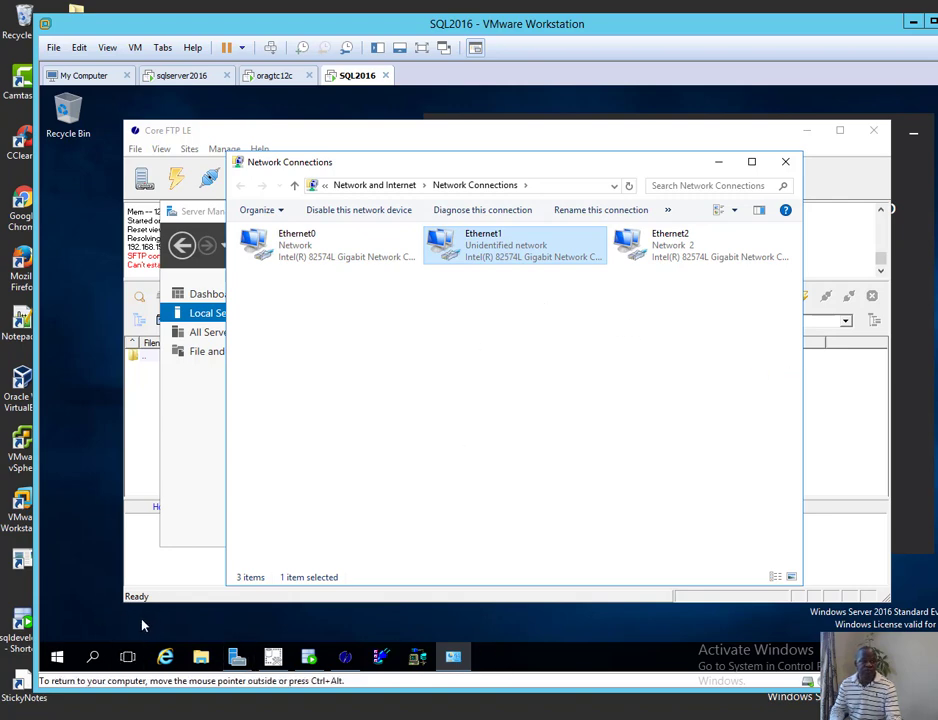
right_click(57, 657)
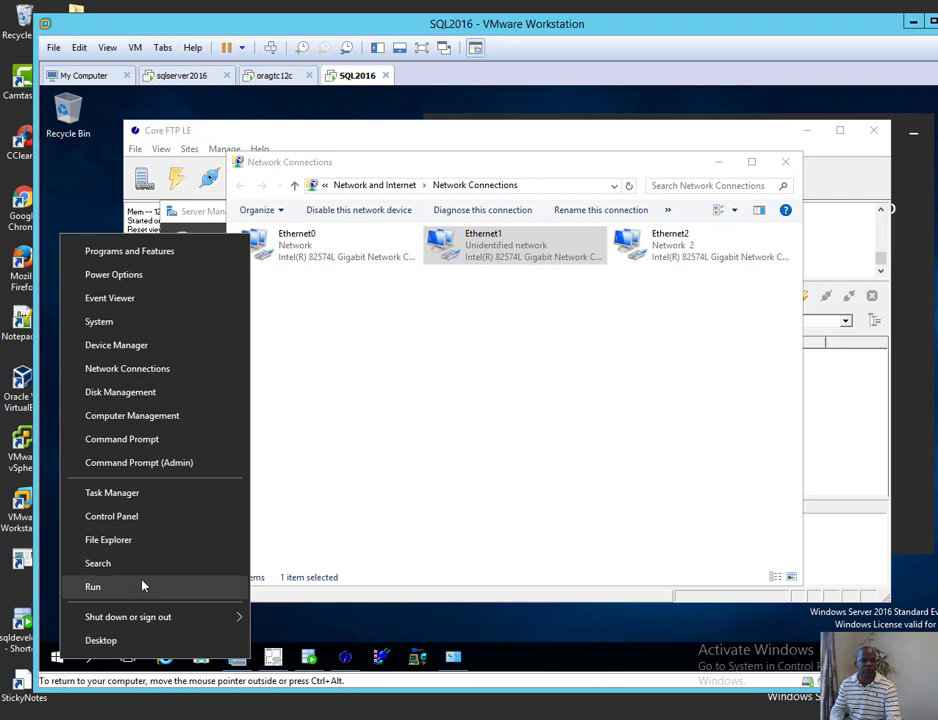
Run 'ipconfig /all' in an administrator Command Prompt.
click(133, 587)
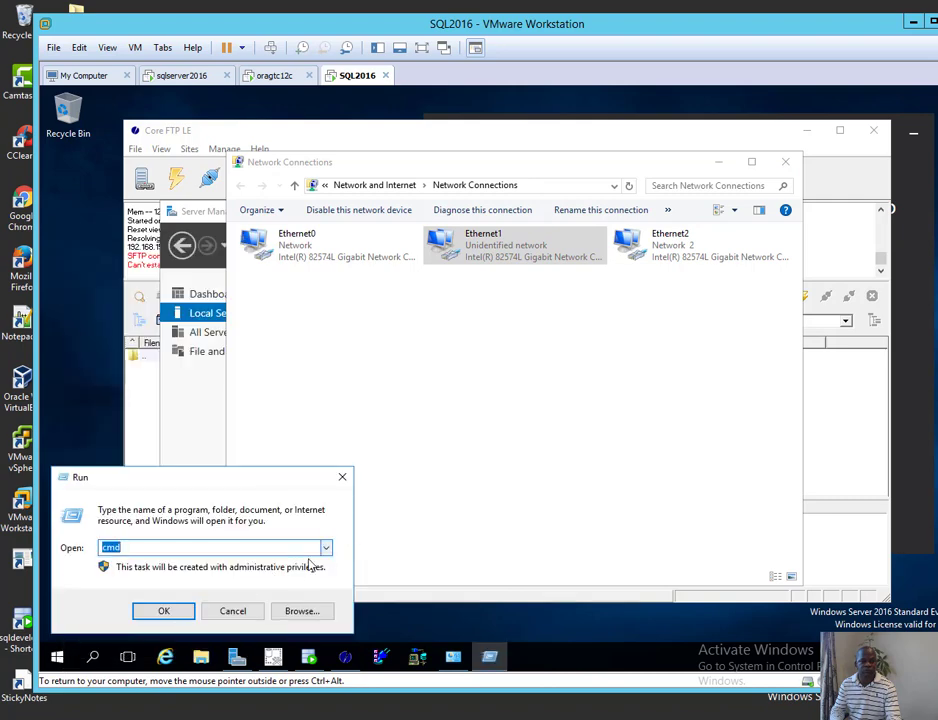
click(165, 611)
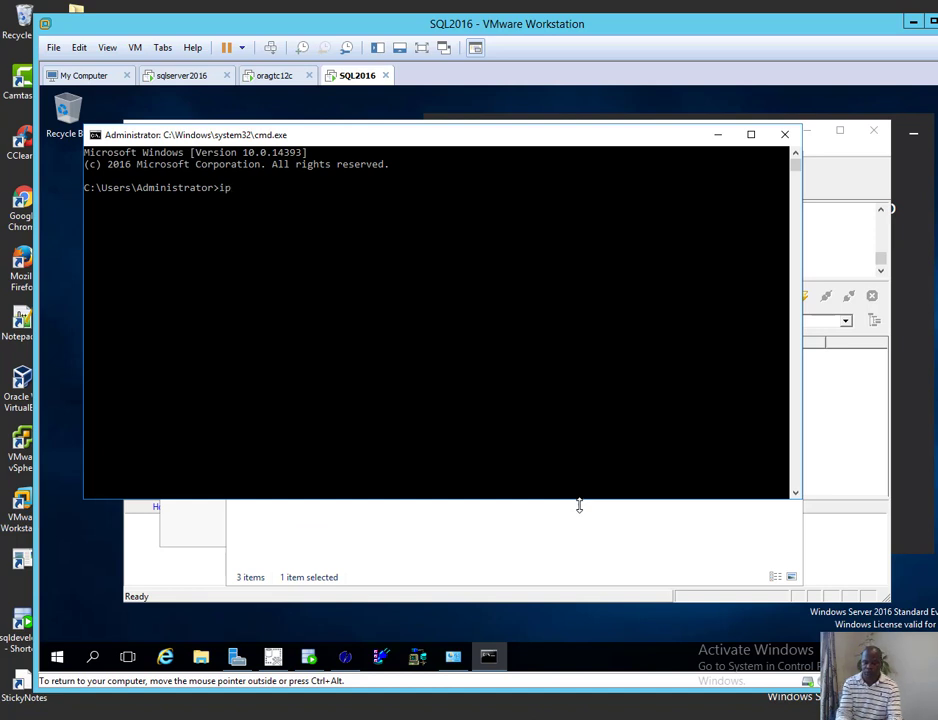
text(ipconfig)
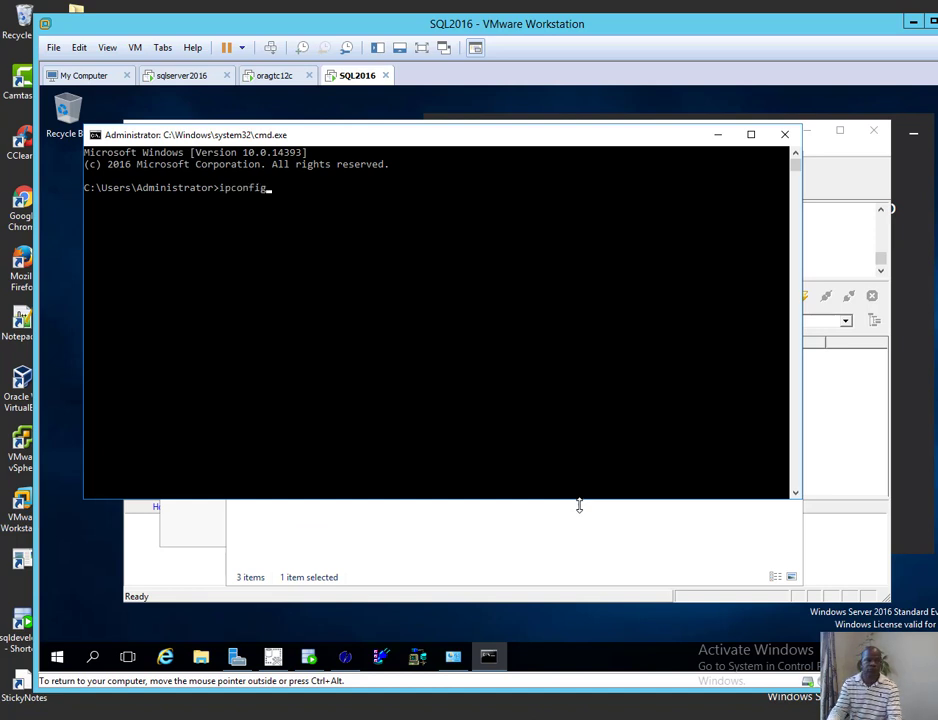
text( /a)
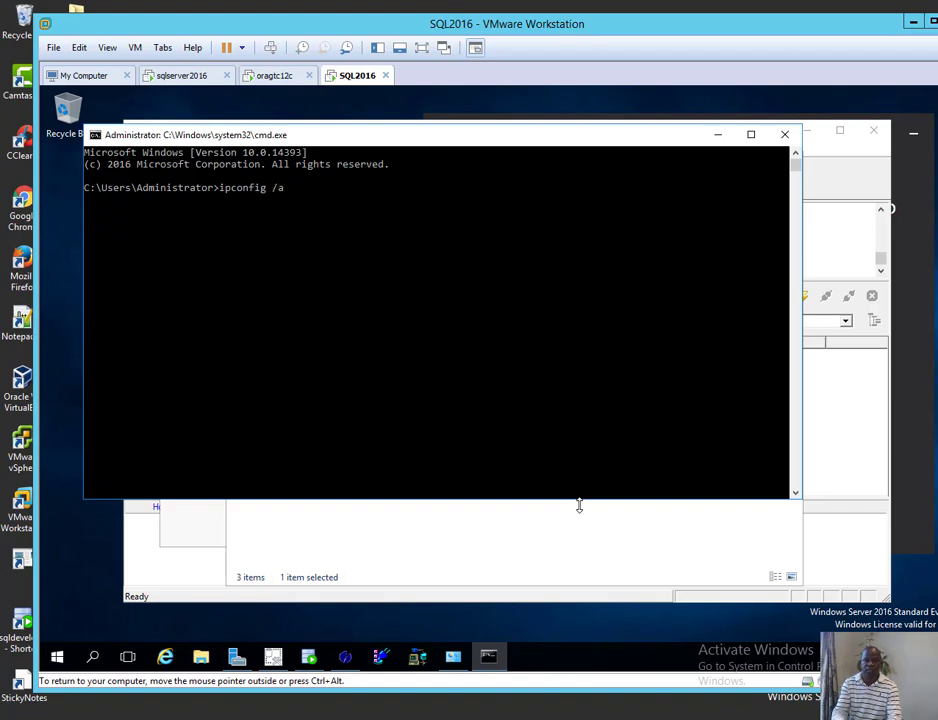
text(ll)
key(Return)
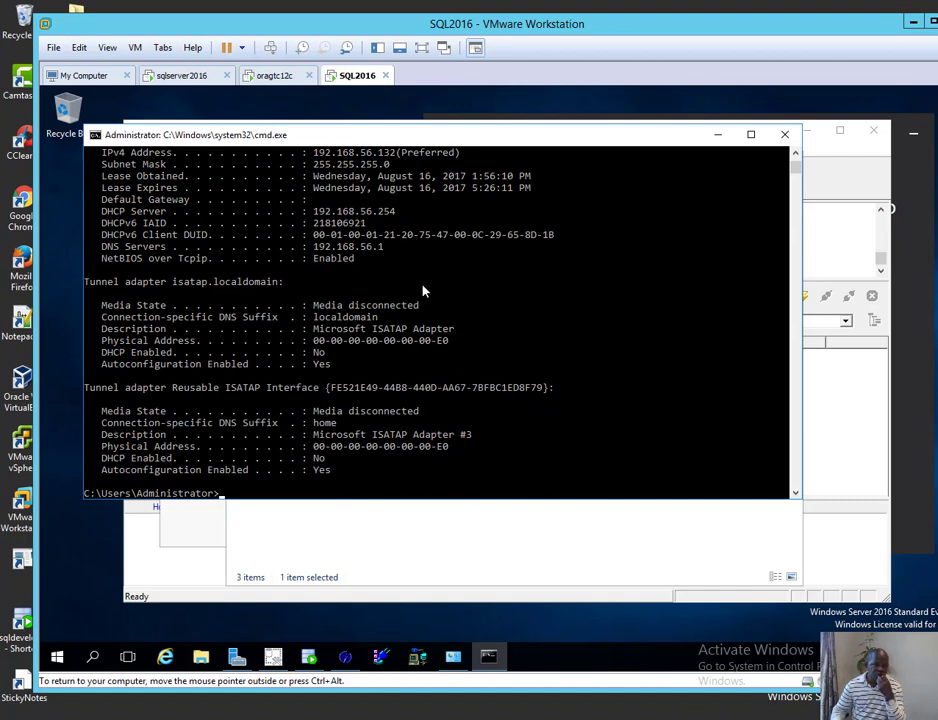
Find and select Ethernet0's IPv4 address 192.168.205.131 in the output.
scroll(422, 291, up, 2)
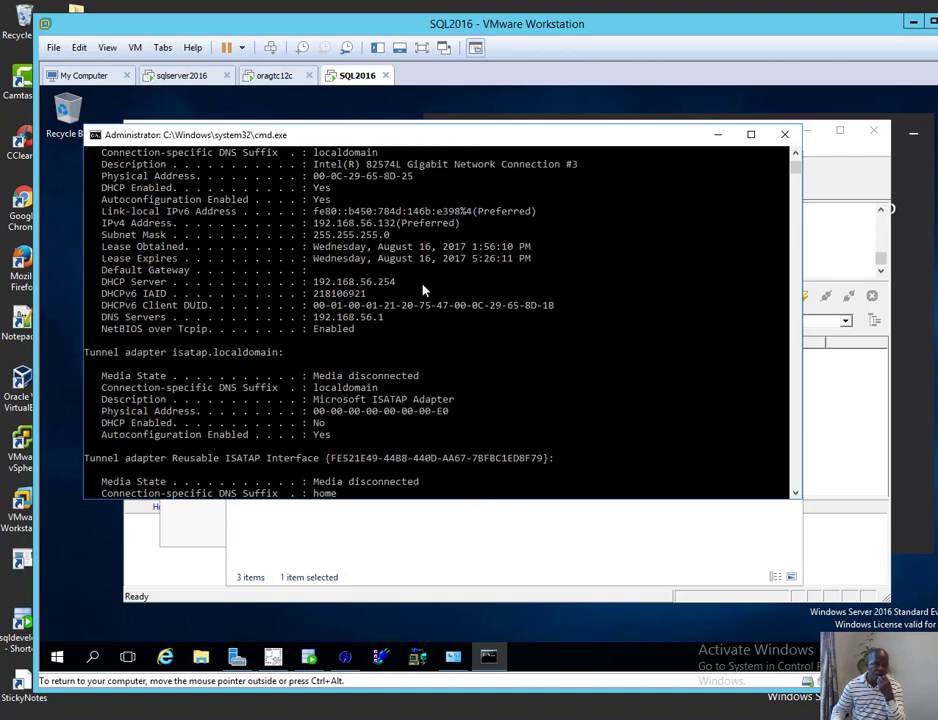
scroll(423, 290, up, 1)
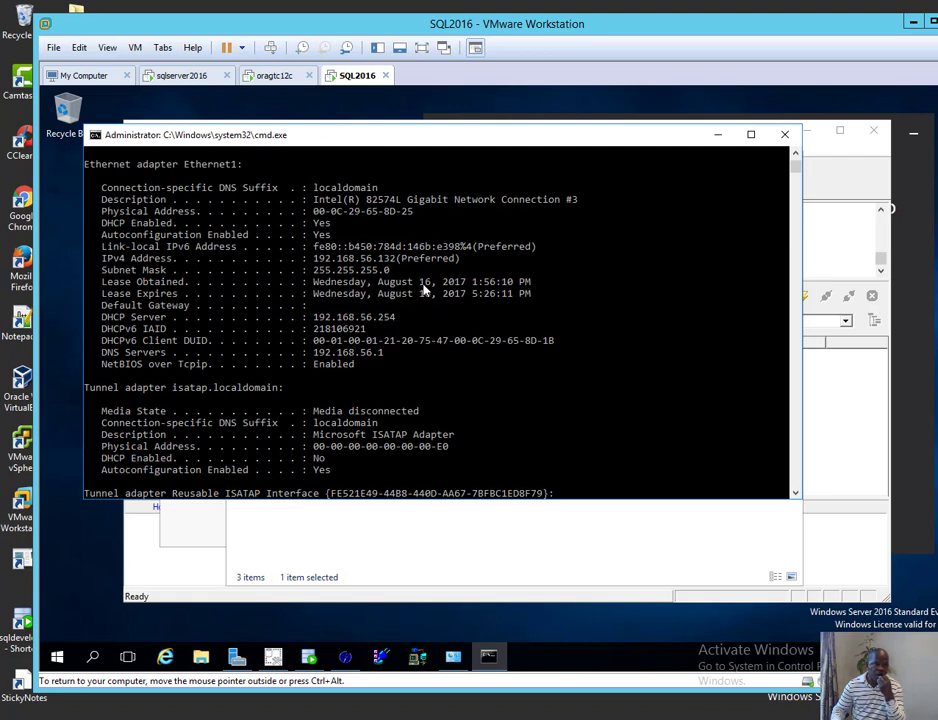
scroll(423, 290, up, 3)
scroll(423, 290, up, 4)
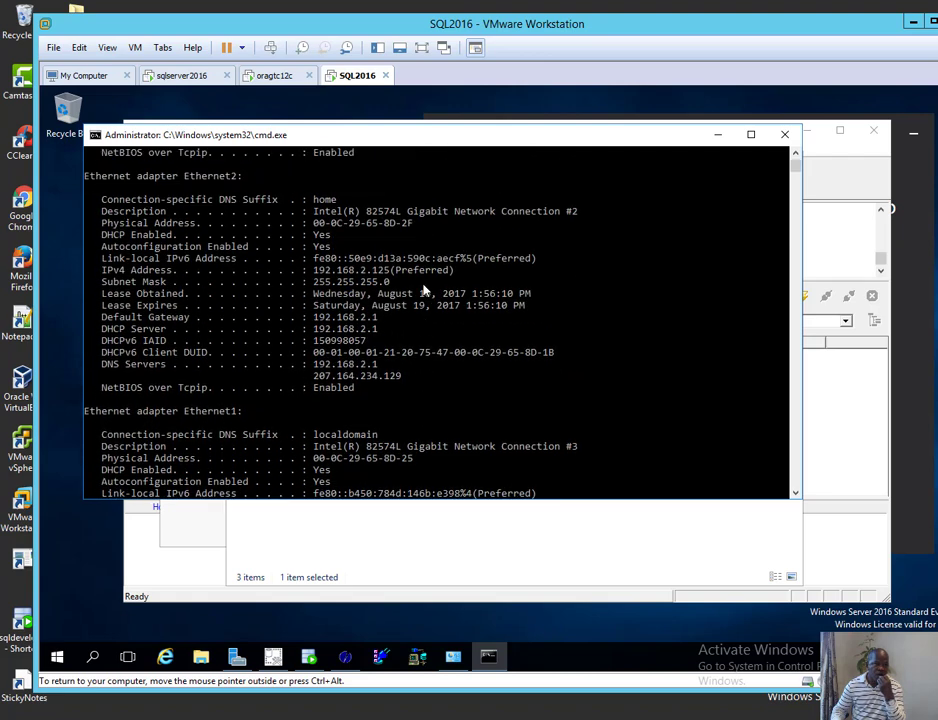
scroll(423, 290, up, 6)
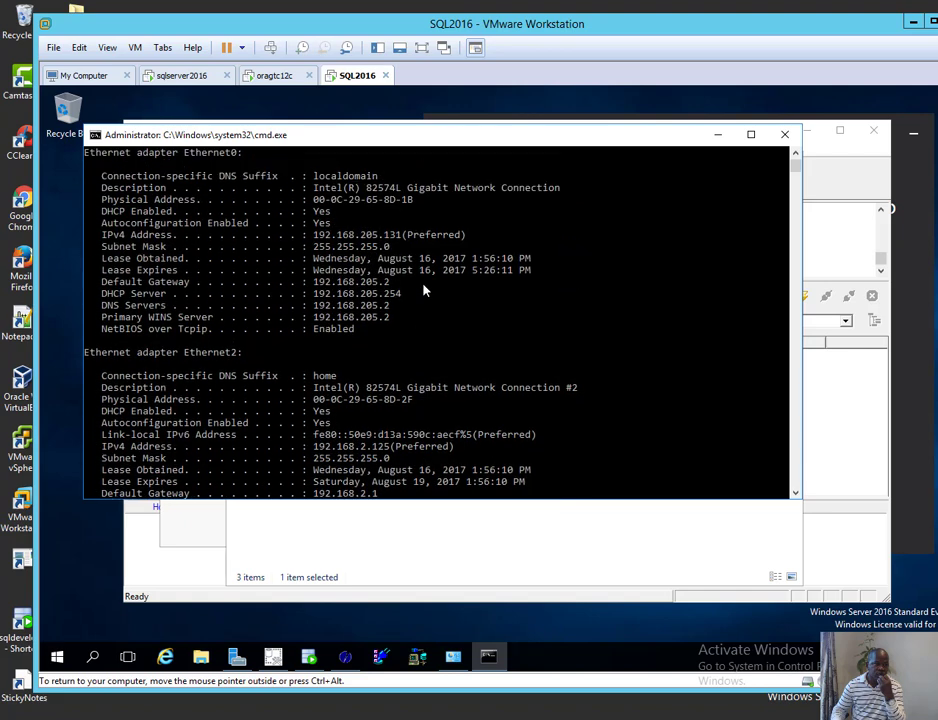
scroll(423, 290, up, 1)
scroll(423, 290, up, 2)
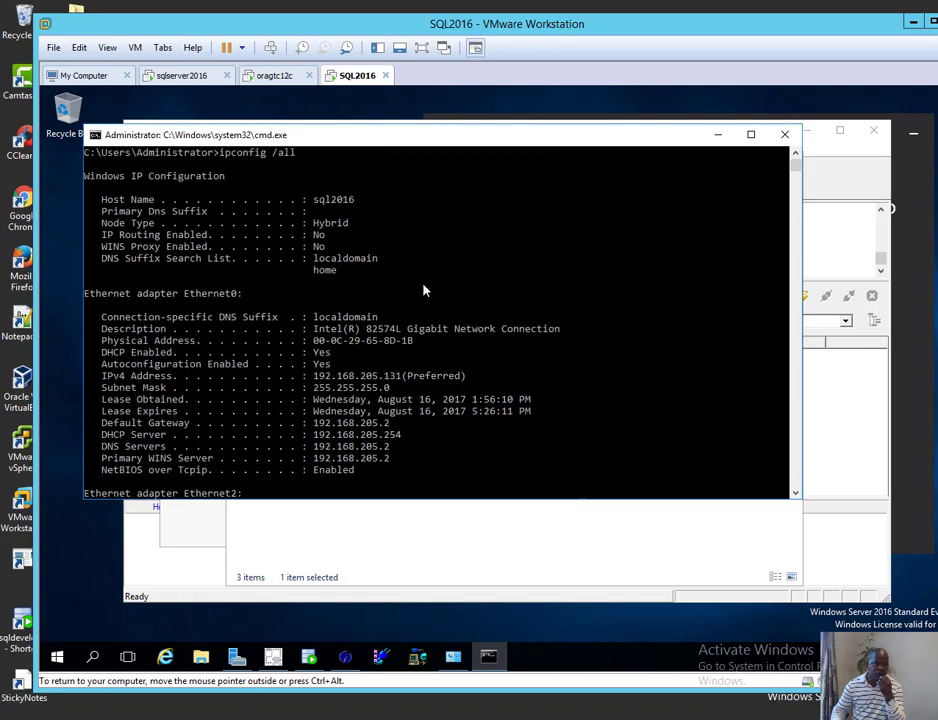
scroll(423, 290, down, 1)
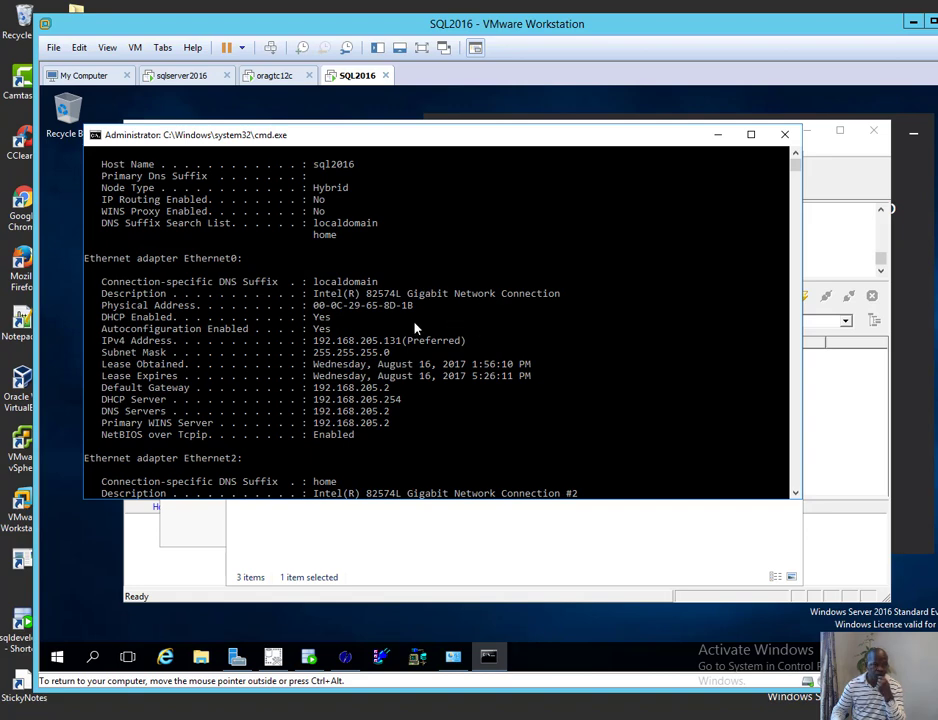
drag(316, 346, 404, 346)
Select and copy Ethernet1's IPv4 address 192.168.56.132.
scroll(404, 347, down, 4)
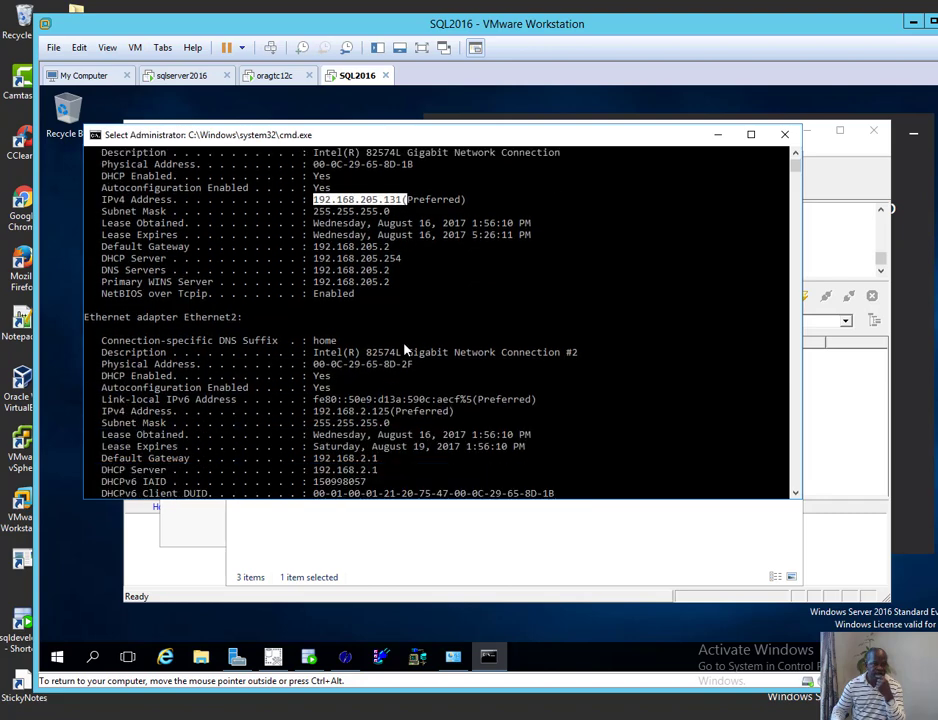
scroll(404, 347, down, 1)
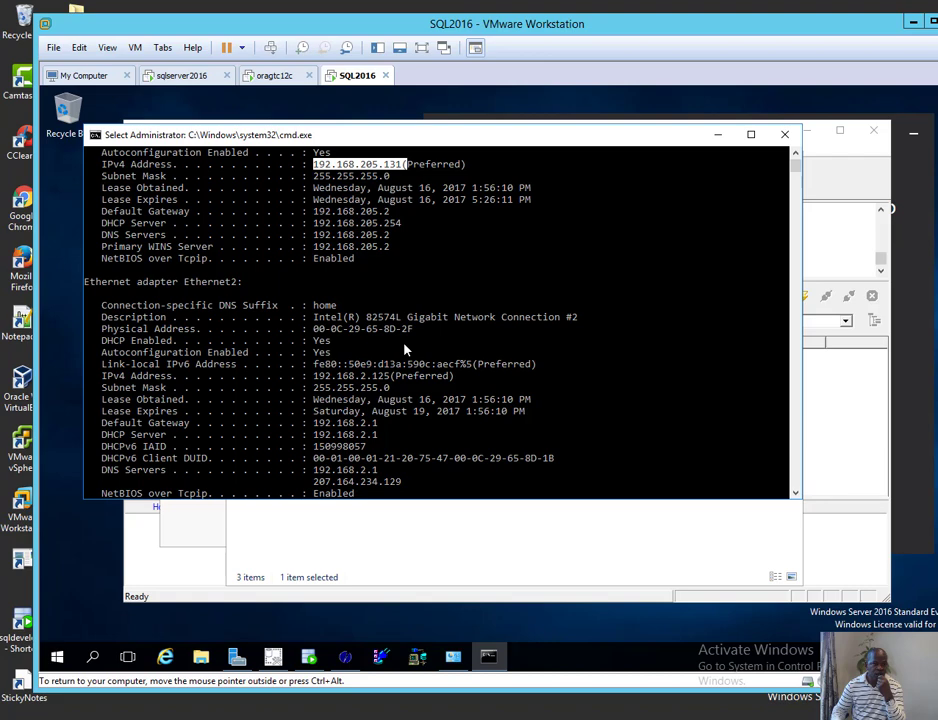
scroll(404, 348, down, 3)
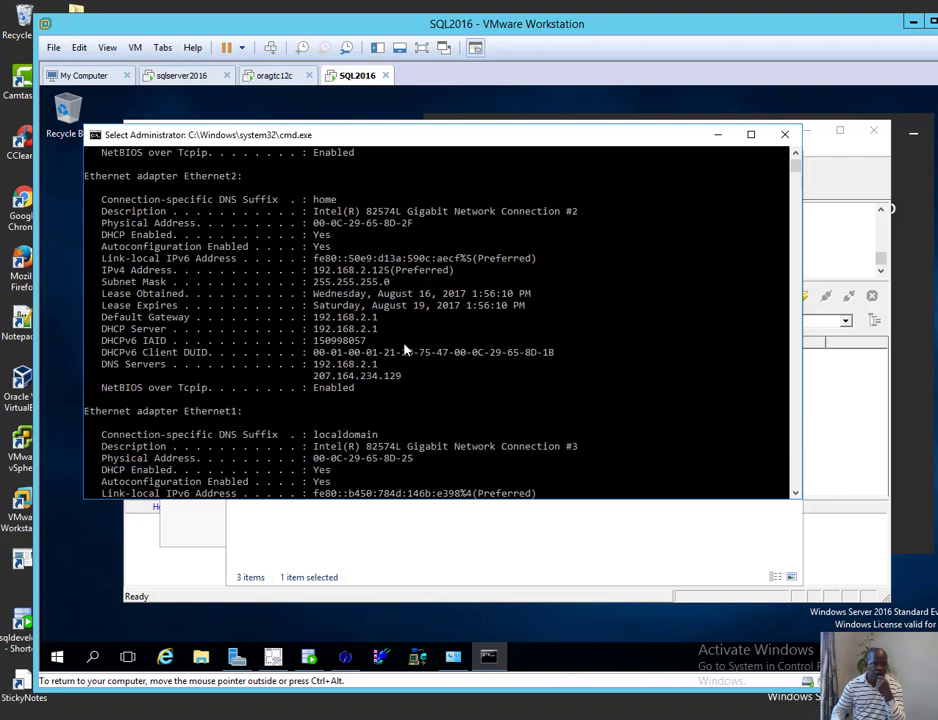
scroll(404, 349, down, 3)
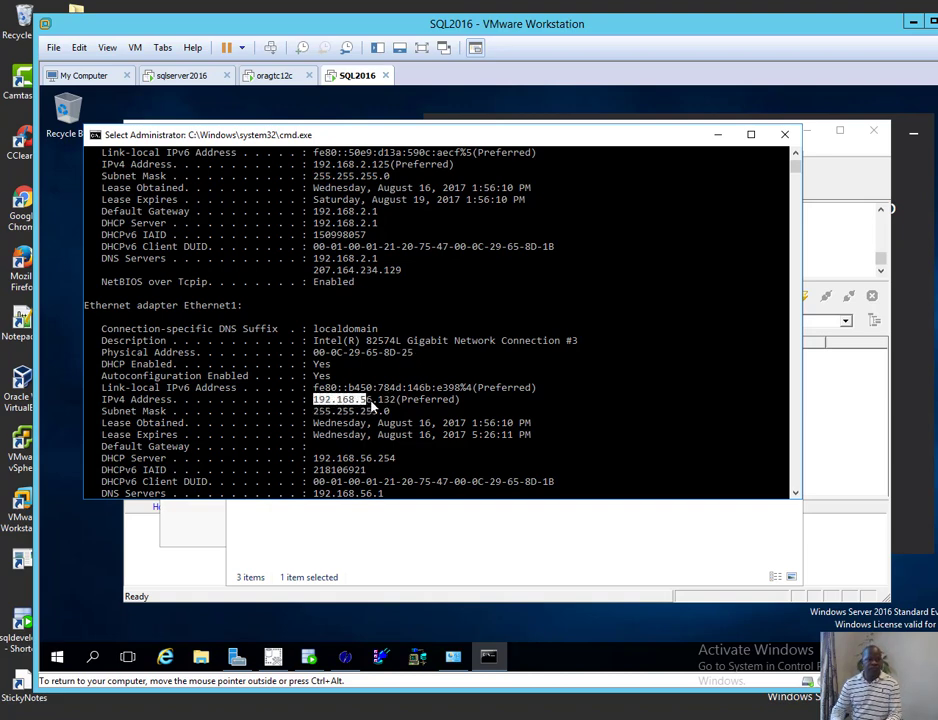
drag(371, 401, 395, 401)
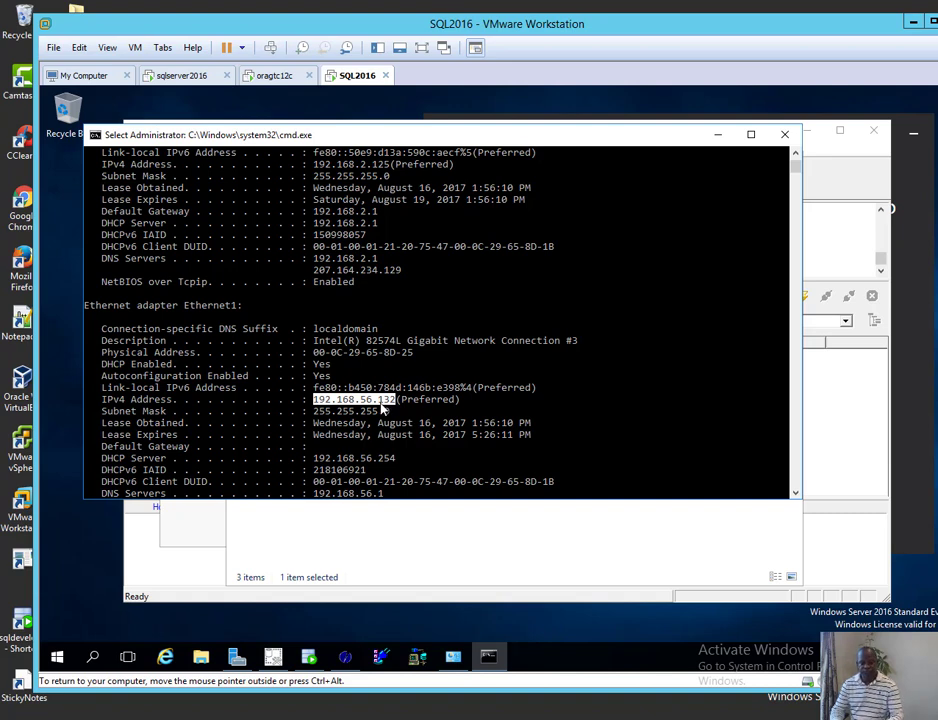
key(ctrl+c)
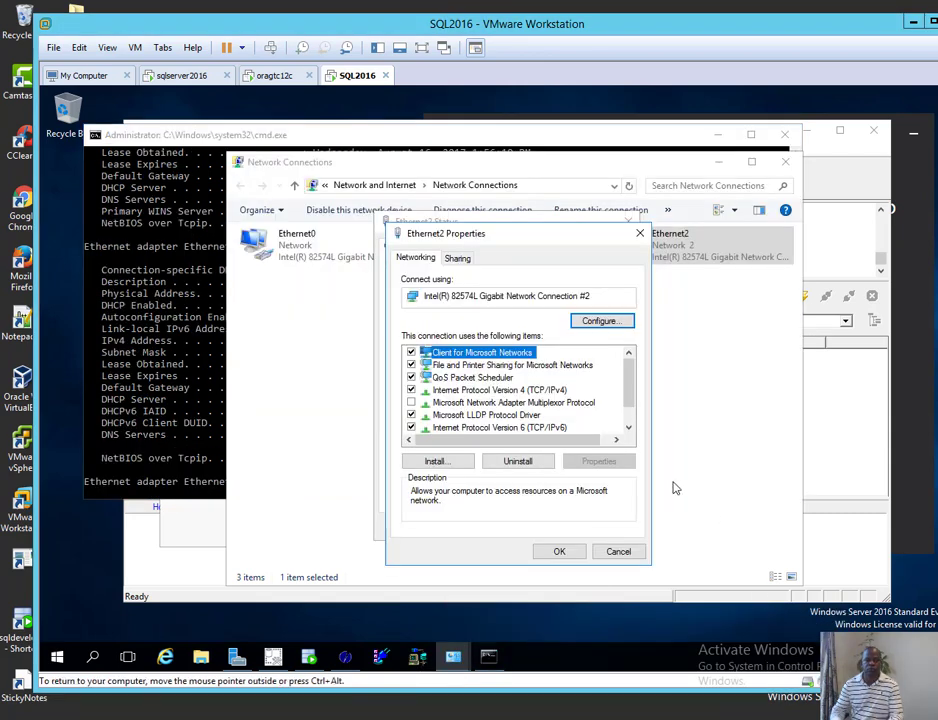
Disable IPv6 and give Ethernet2 static IPv4 192.168.2.125, mask 255.255.255.0, gateway 192.168.2.1.
click(527, 390)
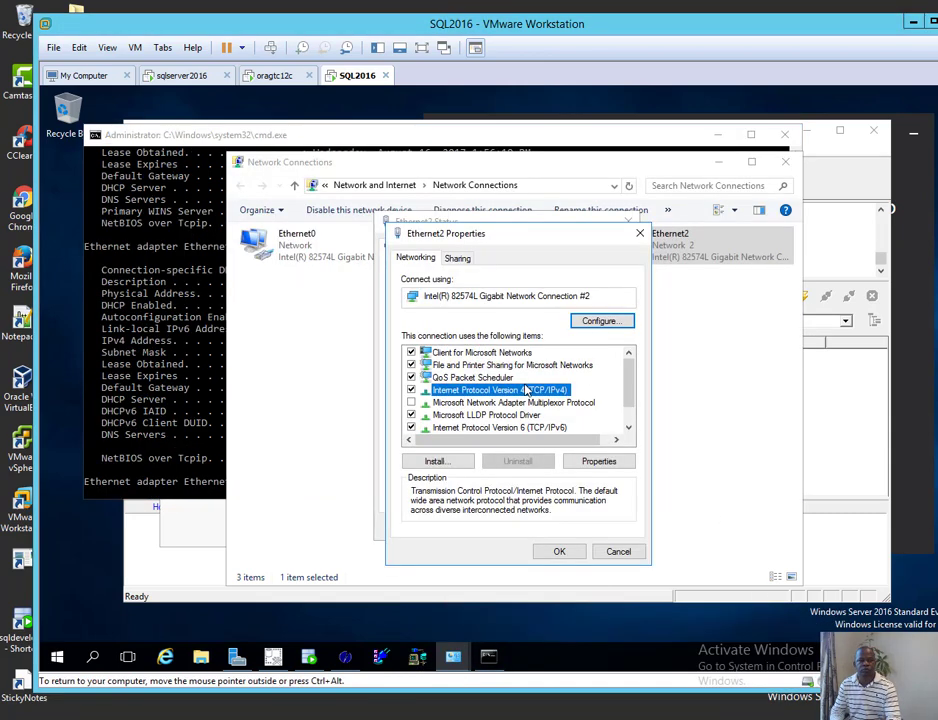
click(412, 428)
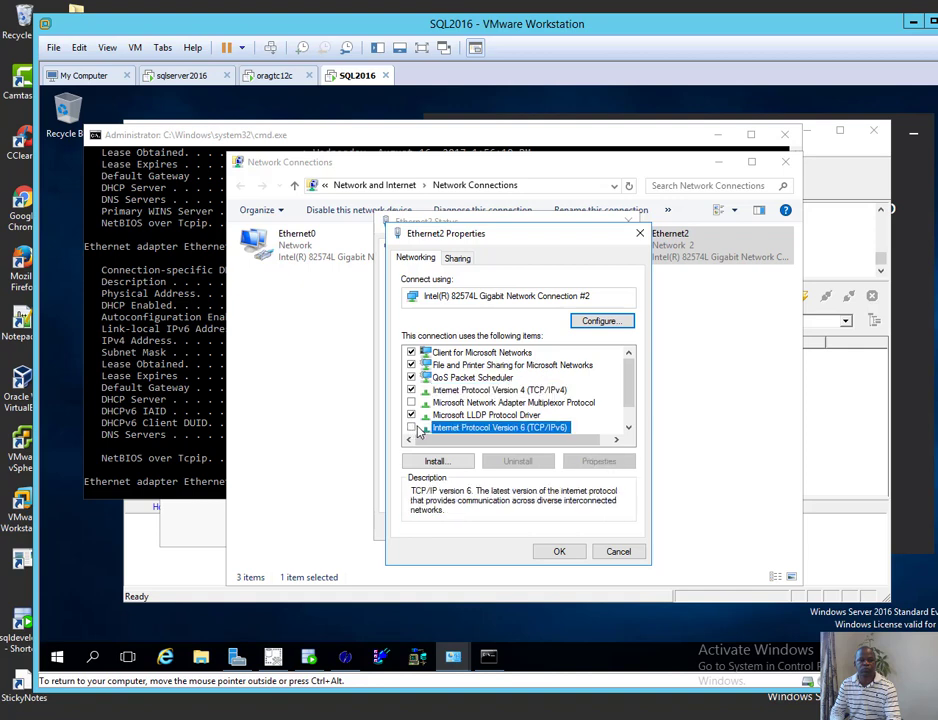
click(527, 390)
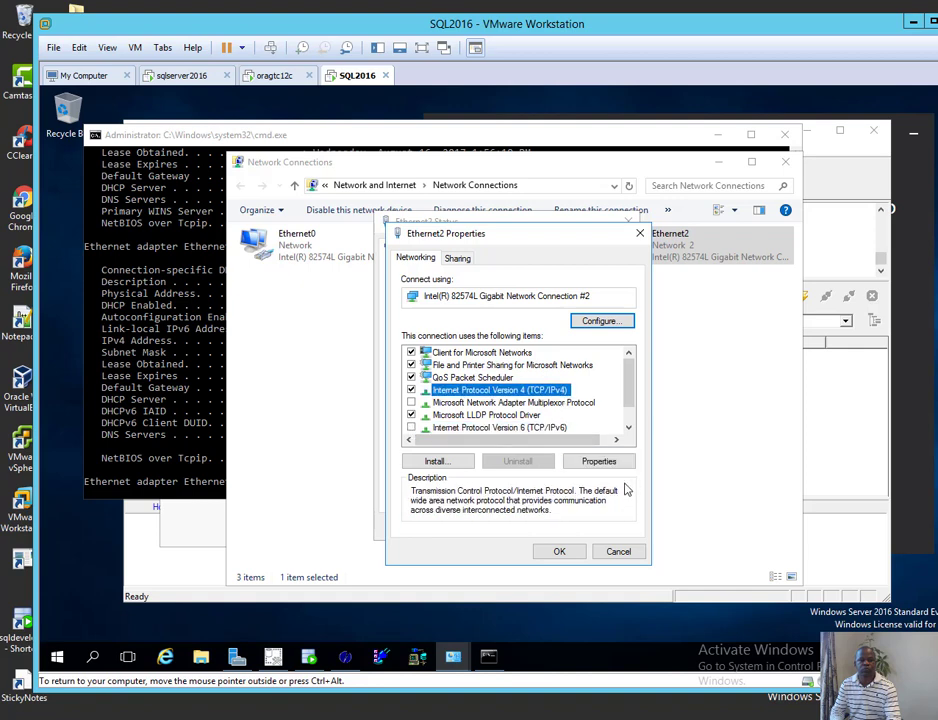
click(600, 462)
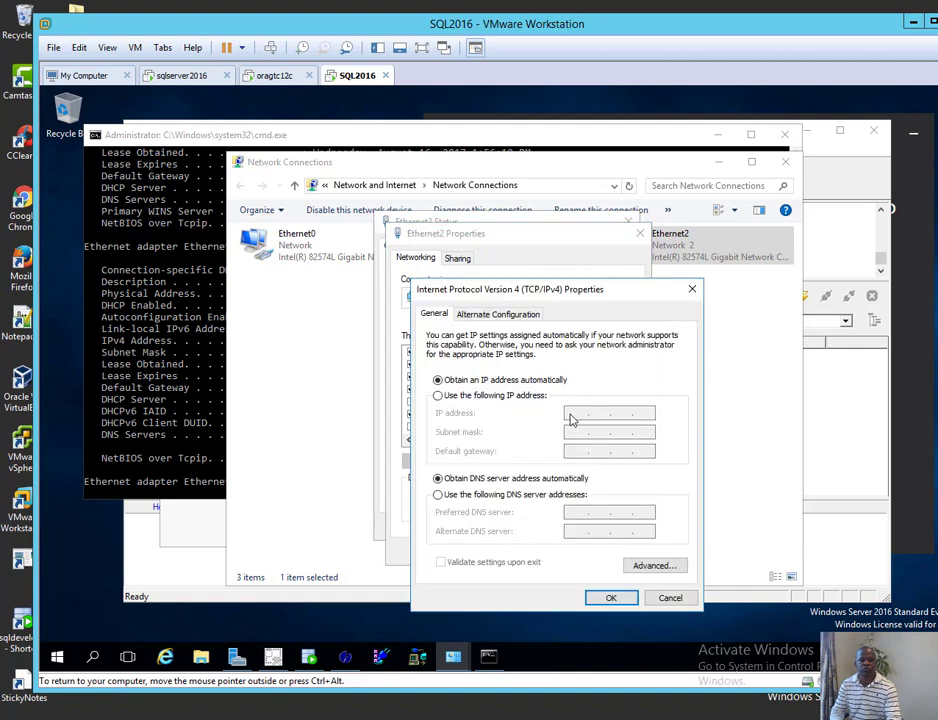
click(447, 395)
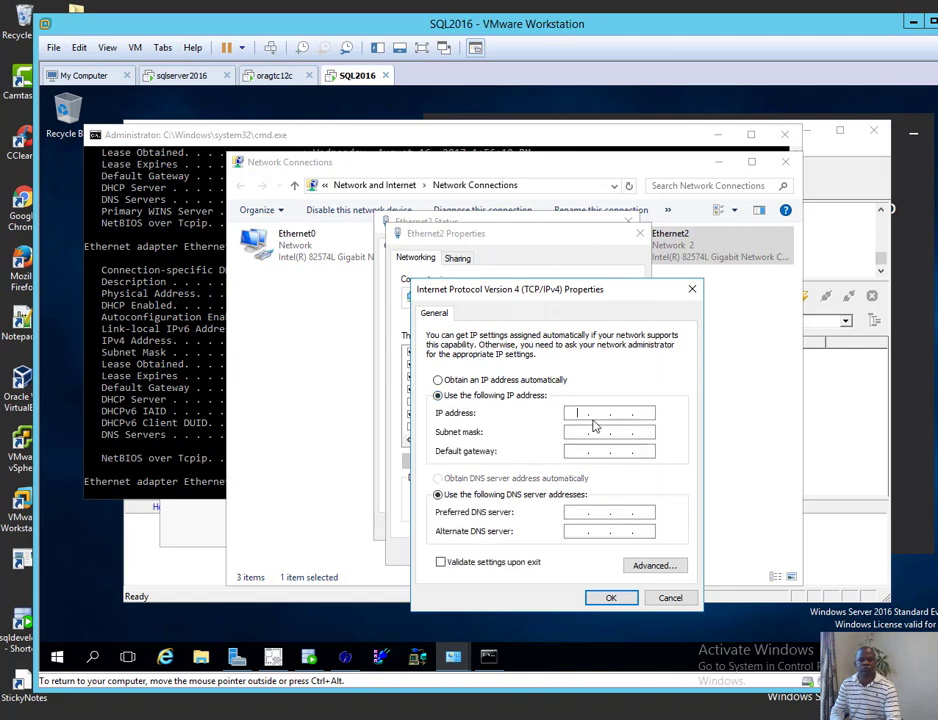
text(192.168.2.125)
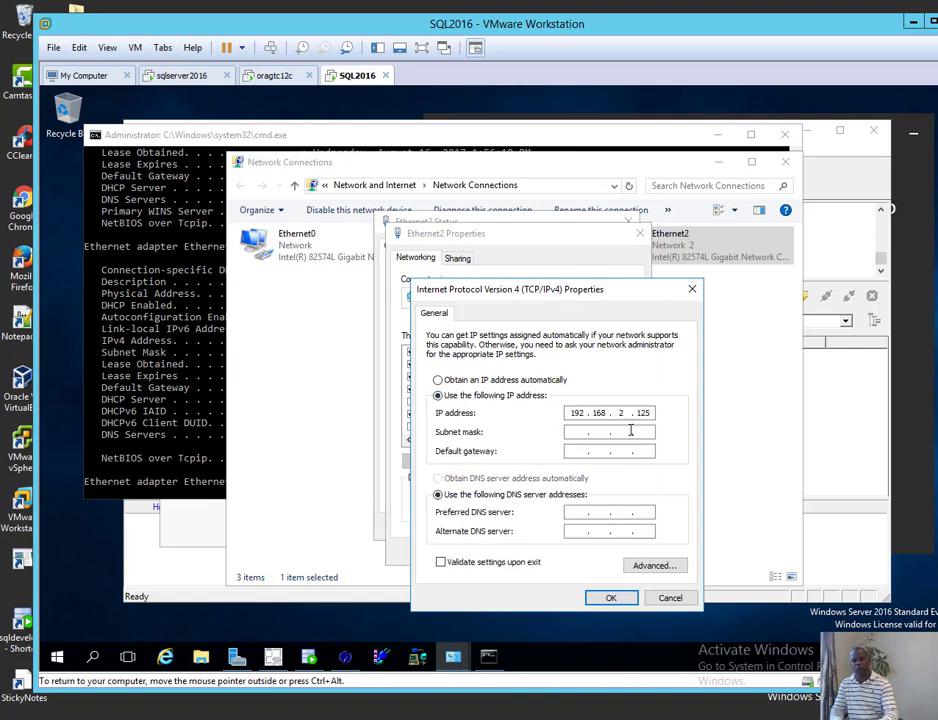
click(629, 432)
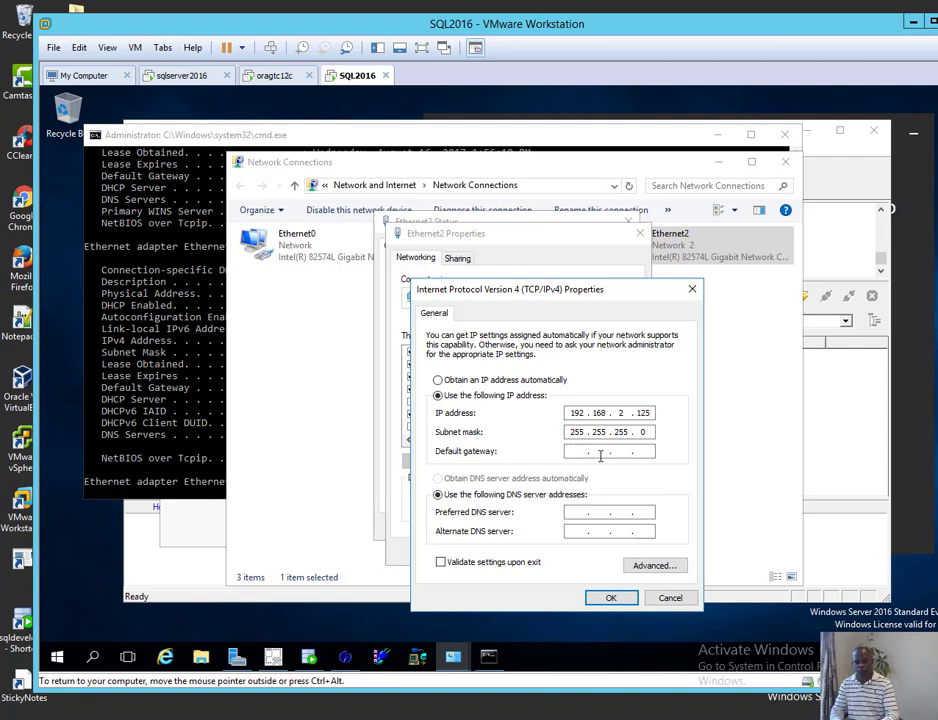
click(600, 455)
text(192.168.2.125)
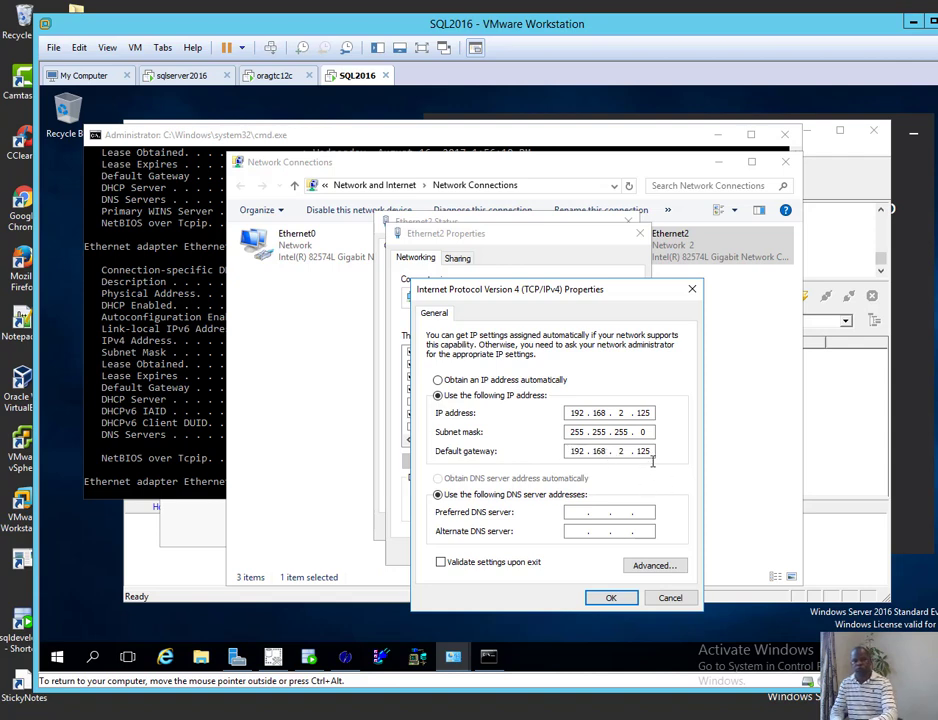
key(BackSpace)
key(BackSpace)
key(BackSpace)
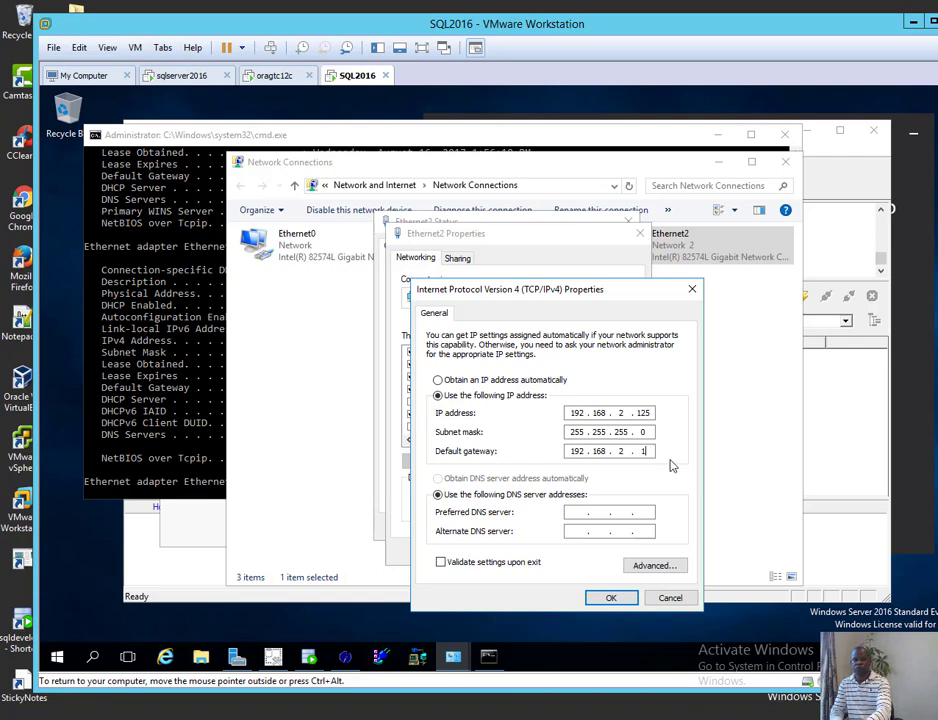
text(1)
Copy DNS servers 192.168.2.1 and 207.164.234.129 from ipconfig into Preferred and Alternate DNS.
click(205, 371)
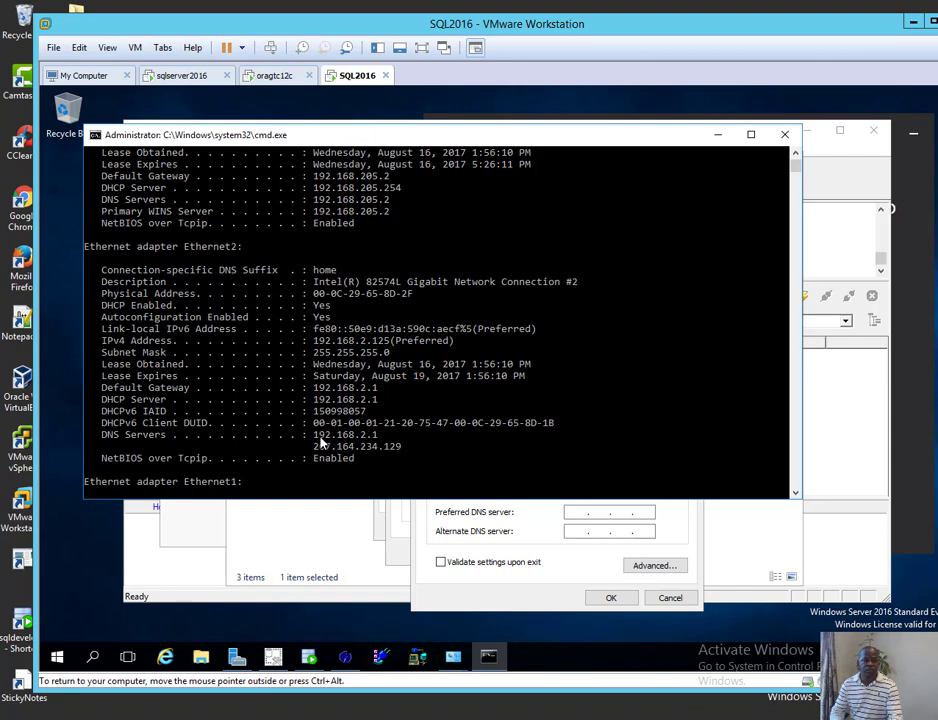
drag(314, 435, 376, 446)
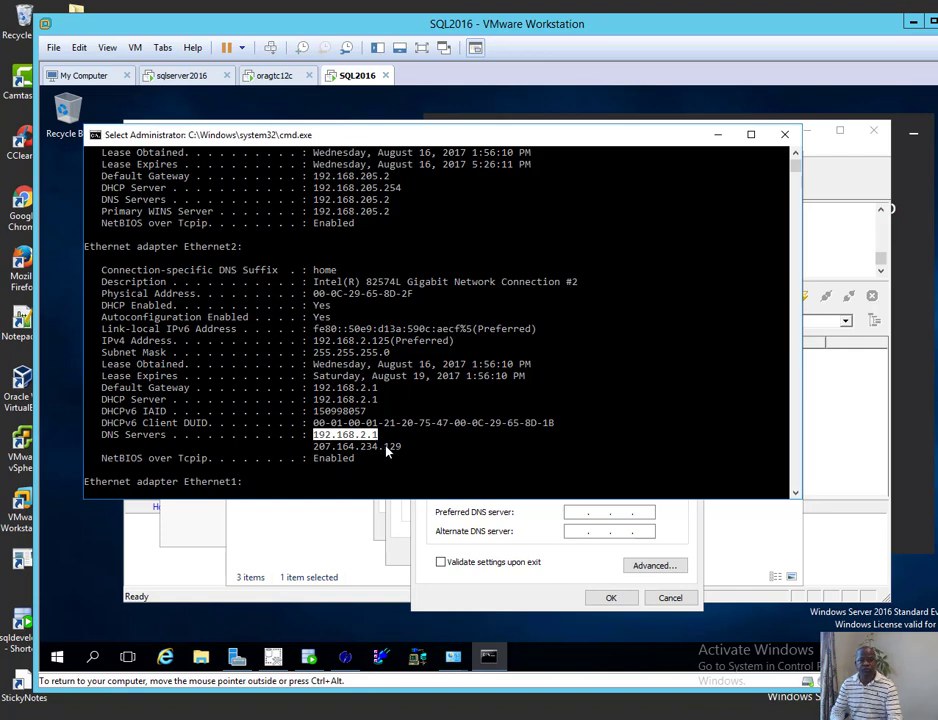
key(Return)
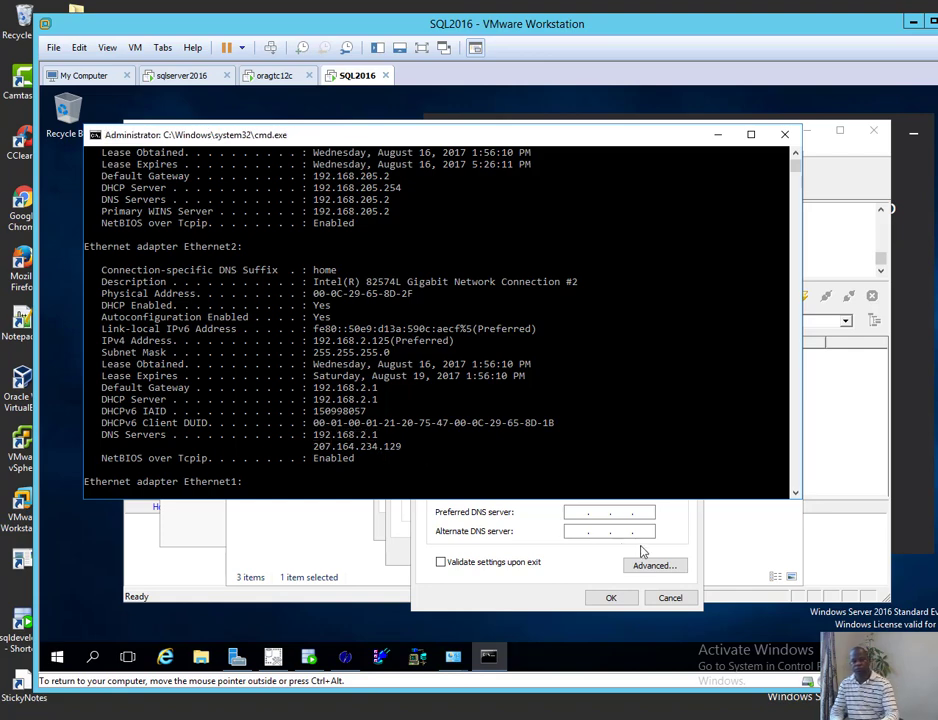
click(680, 534)
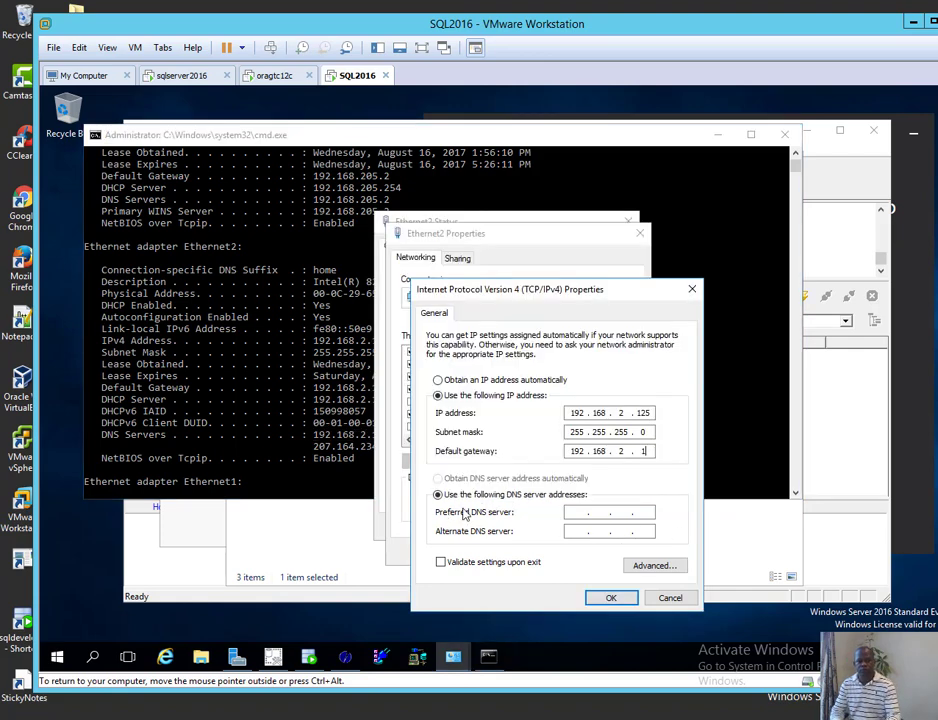
click(586, 512)
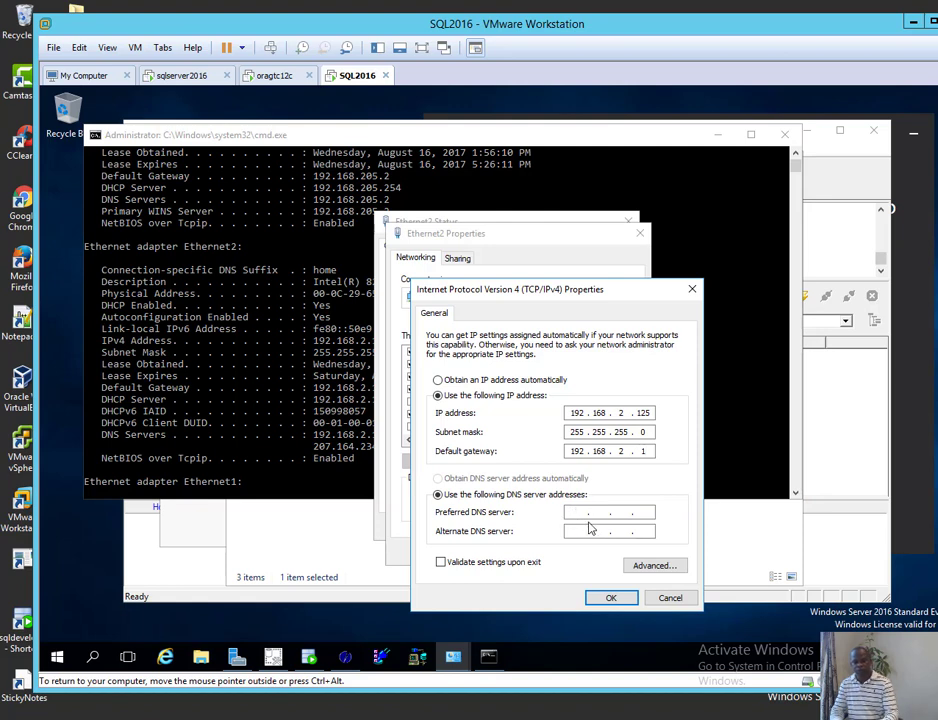
key(ctrl+v)
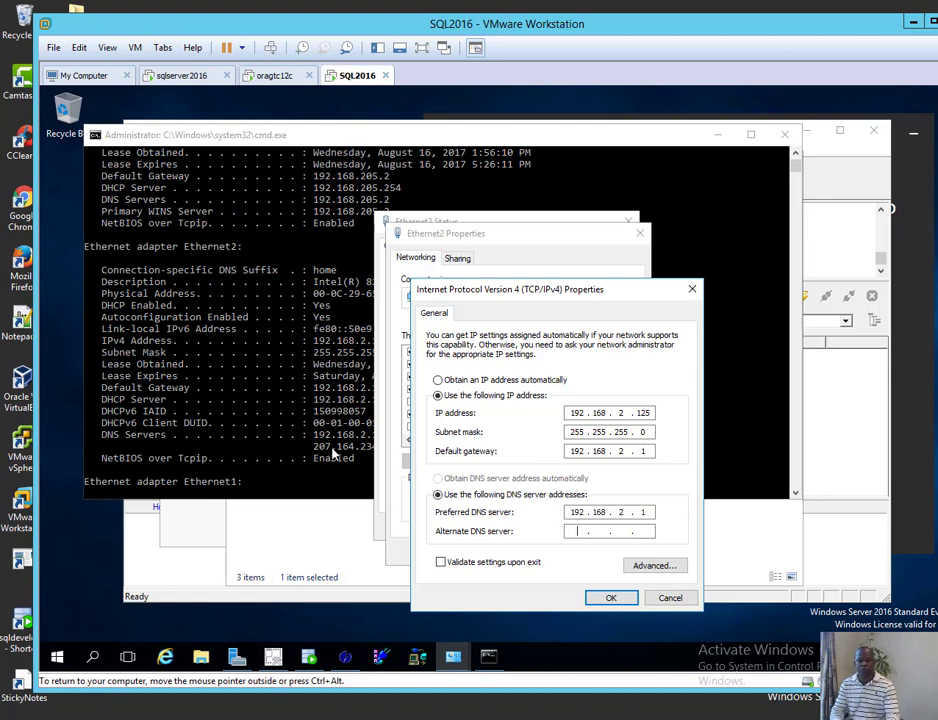
click(324, 446)
click(324, 446)
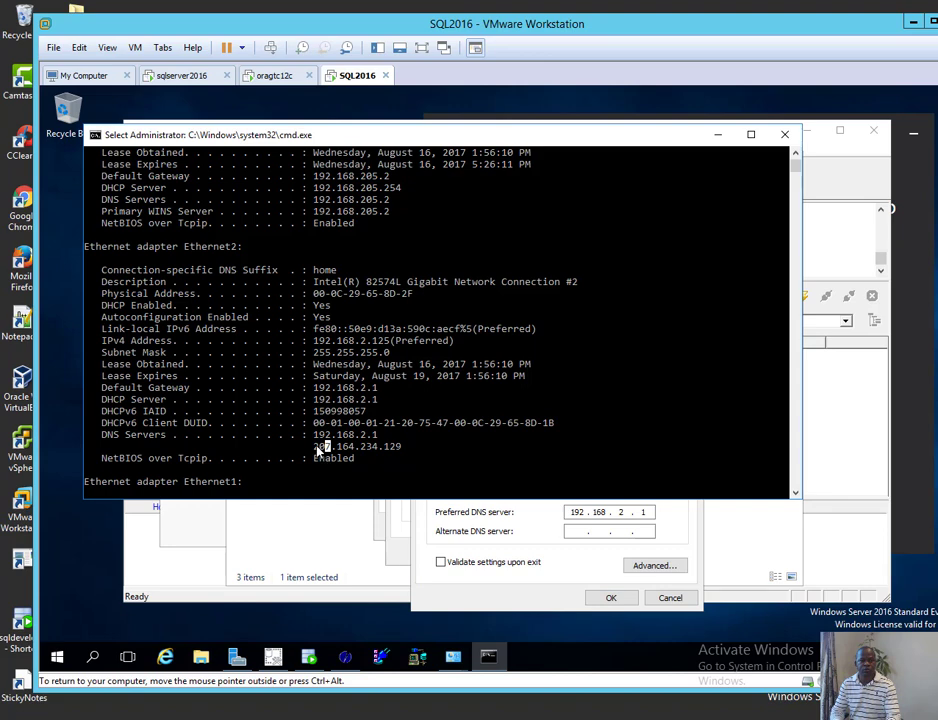
drag(368, 452, 403, 456)
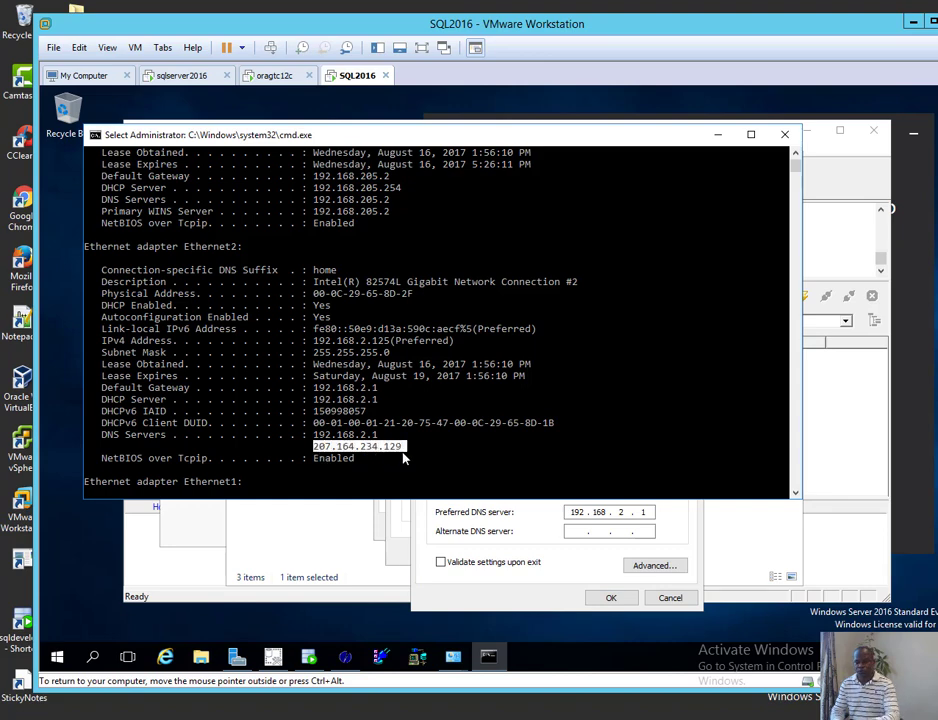
key(ctrl+c)
click(578, 533)
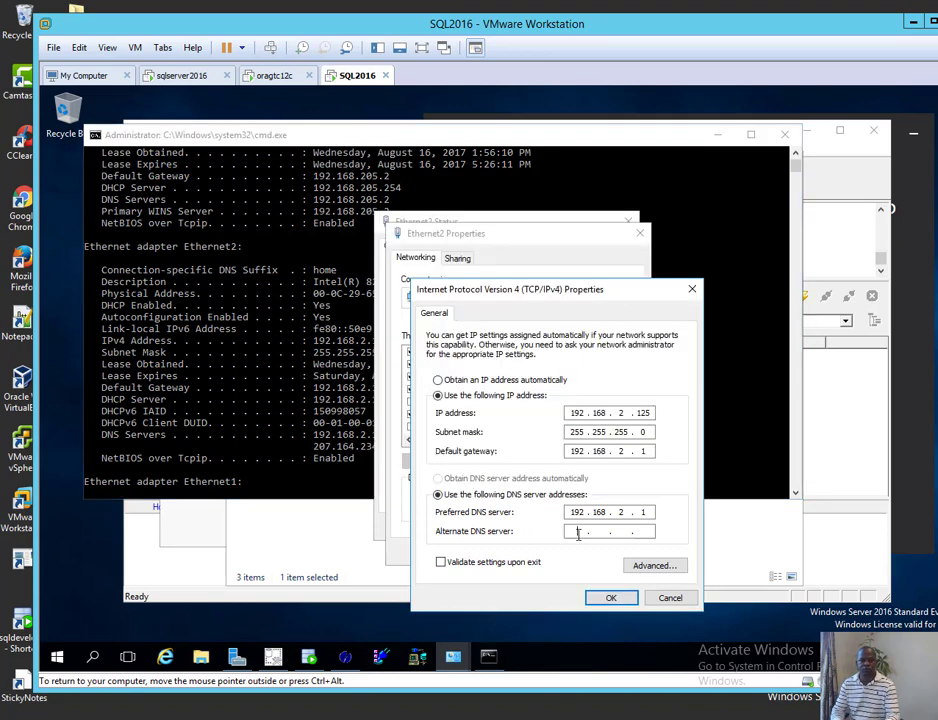
key(ctrl+v)
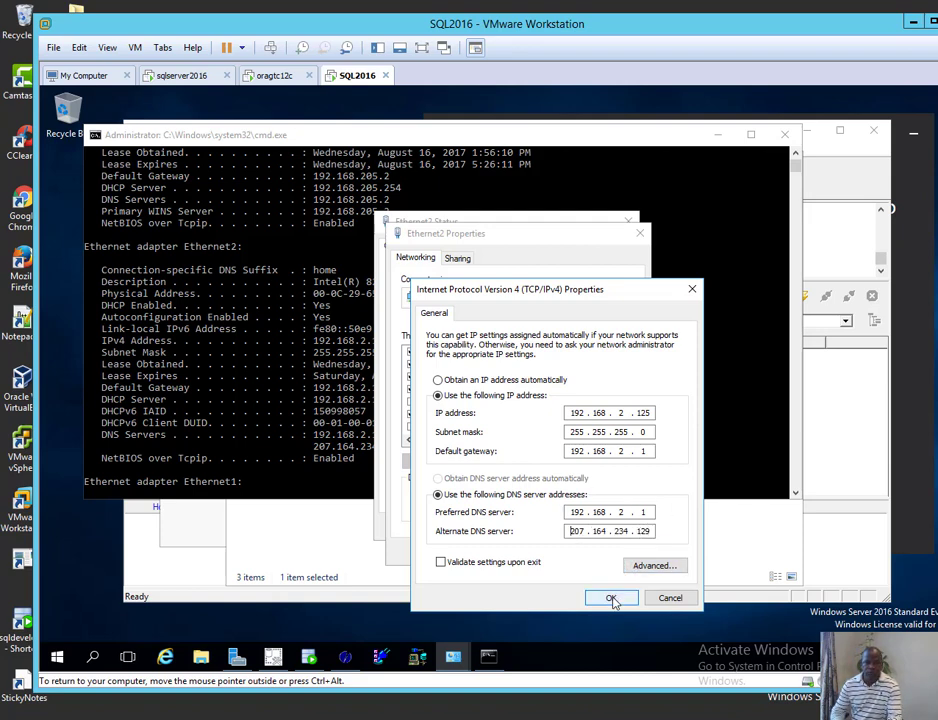
Save Ethernet2's IPv4 settings, accept the multiple-gateway warning, and close its dialogs.
click(612, 598)
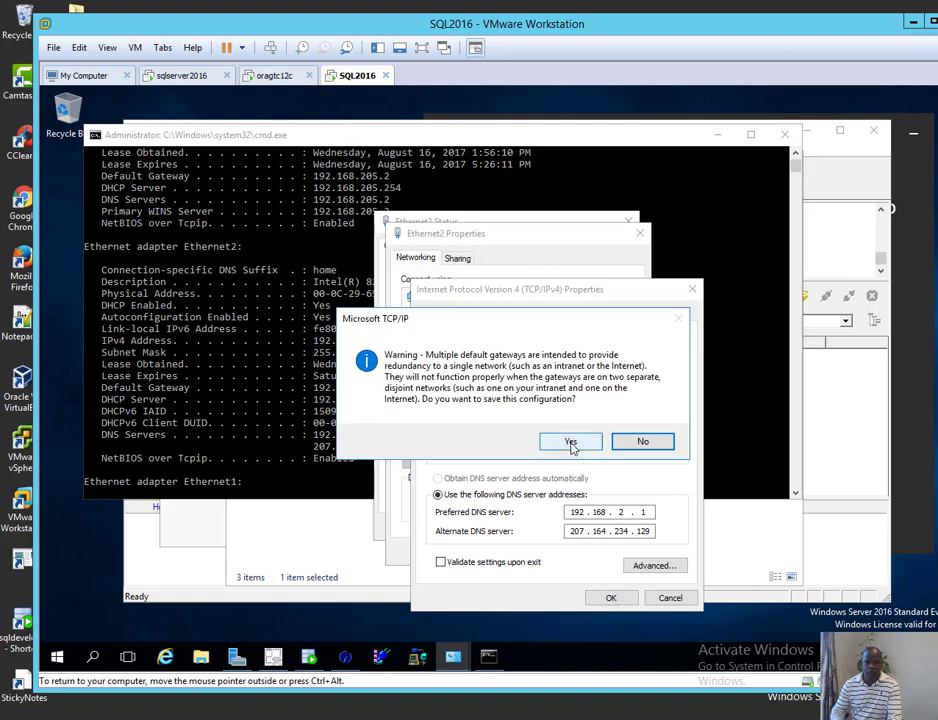
click(571, 444)
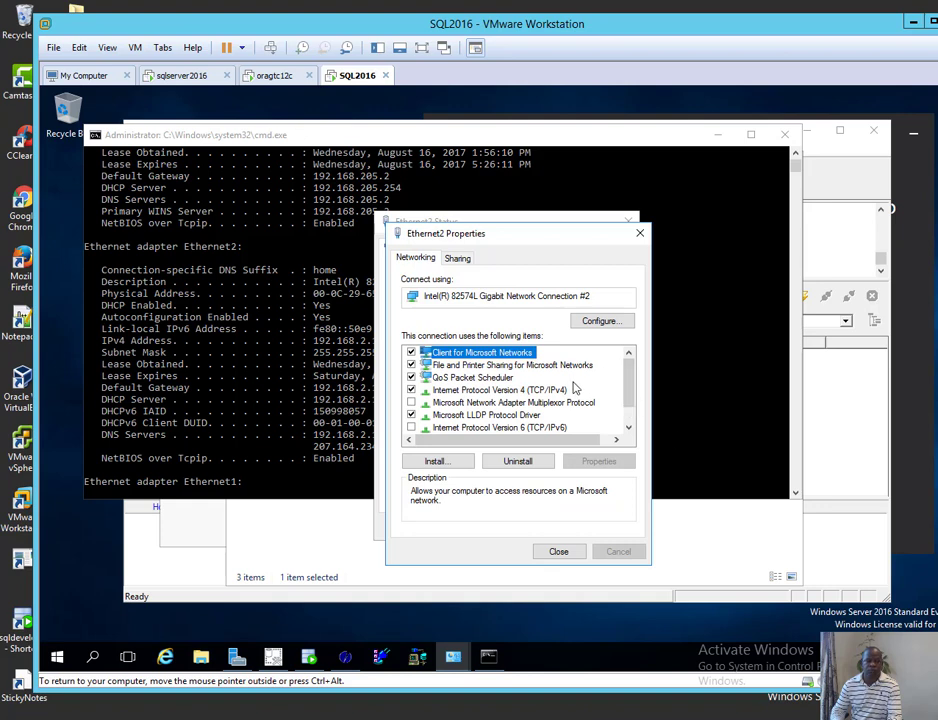
click(559, 552)
click(603, 527)
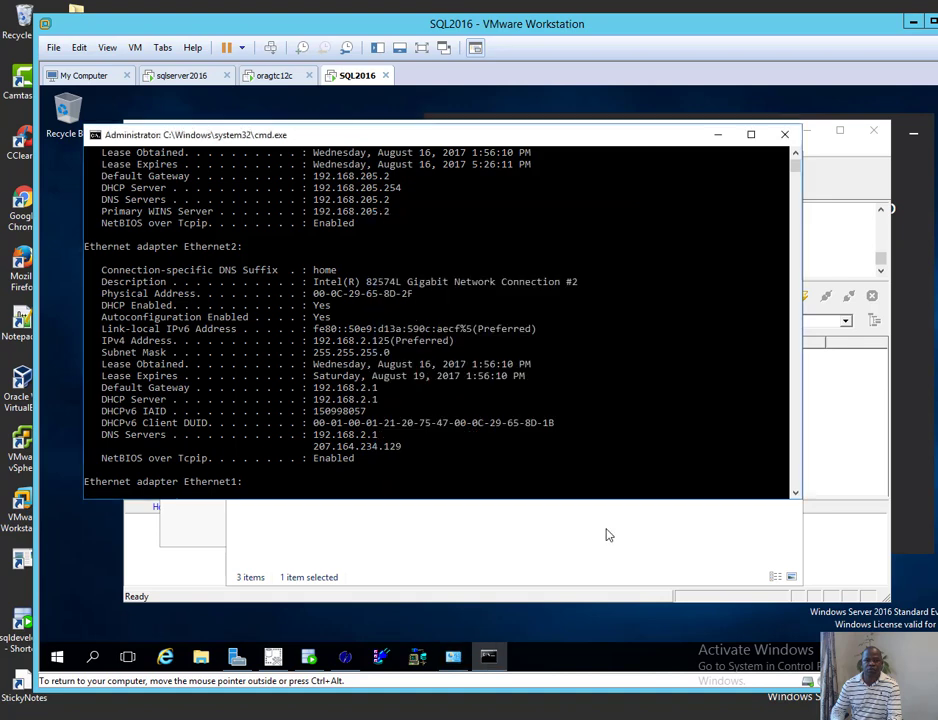
Clear Ethernet1's IPv4 default gateway, keeping 192.168.56.132 / 255.255.255.0, and save.
click(764, 536)
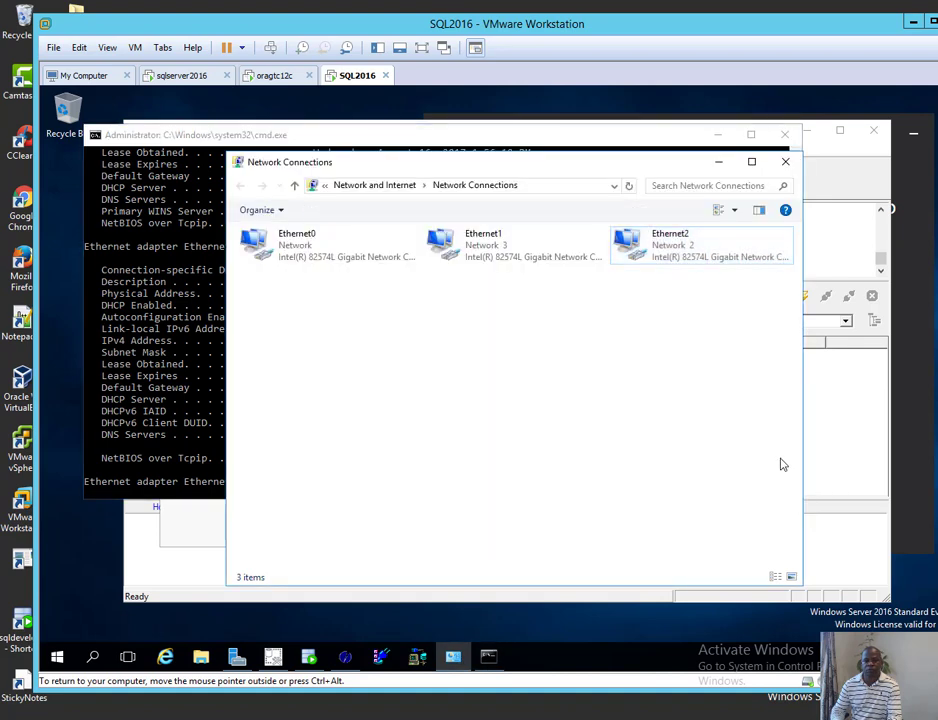
click(483, 246)
right_click(483, 247)
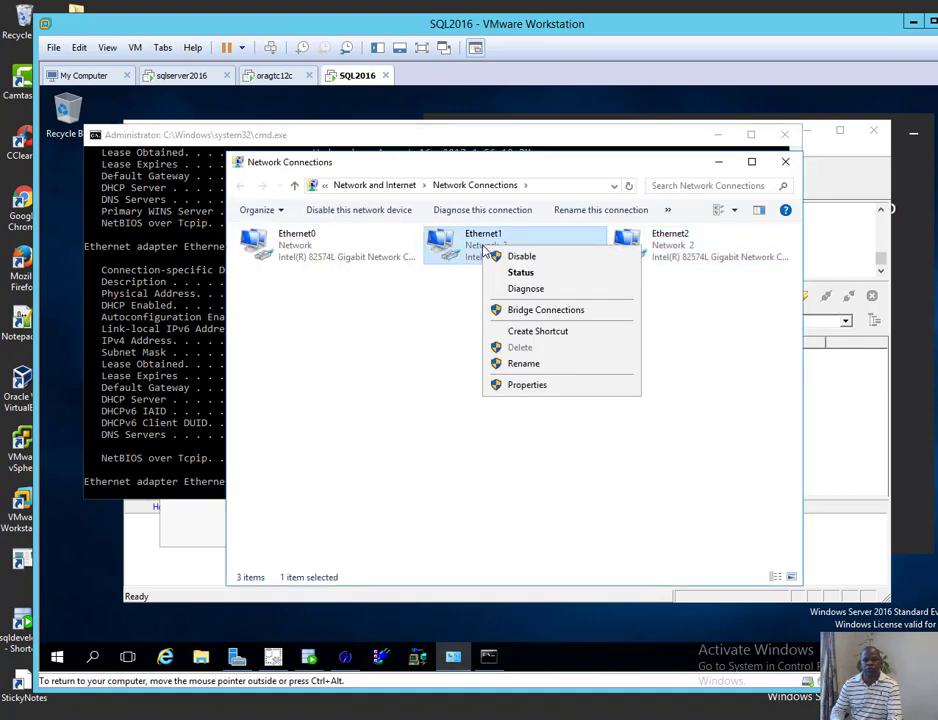
click(538, 386)
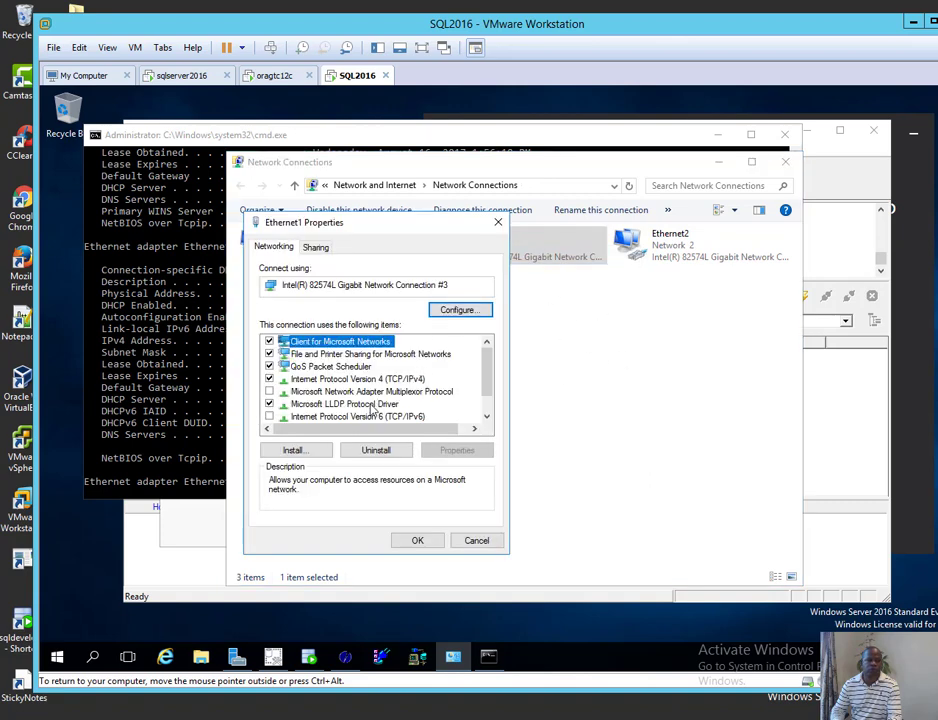
click(387, 379)
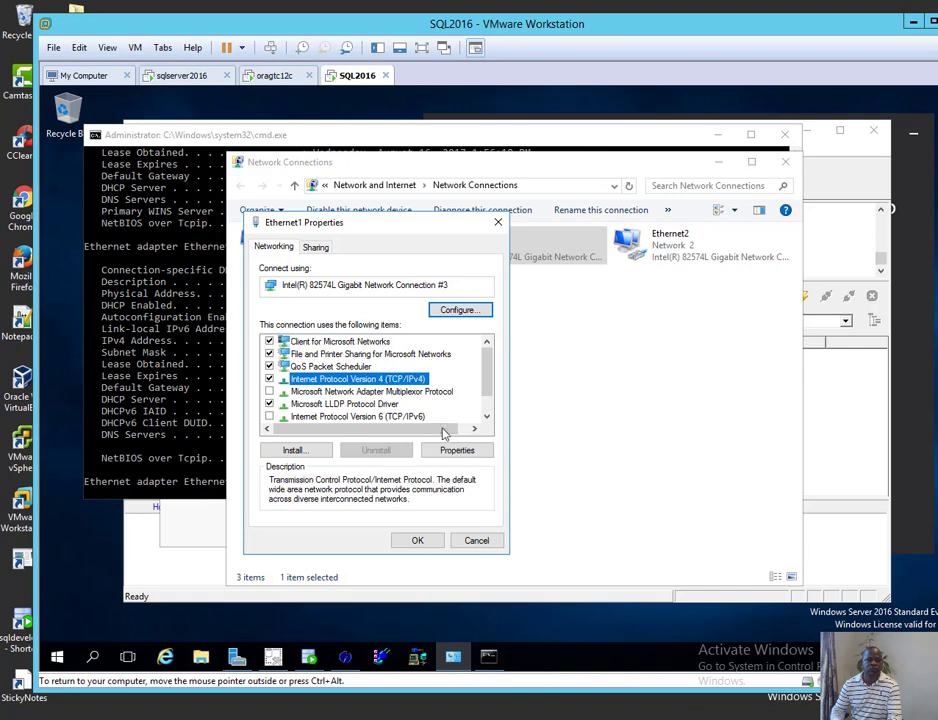
click(455, 451)
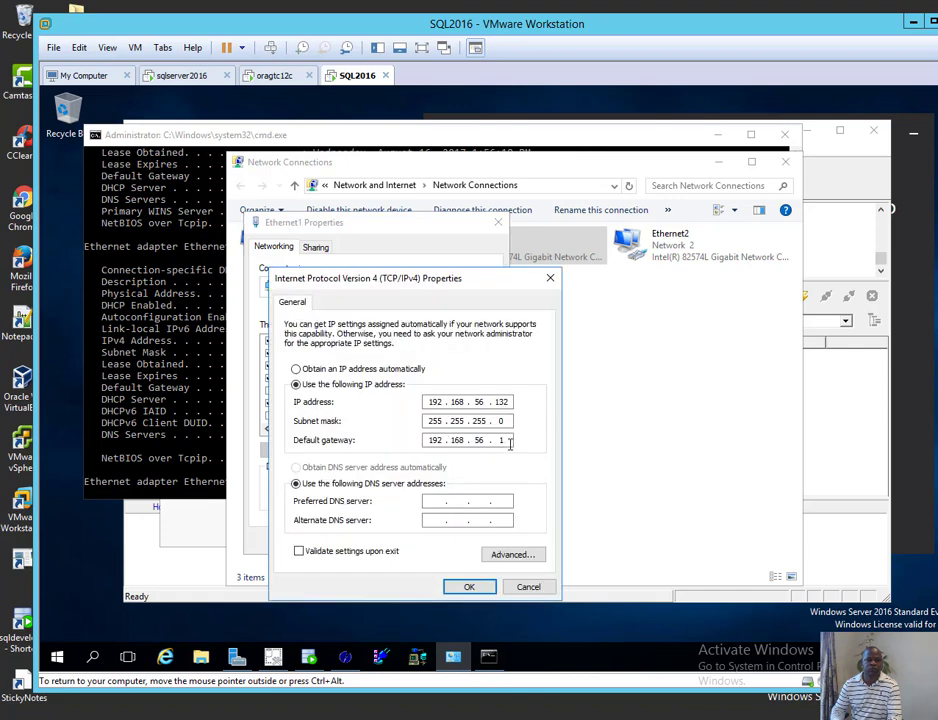
click(509, 443)
key(BackSpace)
key(BackSpace)
key(BackSpace)
key(BackSpace)
key(BackSpace)
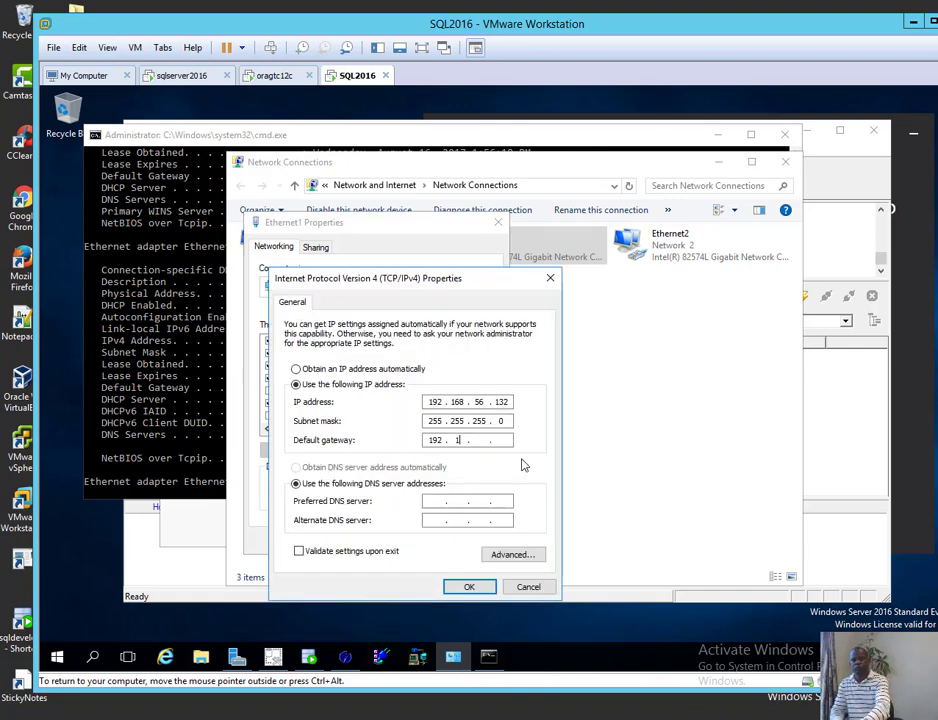
key(BackSpace)
key(BackSpace)
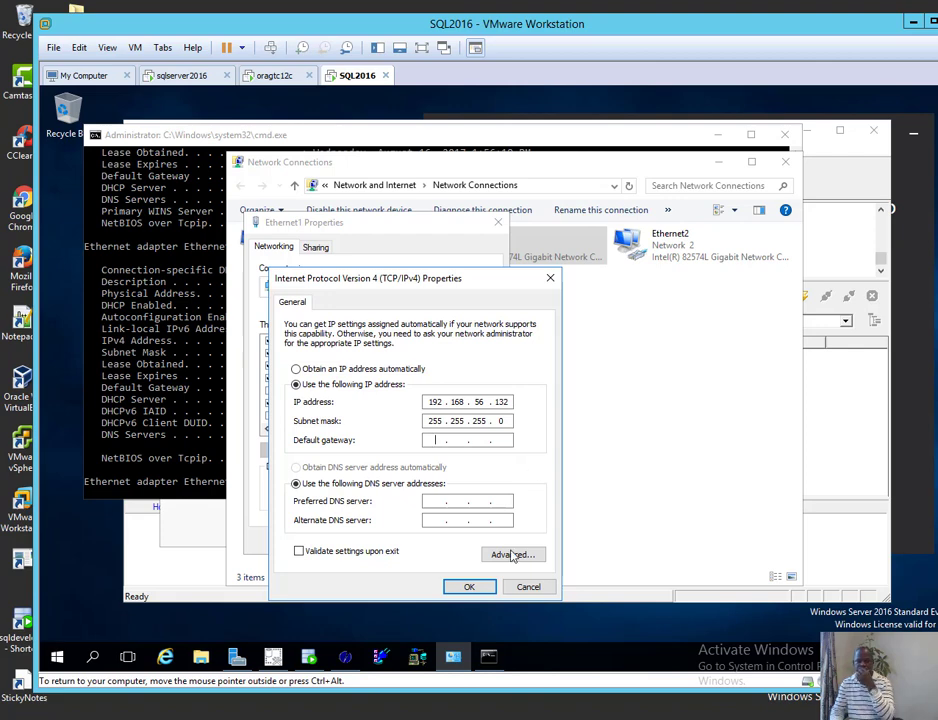
click(471, 588)
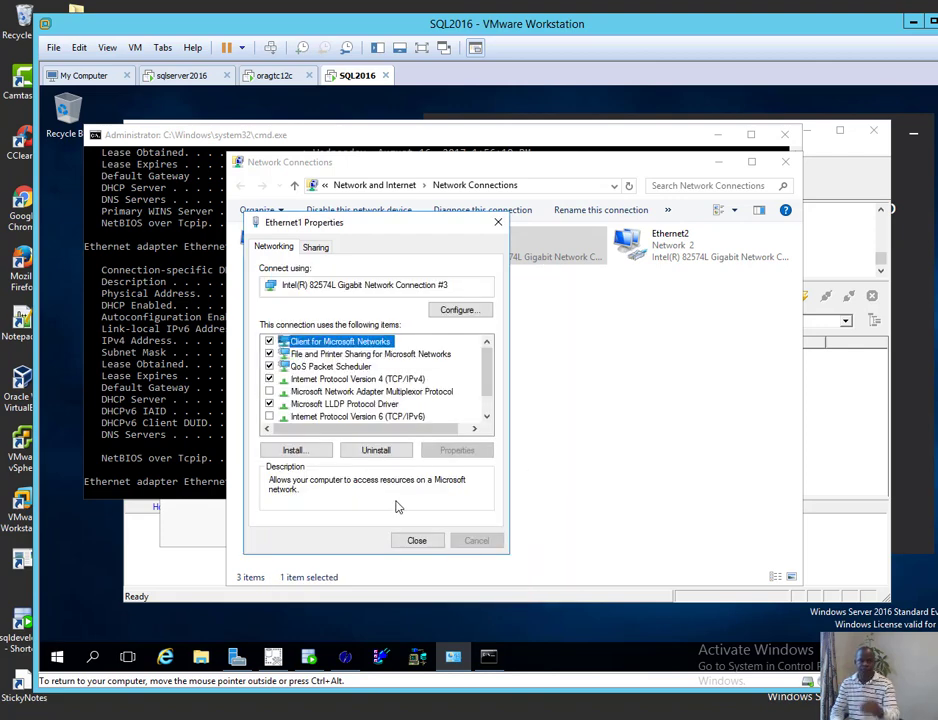
click(416, 541)
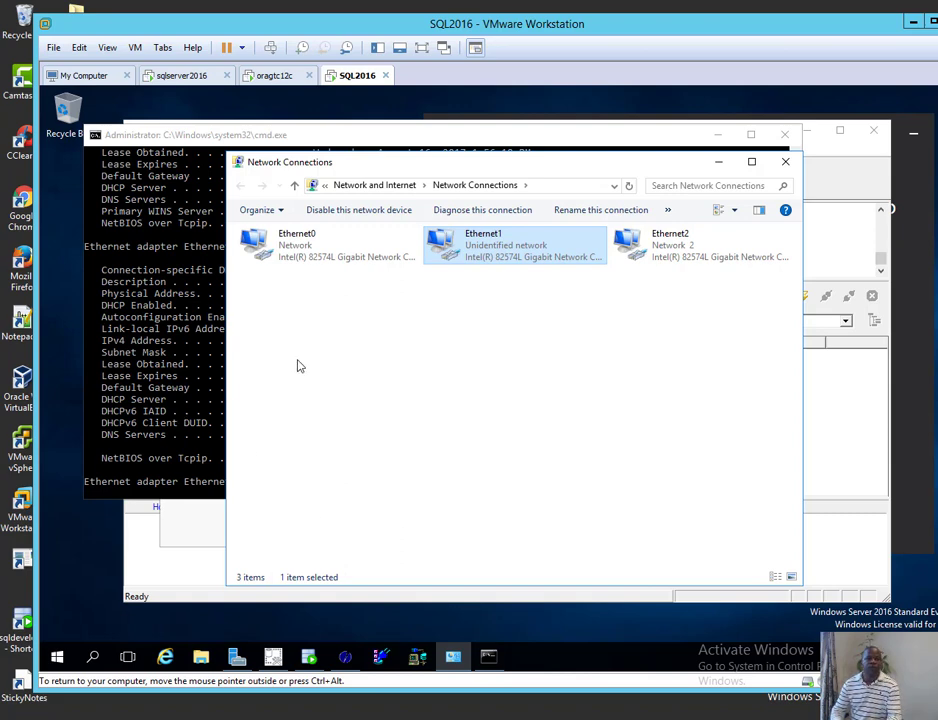
click(316, 260)
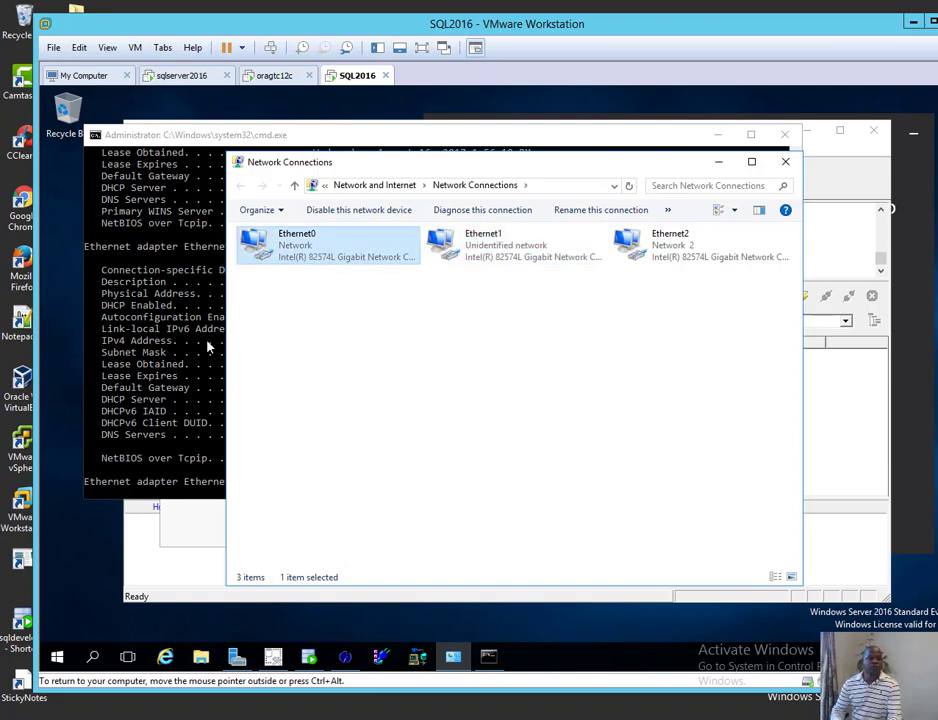
Copy the 192.168.205.131 IPv4 Address line from the ipconfig output.
click(155, 348)
scroll(155, 342, up, 3)
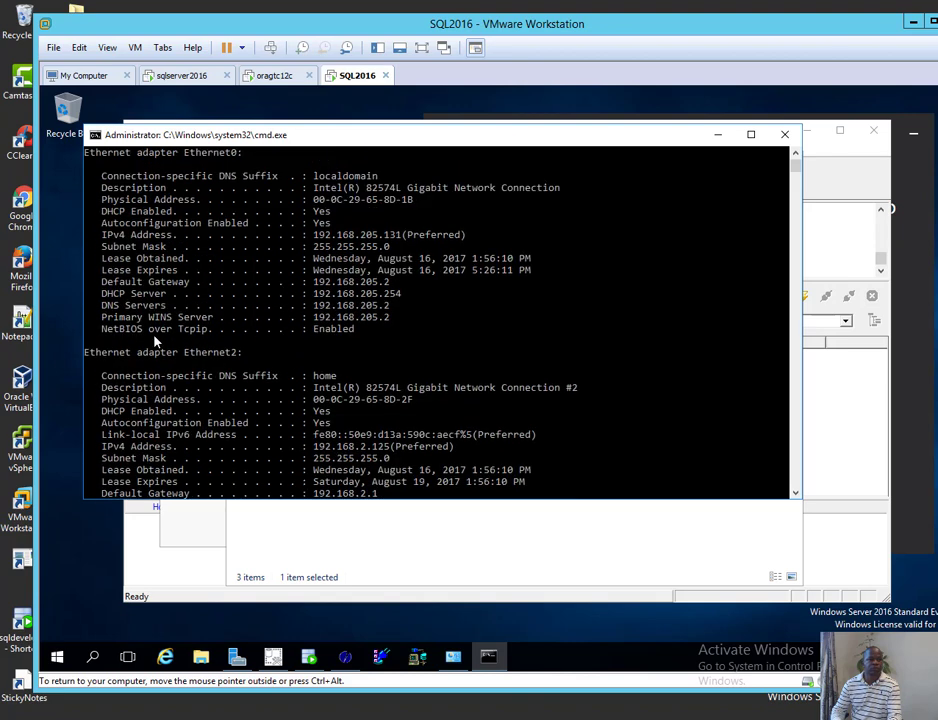
scroll(155, 342, up, 5)
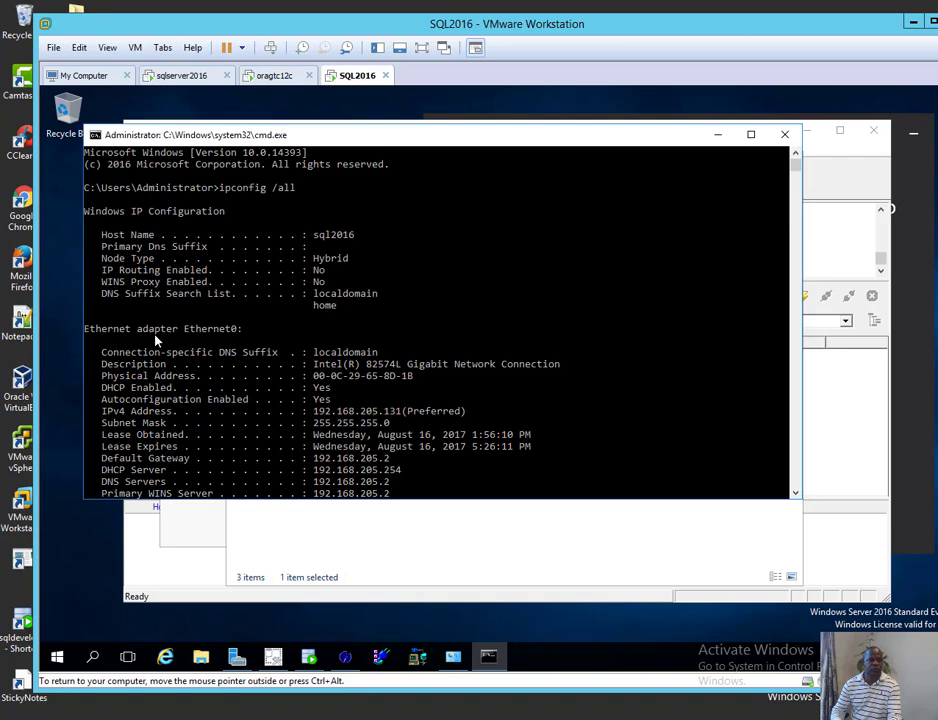
scroll(155, 342, down, 3)
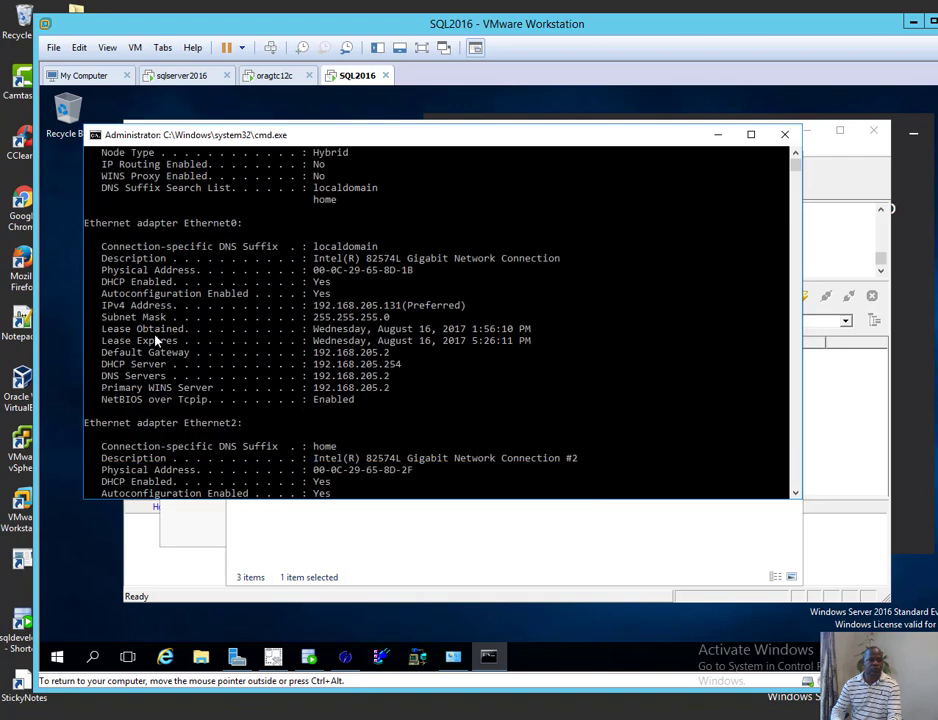
scroll(155, 342, down, 1)
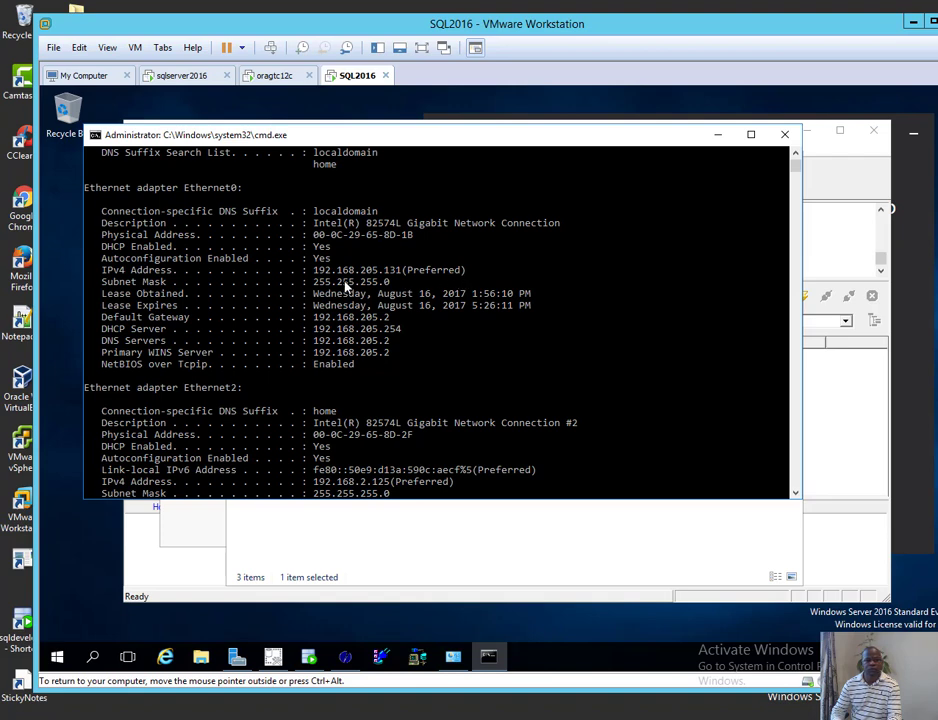
drag(317, 272, 398, 283)
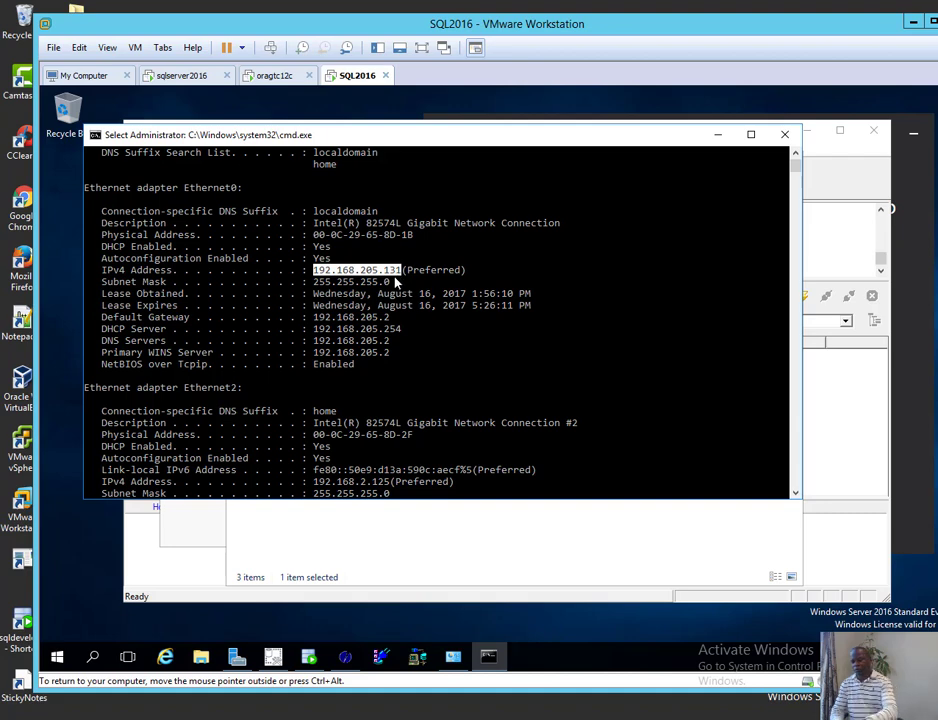
right_click(393, 283)
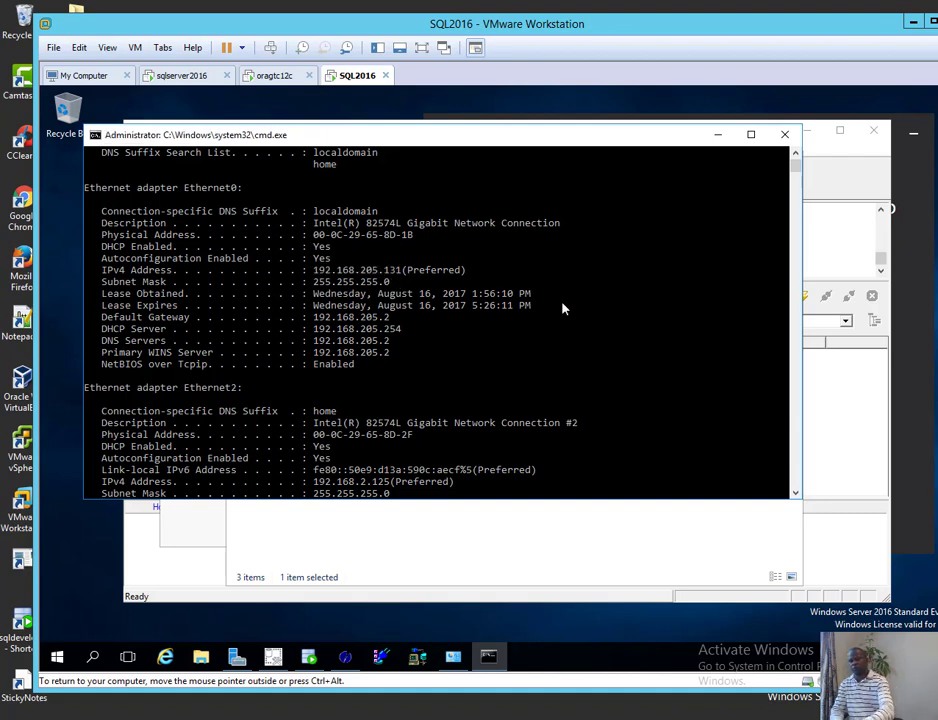
Open the IPv4 protocol properties of the Ethernet0 adapter.
click(696, 517)
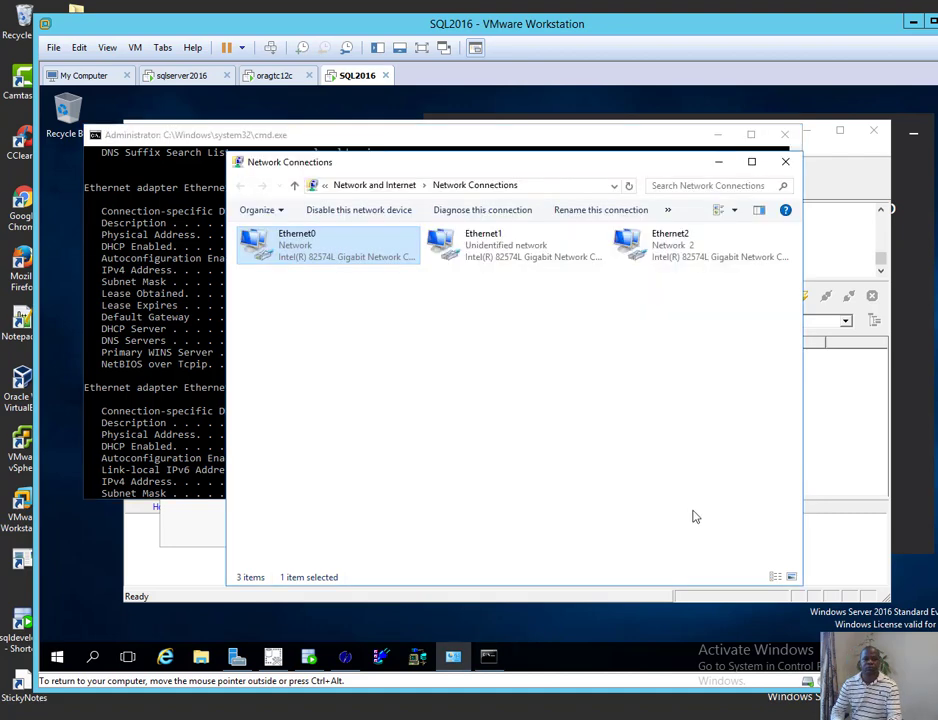
click(294, 246)
right_click(294, 244)
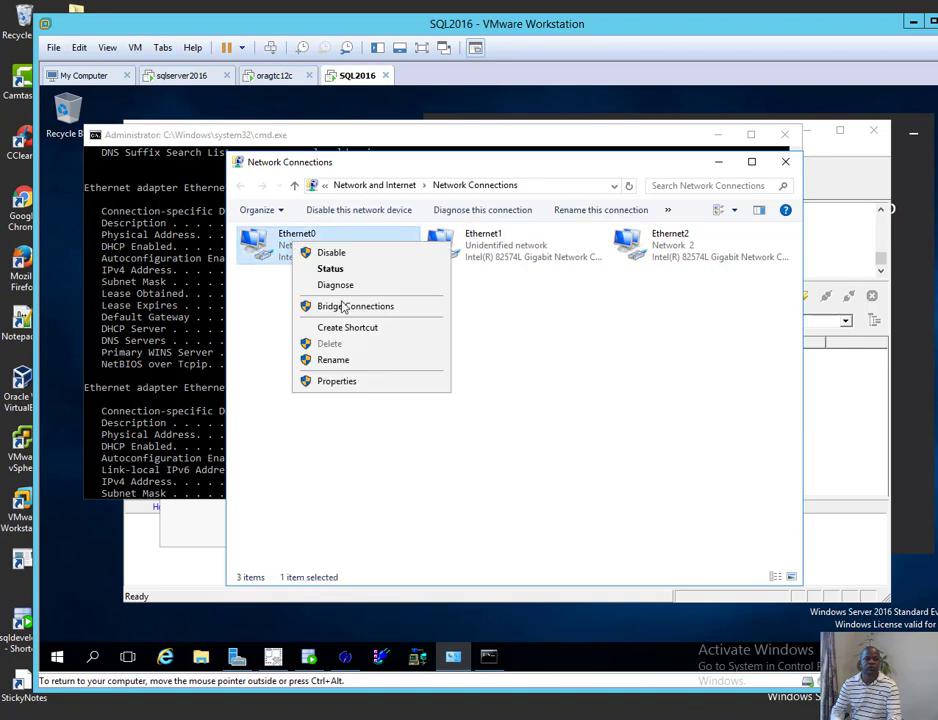
click(346, 381)
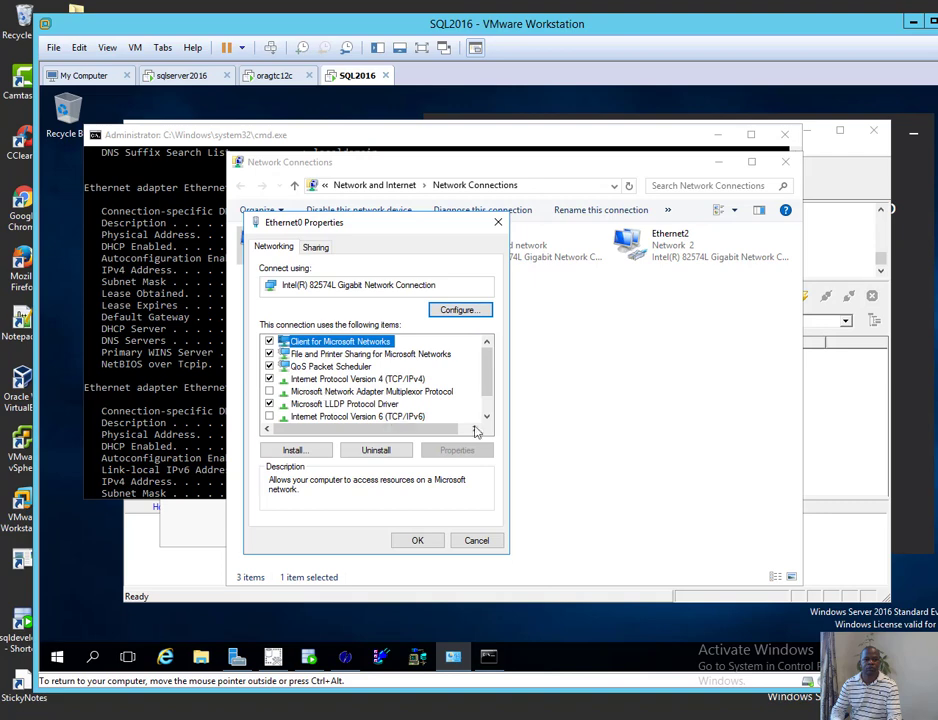
scroll(314, 395, down, 1)
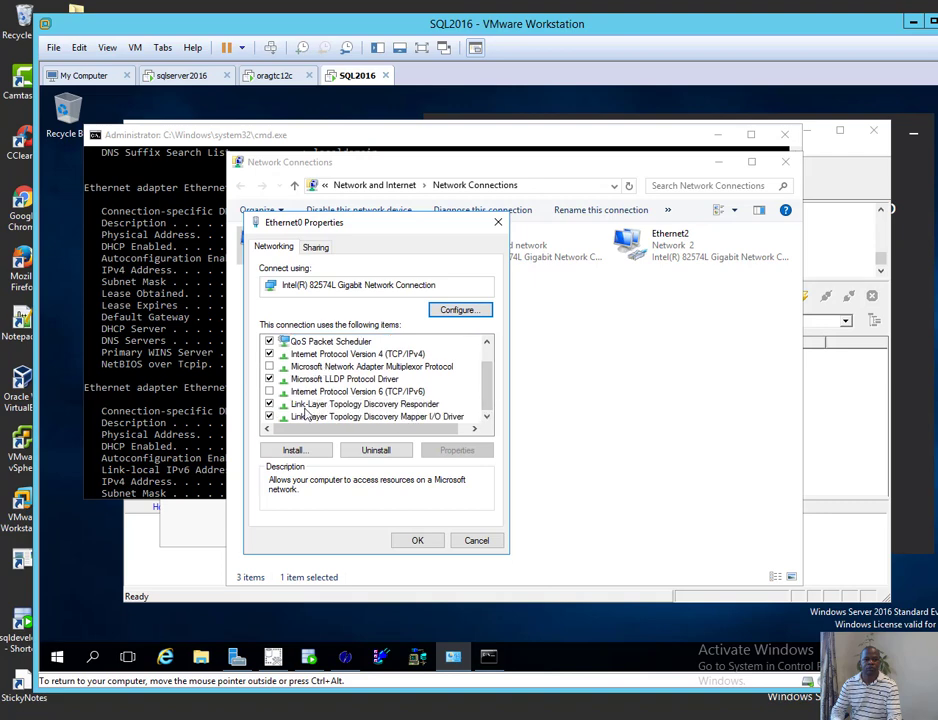
click(365, 392)
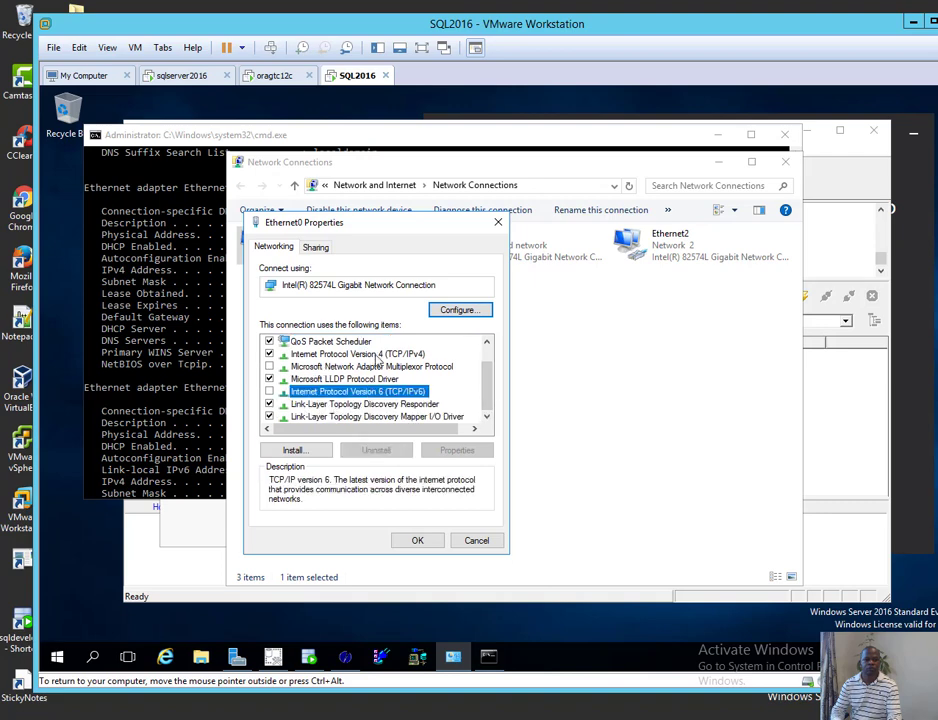
click(377, 355)
click(457, 452)
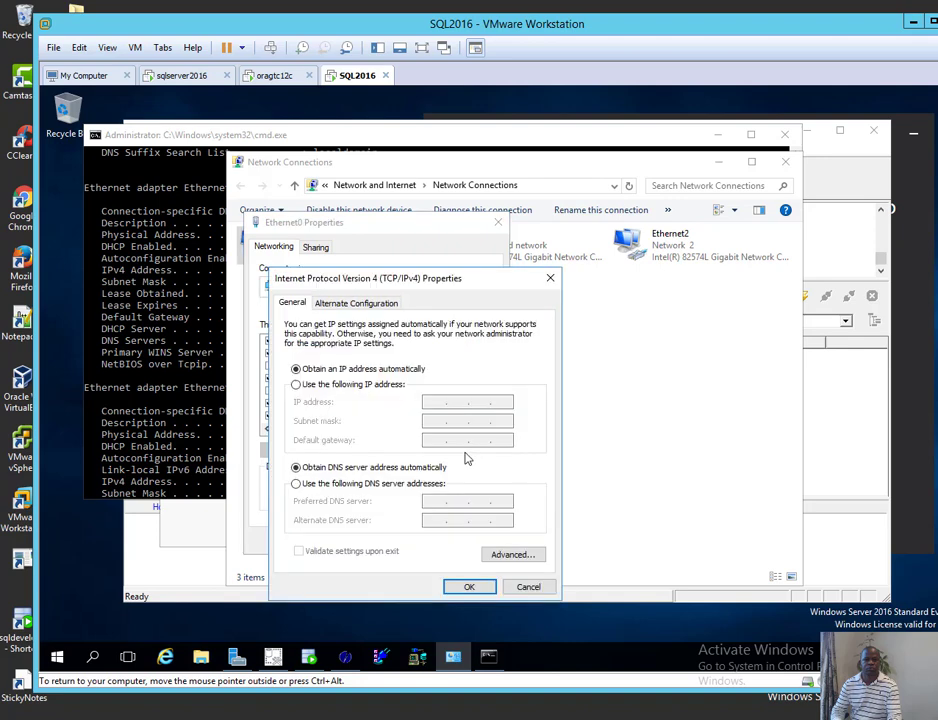
Set Ethernet0 to static IP 192.168.205.131 with mask 255.255.255.0 and save.
click(296, 384)
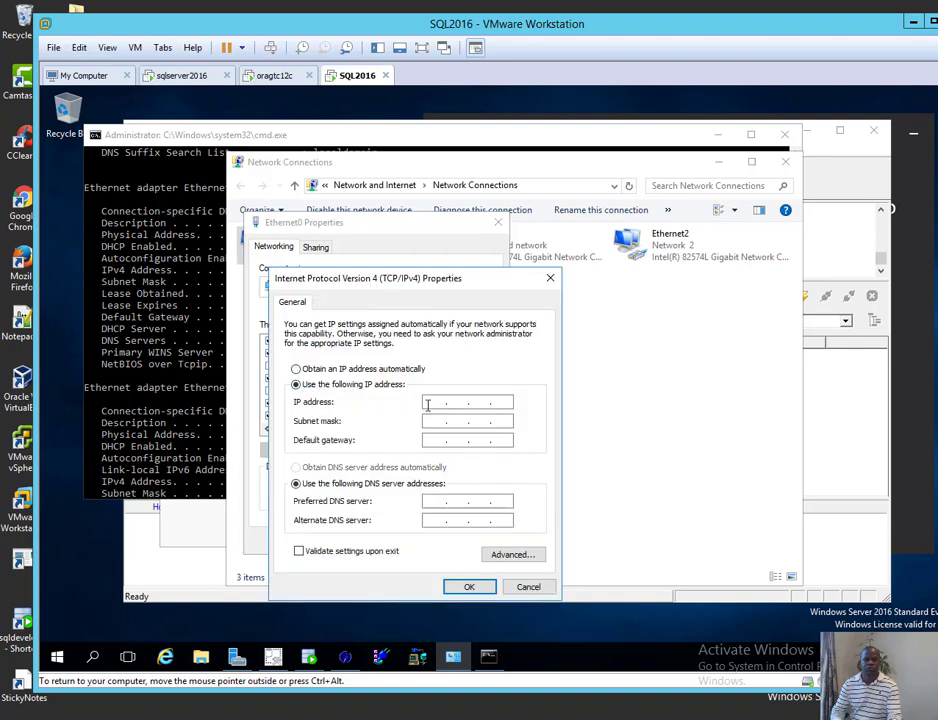
click(427, 404)
key(ctrl+v)
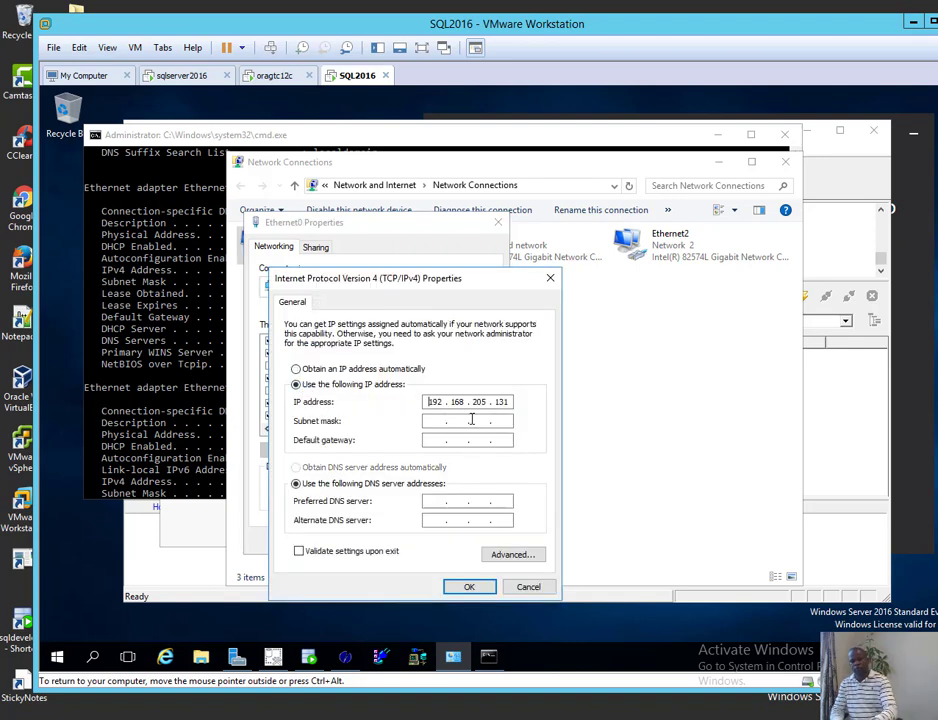
click(456, 421)
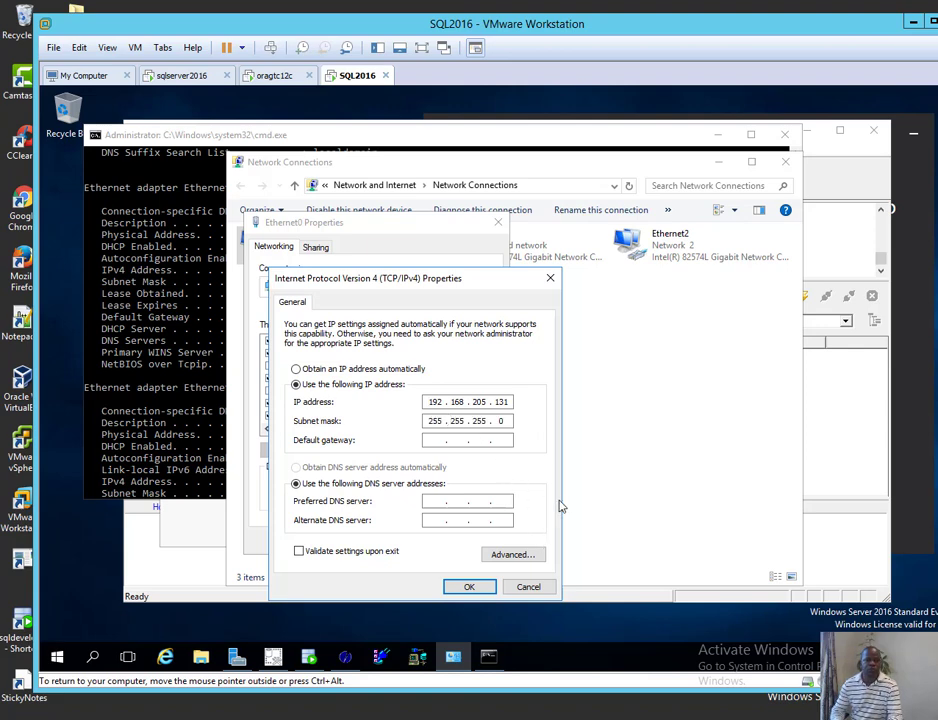
click(469, 588)
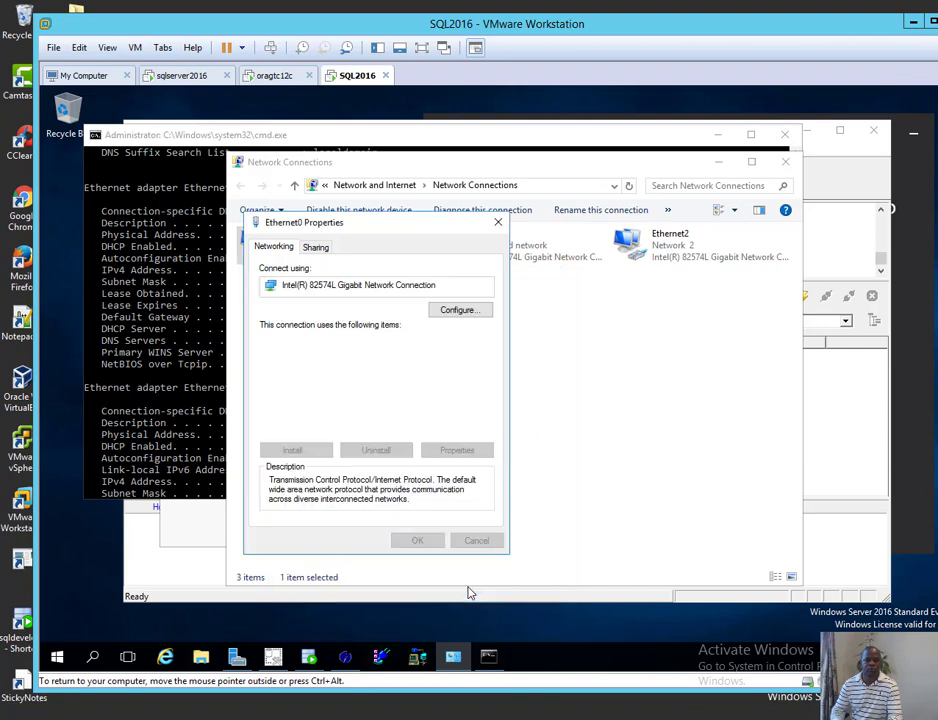
click(417, 541)
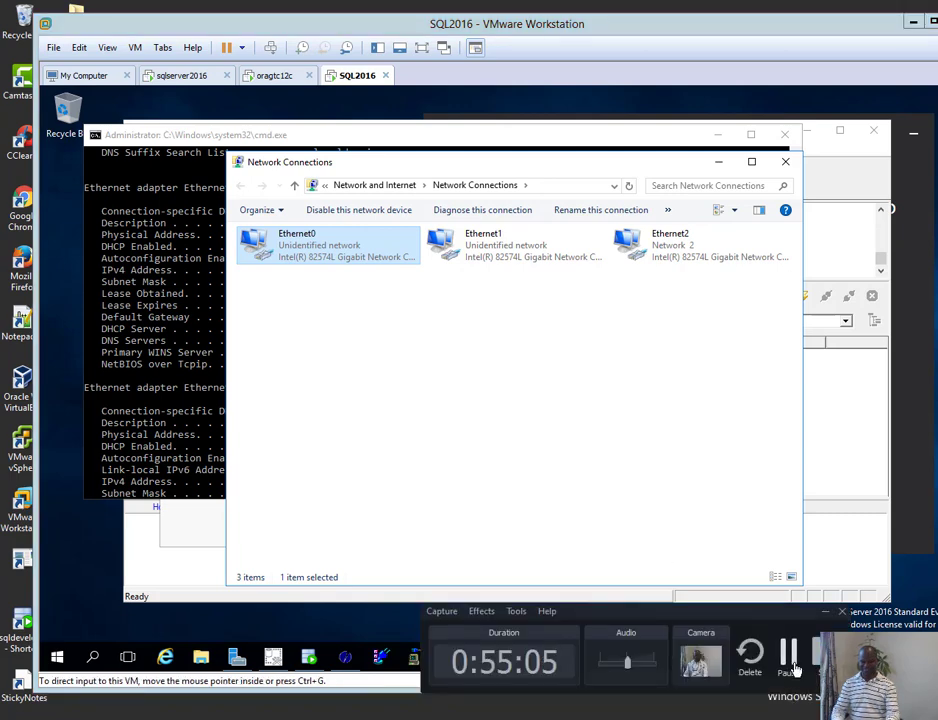
Enter the account password and connect to the Oracle server 192.168.56.129.
click(793, 668)
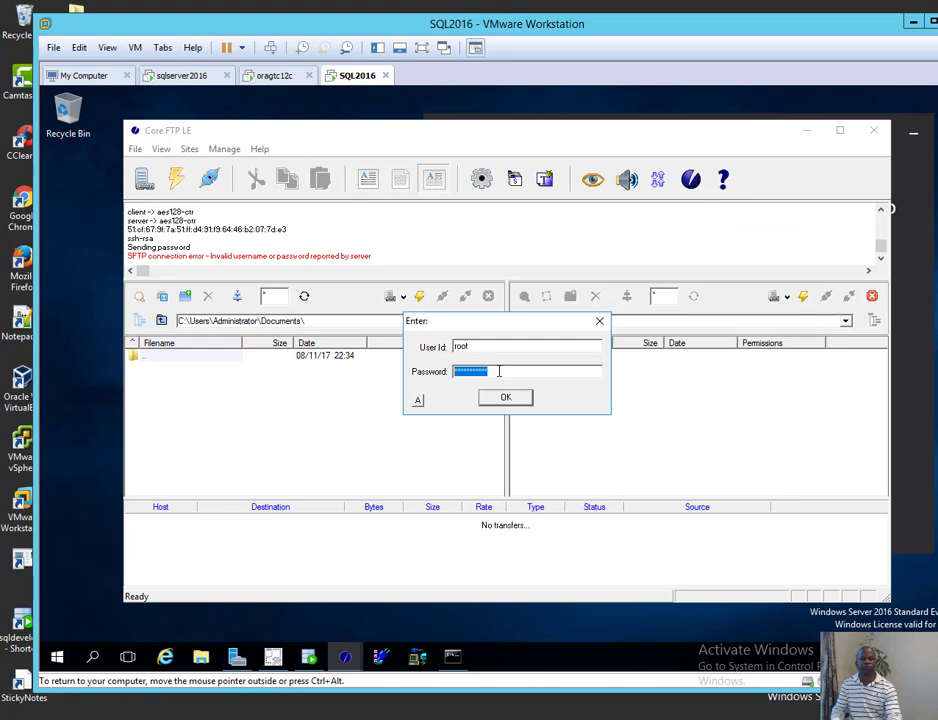
click(498, 371)
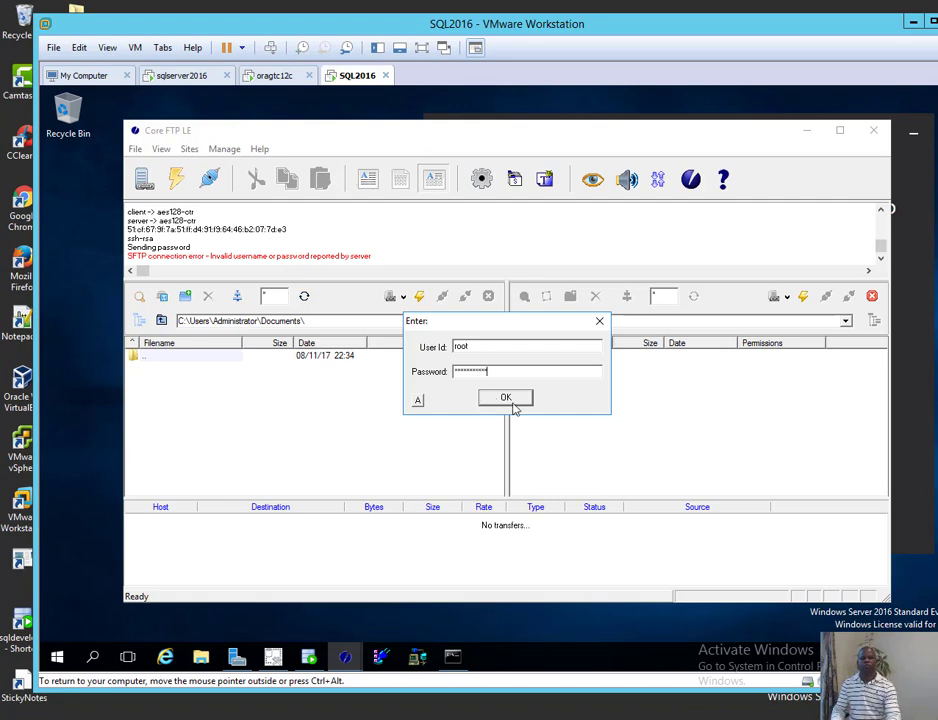
click(507, 398)
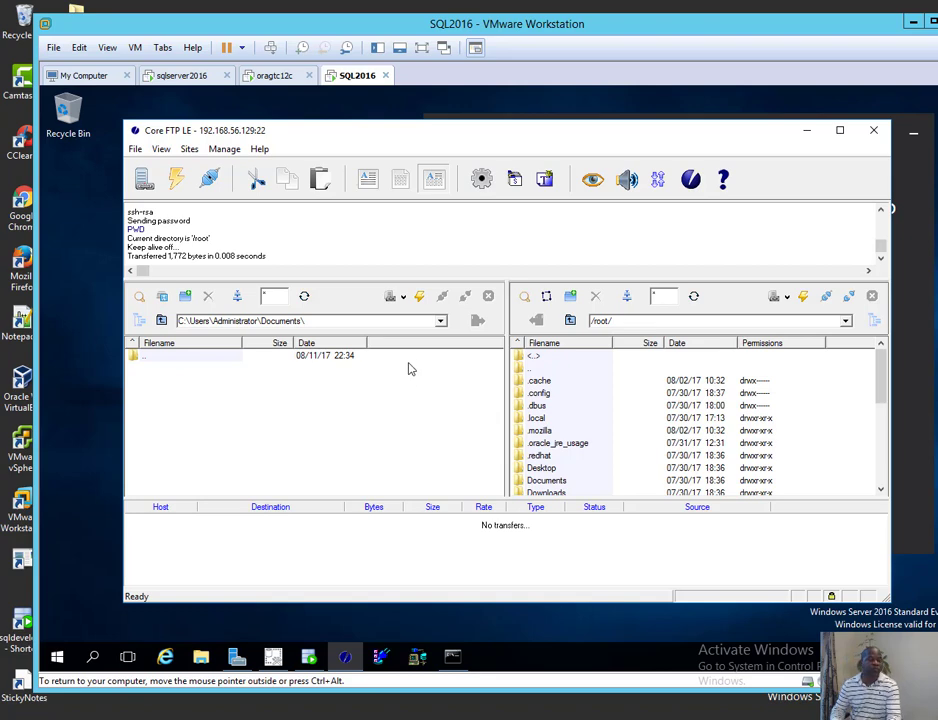
Browse the remote side to /u01/app/oracle/product/12.2.0/db_1.
click(571, 323)
scroll(617, 448, down, 3)
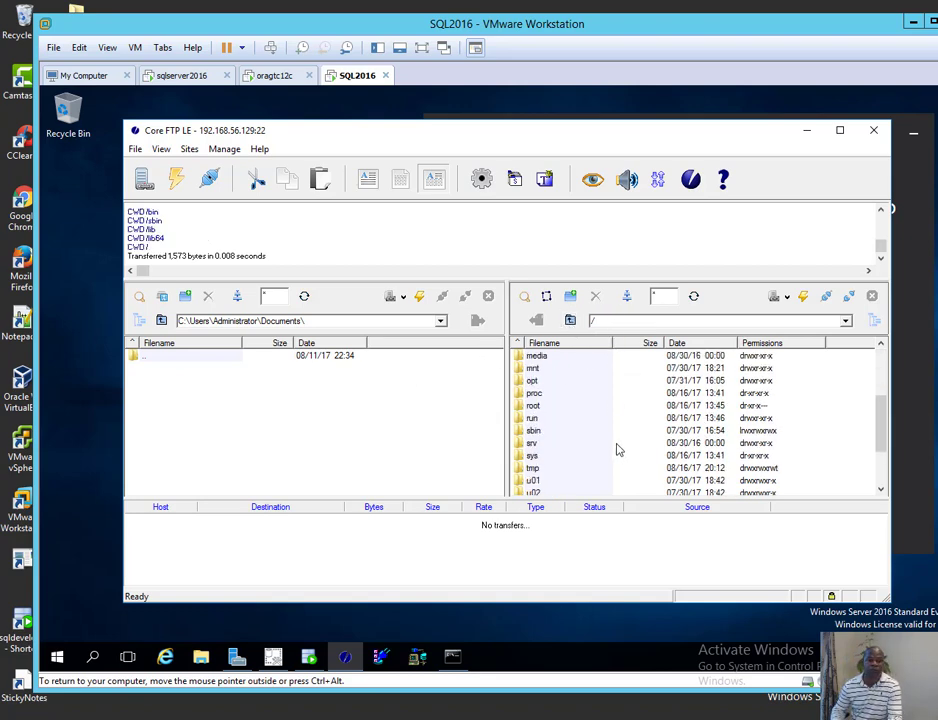
scroll(615, 447, down, 1)
double_click(537, 444)
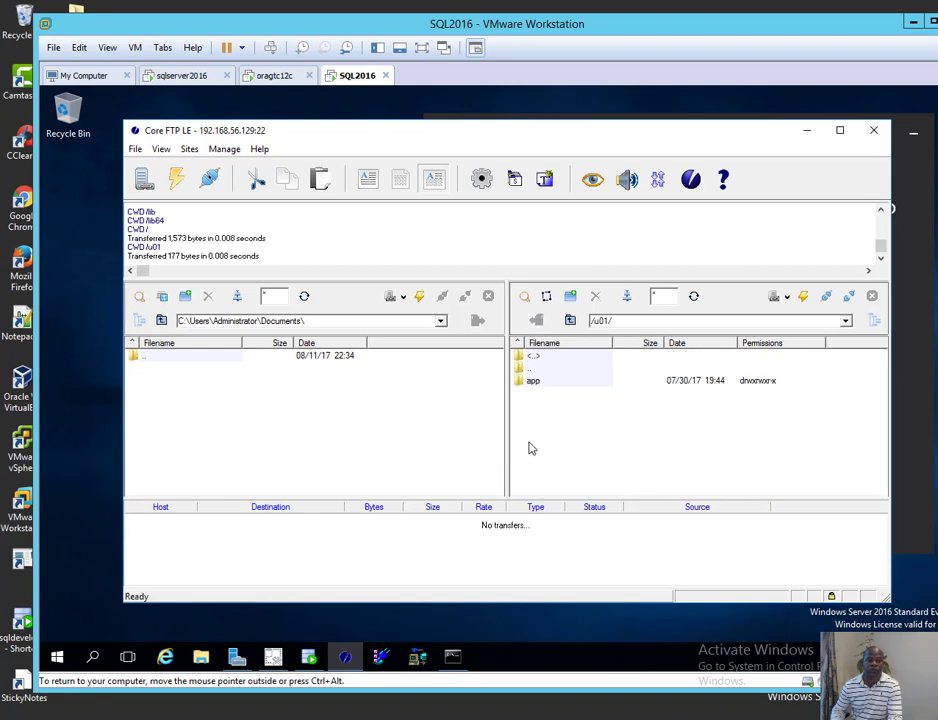
double_click(534, 382)
click(532, 381)
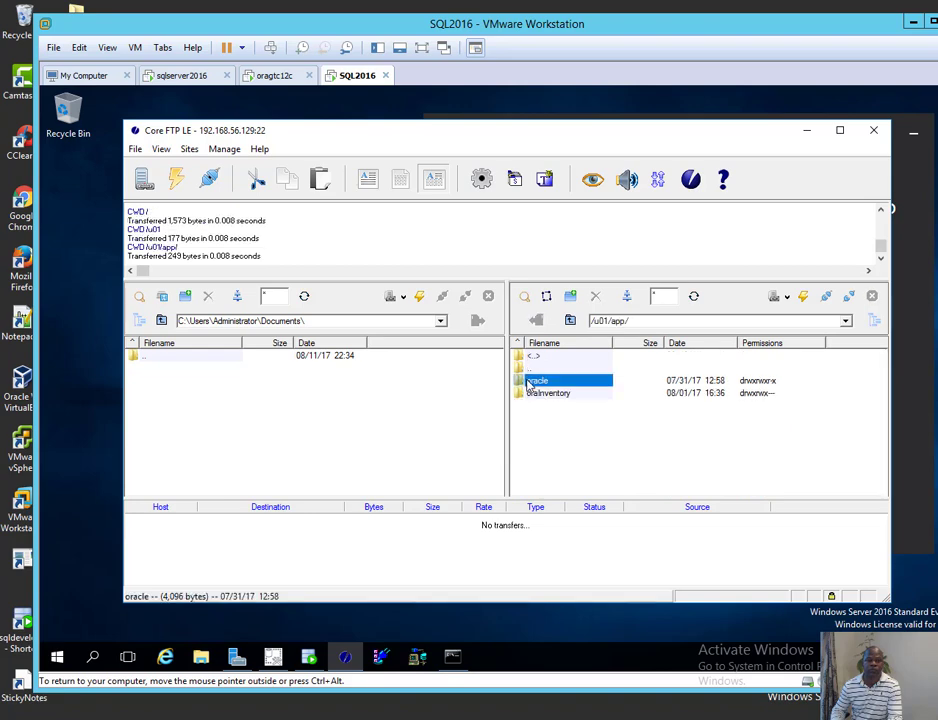
double_click(530, 381)
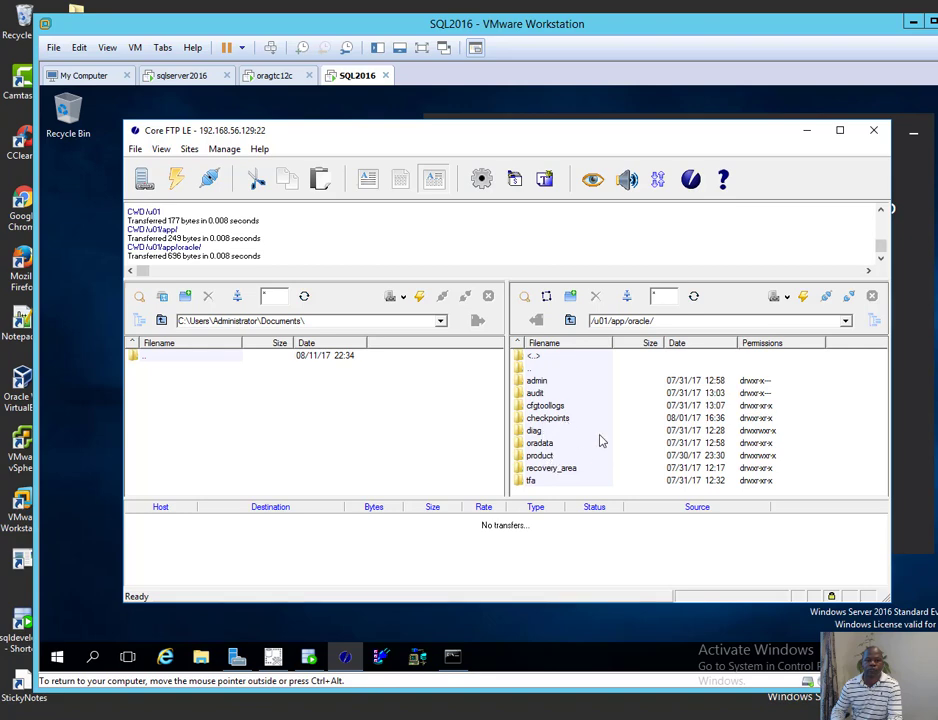
double_click(540, 456)
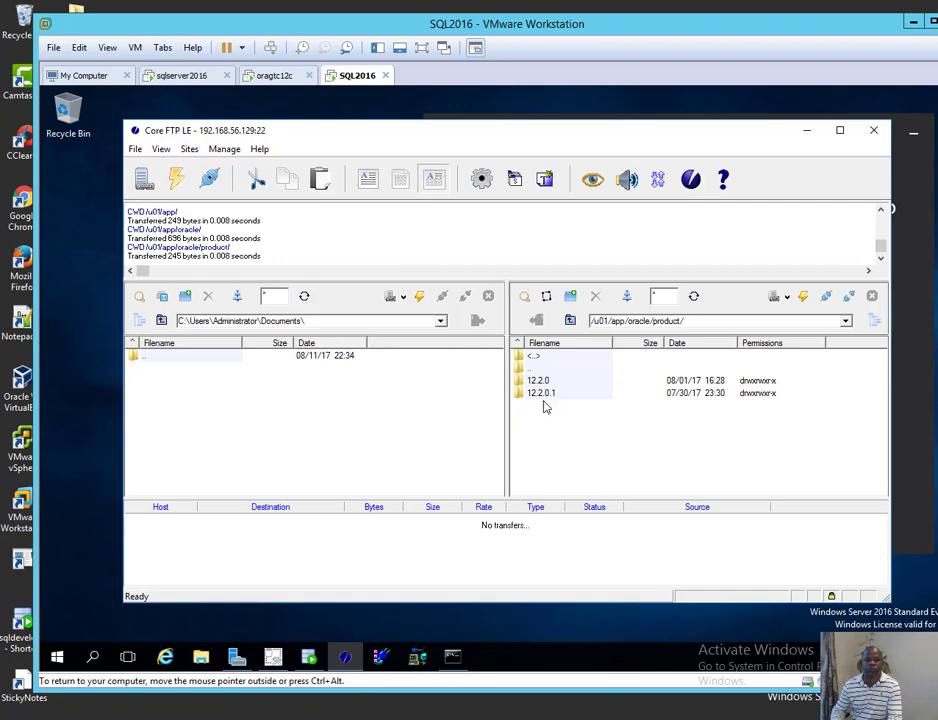
double_click(537, 381)
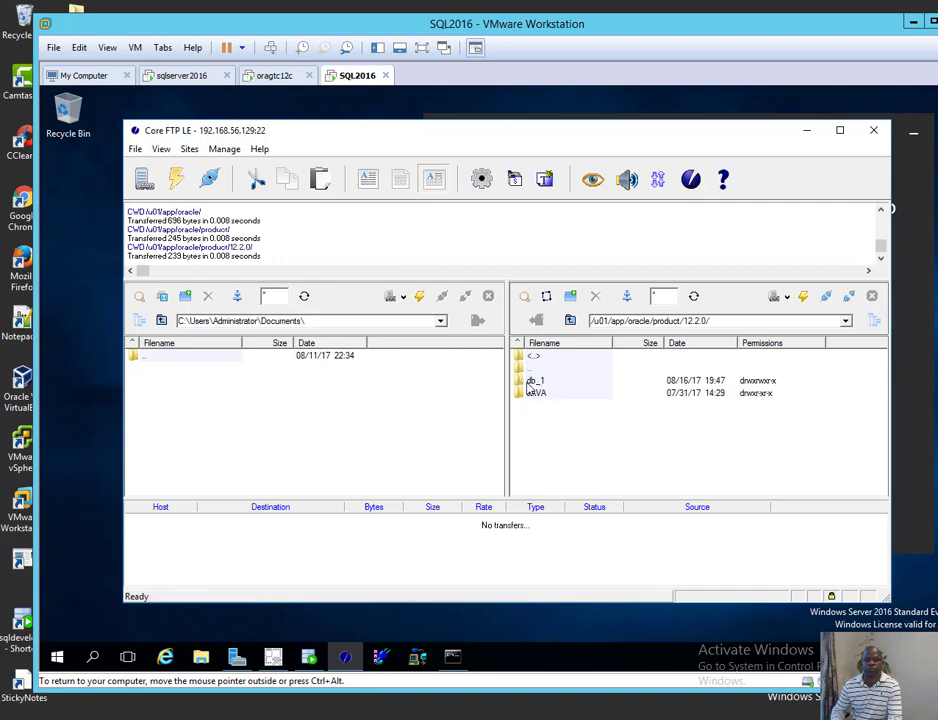
double_click(531, 384)
Open network/admin and select tnsnames.ora and sqlnet.ora.
scroll(567, 434, down, 3)
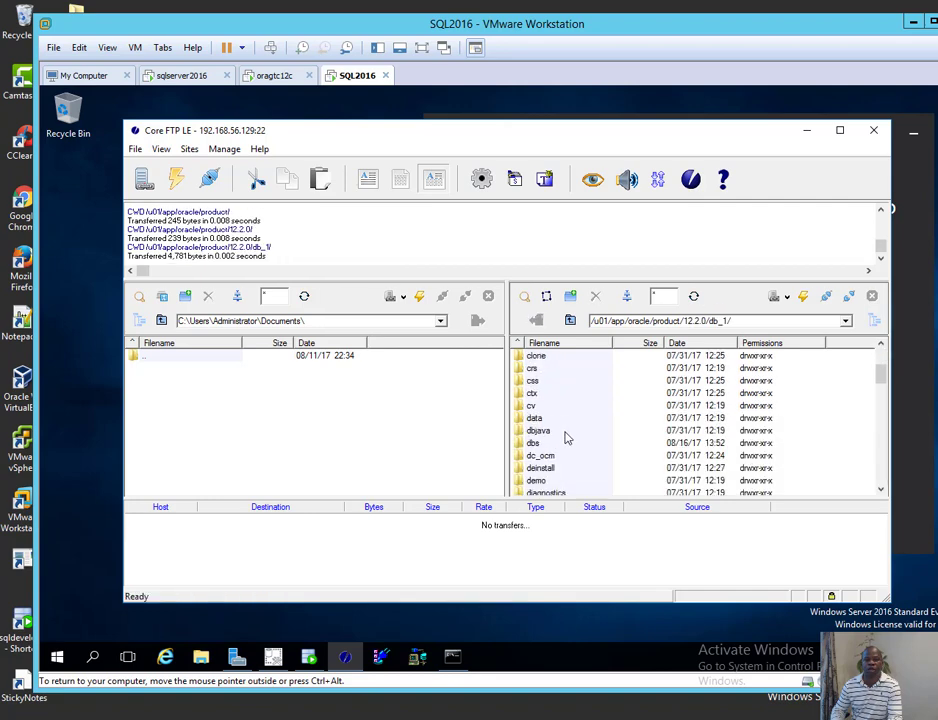
scroll(569, 440, down, 4)
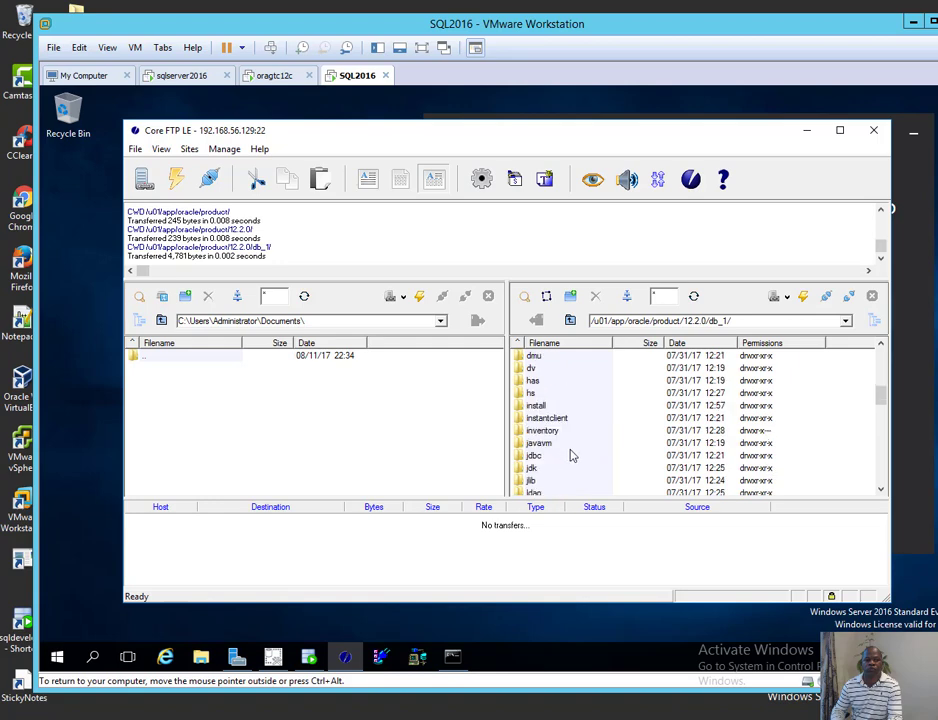
scroll(570, 450, down, 3)
double_click(531, 445)
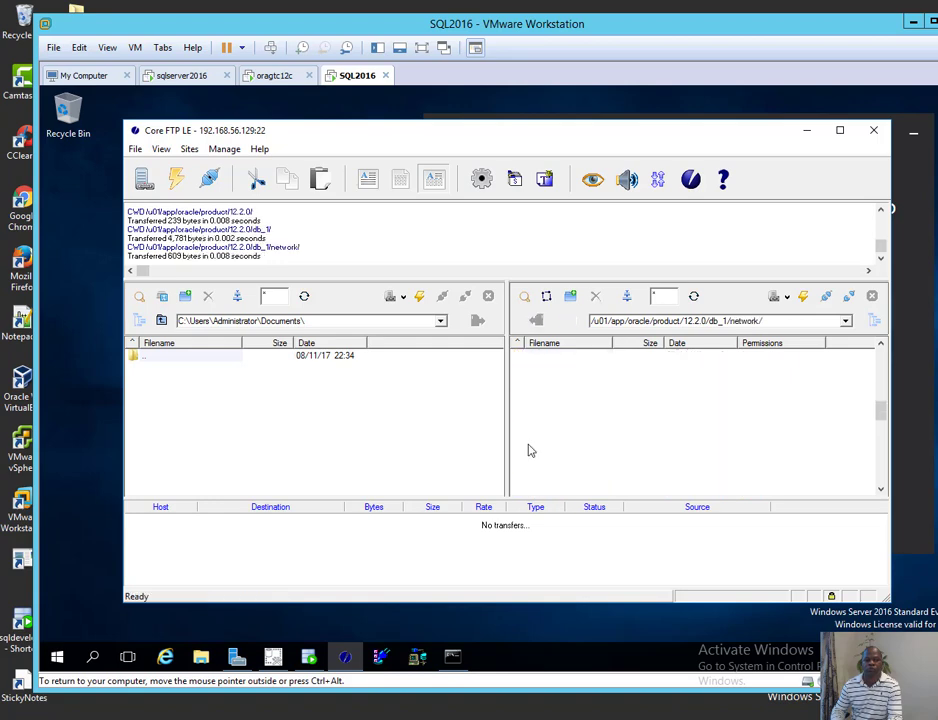
double_click(538, 380)
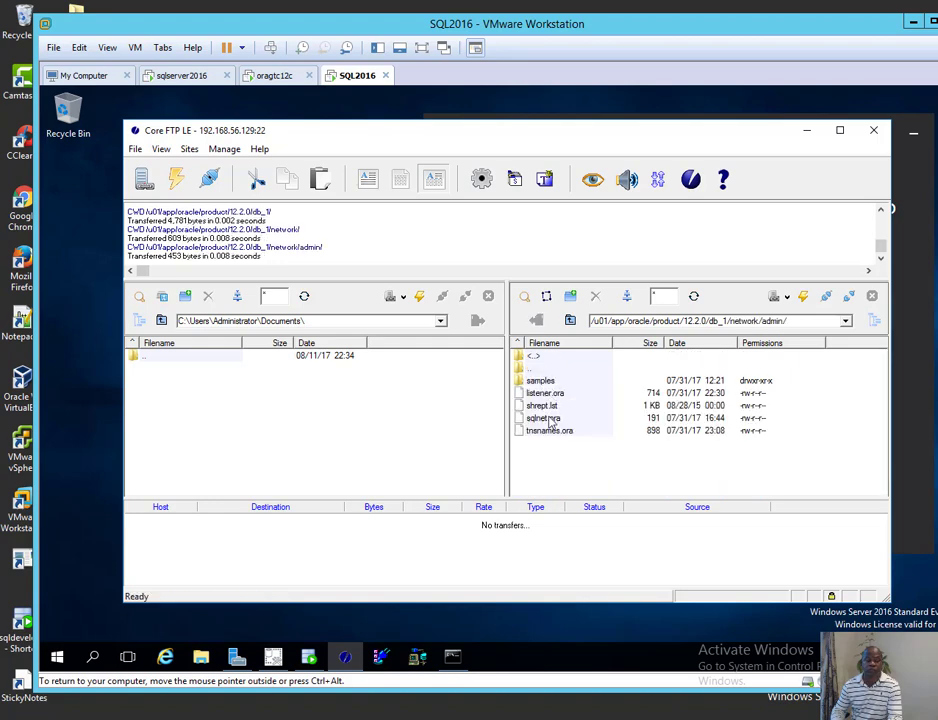
click(541, 432)
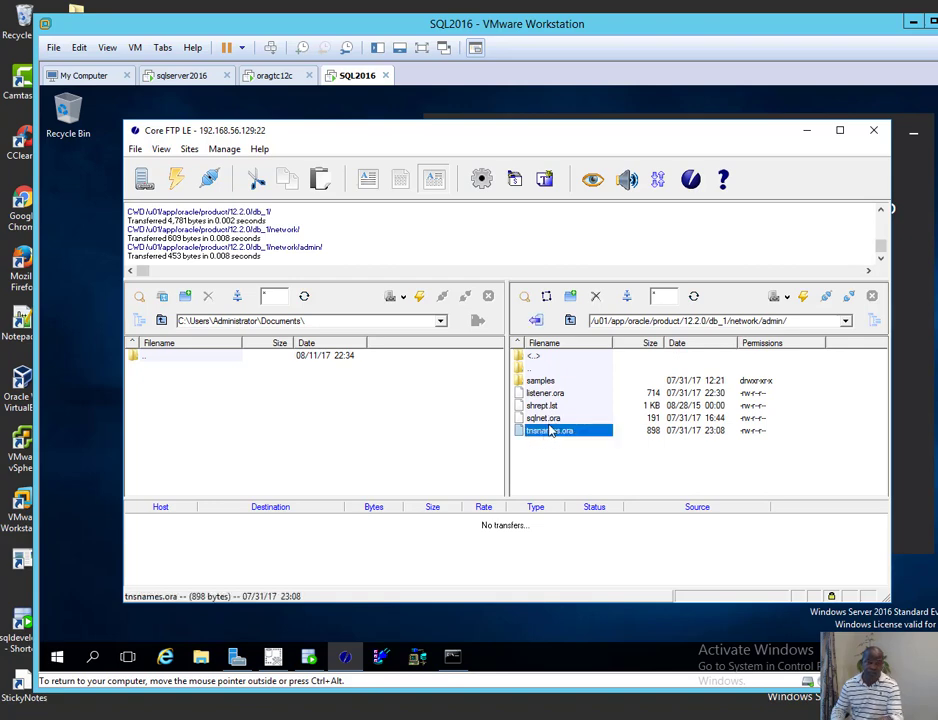
ctrl+click(541, 419)
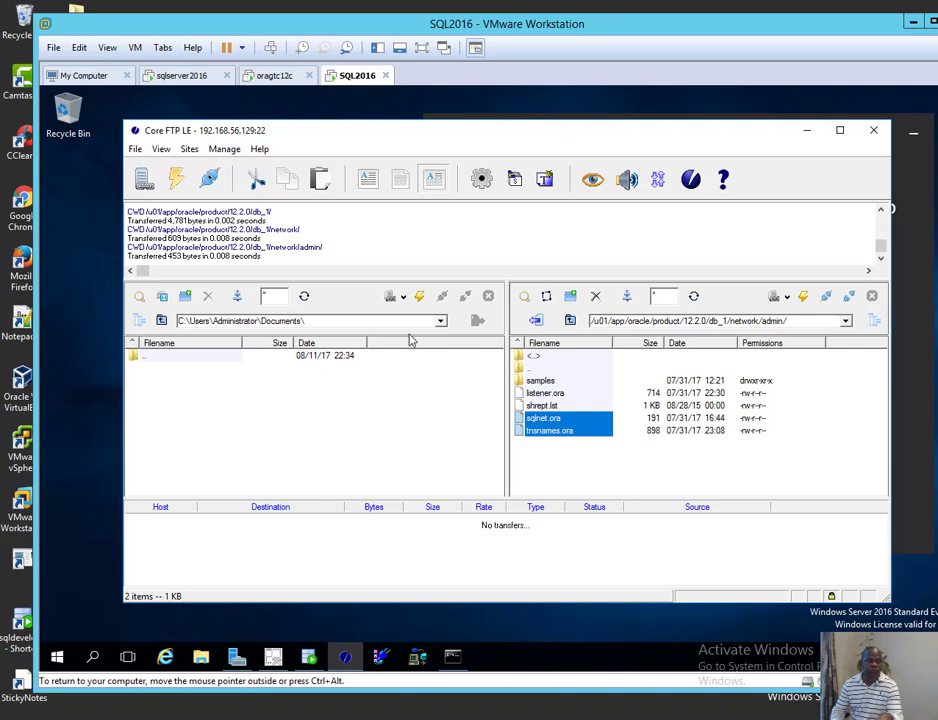
Go up to C:\ locally and open app\client\oracle\product\12.2.0.
click(161, 321)
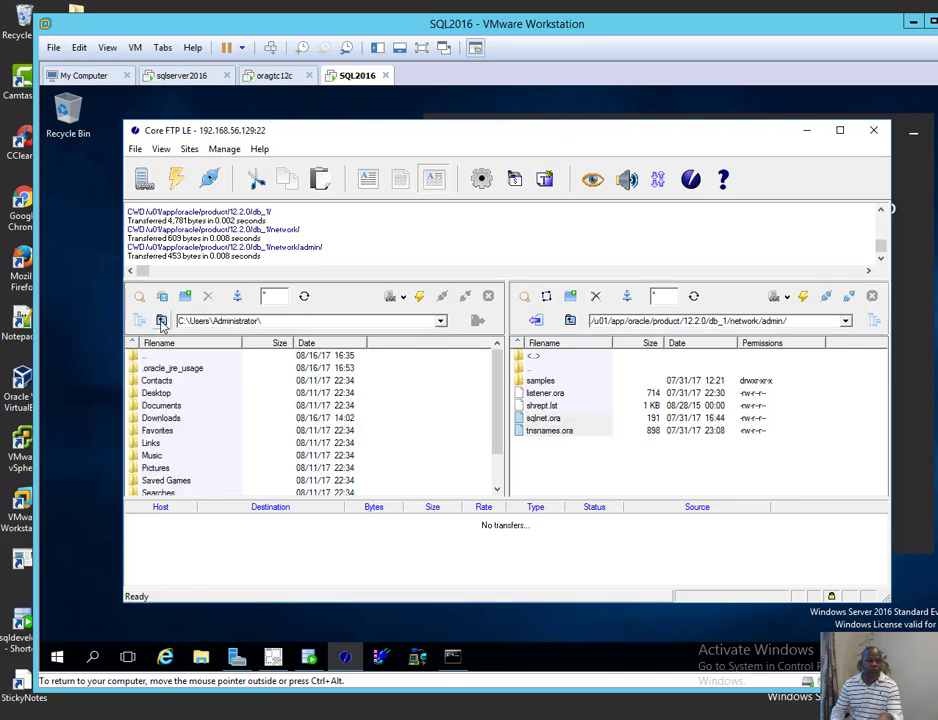
click(161, 321)
click(161, 321)
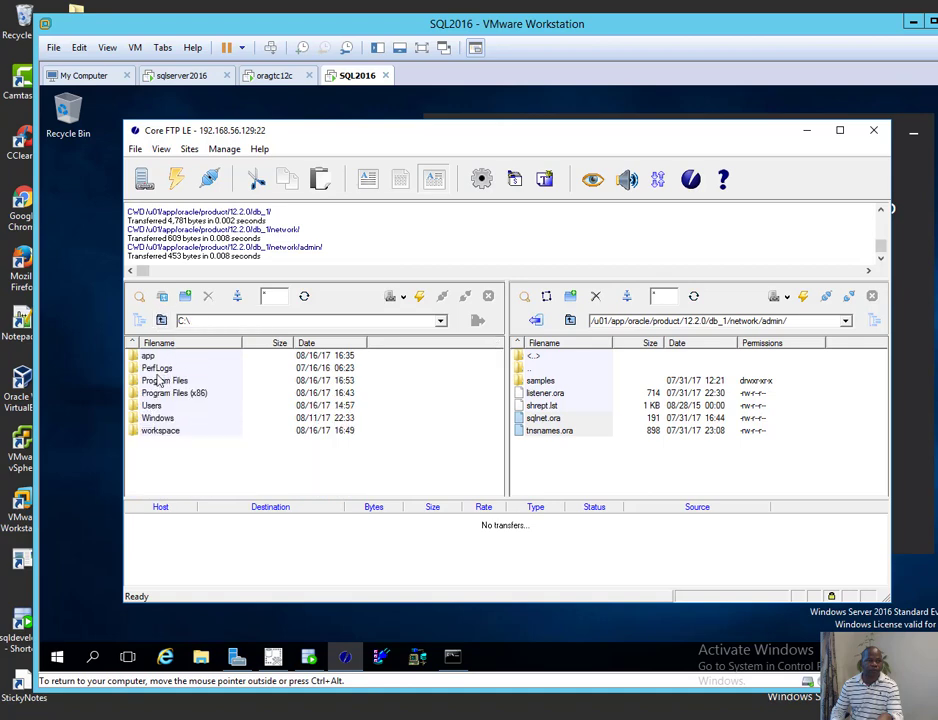
double_click(145, 358)
double_click(145, 370)
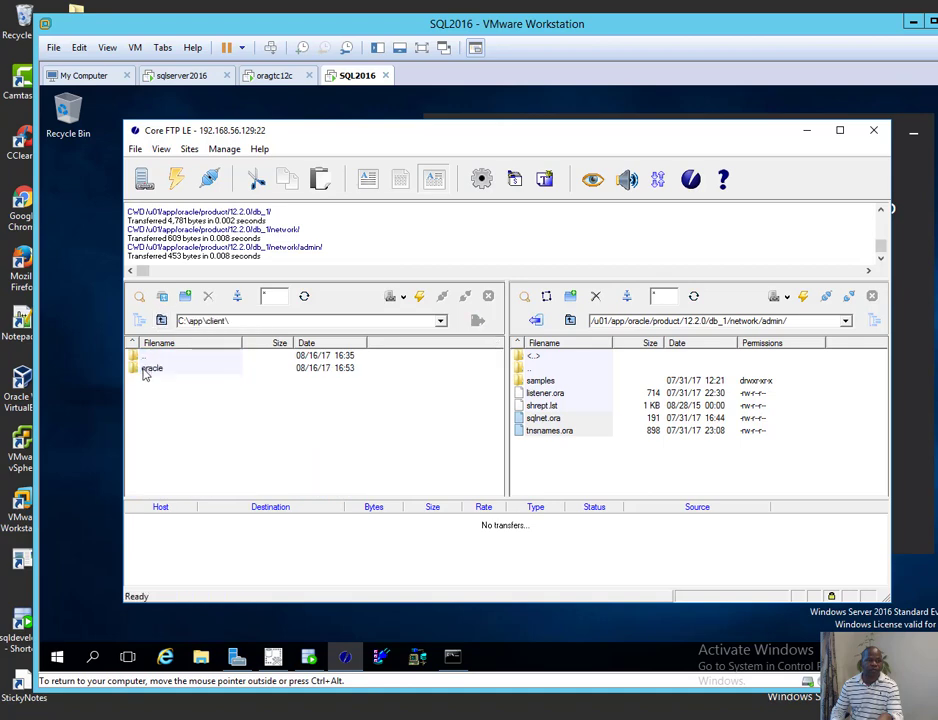
double_click(148, 370)
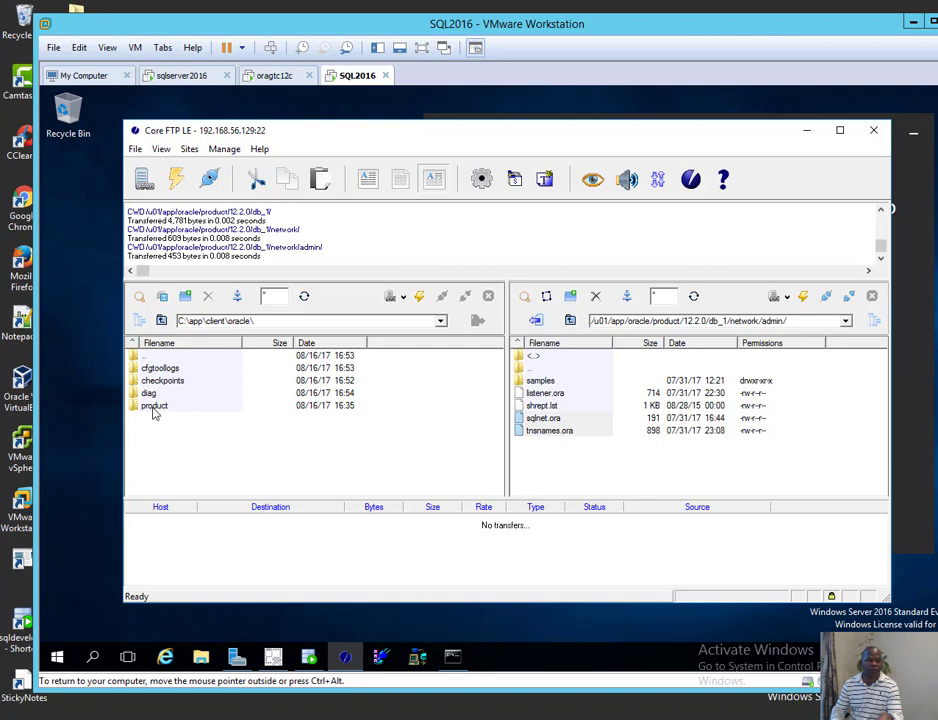
double_click(156, 405)
double_click(153, 370)
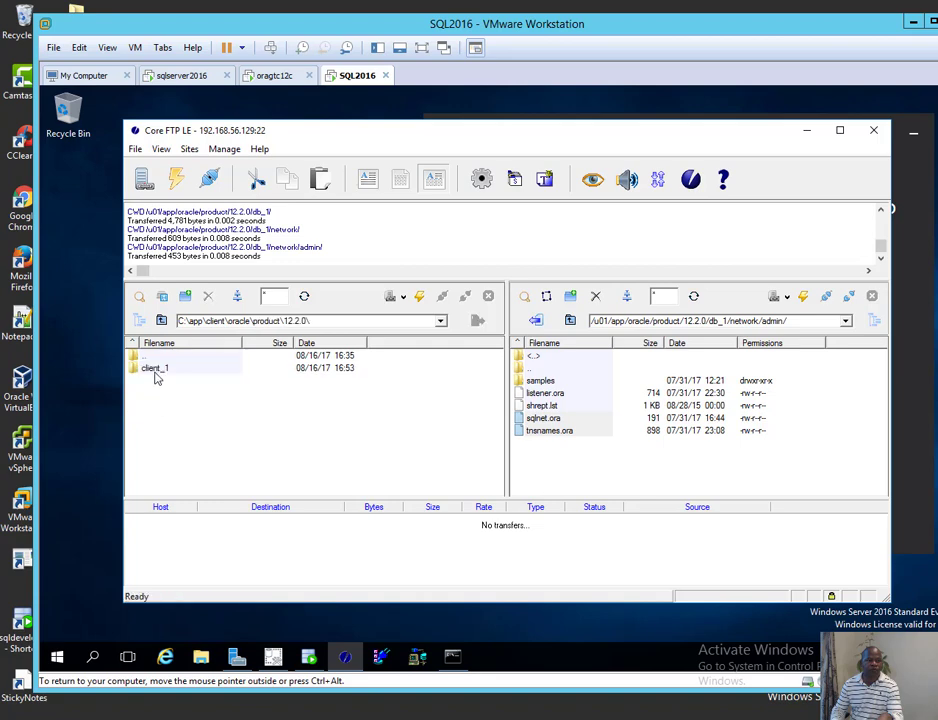
Continue into client_1\network\admin in the local pane.
click(155, 372)
double_click(155, 372)
scroll(168, 435, down, 4)
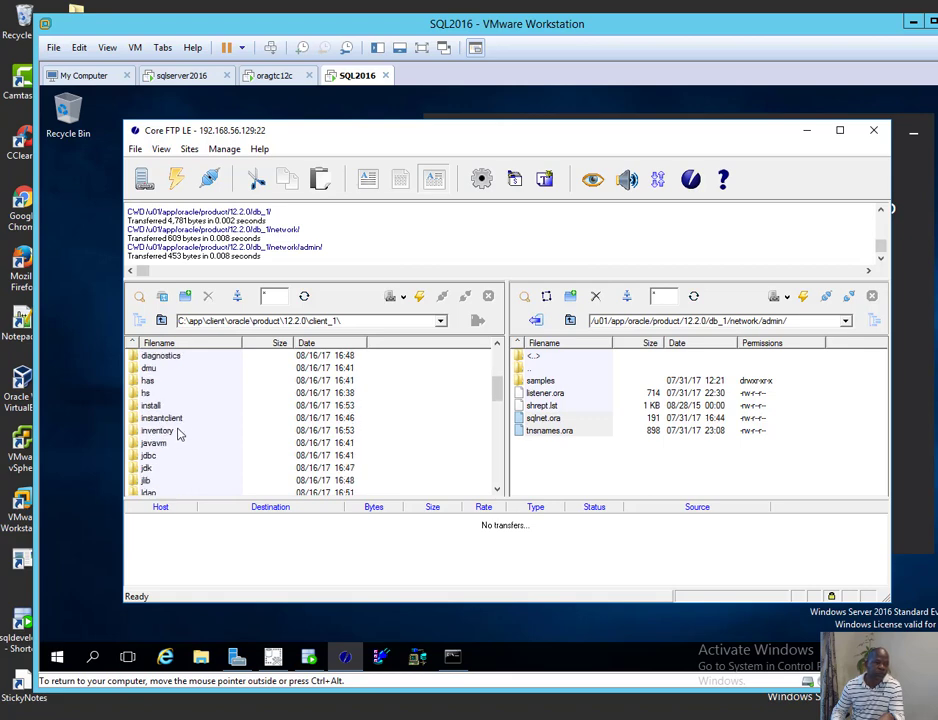
scroll(179, 432, down, 2)
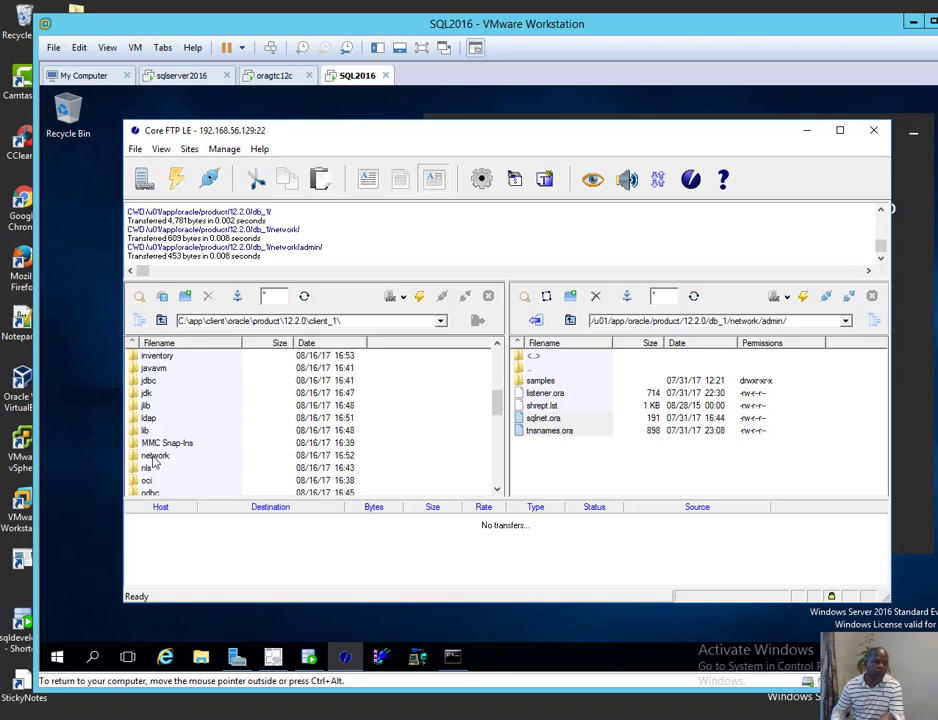
double_click(153, 456)
double_click(152, 369)
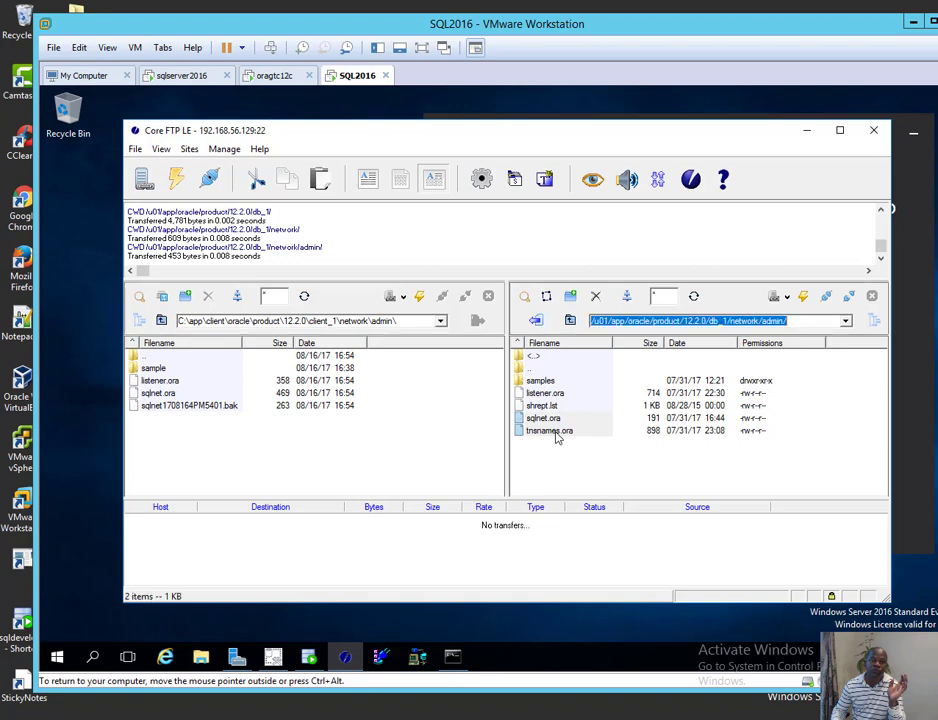
Download tnsnames.ora from the remote folder into the local admin folder.
click(556, 432)
click(552, 431)
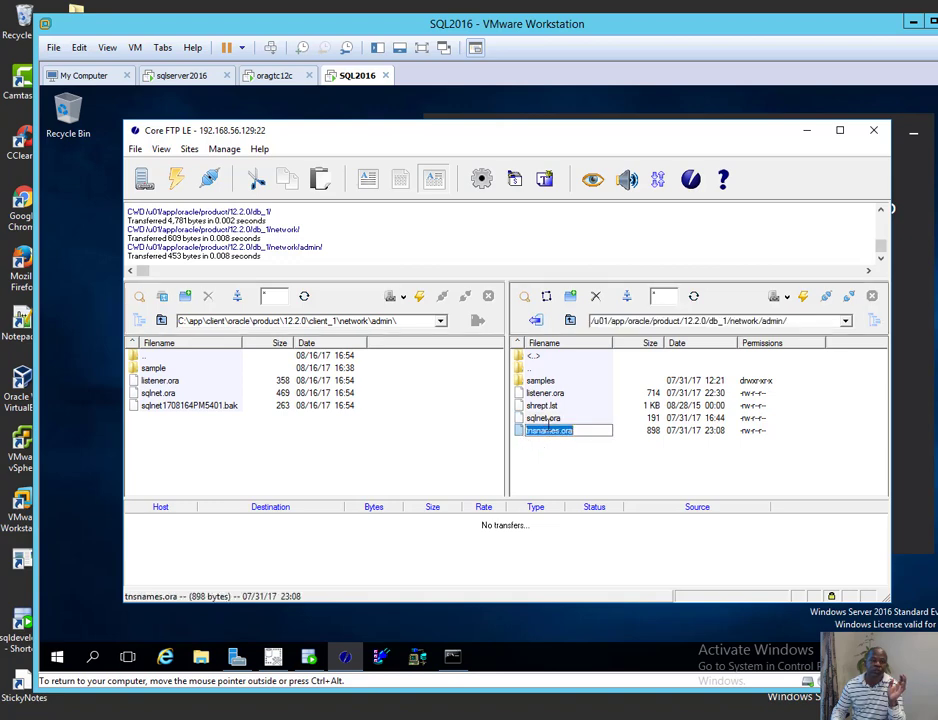
click(548, 419)
click(537, 431)
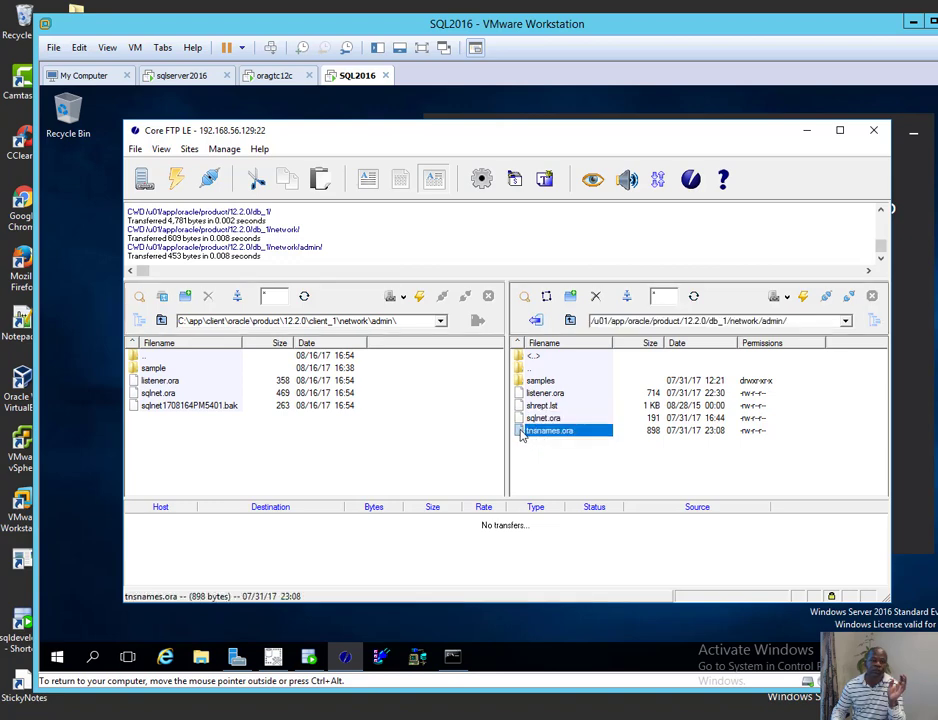
drag(520, 435, 310, 444)
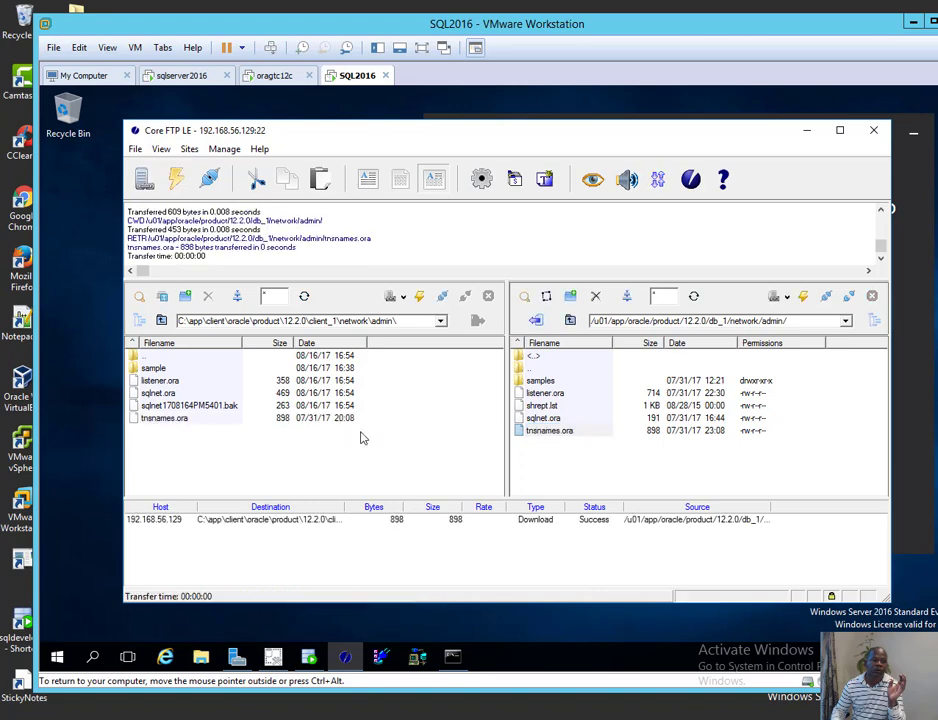
Skip overwriting the local sqlnet.ora, then minimize Core FTP LE.
click(537, 421)
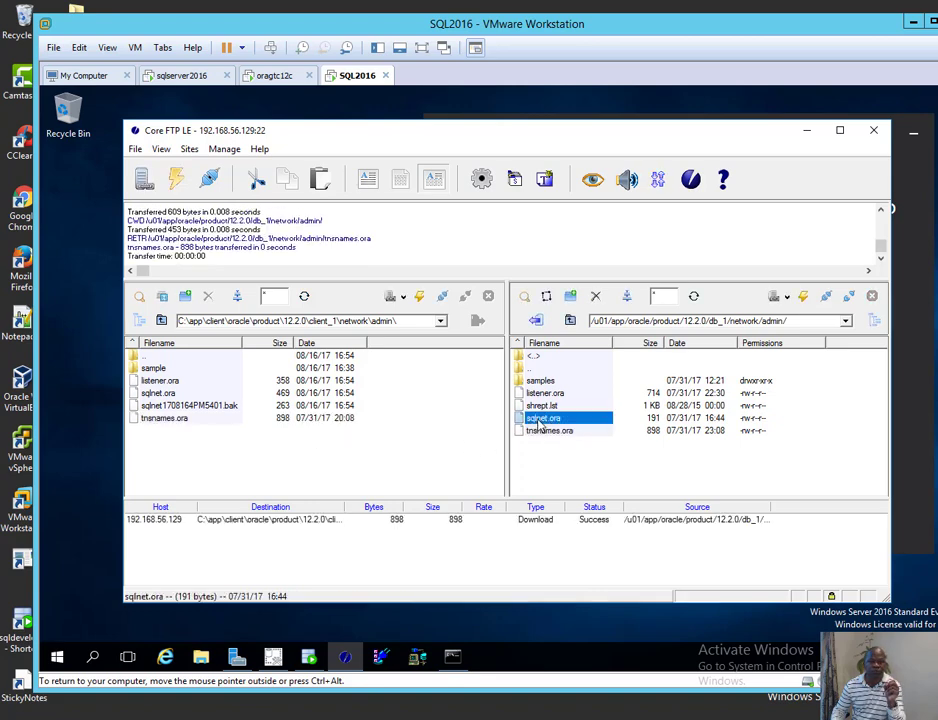
drag(519, 422, 305, 448)
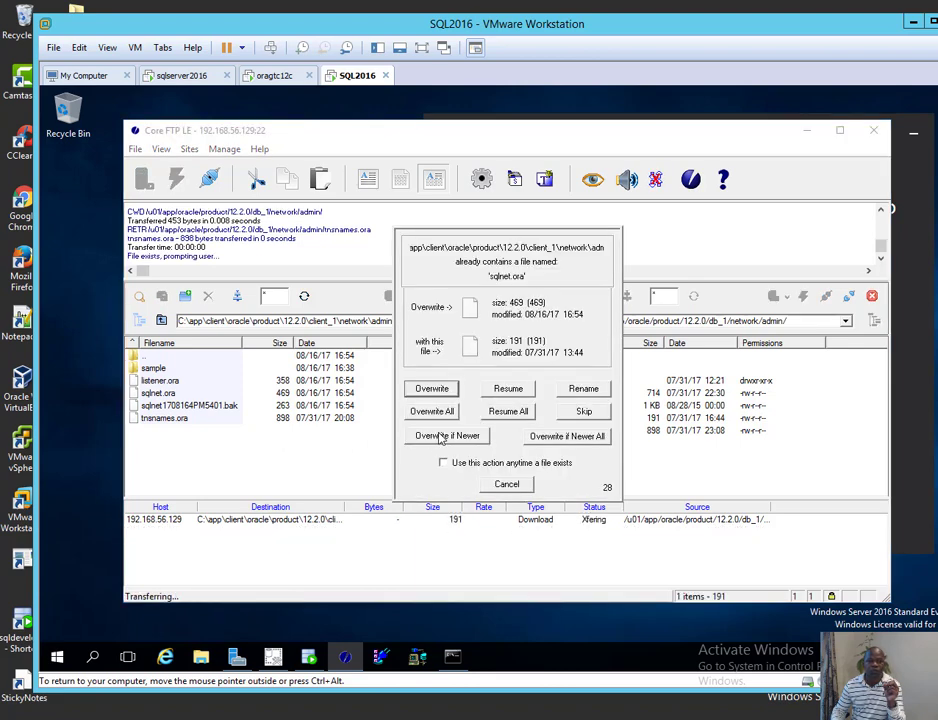
click(588, 413)
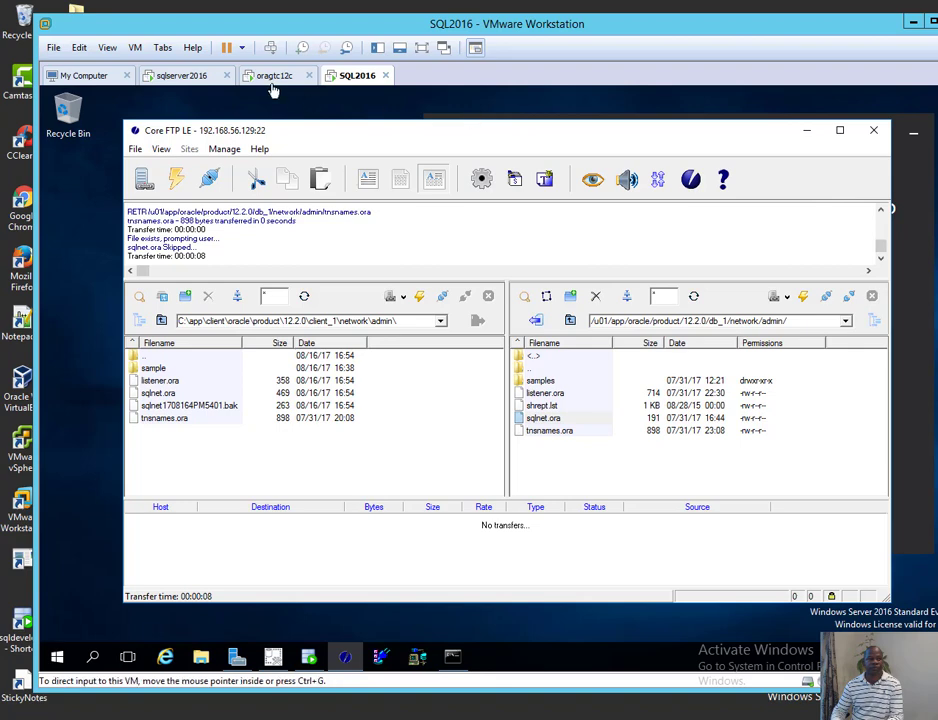
click(806, 130)
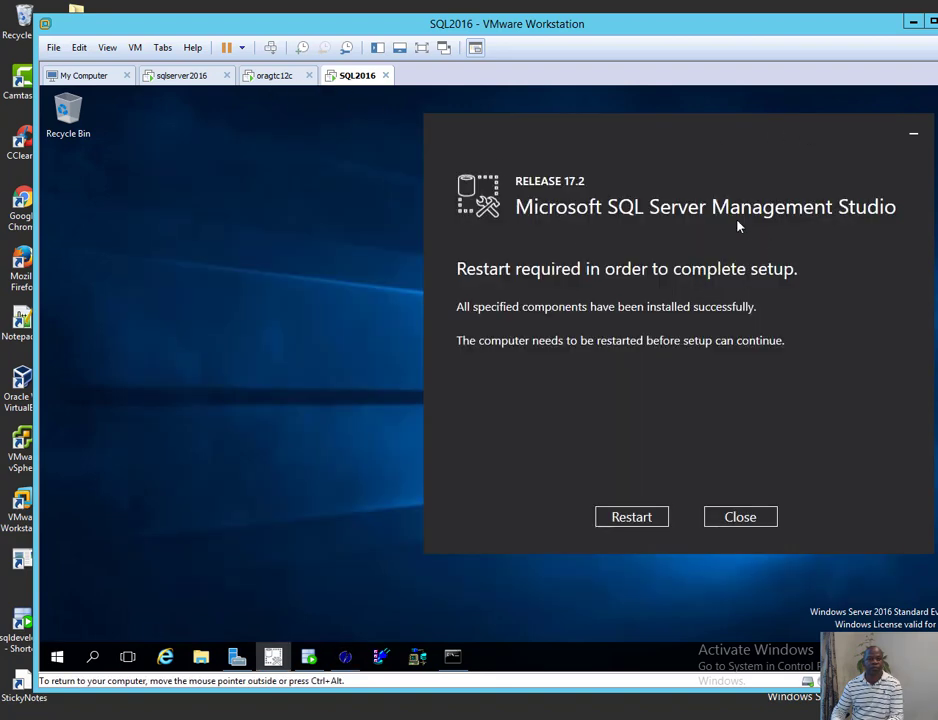
Restart the guest from the SSMS setup notice and refocus the VM at the lock screen.
drag(710, 151, 612, 147)
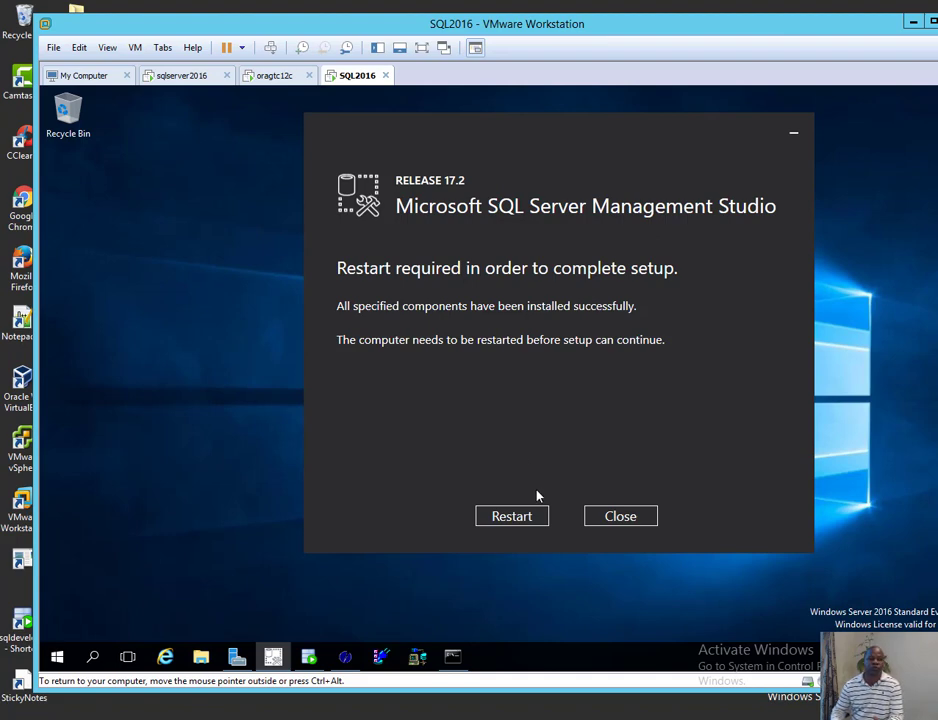
click(520, 522)
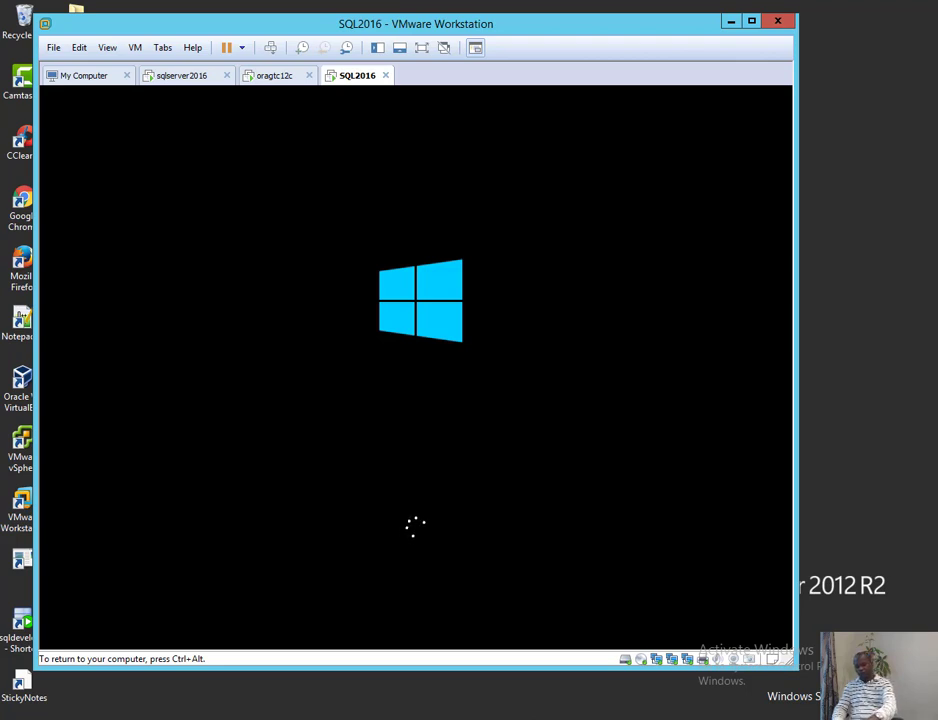
key(ctrl+alt)
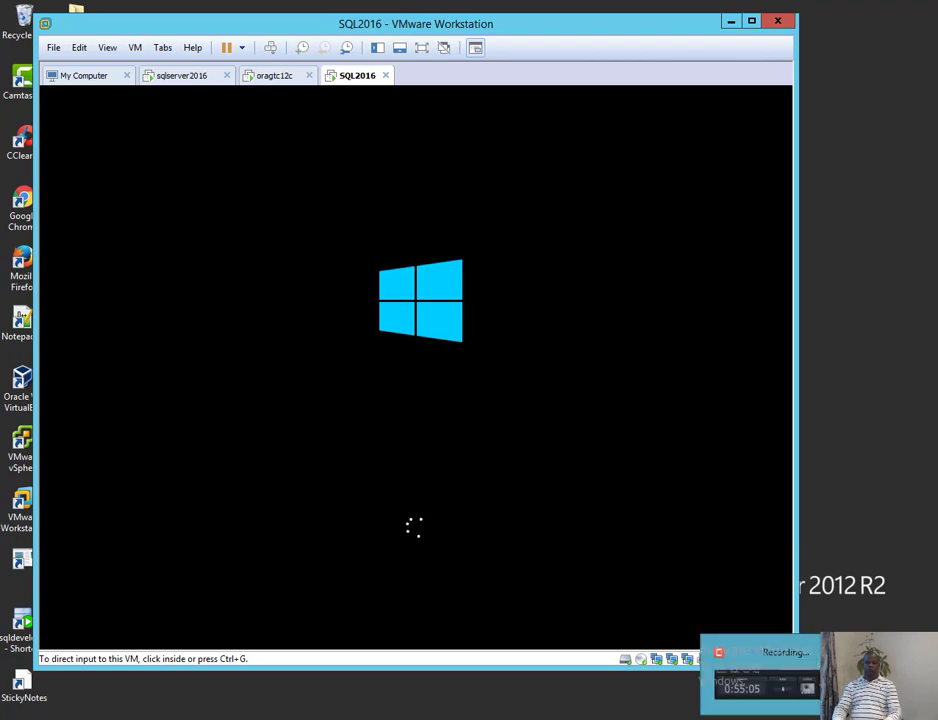
click(791, 707)
click(368, 343)
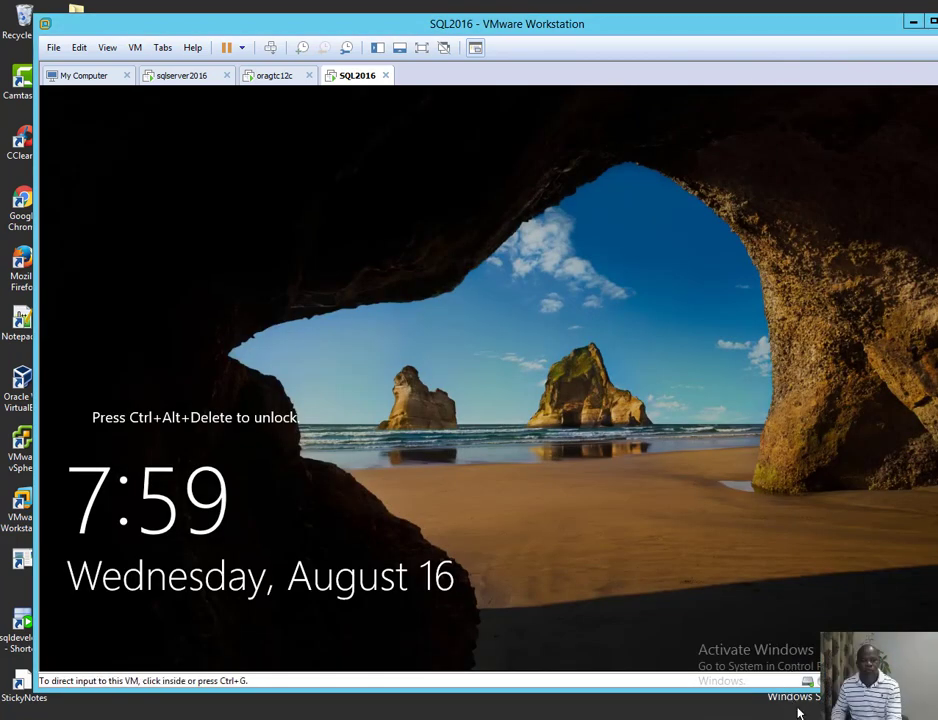
Send Ctrl+Alt+Del to the guest and sign in with the Administrator account password.
click(135, 47)
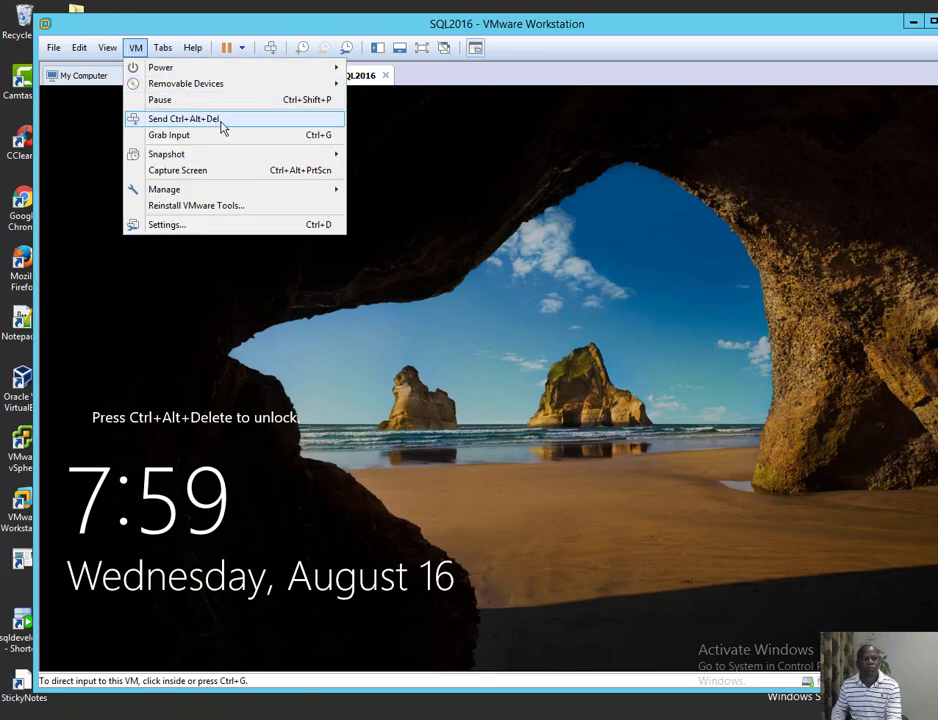
click(250, 121)
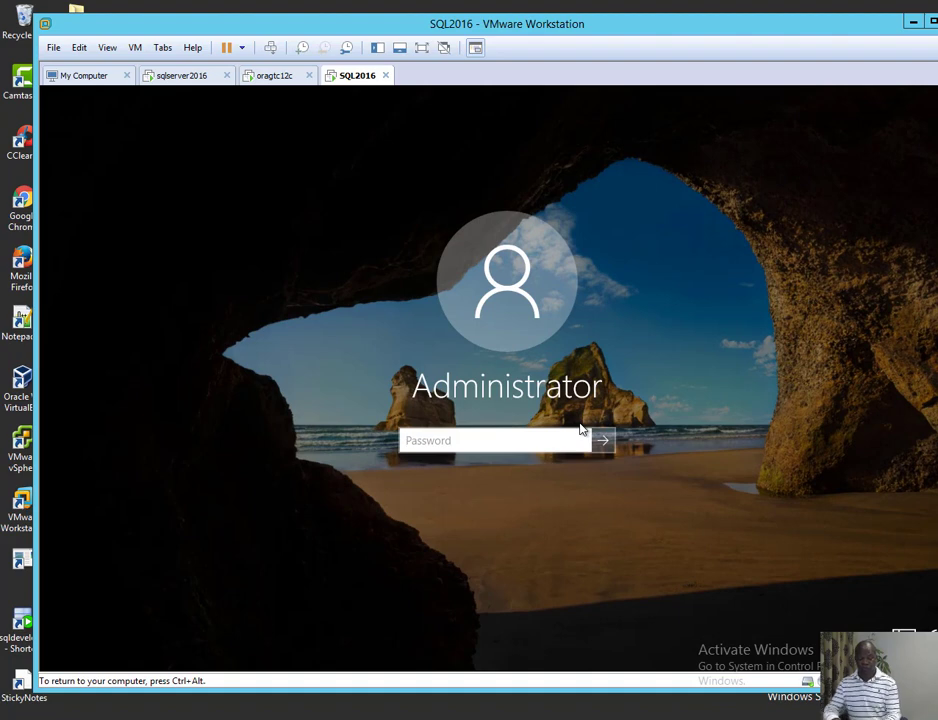
text(•••••••)
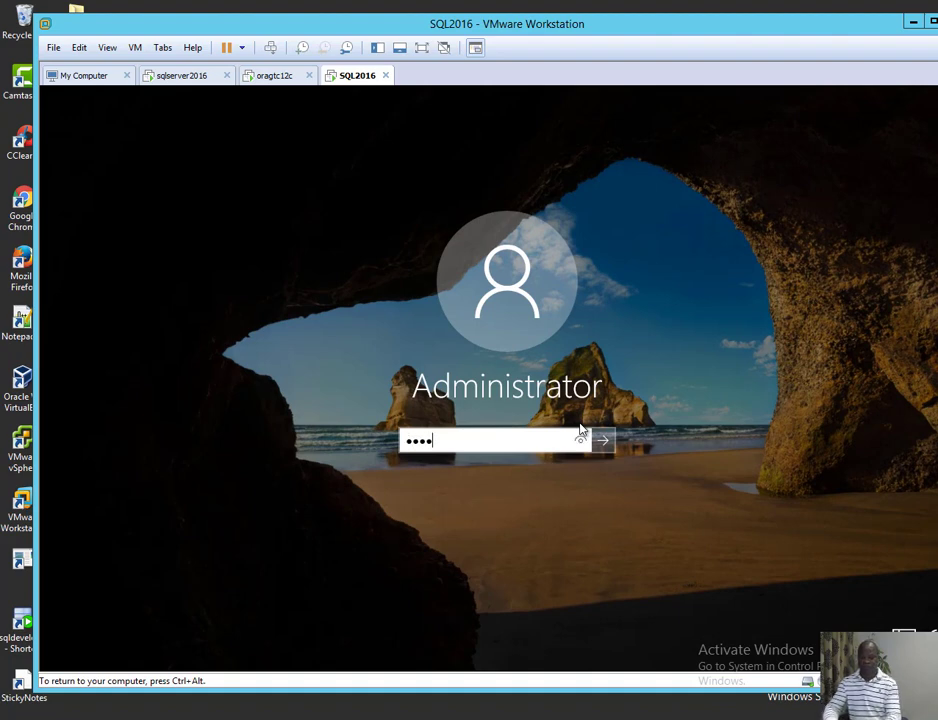
text(••••)
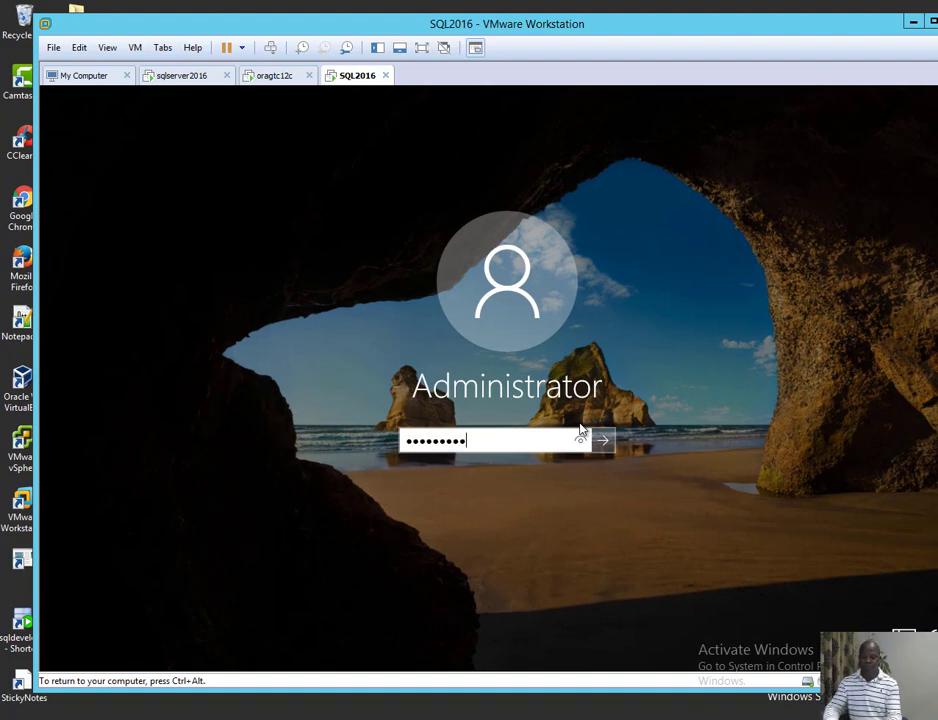
text(••••)
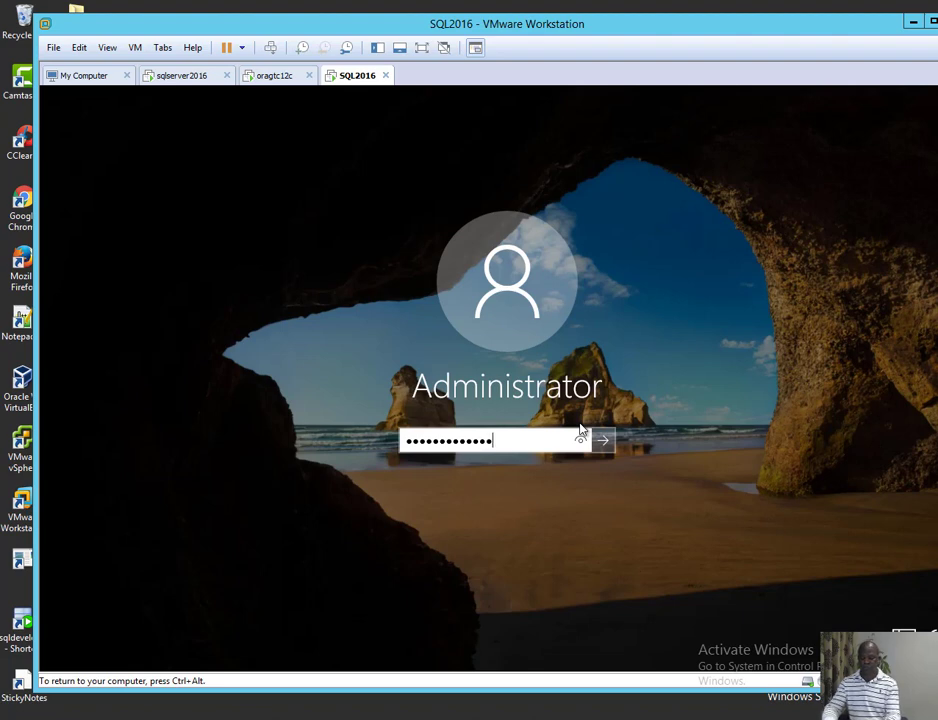
key(Return)
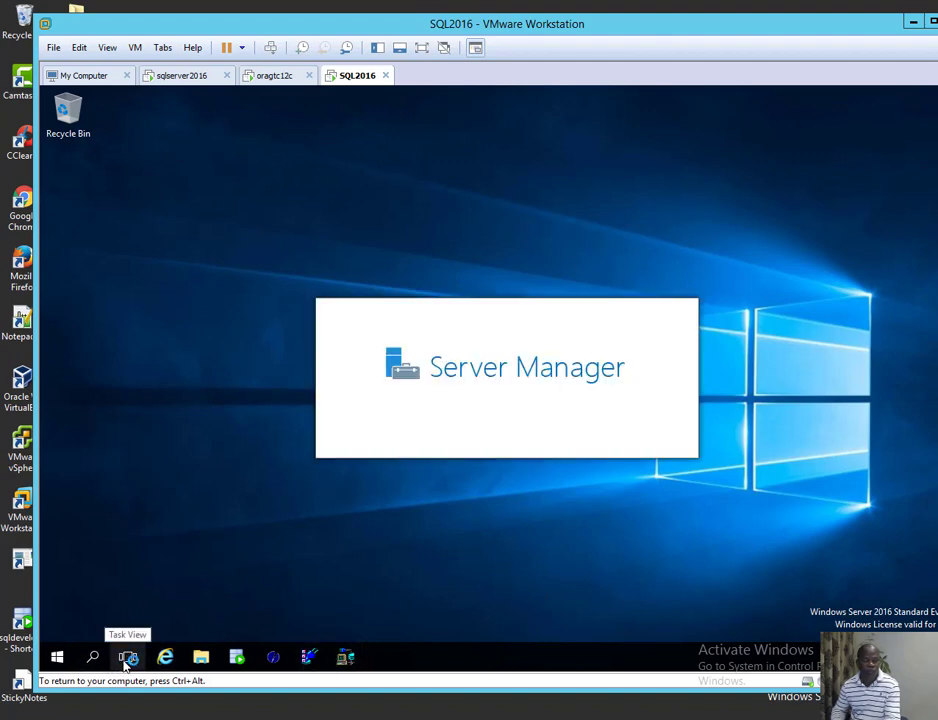
Return input to the guest and launch Command Prompt as administrator from the Start quick-access menu.
key(ctrl+alt)
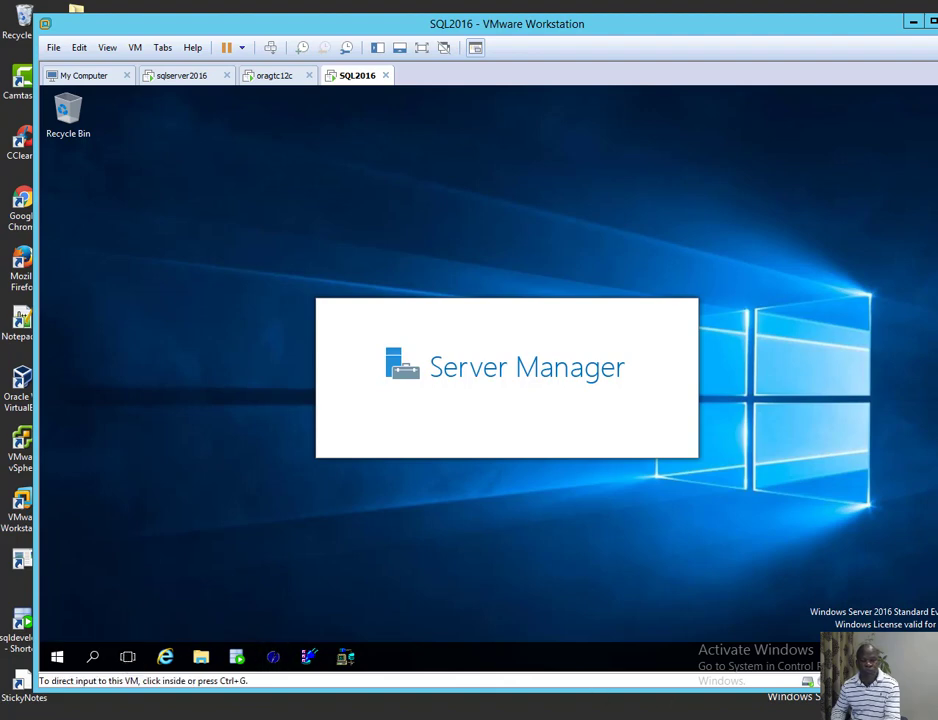
click(460, 607)
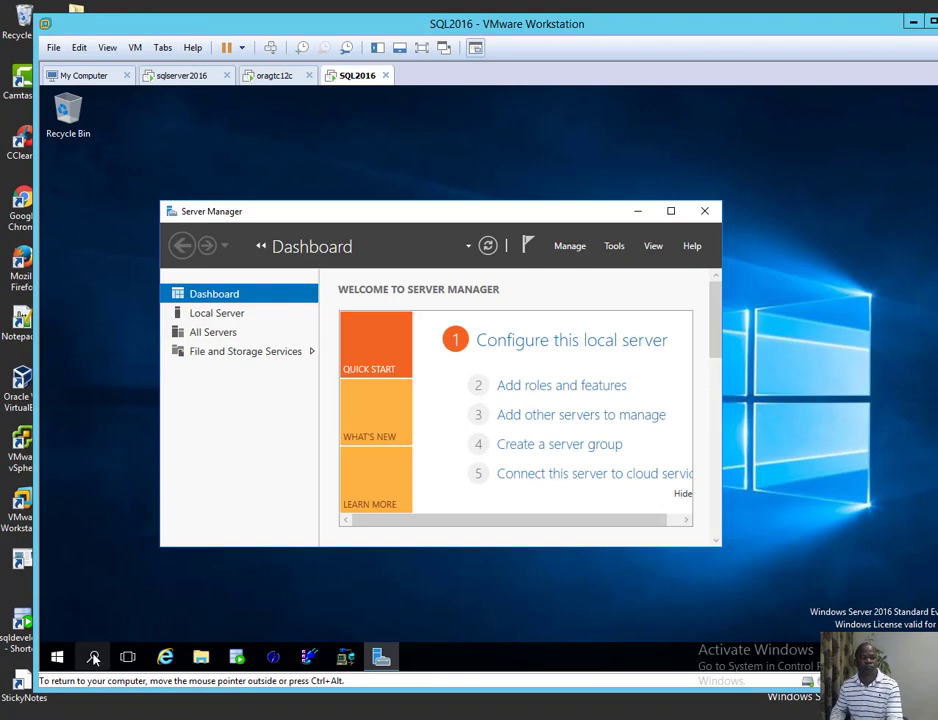
right_click(57, 660)
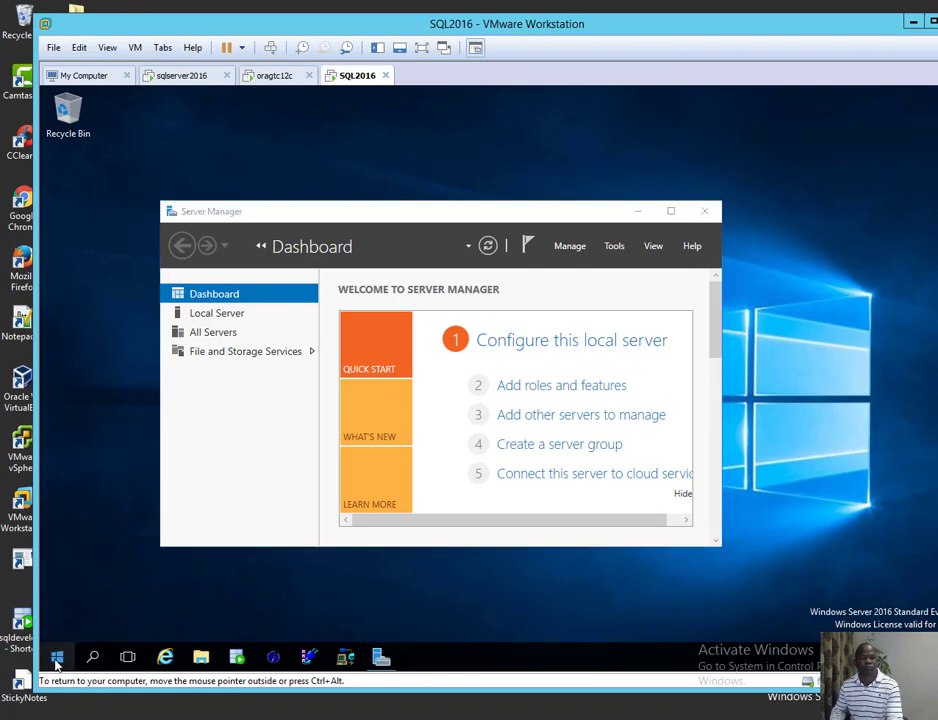
click(88, 587)
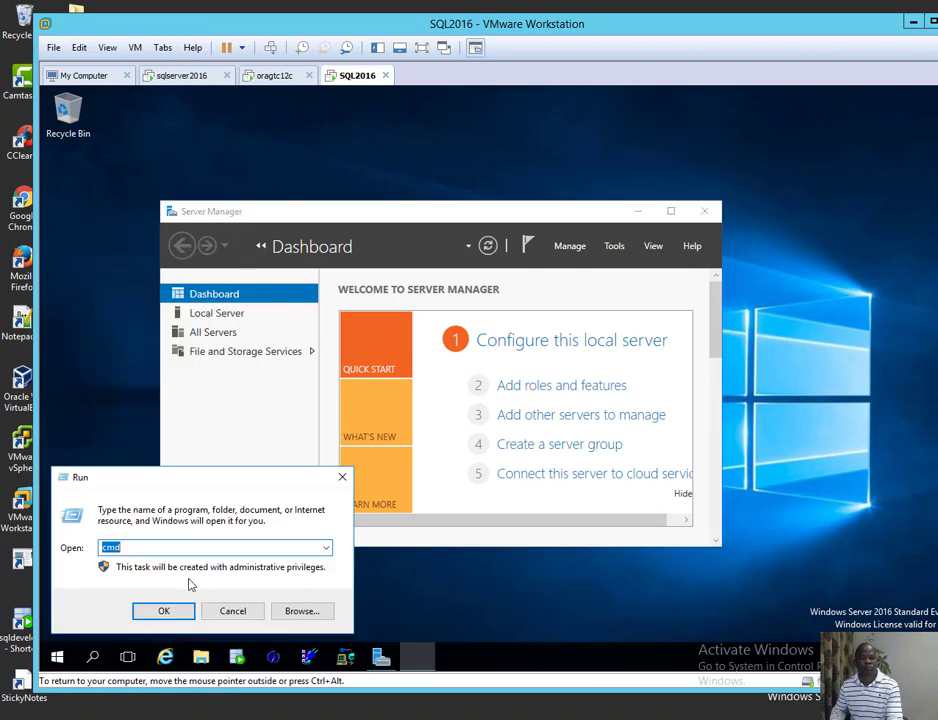
click(163, 610)
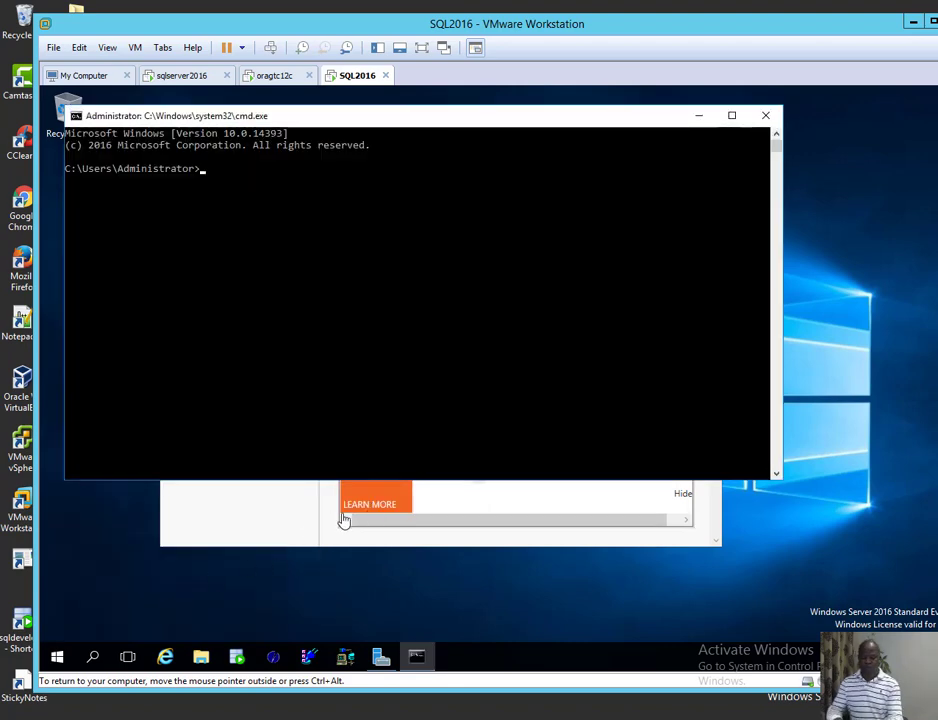
Launch a new administrator Command Prompt from the taskbar cmd icon's jump list.
click(417, 657)
right_click(417, 657)
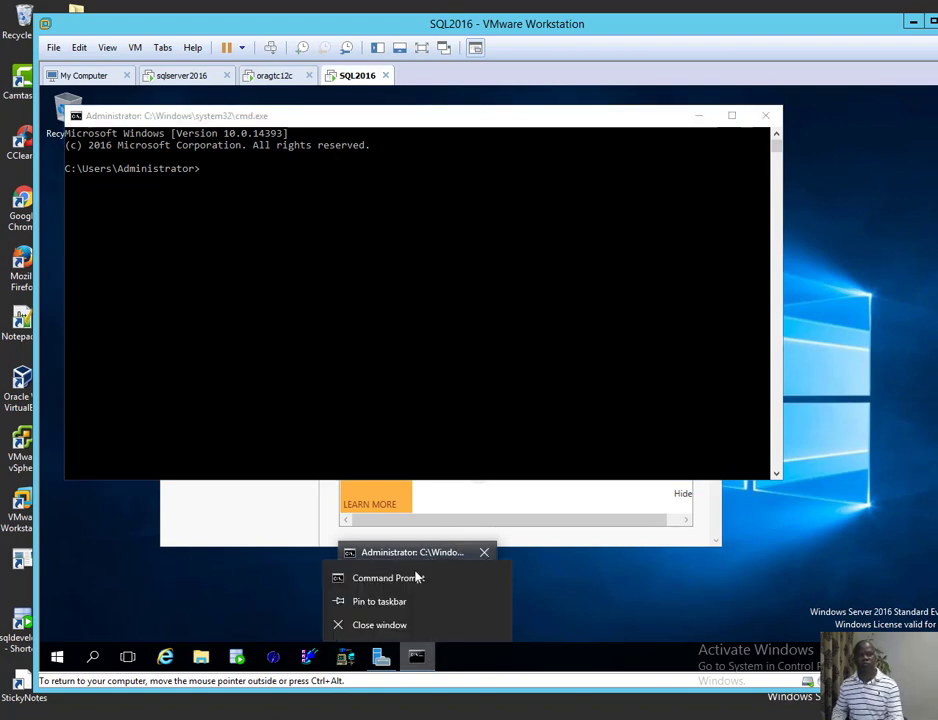
right_click(411, 579)
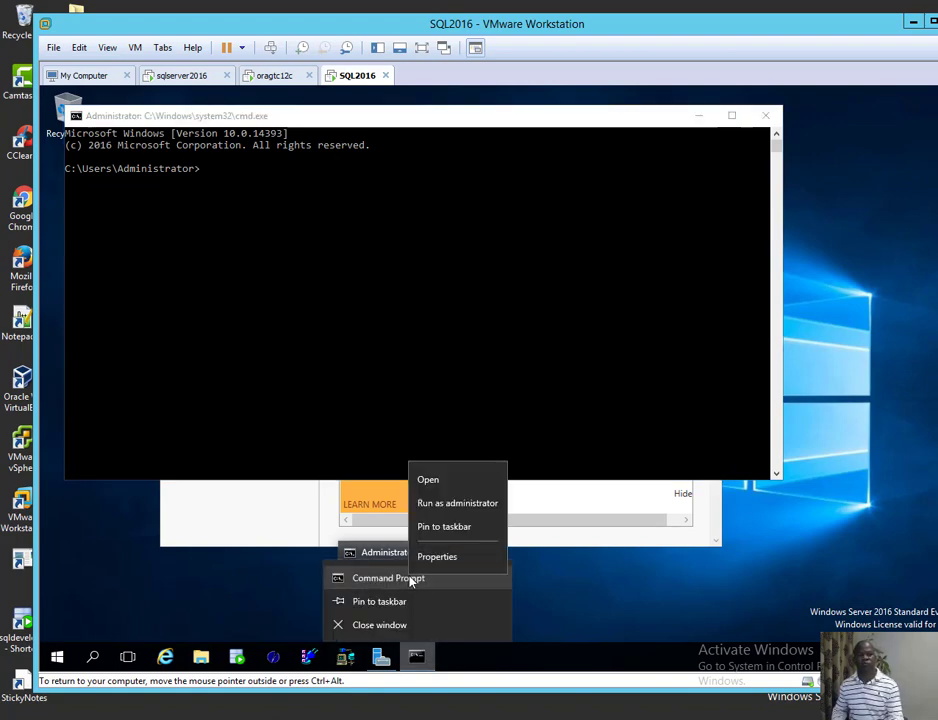
click(465, 504)
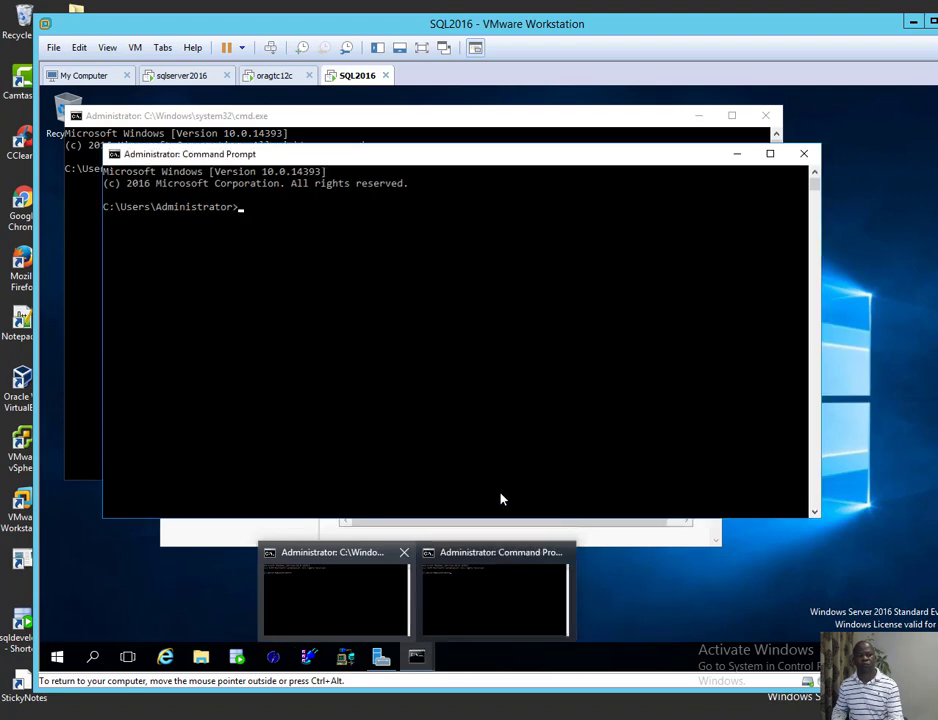
Close the older cmd.exe console and begin typing in the new administrator console.
click(264, 116)
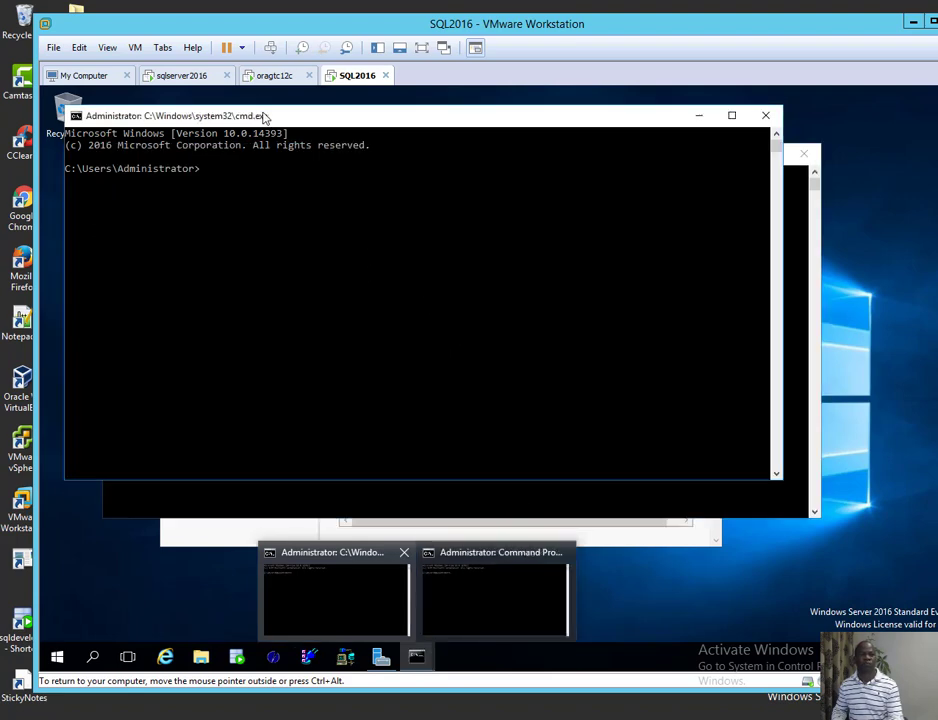
click(766, 118)
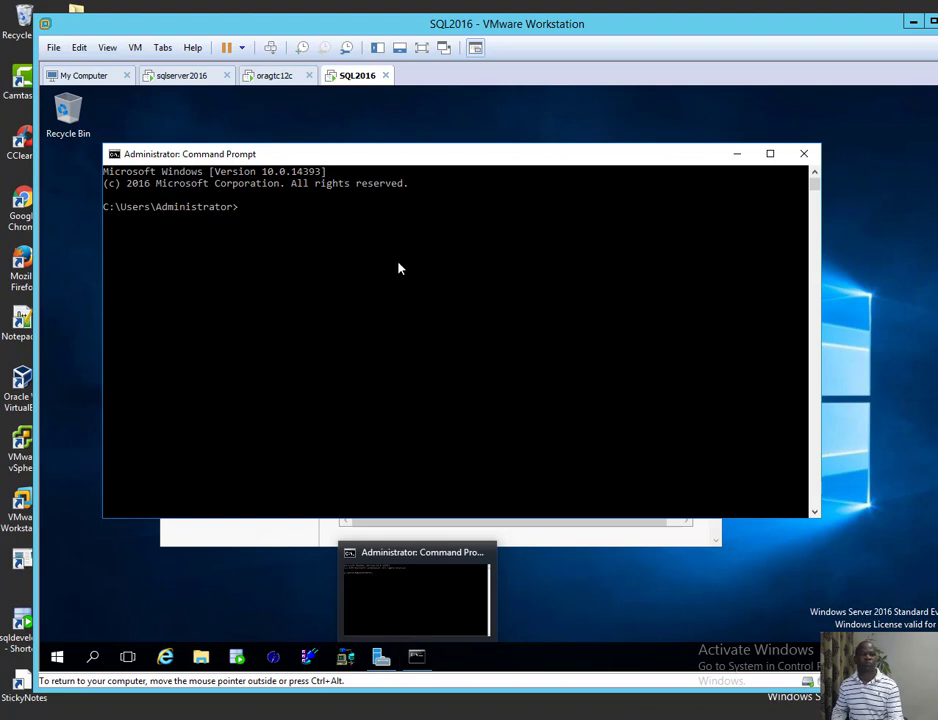
click(258, 209)
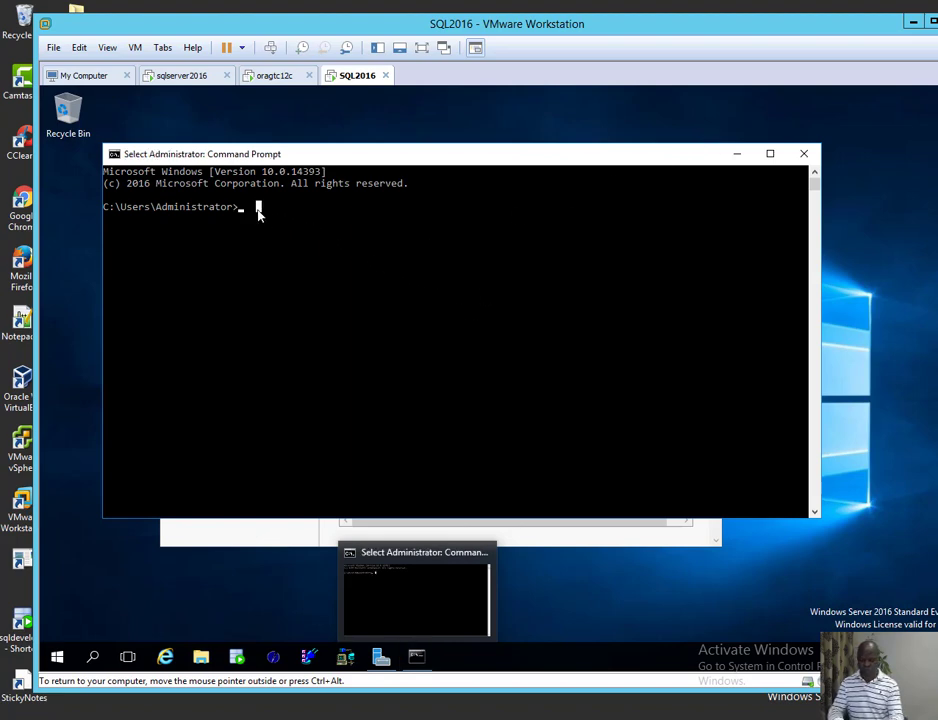
text(bcde)
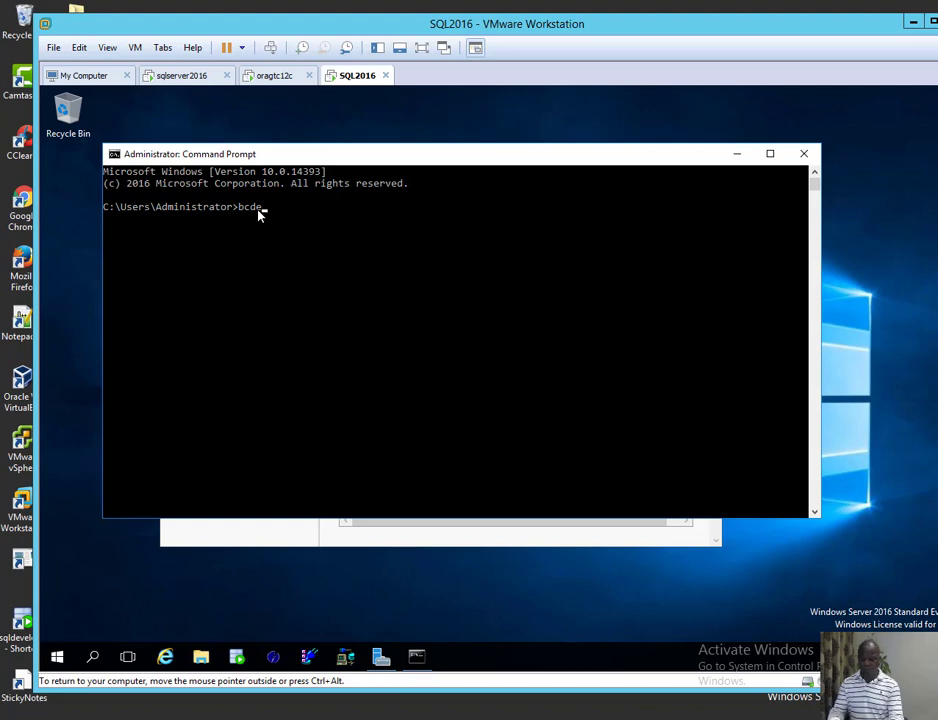
Run bcdedit -set testsigning off to disable test signing.
text(di)
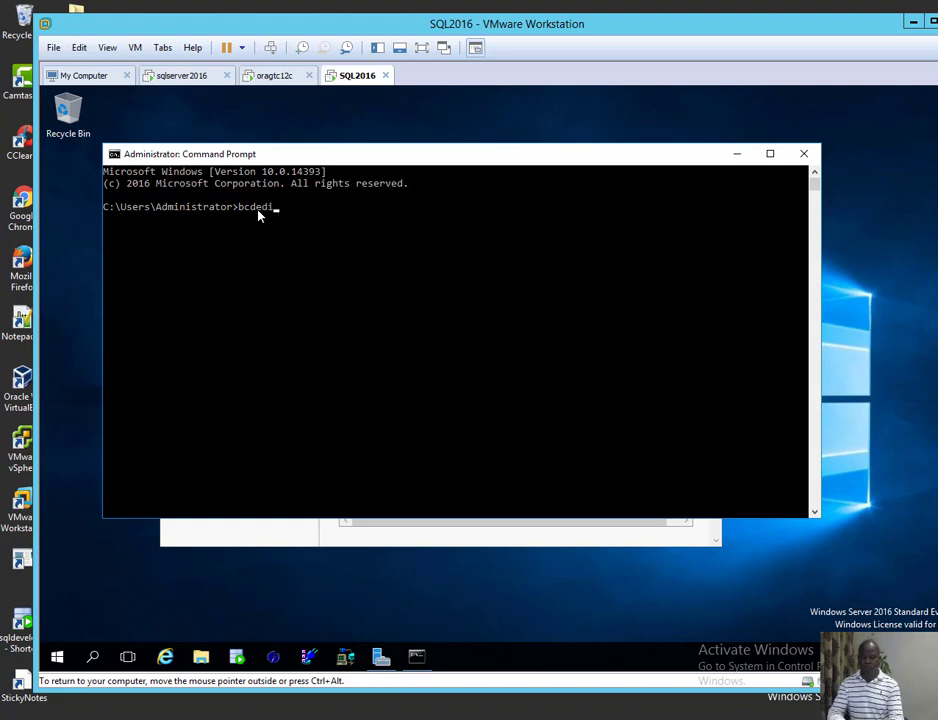
text(t -)
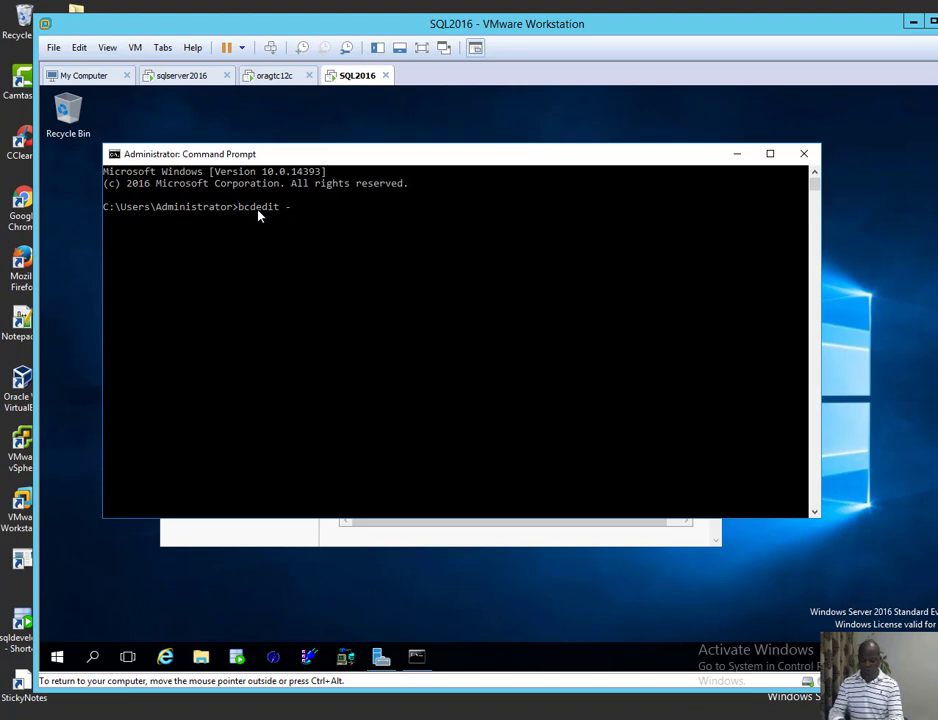
text(set)
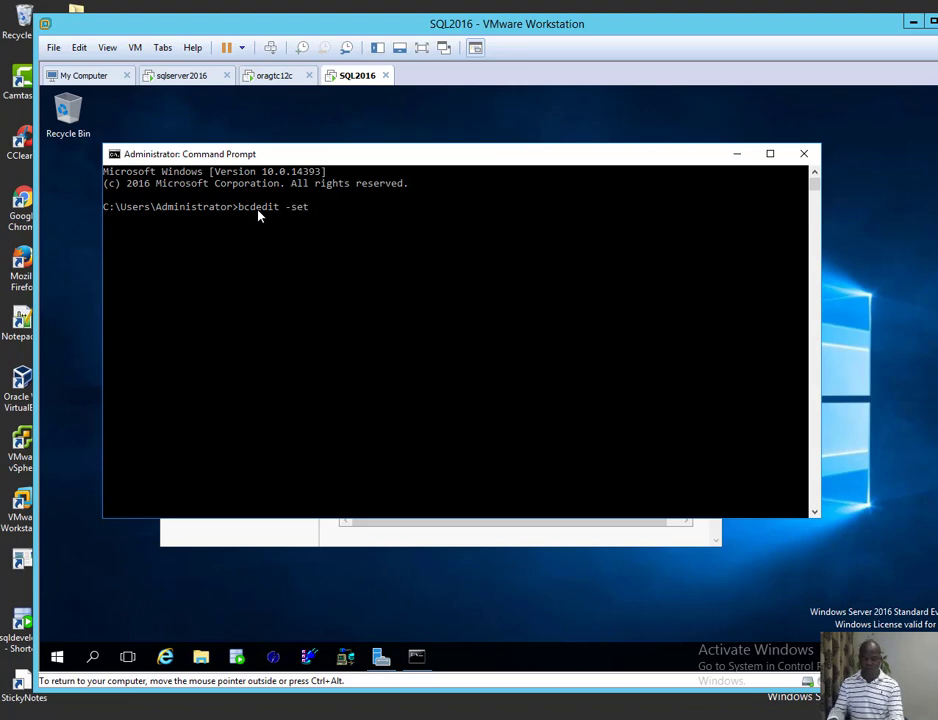
text( tests)
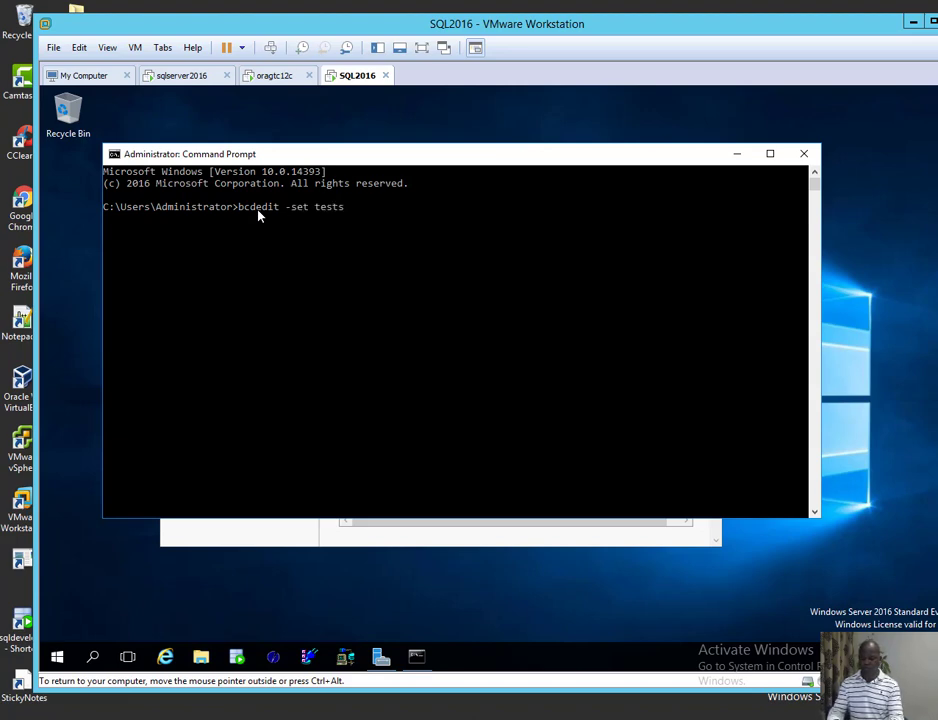
text(igning)
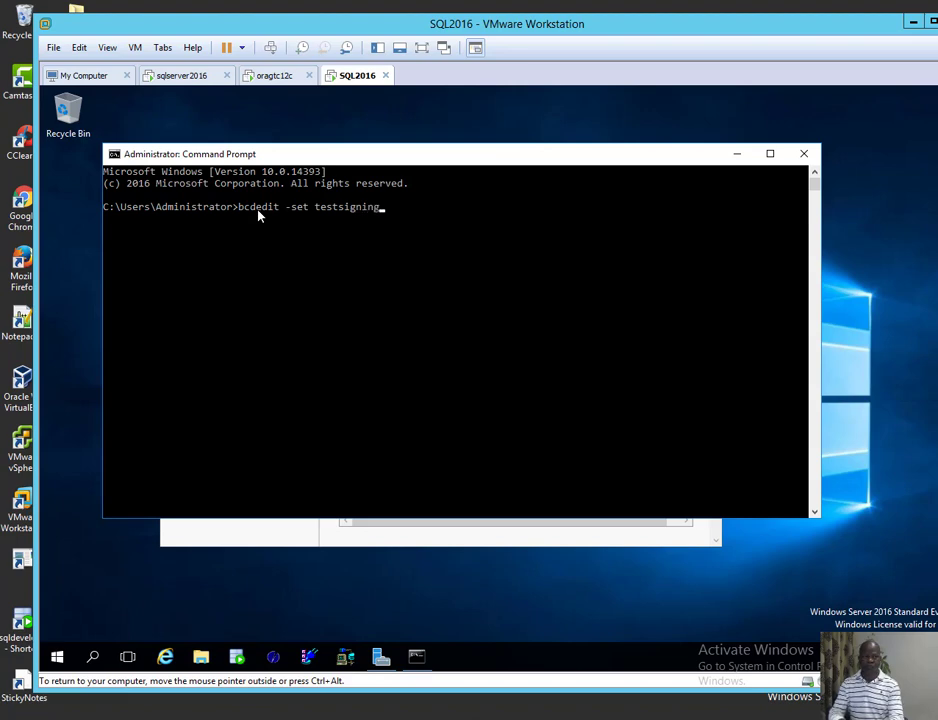
text( o)
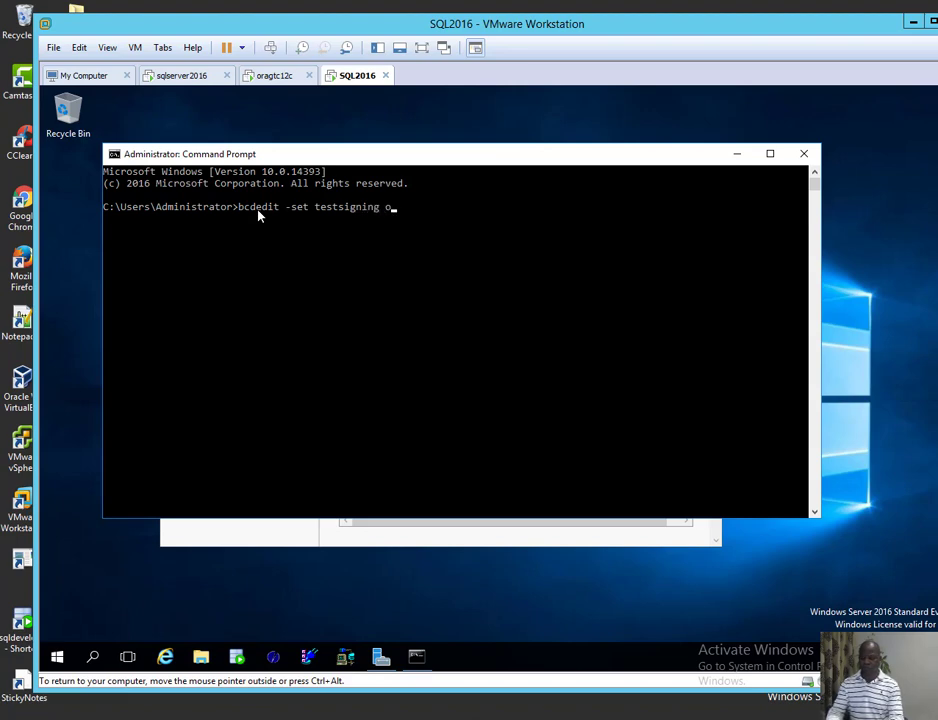
text(ff)
key(Return)
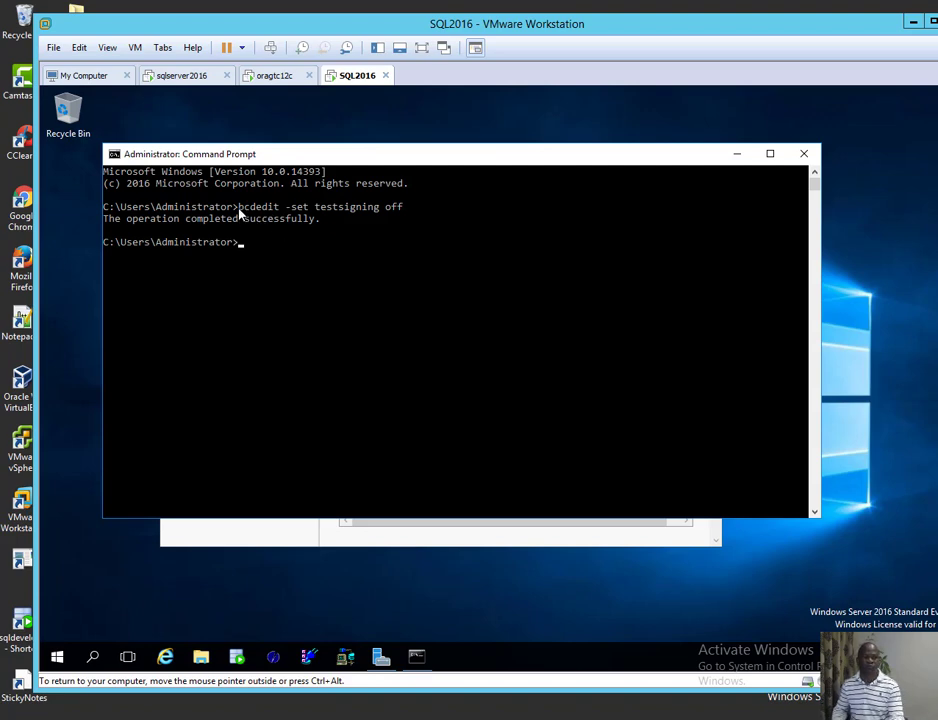
Run bcdedit and verify the Windows Boot Loader testsigning entry reads No.
drag(238, 206, 272, 209)
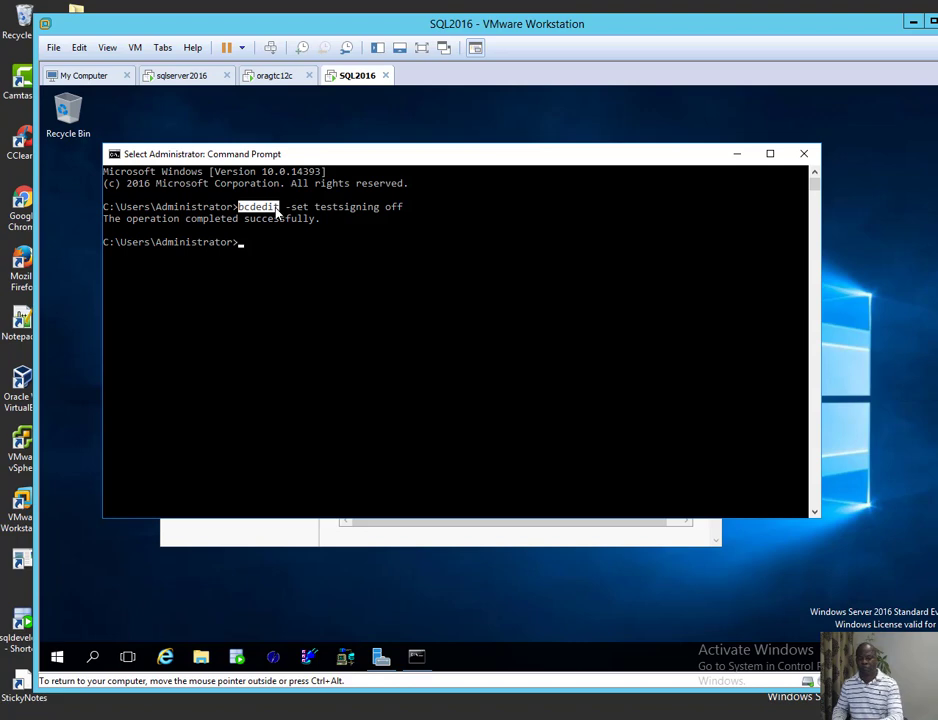
key(ctrl+c)
key(ctrl+v)
key(Return)
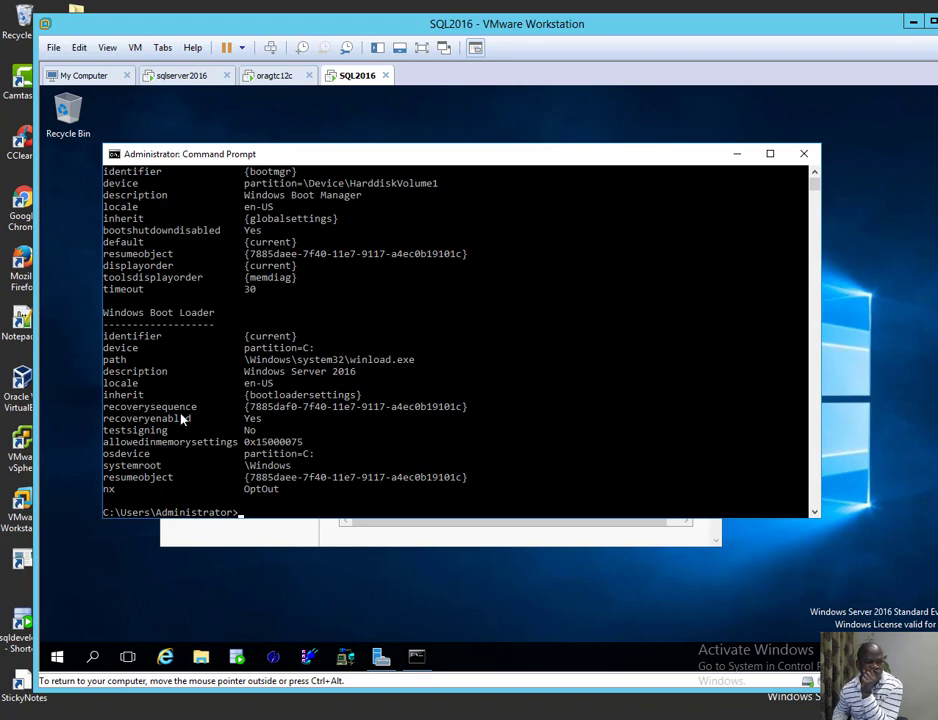
scroll(182, 416, up, 3)
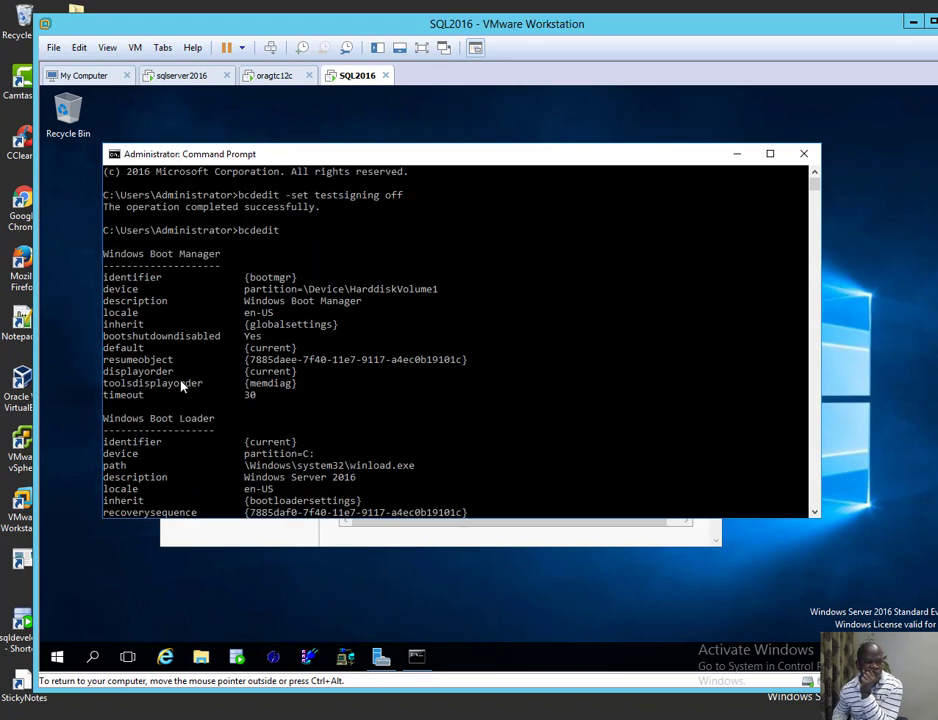
scroll(182, 387, down, 1)
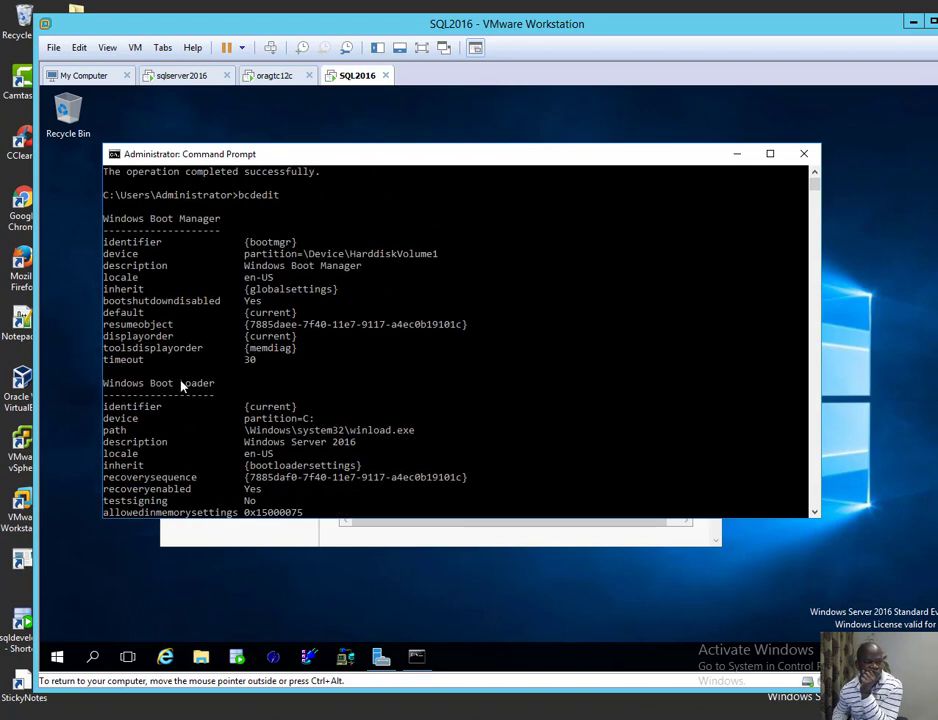
scroll(182, 387, down, 2)
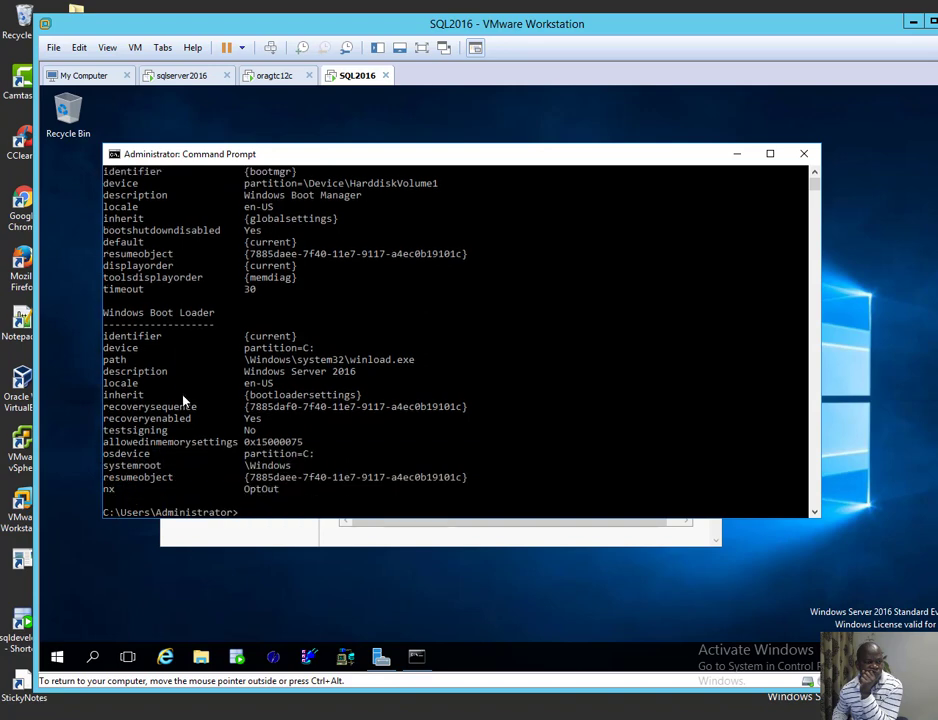
drag(104, 430, 300, 437)
click(420, 441)
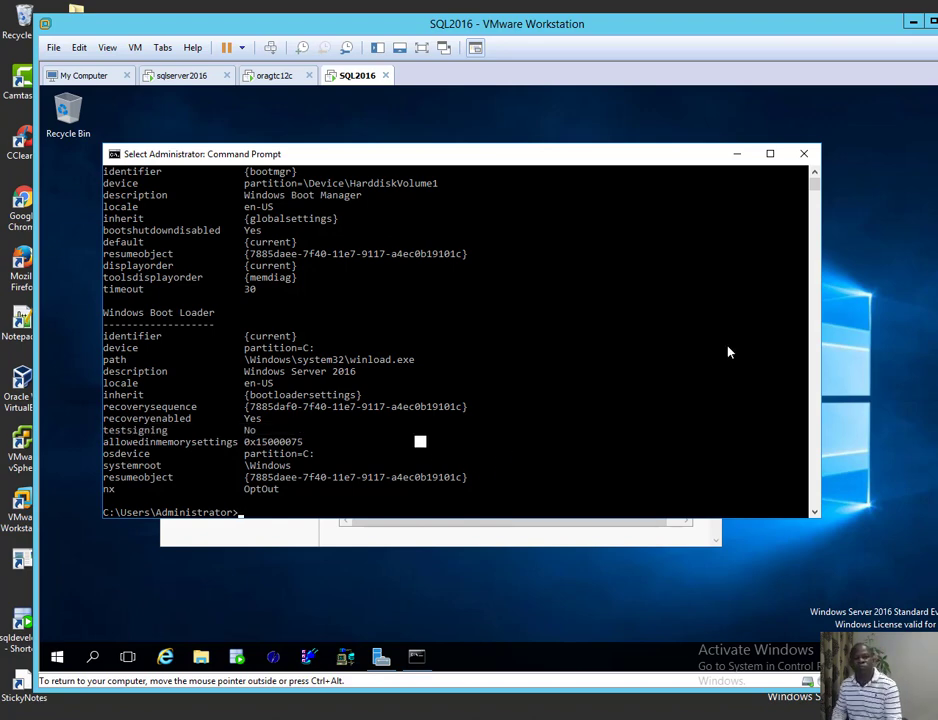
Minimize the Command Prompt and Server Manager windows to show the desktop.
click(737, 154)
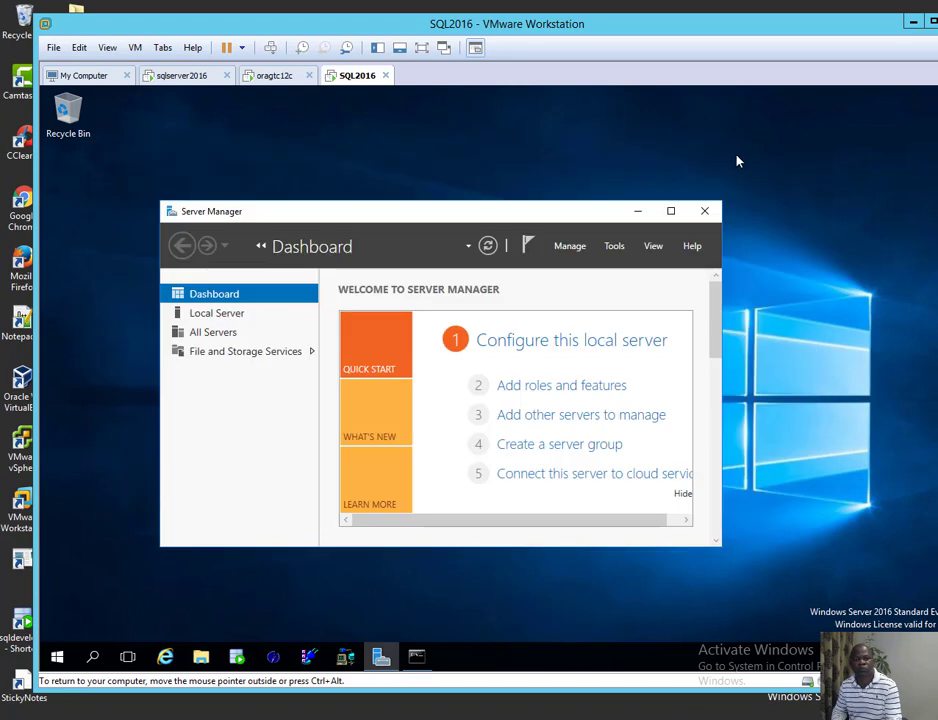
click(639, 212)
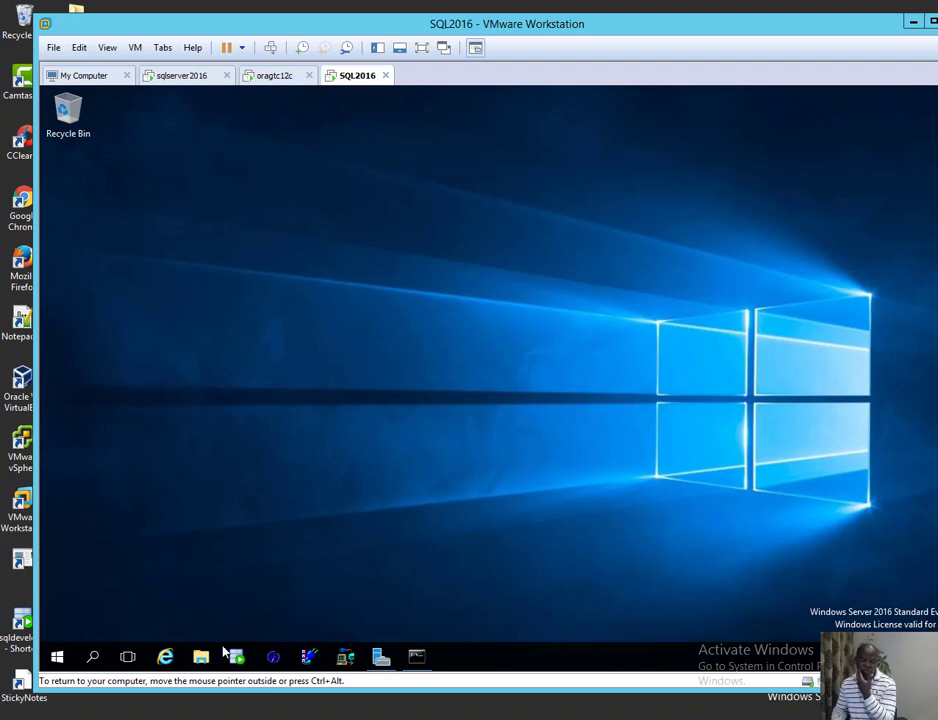
Open the Start menu's app list and expand the Microsoft SQL Server 2016 group.
right_click(58, 662)
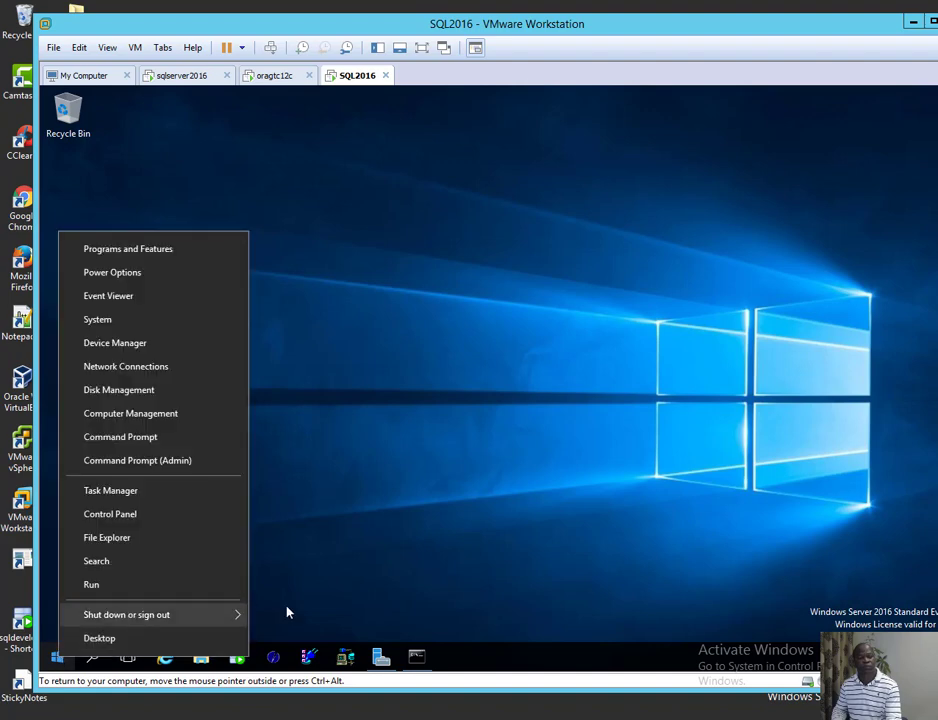
click(287, 611)
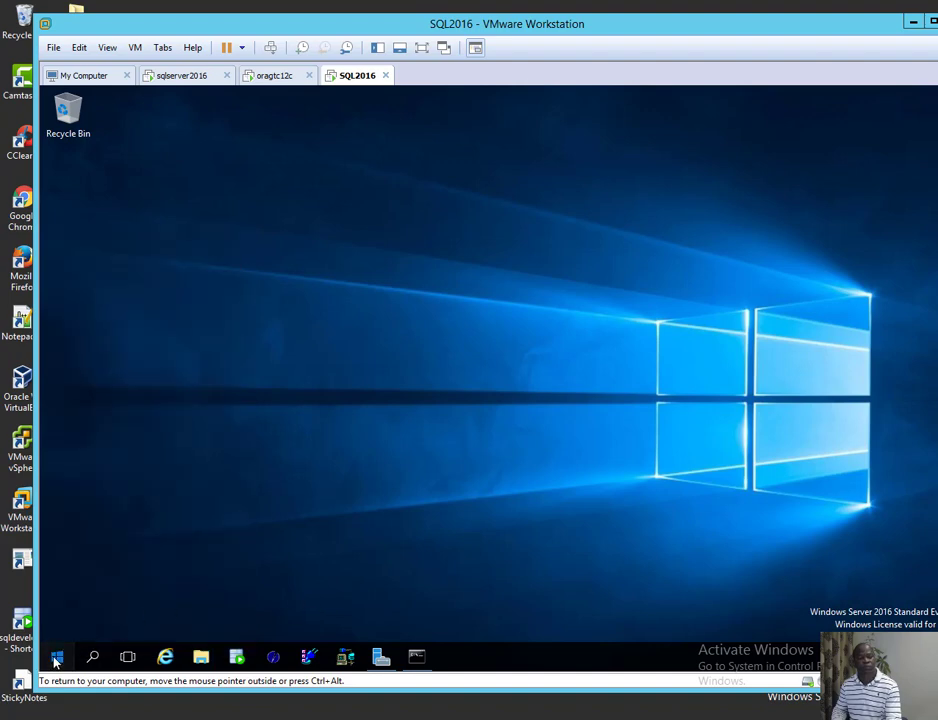
click(58, 656)
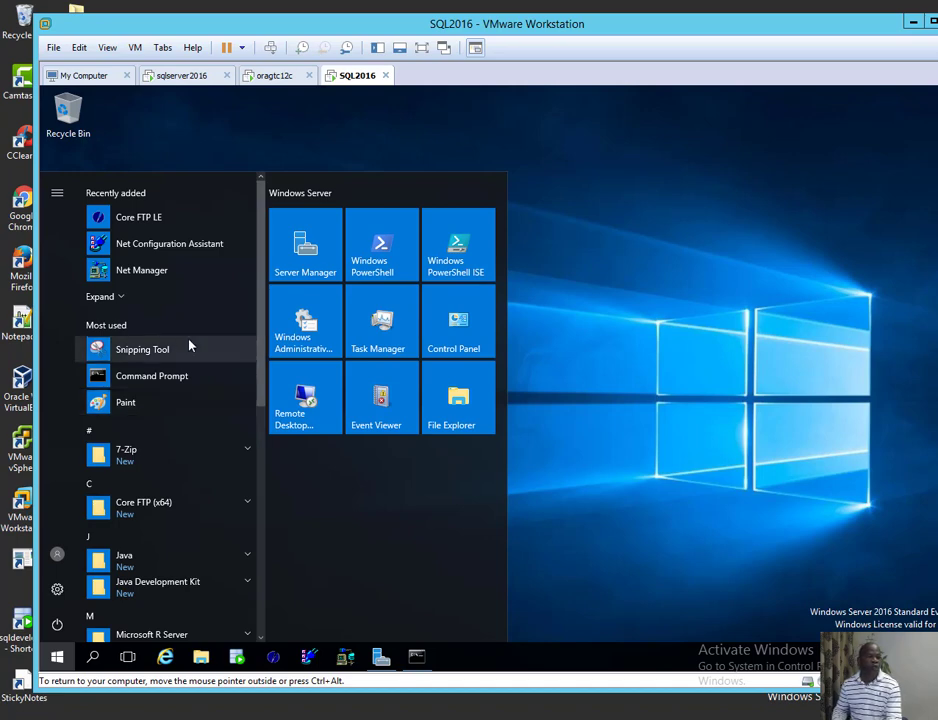
scroll(180, 378, down, 4)
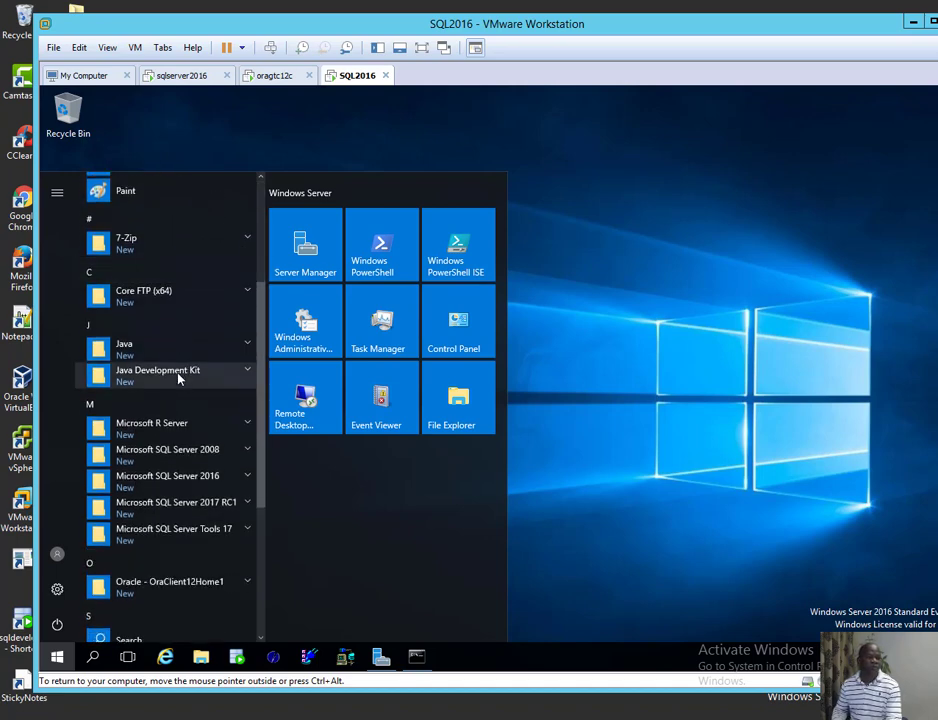
scroll(200, 415, down, 1)
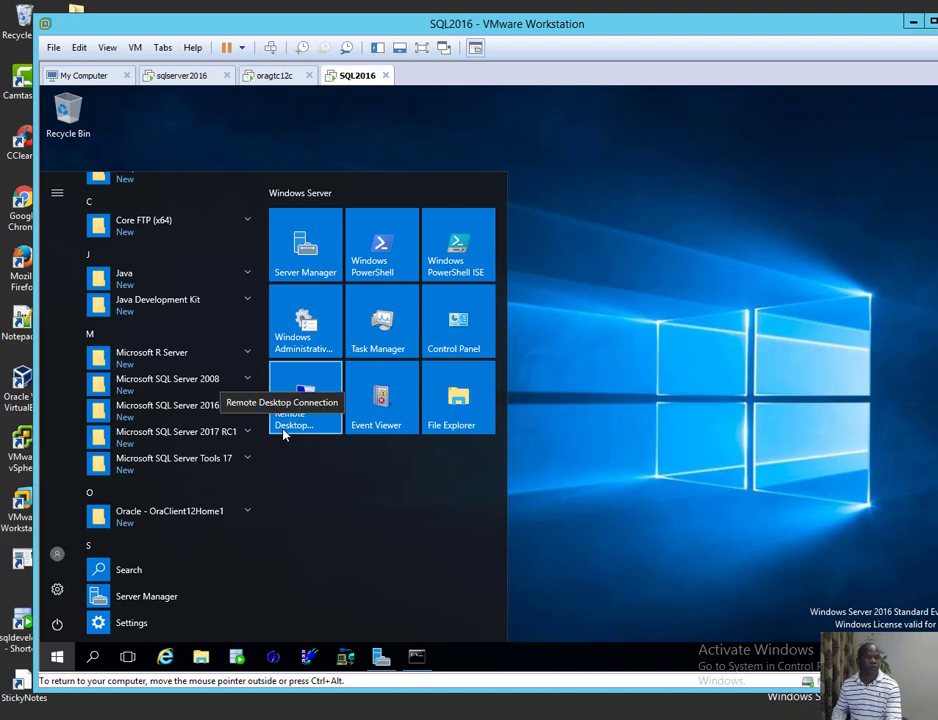
scroll(237, 424, down, 3)
scroll(237, 424, down, 1)
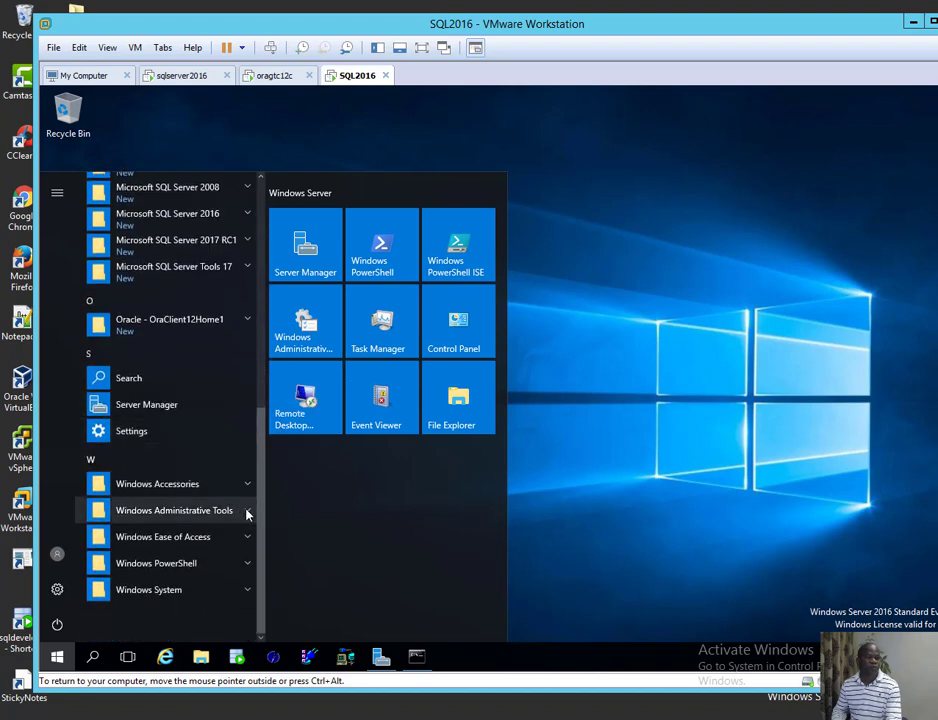
scroll(237, 503, up, 3)
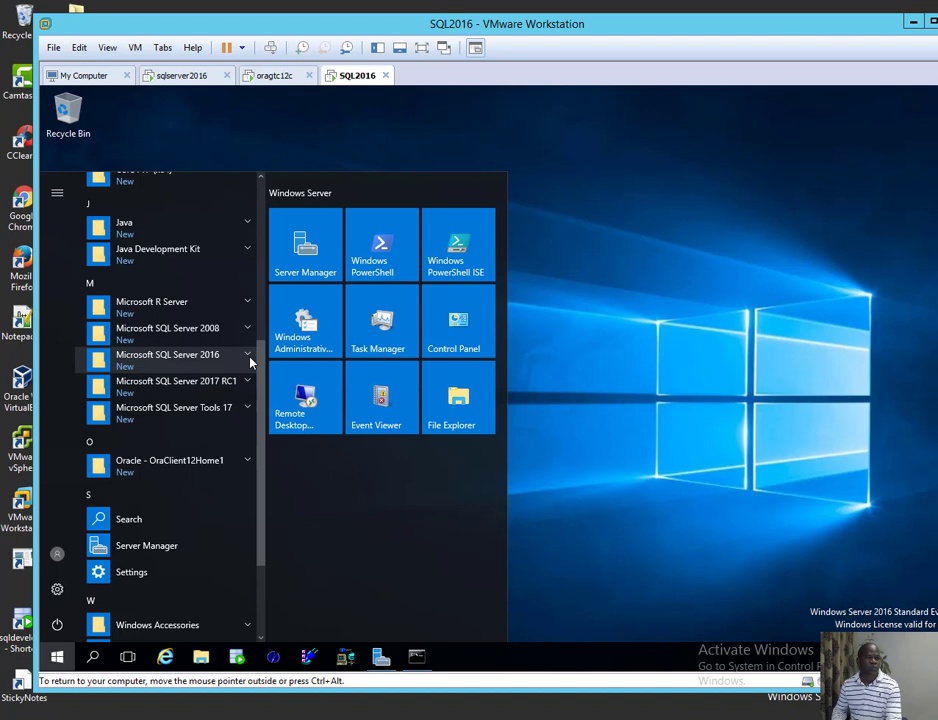
click(200, 356)
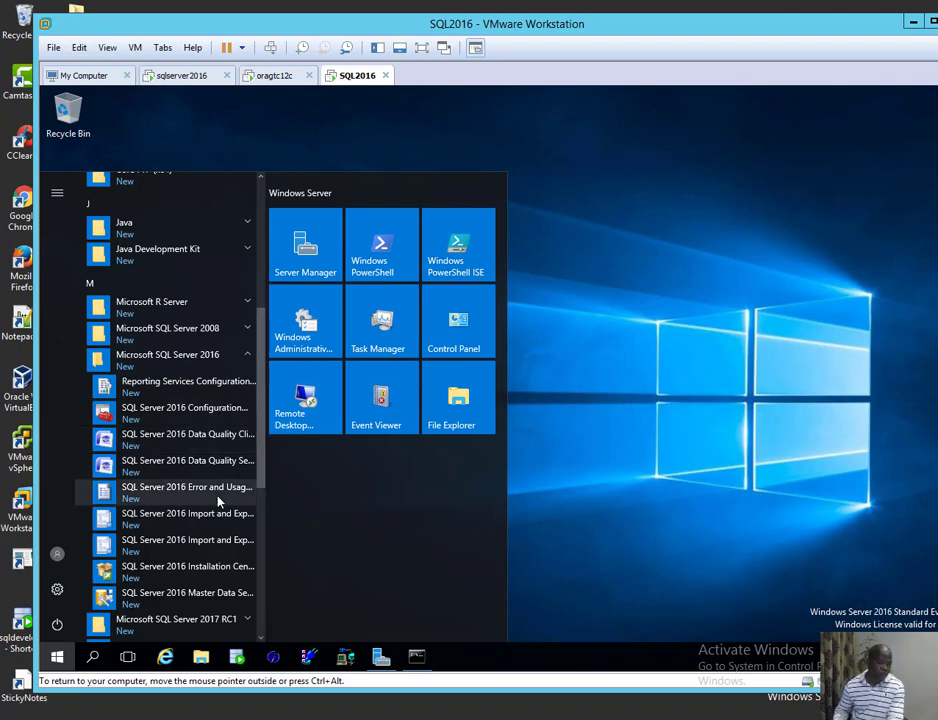
Pin SQL Server Management Studio from Microsoft SQL Server Tools 17 to the taskbar, then close Start.
scroll(225, 433, down, 4)
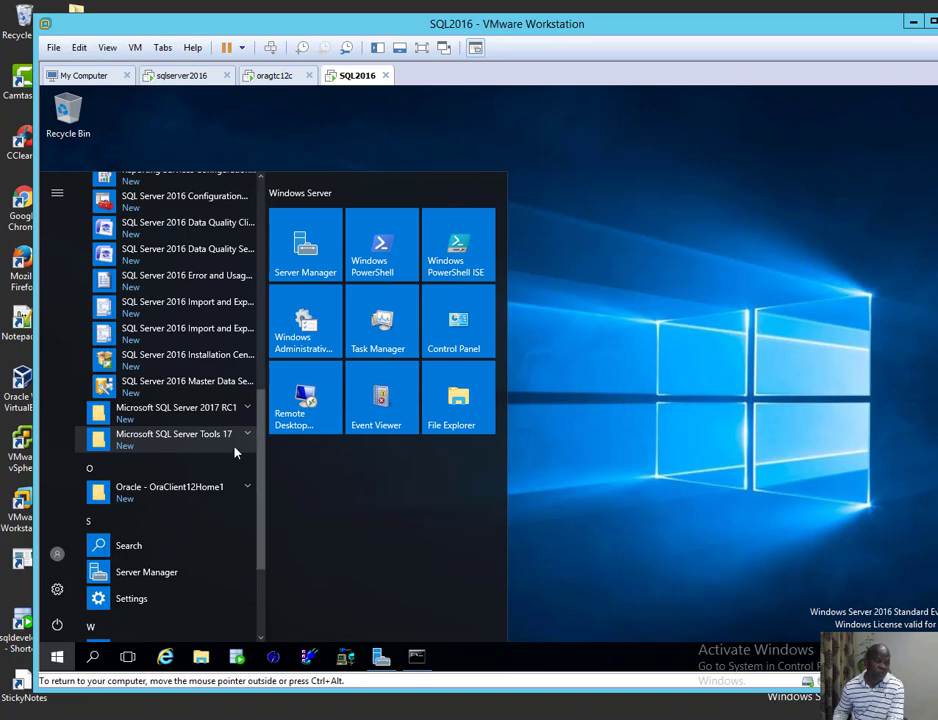
click(249, 441)
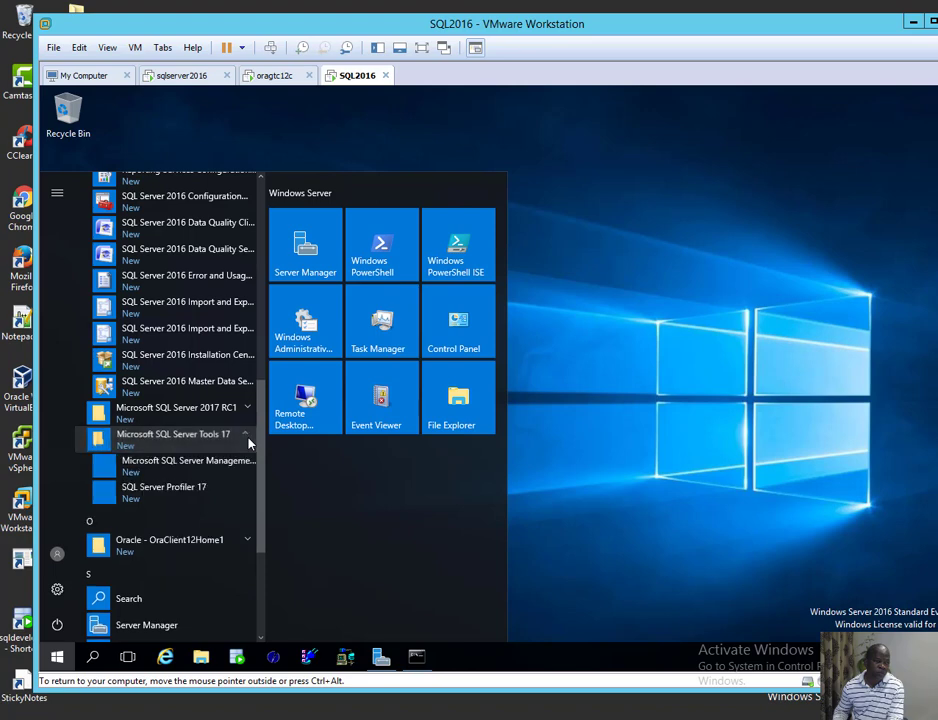
click(197, 468)
right_click(197, 468)
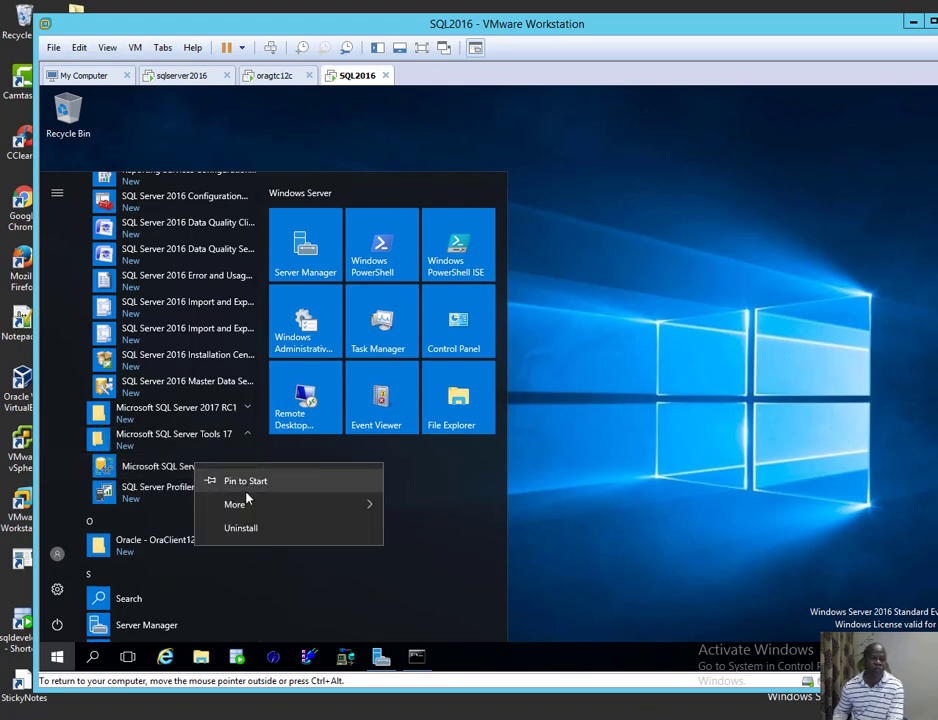
mouse_move(271, 507)
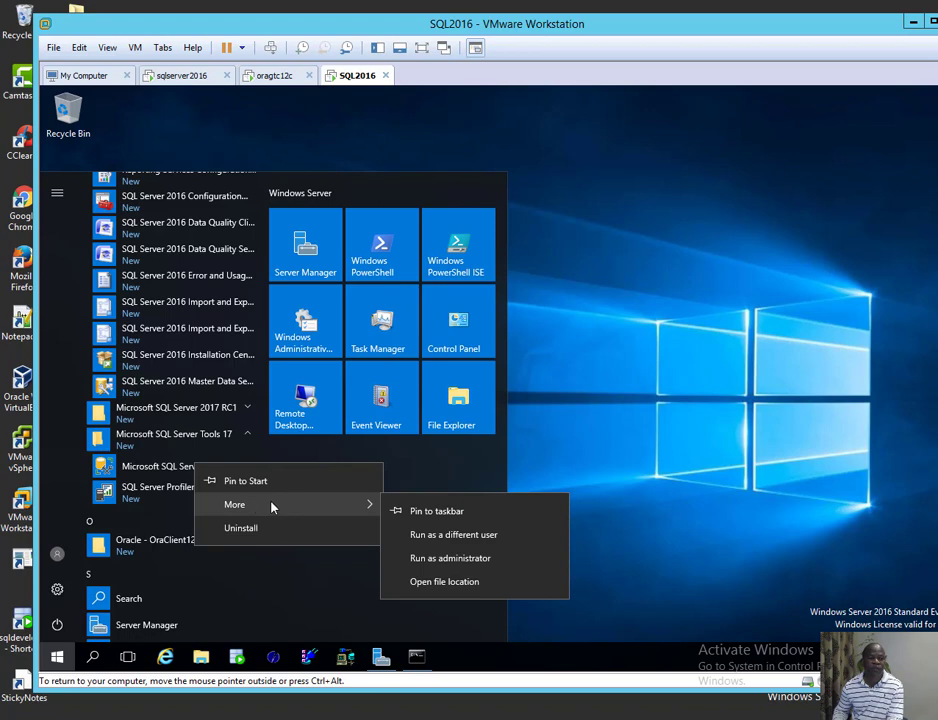
click(445, 512)
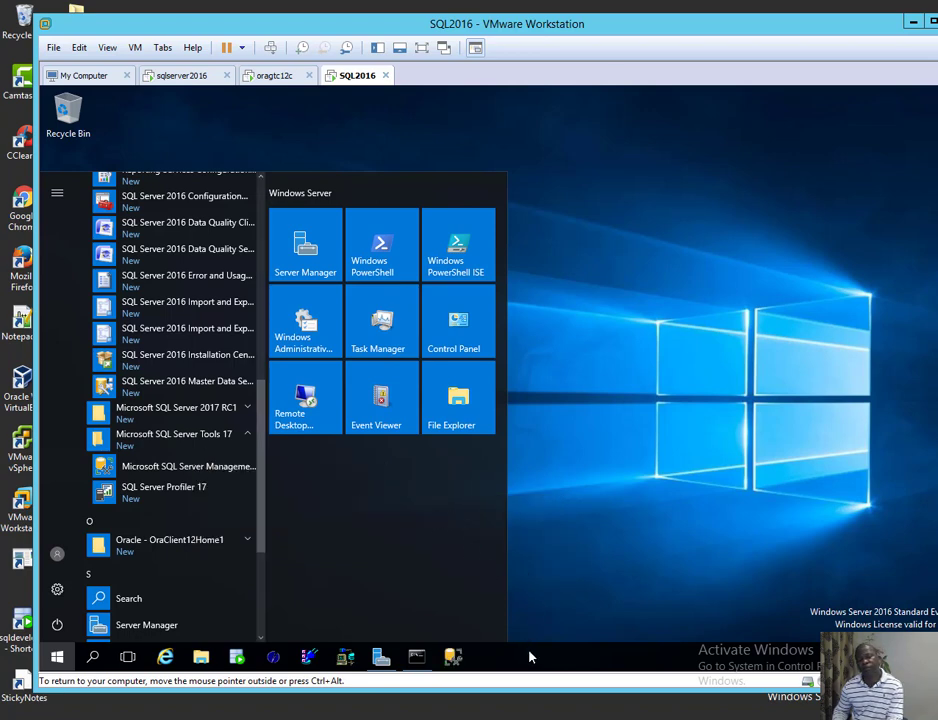
click(580, 182)
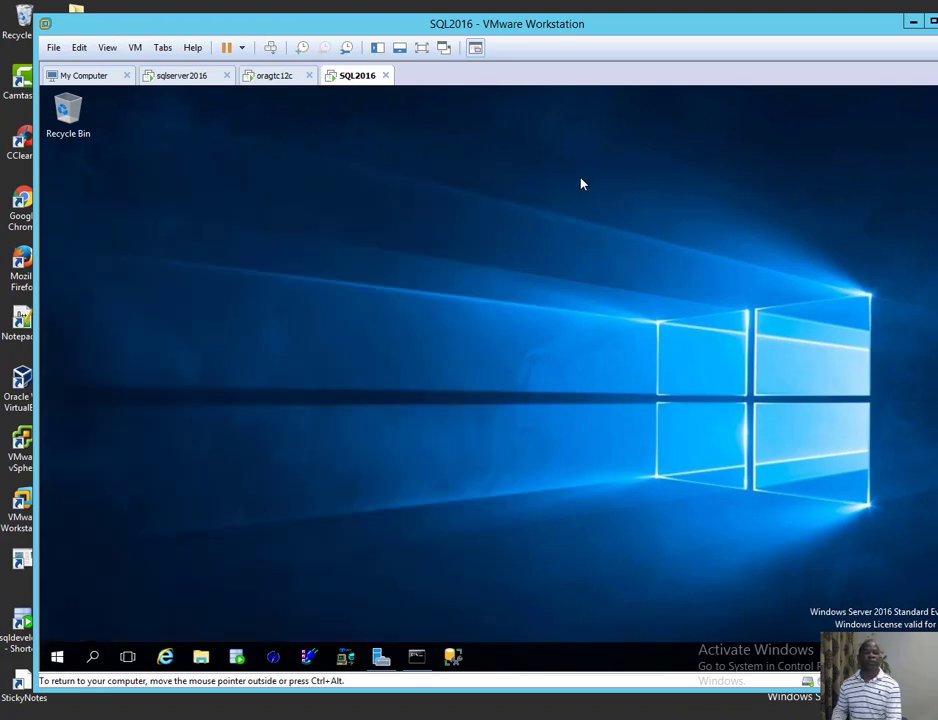
Launch SQL Server Management Studio from its new taskbar icon and wait while it loads.
click(453, 656)
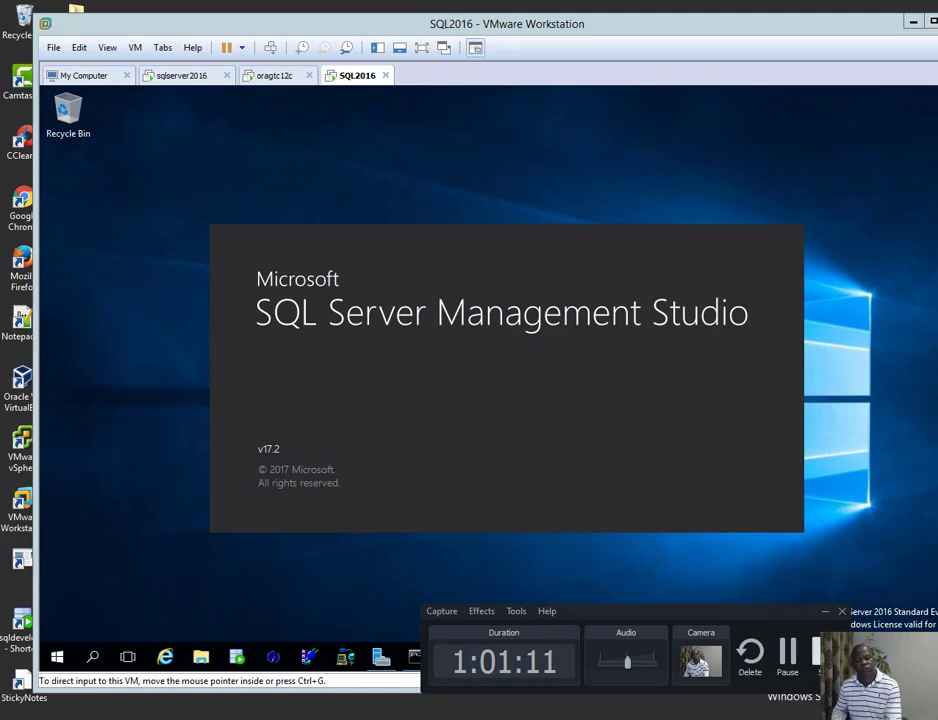
click(826, 612)
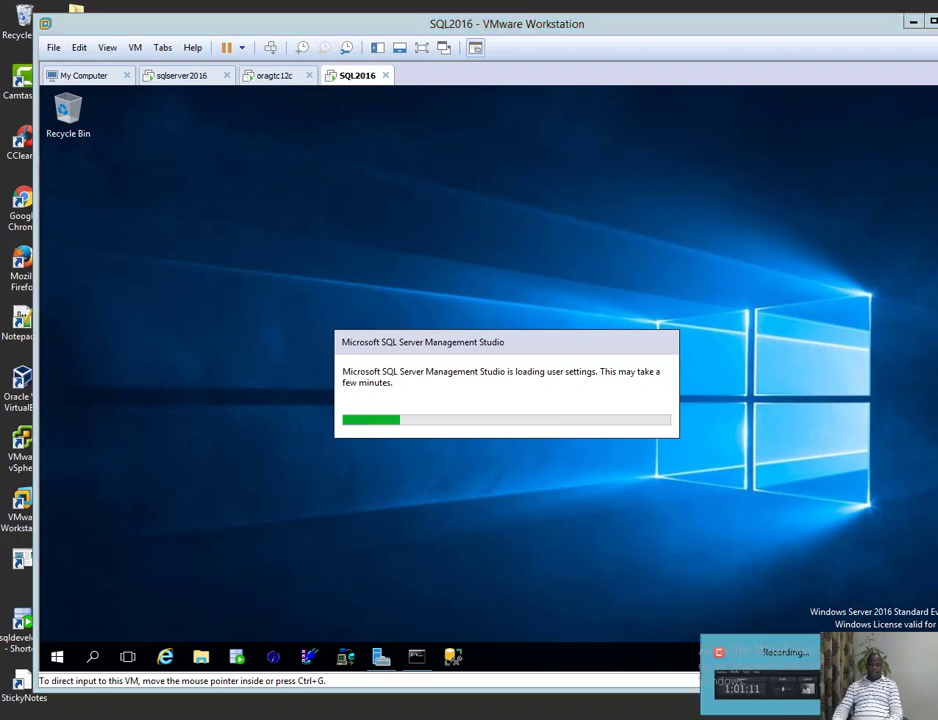
click(771, 714)
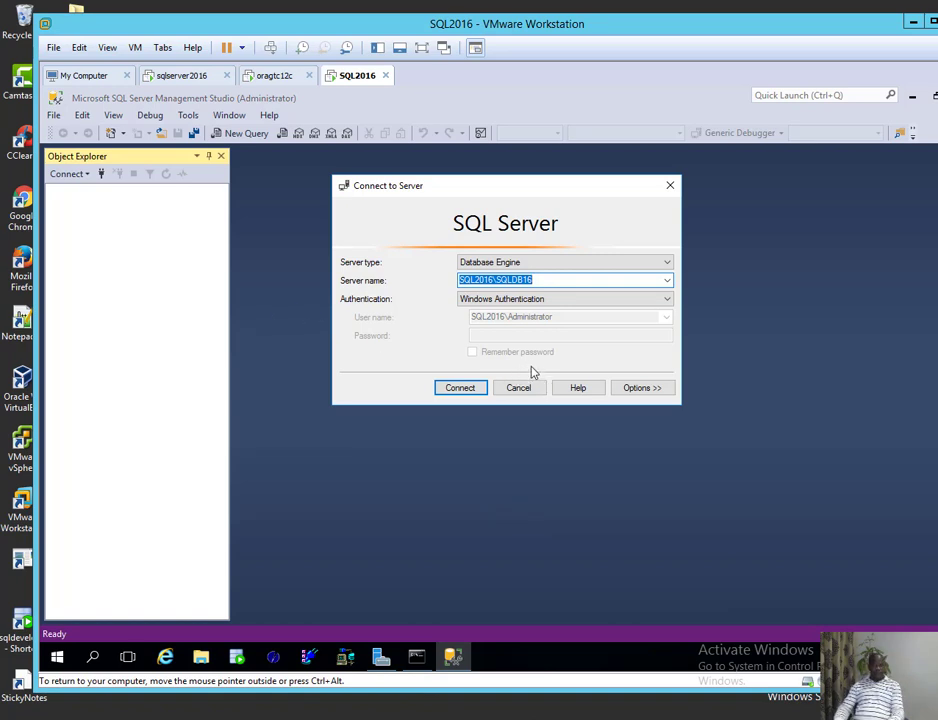
Connect to SQL2016\SQLDB16 using Windows Authentication.
click(462, 388)
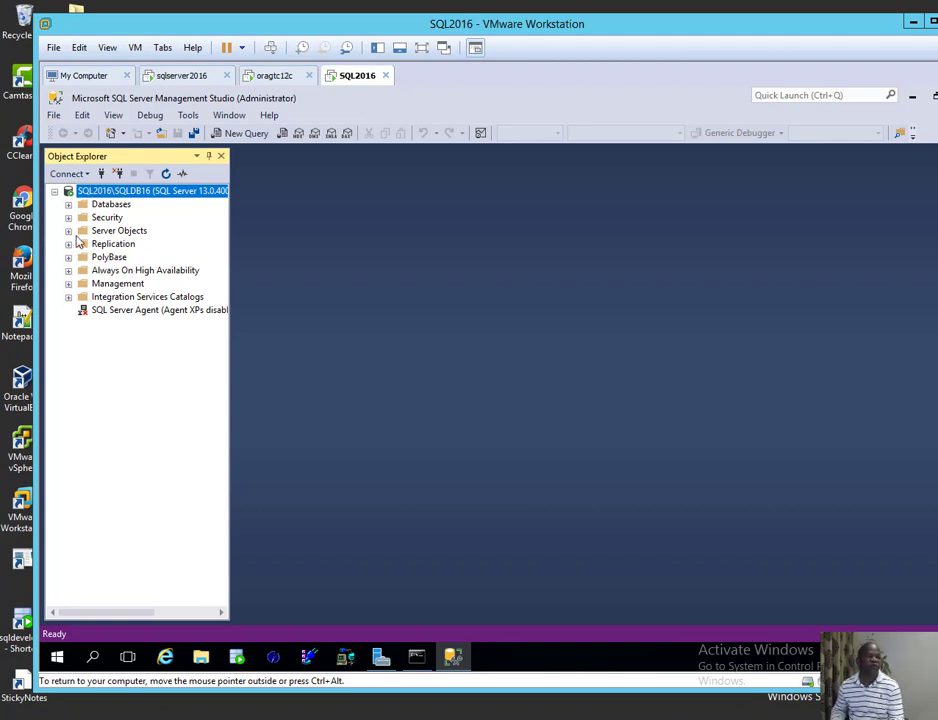
Start the SQL Server Agent service, confirm with Yes, and refresh Object Explorer.
click(124, 312)
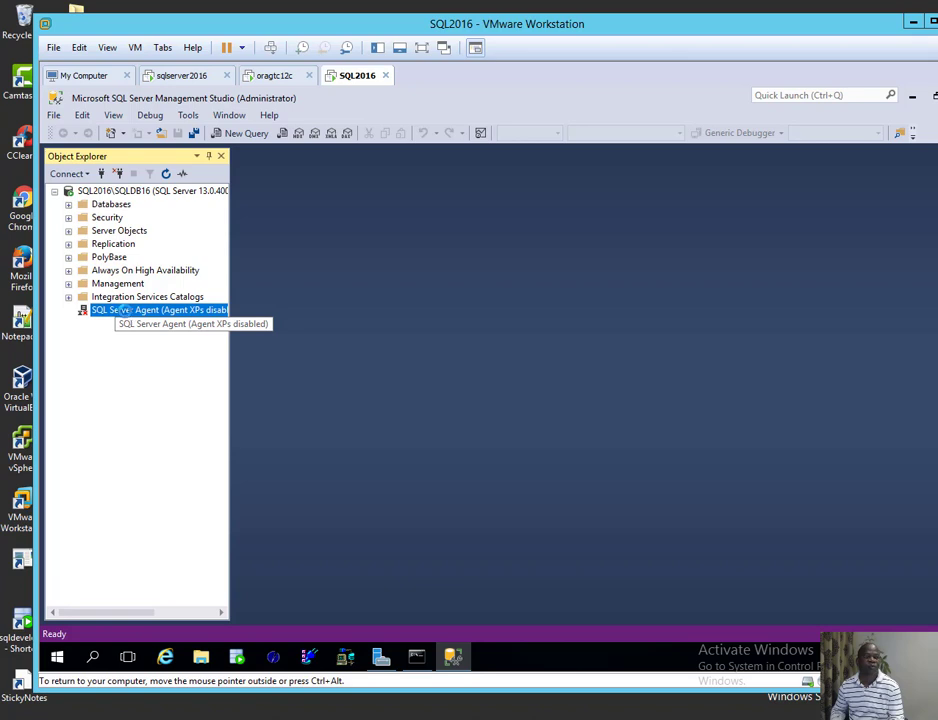
right_click(126, 314)
click(186, 364)
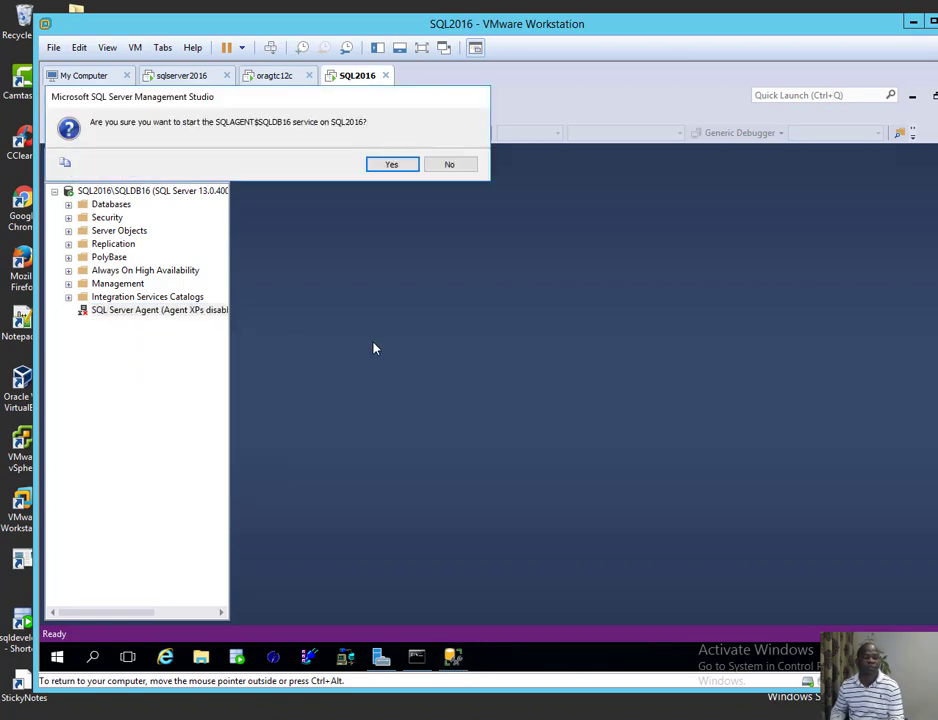
click(390, 165)
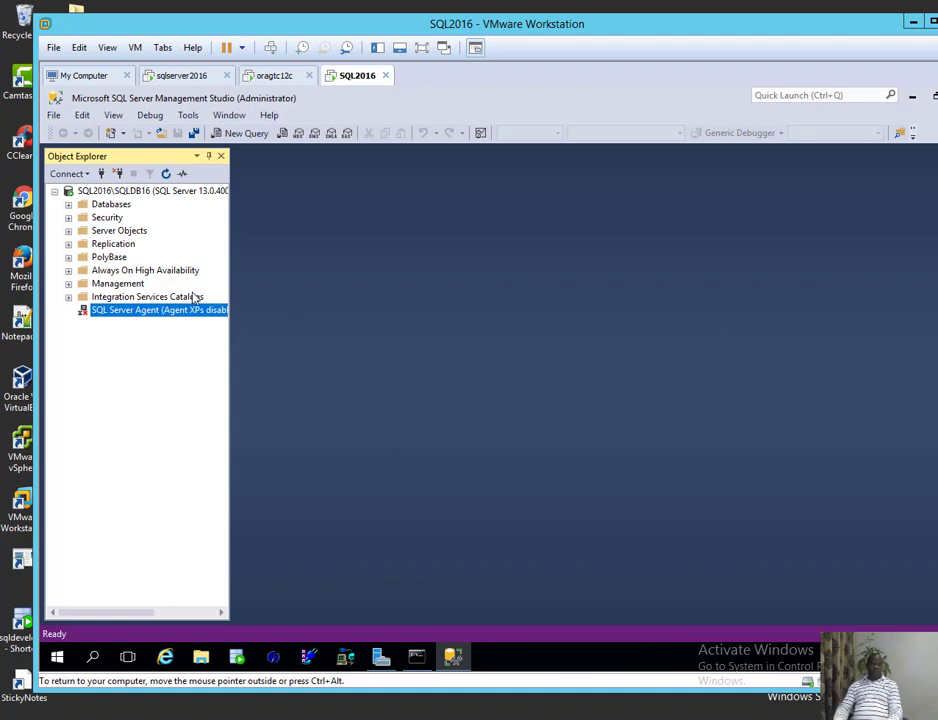
click(166, 175)
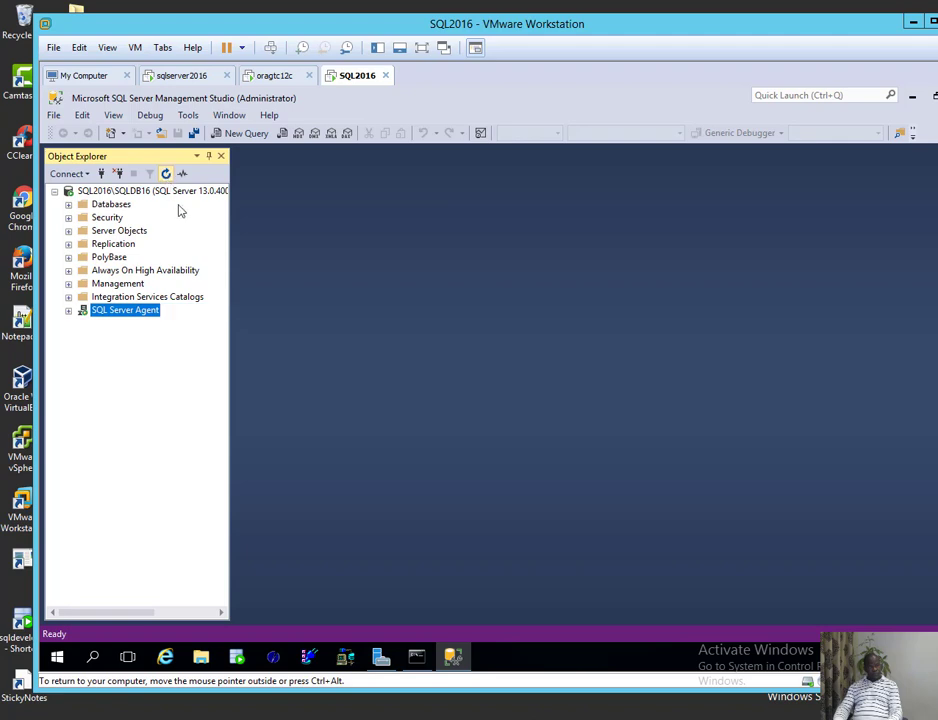
Expand Databases to list DWConfiguration, DWDiagnostics, DWQueue and ReportServer databases, then open File Explorer.
click(110, 204)
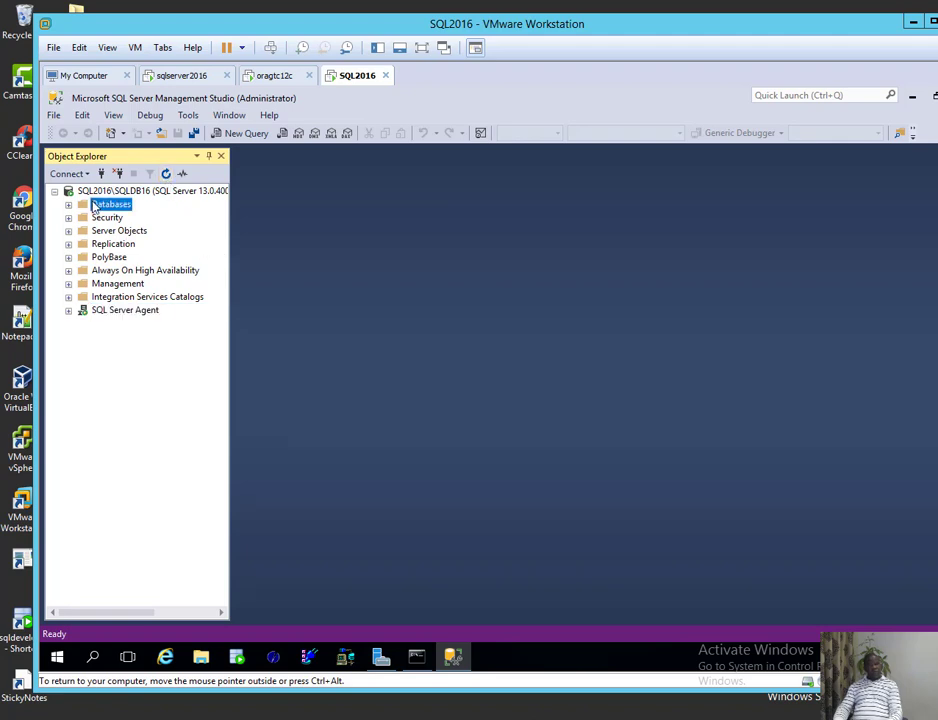
click(68, 204)
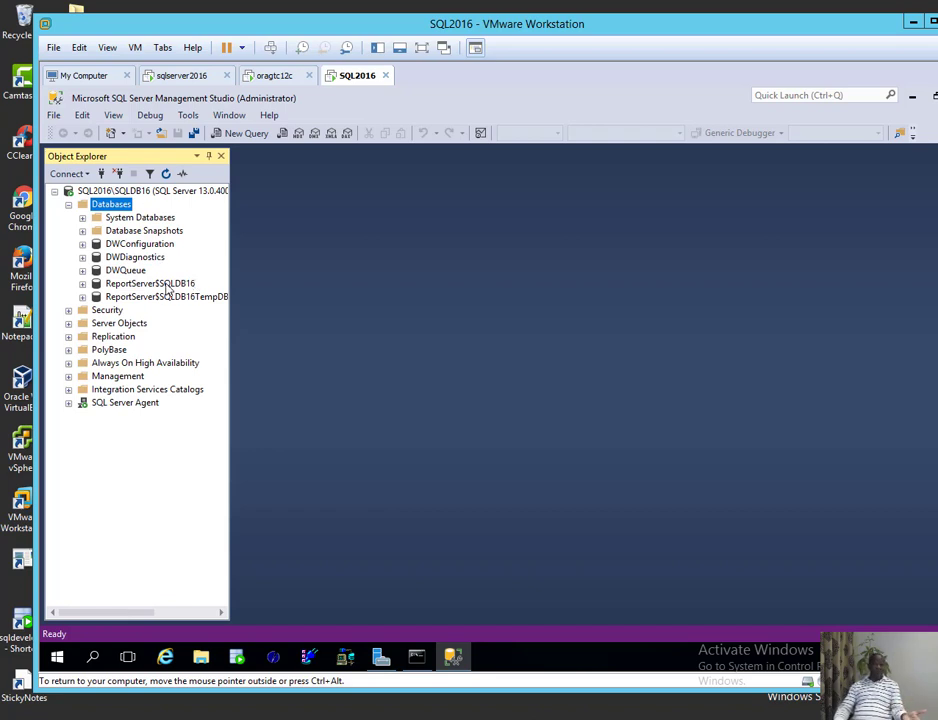
click(172, 285)
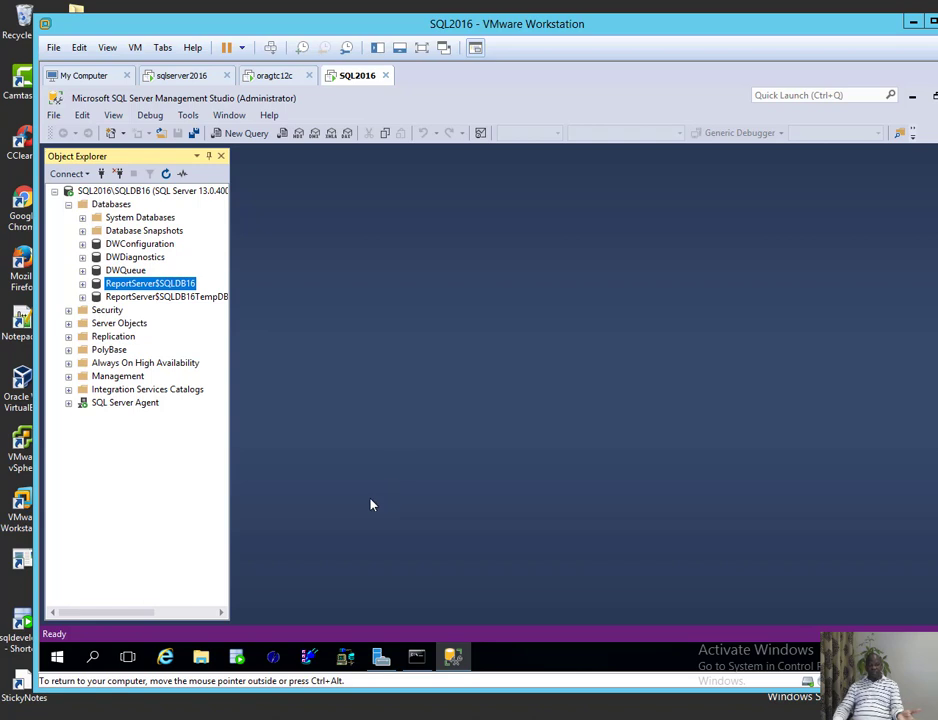
click(236, 656)
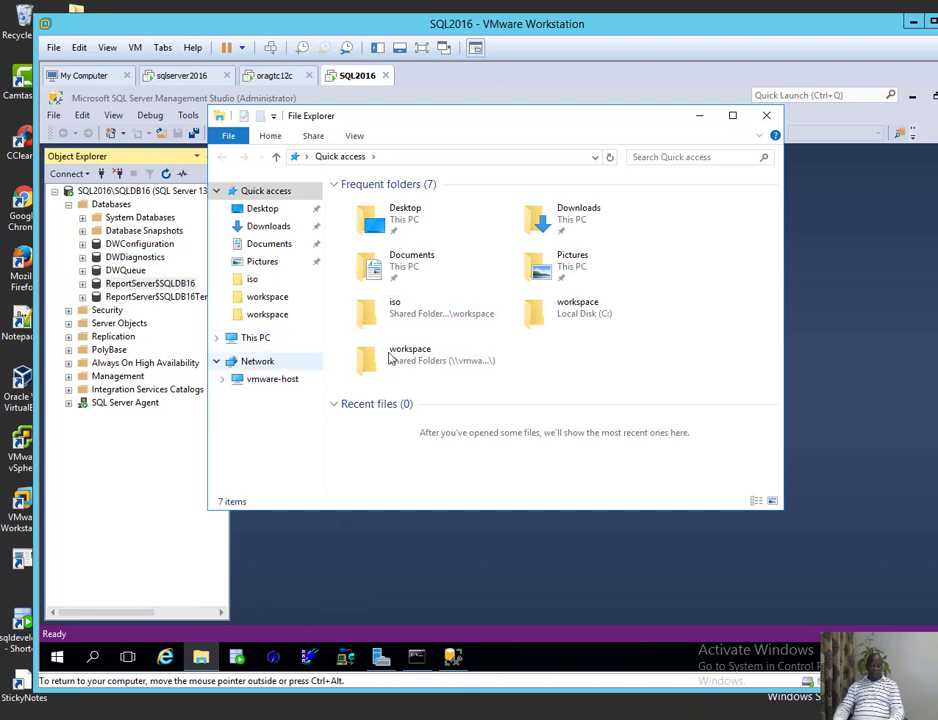
Browse to C:\workspace\sqlserver2016\backup, select GTQAGTC.bak, and move the window beside Object Explorer.
double_click(425, 358)
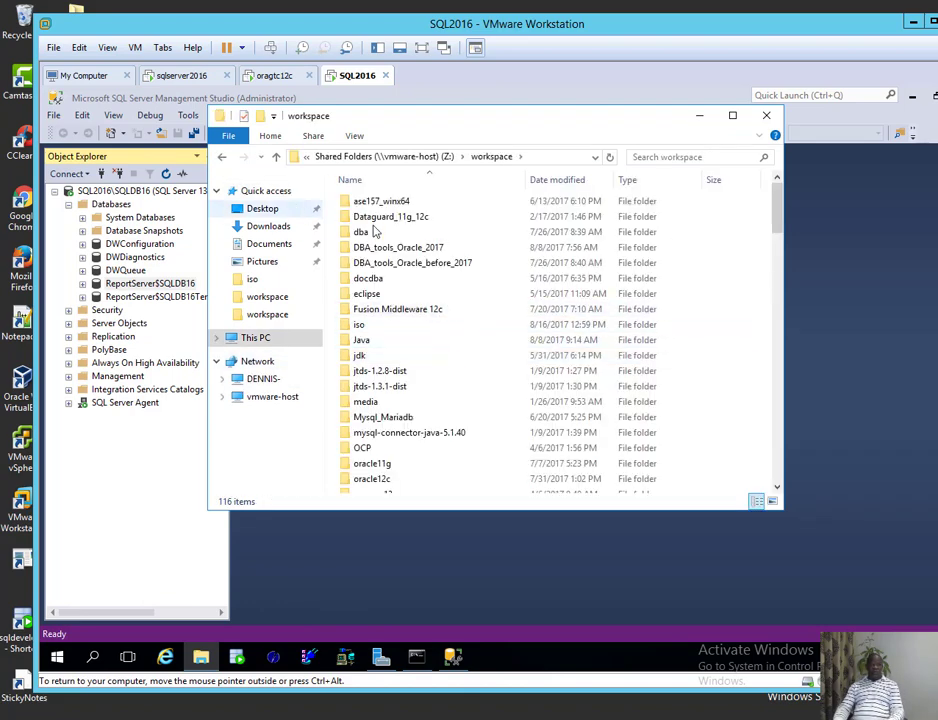
click(275, 157)
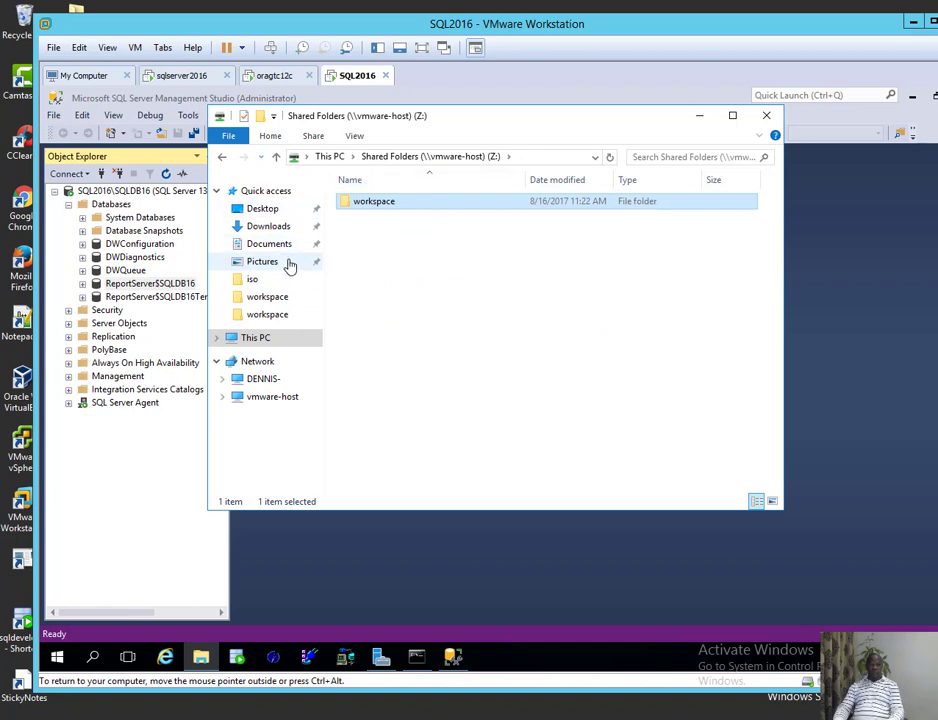
click(276, 156)
double_click(580, 365)
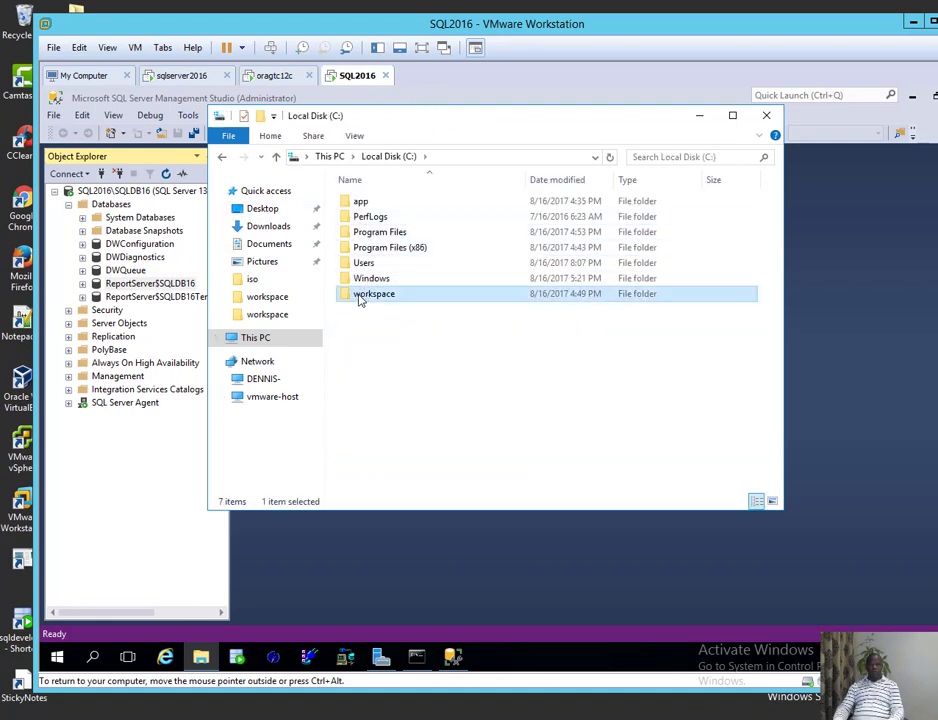
double_click(362, 296)
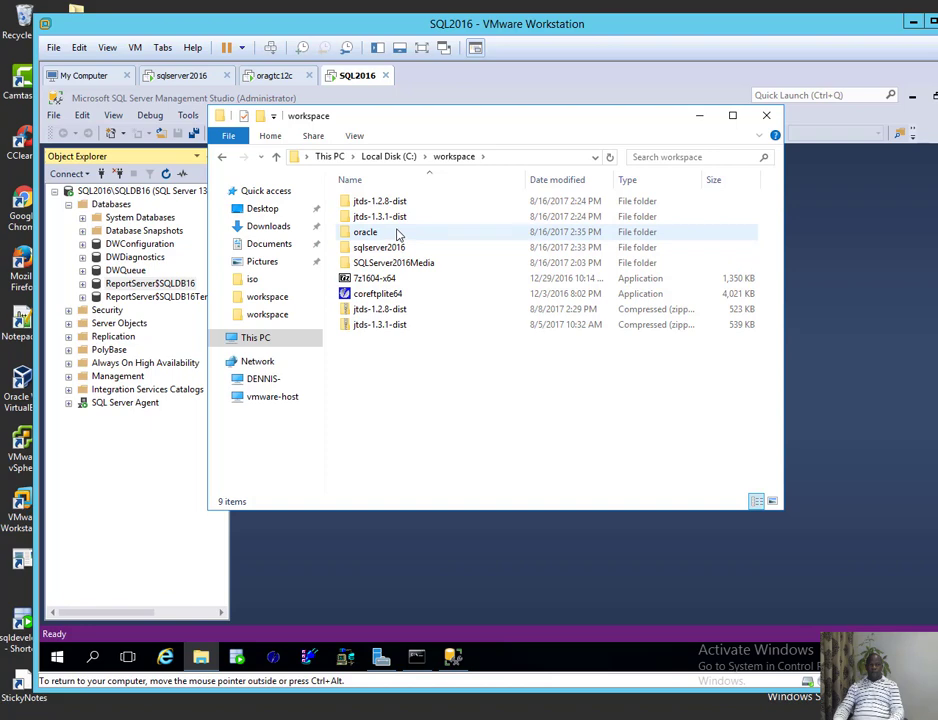
double_click(368, 247)
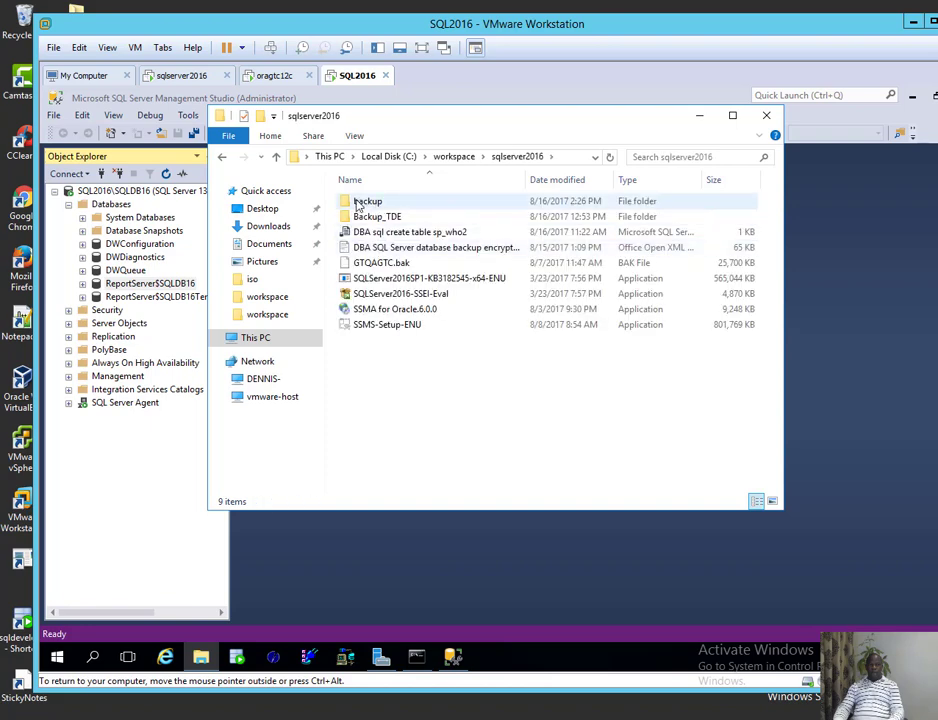
double_click(362, 202)
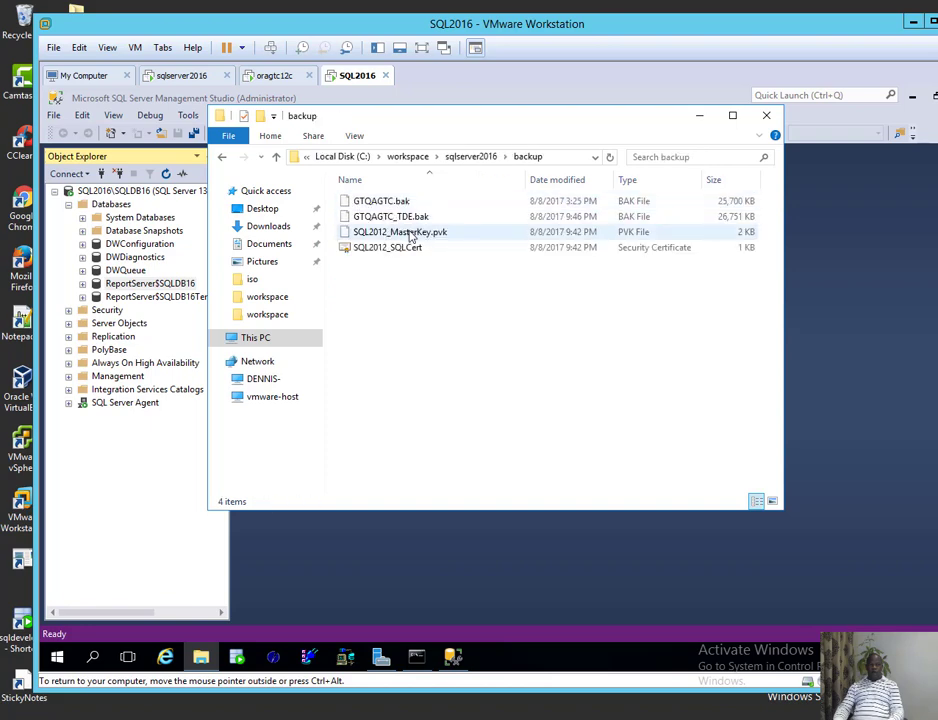
click(400, 204)
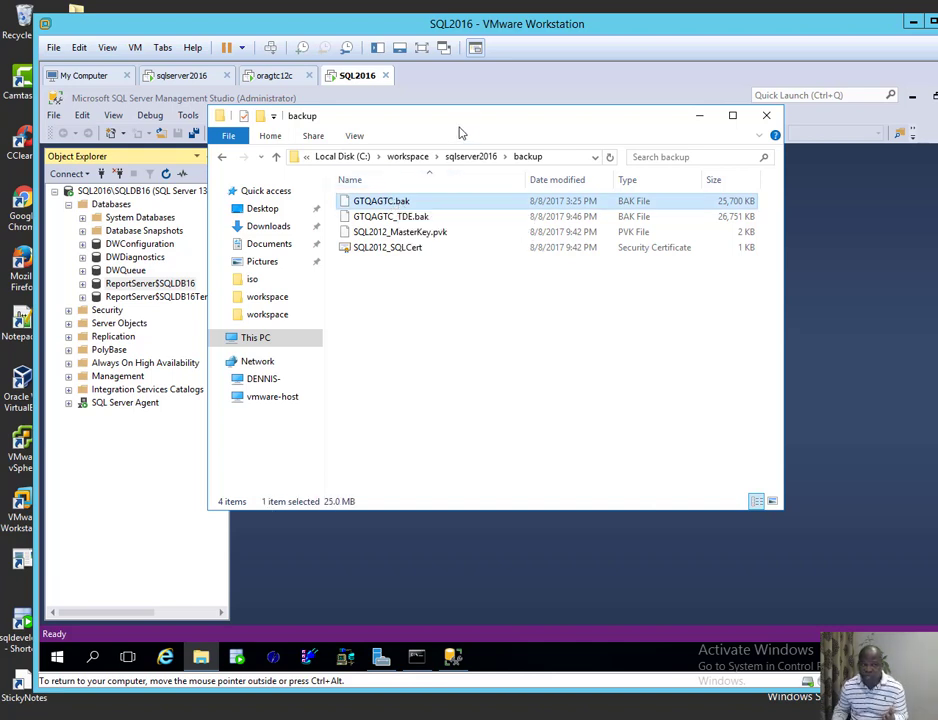
drag(460, 128, 577, 141)
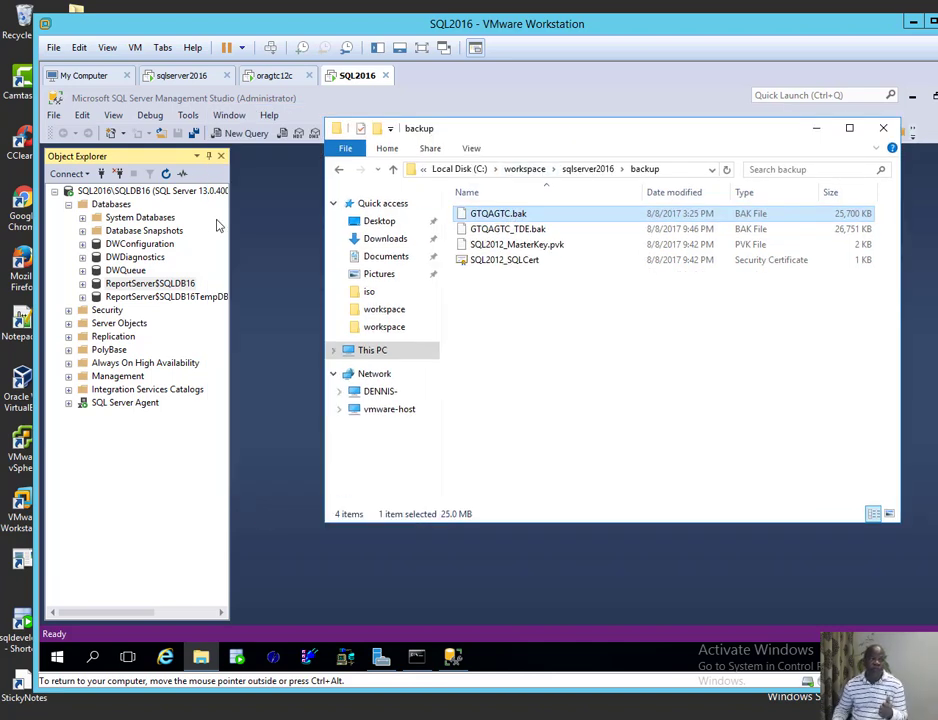
Start a database restore from the Databases folder with Device as the source, and list the backup devices.
click(112, 205)
right_click(113, 206)
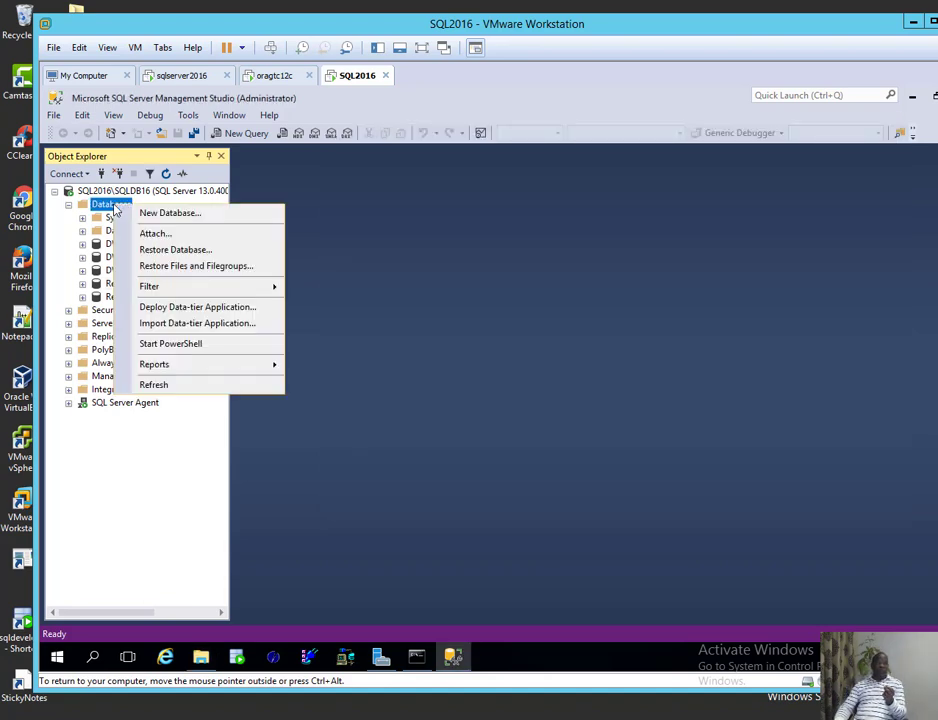
click(172, 250)
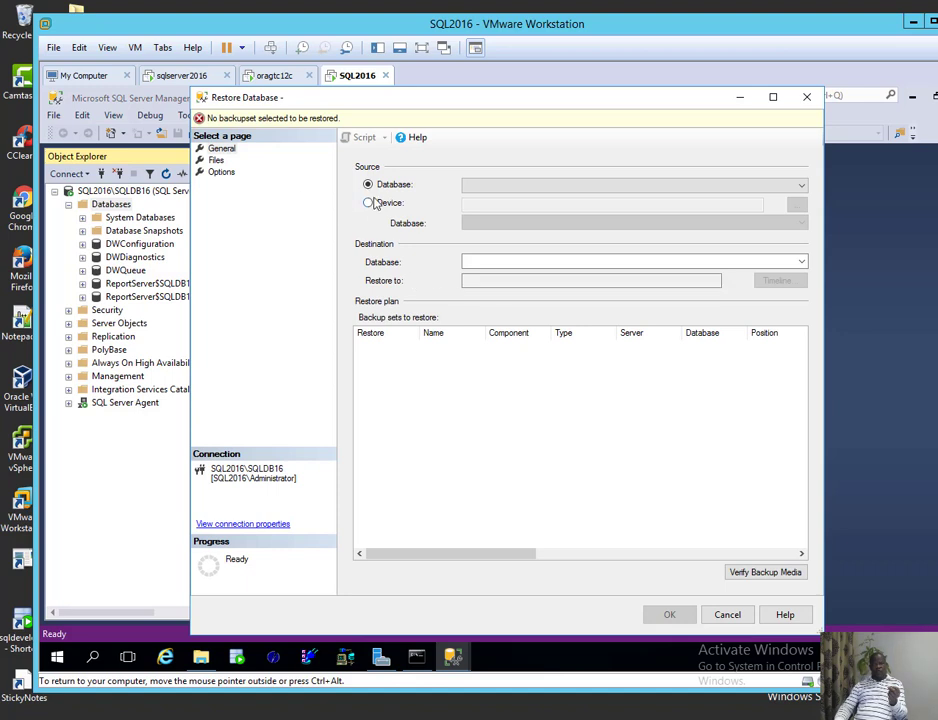
click(367, 204)
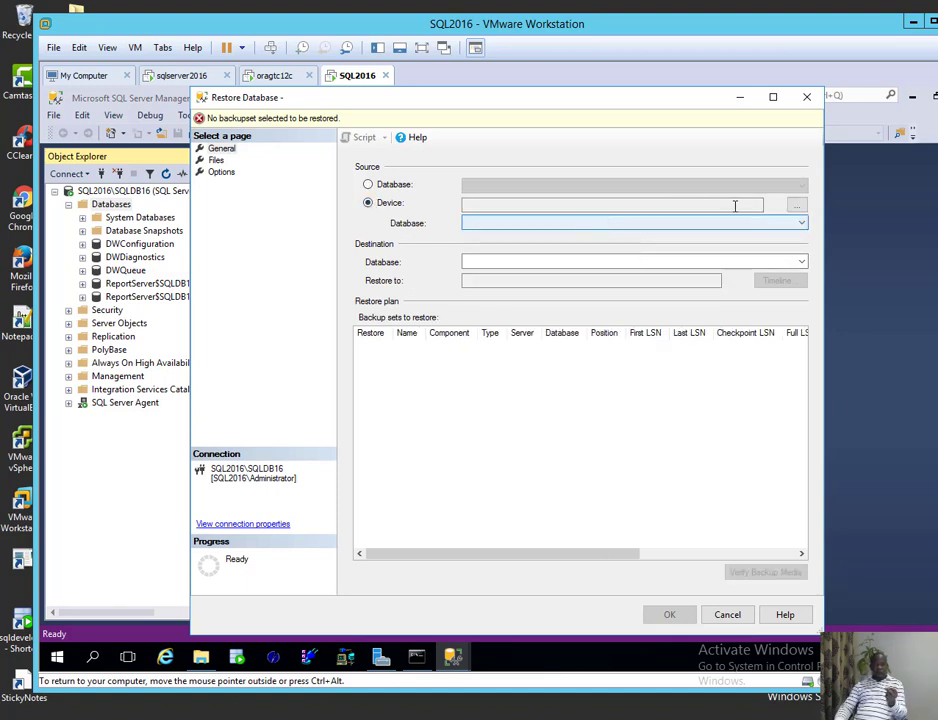
click(795, 205)
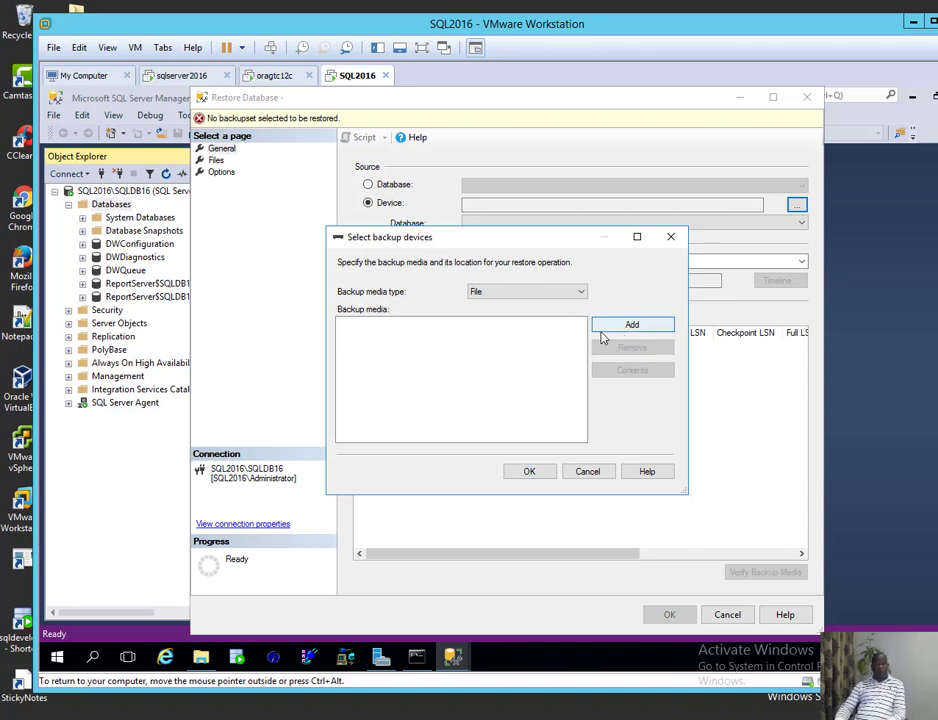
Add C:\workspace\sqlserver2016\backup\GTQAGTC.bak as the backup device to load its full backup set.
click(607, 331)
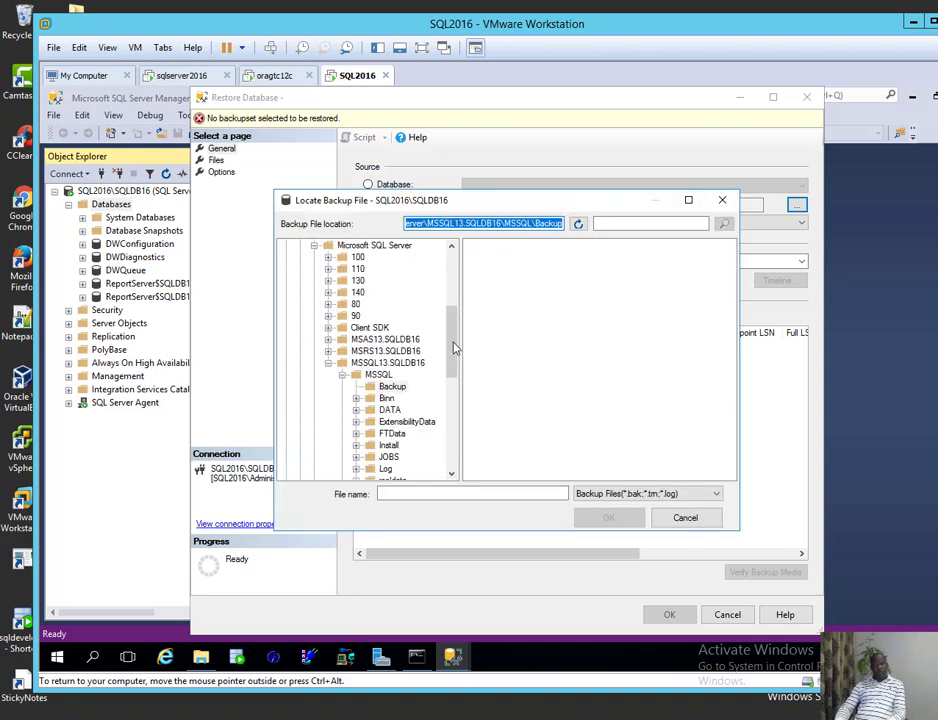
drag(453, 347, 465, 274)
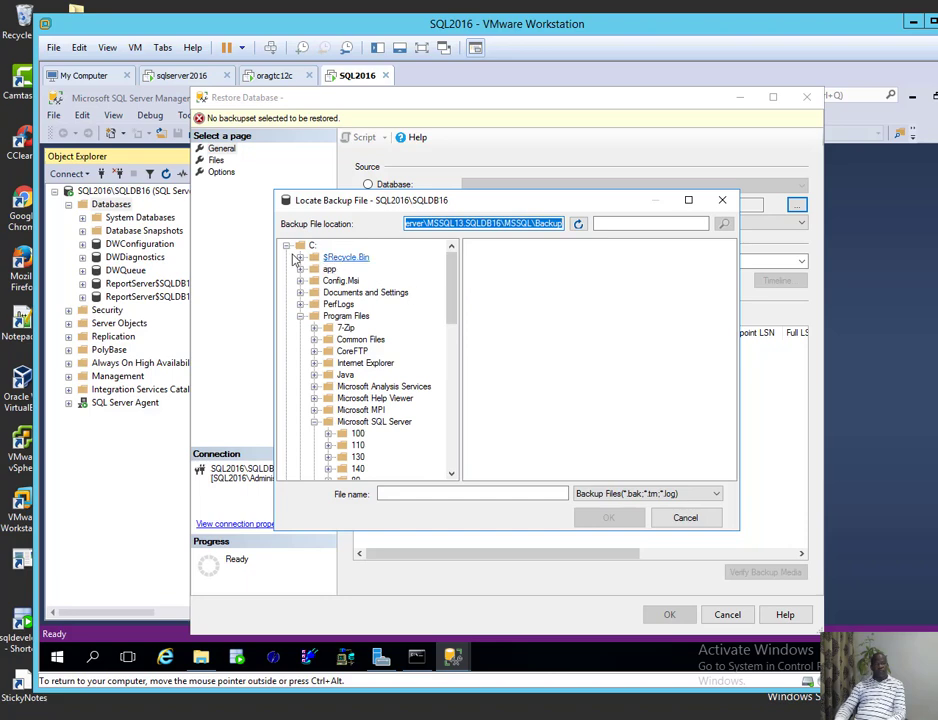
double_click(310, 317)
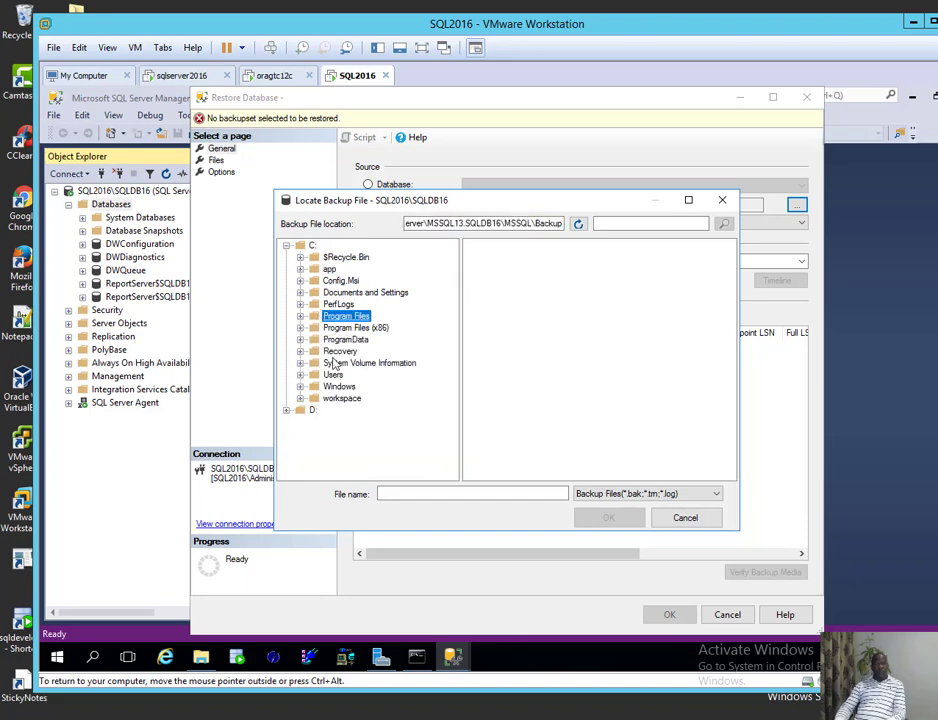
click(342, 398)
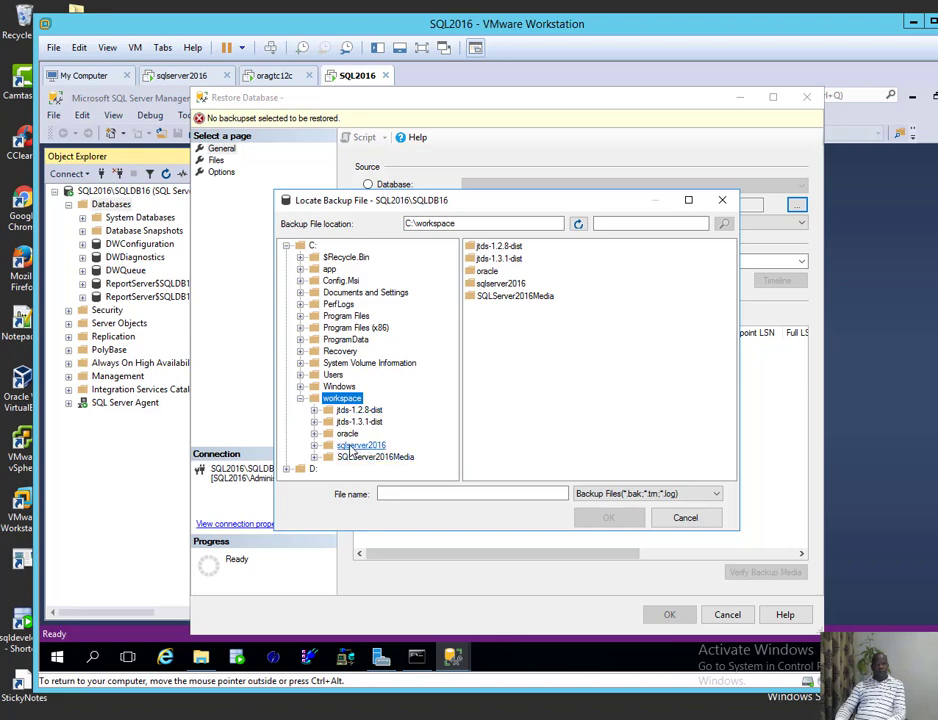
click(356, 446)
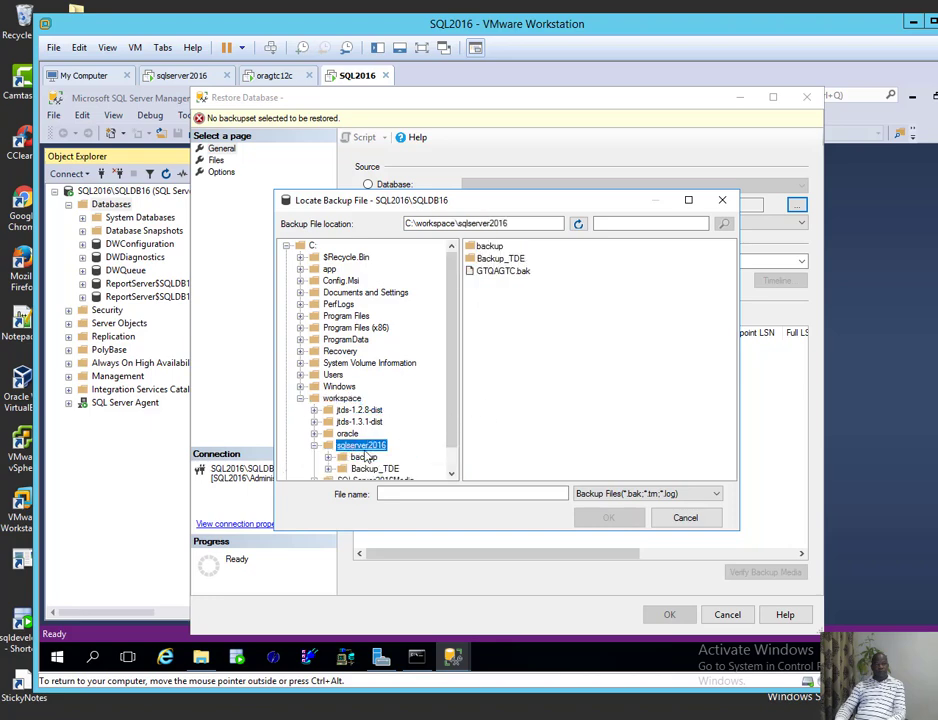
click(363, 457)
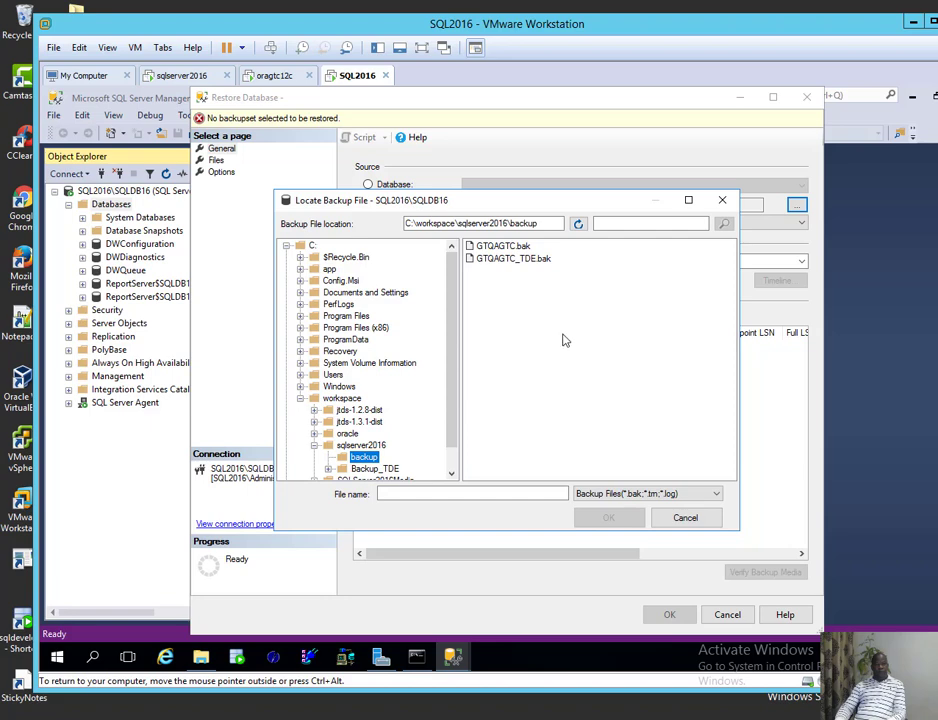
click(503, 247)
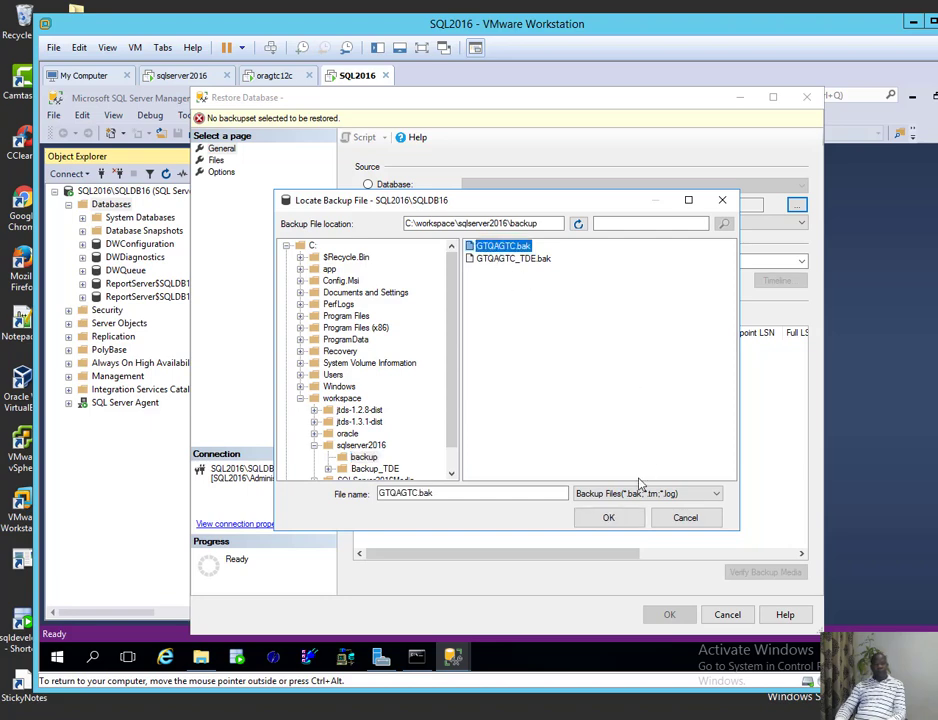
click(617, 519)
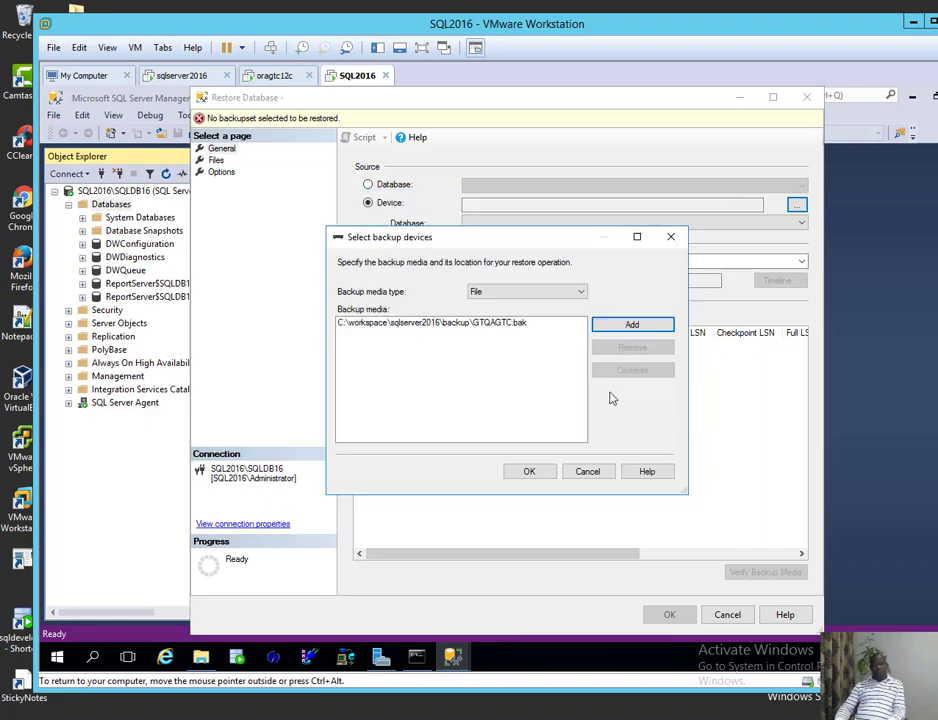
click(468, 324)
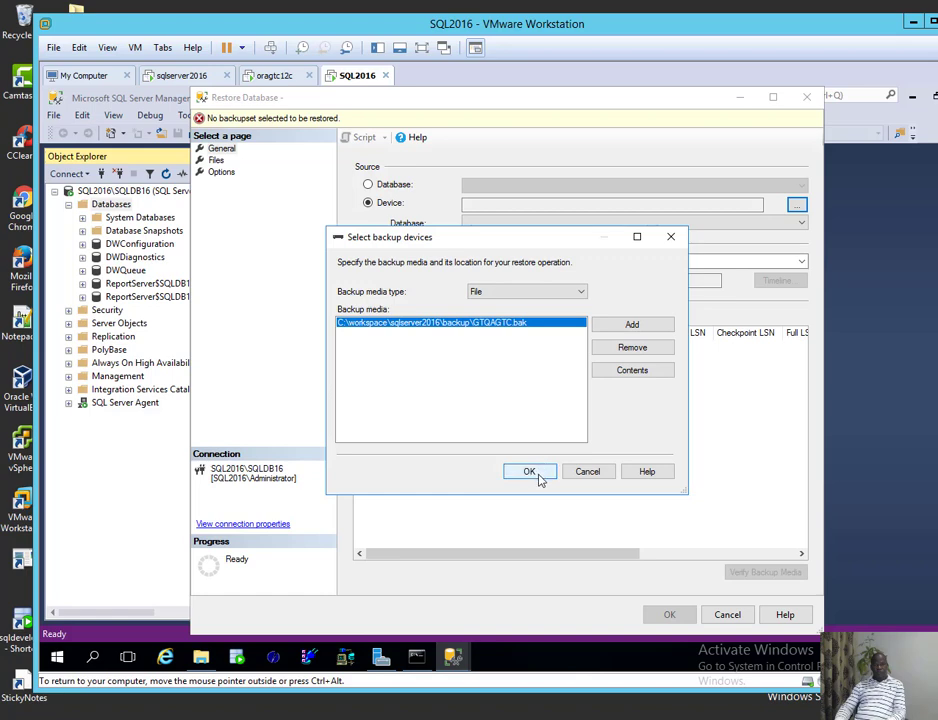
click(529, 471)
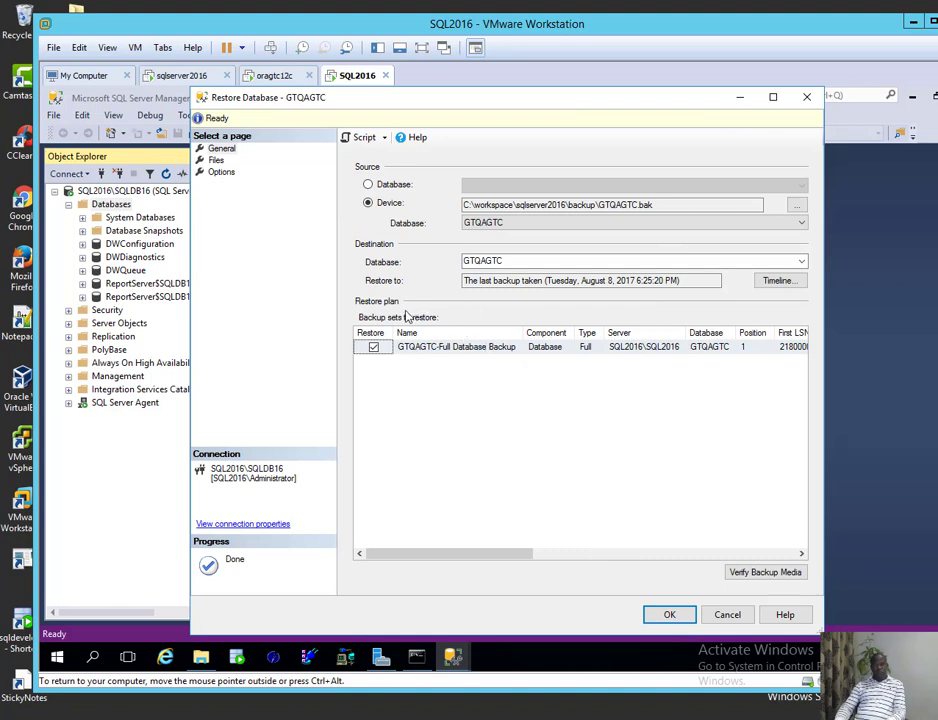
Check the Files page, enable 'Overwrite the existing database (WITH REPLACE)', and script the restore to a new query.
click(214, 161)
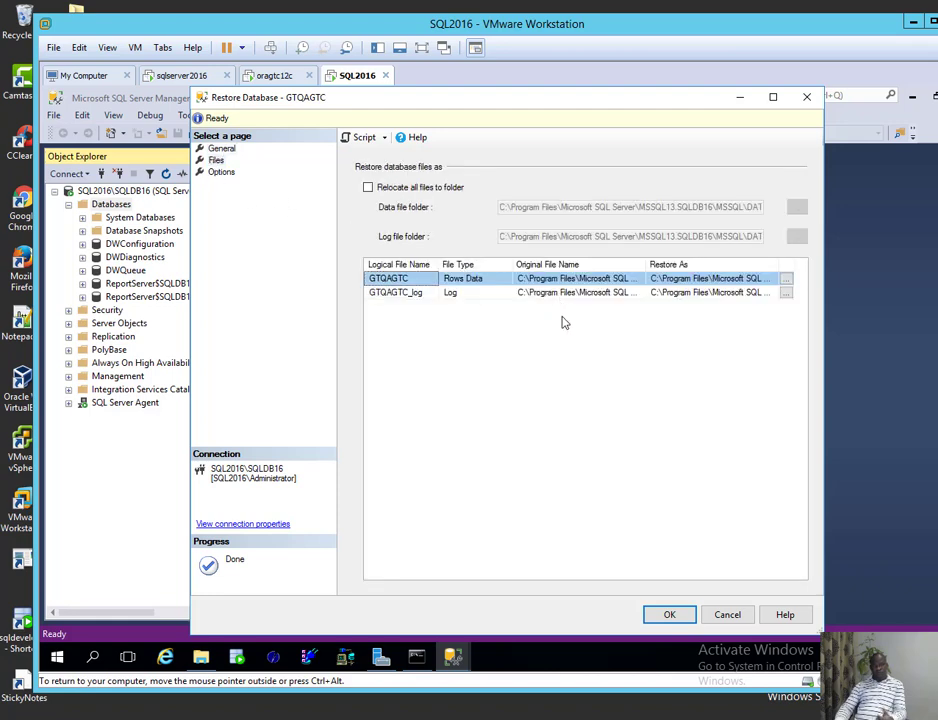
click(222, 172)
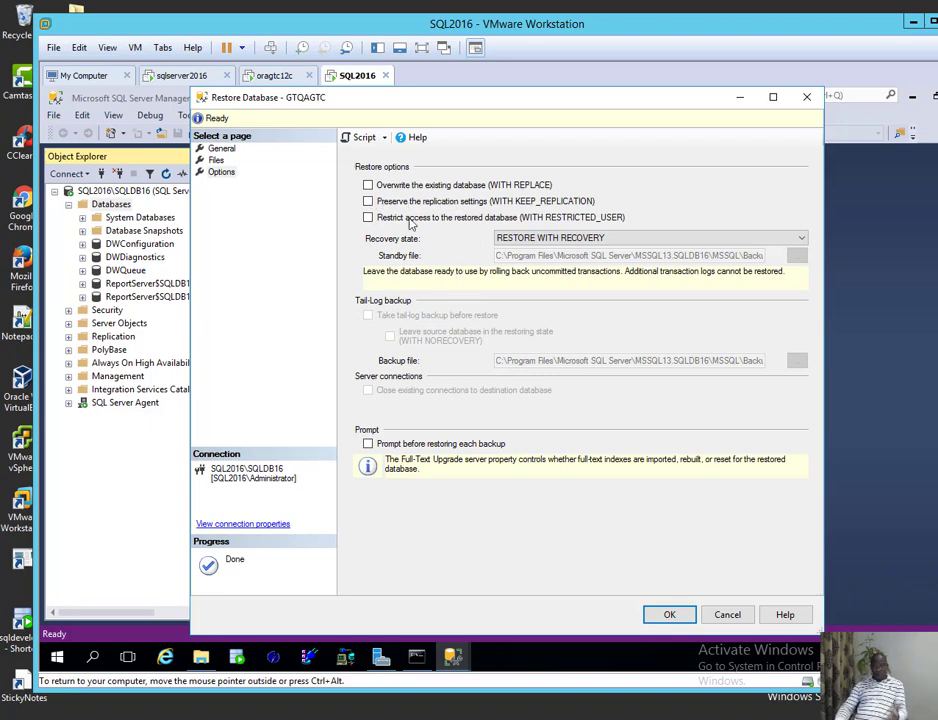
click(368, 185)
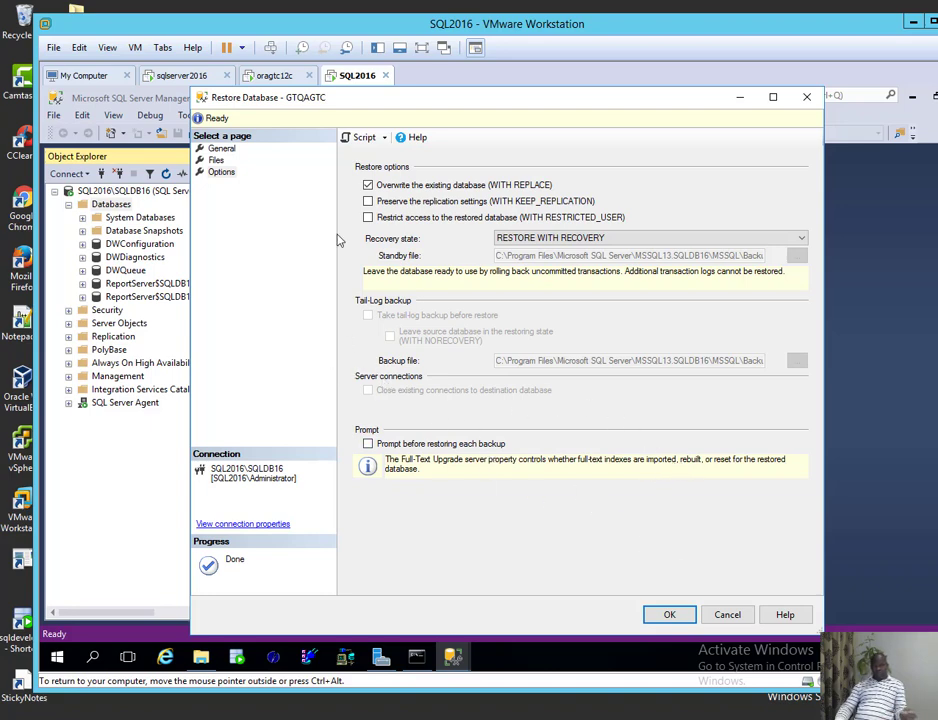
click(347, 137)
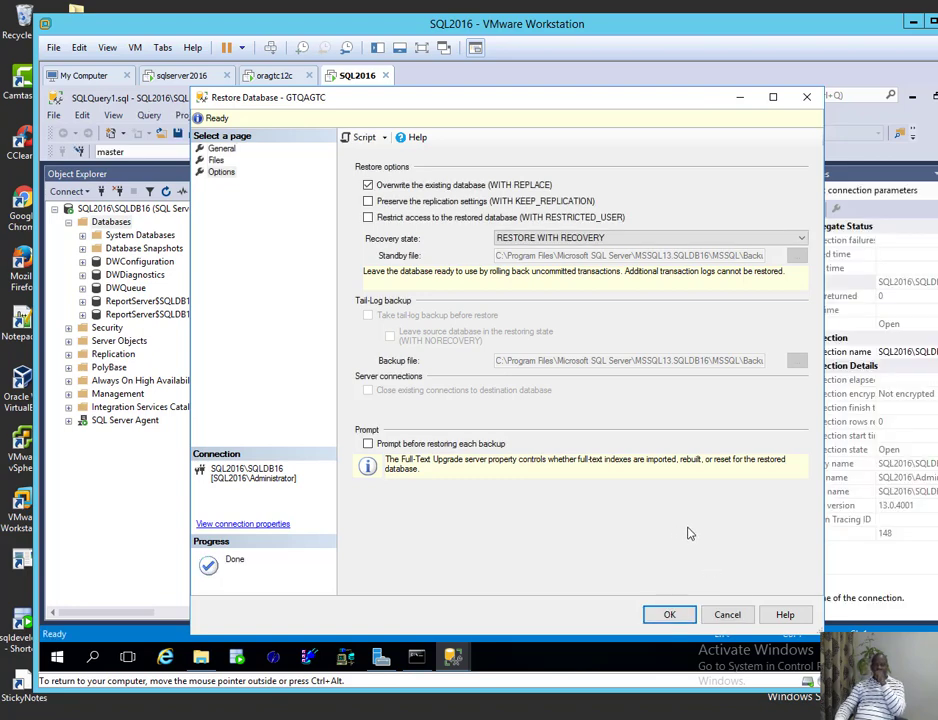
Run the GTQAGTC restore, dismiss the success message, and select GTQAGTC under Databases.
click(666, 616)
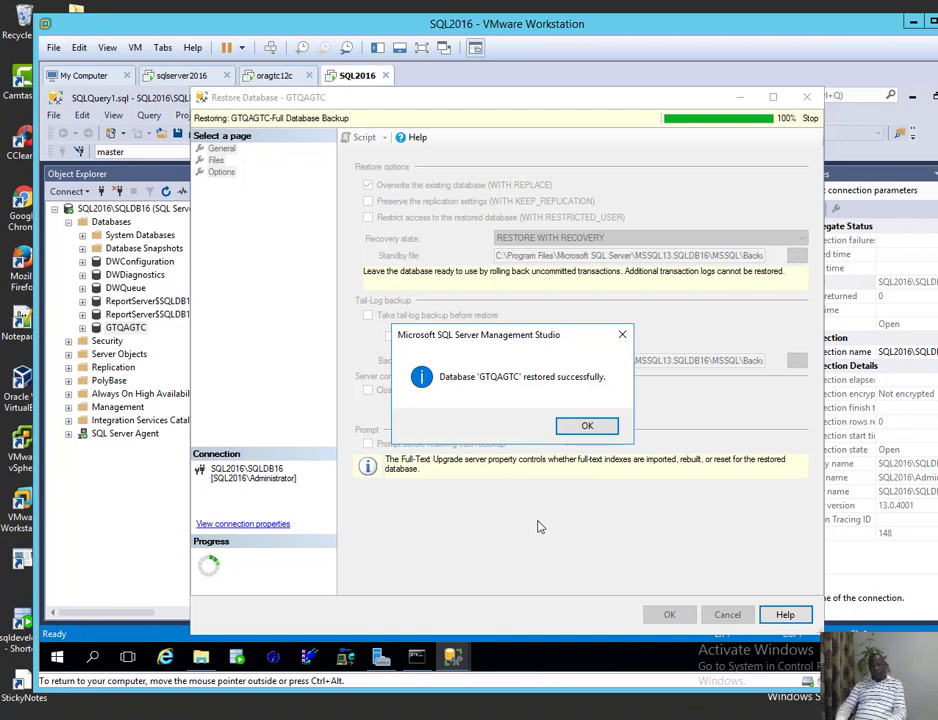
click(574, 424)
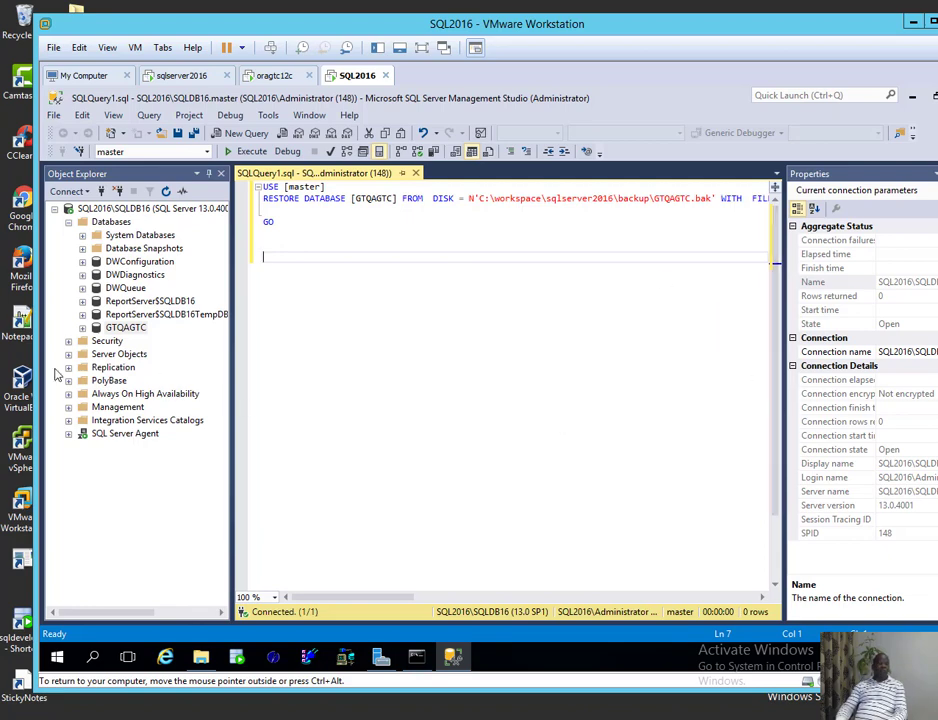
click(124, 327)
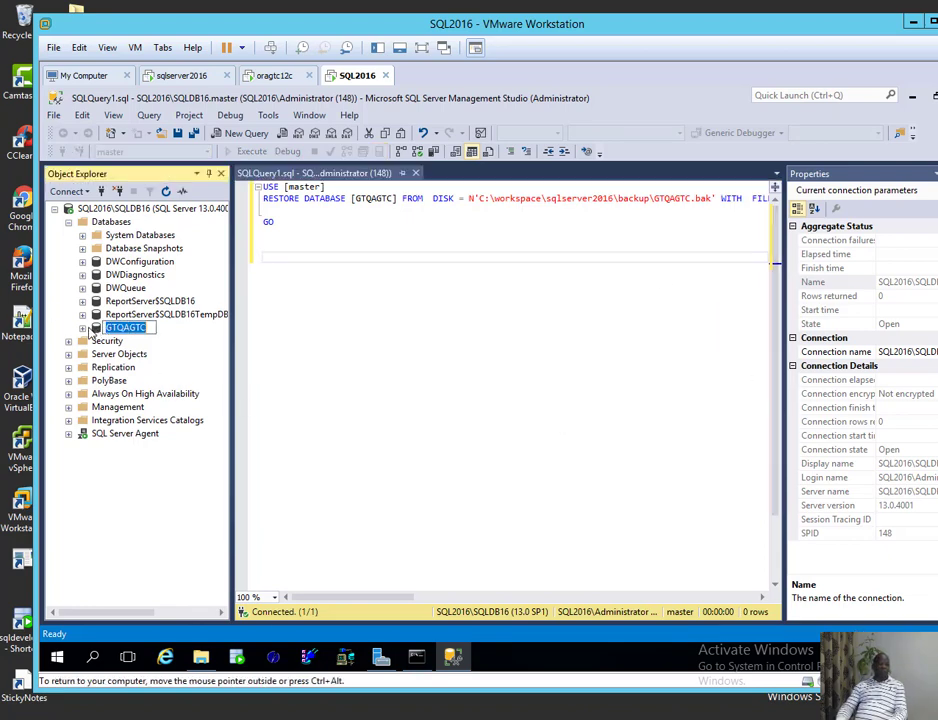
Expand GTQAGTC and its Tables folder to browse the dbo tables, then collapse Tables.
click(83, 328)
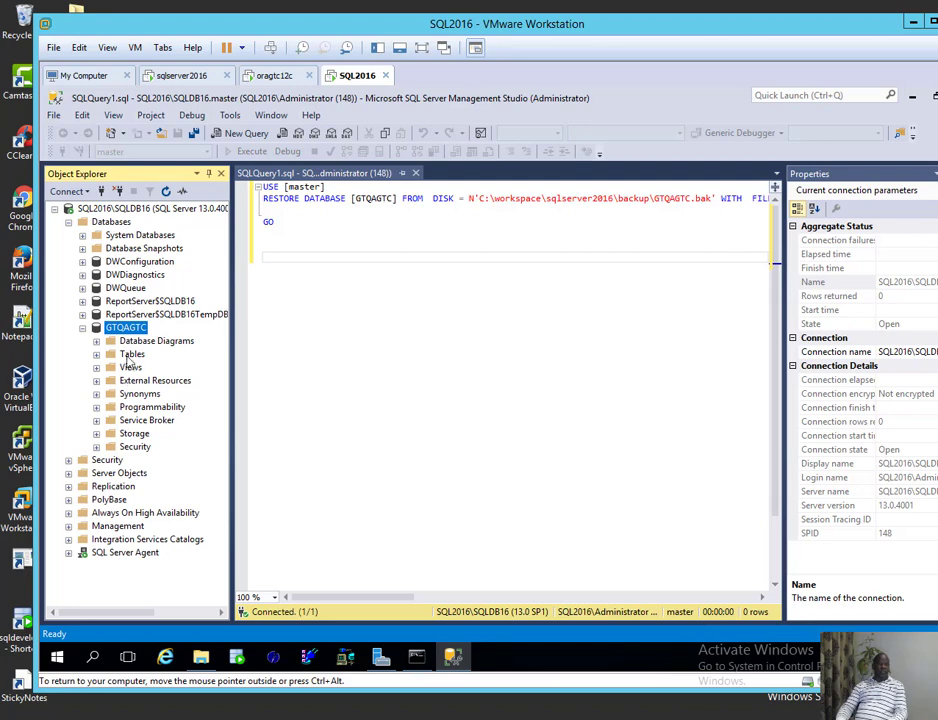
double_click(132, 354)
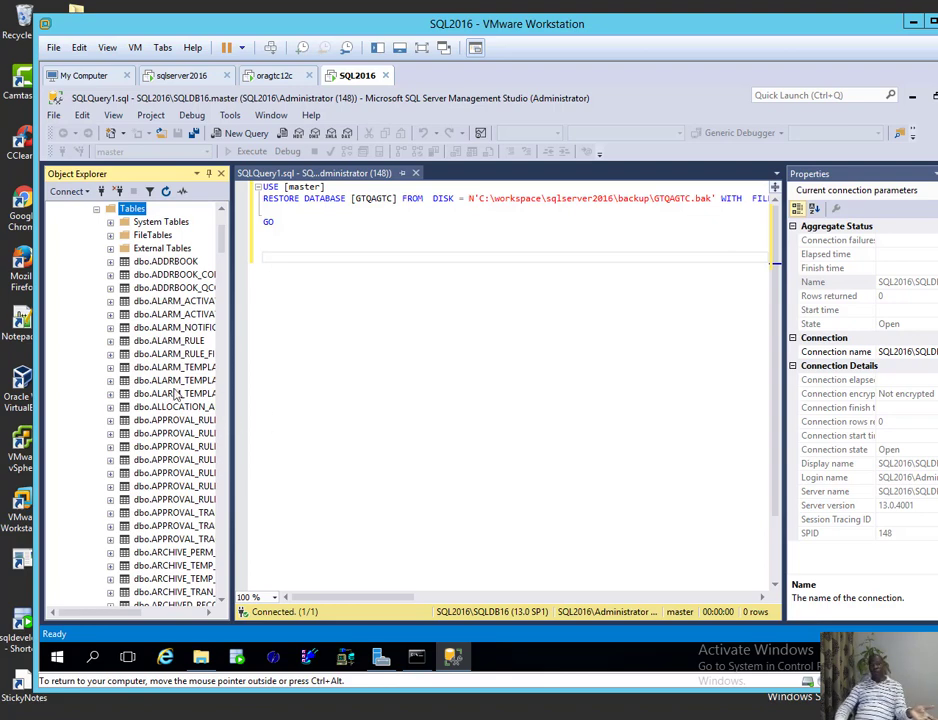
click(96, 209)
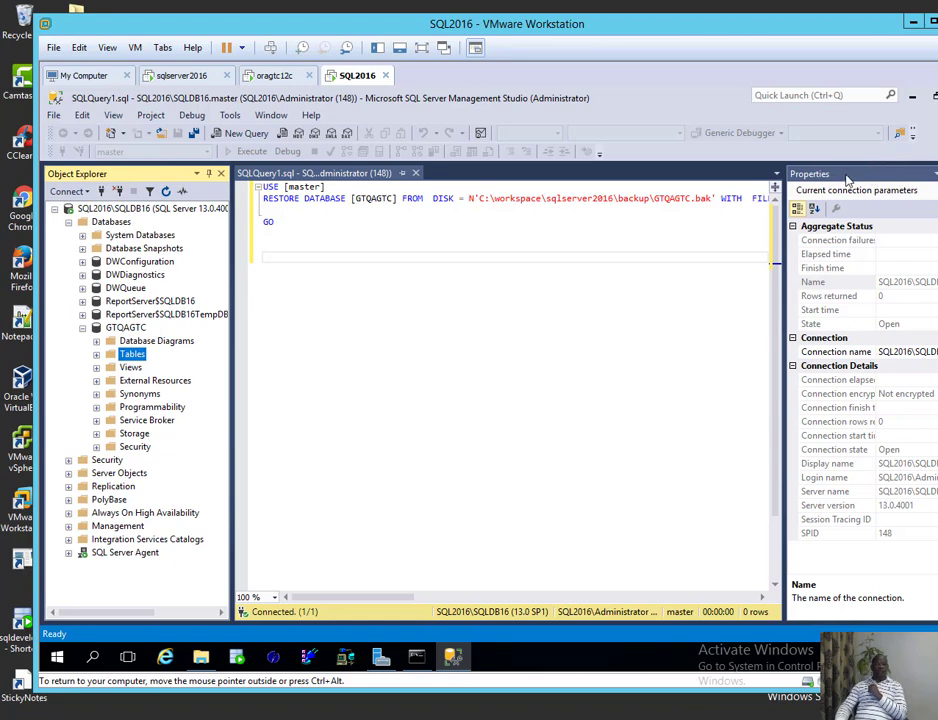
Minimize the SQL2016 virtual machine window, bring it back, and reposition it slightly.
click(913, 21)
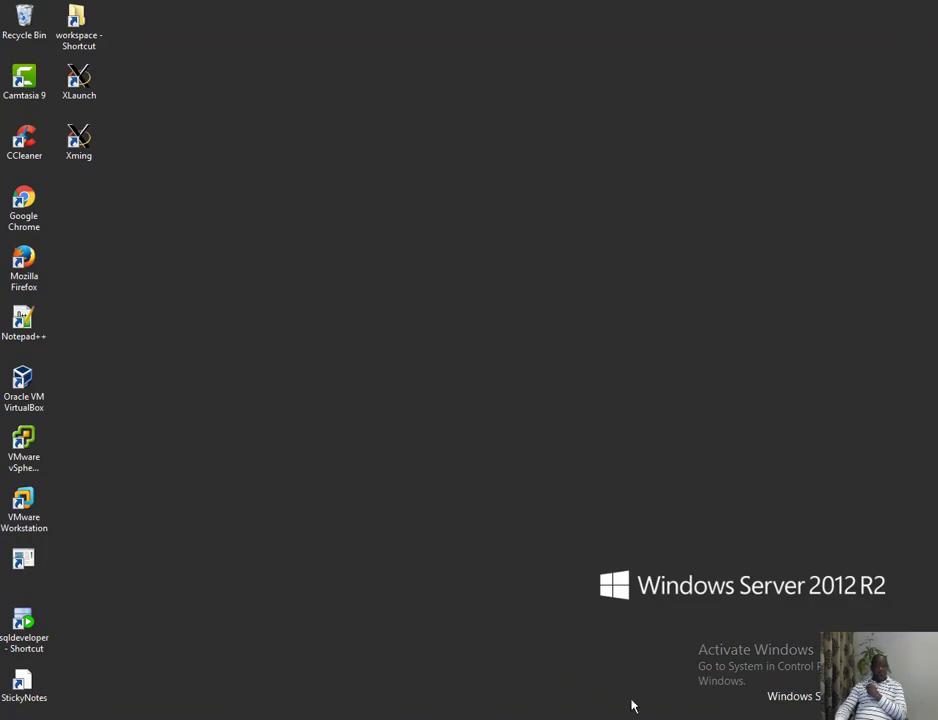
mouse_move(543, 717)
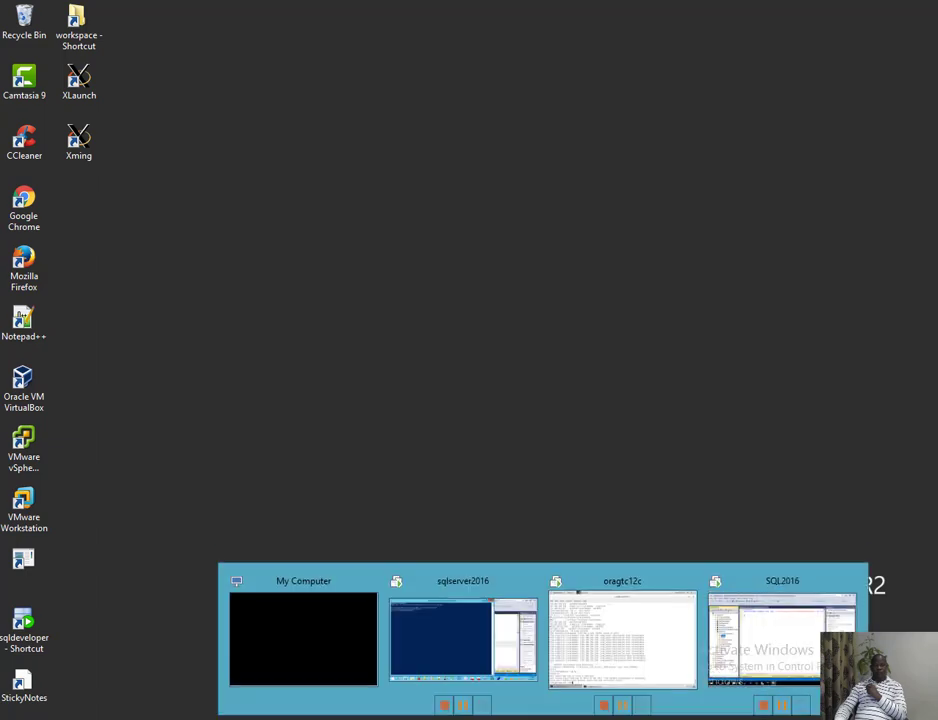
click(762, 634)
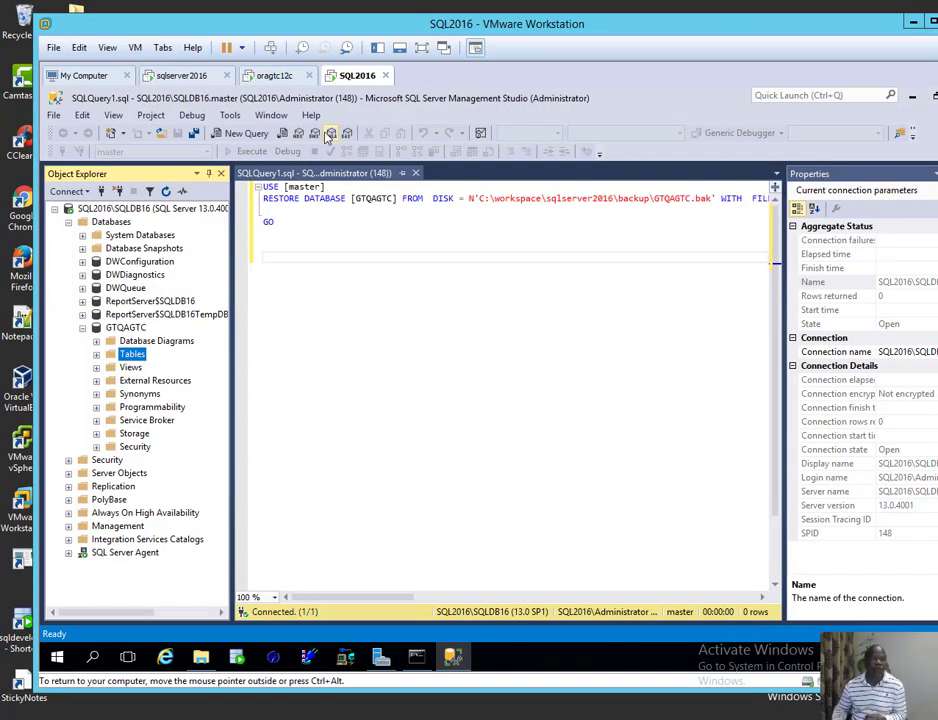
drag(441, 33, 412, 29)
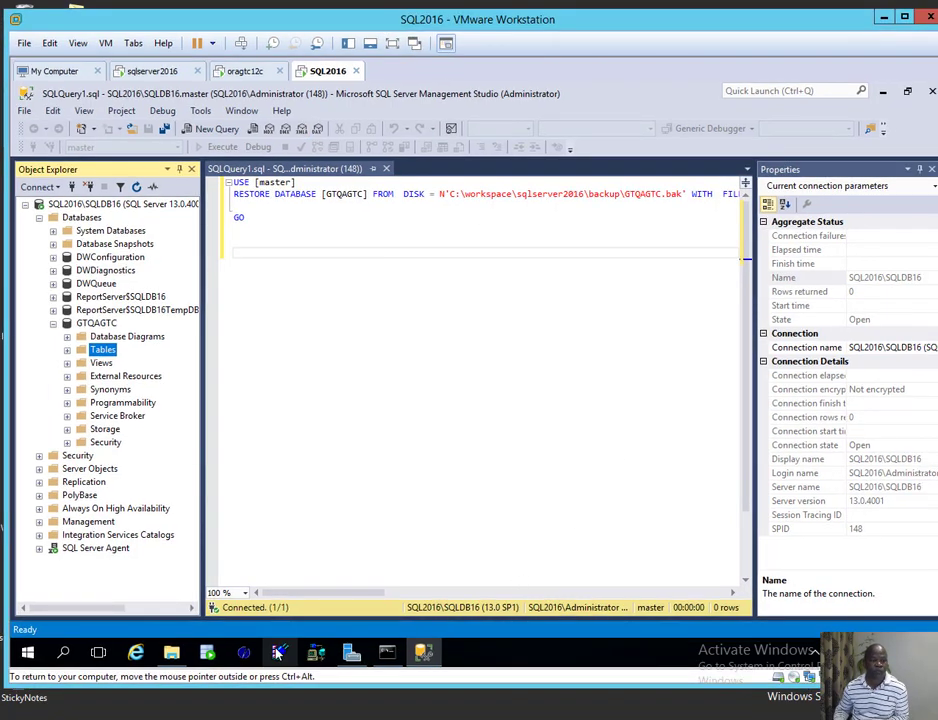
click(207, 653)
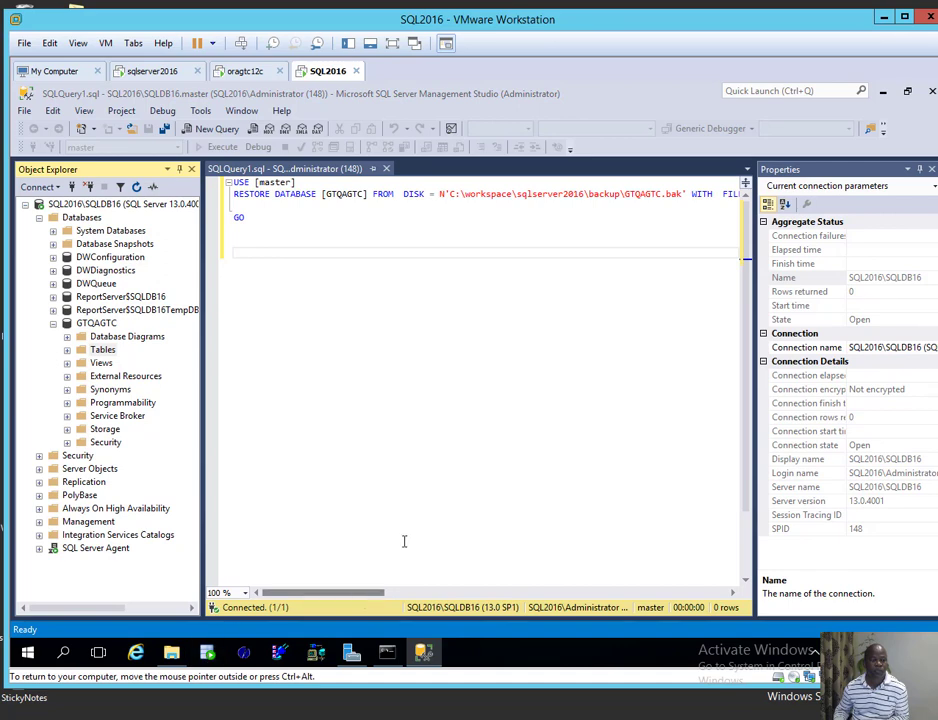
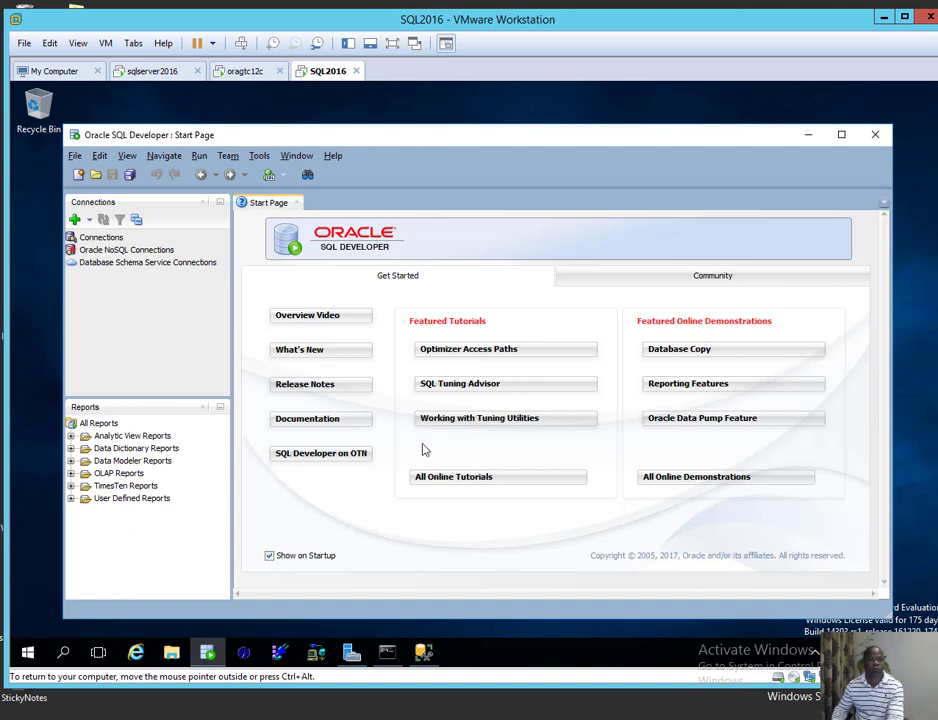
Start a new SQL Server connection named SQL2016.
click(75, 220)
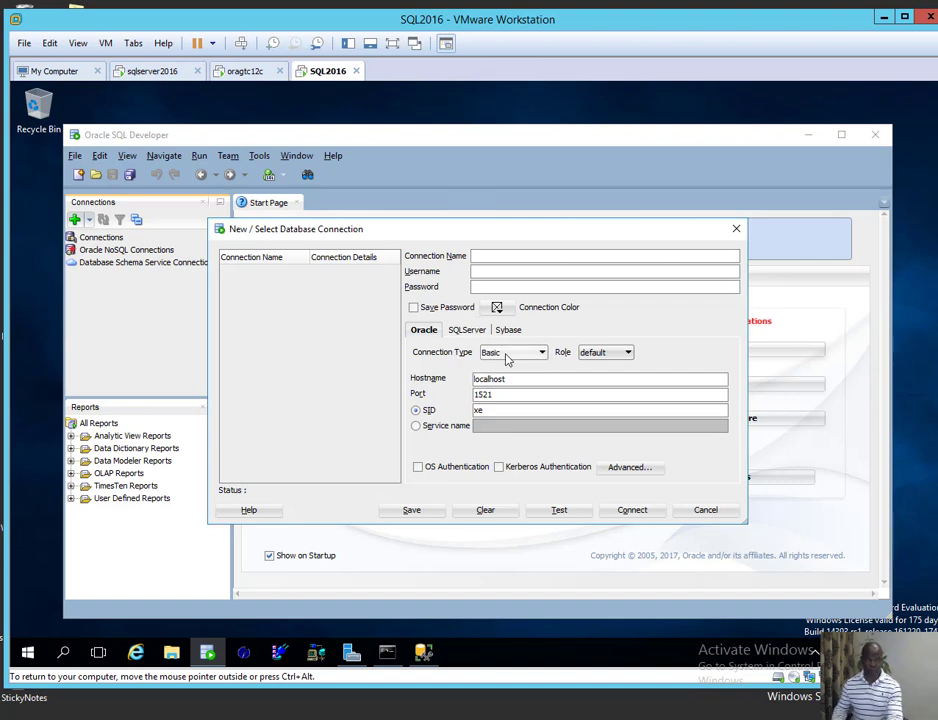
click(463, 331)
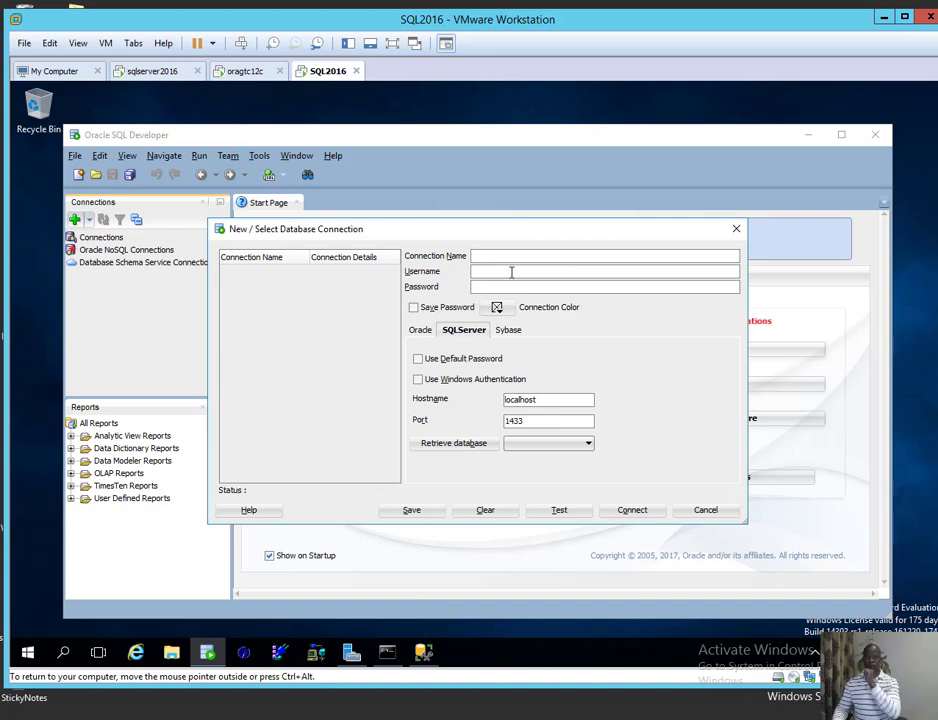
click(513, 256)
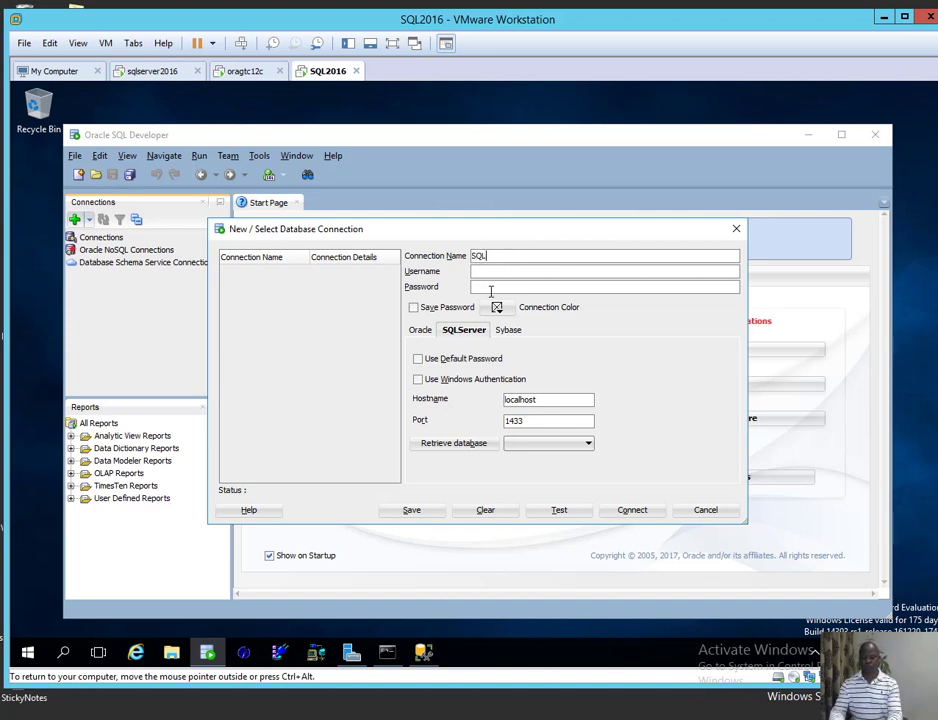
text(SQL16)
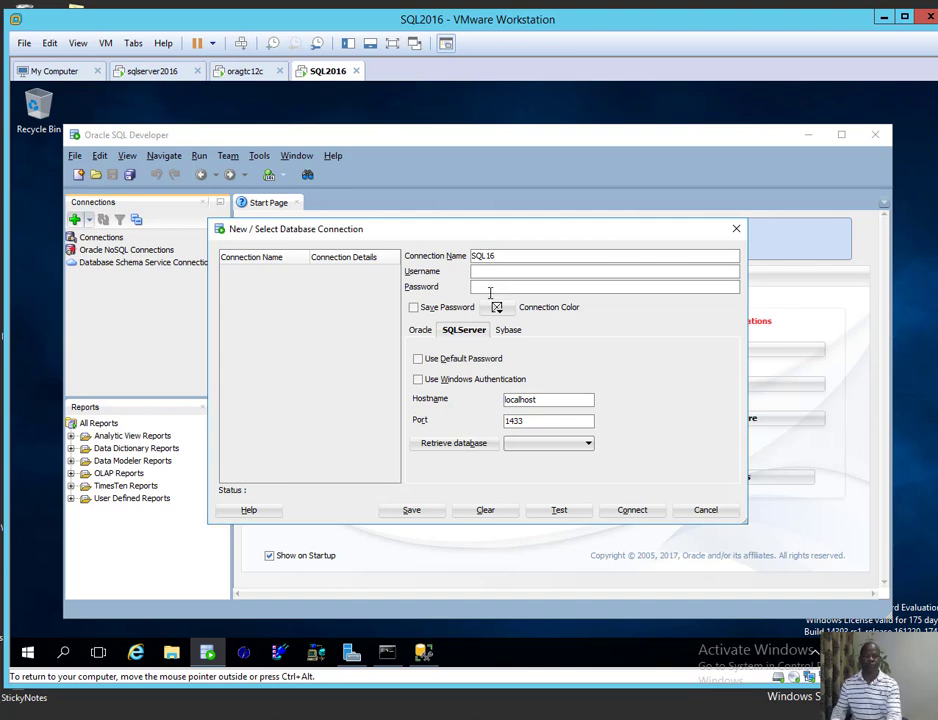
click(483, 256)
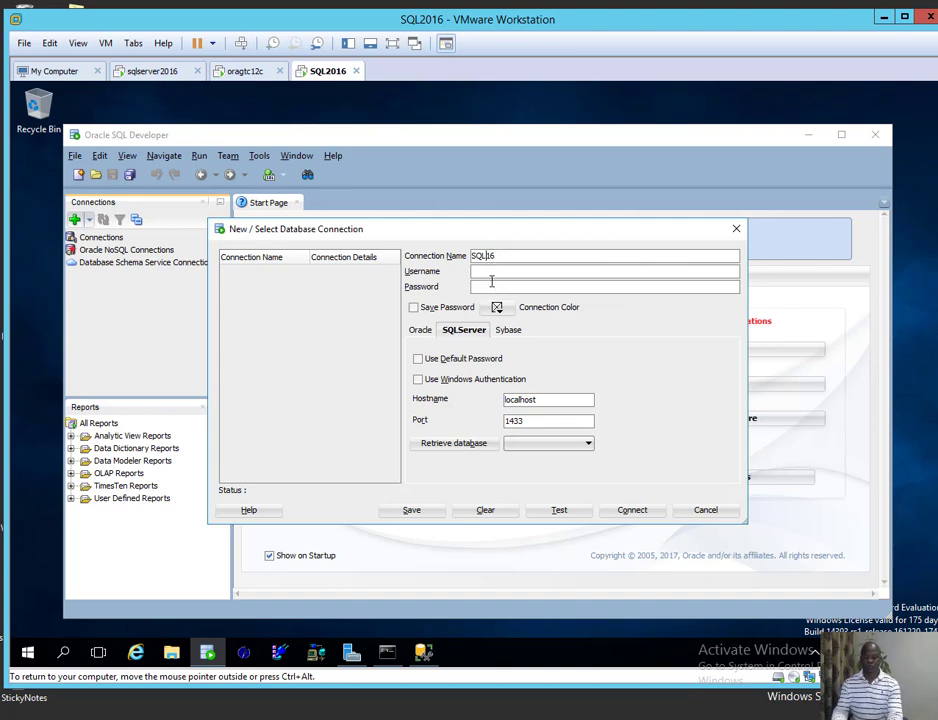
text(20)
Enter username sa and the password, then select the localhost hostname for replacement.
click(500, 272)
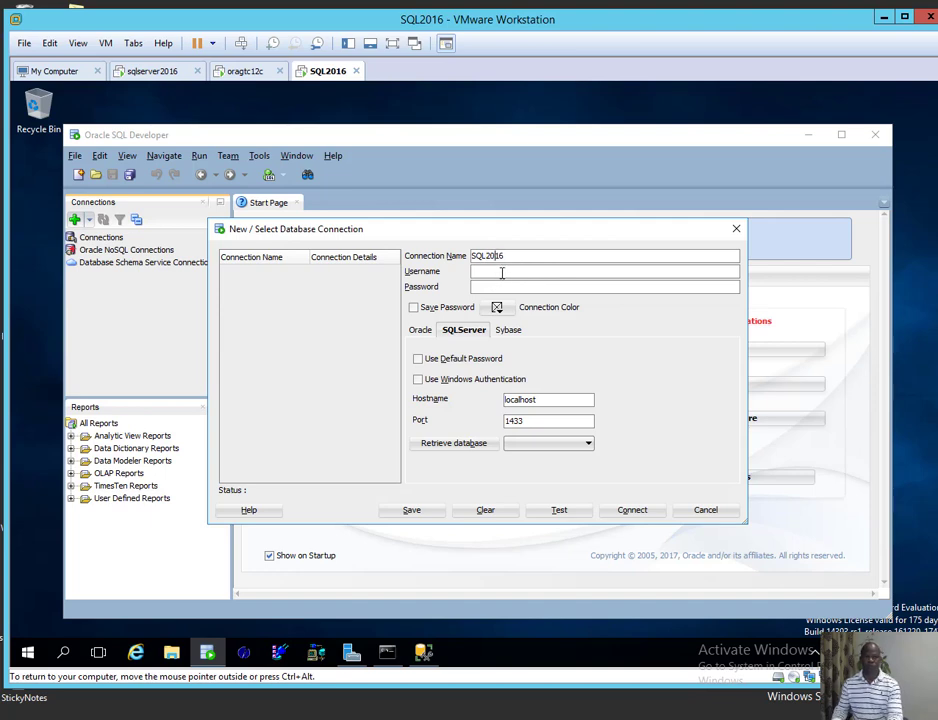
text(sa)
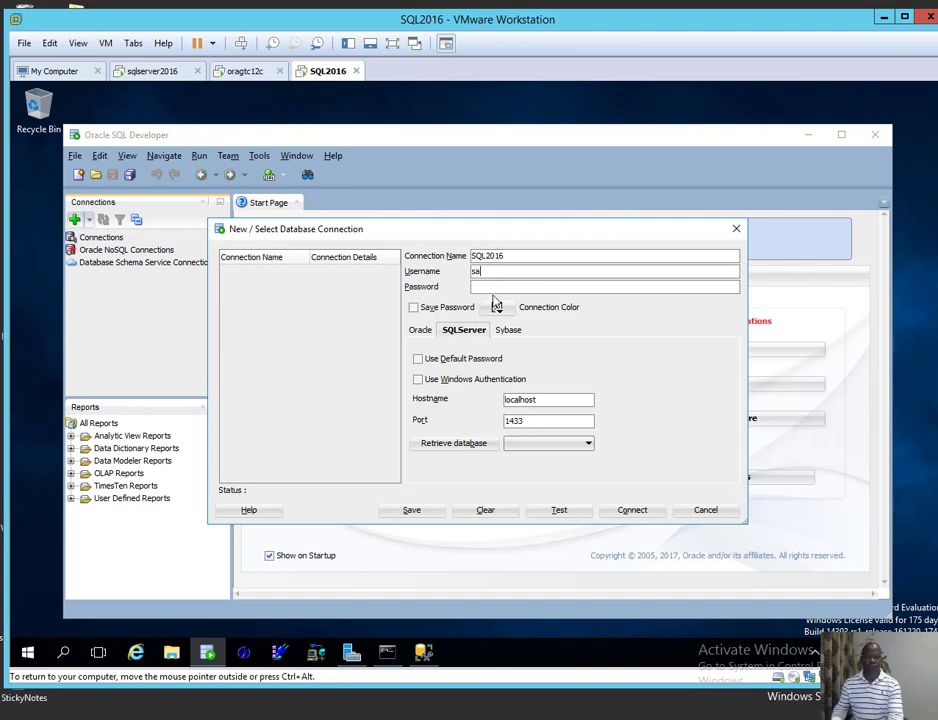
click(498, 288)
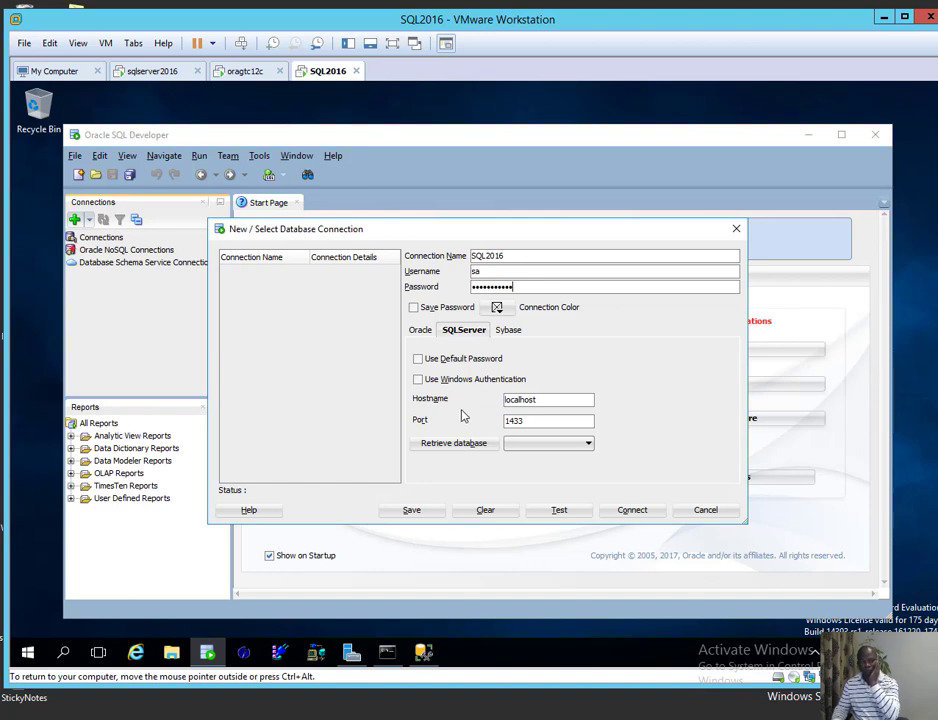
drag(574, 399, 479, 398)
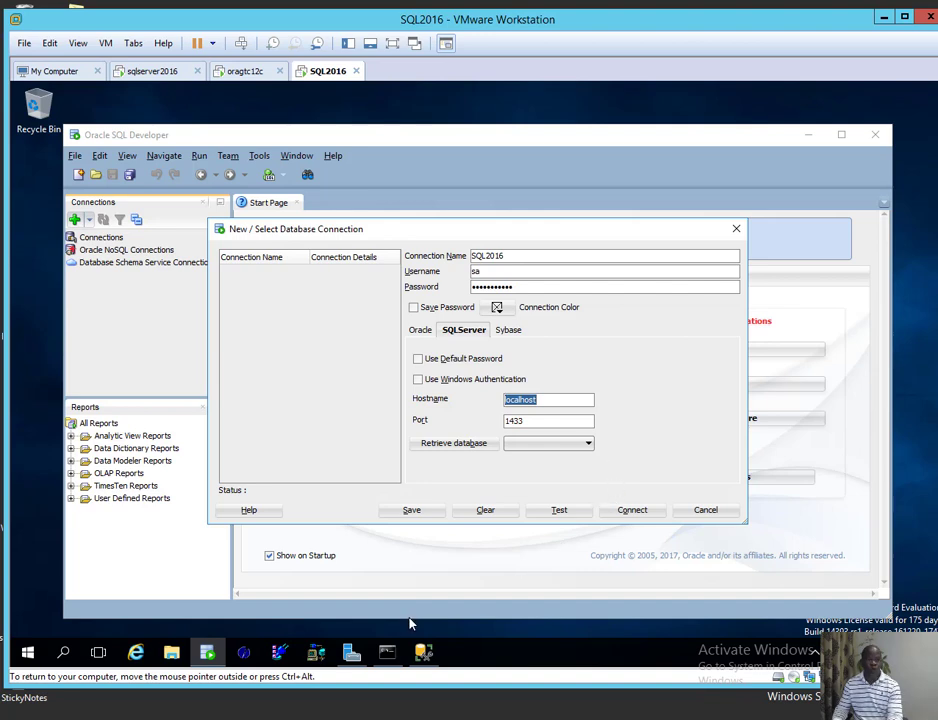
Read the instance name SQL2016\SQLDB16 from the server node in SSMS Object Explorer.
click(423, 654)
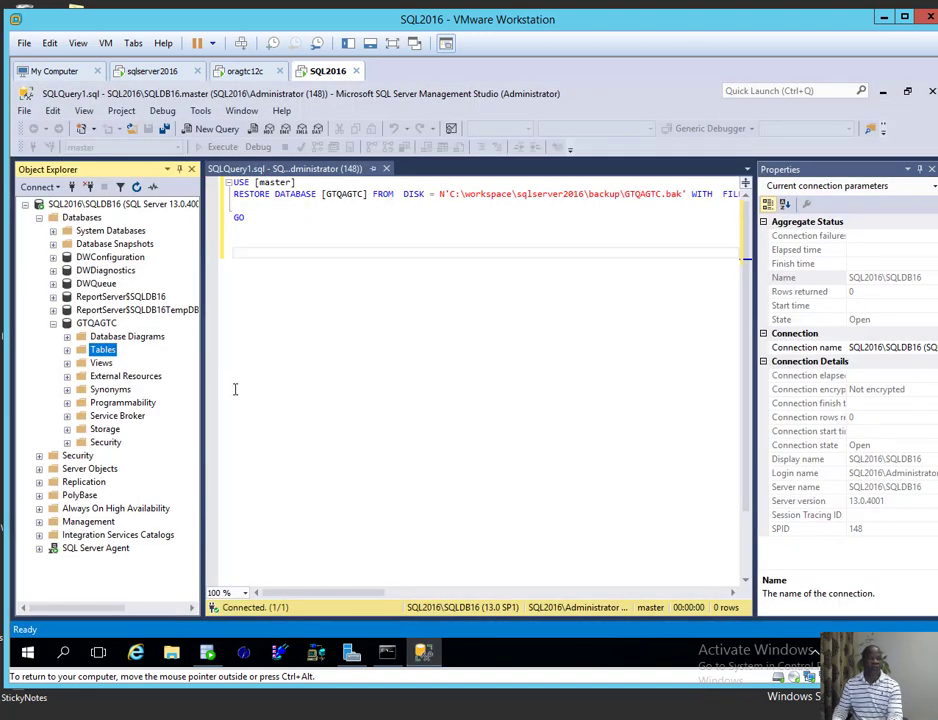
click(60, 205)
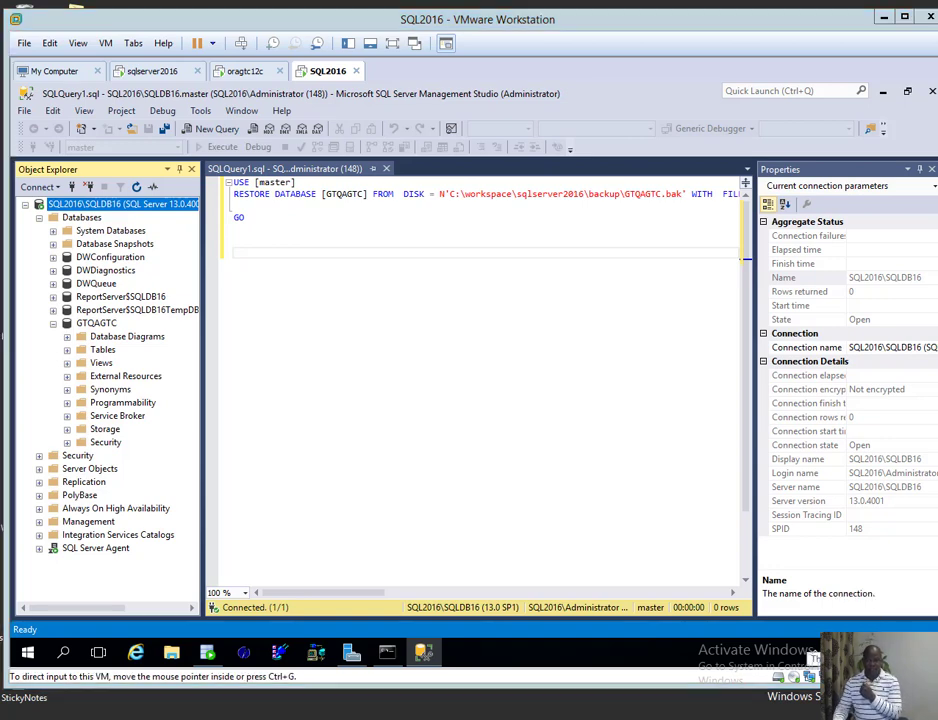
click(800, 697)
Point SQL2016 at instance SQLDB16, choose the GTQAGTC database, test and connect.
click(797, 681)
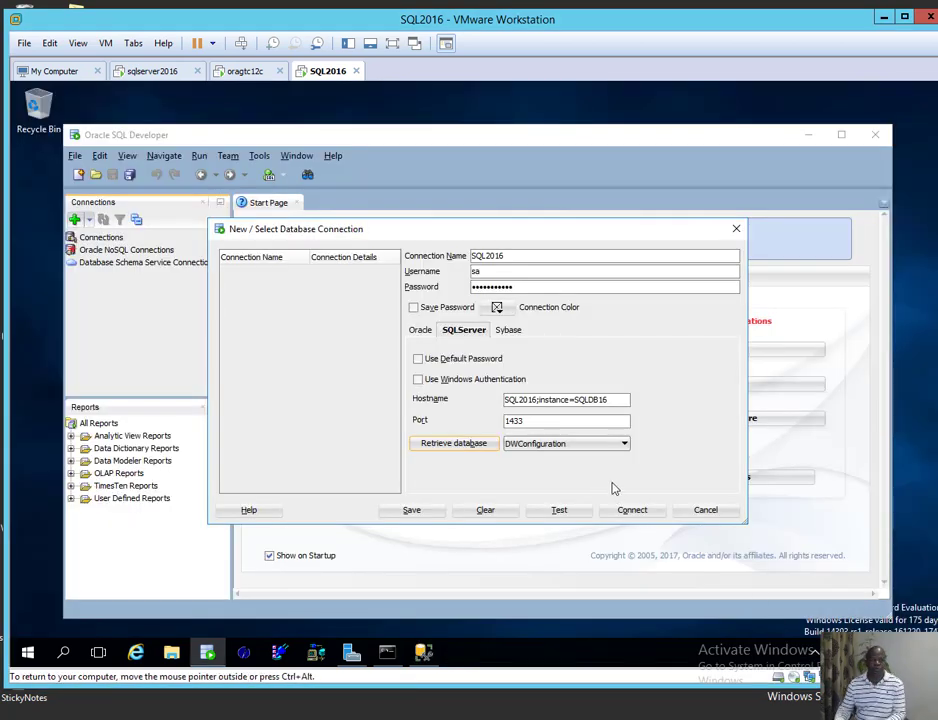
click(624, 444)
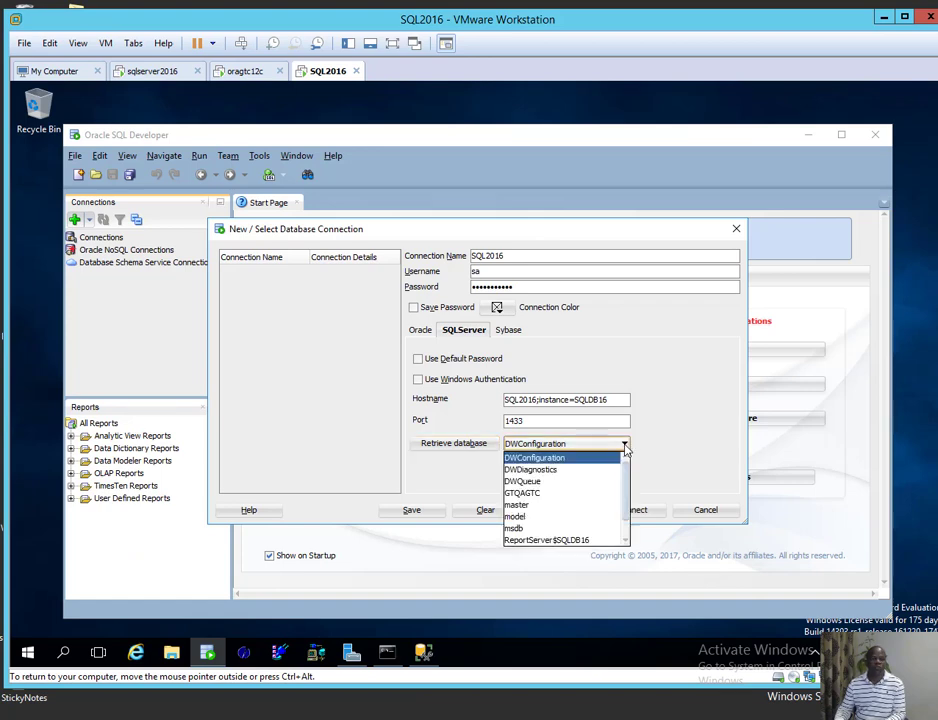
click(553, 493)
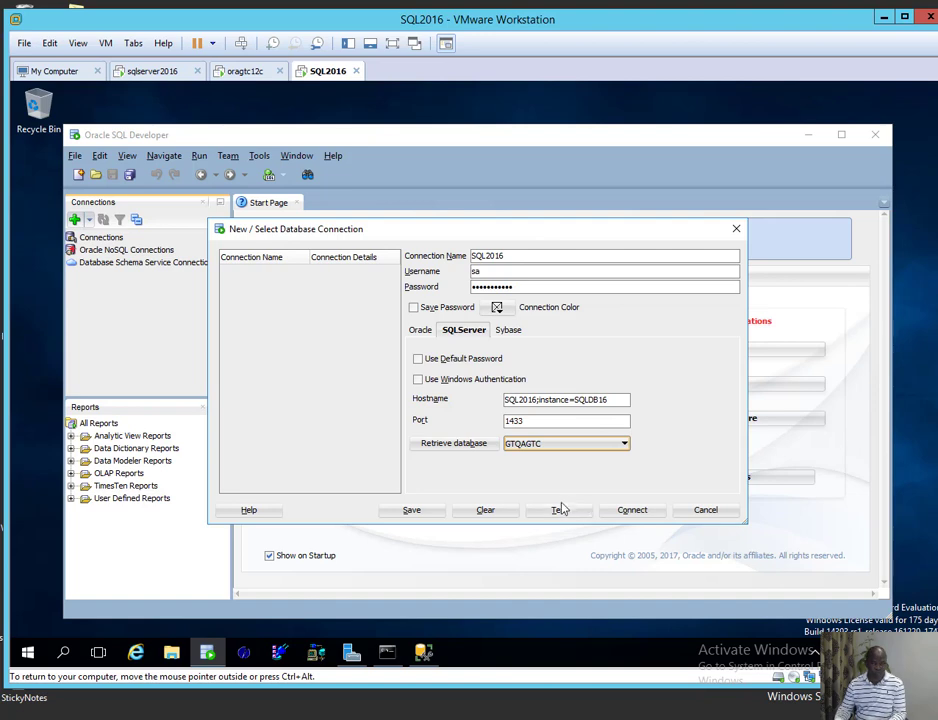
click(559, 512)
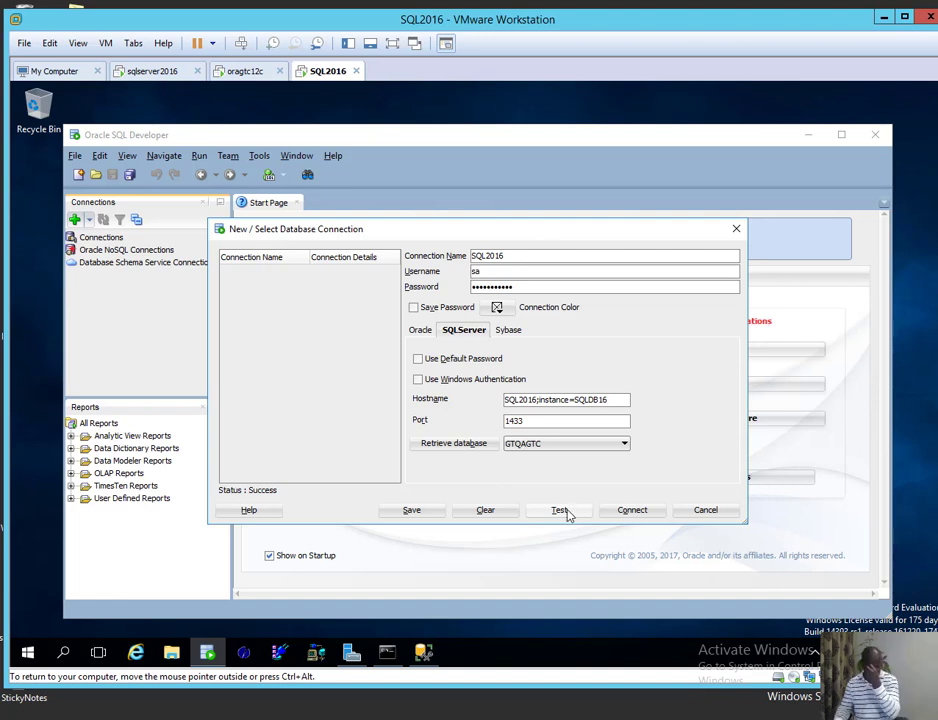
click(632, 511)
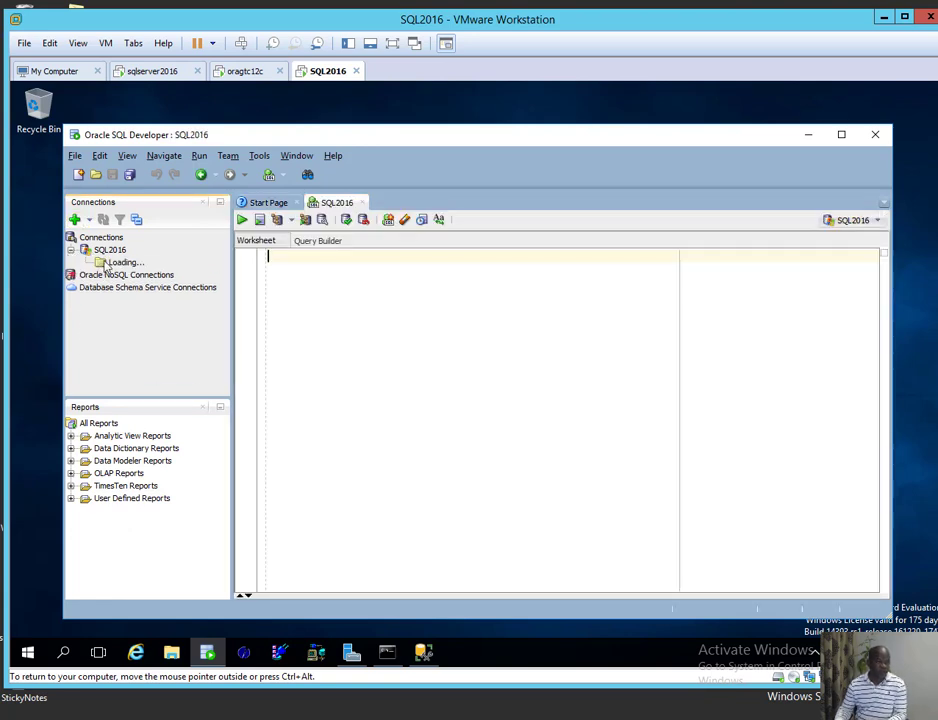
Expand GTQAGTC in the Connections tree to show its schemas.
click(132, 300)
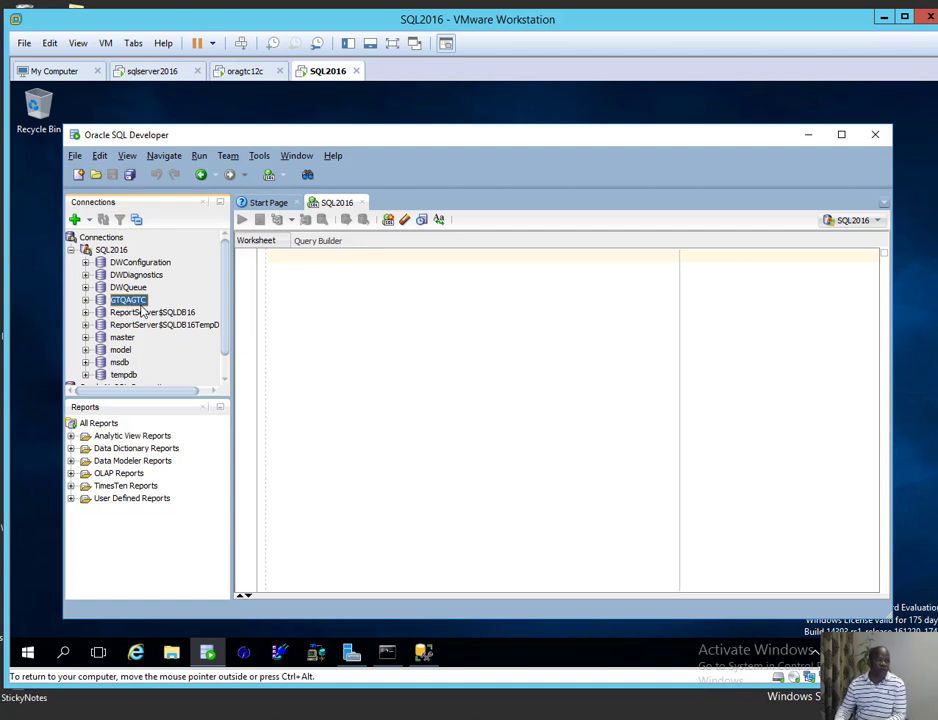
click(86, 300)
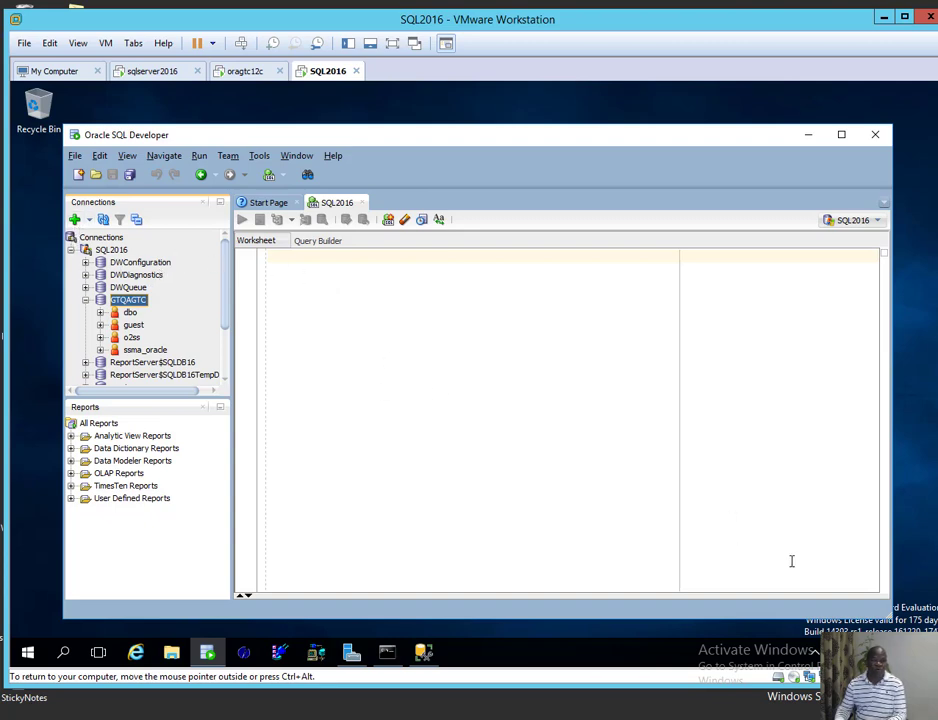
right_click(388, 655)
Run tnsping gtqagtc in an administrator Command Prompt, which fails with TNS-12545.
click(387, 572)
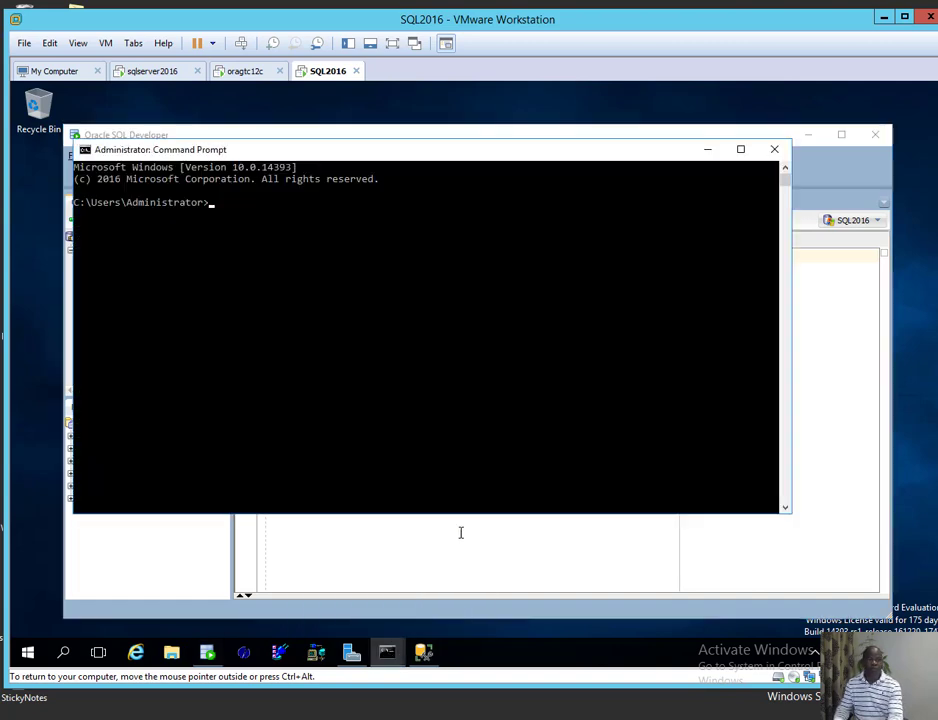
text(tnsping gtqa)
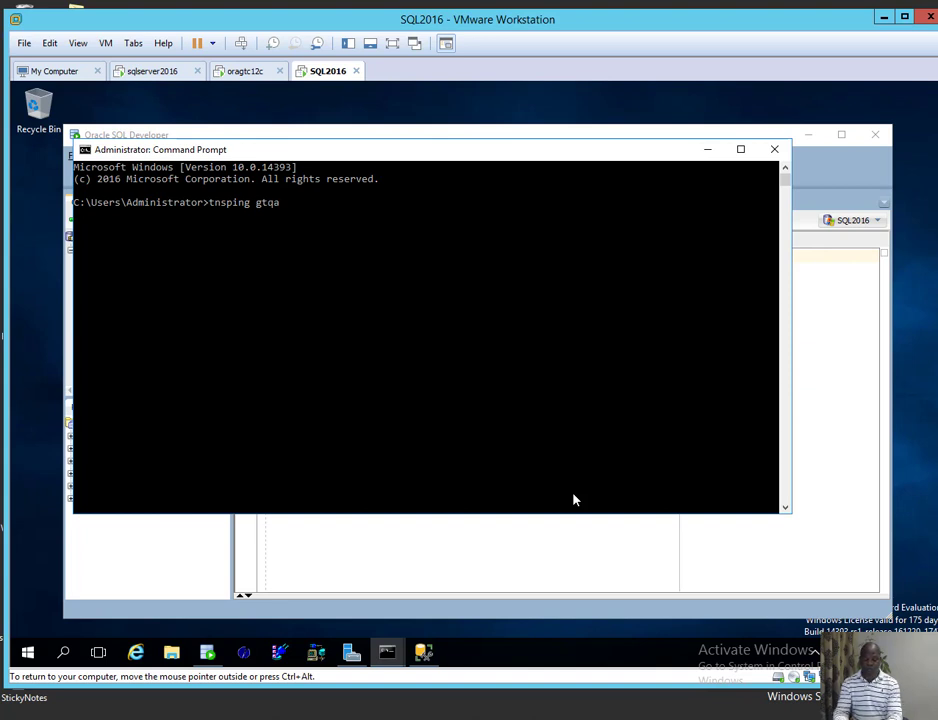
text(gtc)
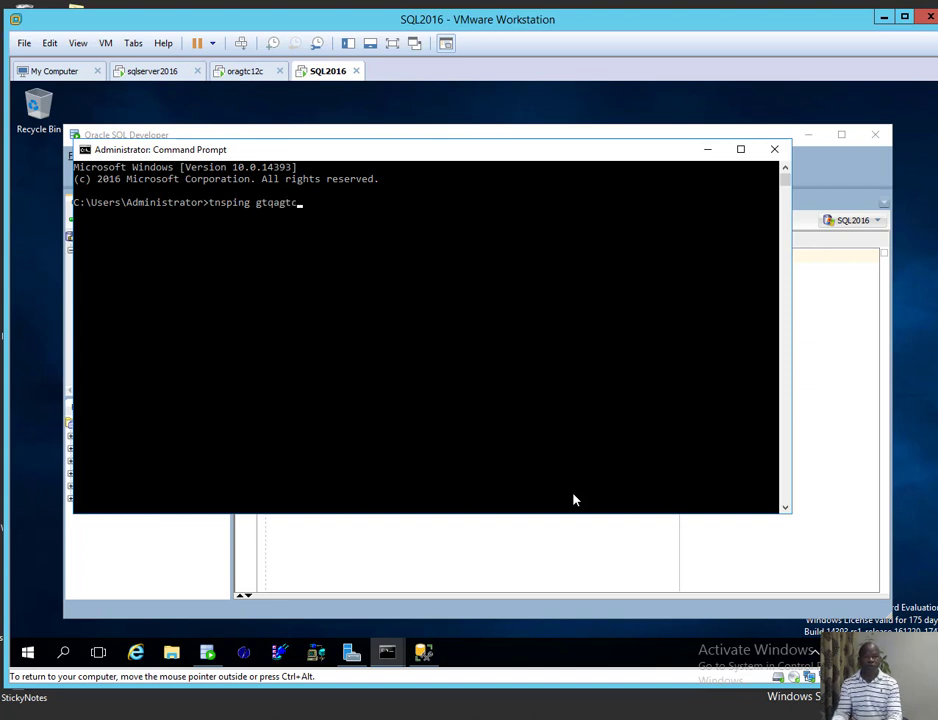
key(Return)
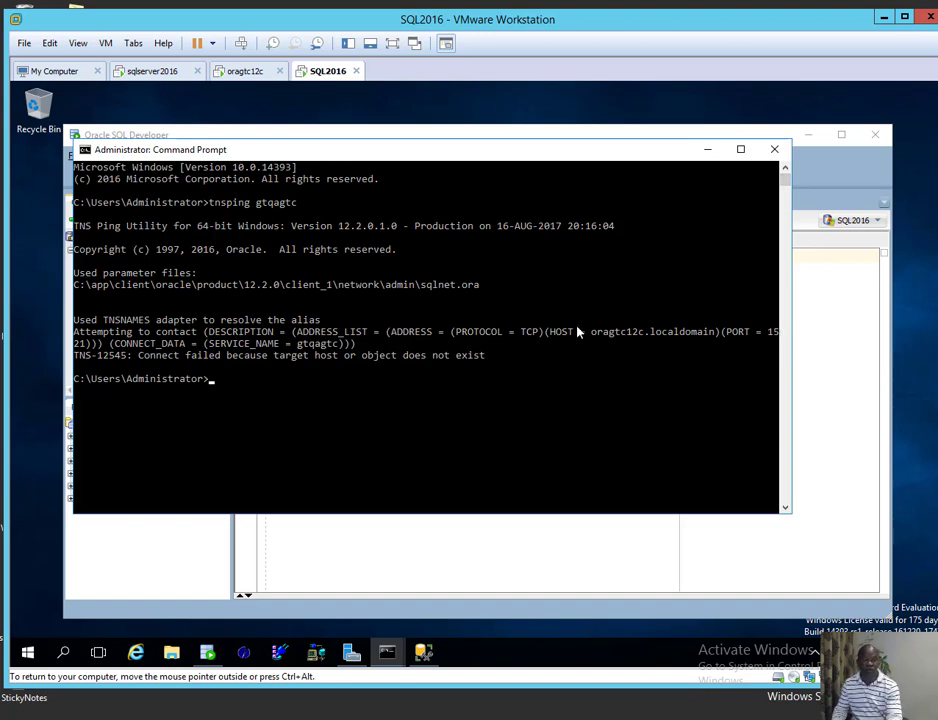
drag(577, 331, 716, 336)
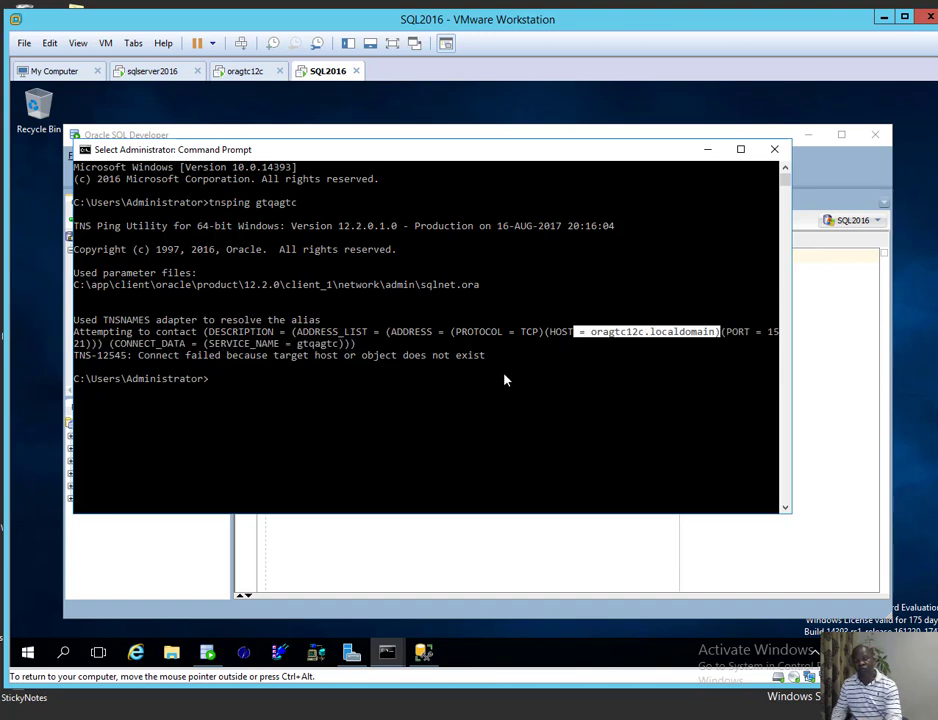
key(Return)
Ping 192.168.56.132 and get 4 replies with 0% loss.
text(ping)
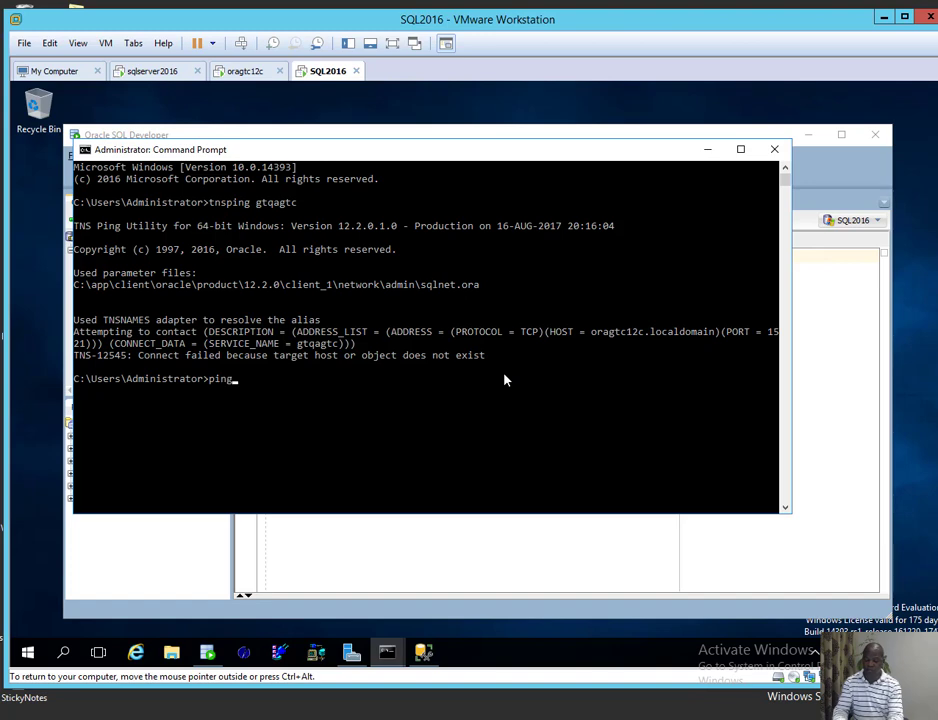
text( 1)
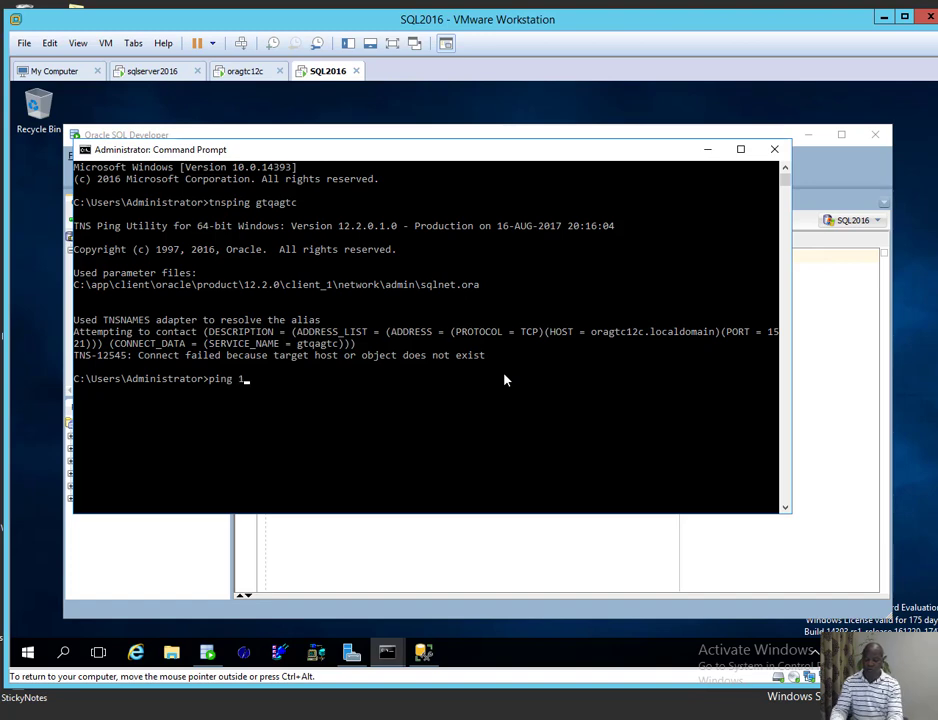
text(92.168.56.132)
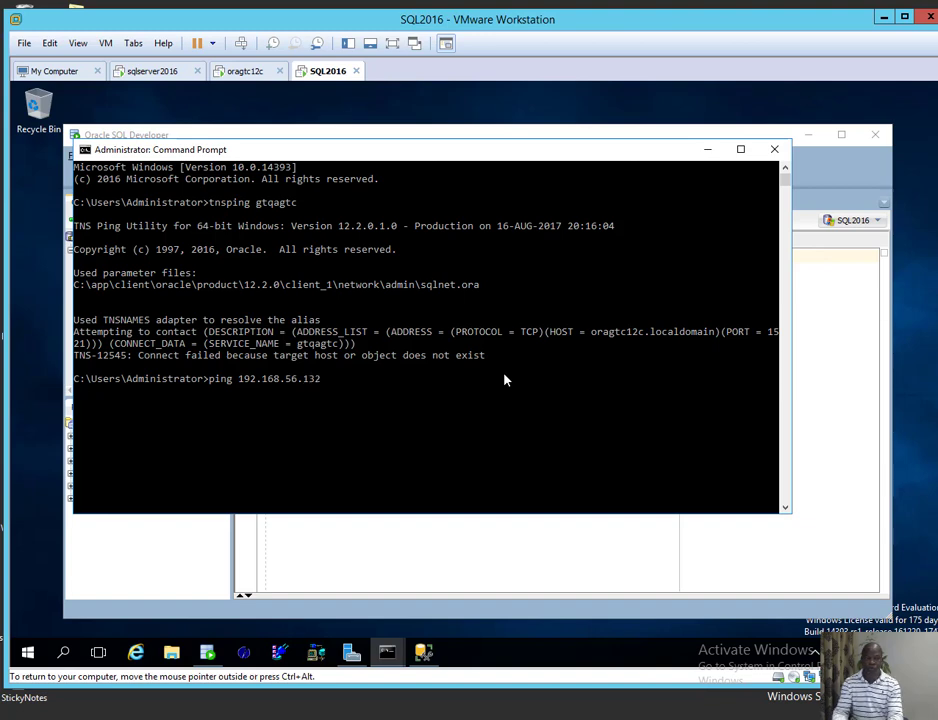
key(BackSpace)
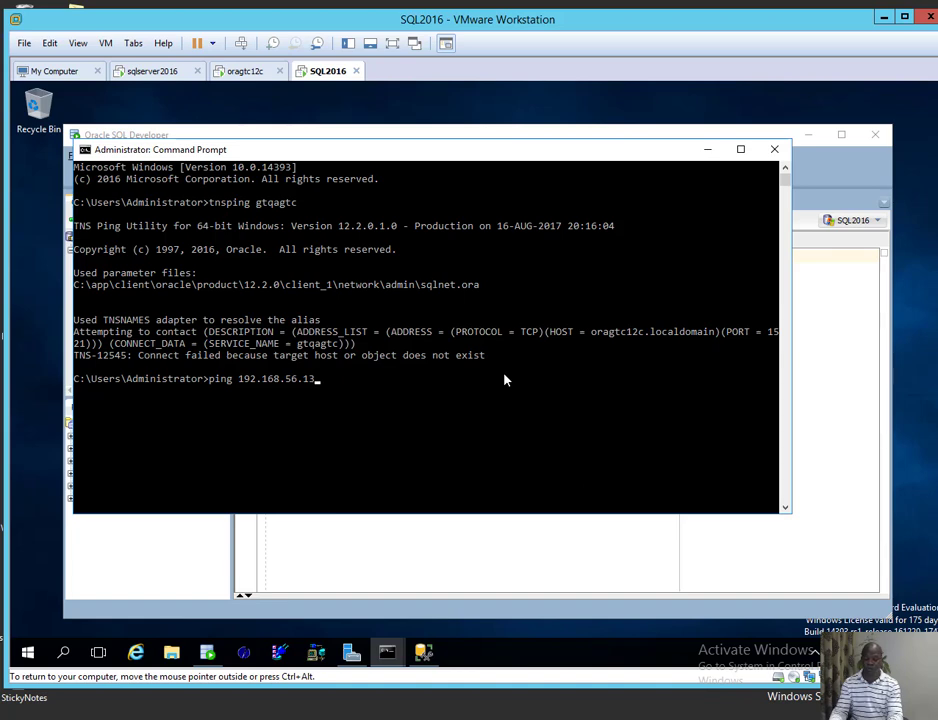
key(Return)
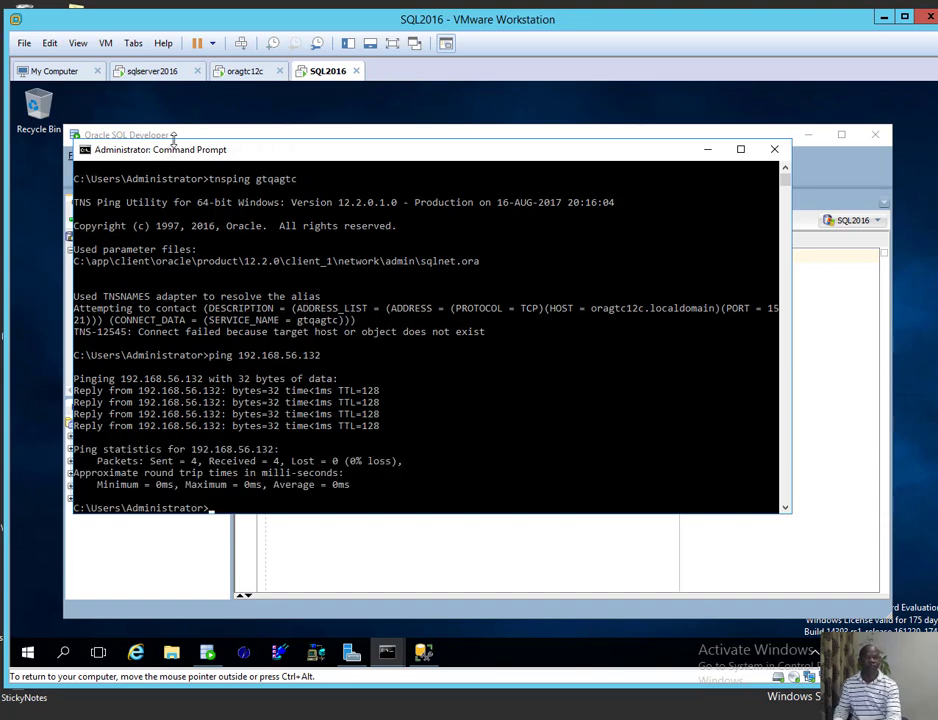
Run ifconfig on the oragtc12c VM and mark ens38's address 192.168.56.129.
click(245, 73)
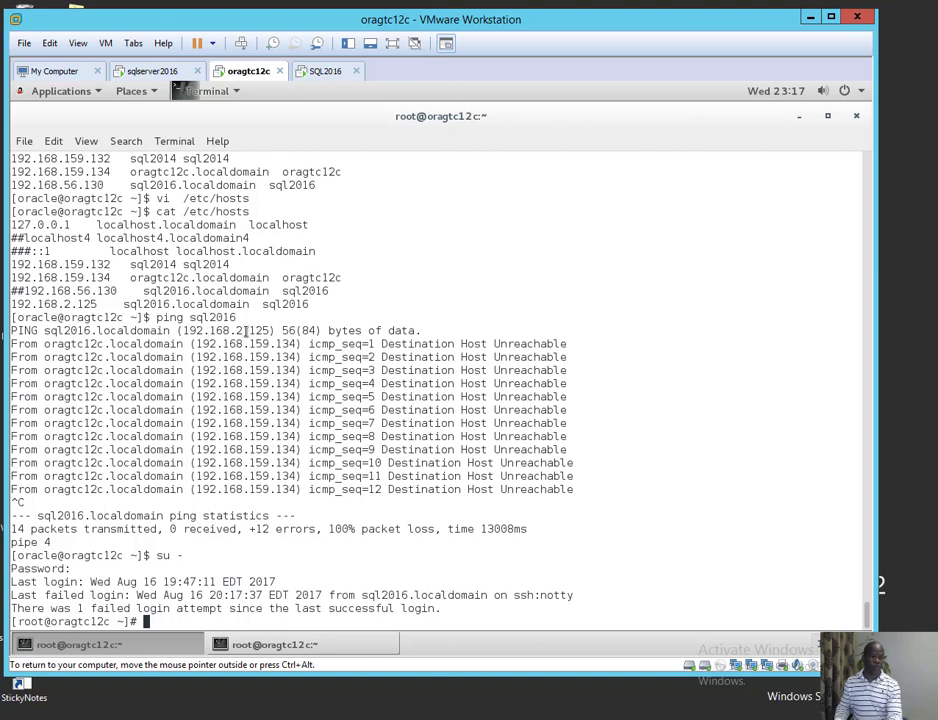
text(ifco)
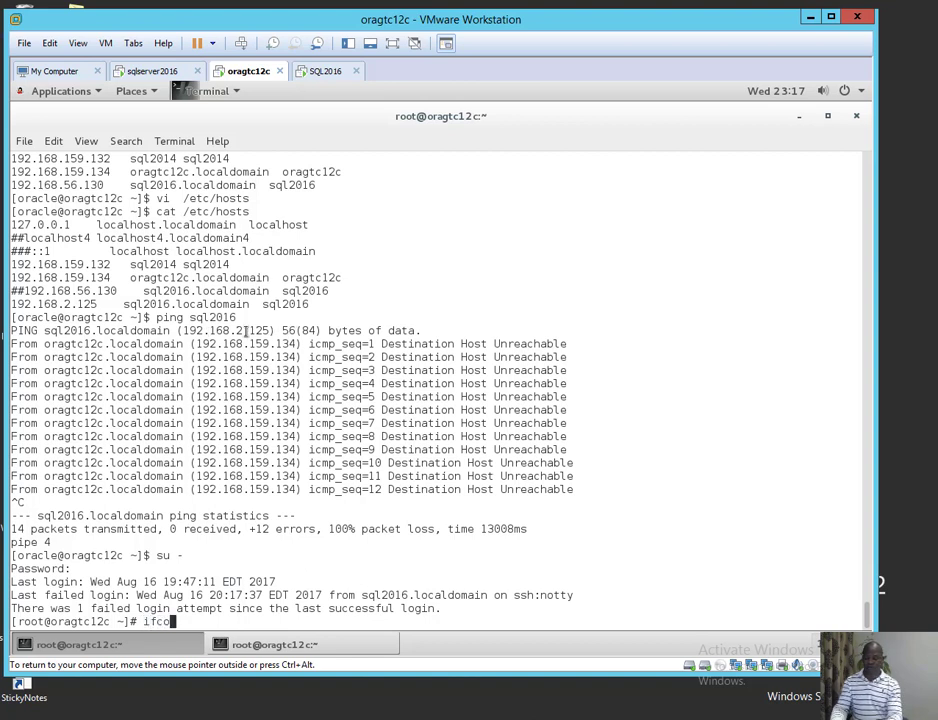
text(nfig)
key(Return)
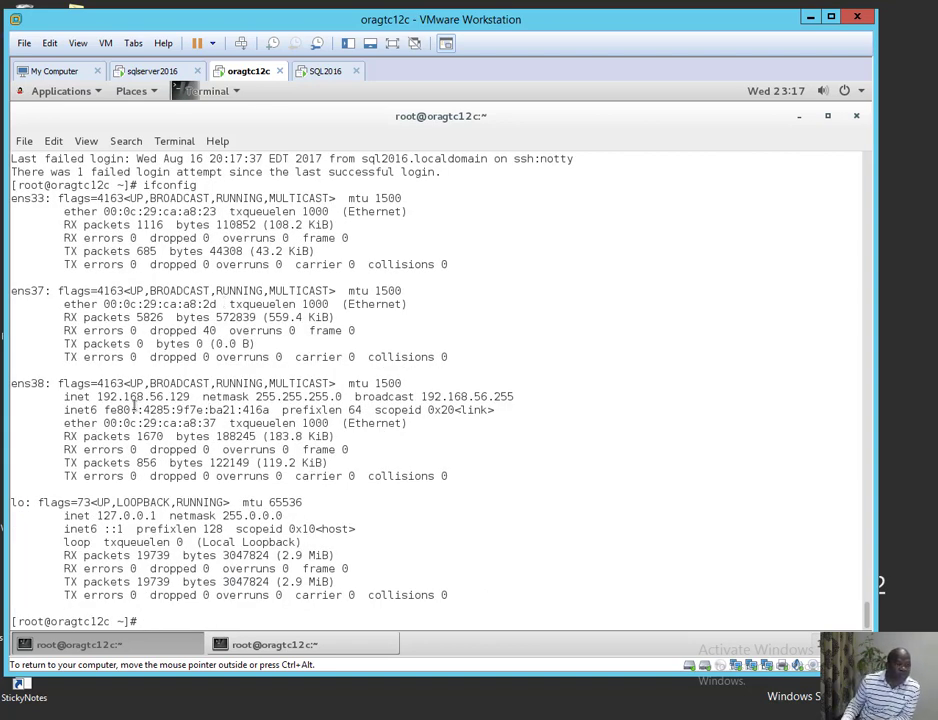
drag(104, 397, 188, 397)
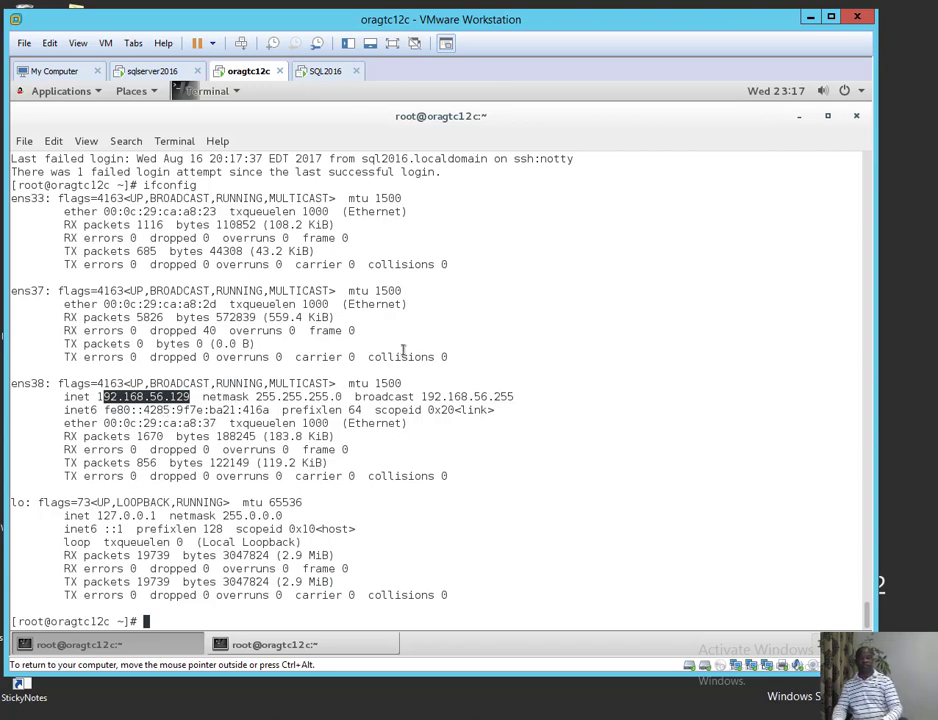
From the SQL2016 VM, ping 192.168.56.129 and get 4 replies with 0% loss.
click(327, 71)
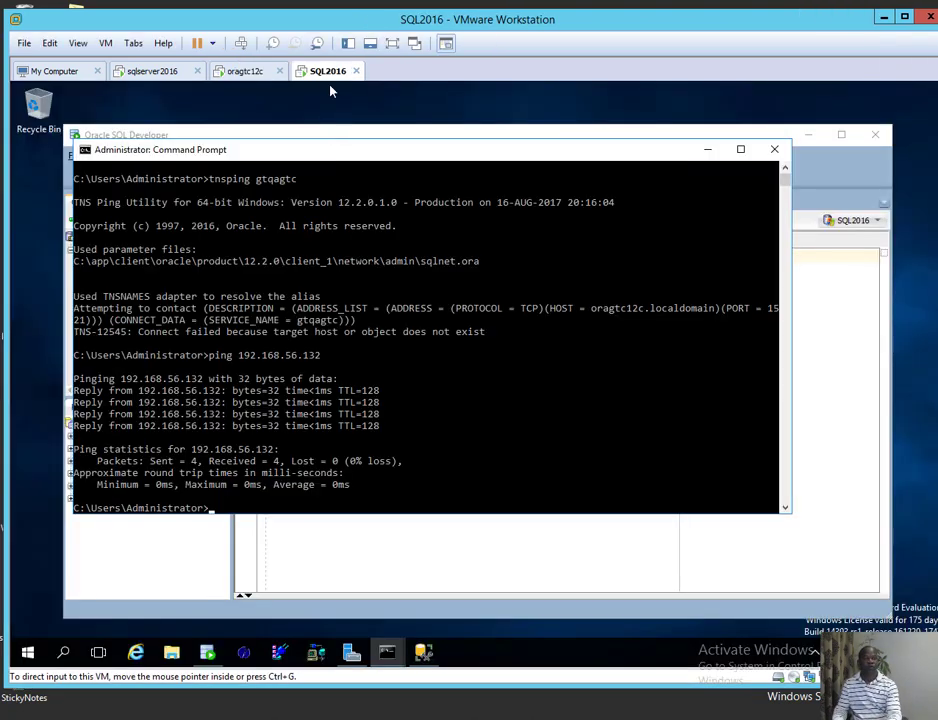
key(Up)
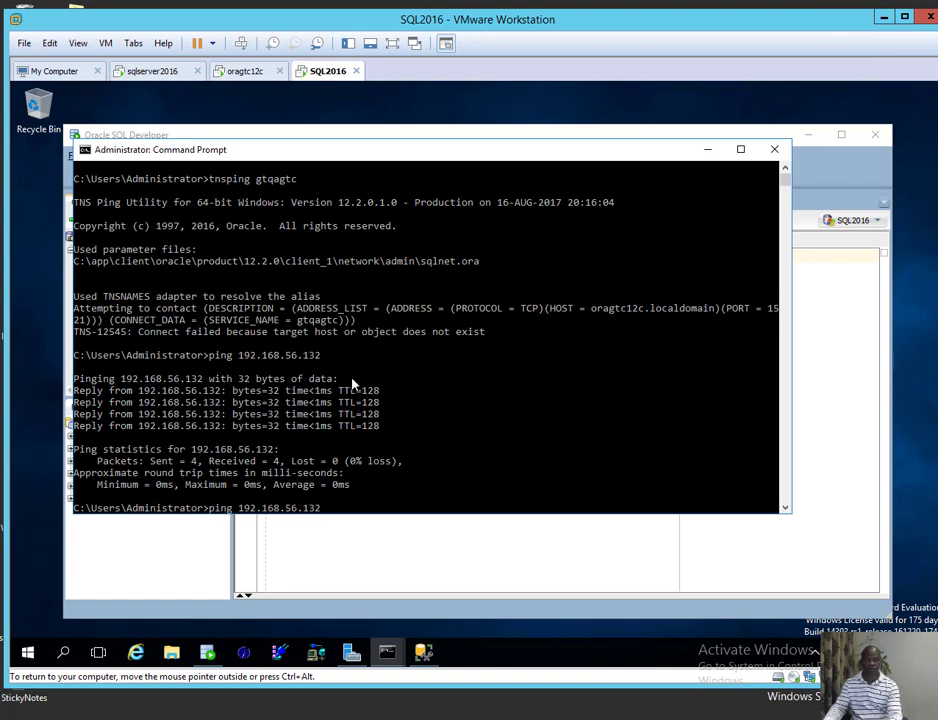
key(BackSpace)
key(BackSpace)
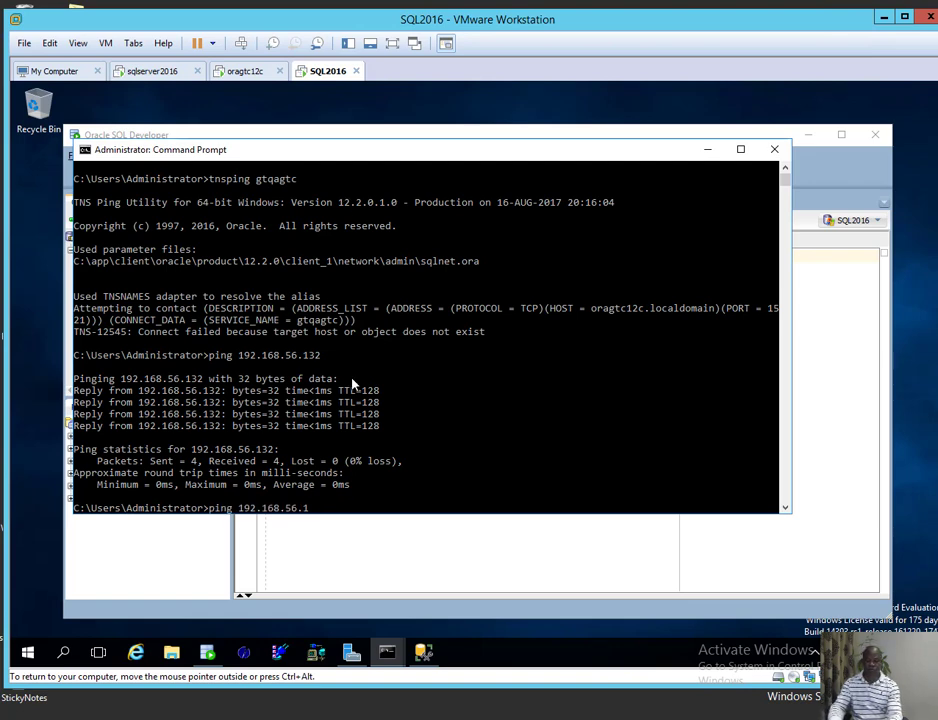
text(29)
key(Return)
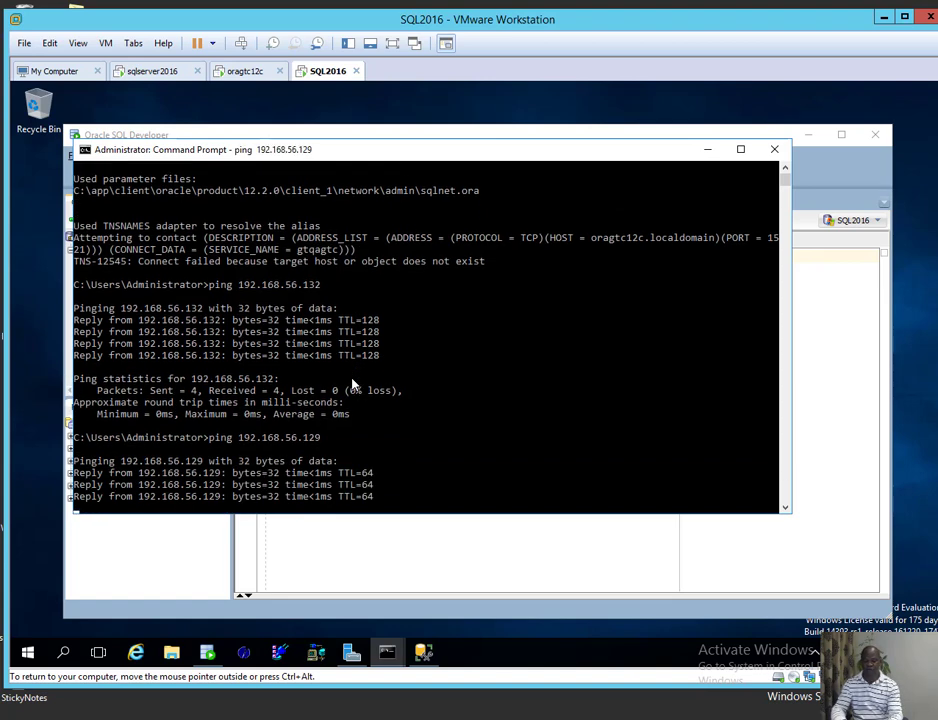
text(c)
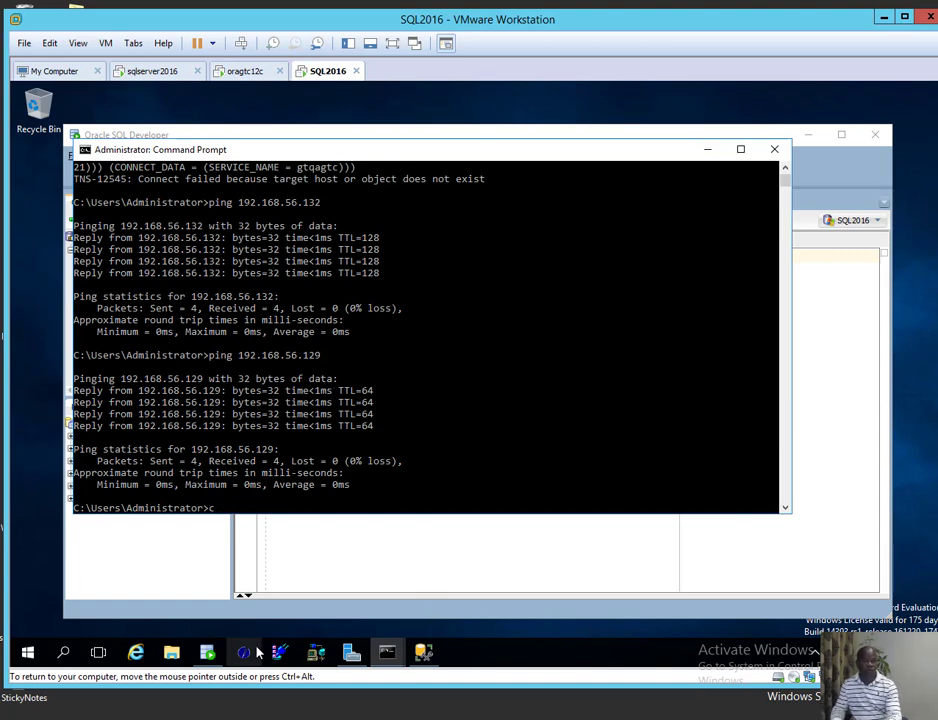
Browse from the C: drive into app\client\oracle\product\12.2.0\client_1.
click(171, 652)
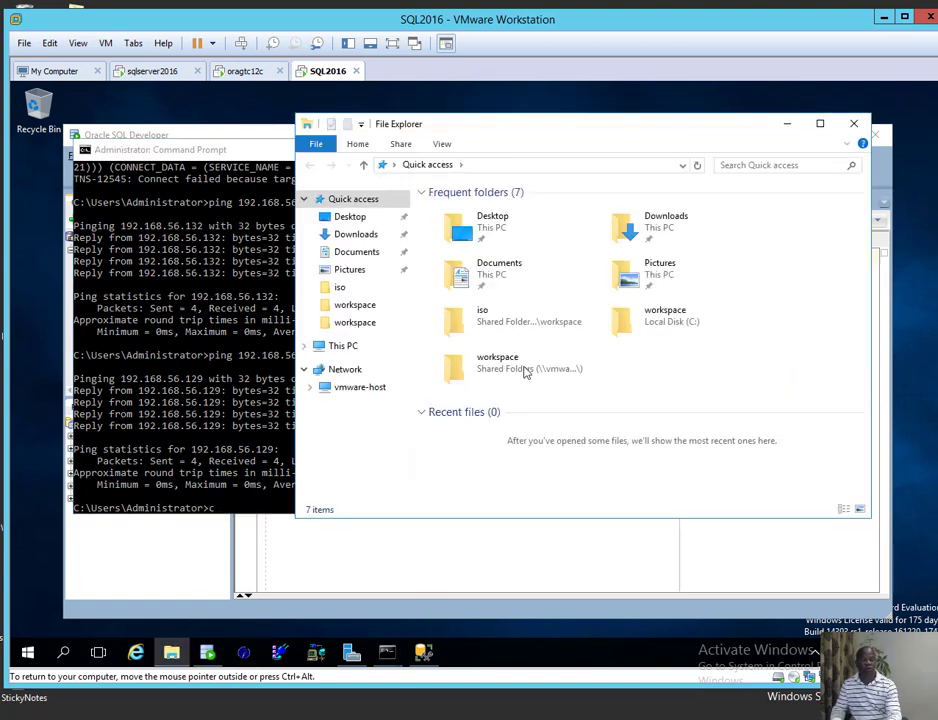
click(651, 325)
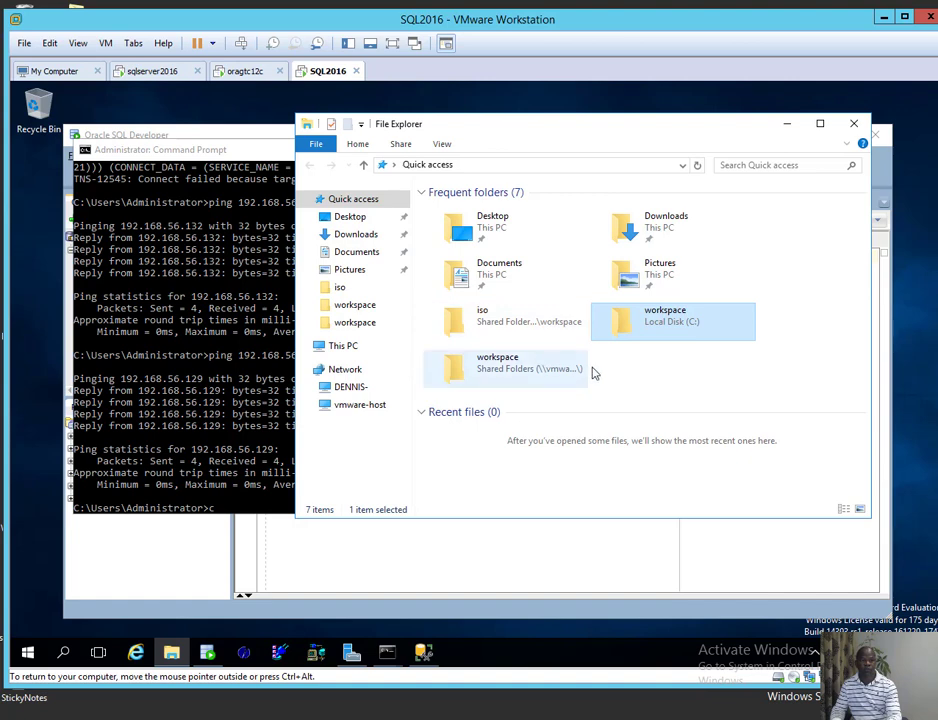
double_click(645, 332)
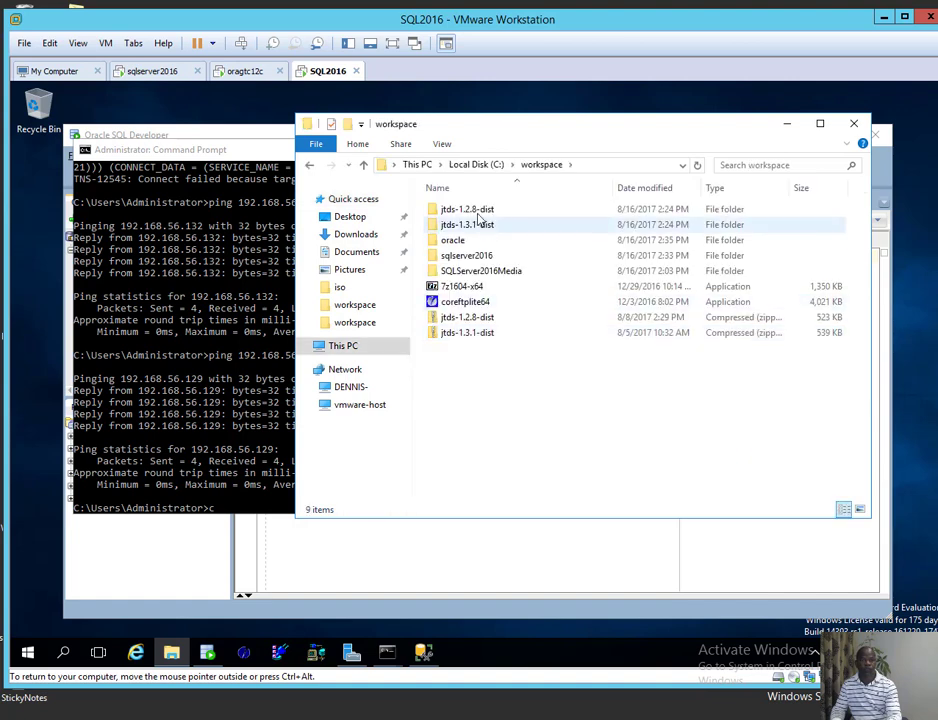
click(366, 166)
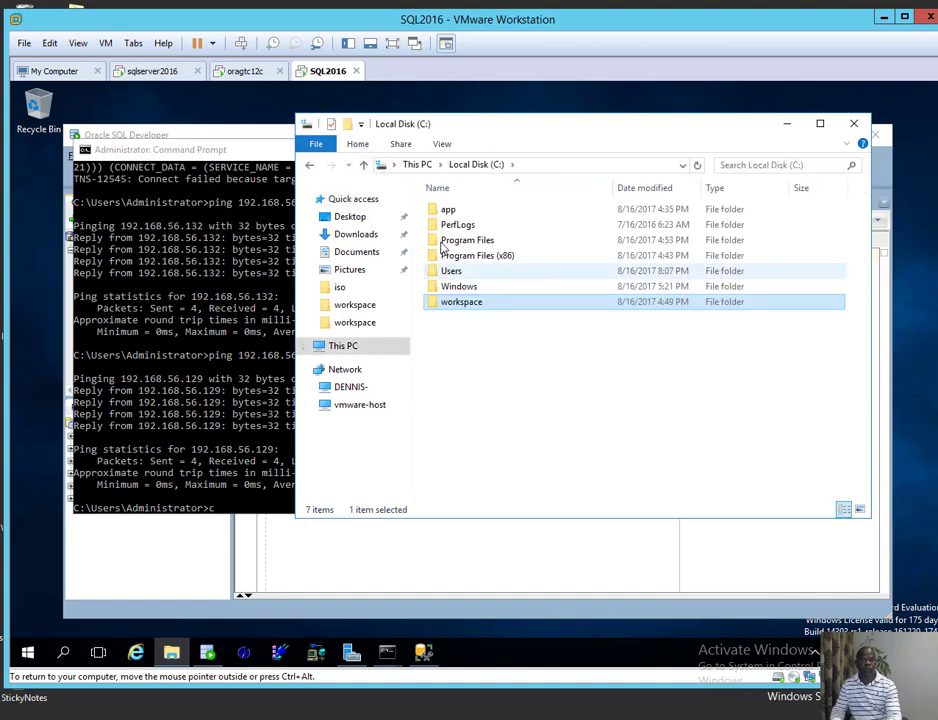
double_click(446, 212)
double_click(456, 212)
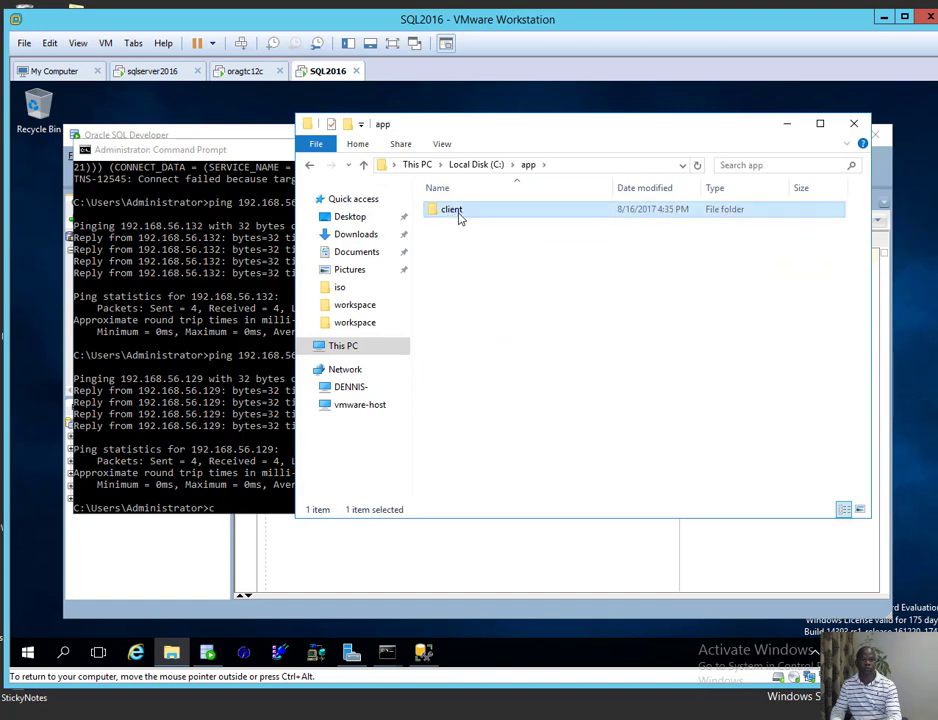
click(455, 209)
double_click(455, 209)
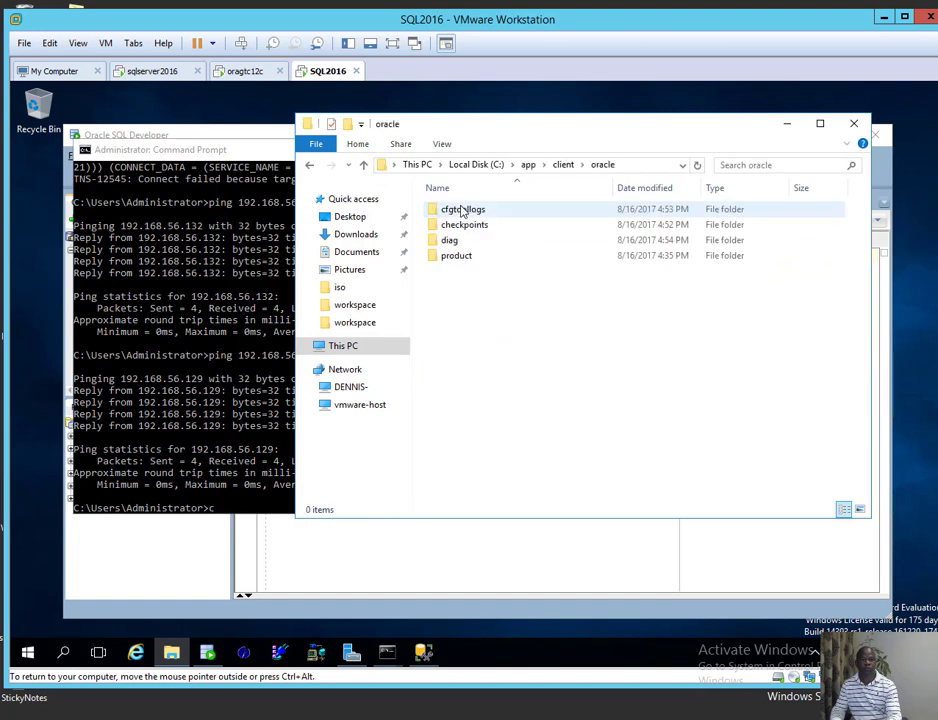
double_click(465, 263)
double_click(455, 209)
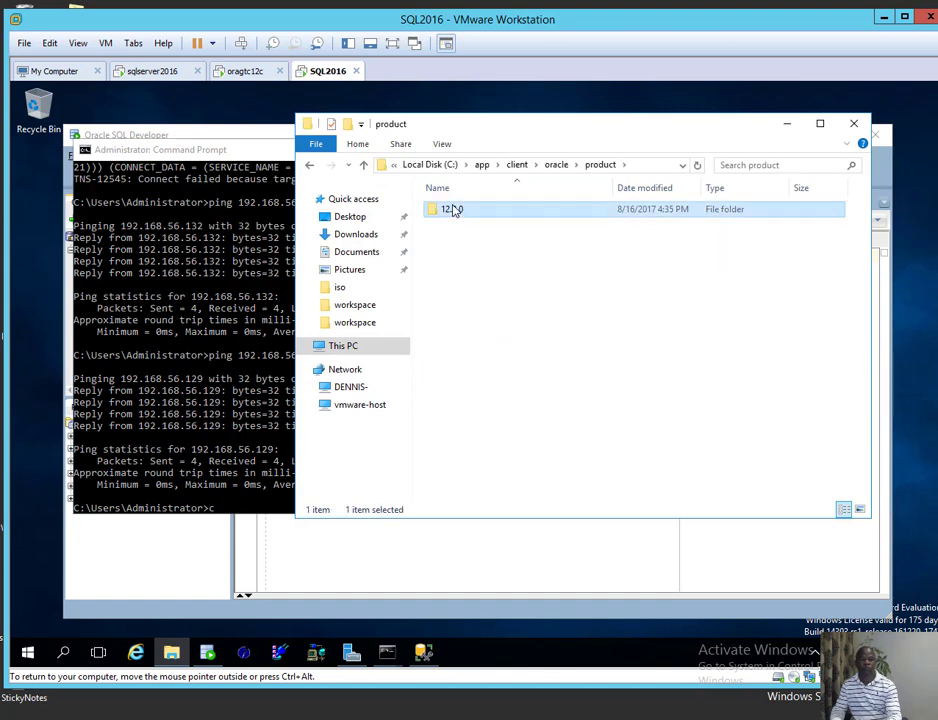
click(458, 210)
double_click(458, 210)
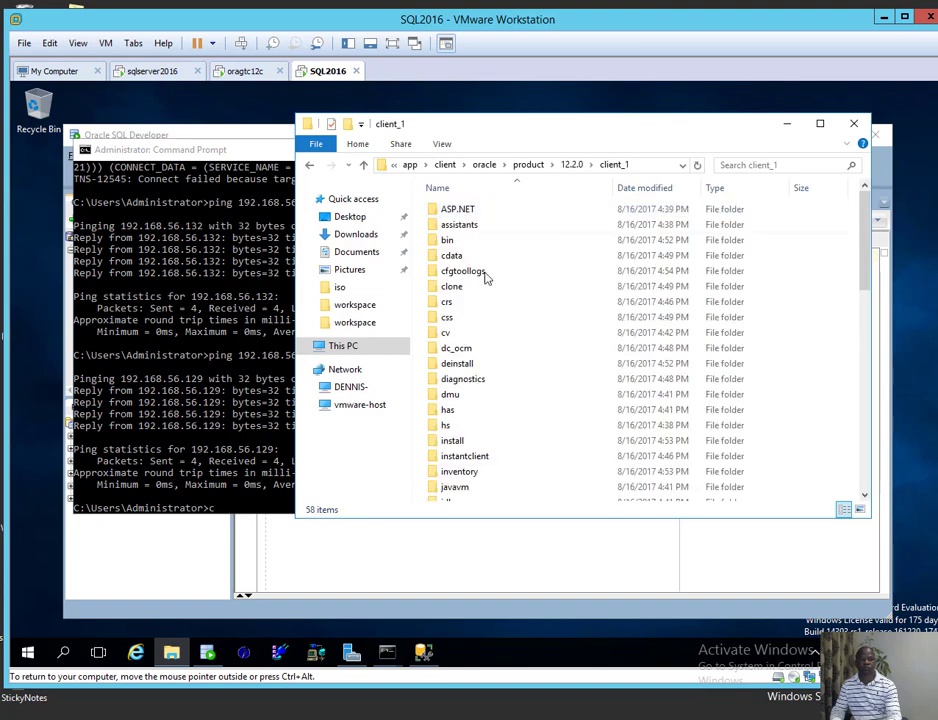
Go into network\admin and locate the tnsnames.ora file.
scroll(488, 392, down, 3)
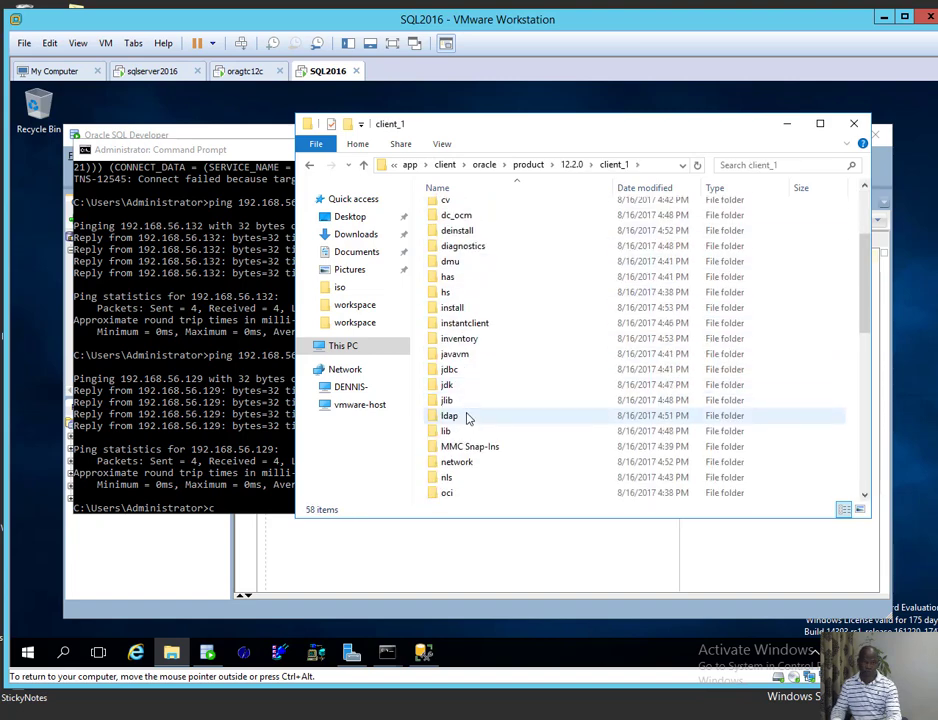
click(458, 466)
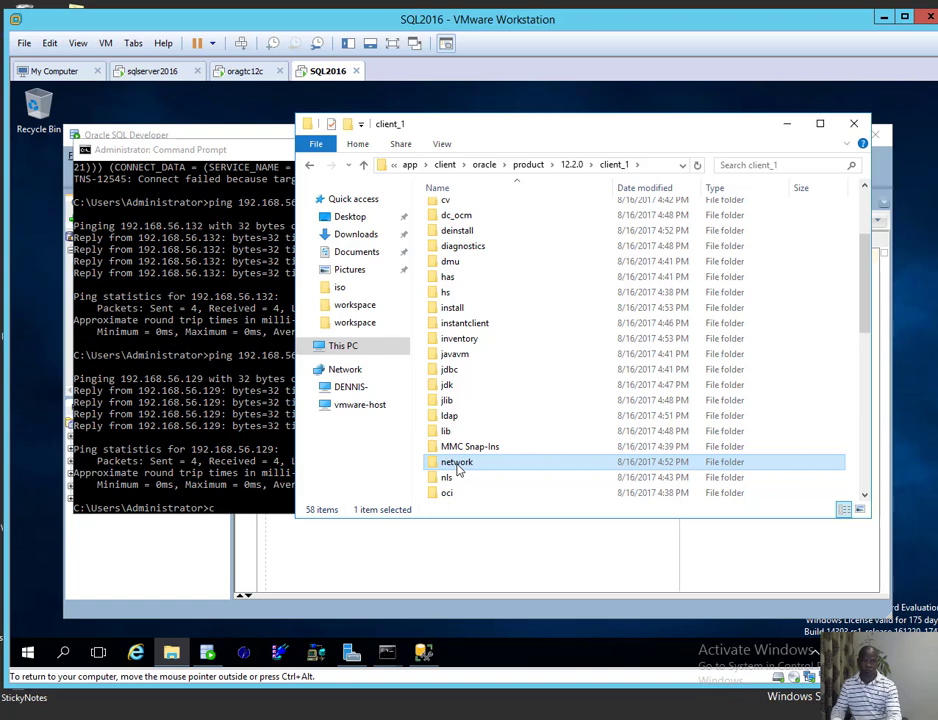
double_click(457, 464)
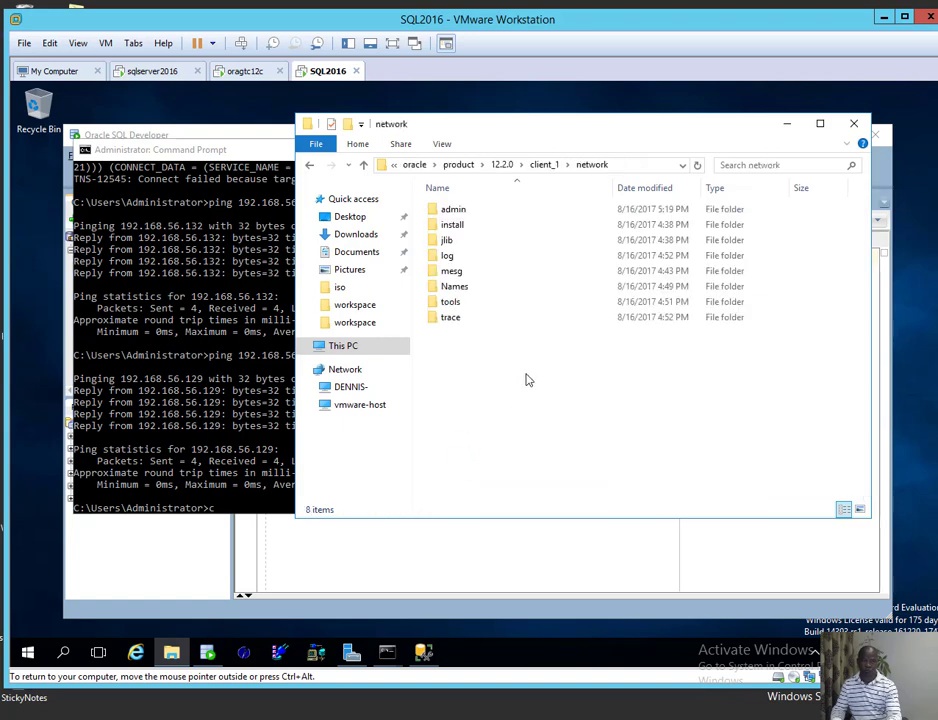
double_click(452, 209)
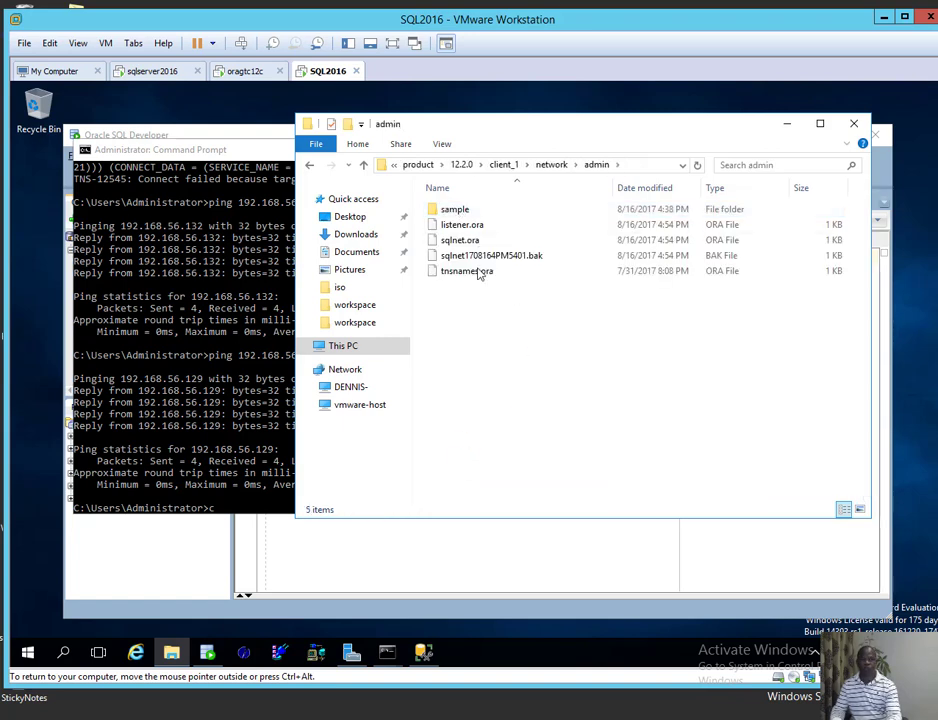
click(472, 277)
right_click(469, 279)
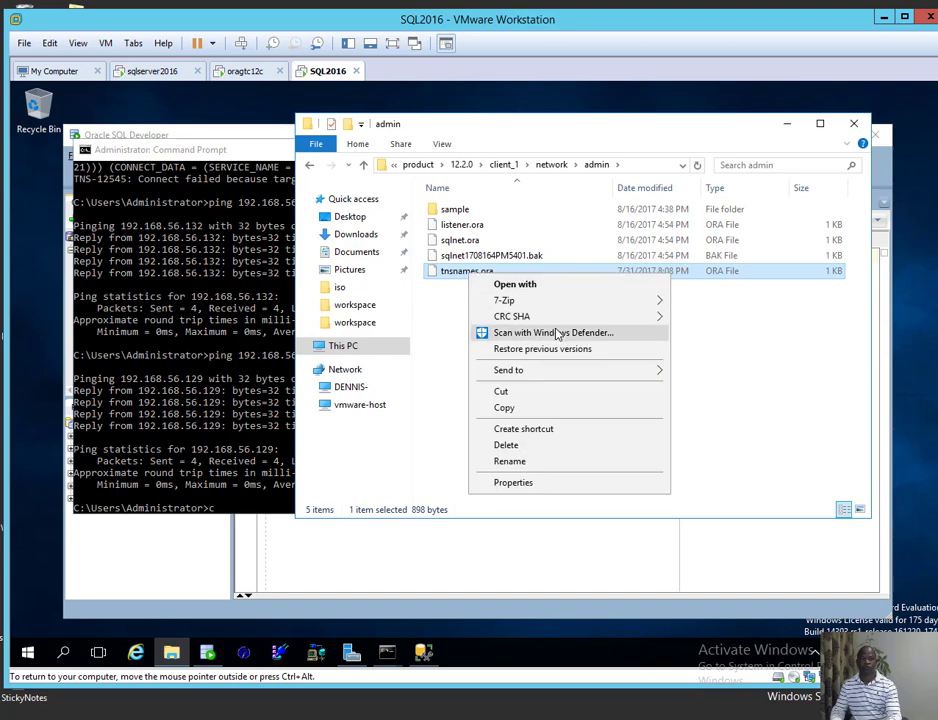
mouse_move(617, 318)
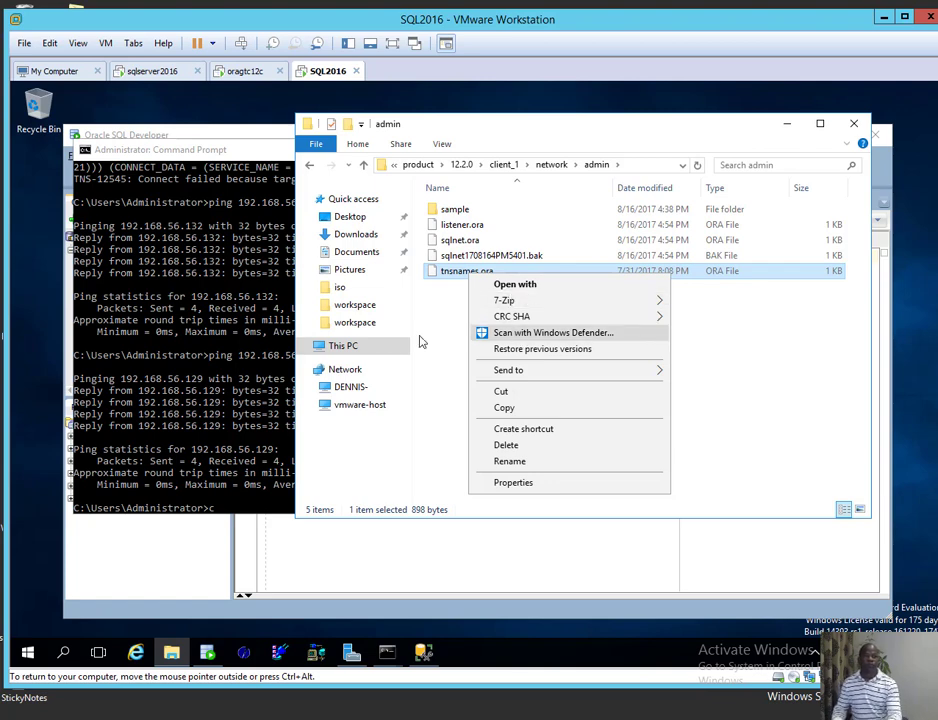
click(375, 467)
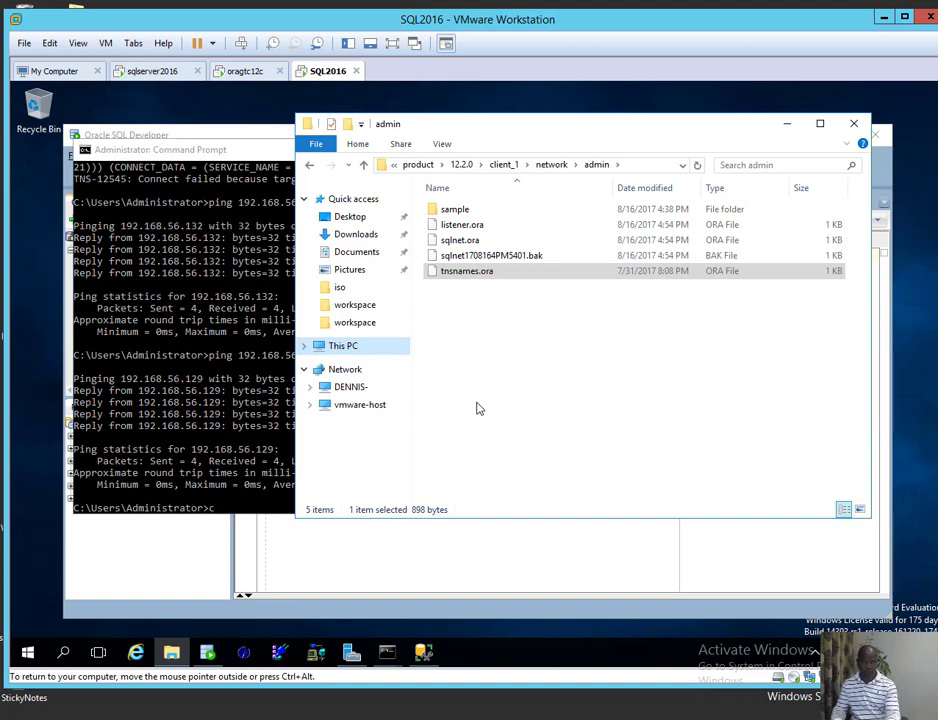
In a new File Explorer window, open the workspace folder on Shared Folders drive Z:.
click(787, 124)
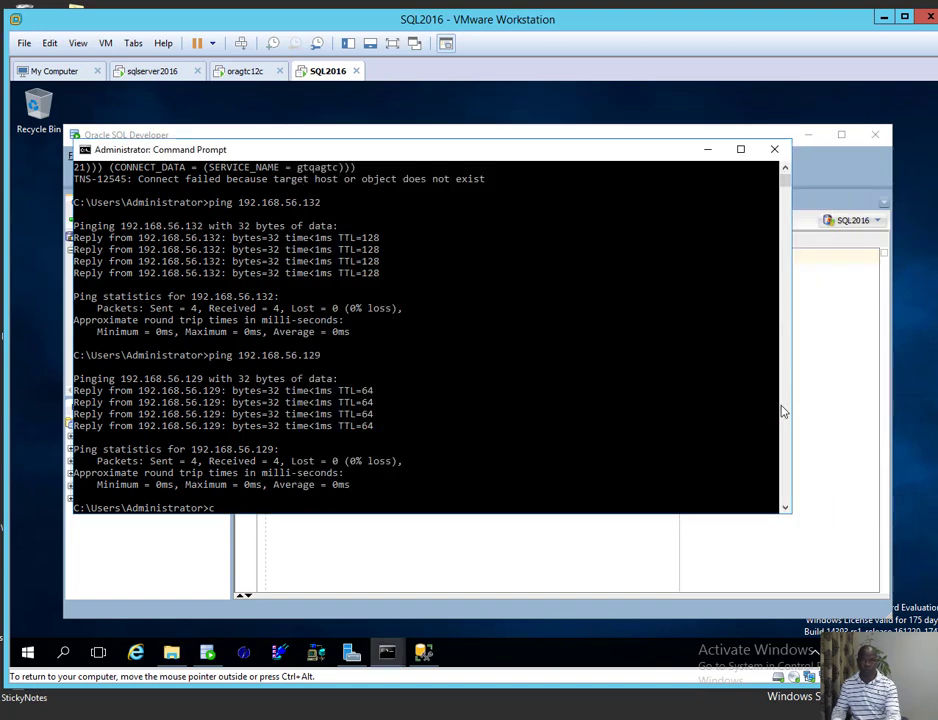
click(535, 550)
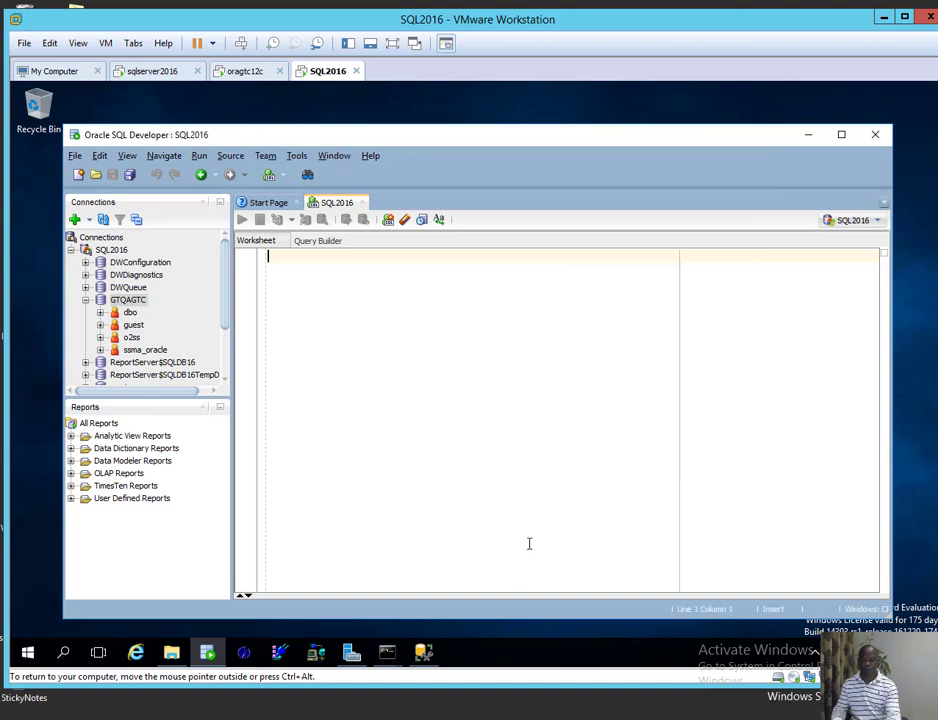
key(super+e)
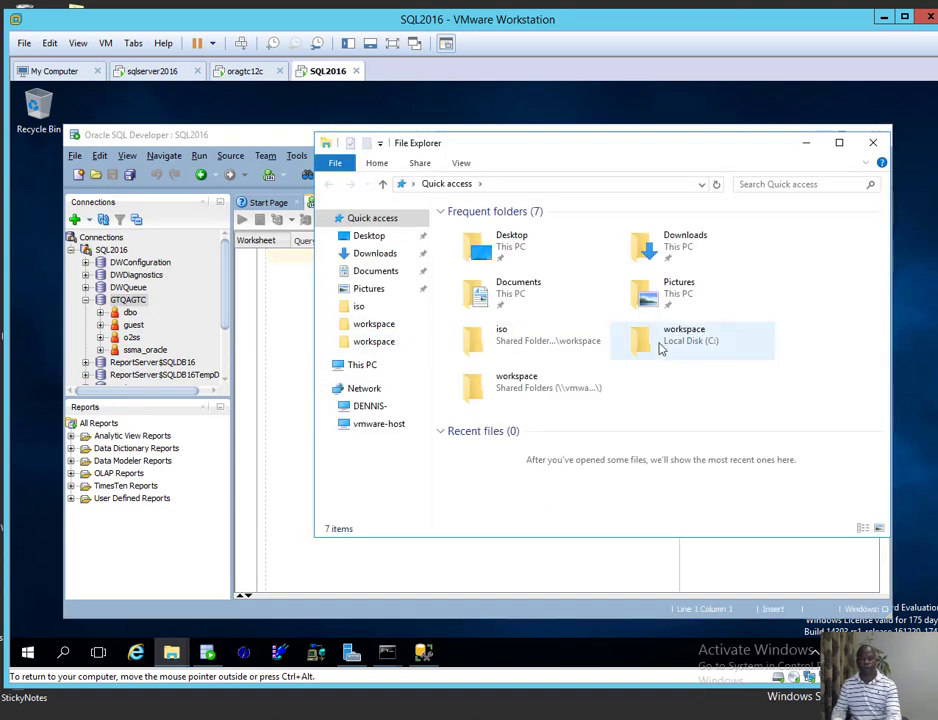
double_click(662, 345)
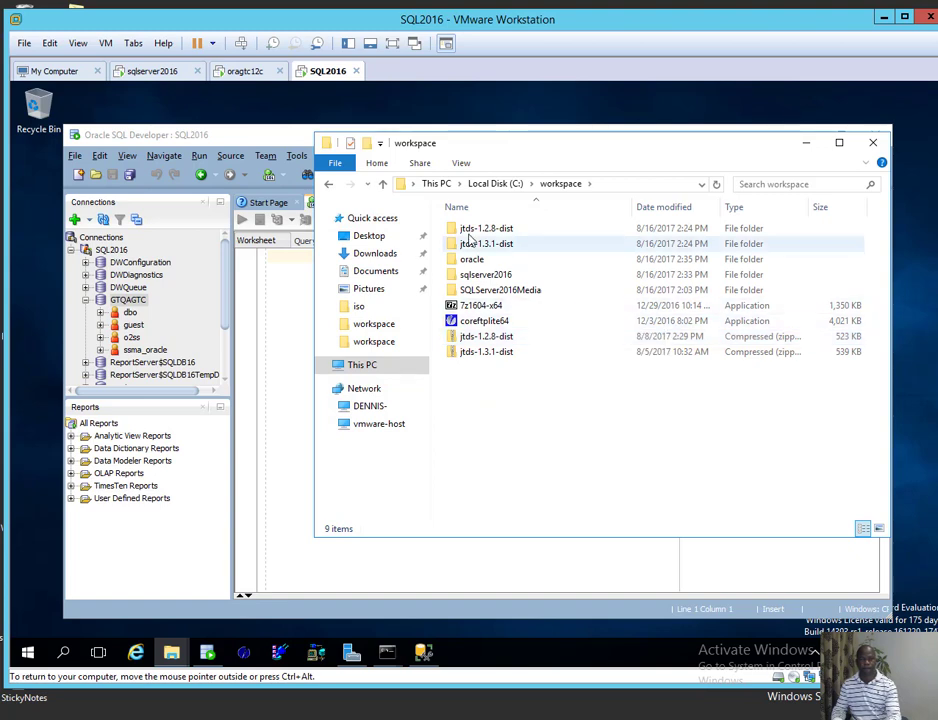
click(370, 368)
double_click(560, 490)
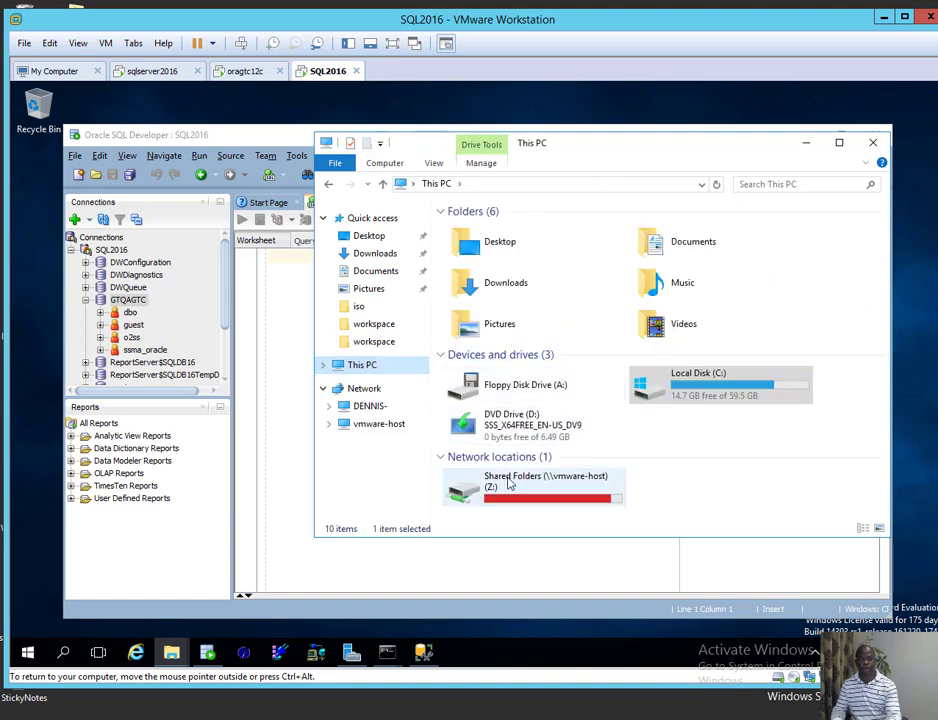
double_click(466, 236)
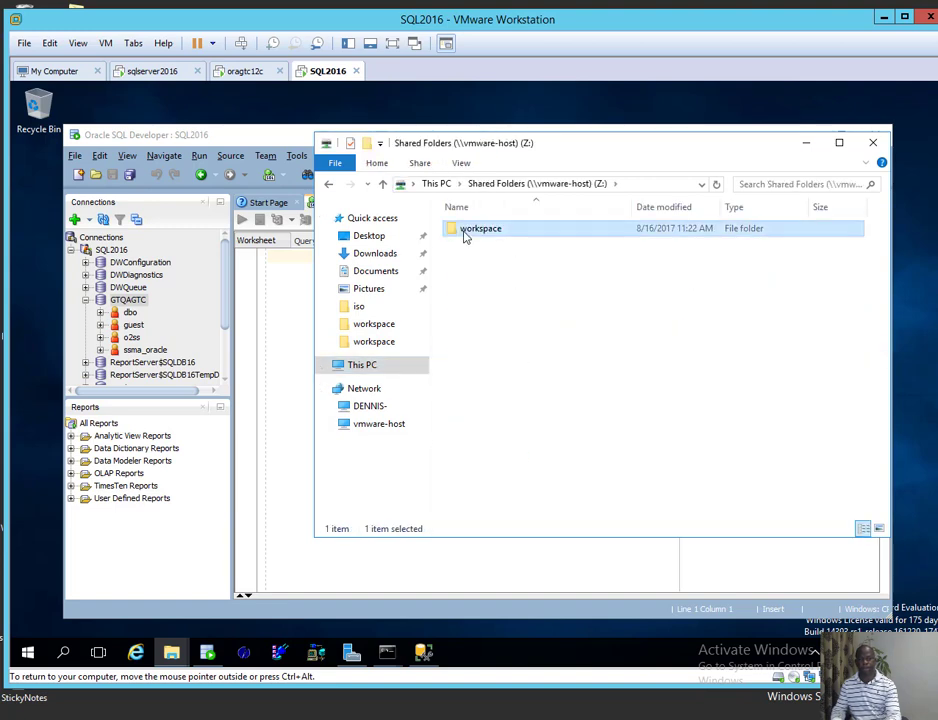
Find and copy the npp.7.4.2.Installer.x64 file.
scroll(569, 330, down, 8)
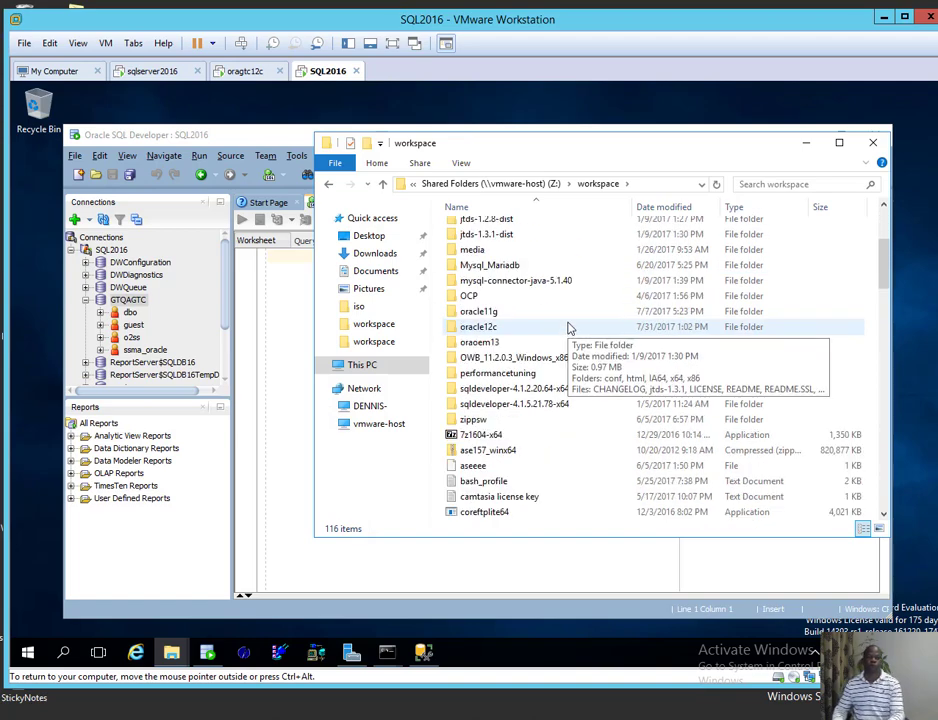
scroll(569, 328, down, 4)
scroll(569, 328, down, 13)
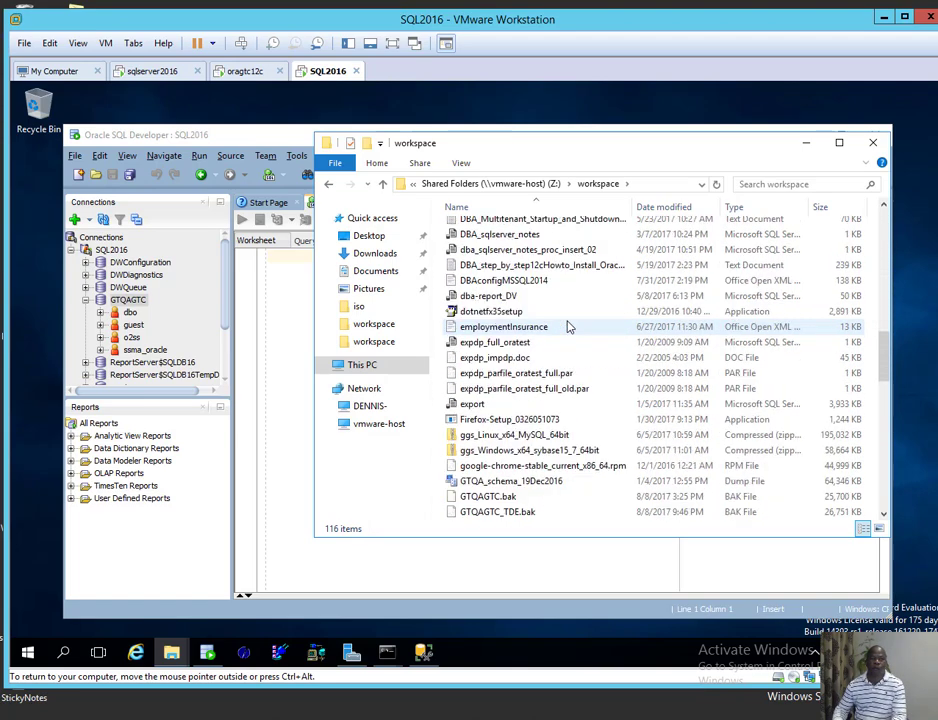
scroll(568, 327, up, 2)
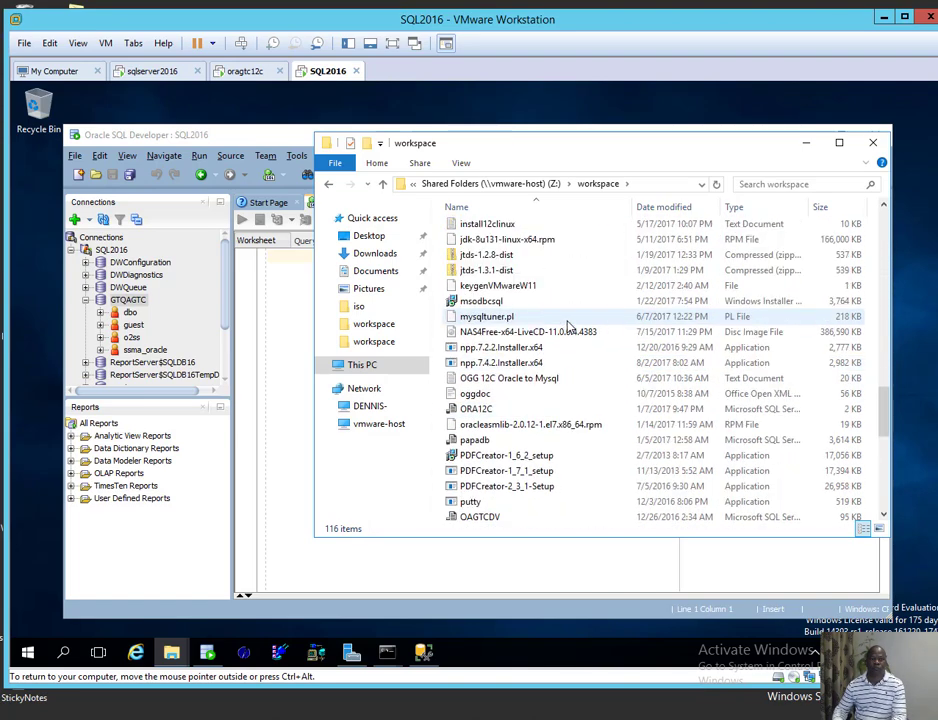
scroll(561, 326, down, 3)
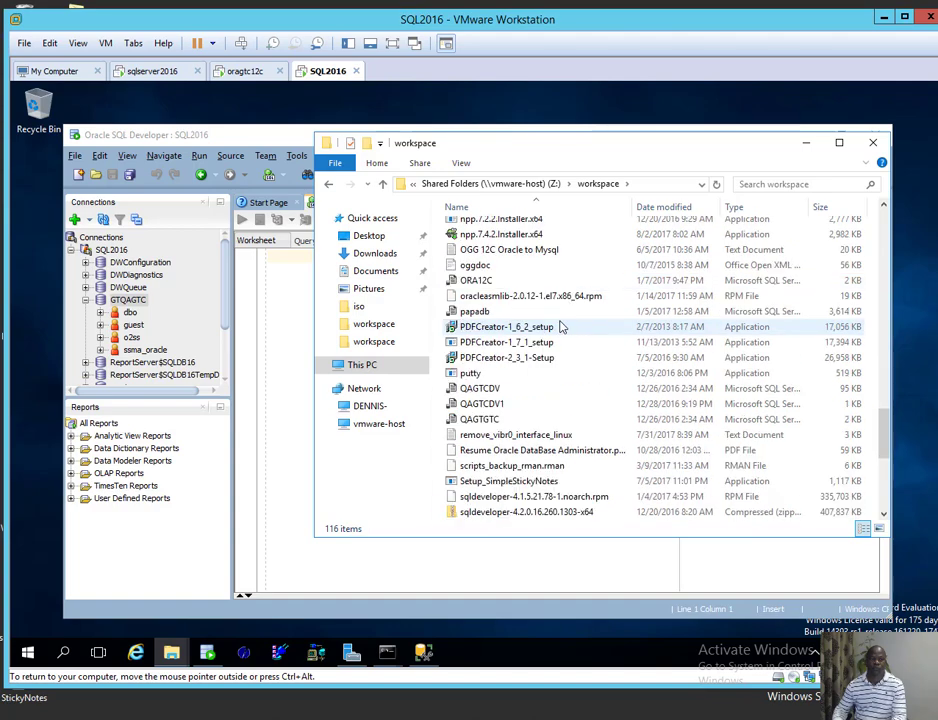
scroll(561, 326, down, 3)
scroll(563, 327, down, 3)
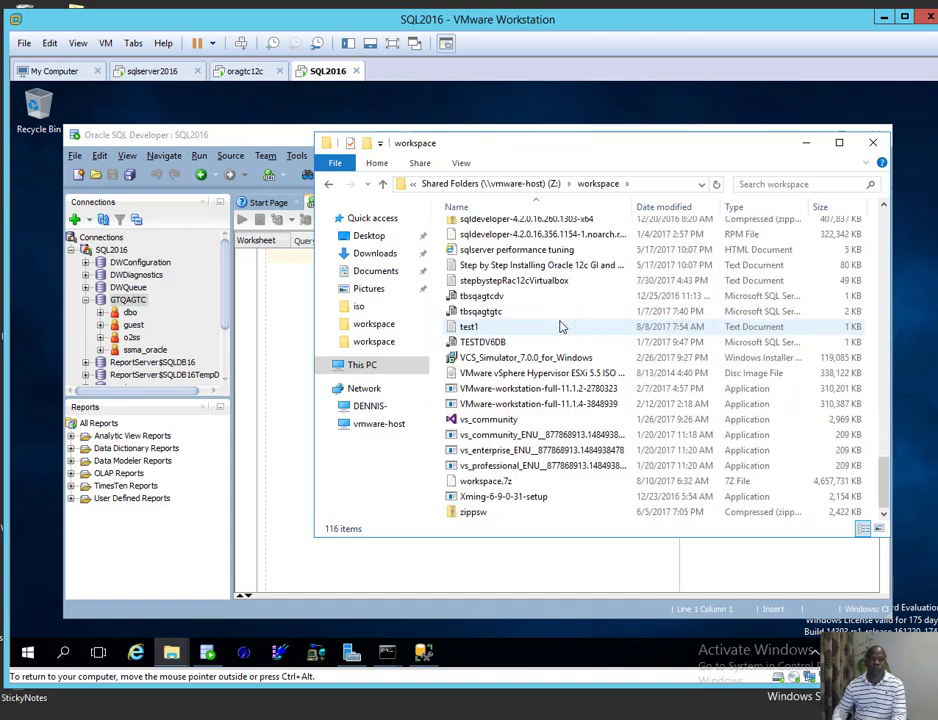
click(493, 283)
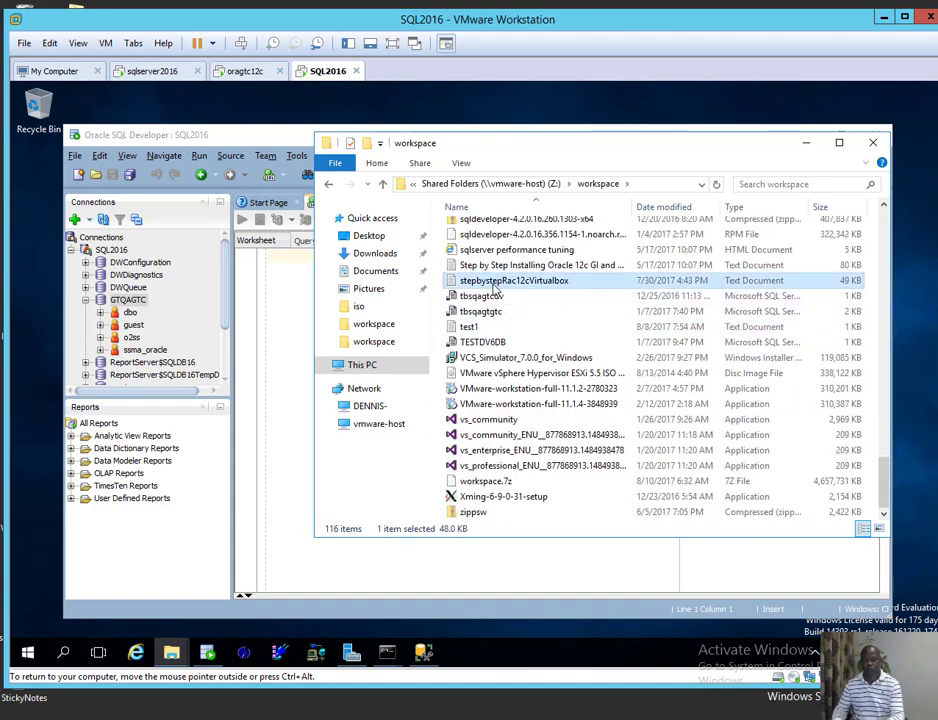
key(n)
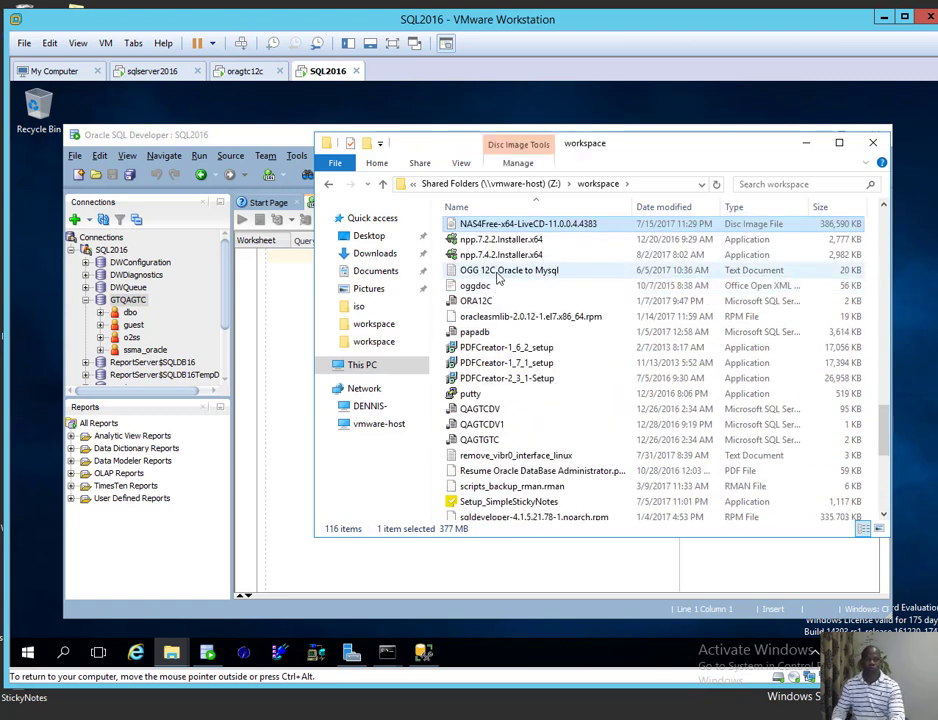
click(505, 257)
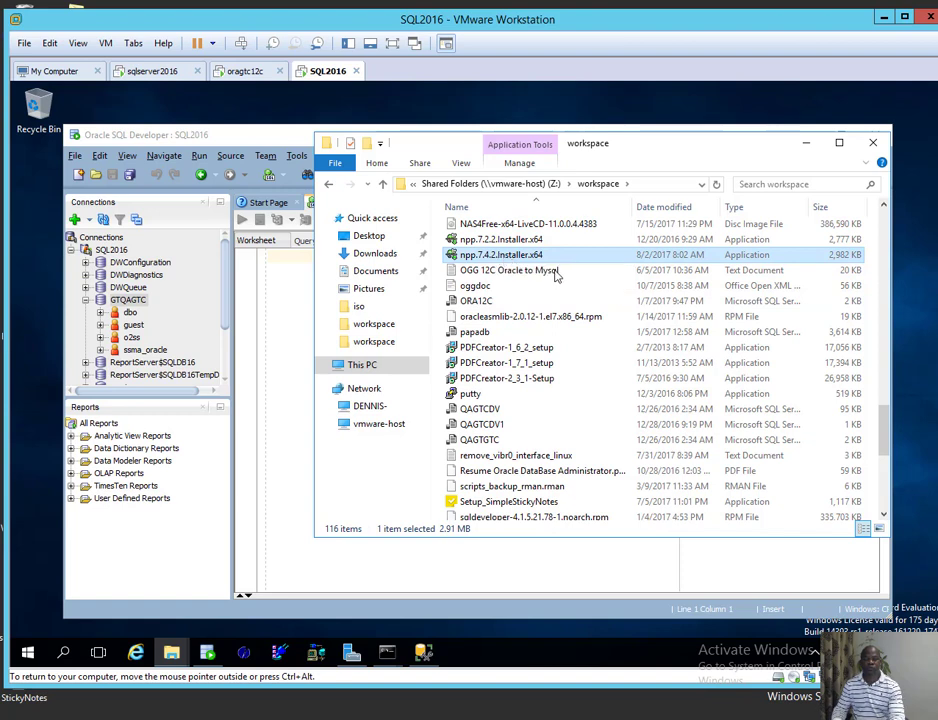
right_click(557, 276)
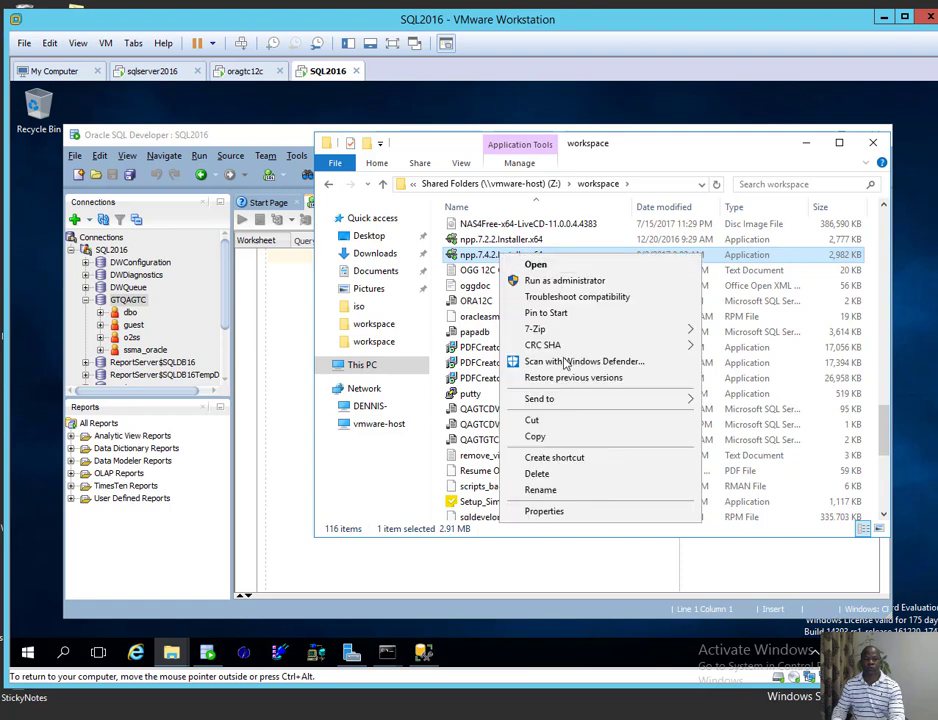
click(552, 440)
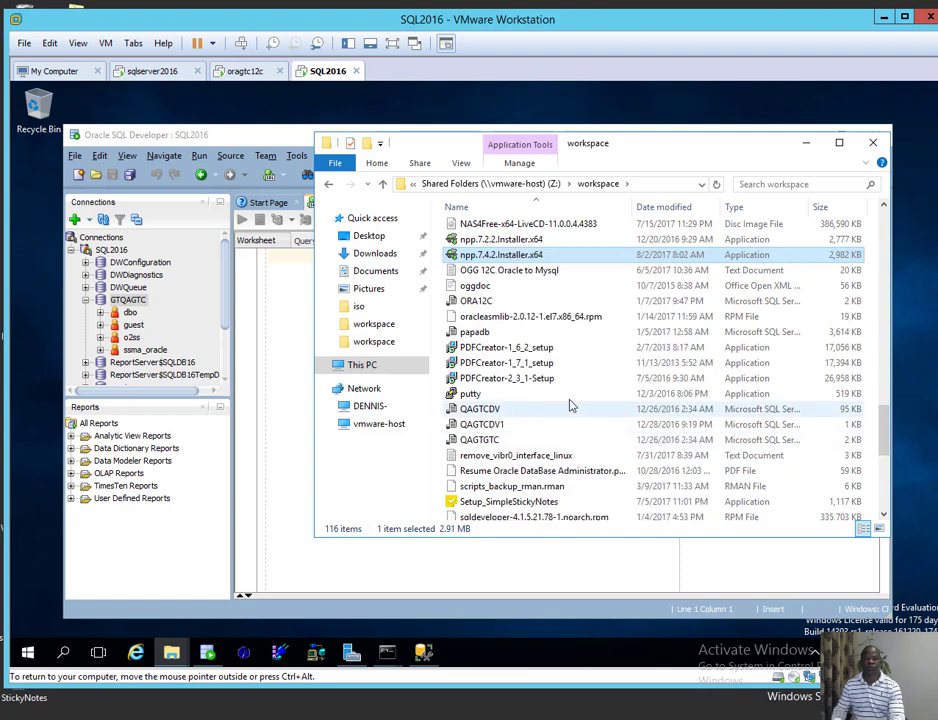
Paste the installer into the workspace folder on Local Disk (C:).
click(371, 367)
double_click(661, 395)
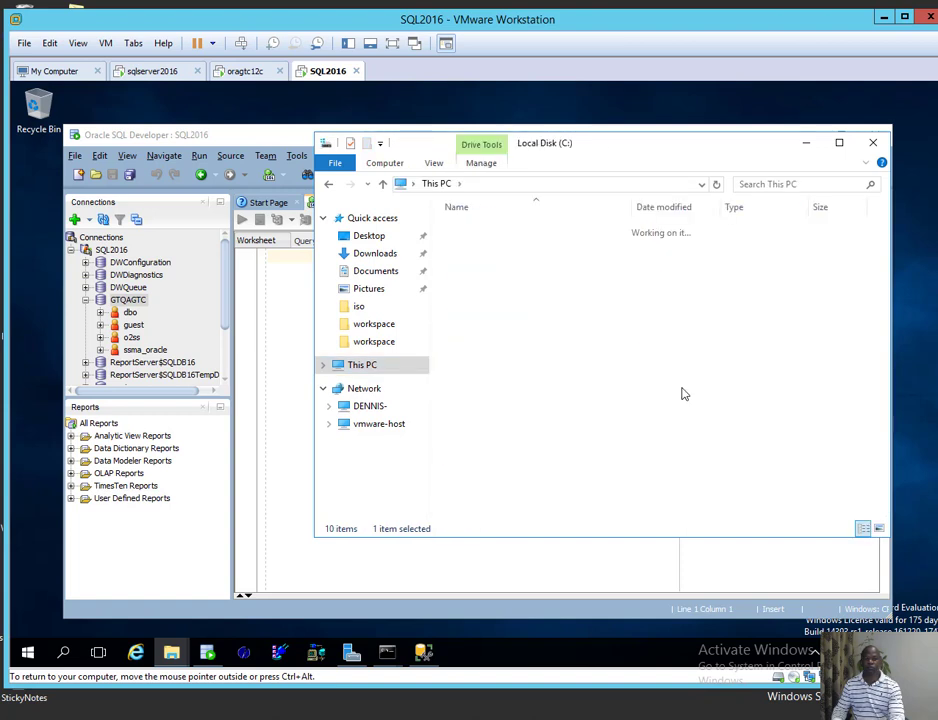
click(499, 322)
double_click(499, 325)
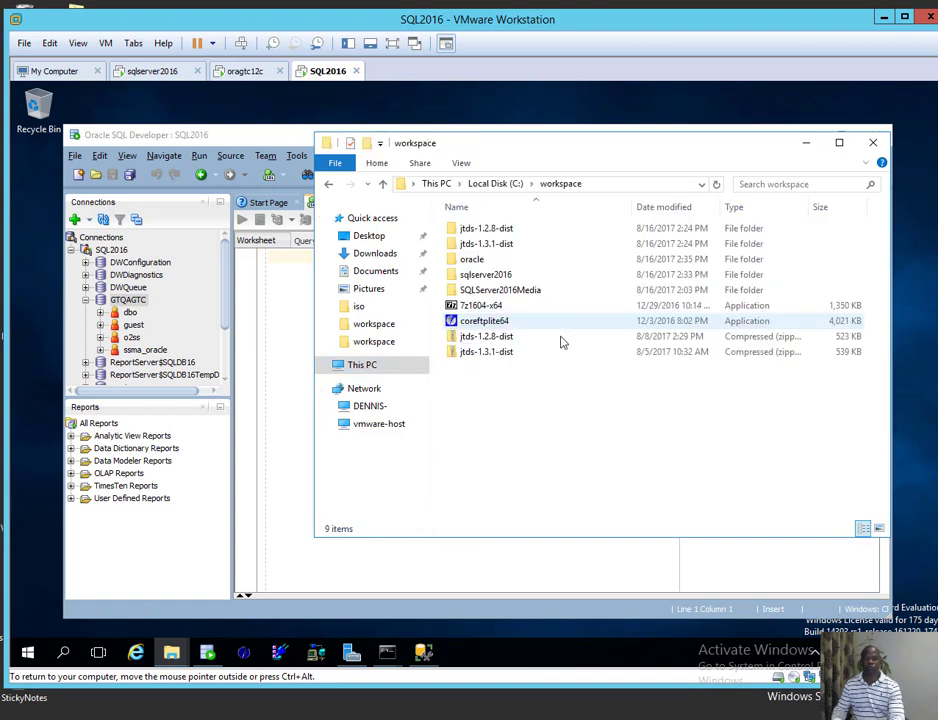
right_click(607, 411)
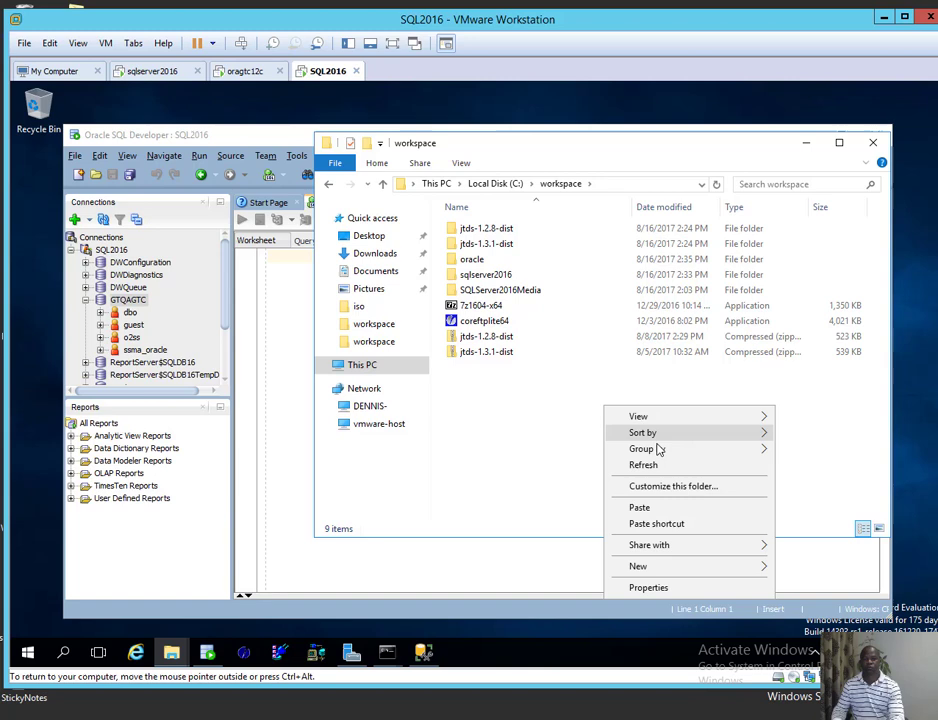
click(642, 505)
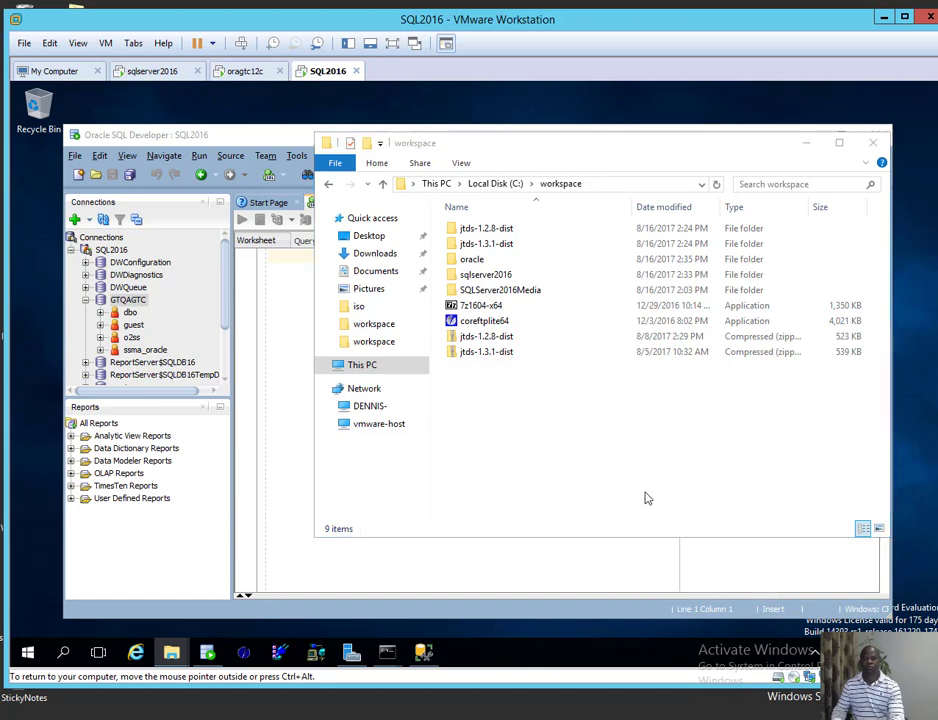
click(640, 430)
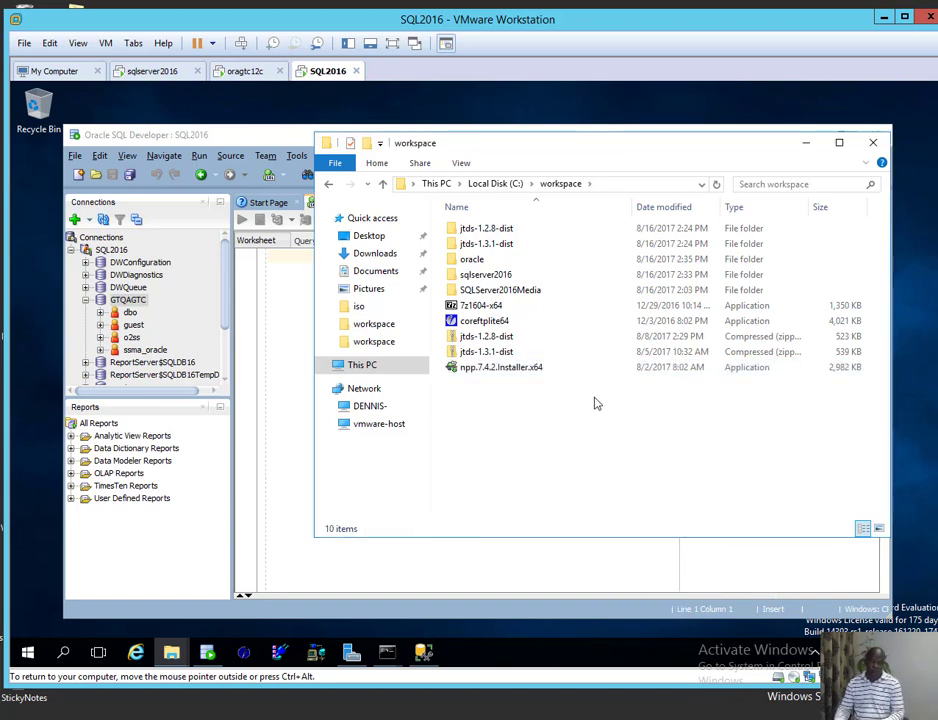
click(528, 372)
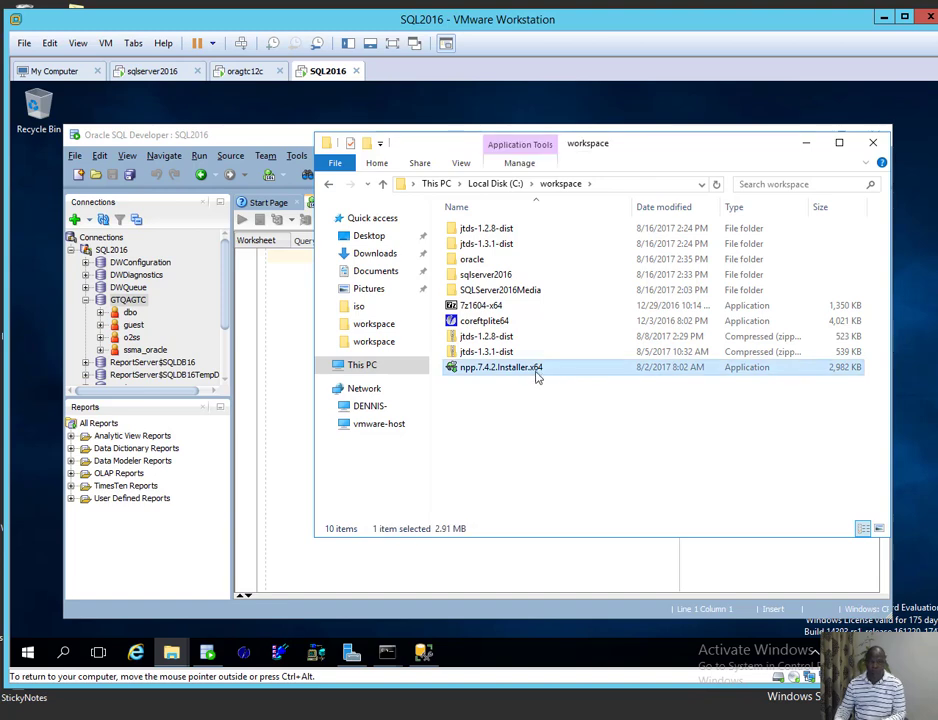
Run the installer as administrator in English, accepting the license, default location and components.
right_click(519, 374)
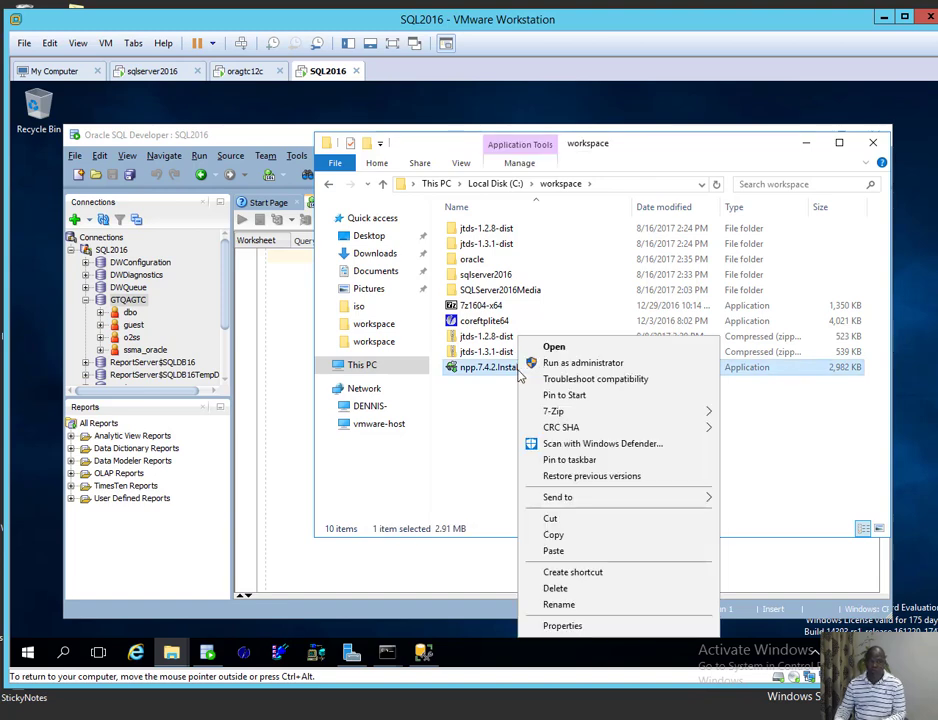
click(598, 365)
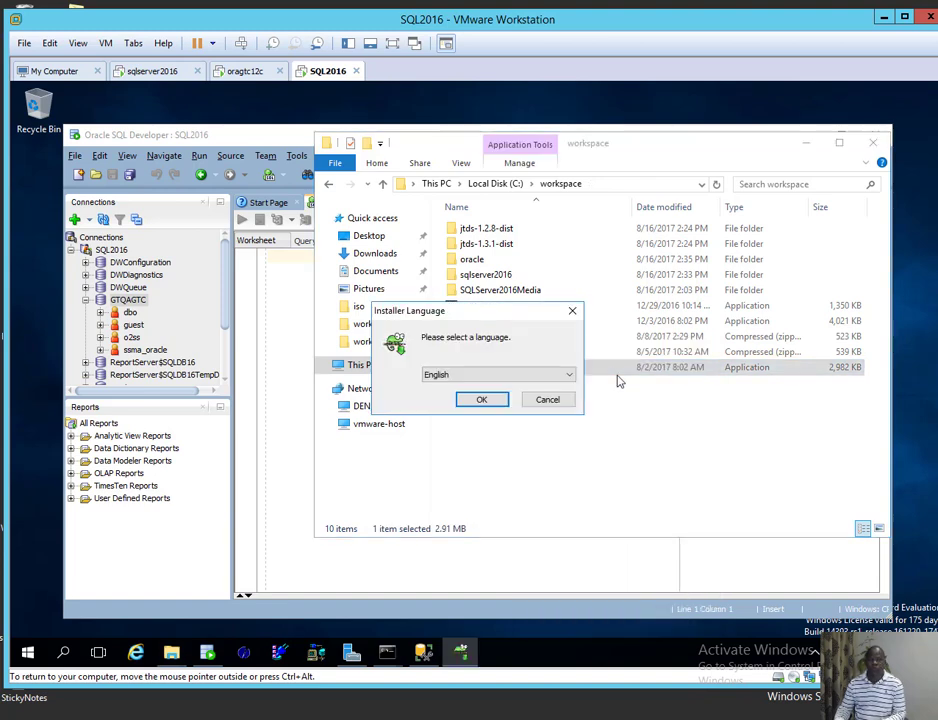
click(482, 400)
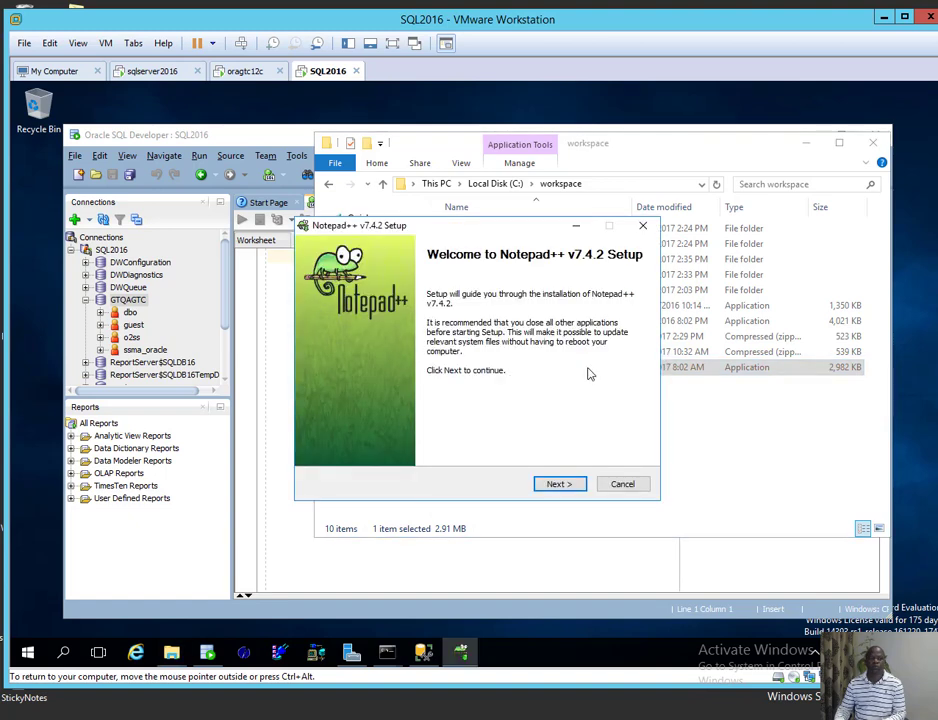
click(557, 484)
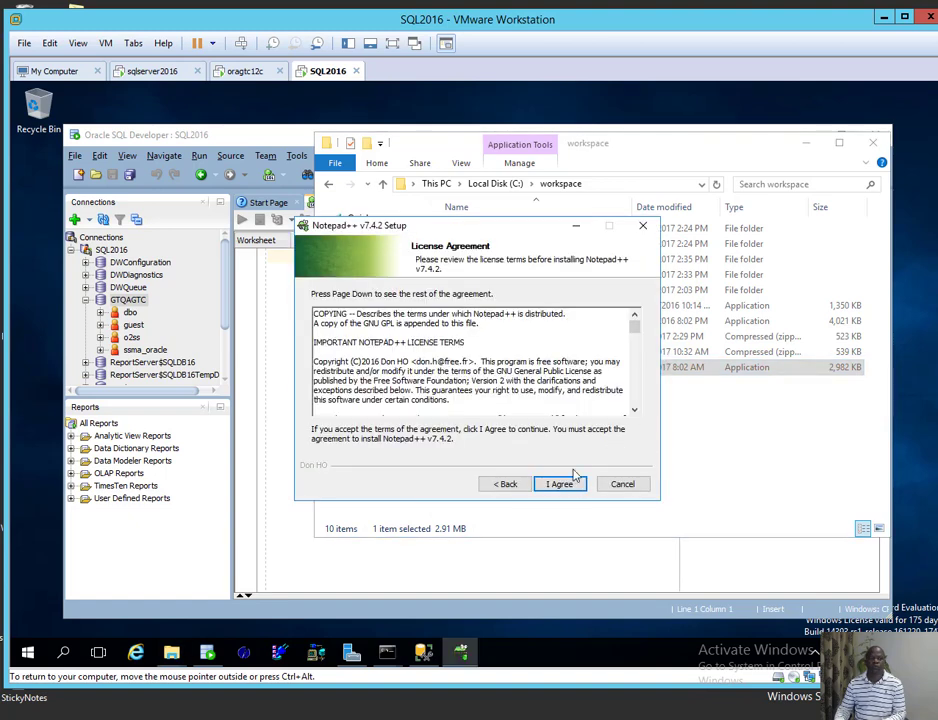
click(562, 484)
click(576, 486)
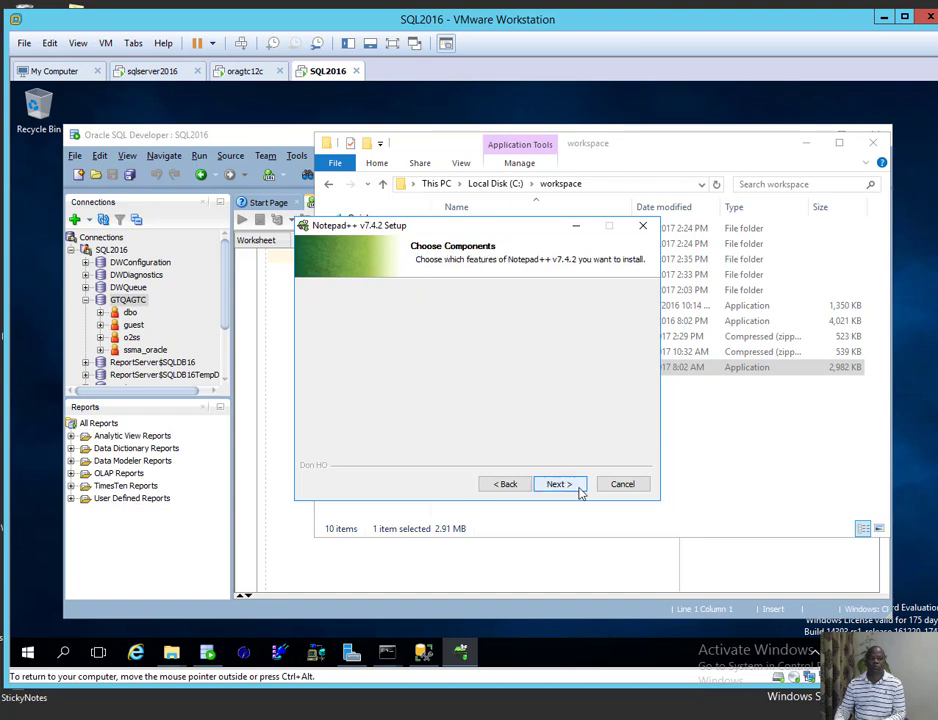
click(576, 486)
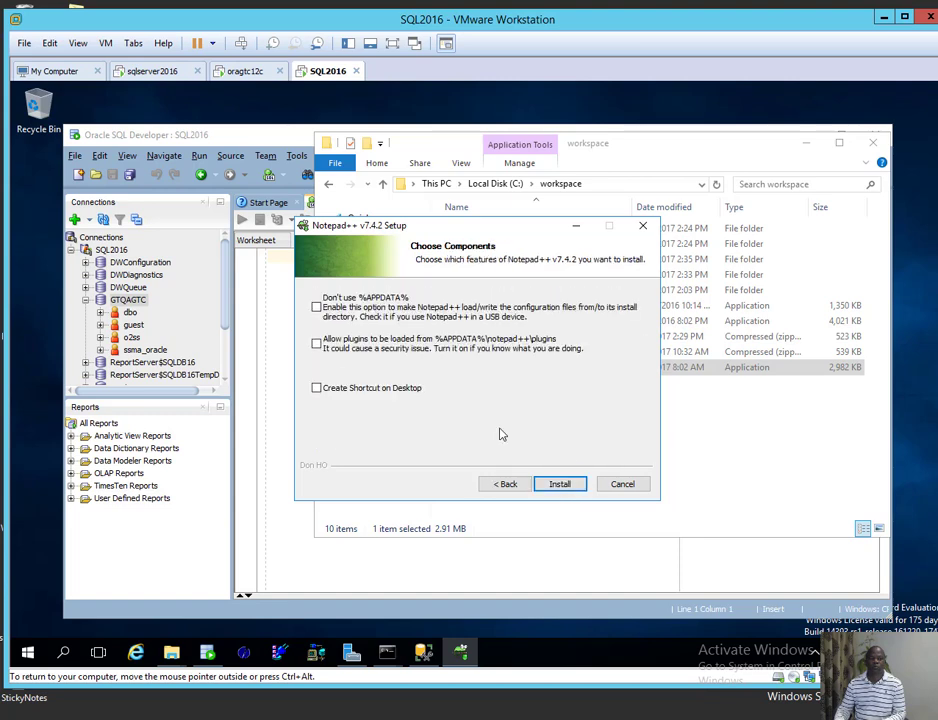
Enable the Don't use %APPDATA% and plugin-loading options, install, and launch Notepad++.
click(316, 308)
click(316, 343)
click(560, 484)
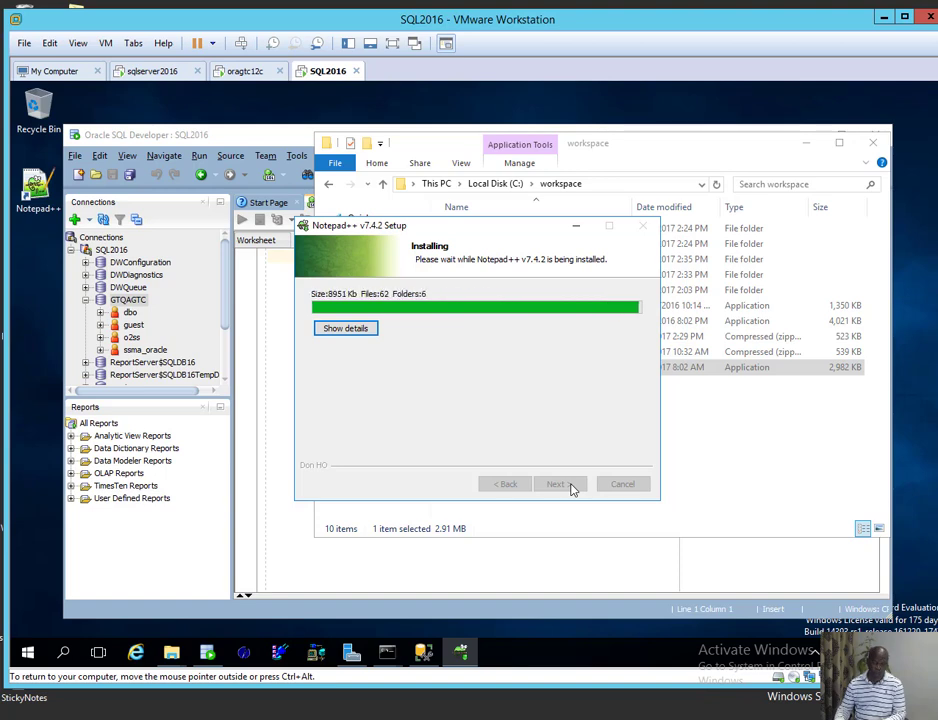
click(566, 488)
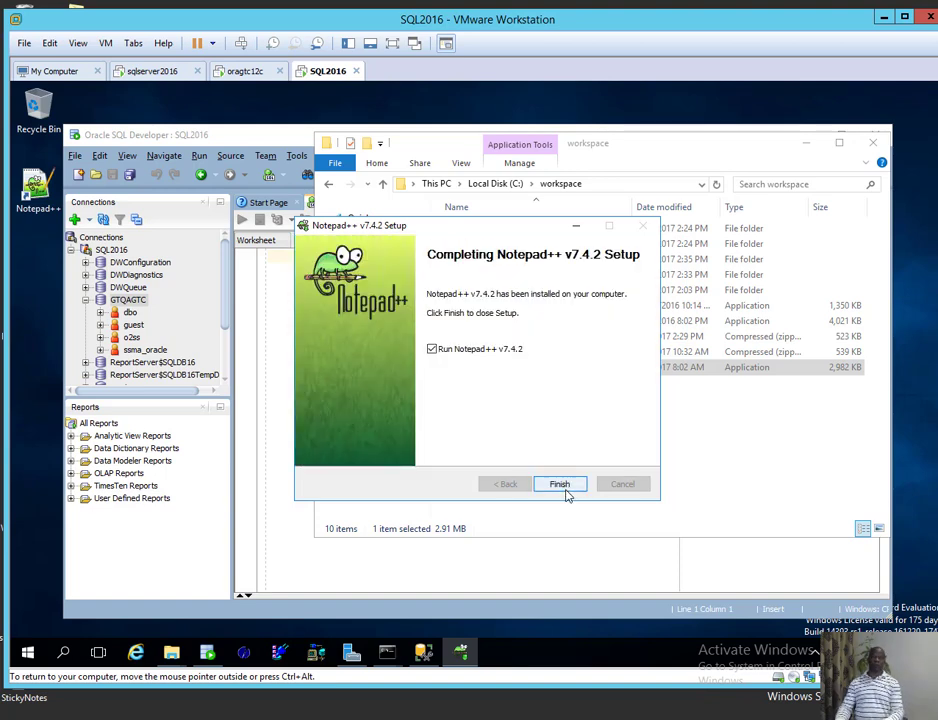
click(580, 484)
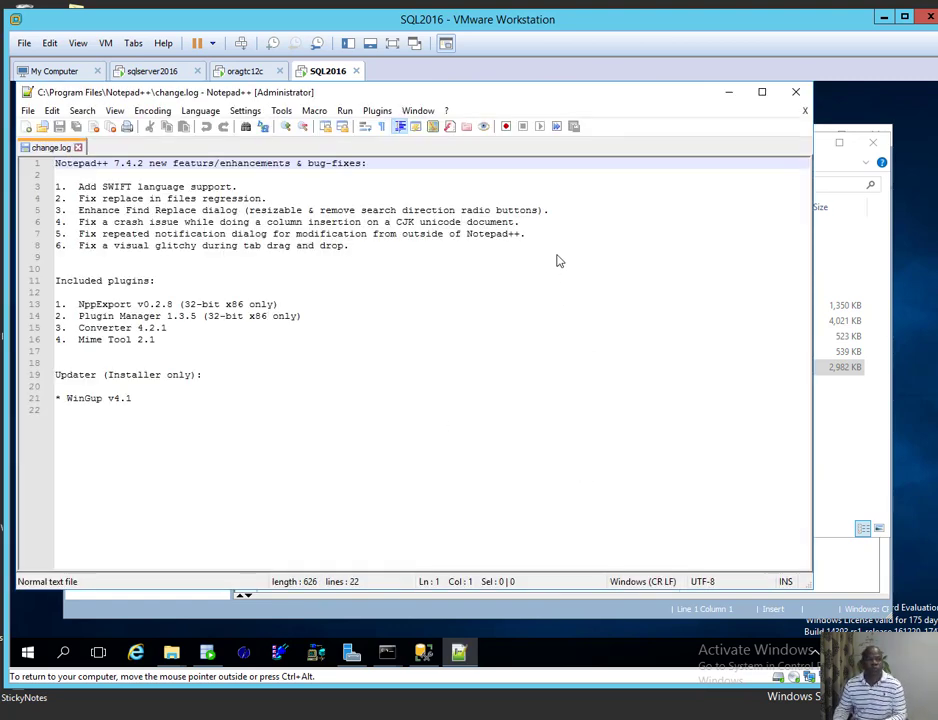
Close Notepad++ and the workspace window, returning to the network\admin folder window.
click(797, 95)
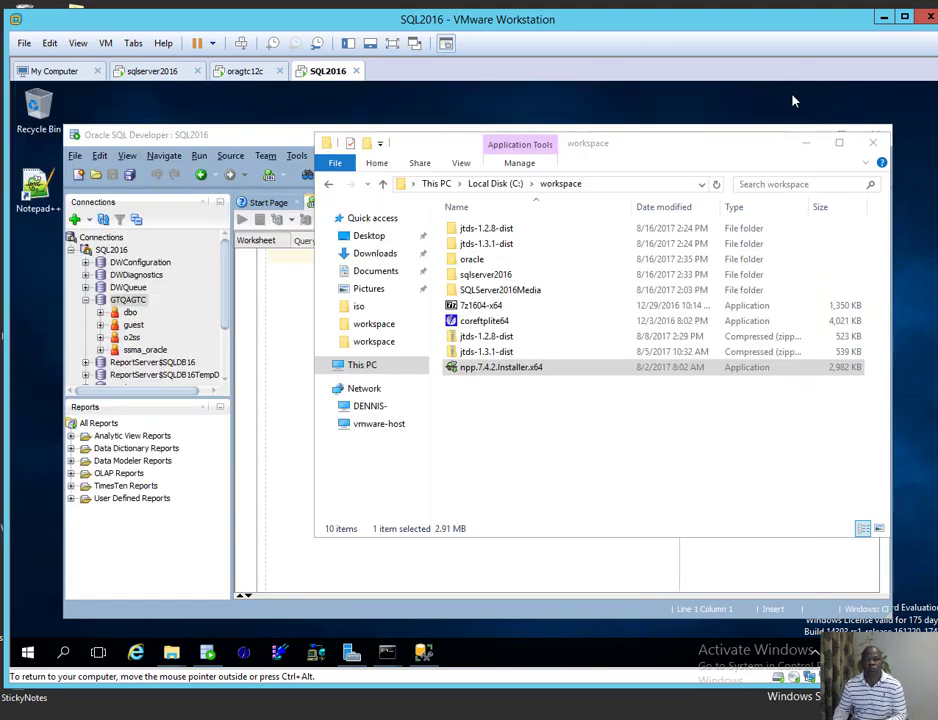
click(873, 142)
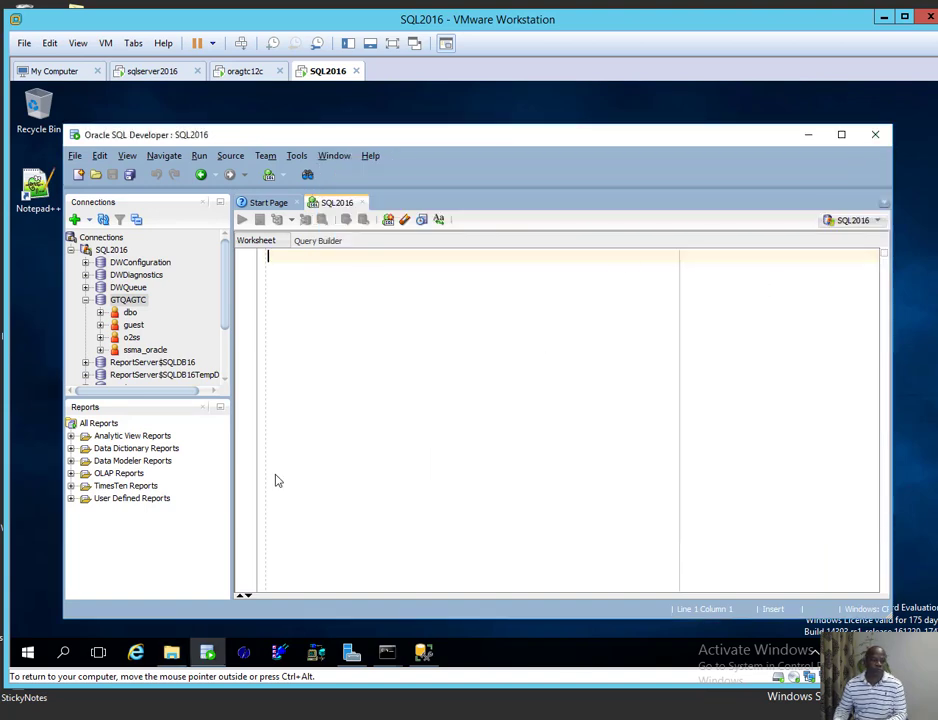
mouse_move(172, 654)
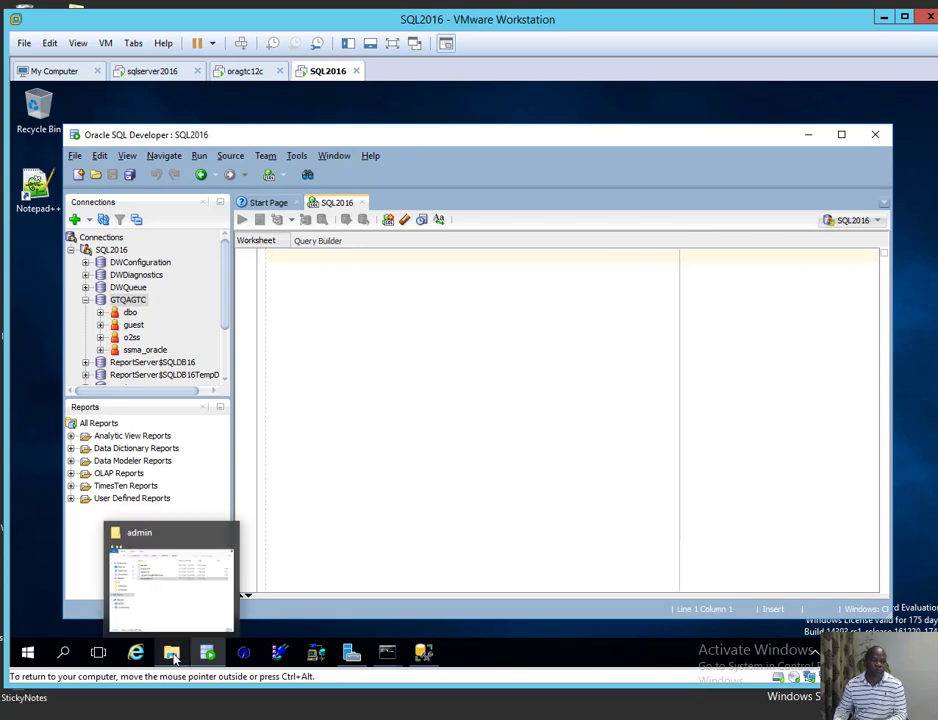
click(180, 562)
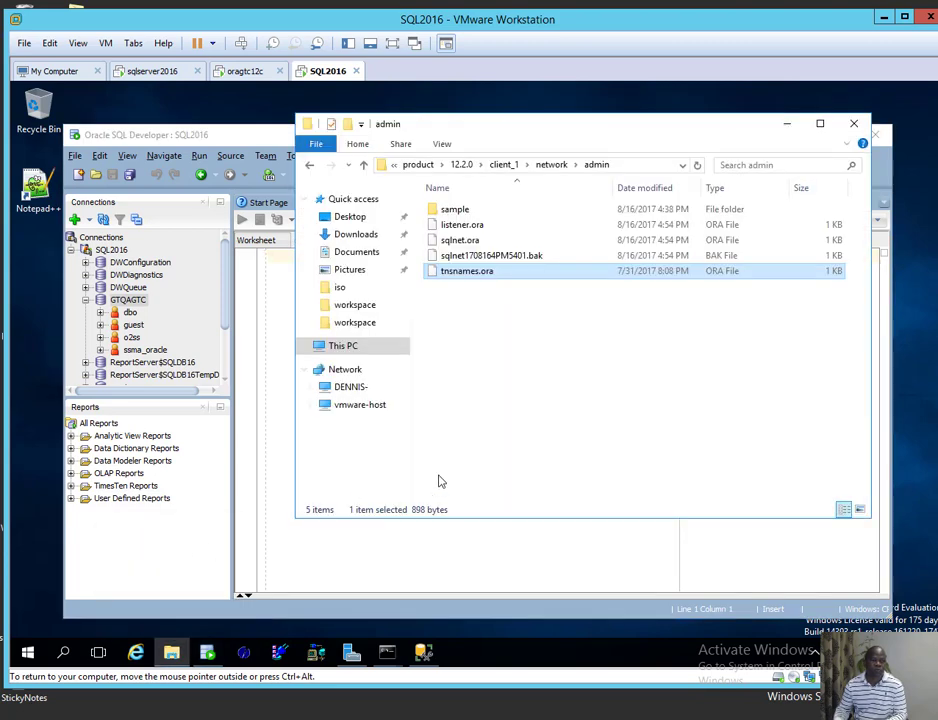
Open tnsnames.ora in Notepad++ and change the GTQAGTC entry's host to 192.168.56.129.
right_click(482, 276)
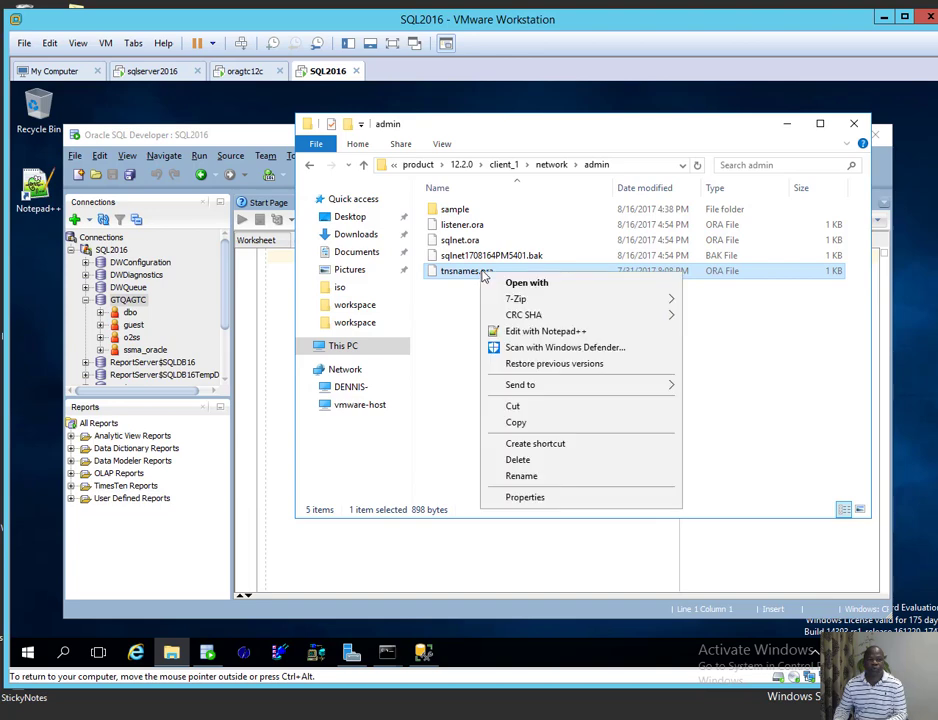
click(587, 332)
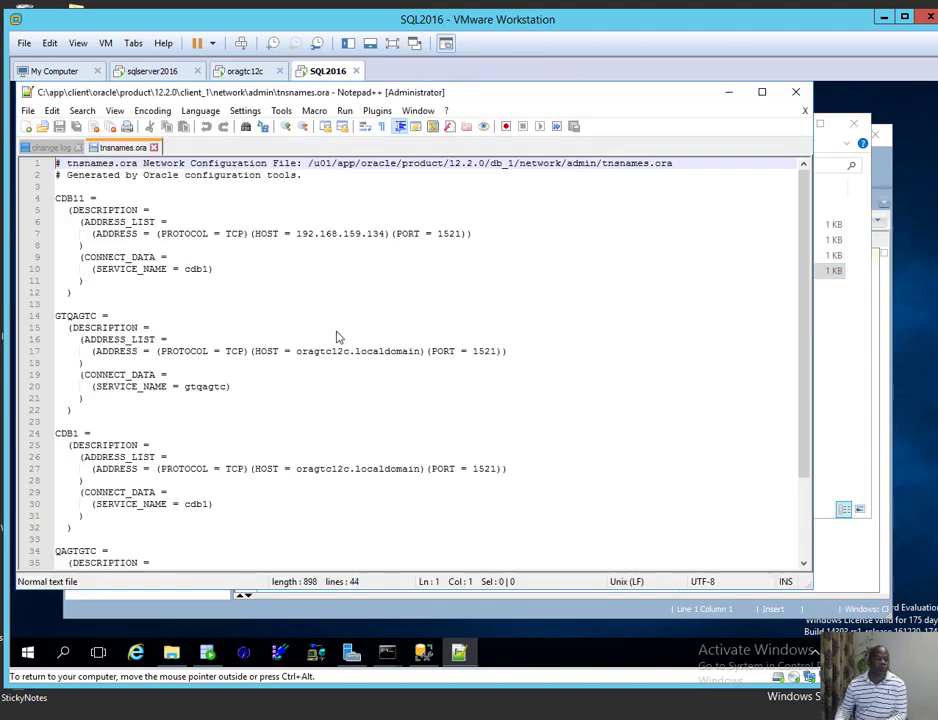
scroll(224, 314, down, 1)
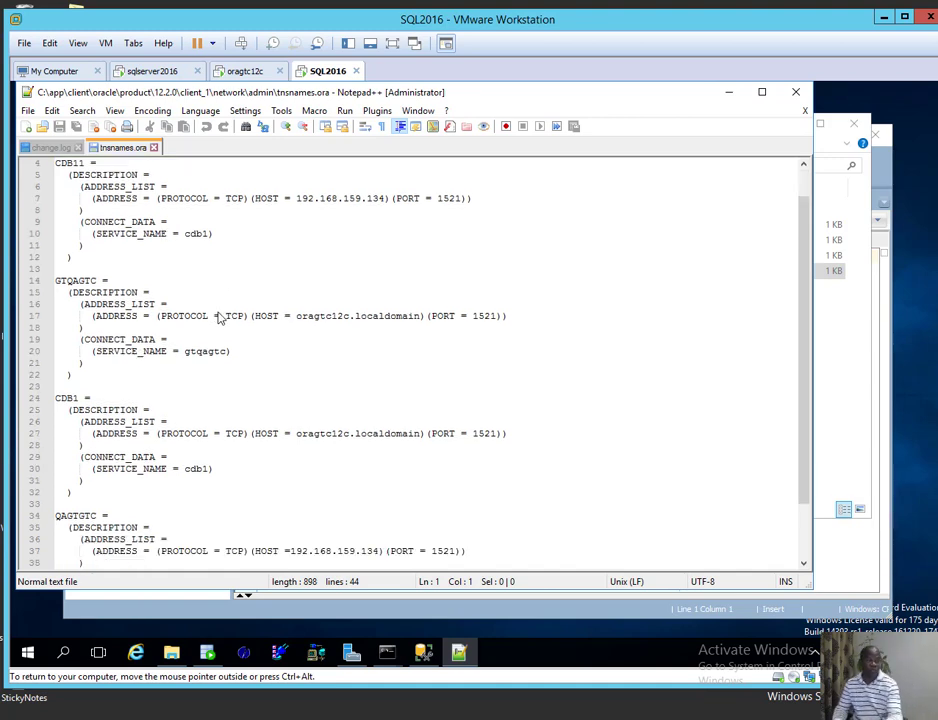
scroll(220, 314, up, 1)
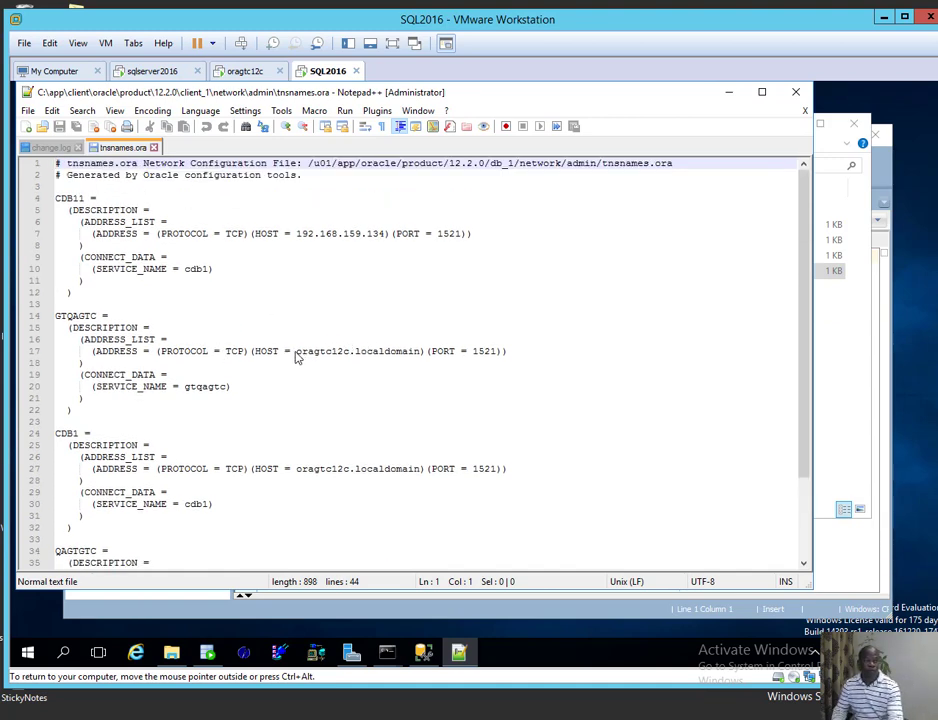
drag(297, 357, 418, 360)
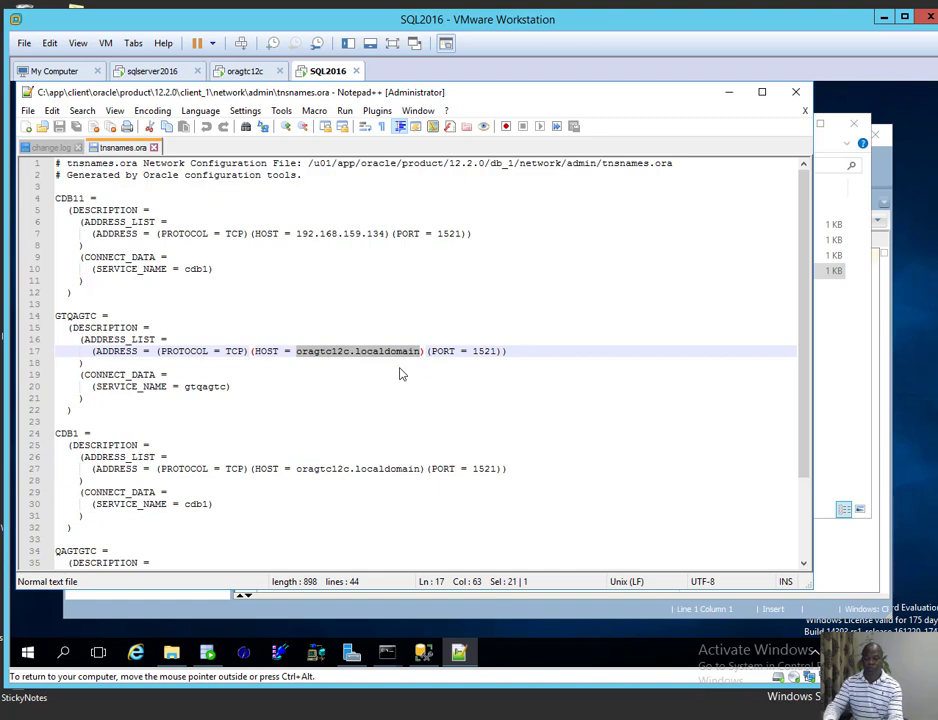
text(19)
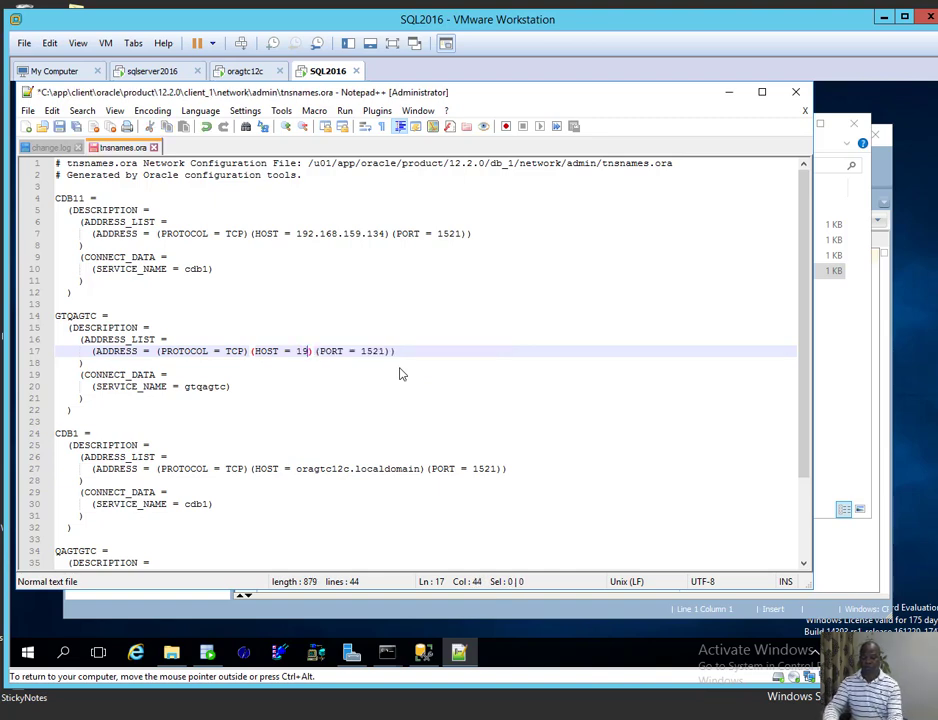
text(2.)
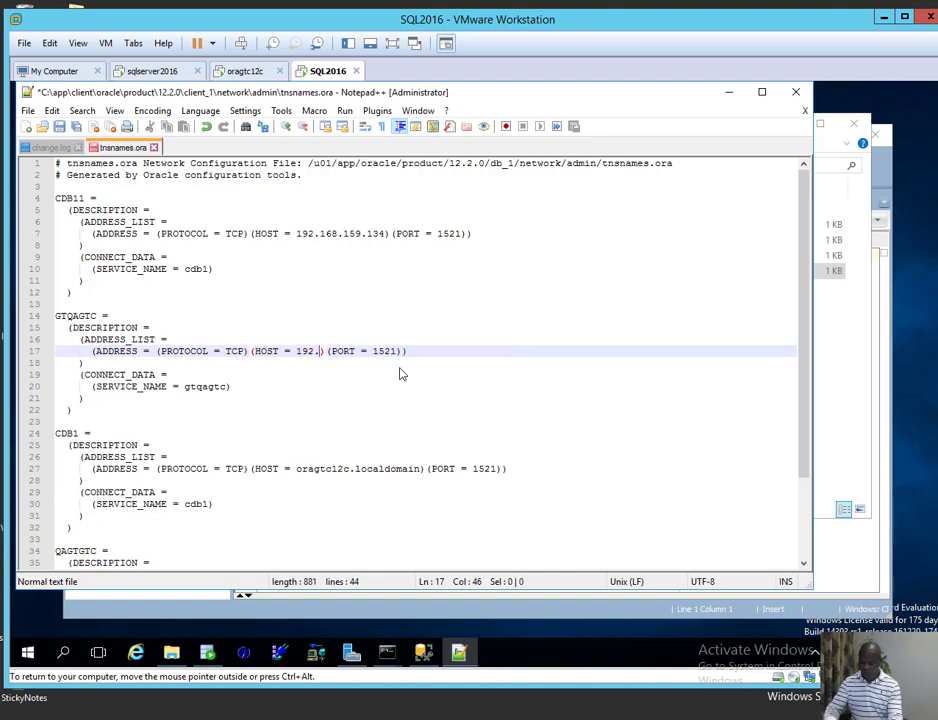
text(168)
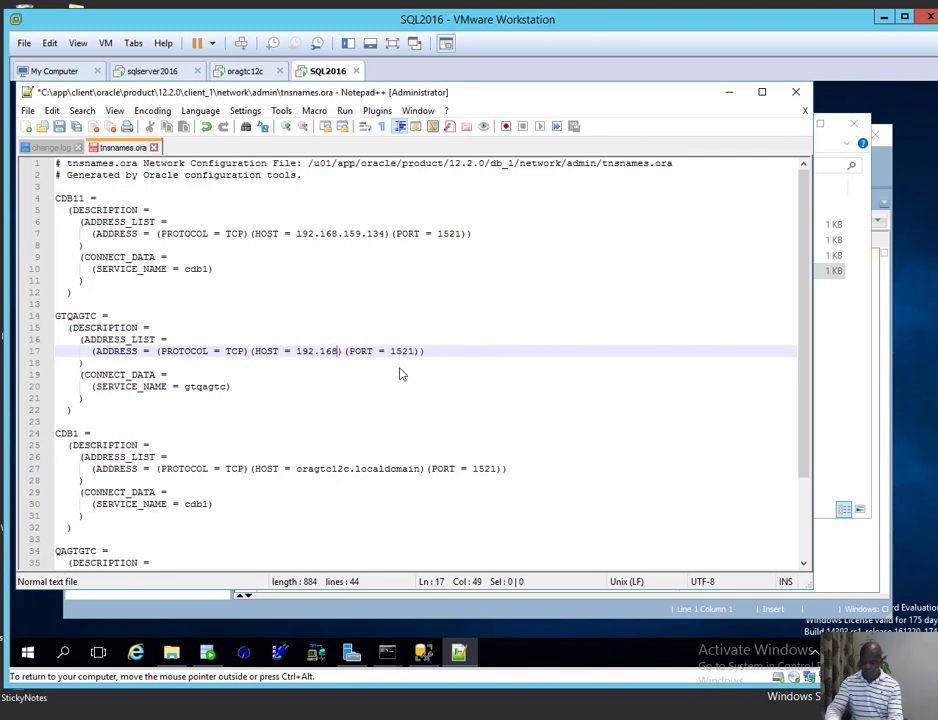
text(.56)
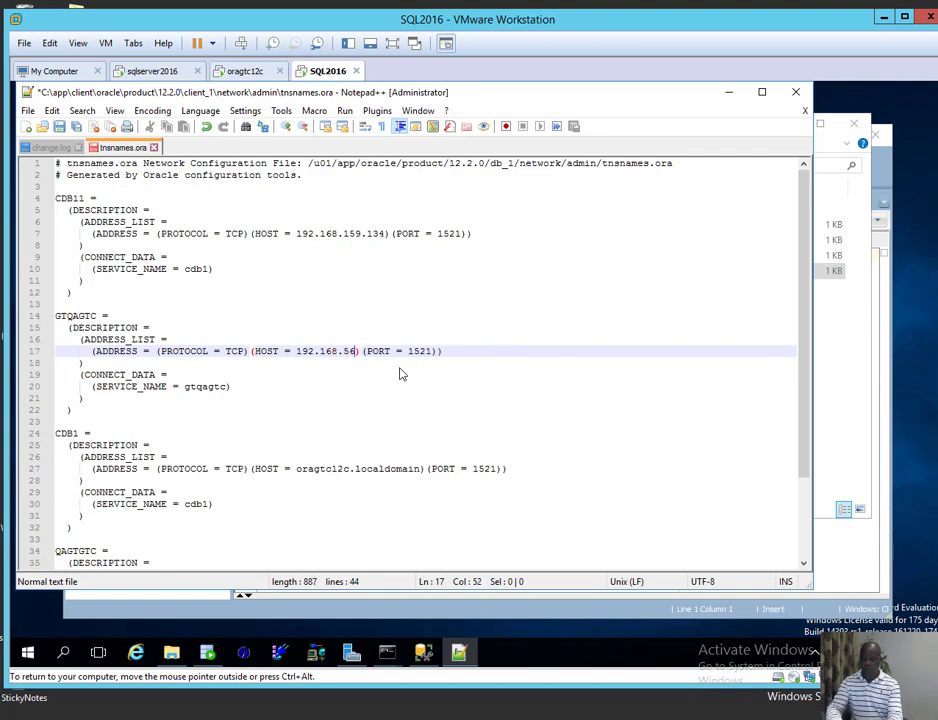
text(.129)
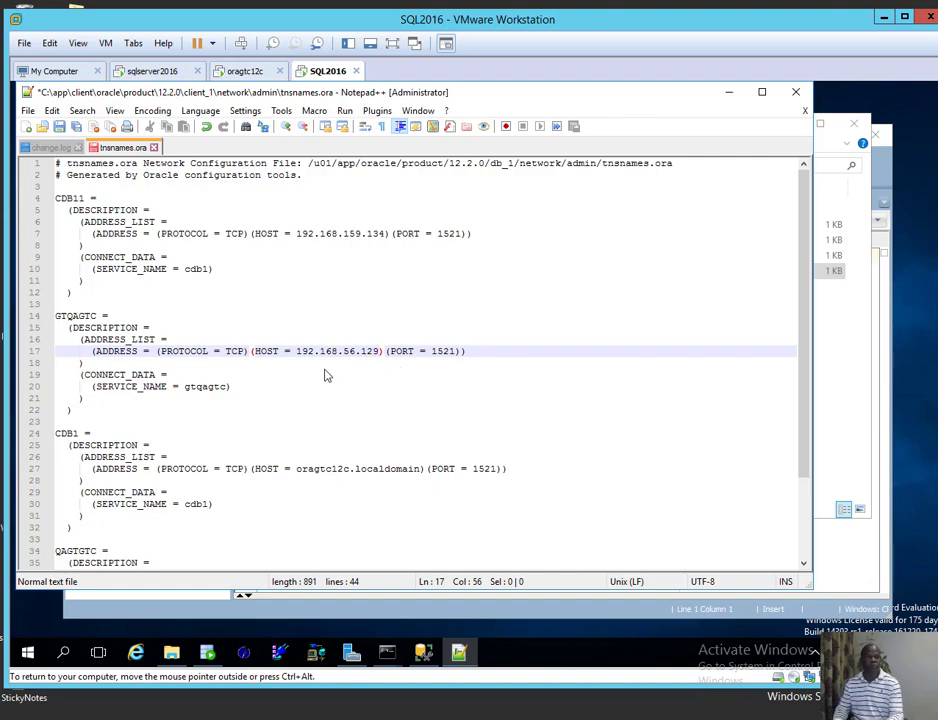
Paste 192.168.56.129 as the host for the CDB1 and QAGTGTC entries and save tnsnames.ora.
drag(297, 356, 380, 358)
key(ctrl+c)
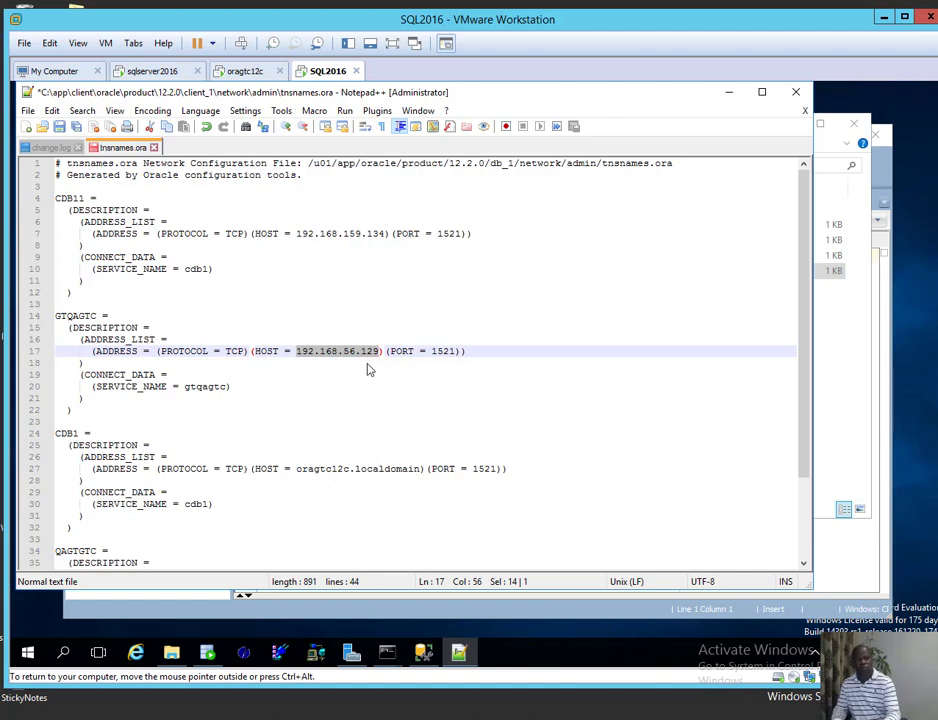
scroll(369, 369, down, 1)
scroll(367, 371, down, 1)
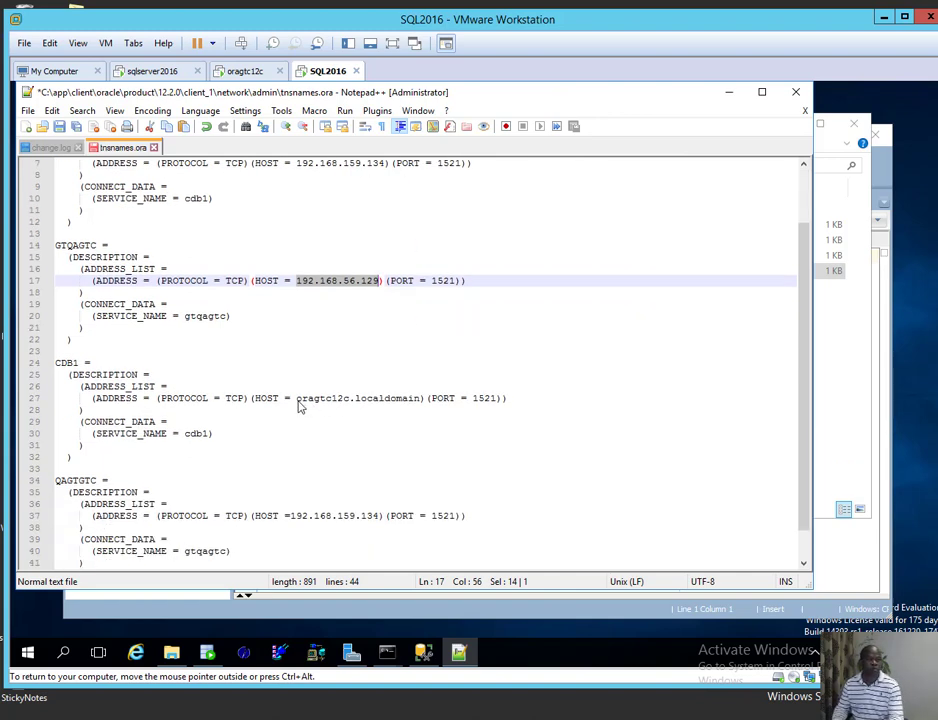
drag(298, 398, 421, 401)
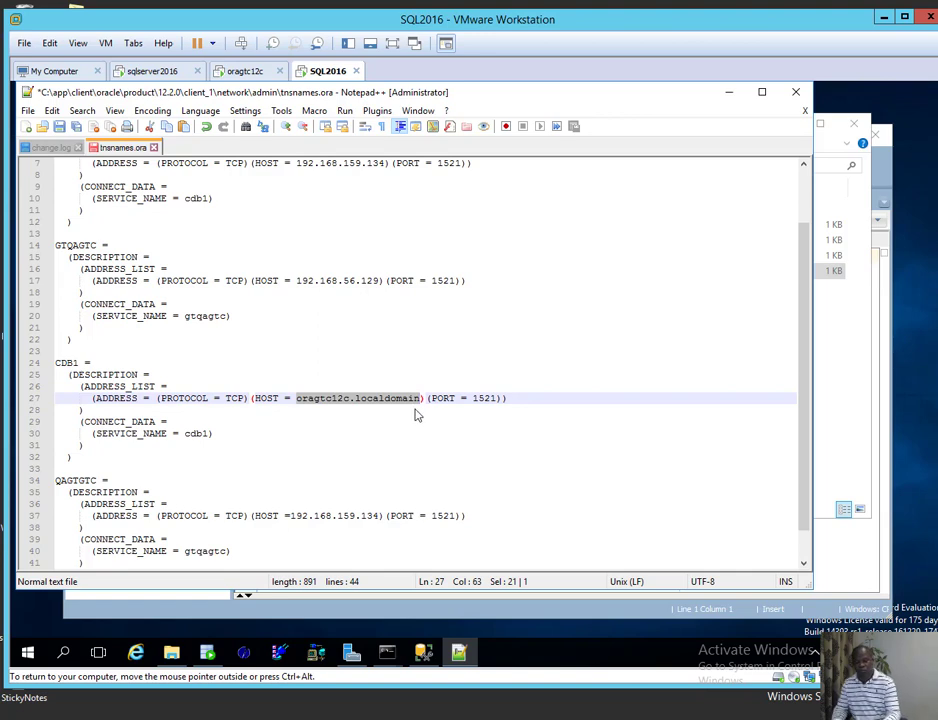
key(ctrl+v)
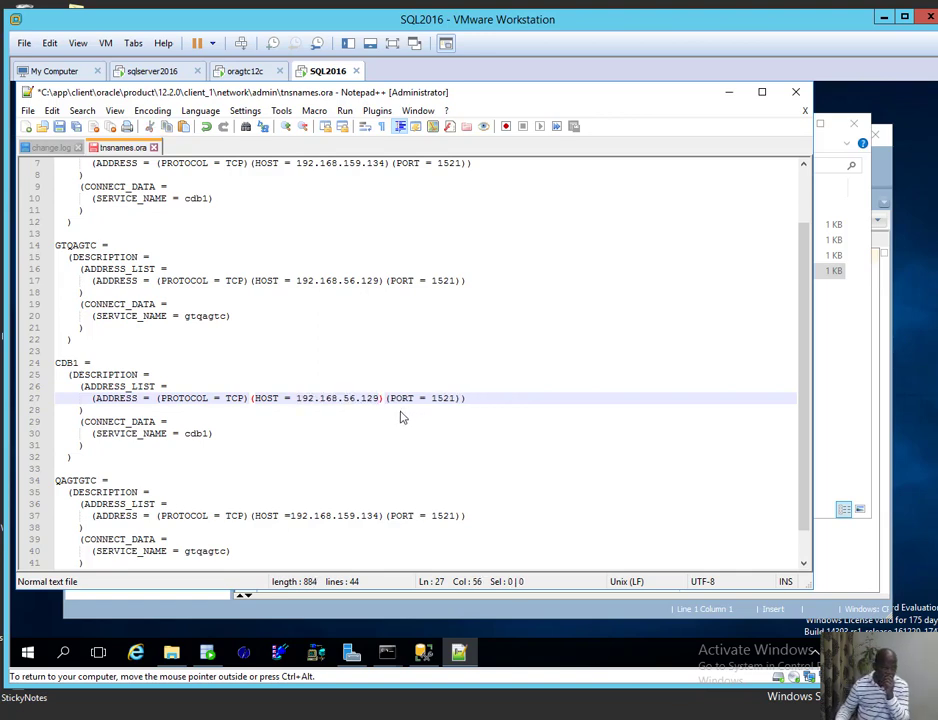
scroll(395, 417, down, 1)
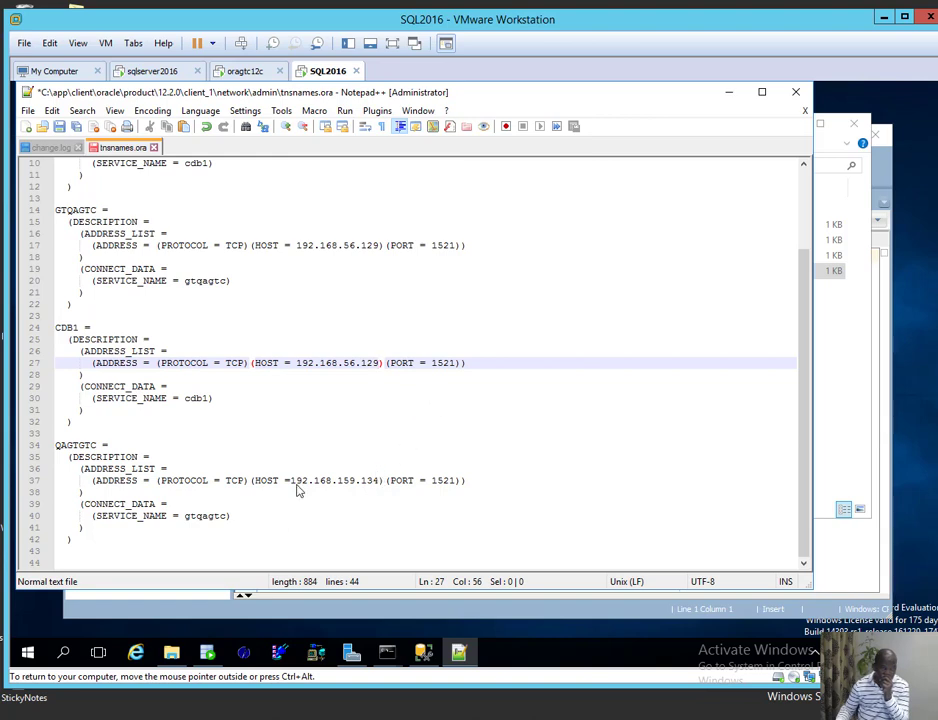
drag(291, 485, 381, 484)
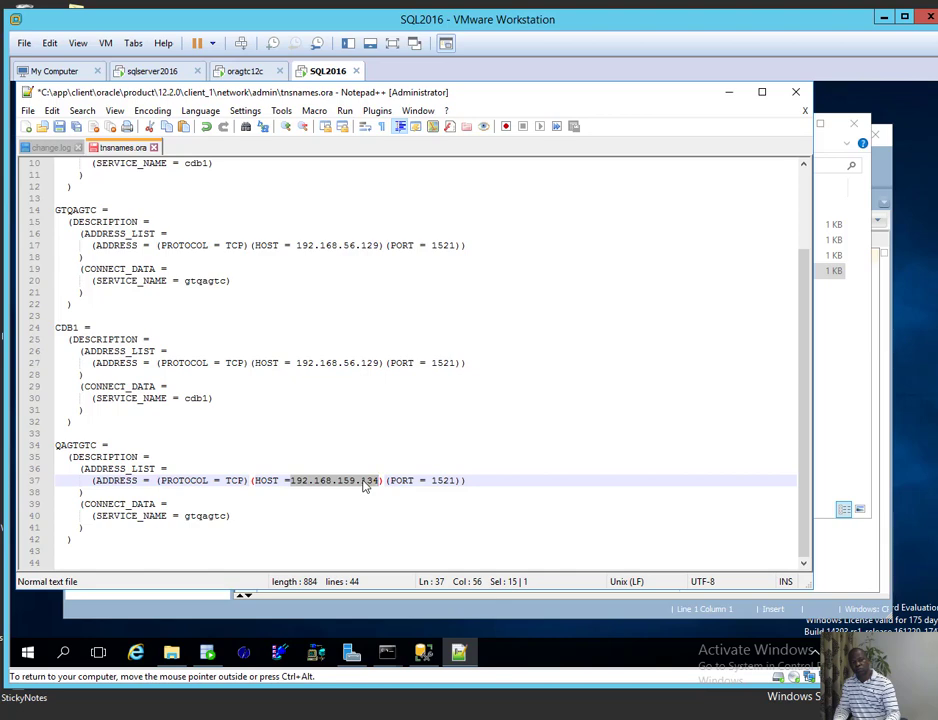
key(ctrl+v)
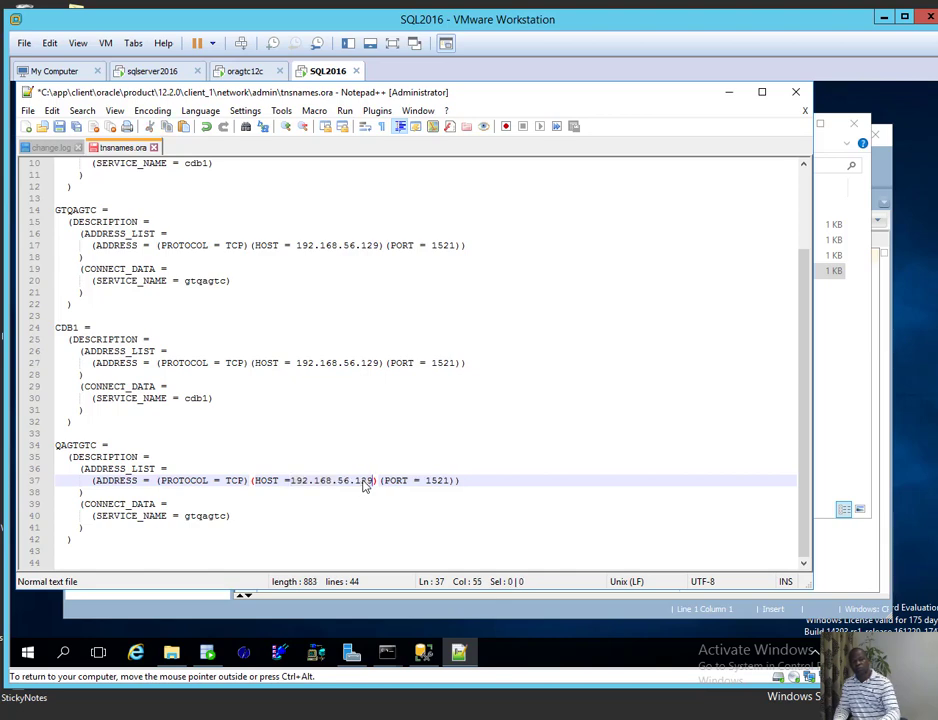
scroll(366, 483, up, 3)
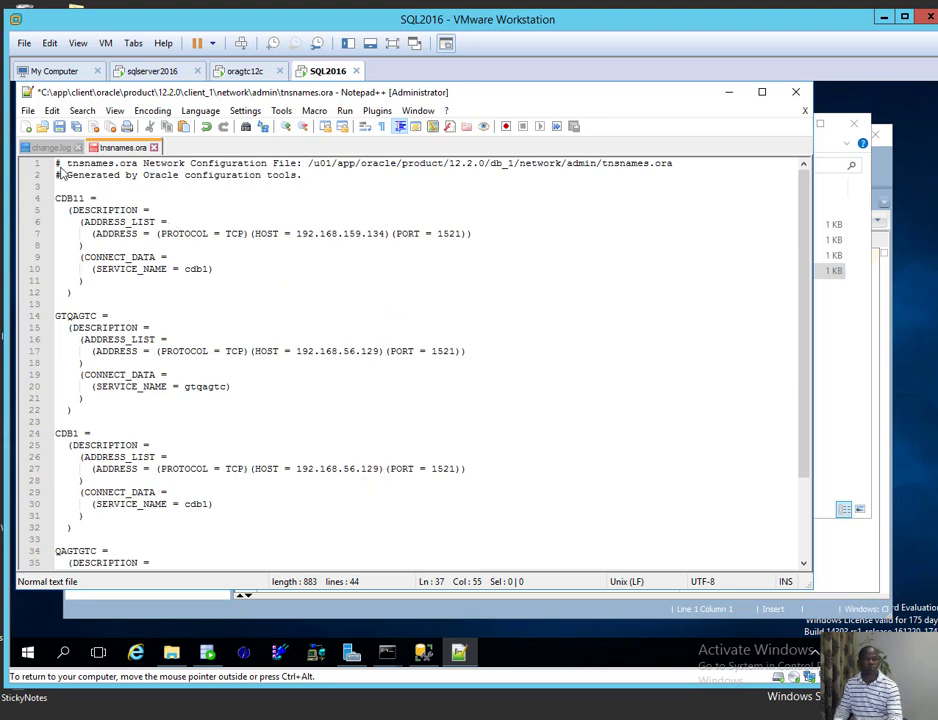
key(ctrl+s)
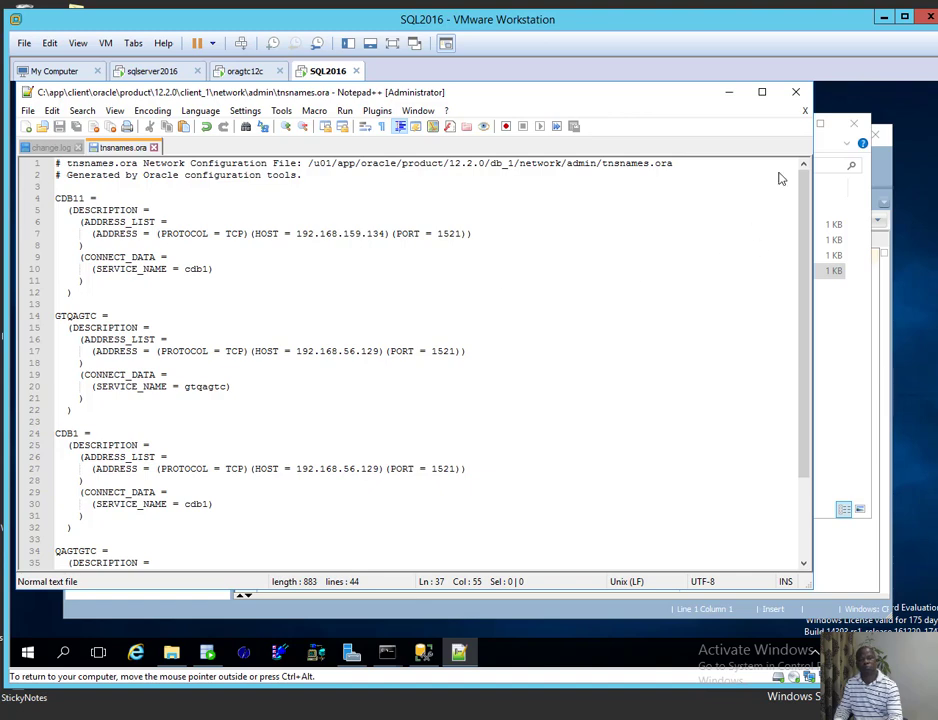
Close the Notepad++ editor and the admin folder window, bringing up the Command Prompt windows.
click(796, 96)
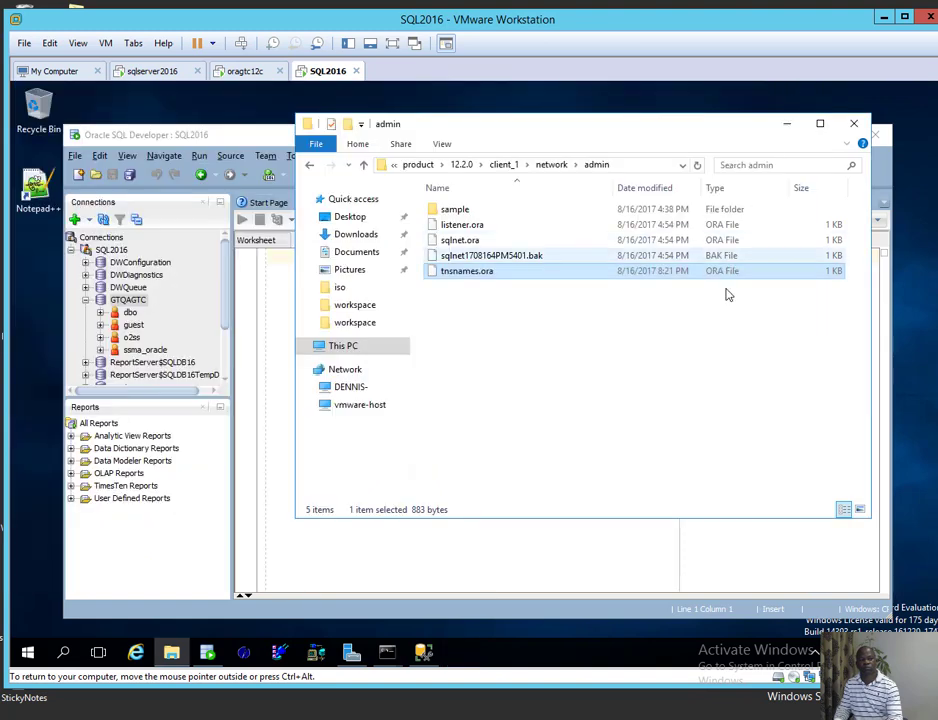
click(854, 126)
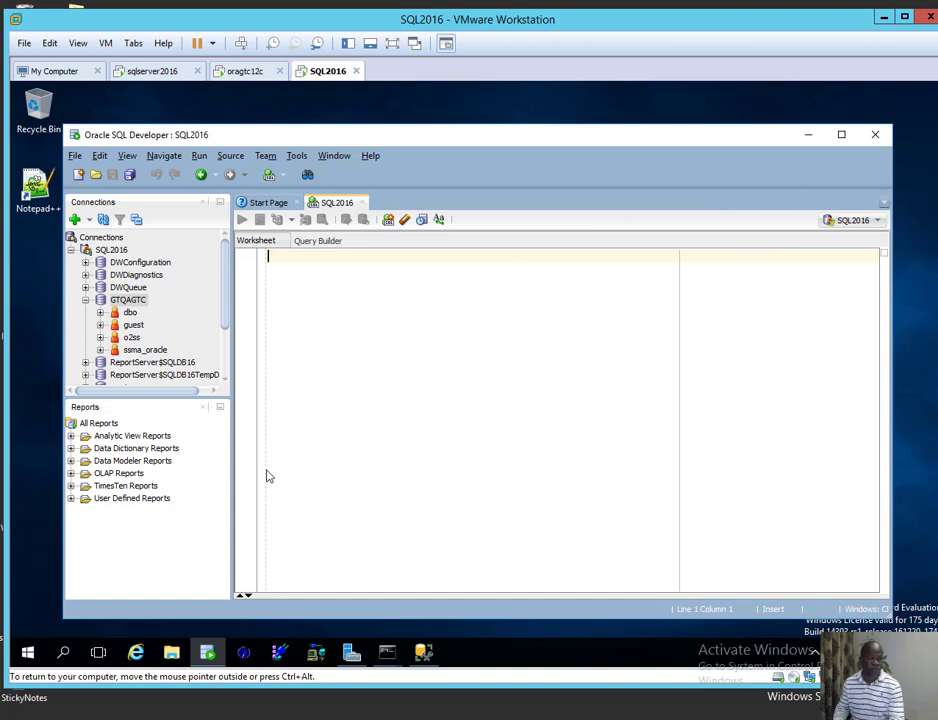
click(387, 655)
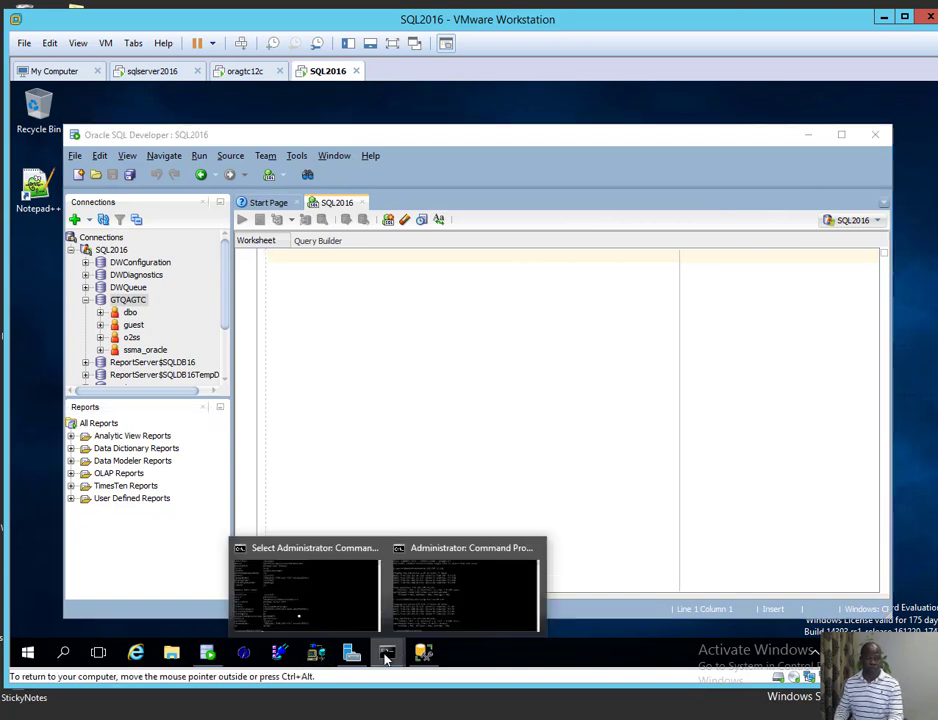
Re-run ping 192.168.56.129 to confirm the VM responds, then stop it.
click(441, 607)
key(Up)
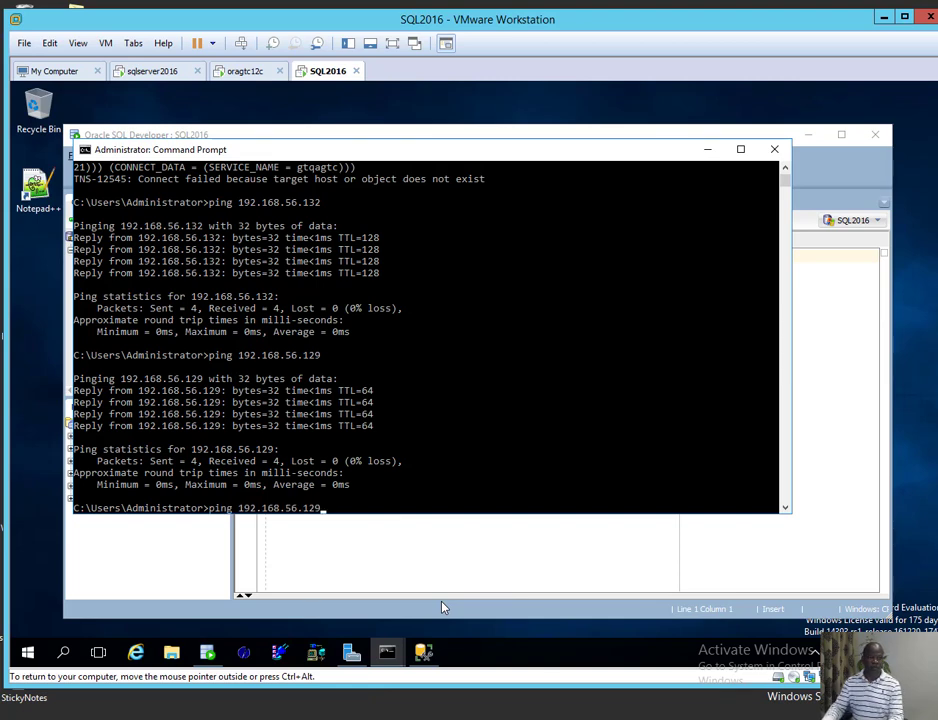
key(Return)
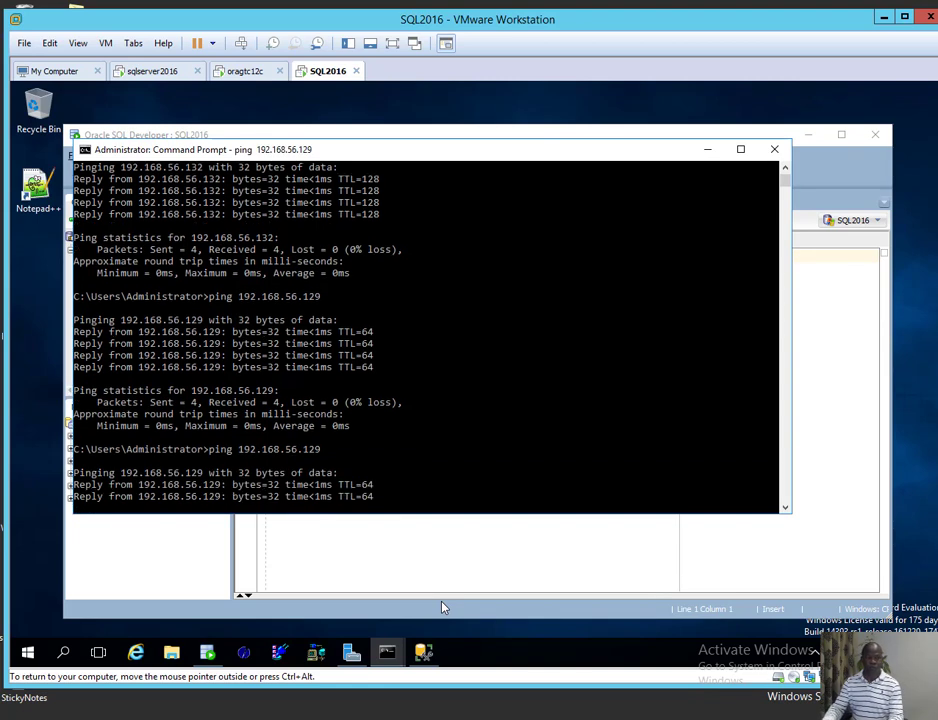
key(ctrl+c)
Run tnsping qagtgtc, which resolves to 192.168.56.129 but fails with TNS-12541 no listener.
key(Up)
key(Up)
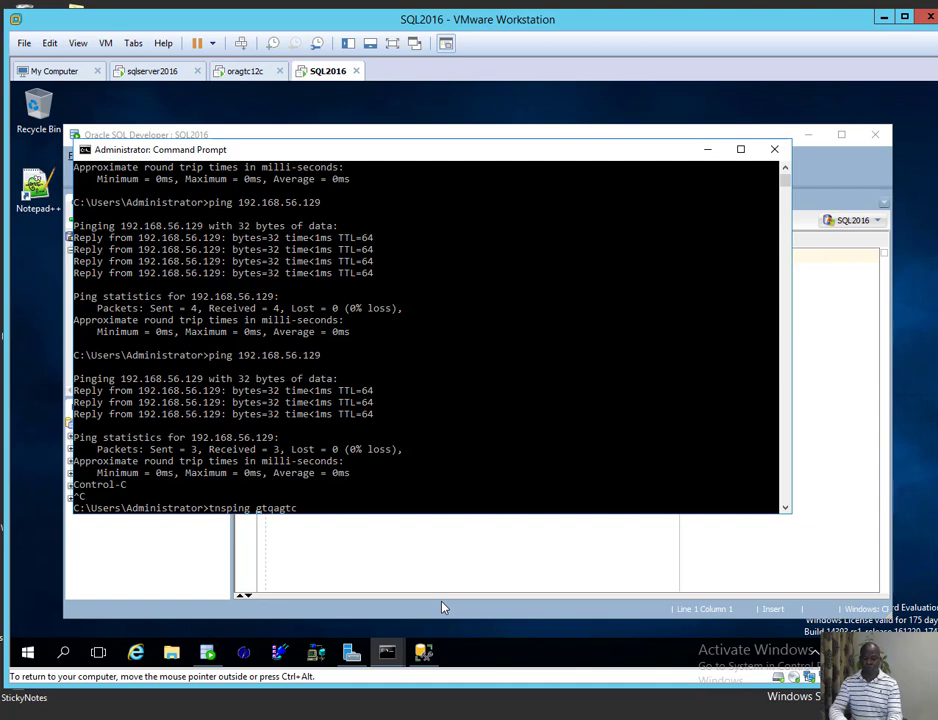
key(Left)
key(Left)
key(Left)
key(Left)
key(Left)
key(Left)
key(Left)
text(qa)
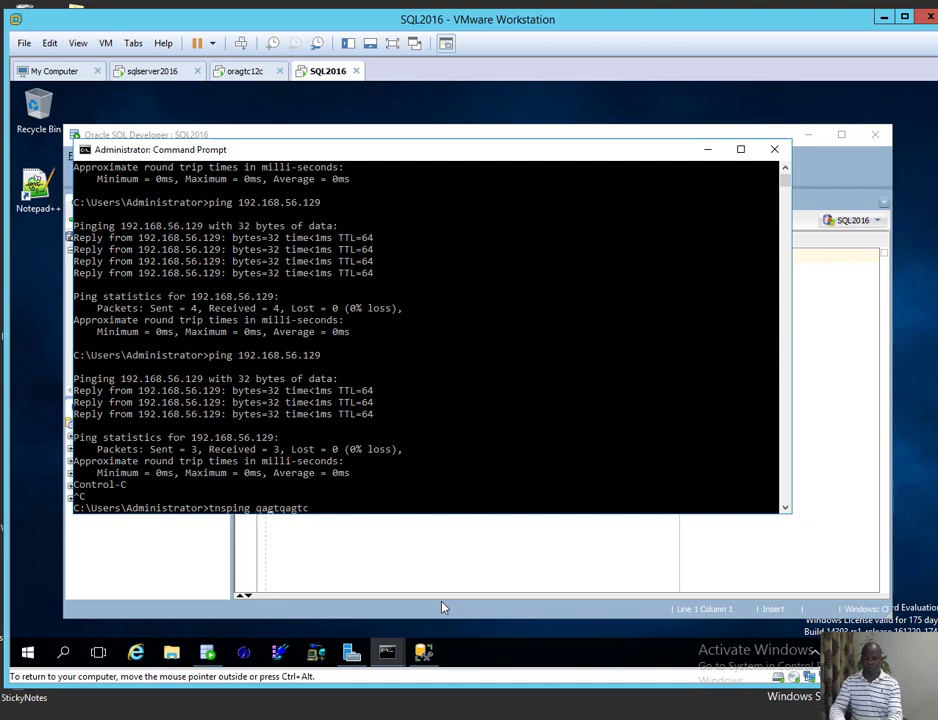
text(gt)
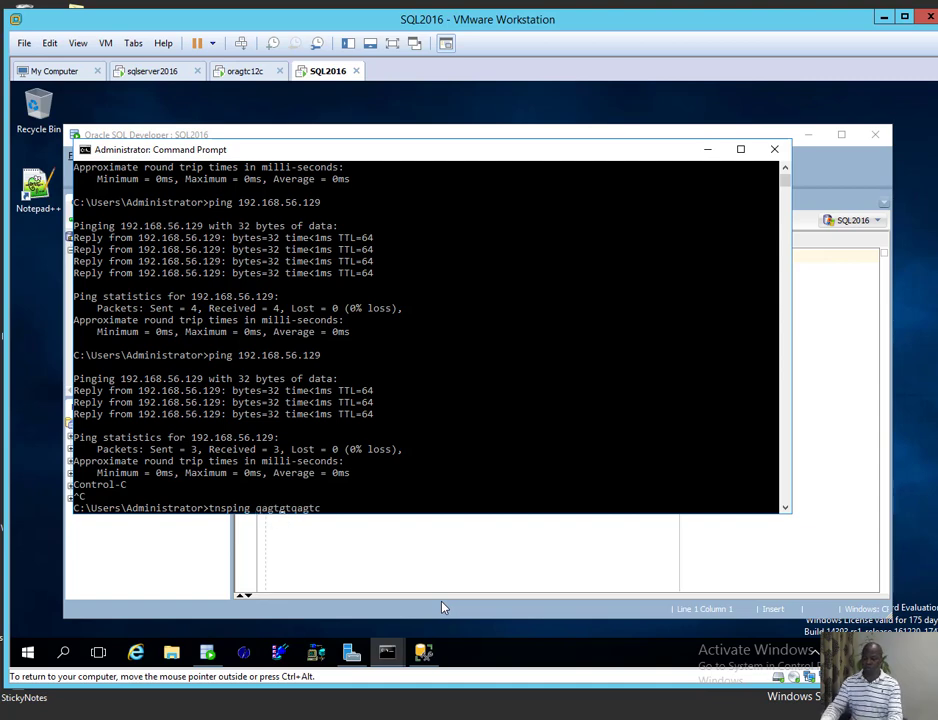
key(BackSpace)
key(BackSpace)
key(Delete)
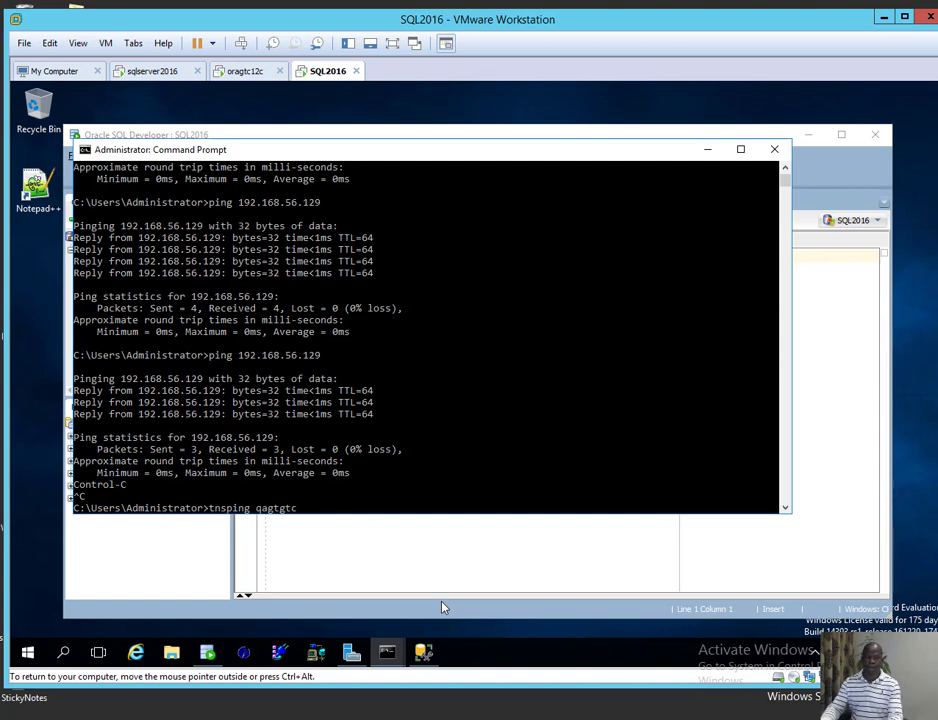
key(Return)
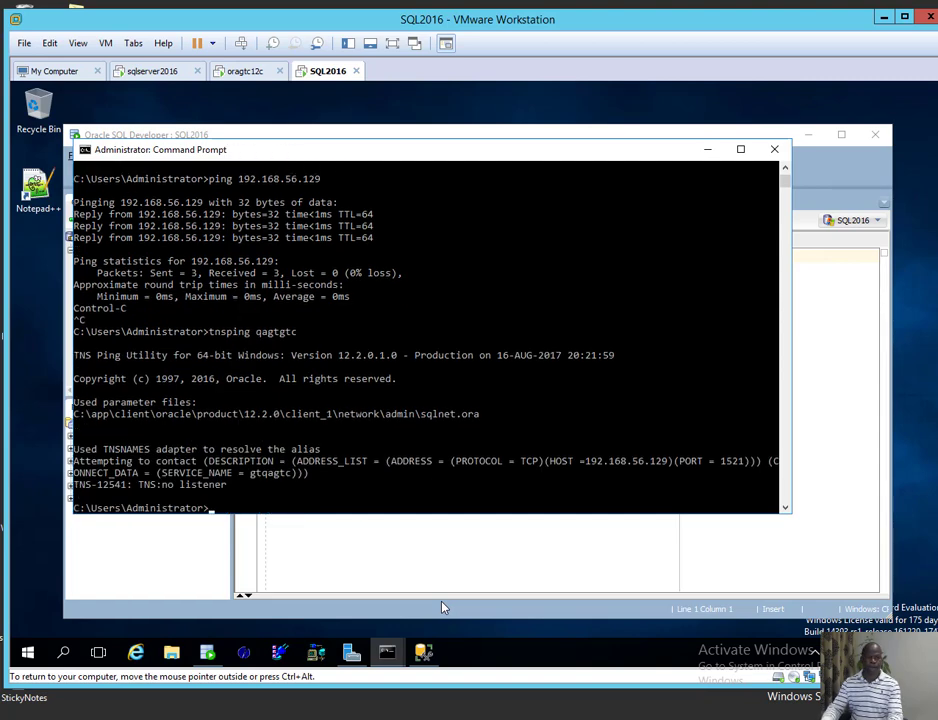
key(Up)
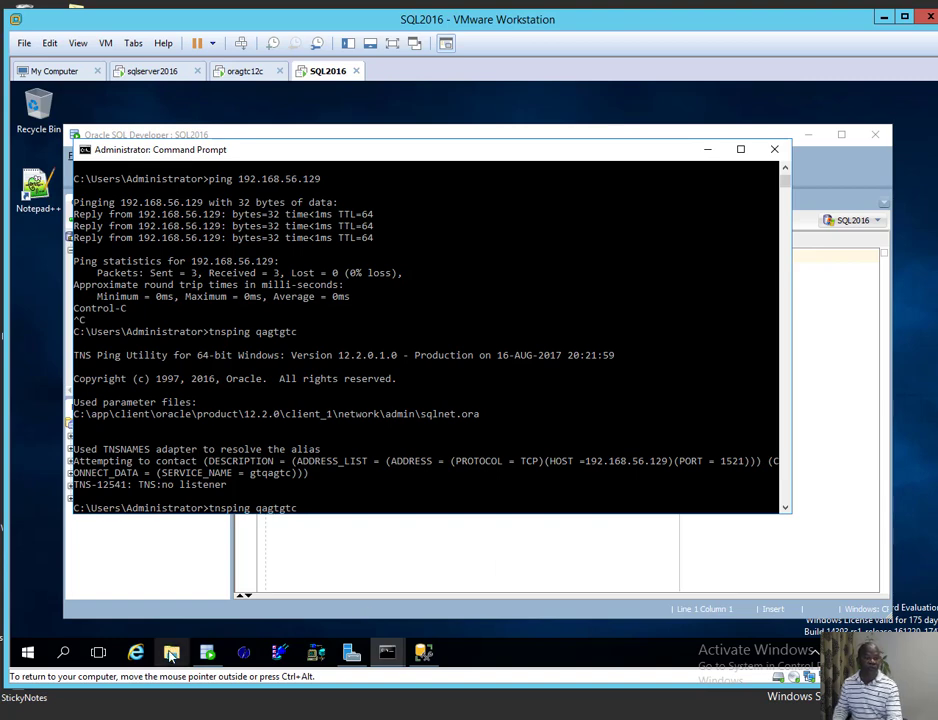
Open File Explorer on the C: drive via This PC.
click(171, 653)
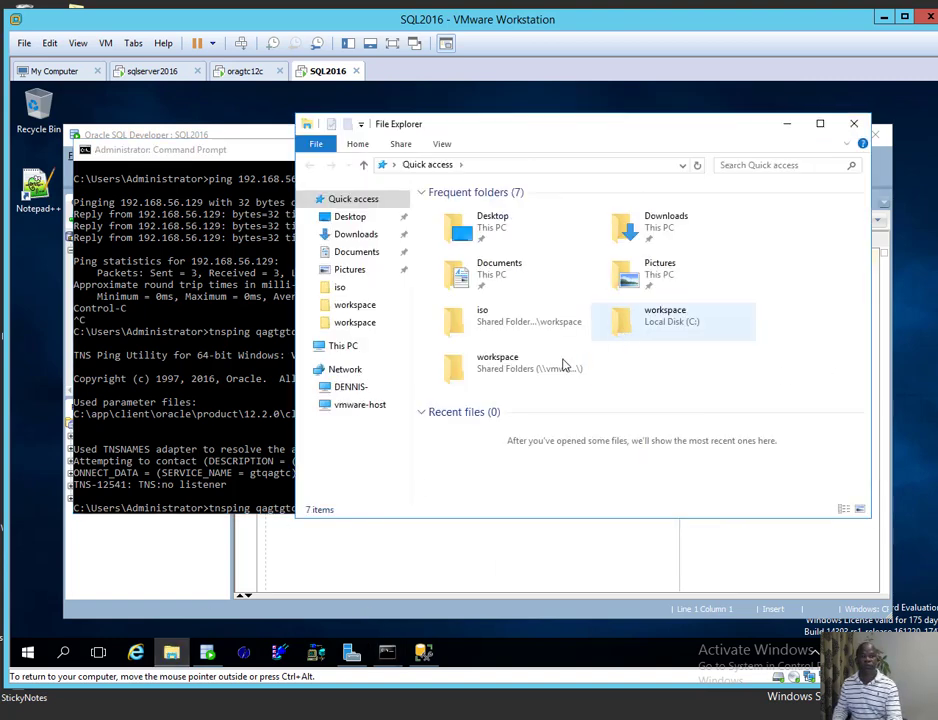
click(336, 348)
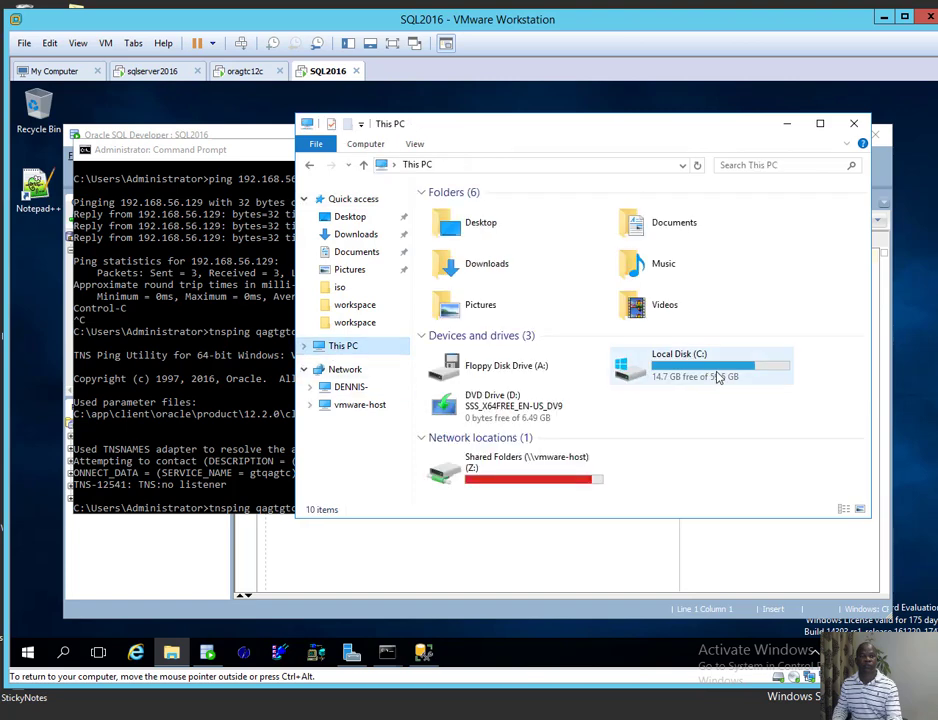
double_click(626, 366)
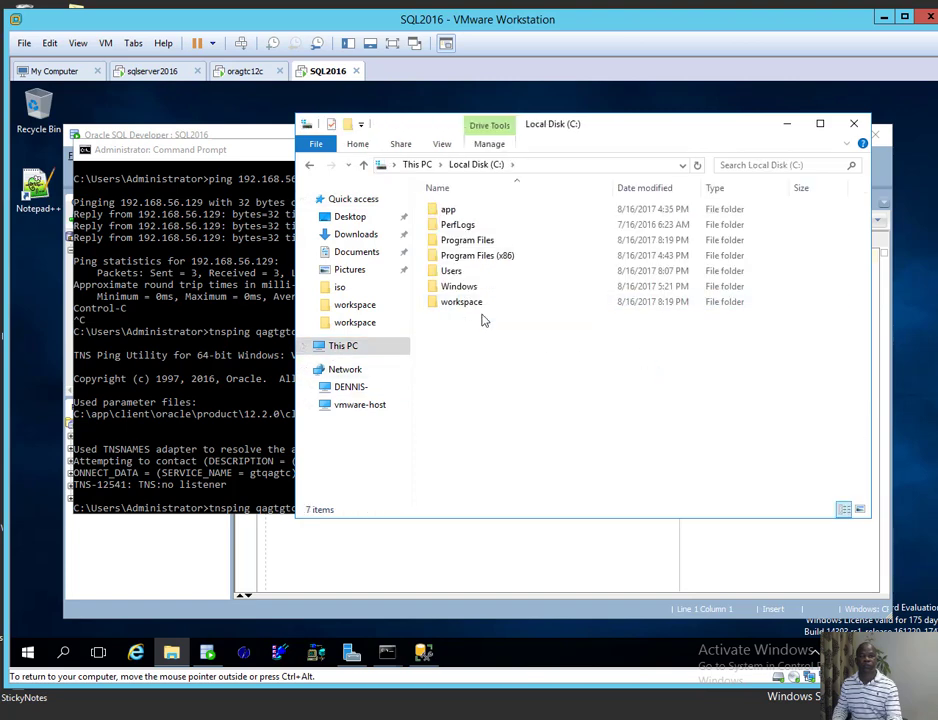
click(463, 301)
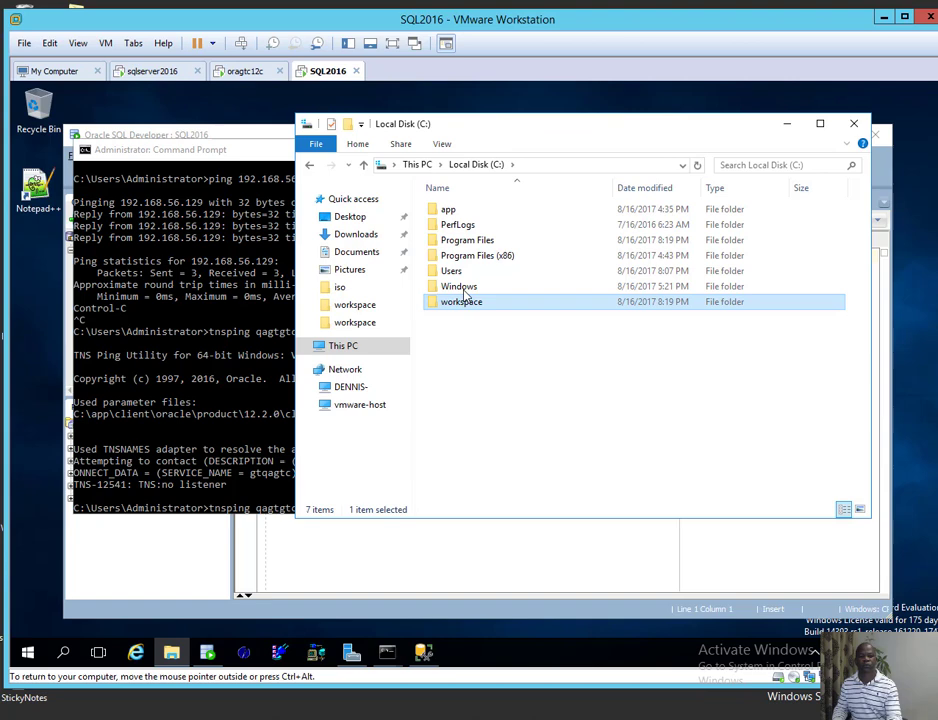
Browse to app\client\oracle\product\12.2.0\client_1\network\admin and bring up tnsnames.ora's context menu.
double_click(448, 211)
double_click(450, 209)
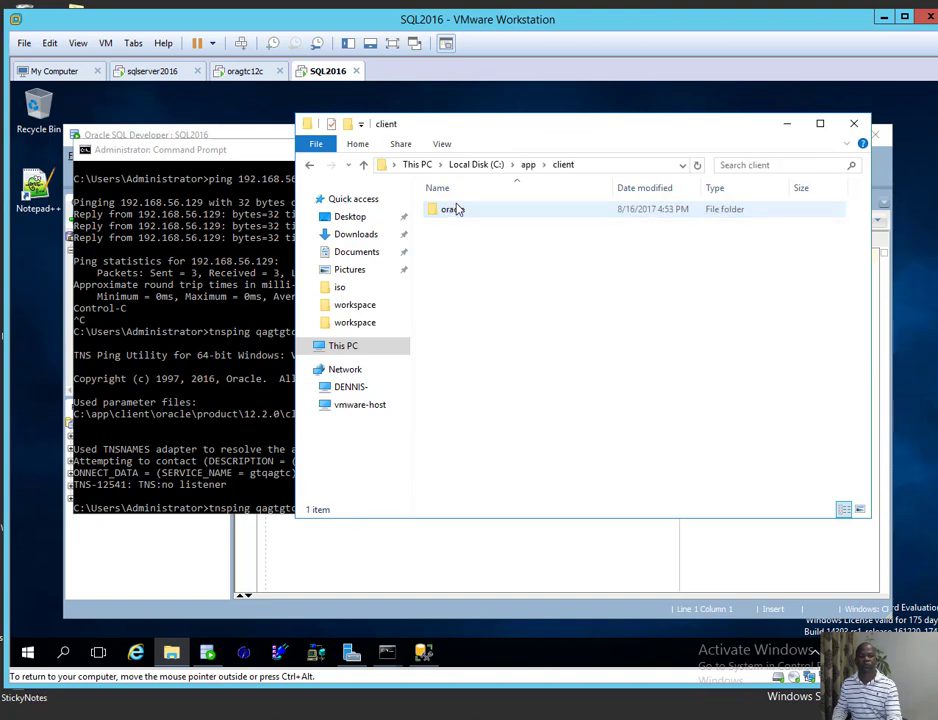
double_click(453, 209)
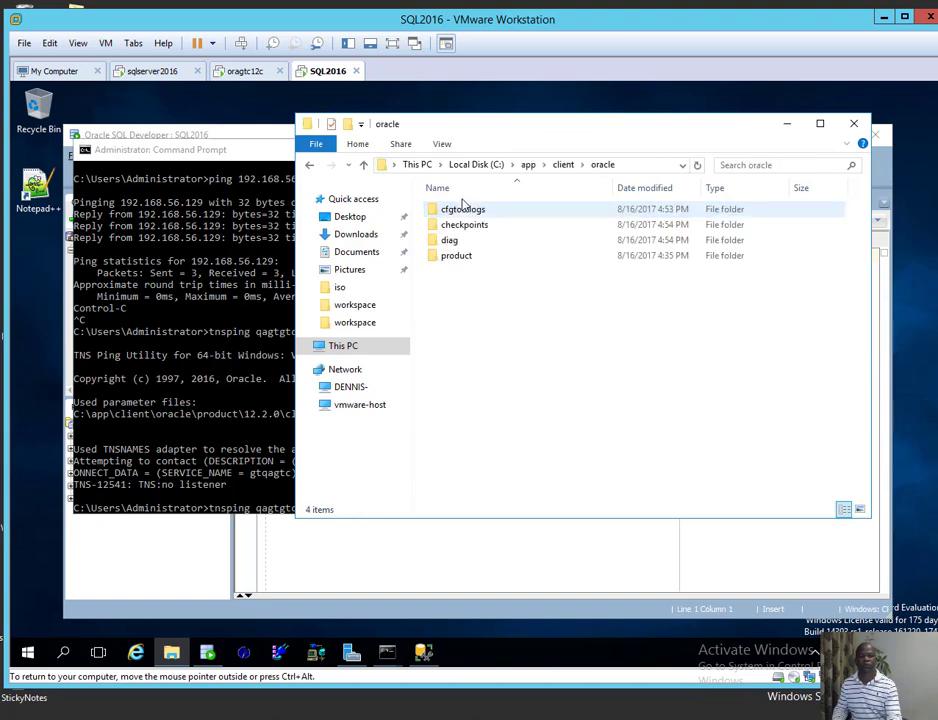
double_click(454, 257)
double_click(454, 212)
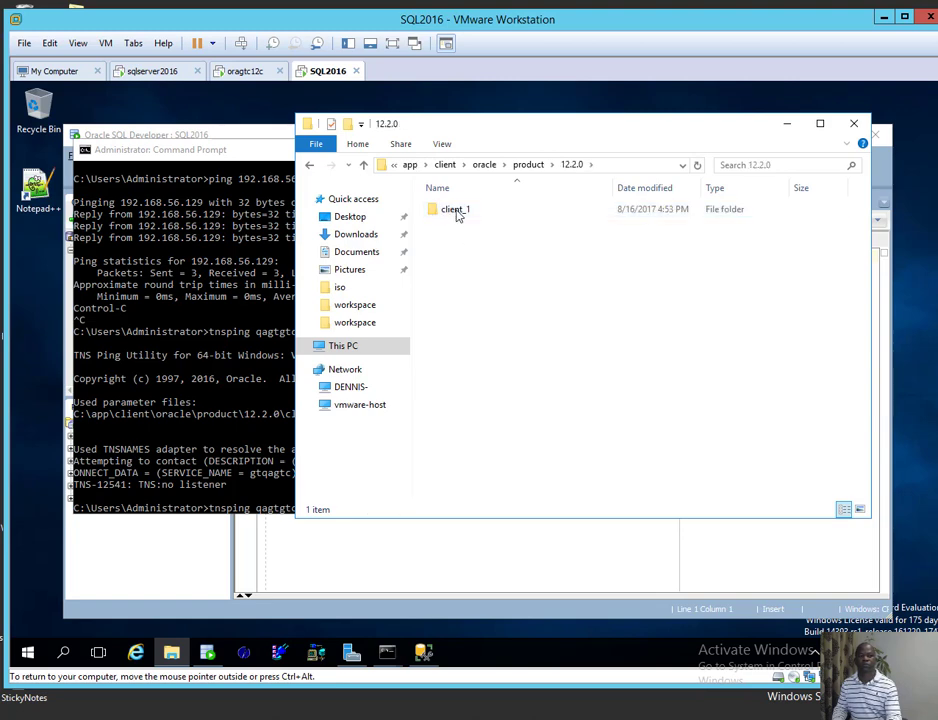
double_click(454, 212)
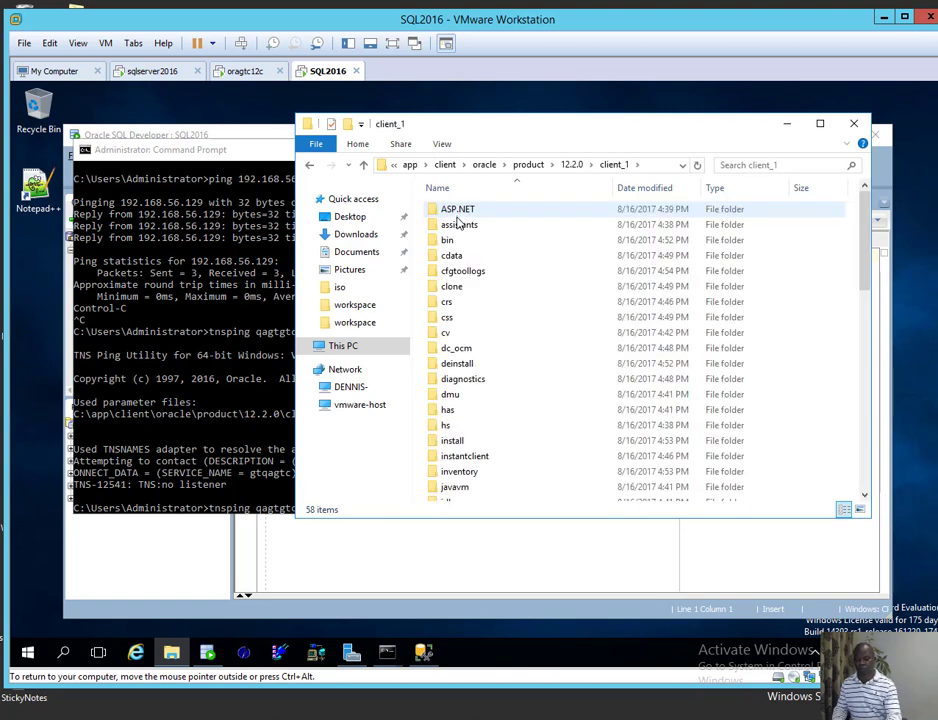
key(n)
double_click(447, 207)
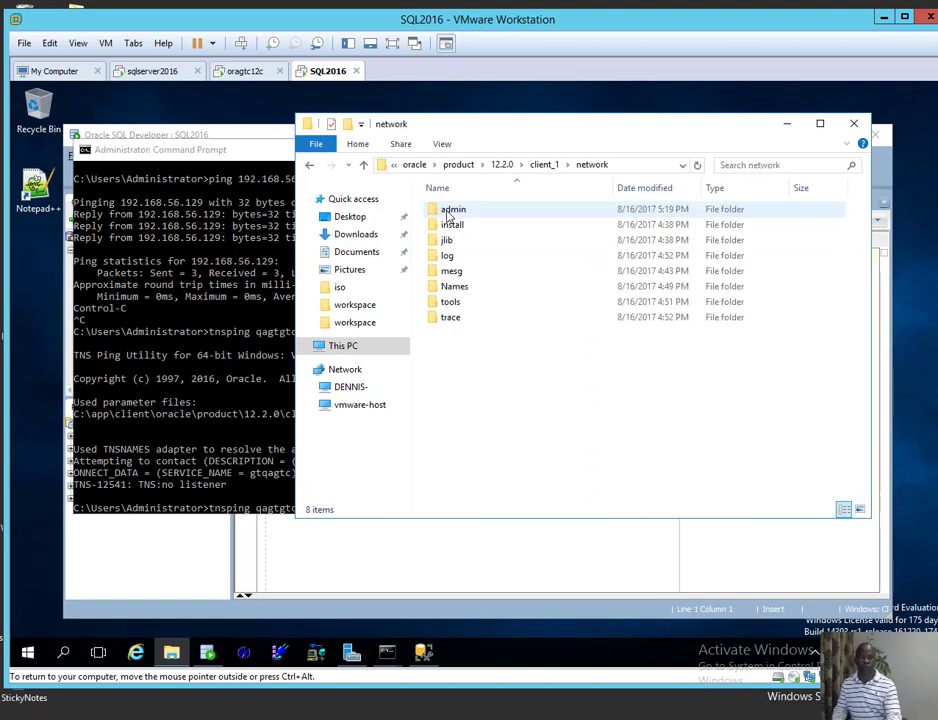
double_click(446, 213)
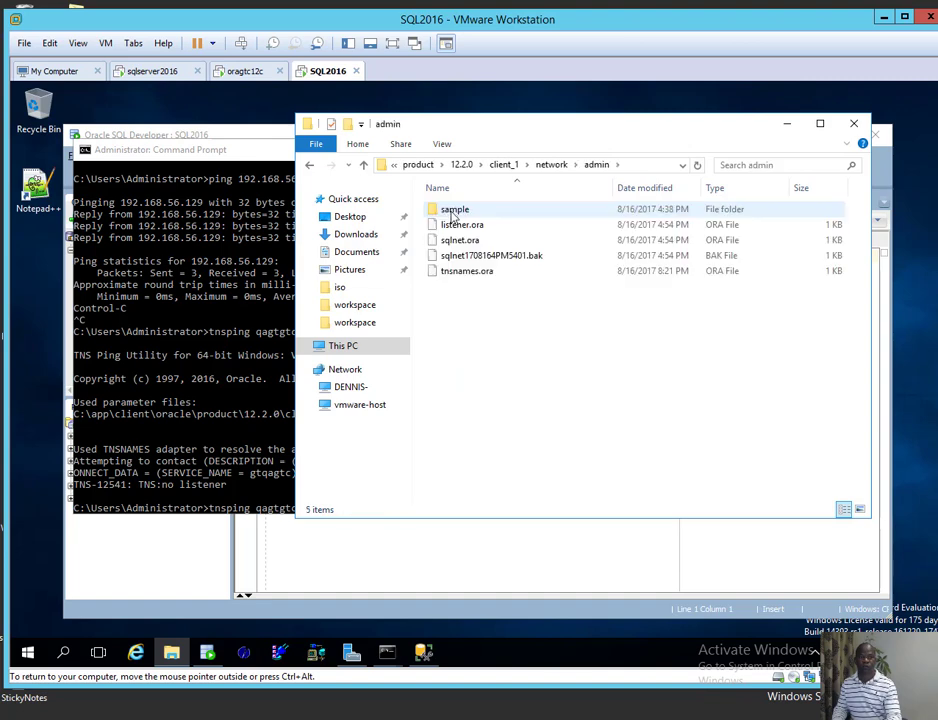
click(463, 274)
right_click(463, 277)
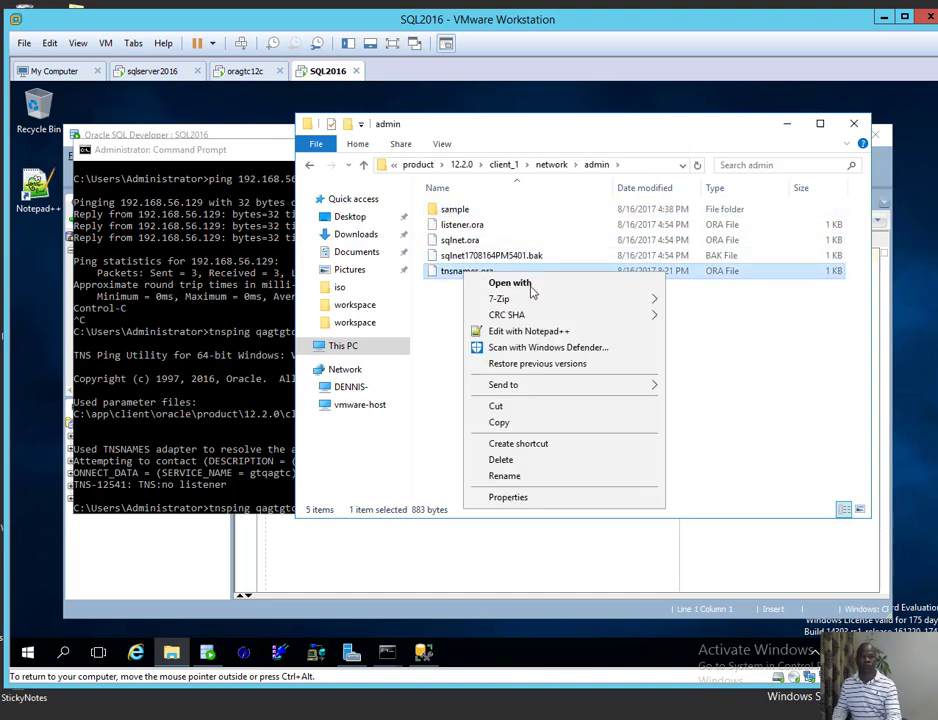
Open tnsnames.ora in Notepad++ and select the GTQAGTC entry on lines 14–19.
click(561, 335)
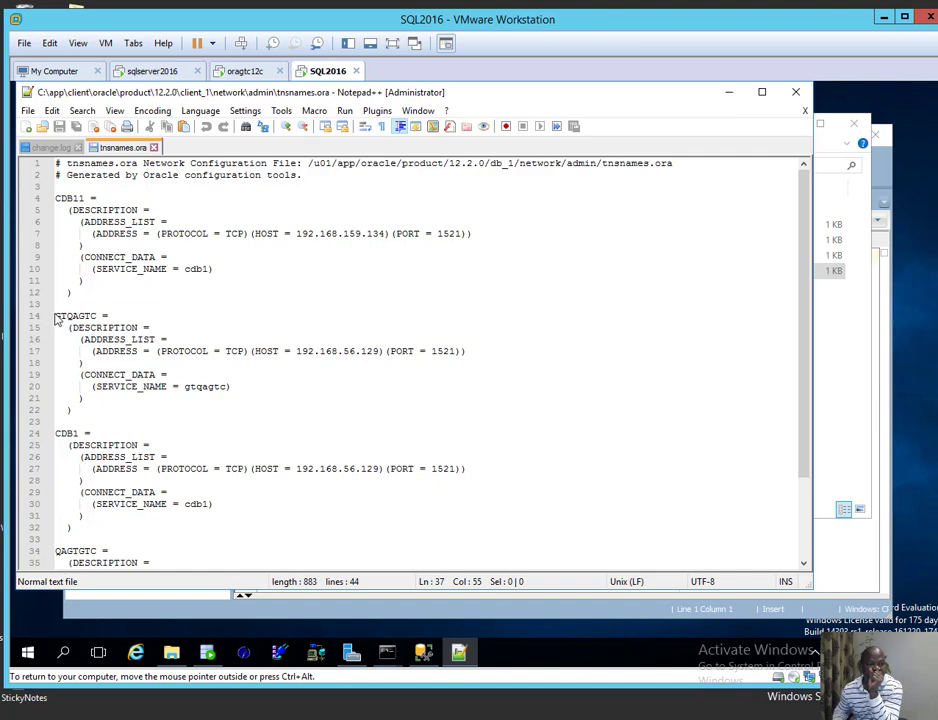
drag(57, 318, 225, 380)
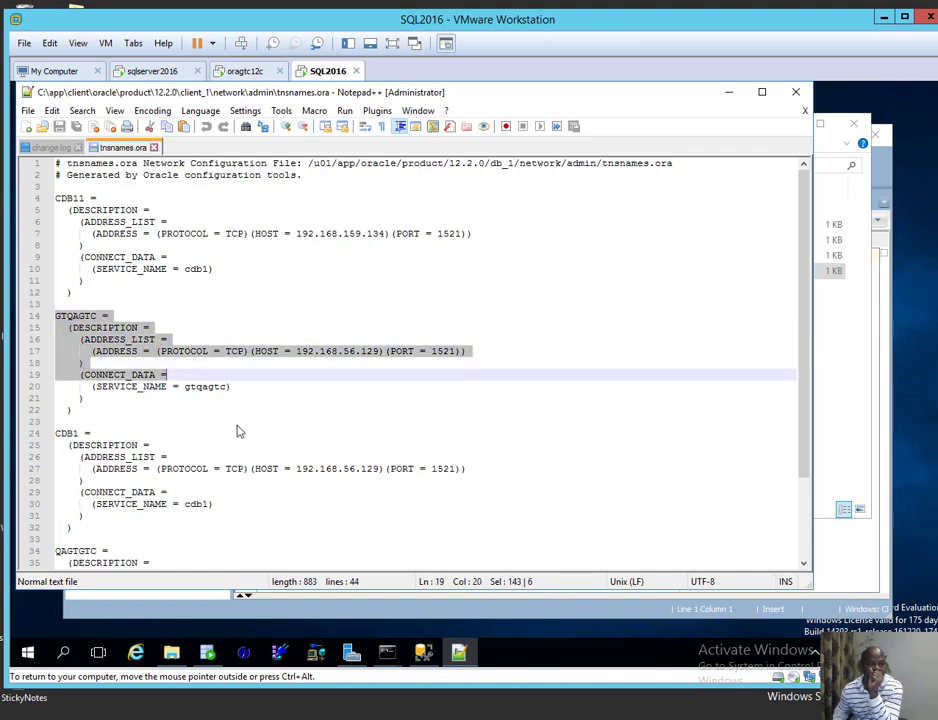
click(388, 653)
Correct the alias to gtqagtc and run tnsping, which still fails with TNS-12541.
click(430, 595)
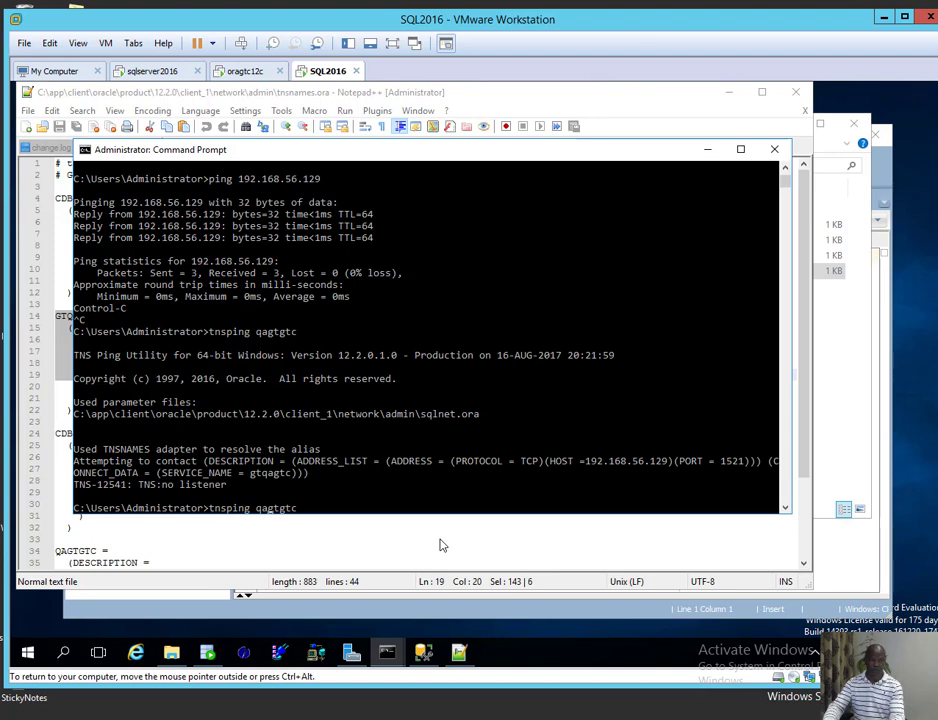
key(BackSpace)
key(BackSpace)
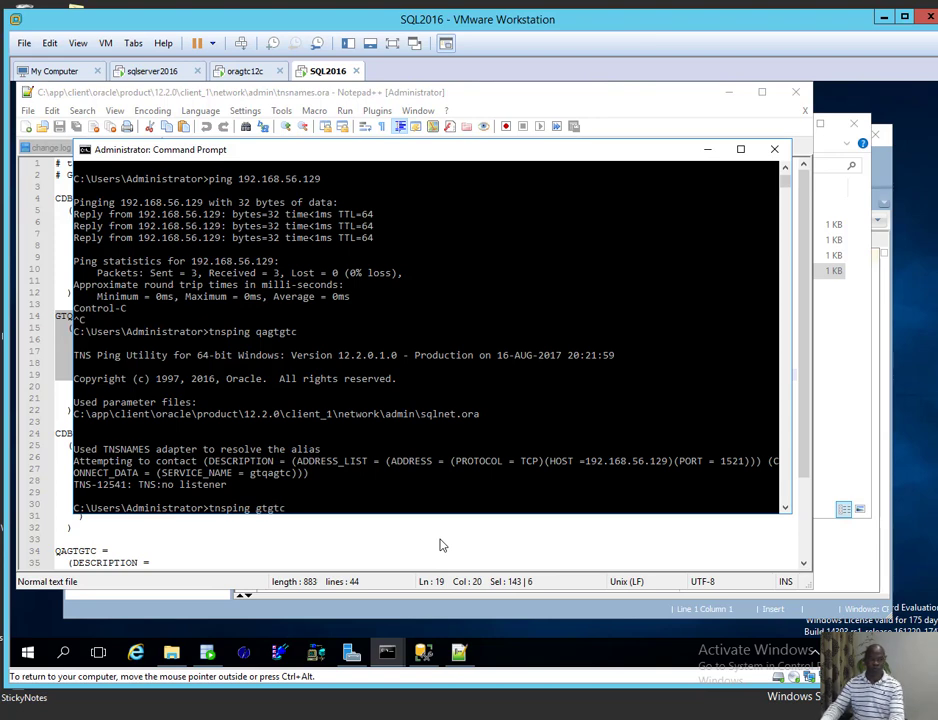
text(qa)
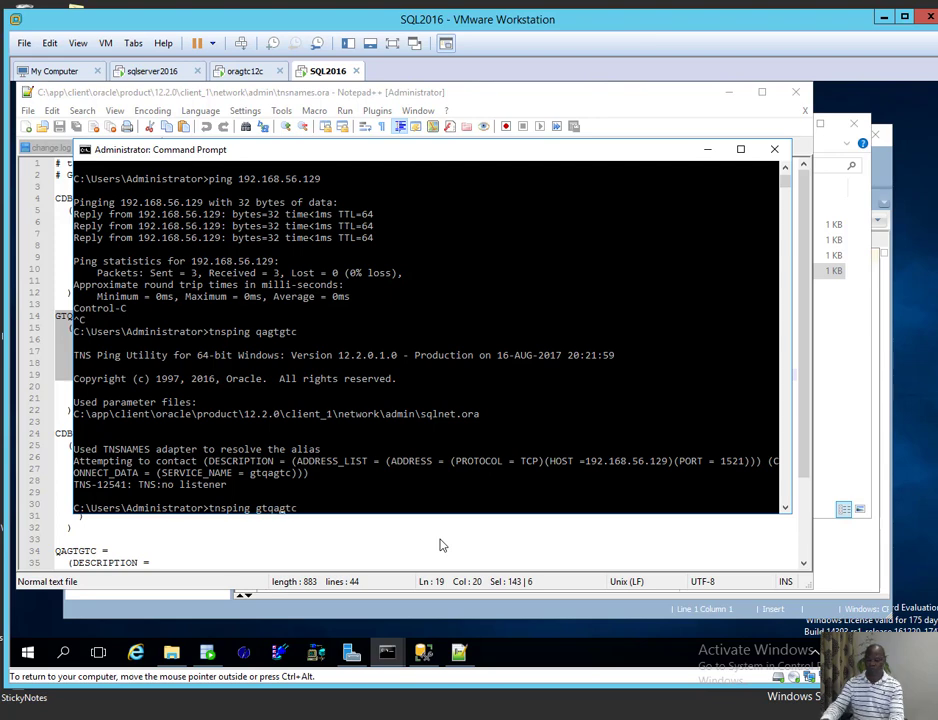
key(Return)
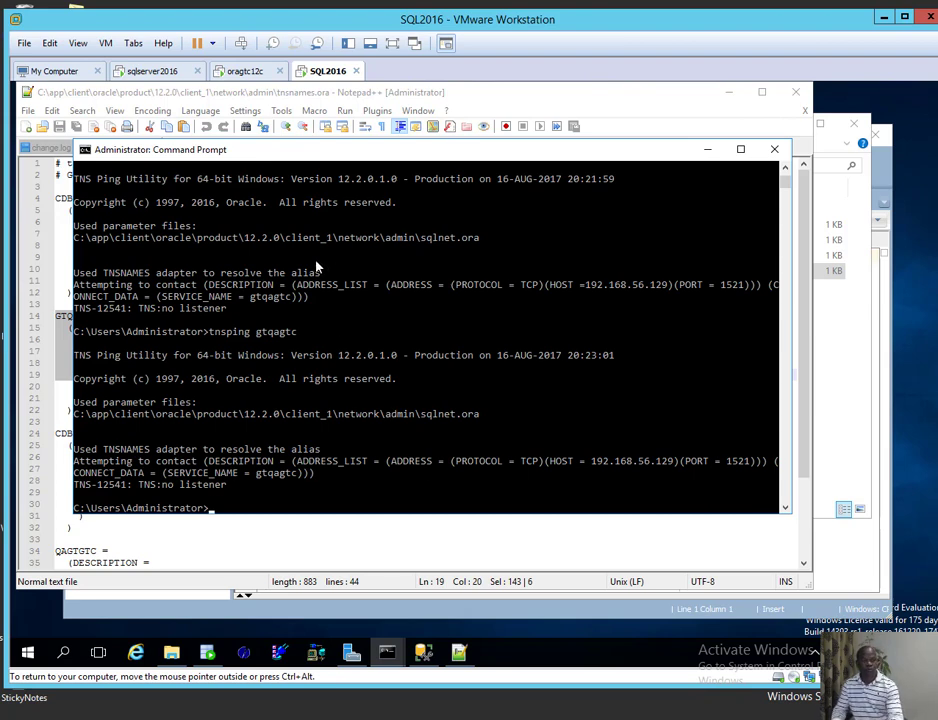
In the oragtc12c VM terminal, switch to the oracle user with su - oracle.
click(244, 74)
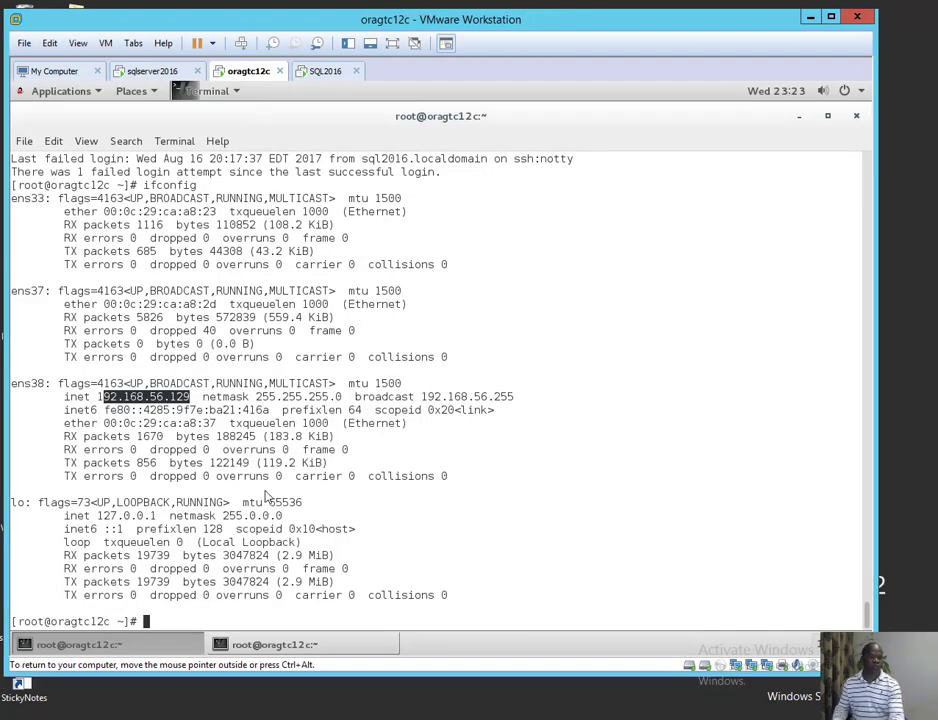
click(238, 606)
text(su )
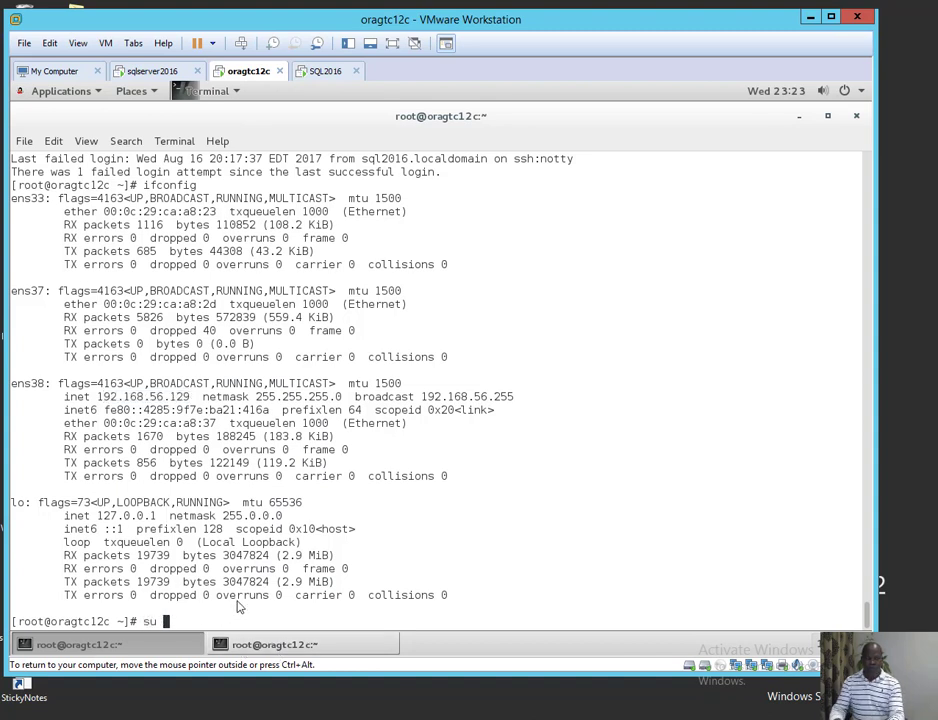
text(- o)
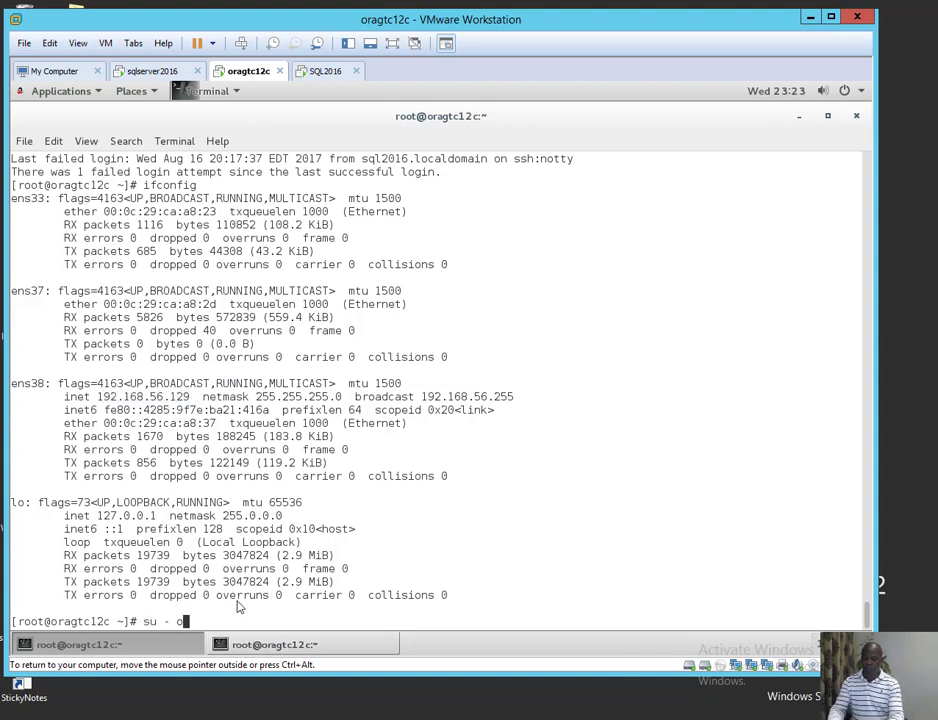
text(racle)
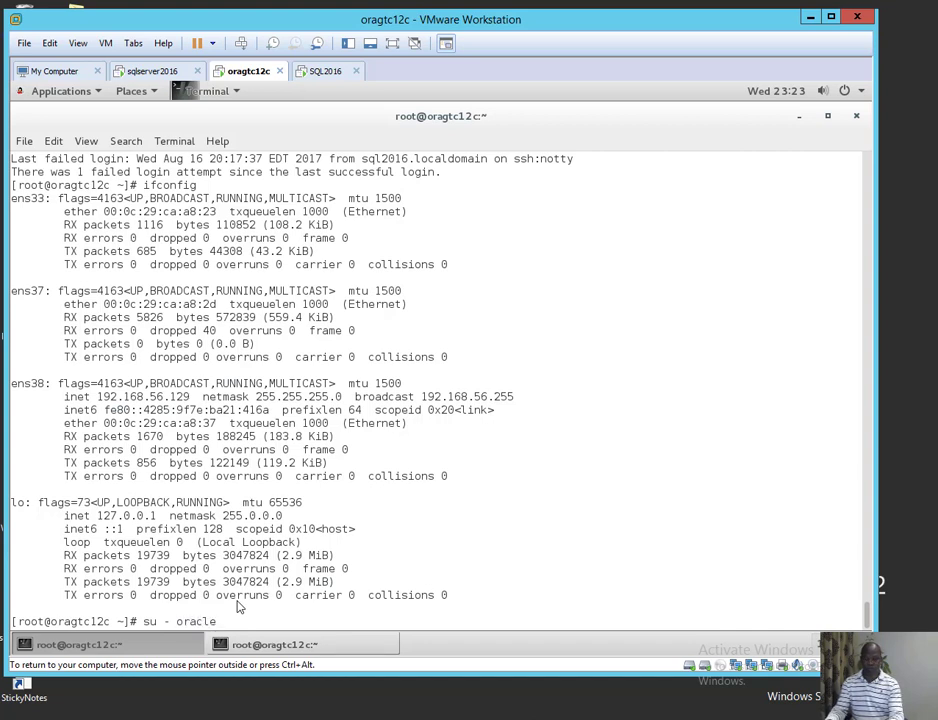
key(Return)
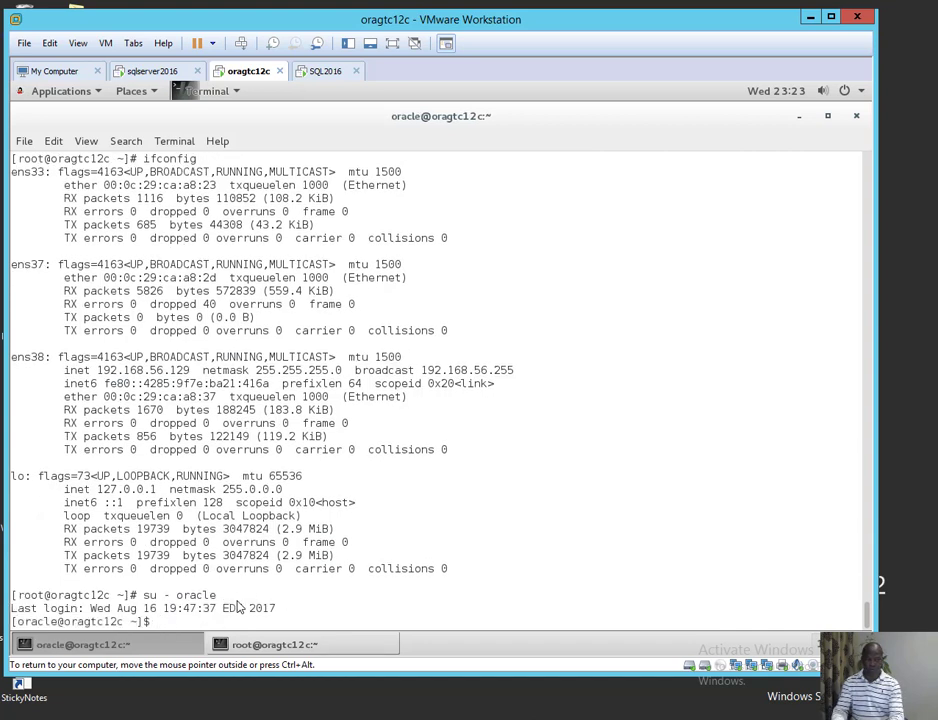
In lsnrctl, check status and start the listener for cdb1 and gtqagtc on port 1521.
text(lsnrctl)
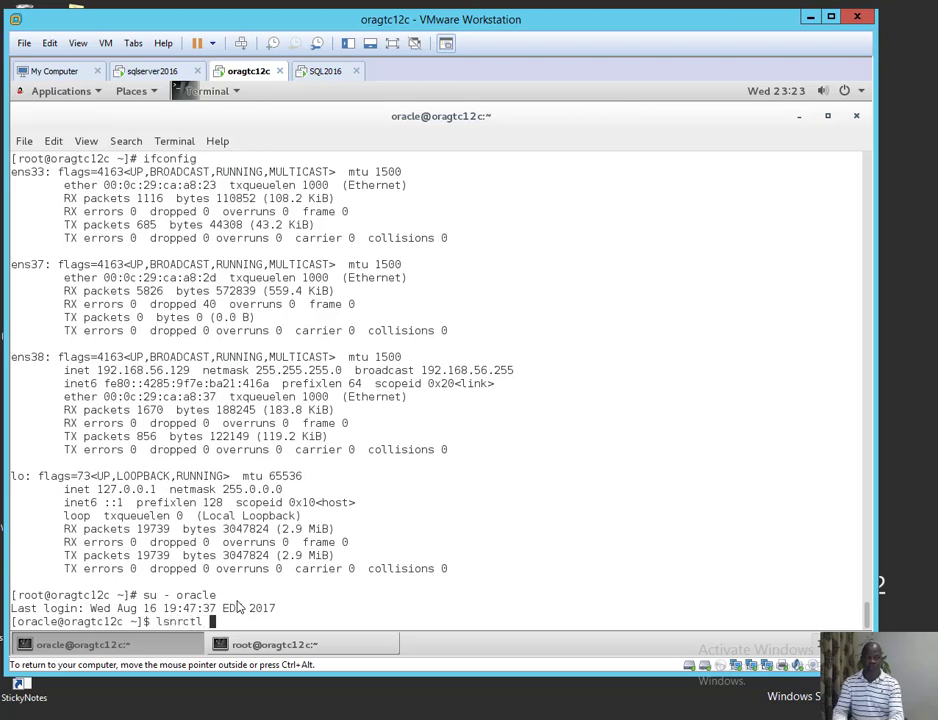
key(Return)
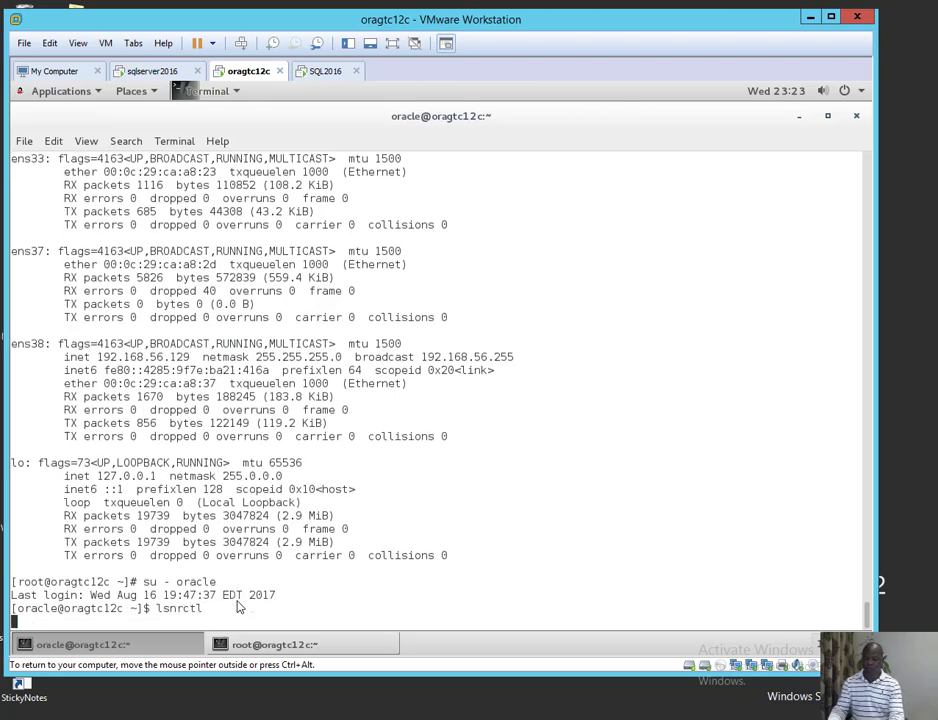
text(stat)
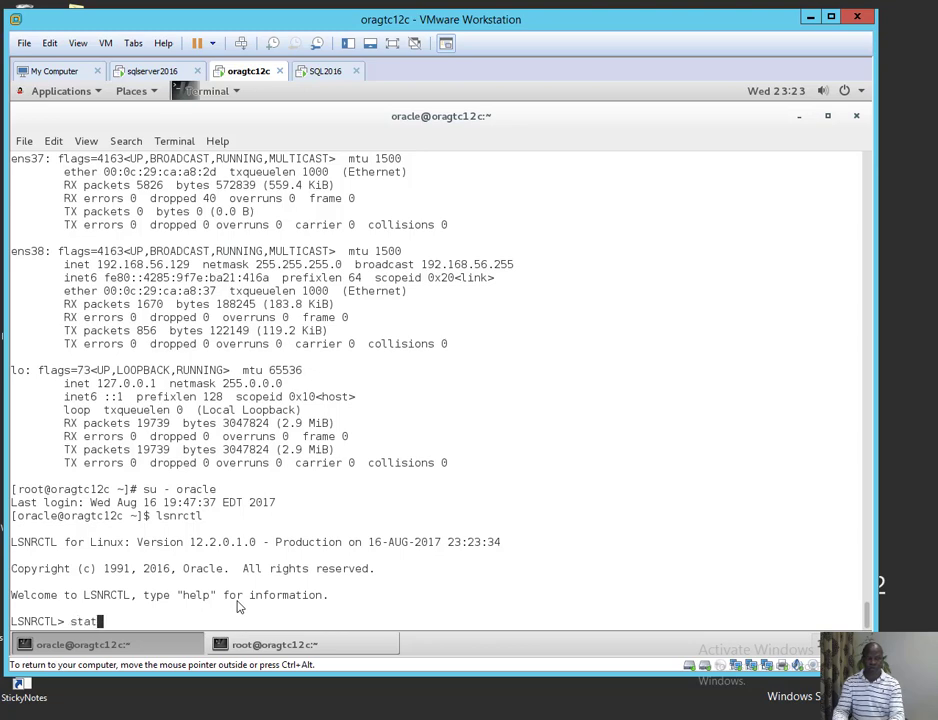
text(us)
key(Return)
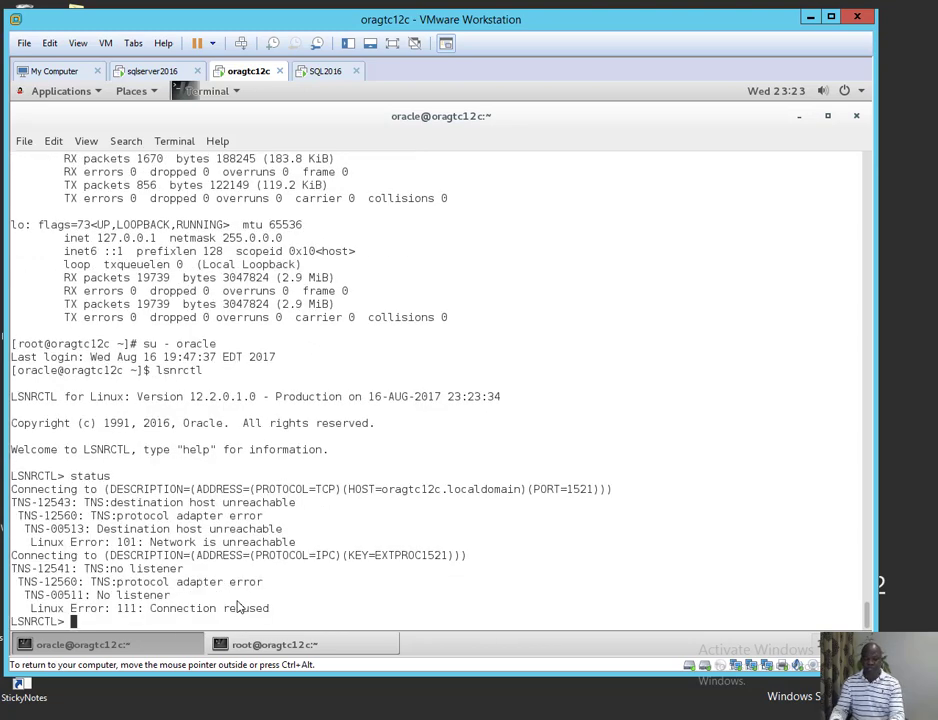
text(star)
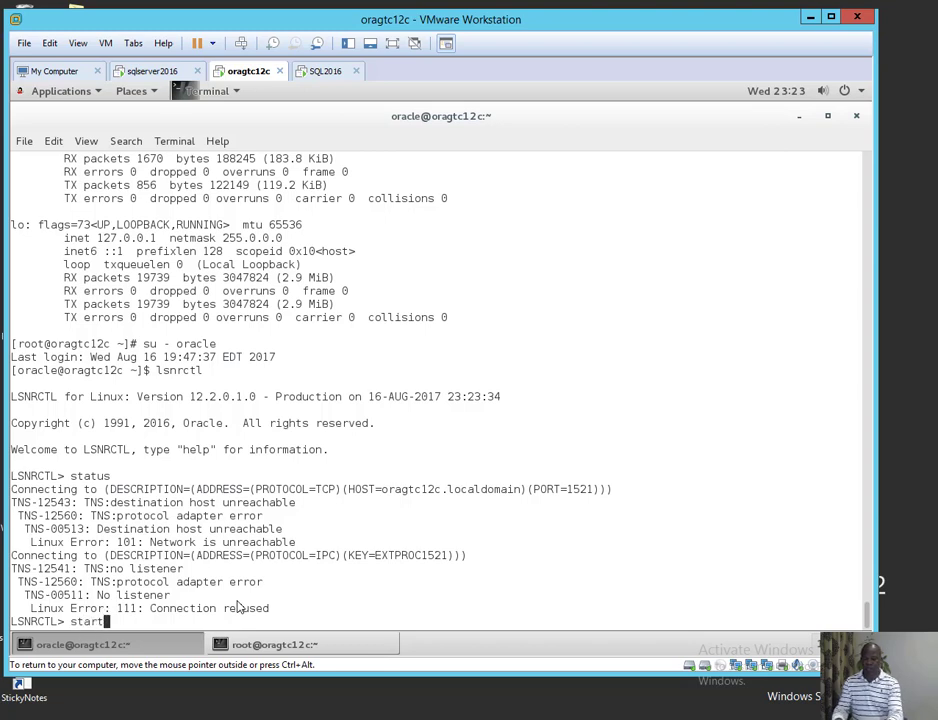
text(t)
key(Return)
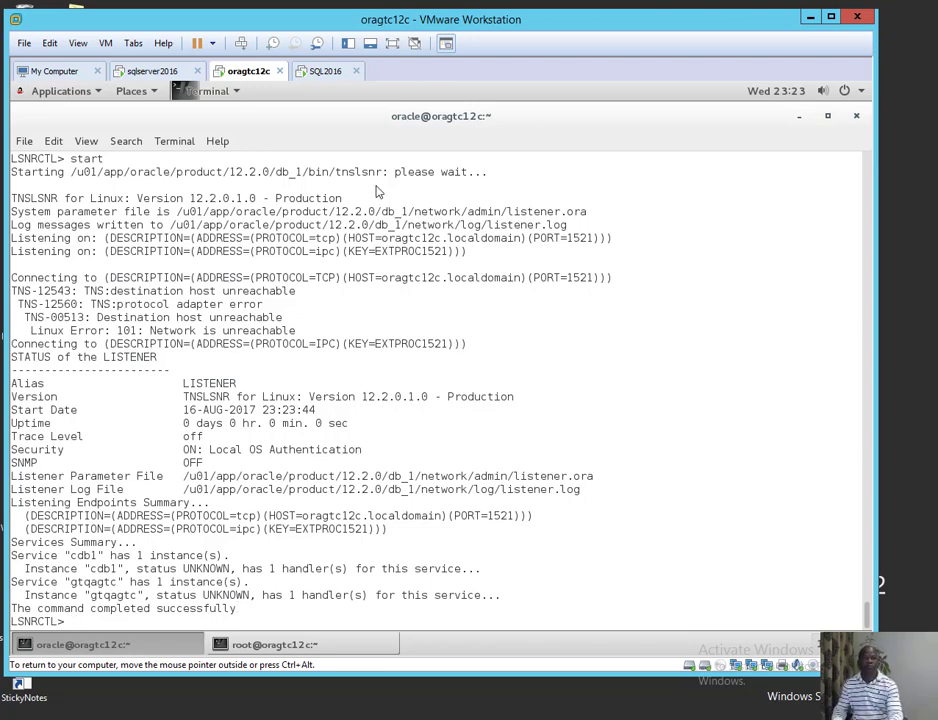
On the SQL2016 machine, rerun tnsping gtqagtc (OK in 50 msec) and return to SQL Developer.
click(332, 72)
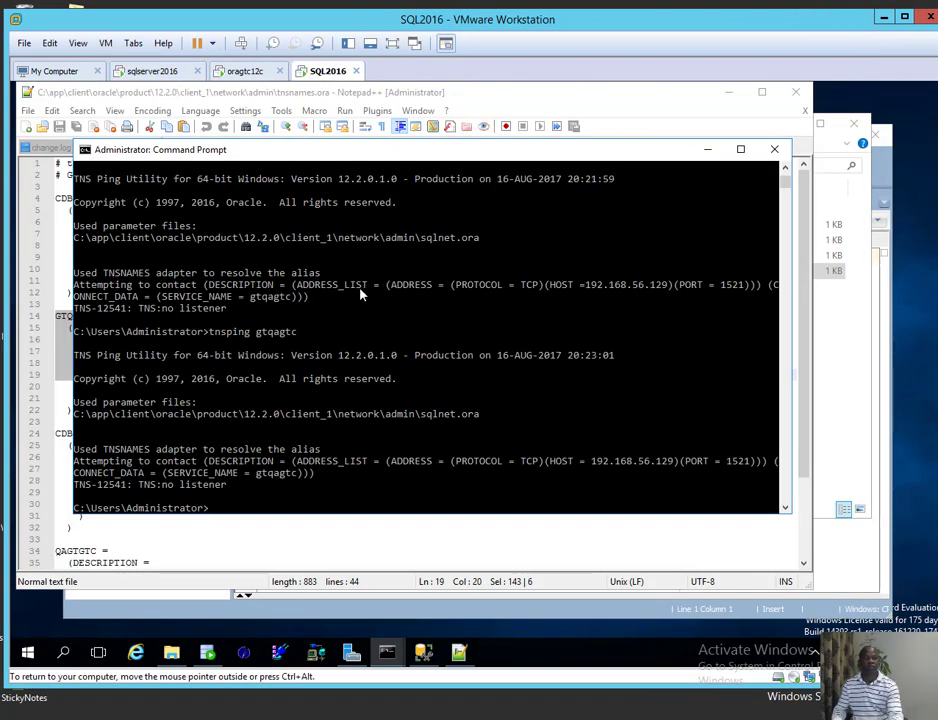
key(Up)
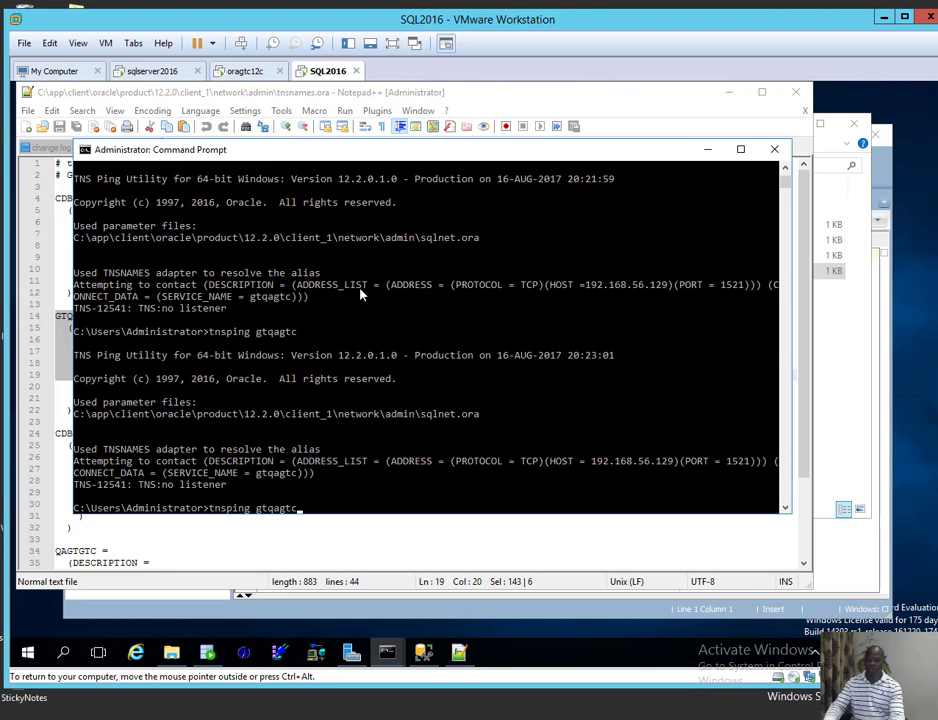
key(Return)
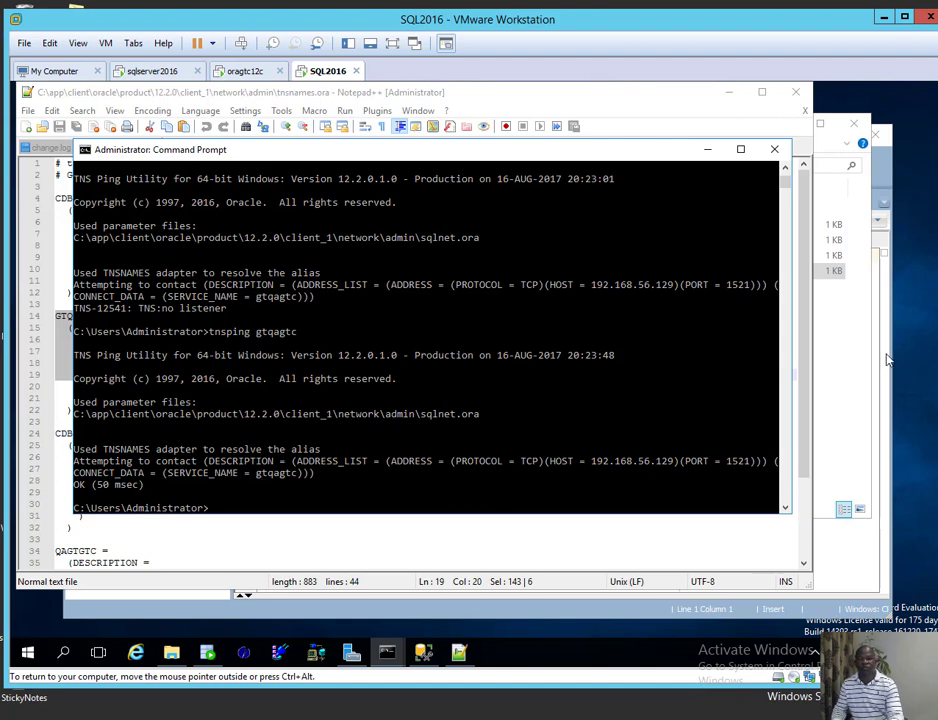
click(862, 392)
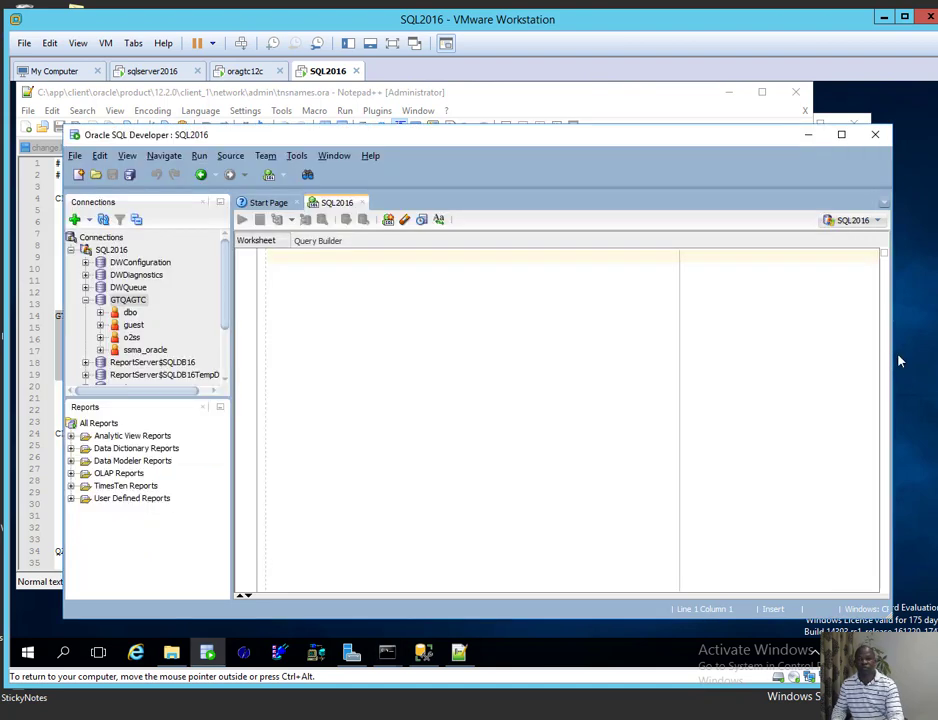
Start a new database connection named GTQAGTC with username sys.
click(74, 219)
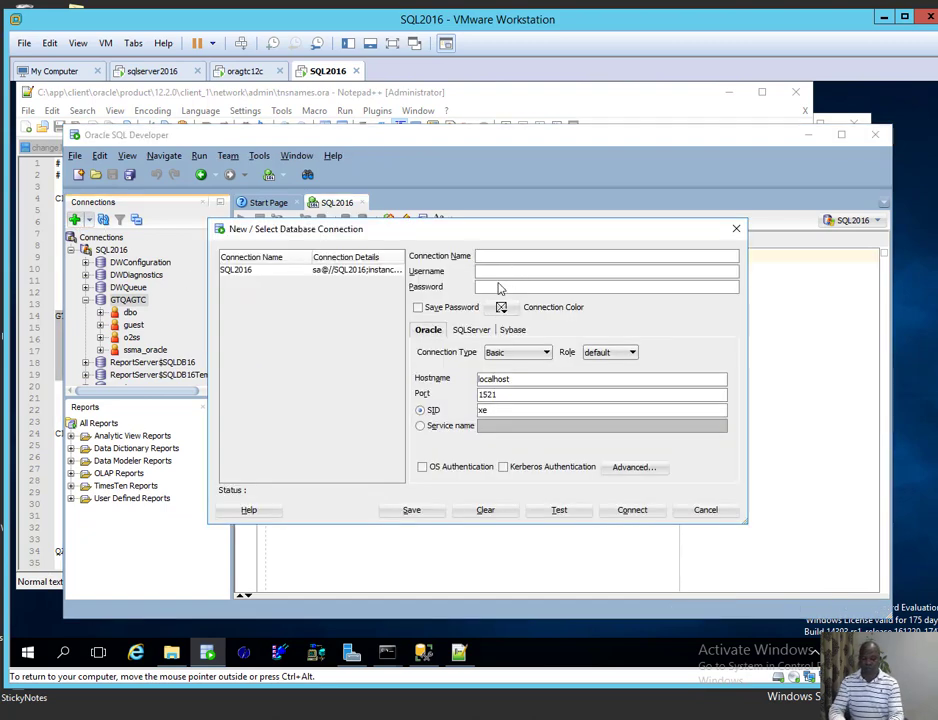
text(GT)
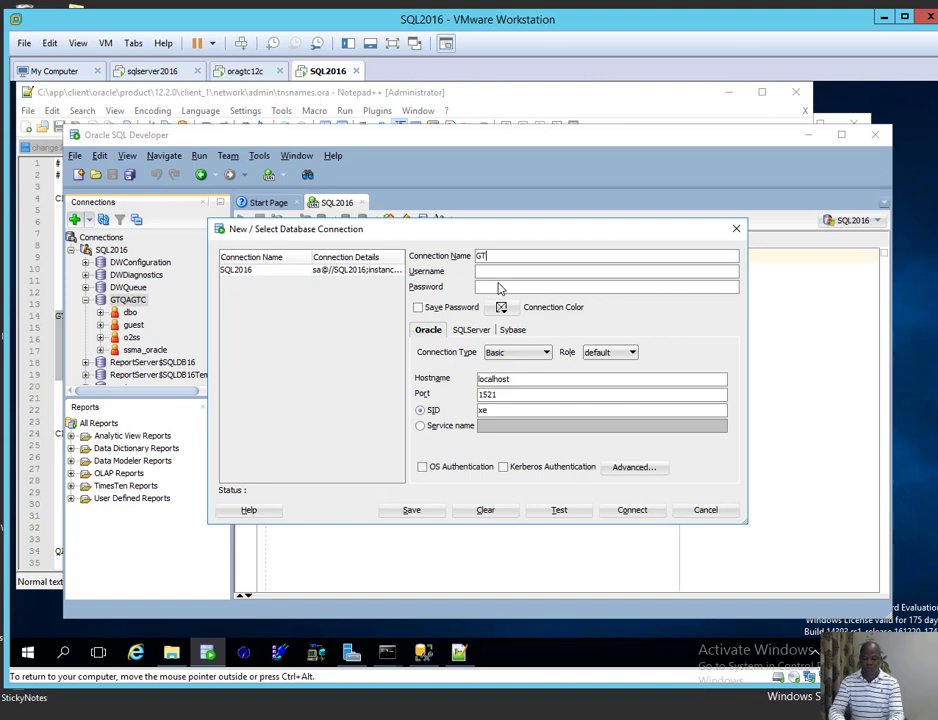
text(QAGTC)
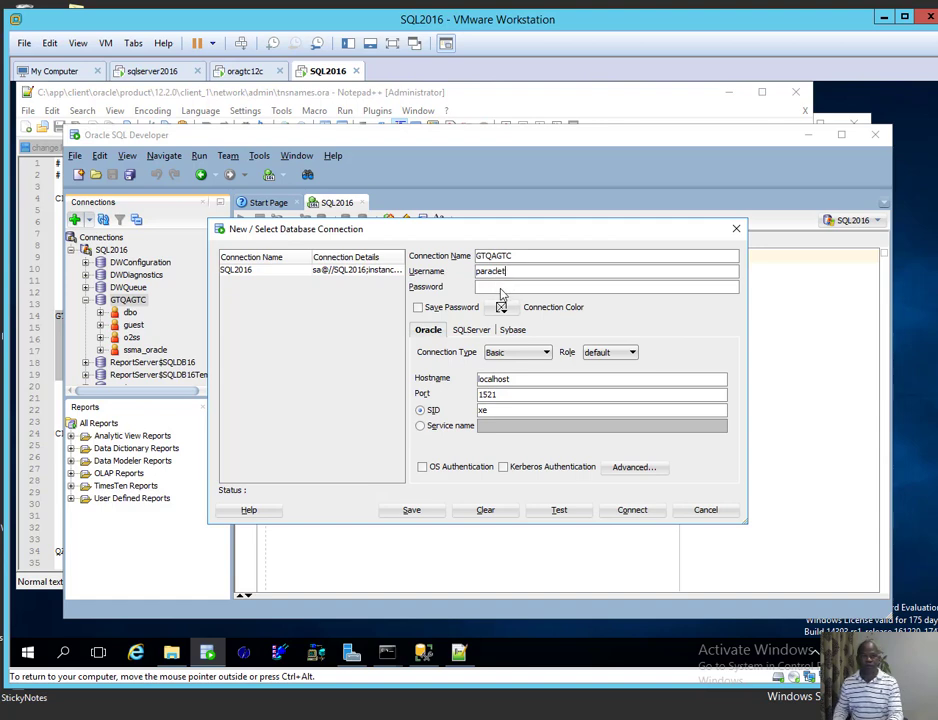
drag(512, 281, 463, 276)
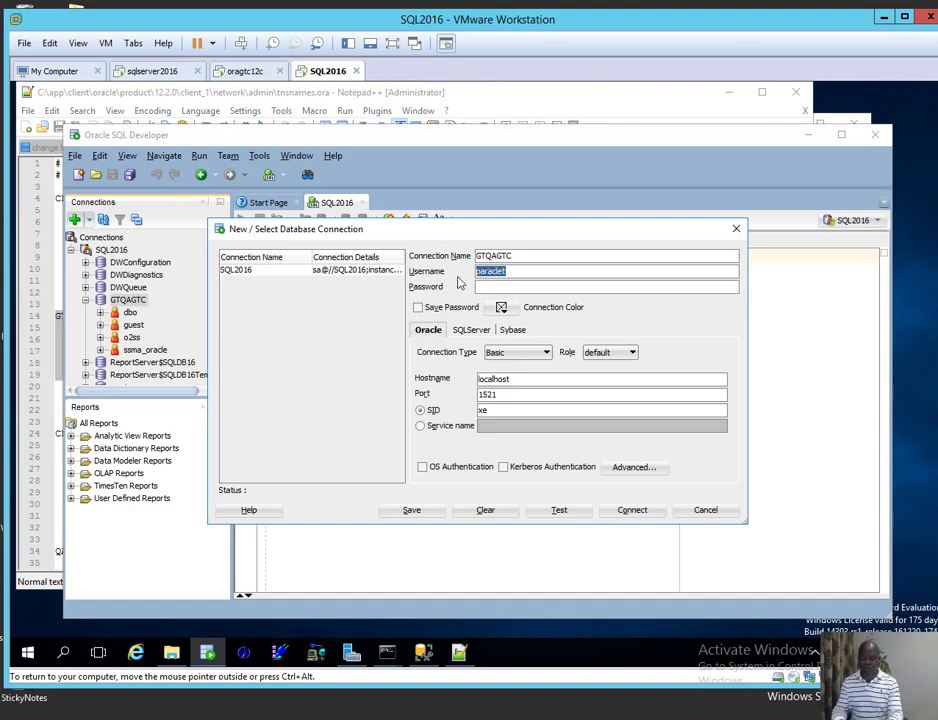
text(sys)
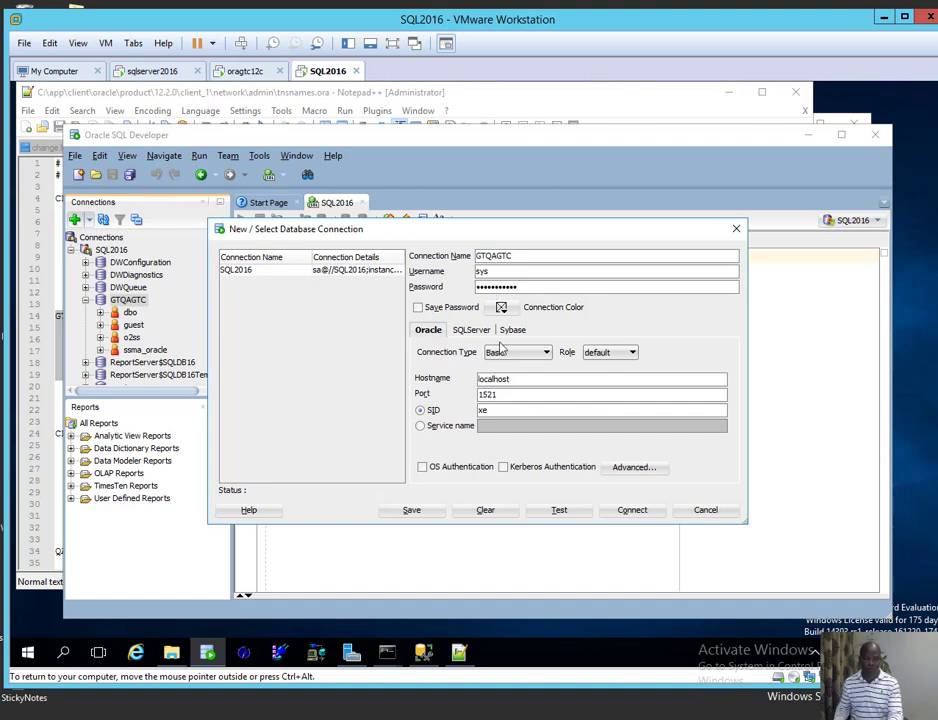
Use connection type TNS with alias QAGTGTC, save the password, and test; it fails with ORA-01034.
click(547, 353)
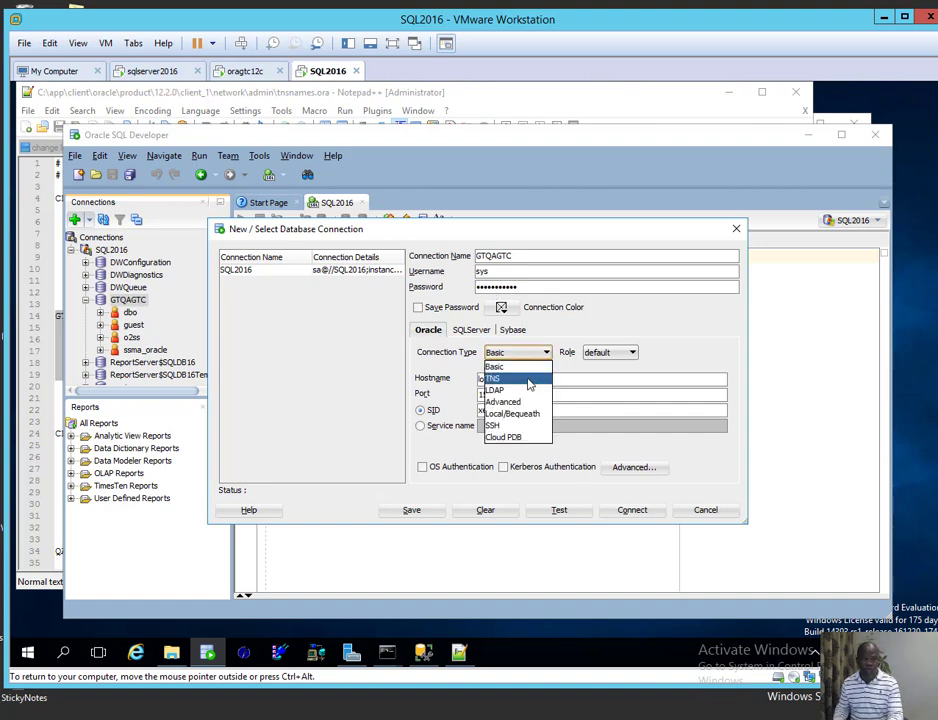
click(530, 377)
click(660, 386)
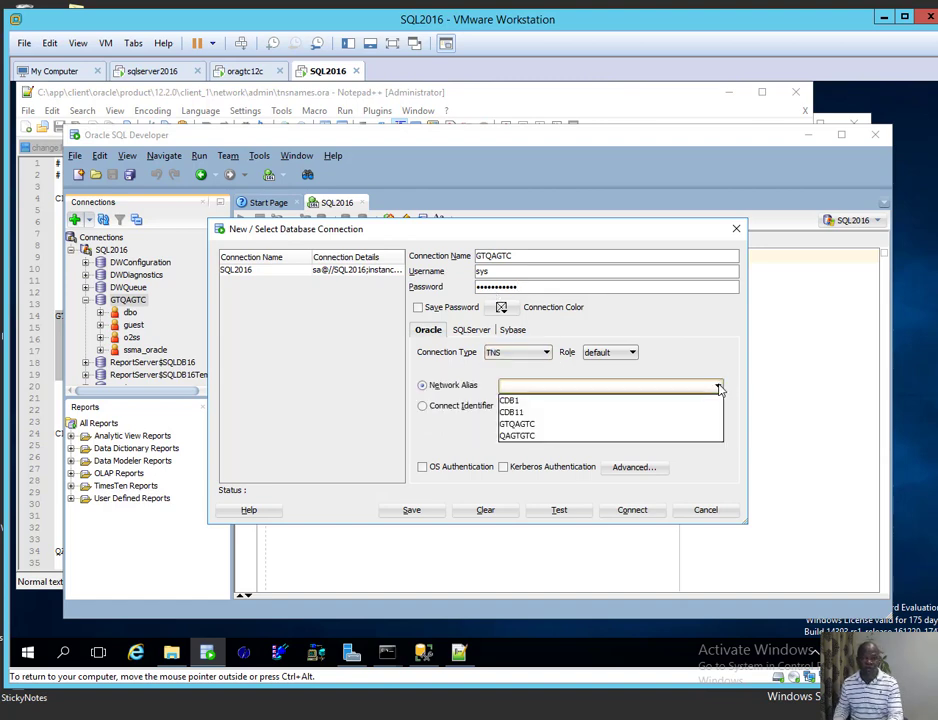
click(587, 437)
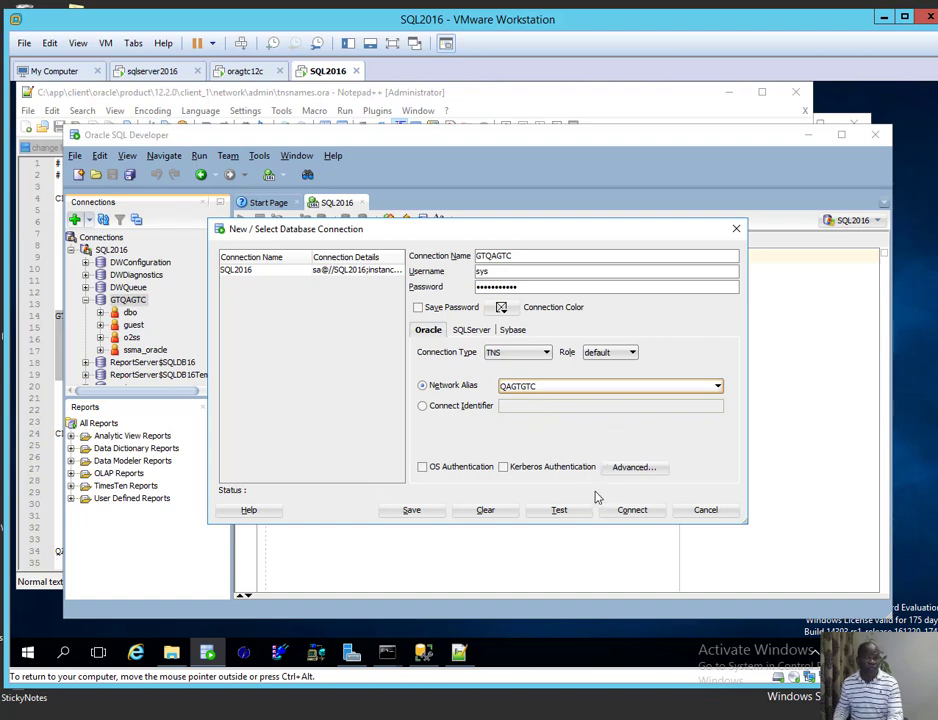
click(418, 308)
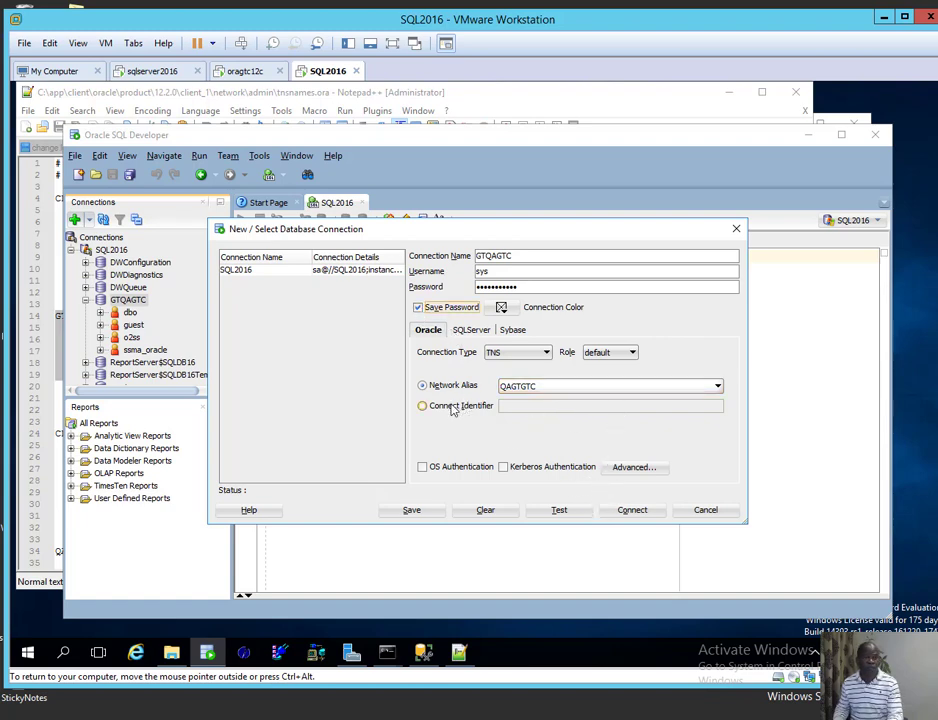
click(559, 511)
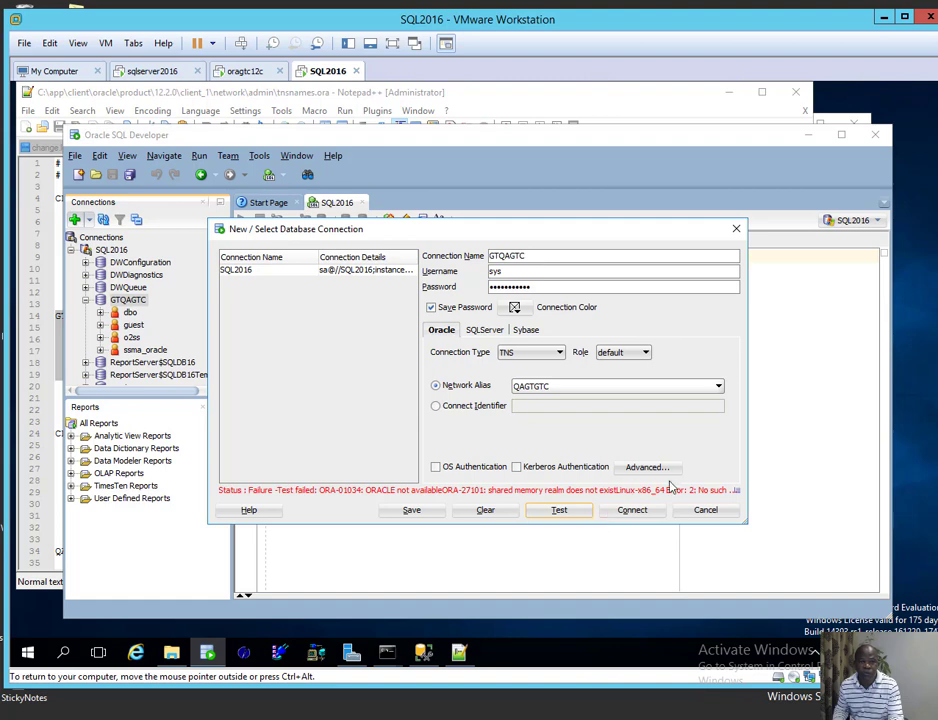
Set the GTQAGTC role to SYSDBA and retest, still getting ORA-01034.
click(646, 353)
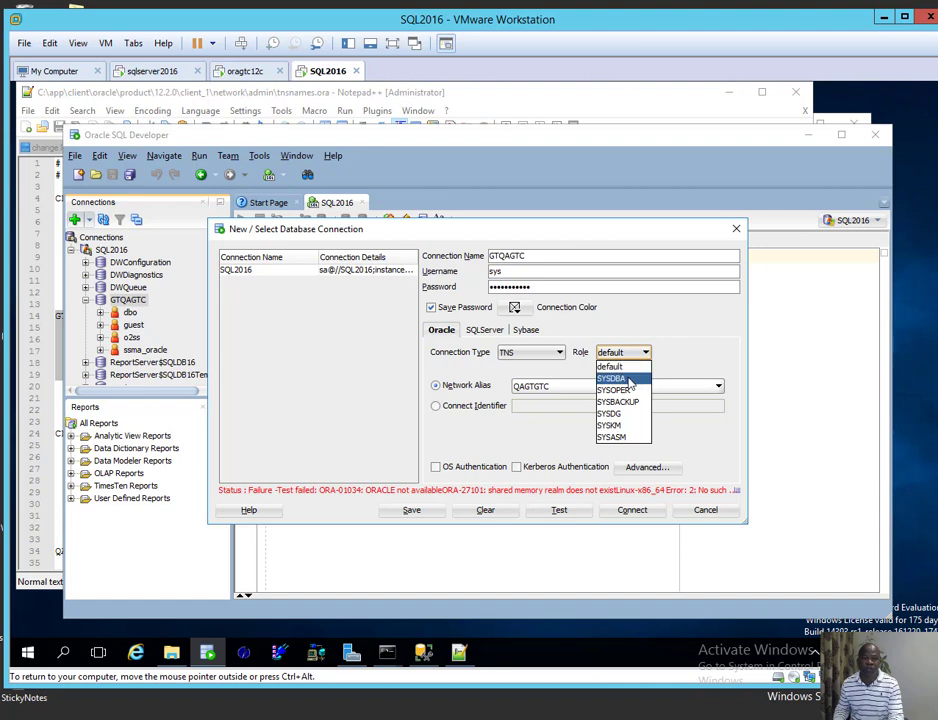
click(626, 379)
click(560, 511)
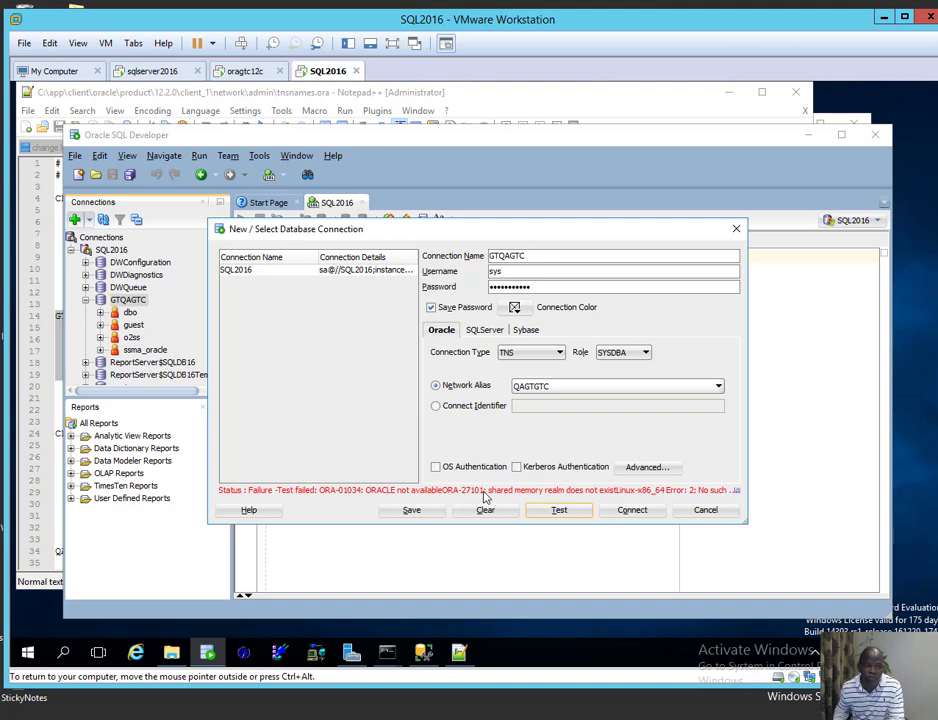
click(387, 652)
Rerun tnsping gtqagtc in the Administrator Command Prompt; it replies OK in 20 msec.
click(437, 622)
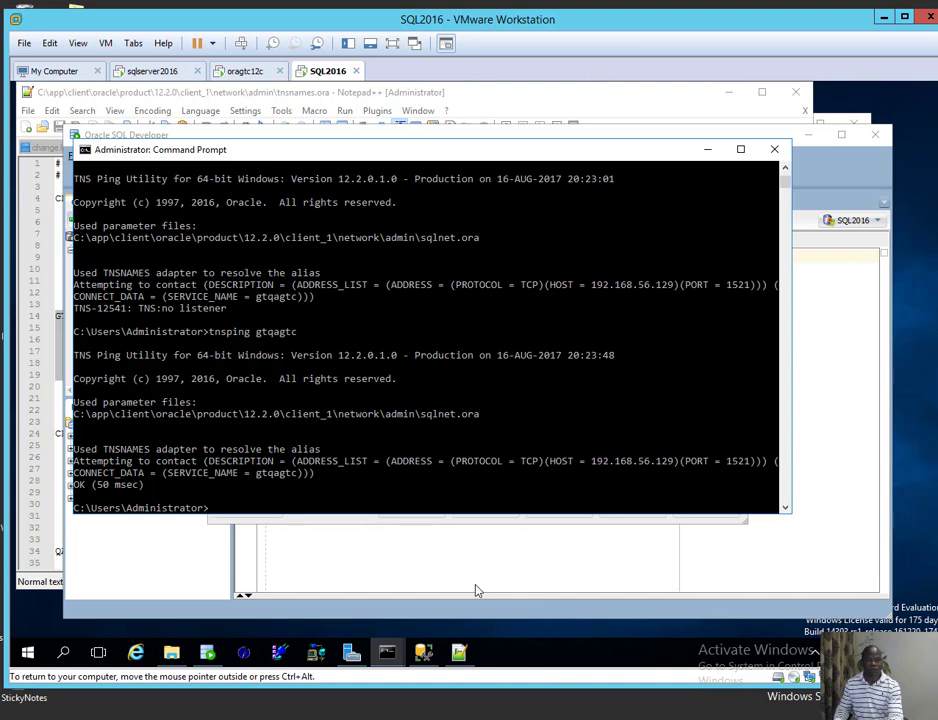
click(452, 450)
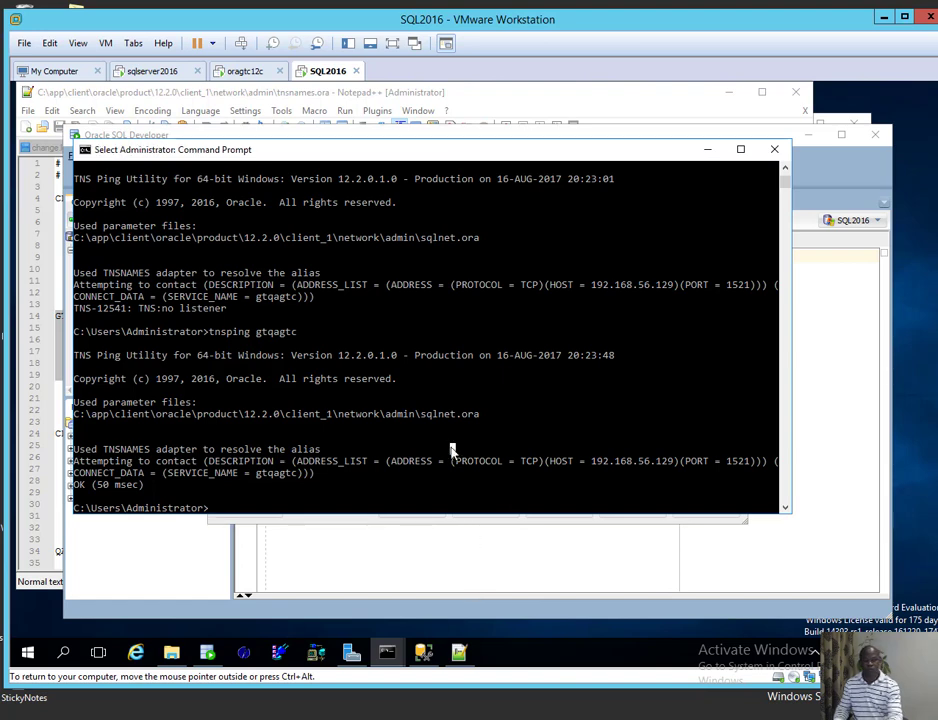
key(Escape)
key(Up)
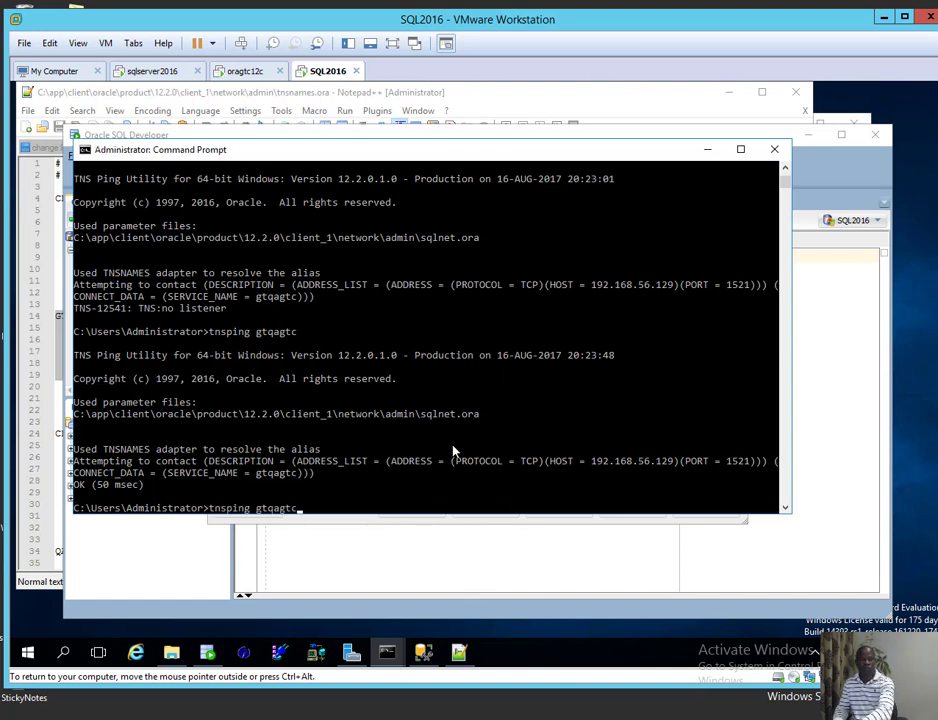
key(Return)
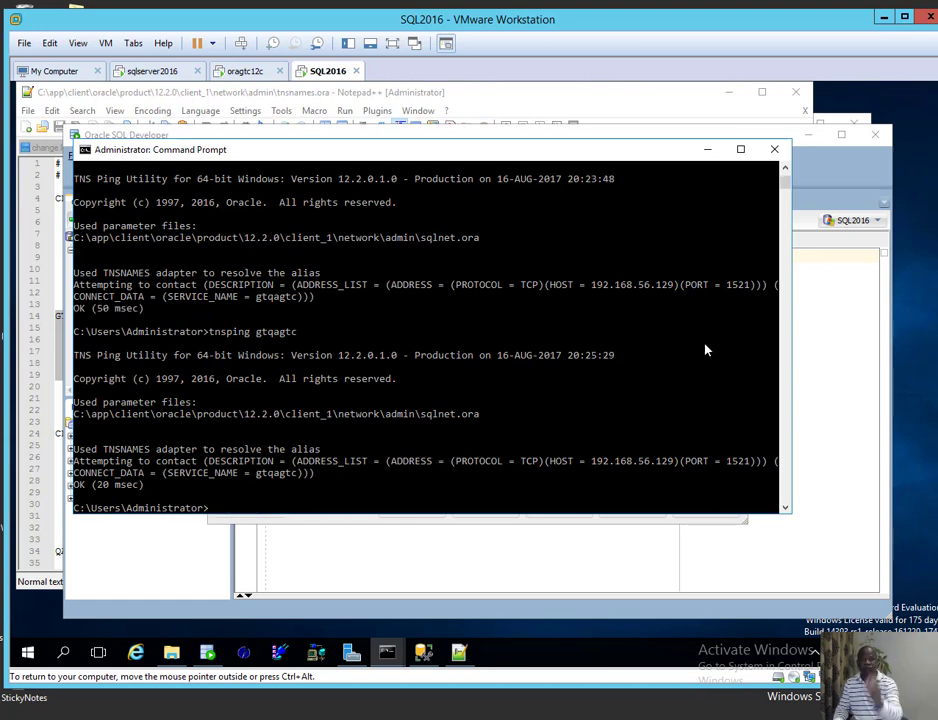
Minimize the Command Prompt to view the connection dialog, then restore it.
click(709, 152)
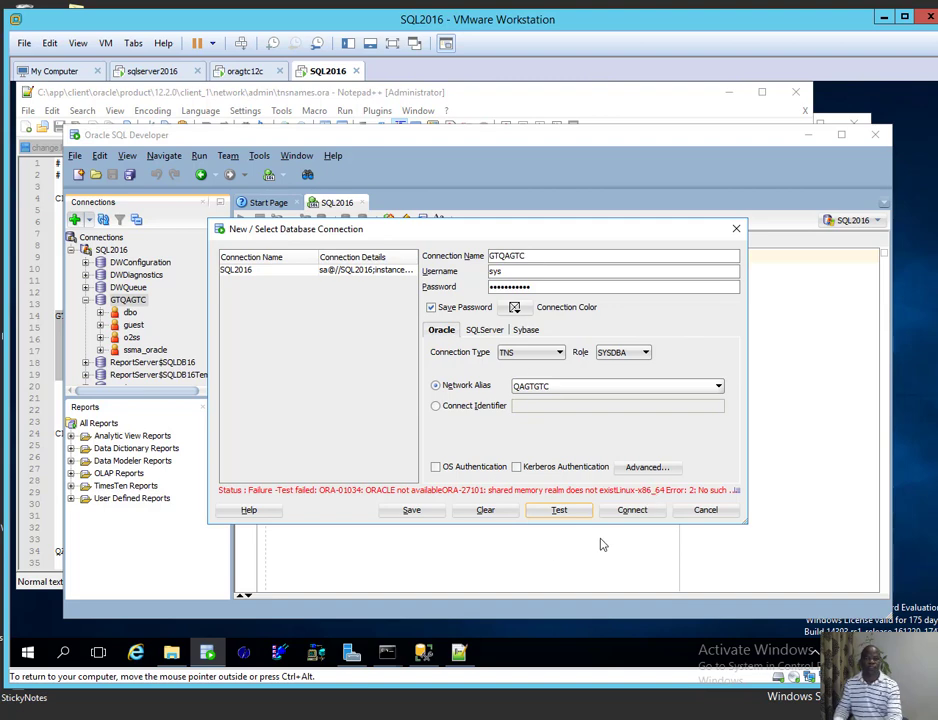
click(387, 652)
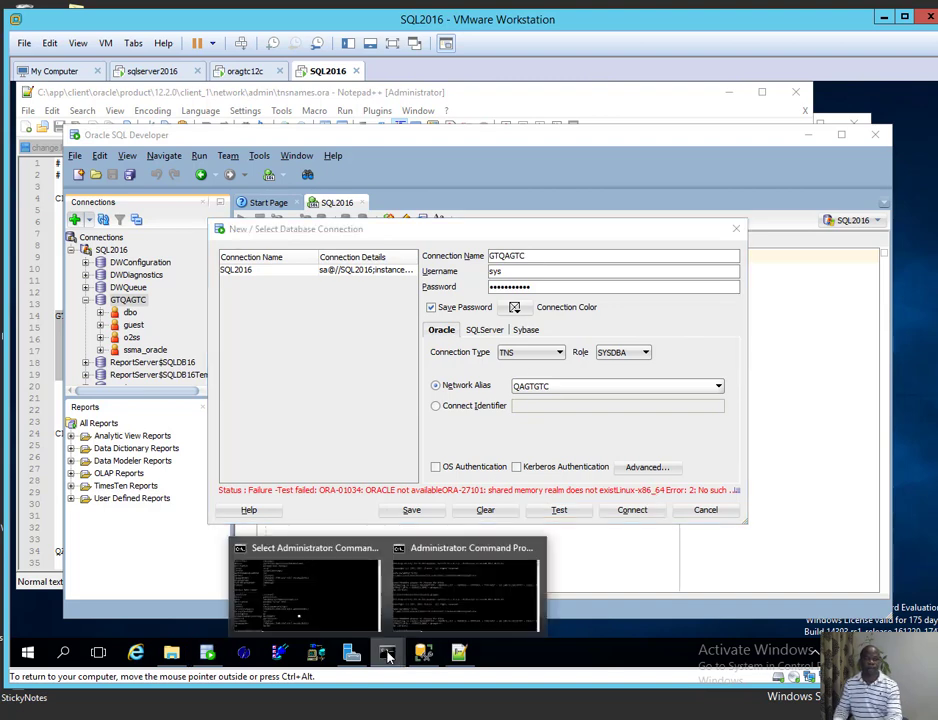
click(445, 600)
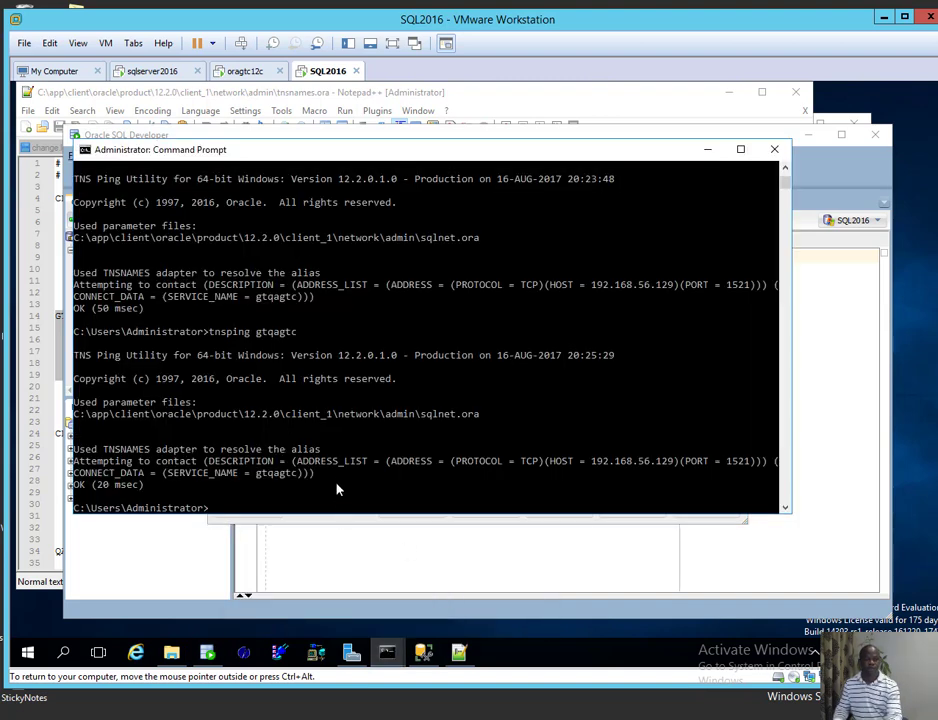
Start SQL*Plus with /nolog and run connect /as sysdba.
text(sqlpl)
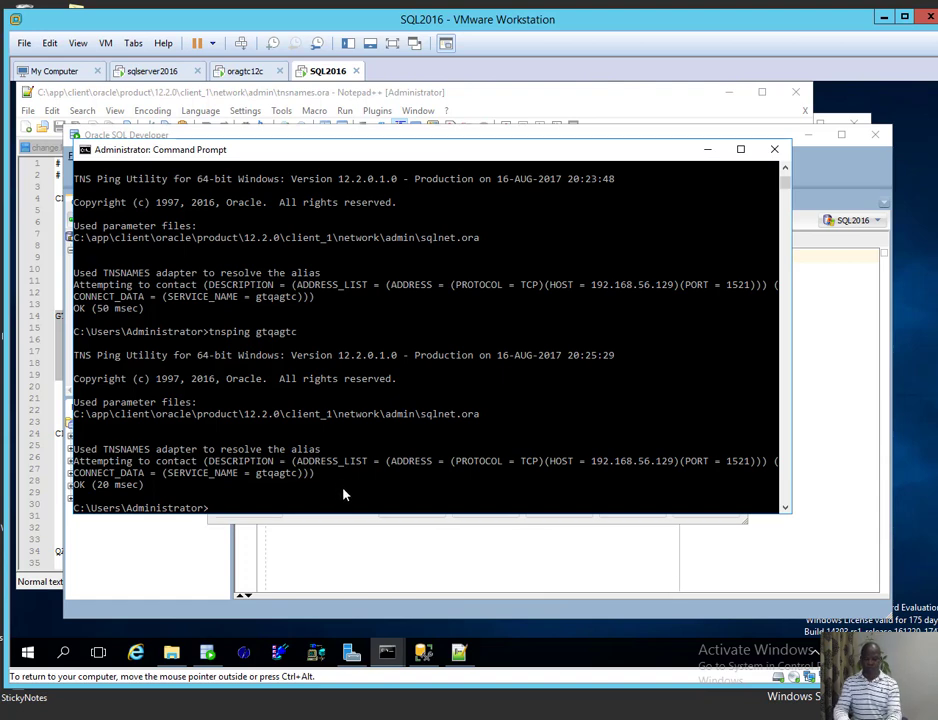
text(us )
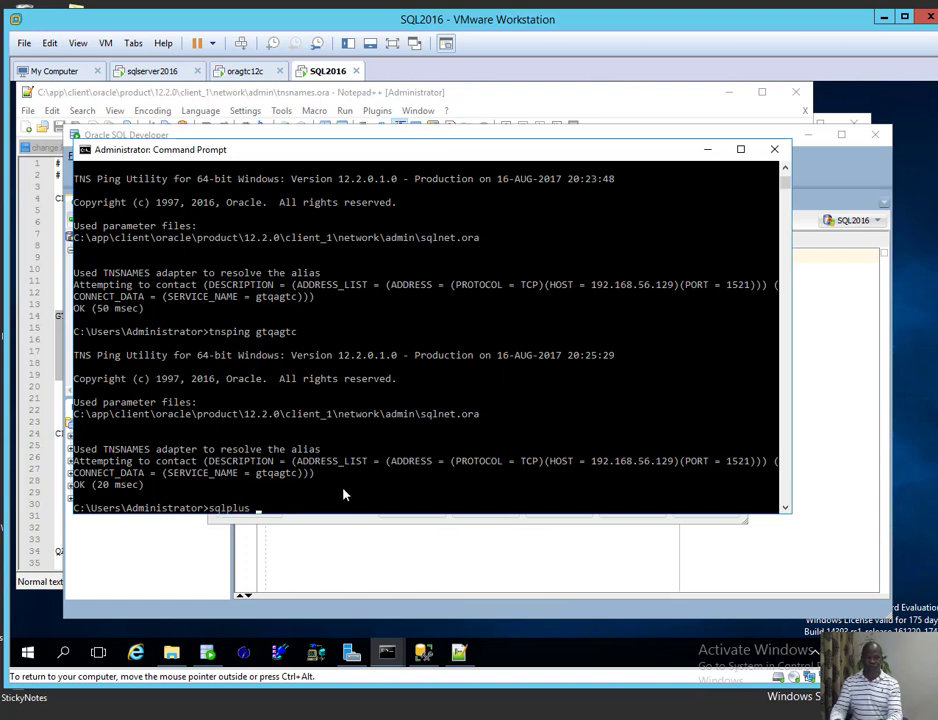
text(/nolog)
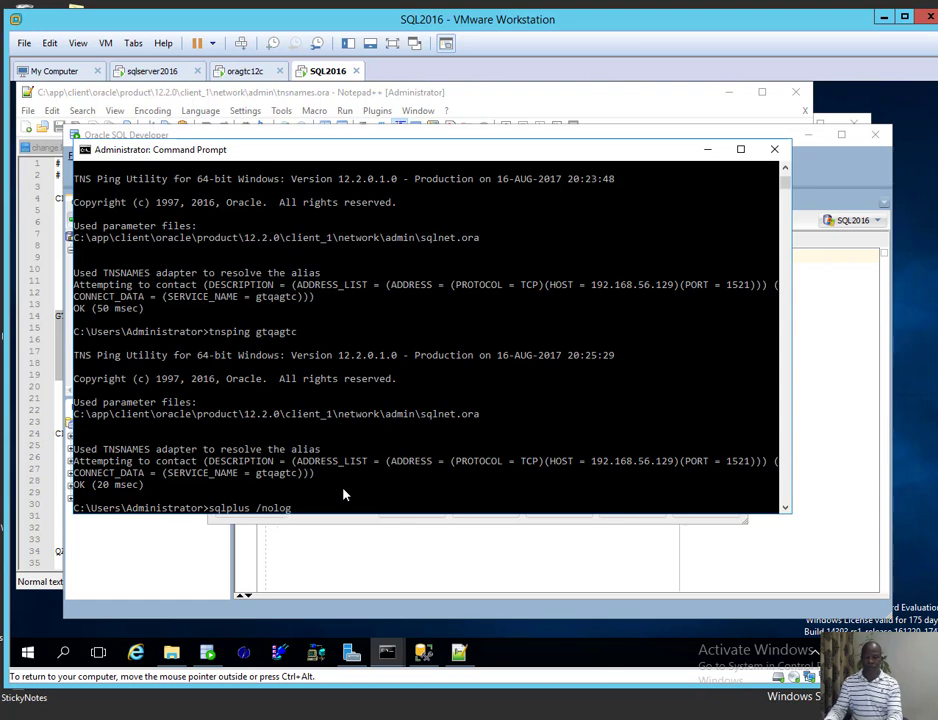
key(Return)
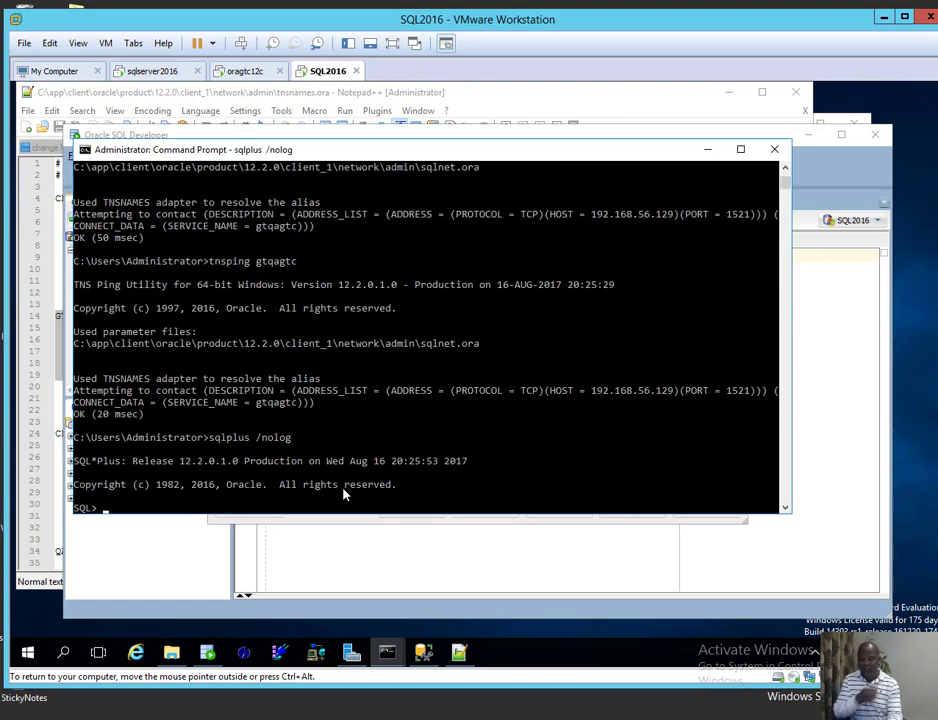
text(connect /as)
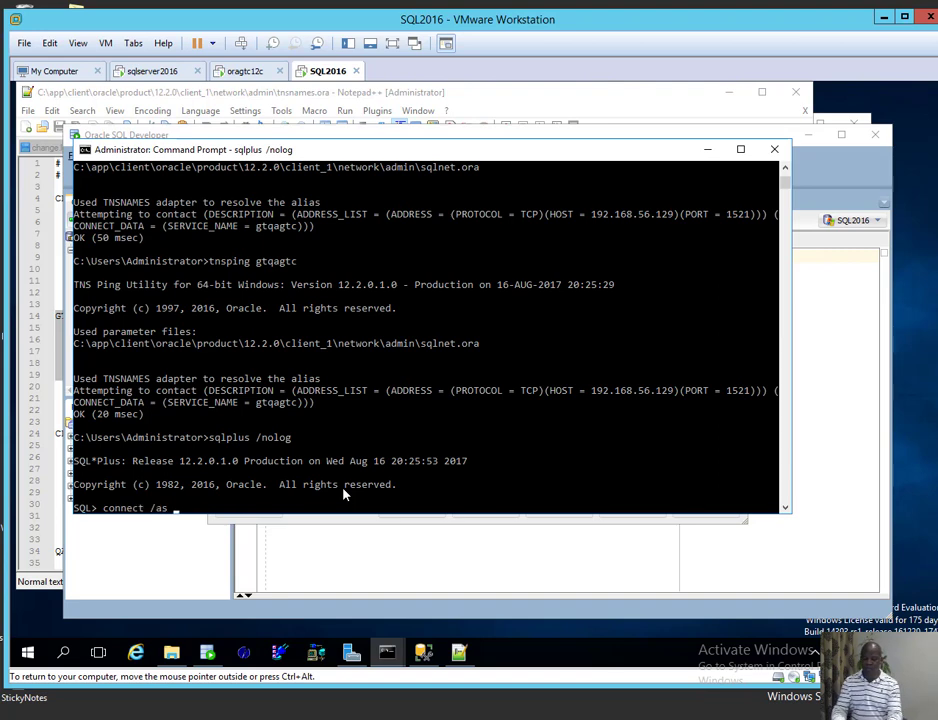
text( sysdba)
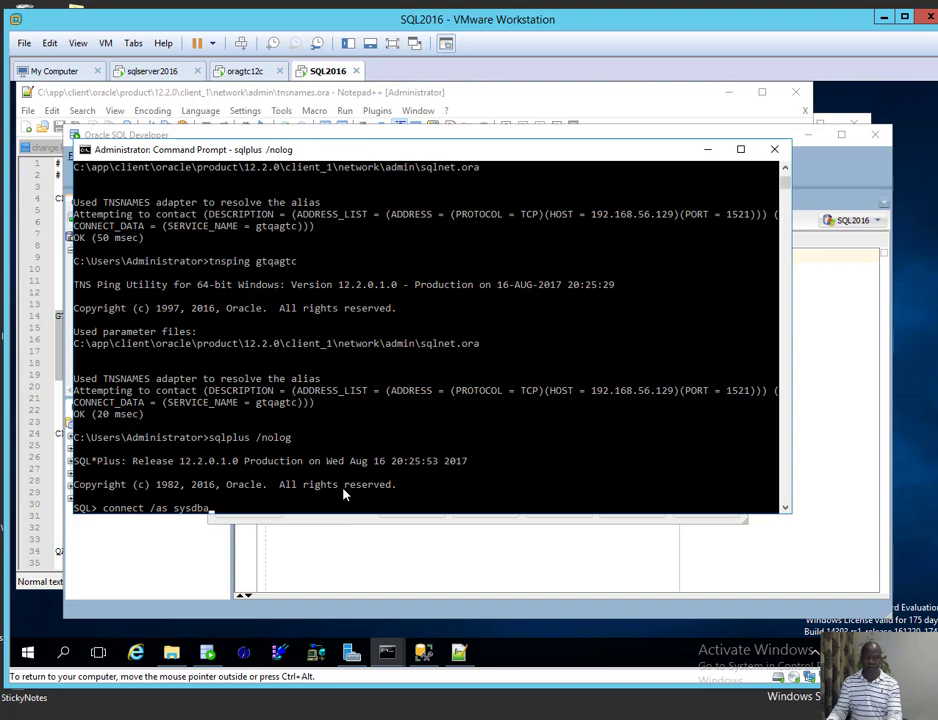
key(Return)
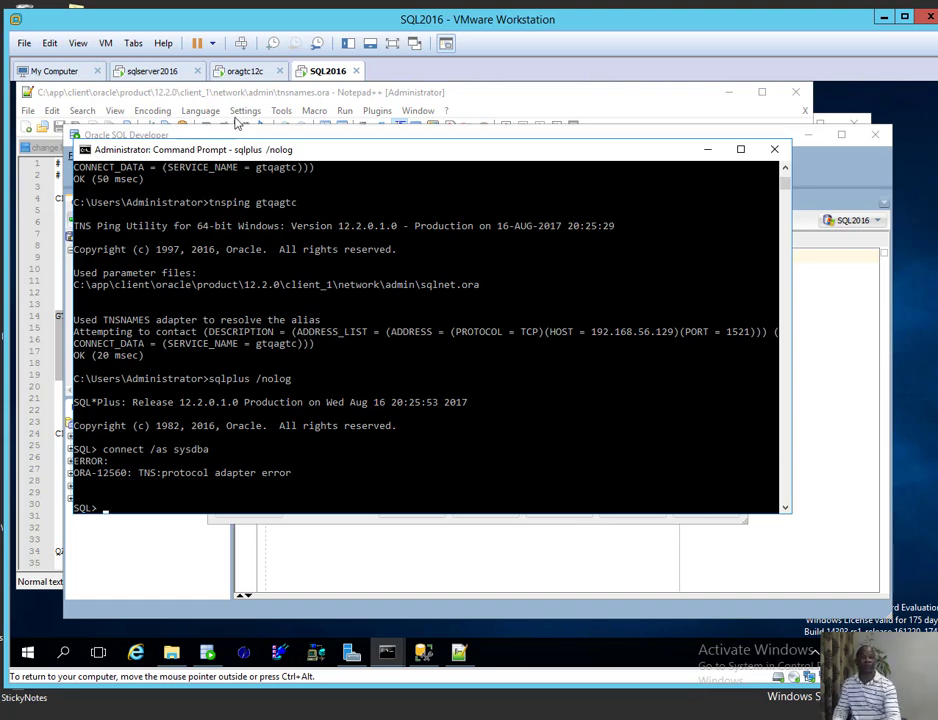
On the oragtc12c VM, exit the listener utility, start SQL*Plus /nolog and connect as sysdba.
click(246, 71)
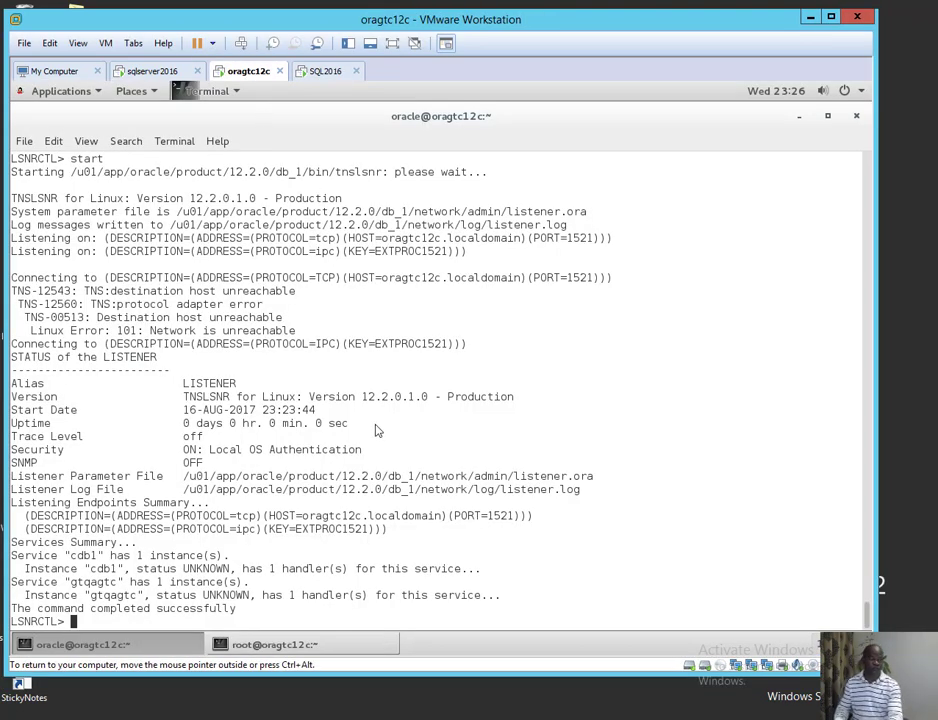
text(exit)
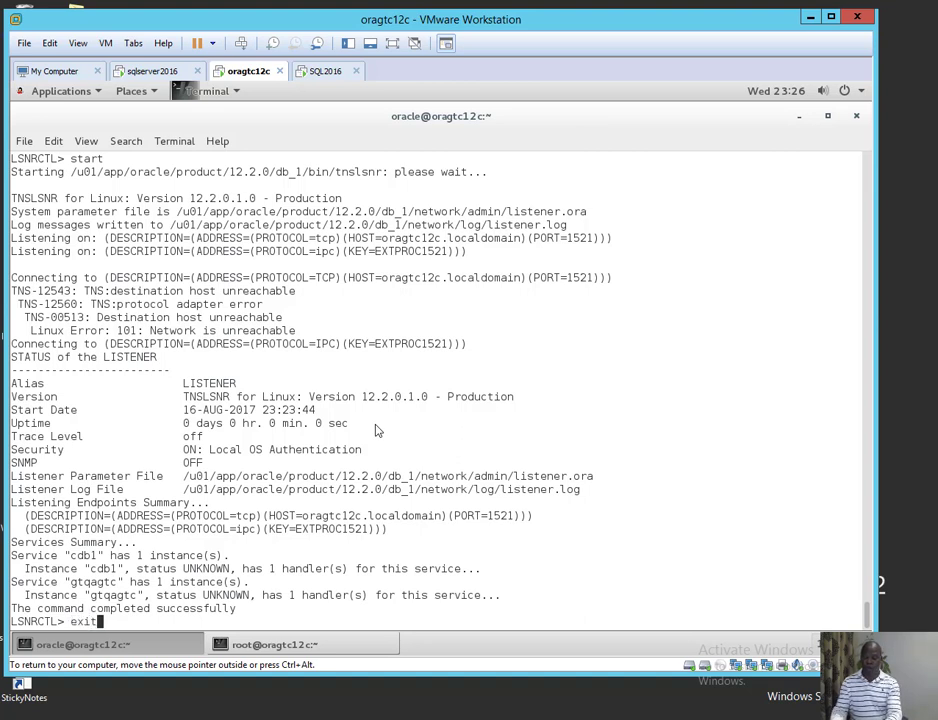
key(Return)
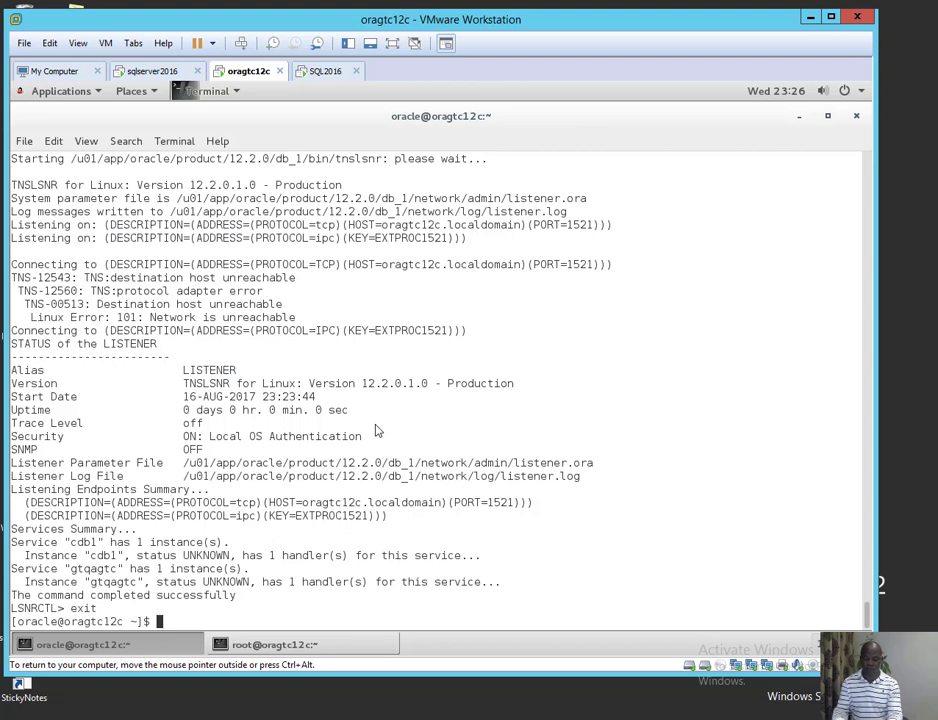
text(sqlplus)
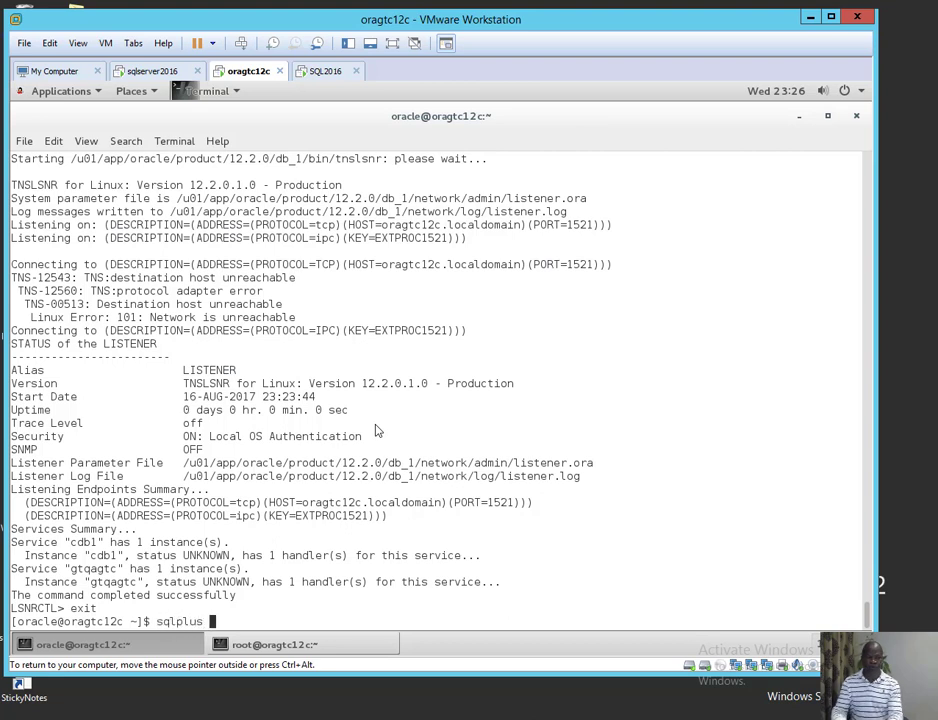
text( /nolog)
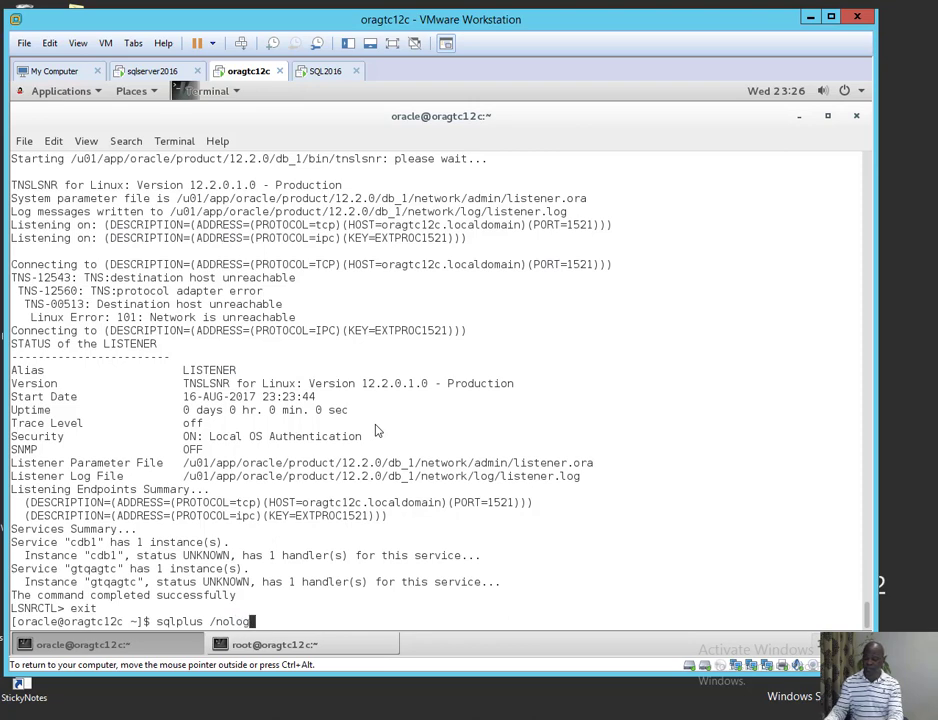
key(Return)
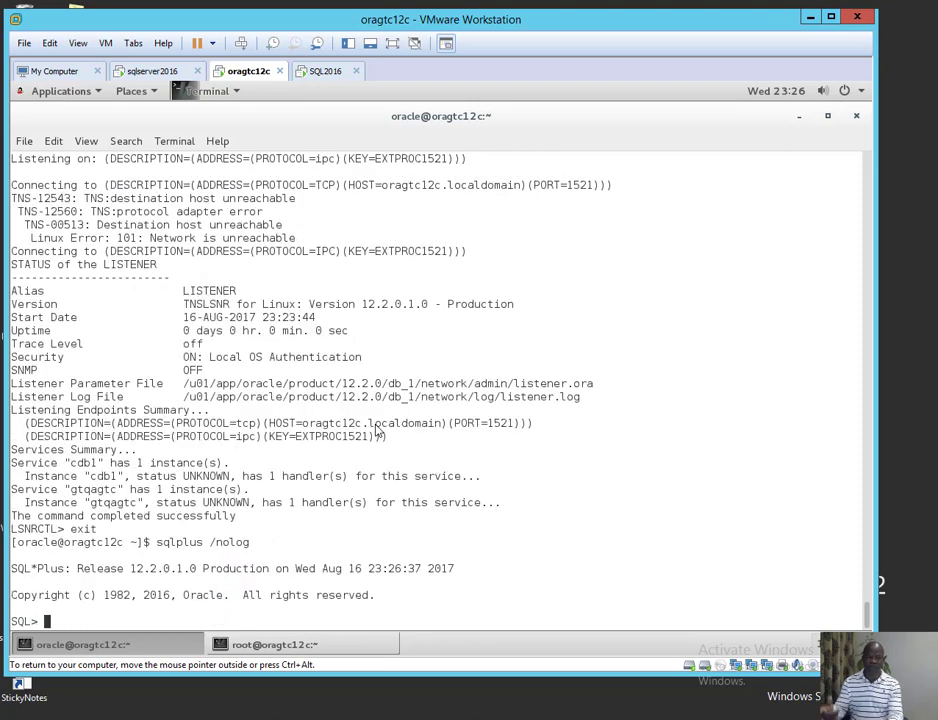
text(connec)
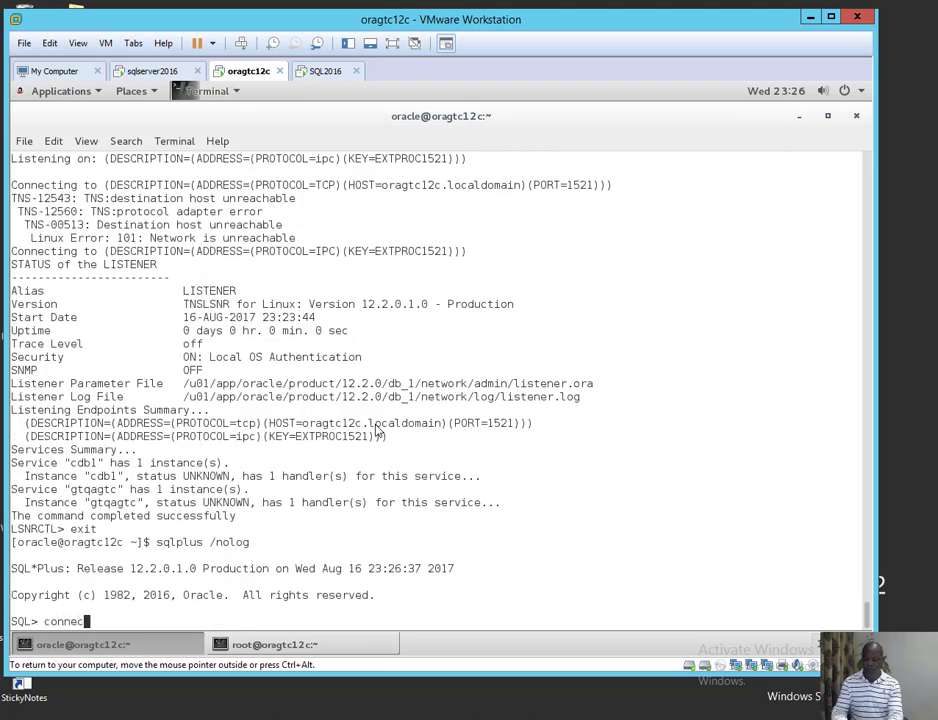
text(t /as )
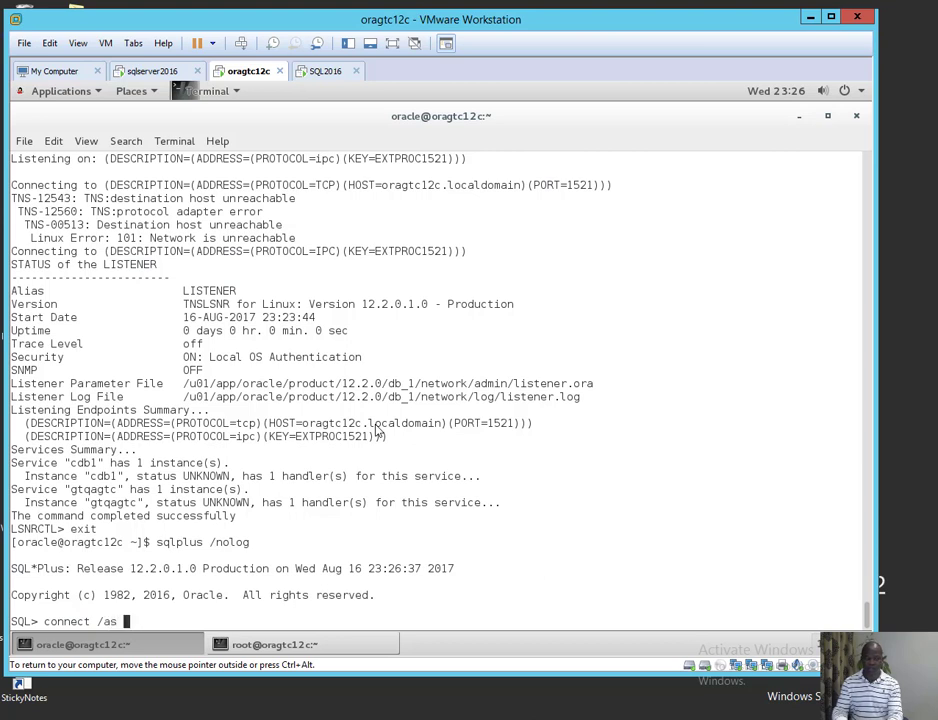
text(sysdba)
key(Return)
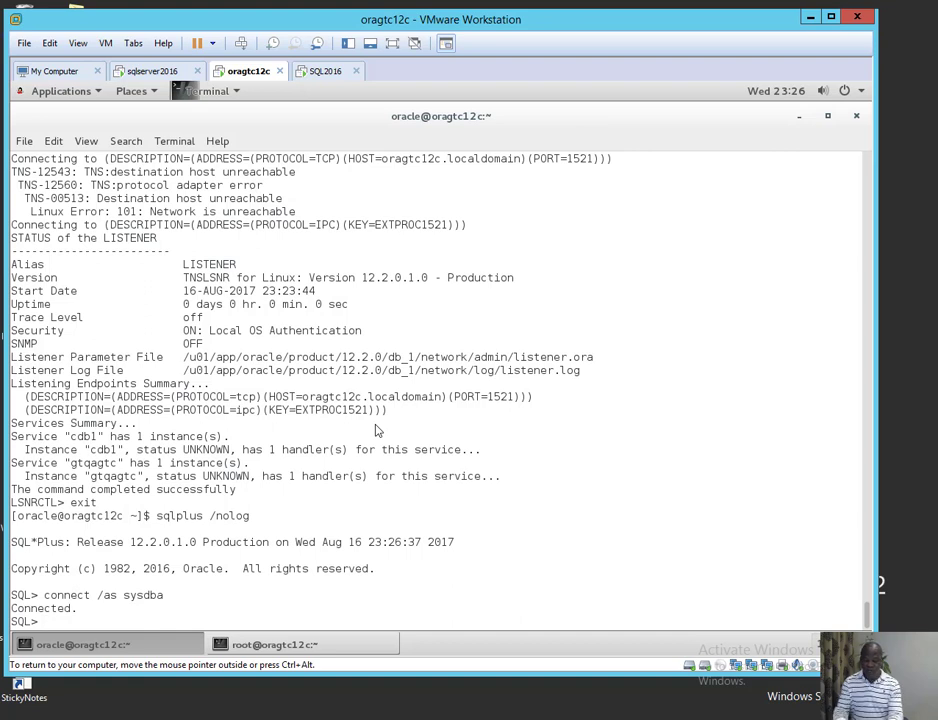
List PDBs from v$pdbs (PDB$SEED, GTQAGTC) and set the session container to GTQAGTC.
text(select )
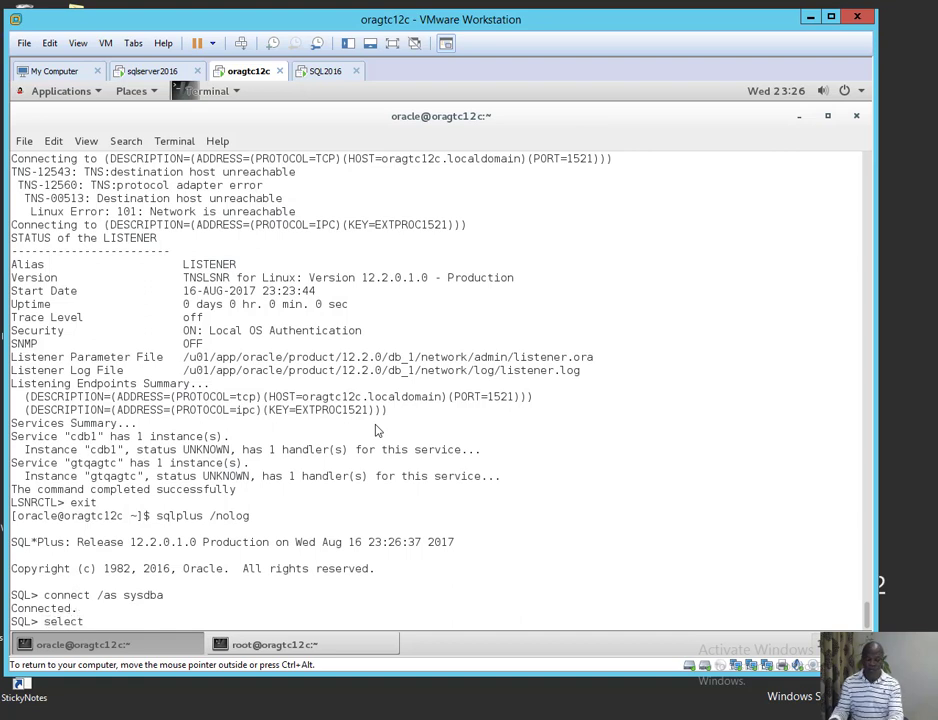
text(name )
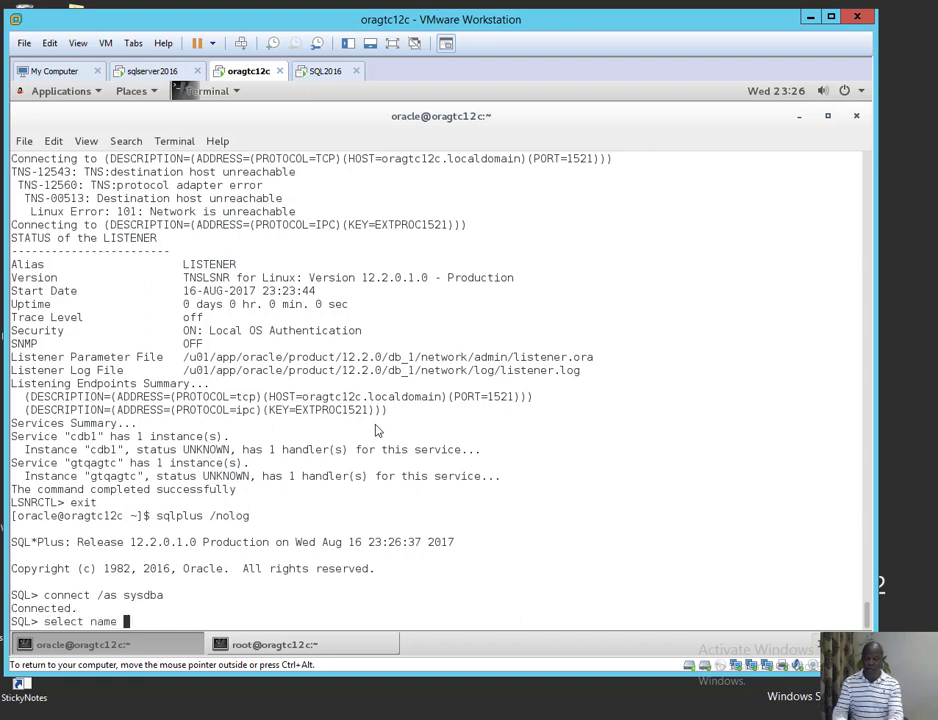
text(from v)
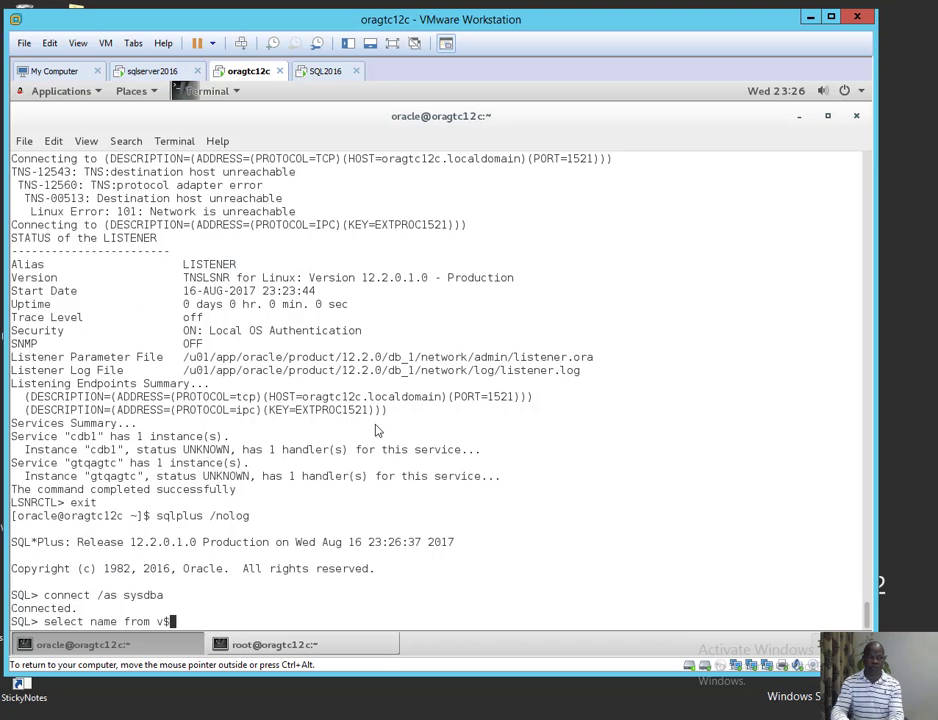
text($pdbs)
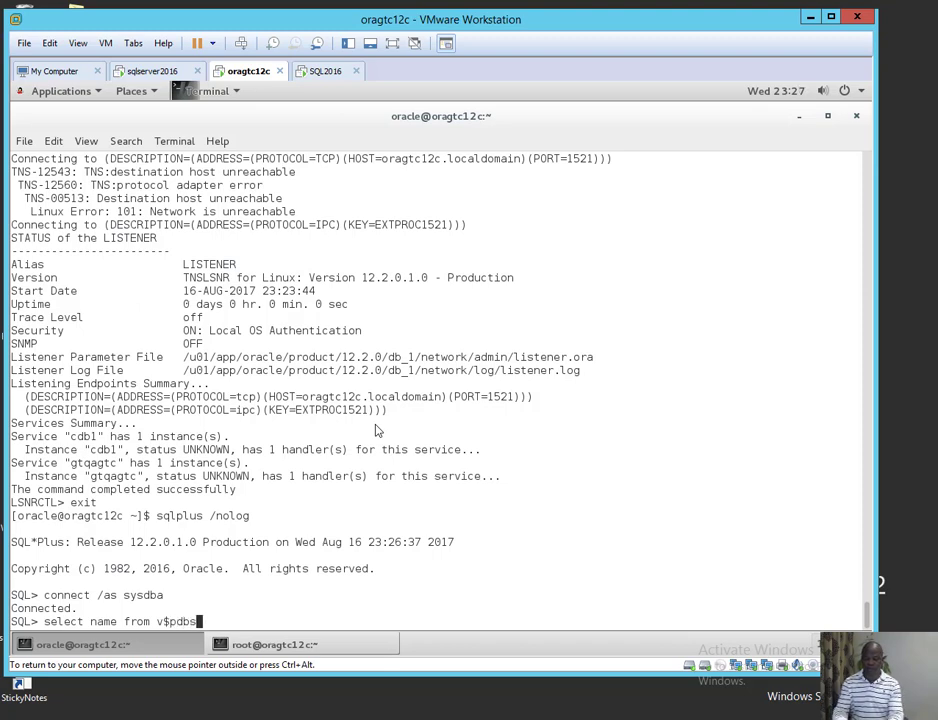
text(;)
key(Return)
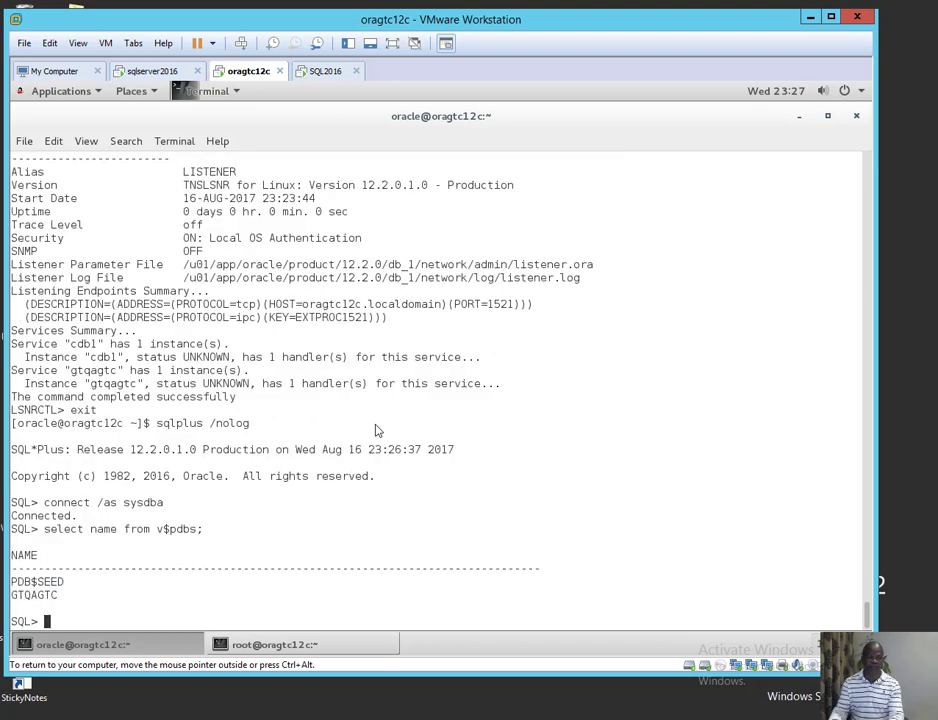
text(al)
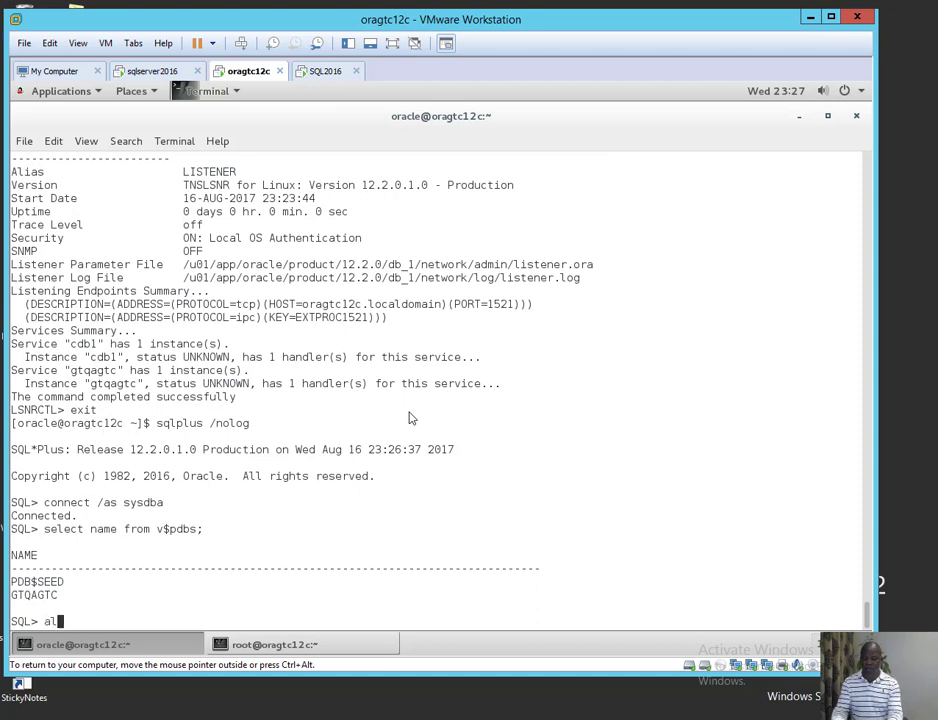
text(ter sessions)
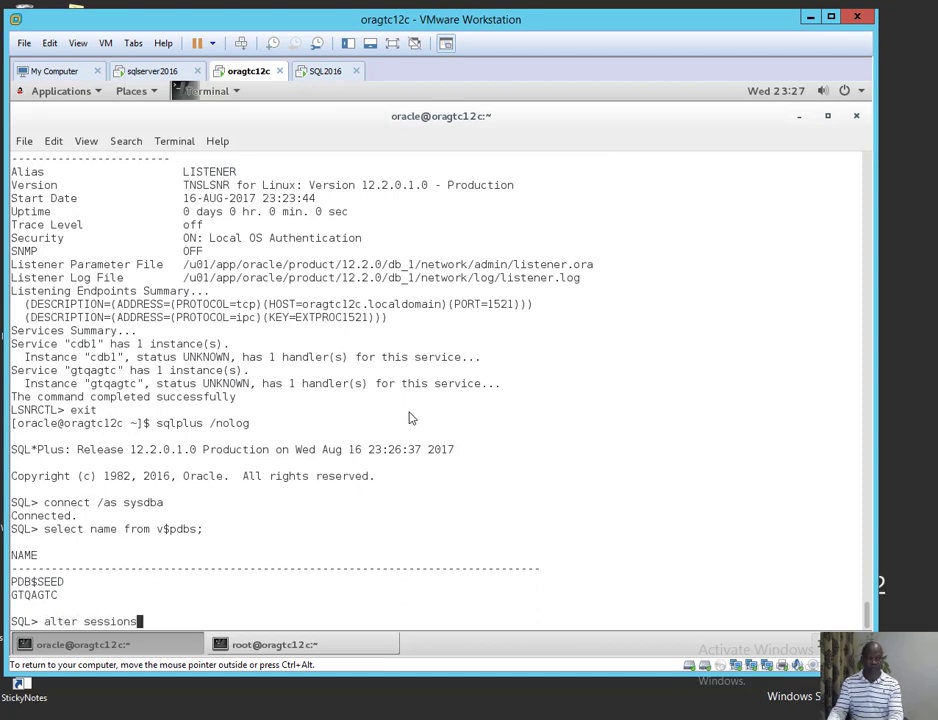
key(BackSpace)
text(set )
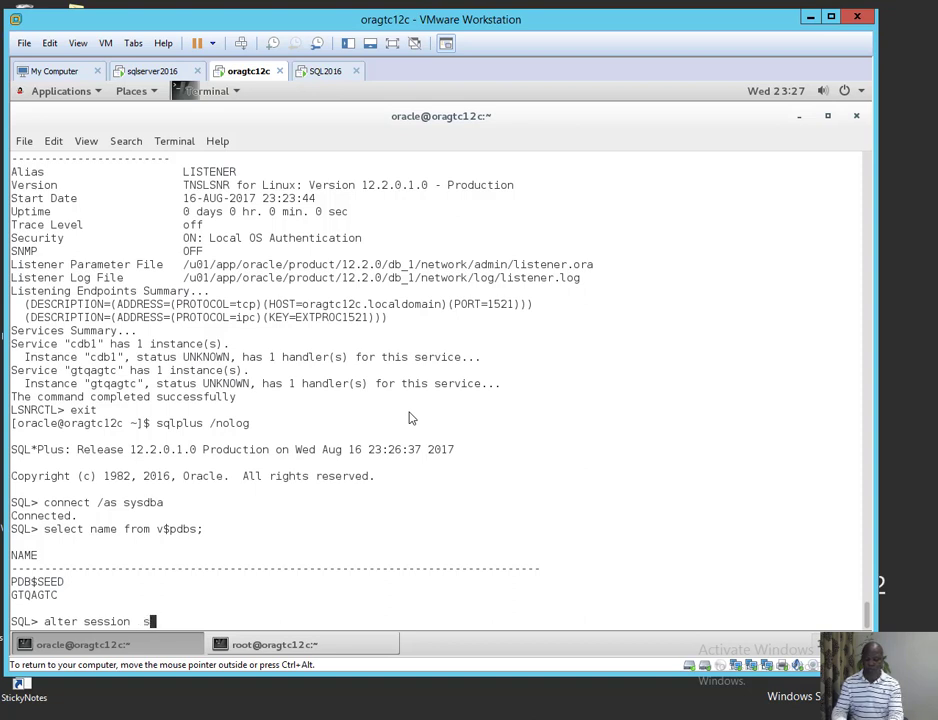
text(contai)
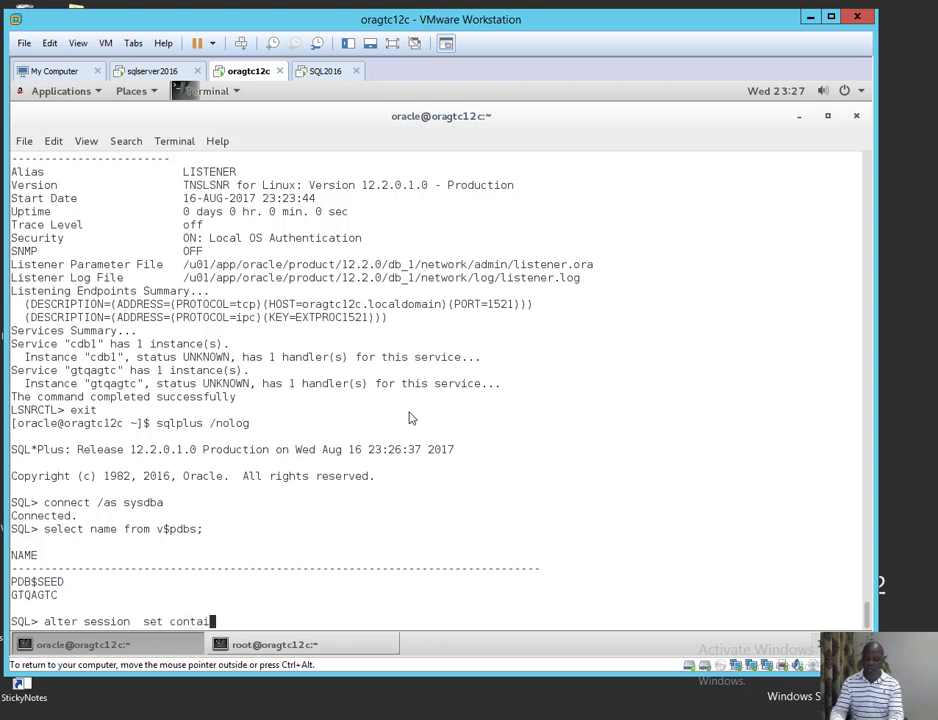
text(ner=)
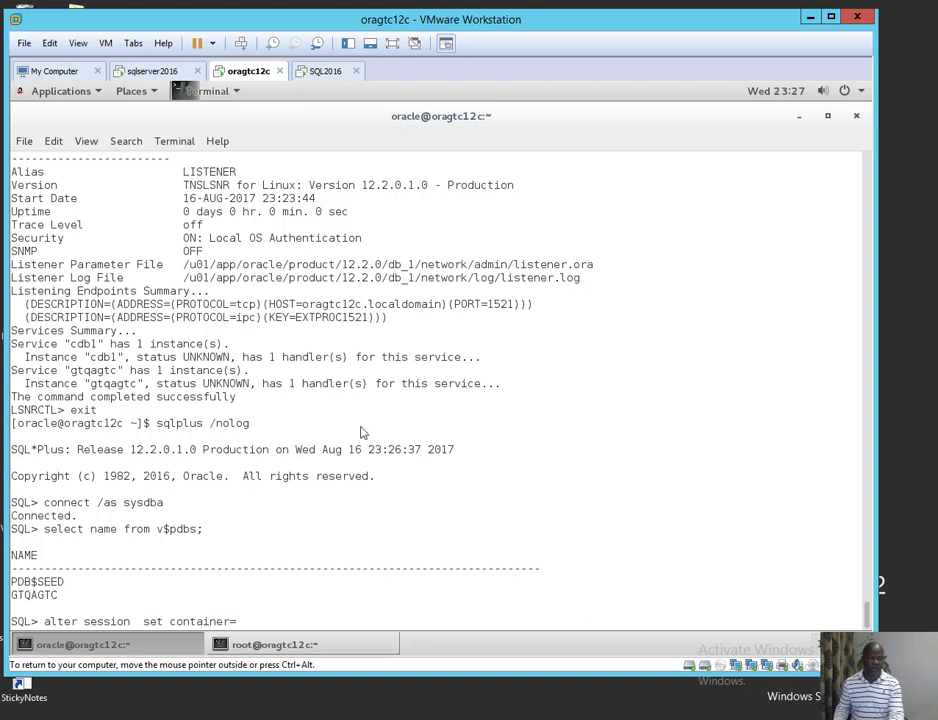
double_click(31, 596)
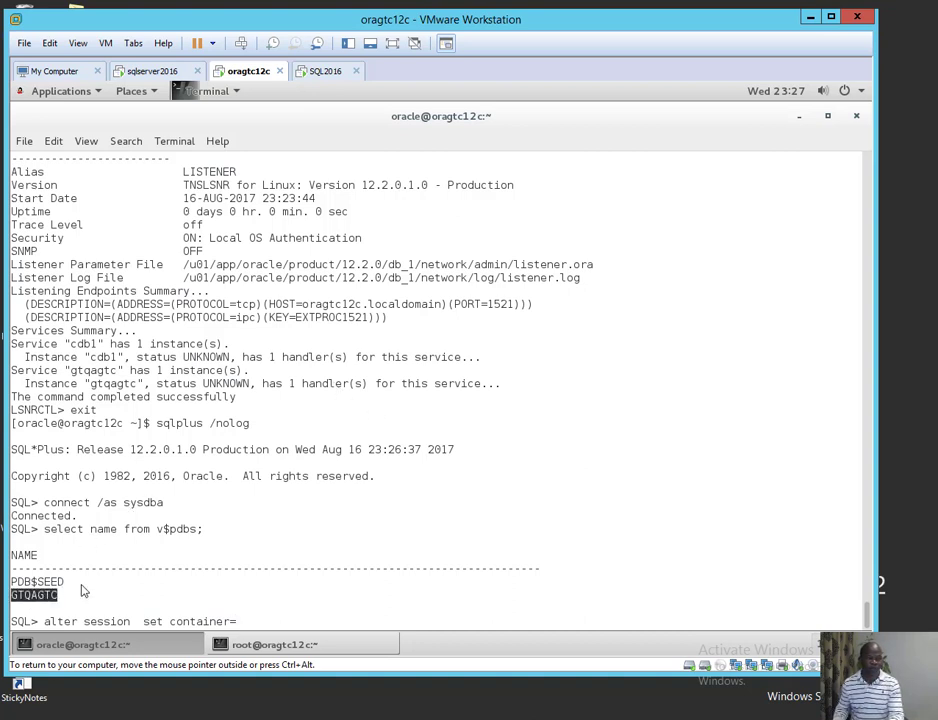
middle_click(95, 588)
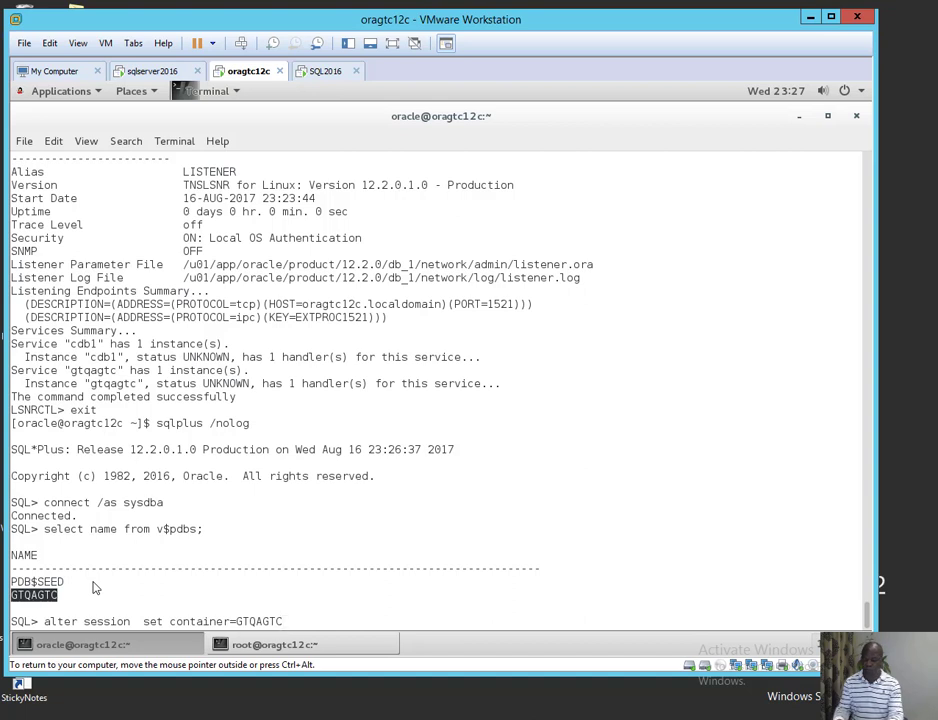
text(;)
key(Return)
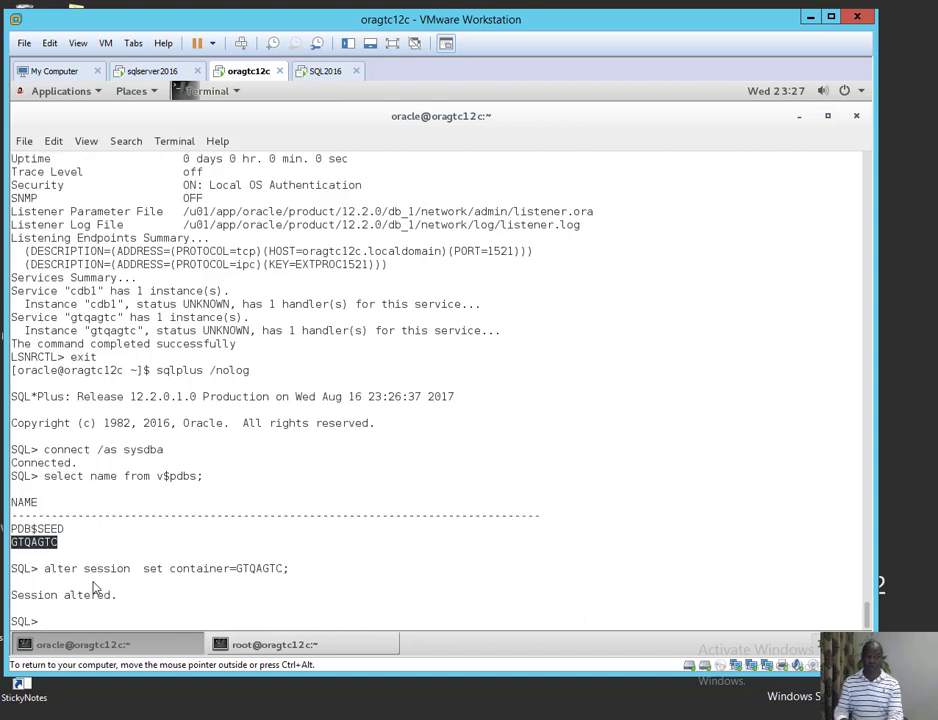
Confirm PARACLET exists in dba_users, then type ALTER USER PARACLET IDENTIFIED BY the new password.
text(see)
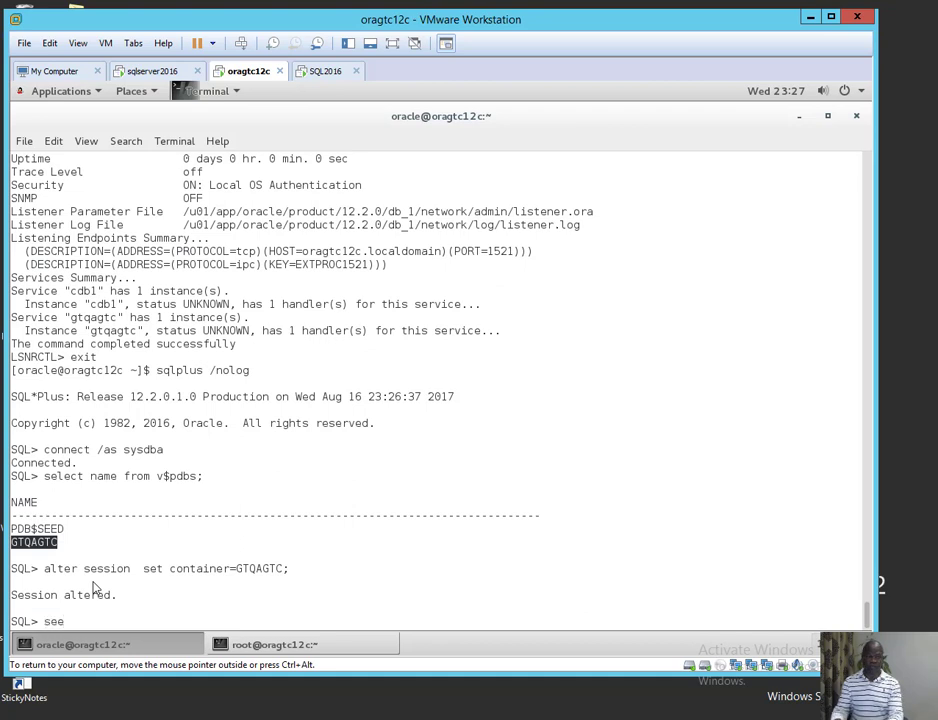
text(lect u)
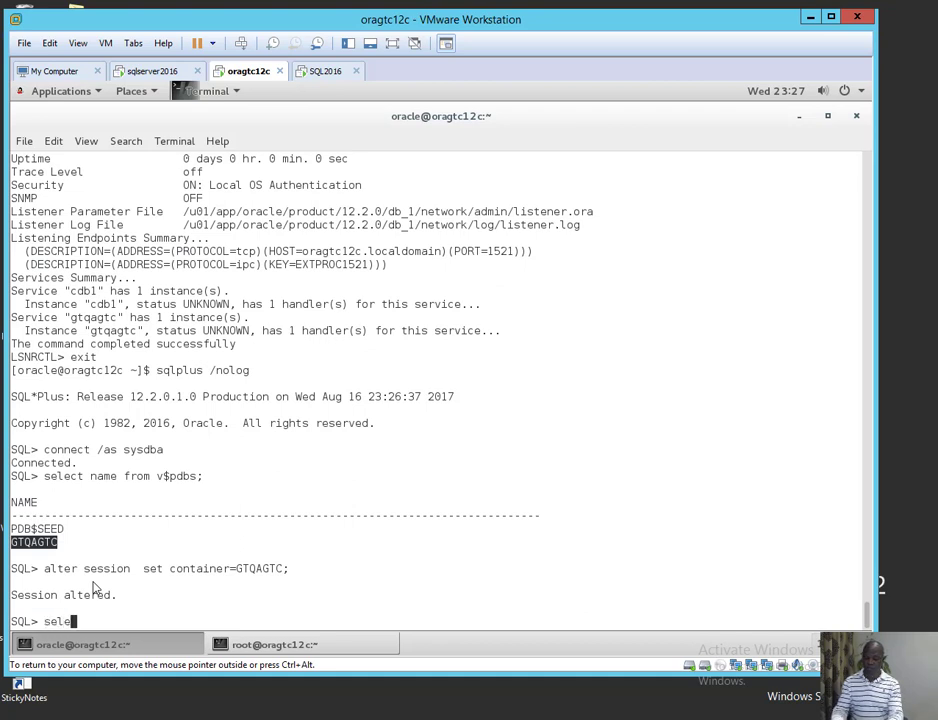
text(ser)
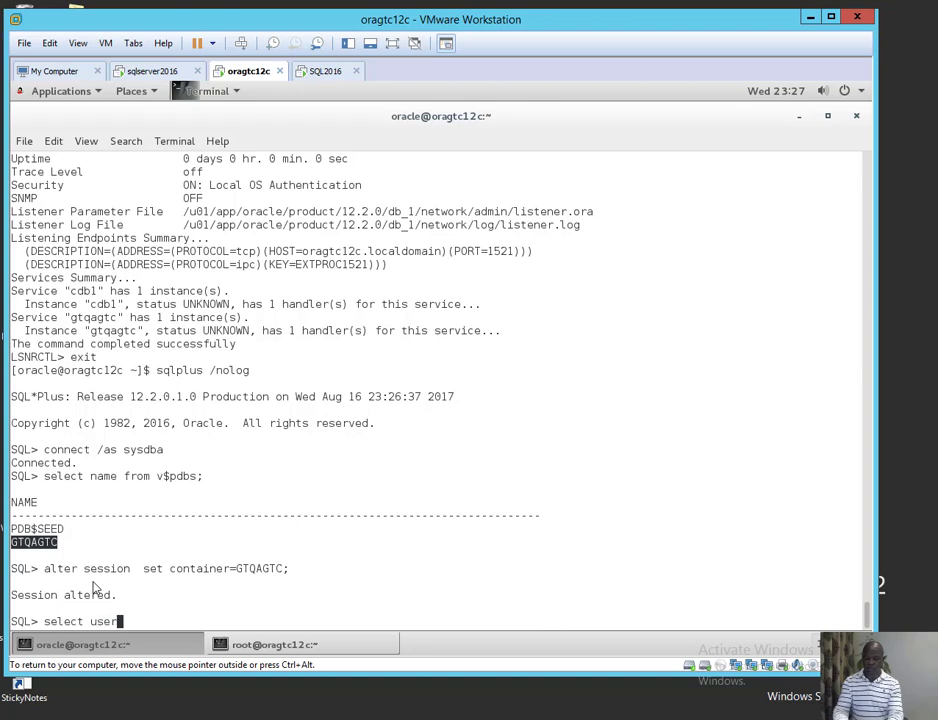
text(name fro)
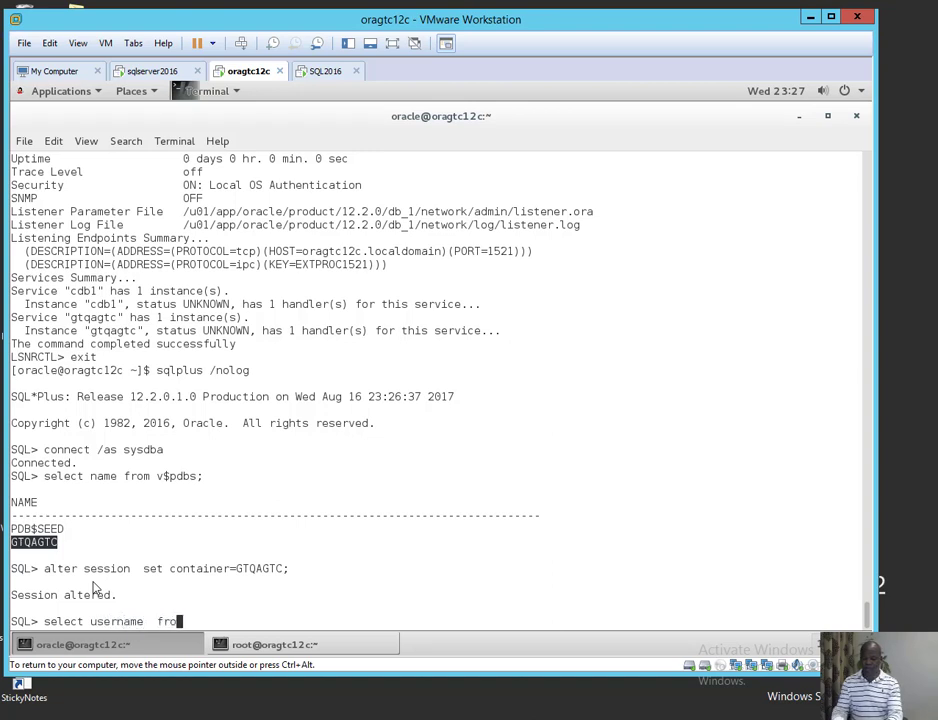
text(m d)
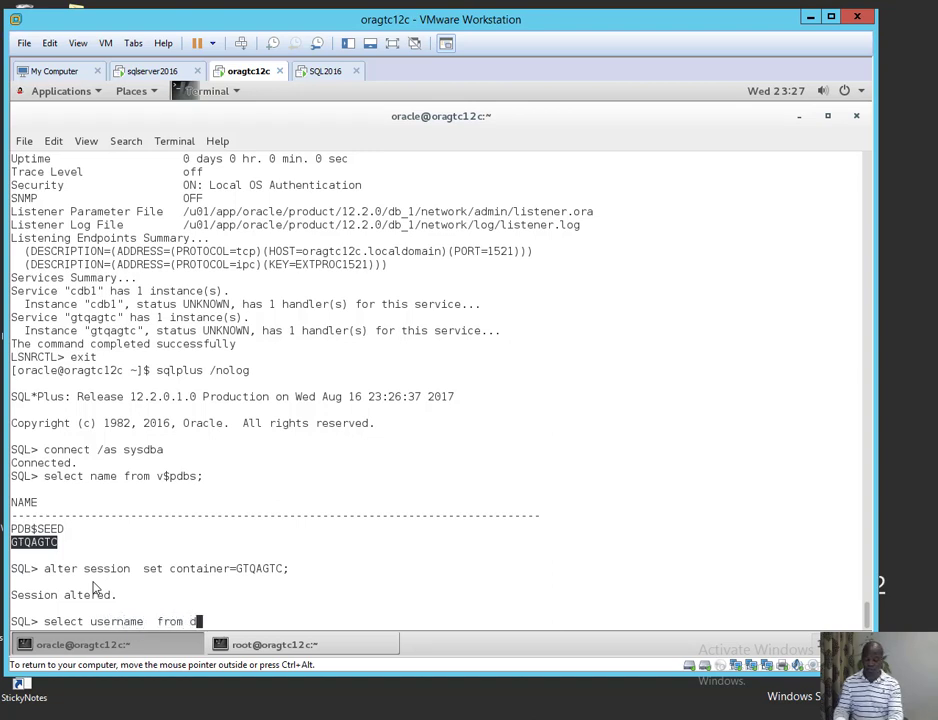
text(ba_users )
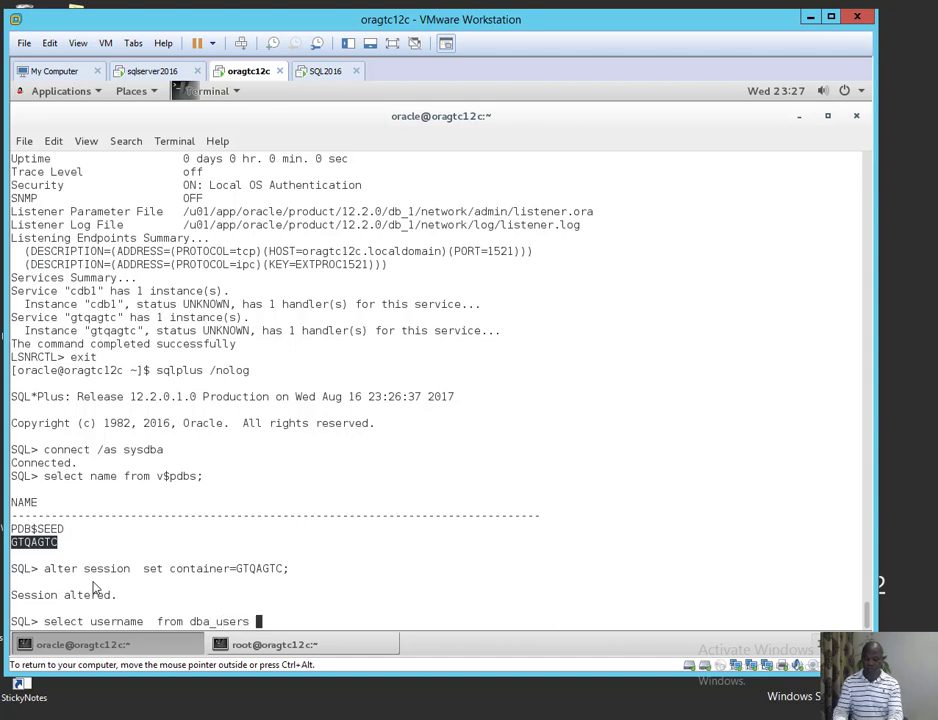
text(where )
text(username )
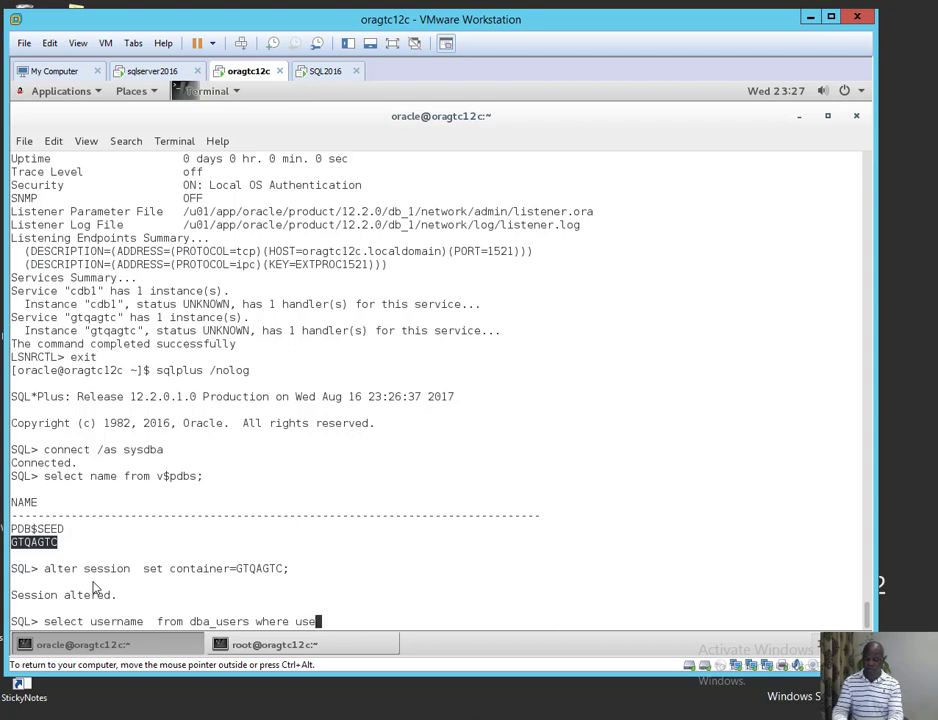
text(like )
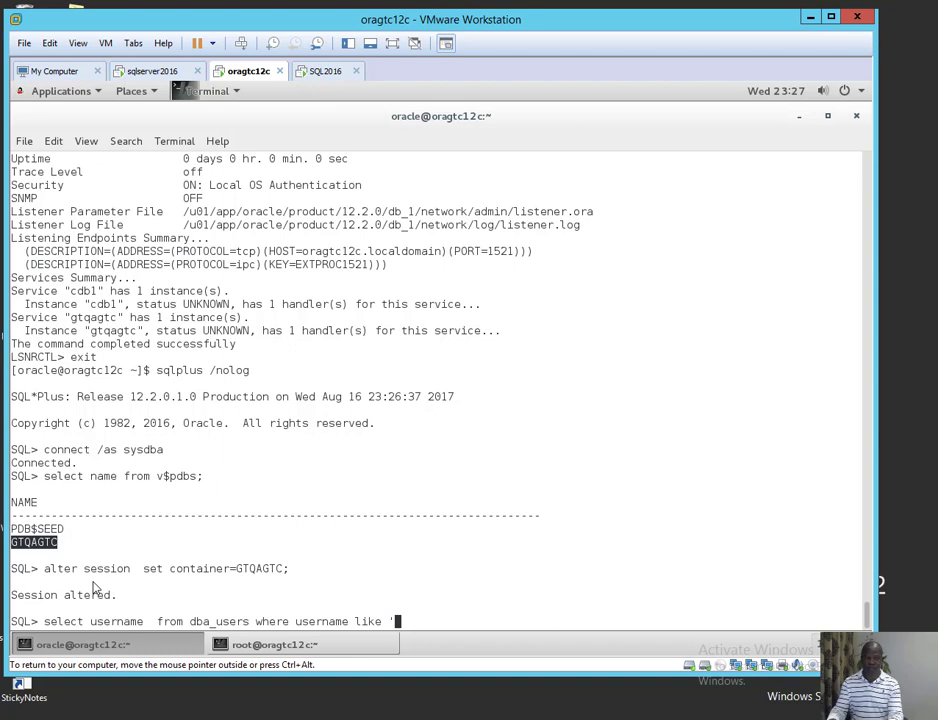
text('PARACLET')
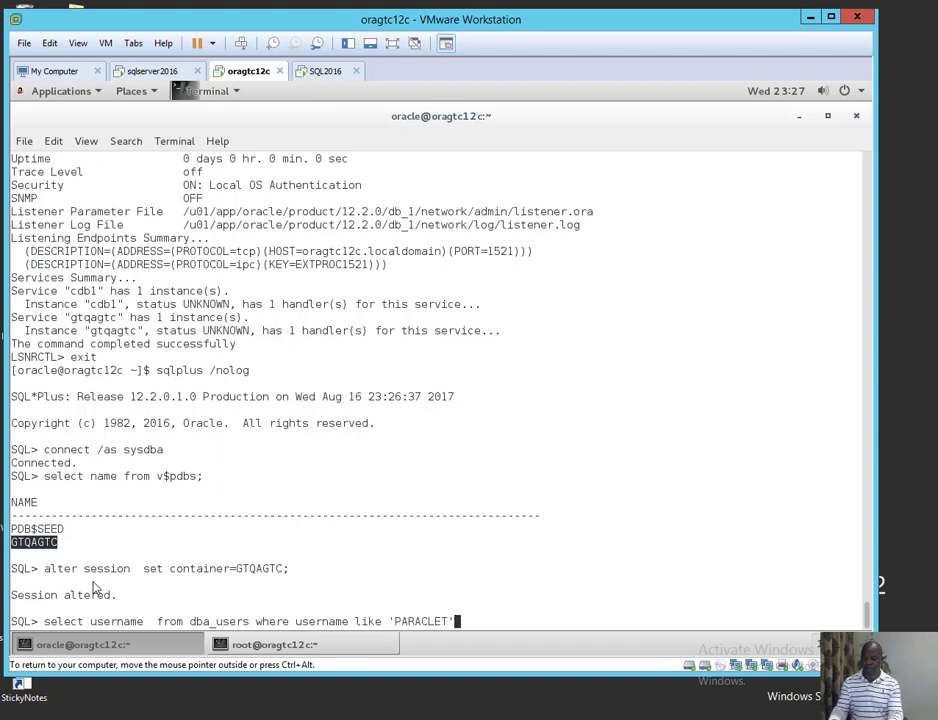
text(;)
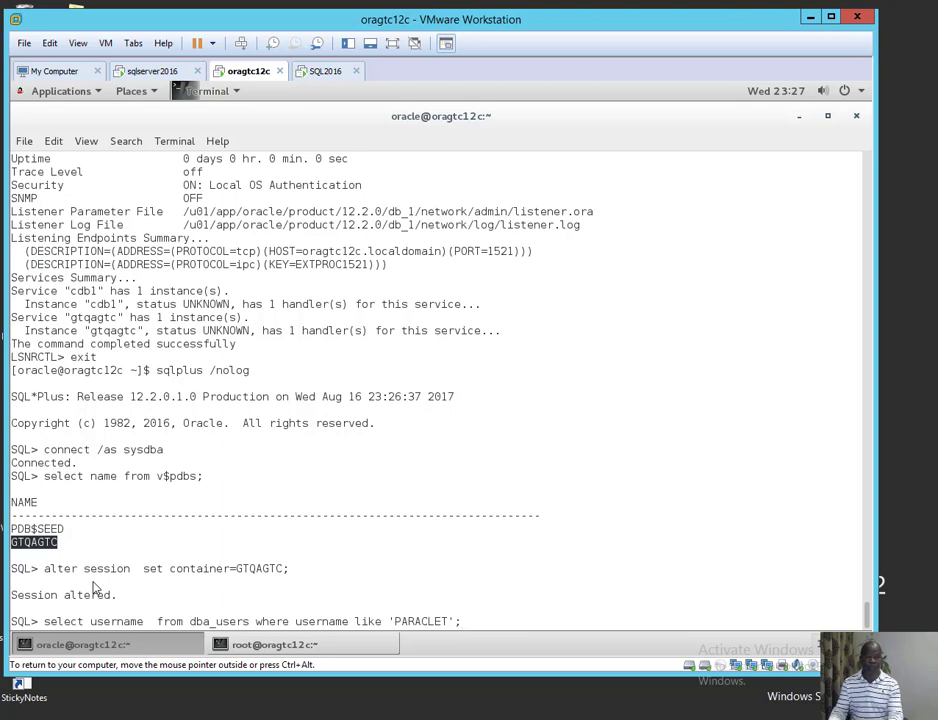
key(Return)
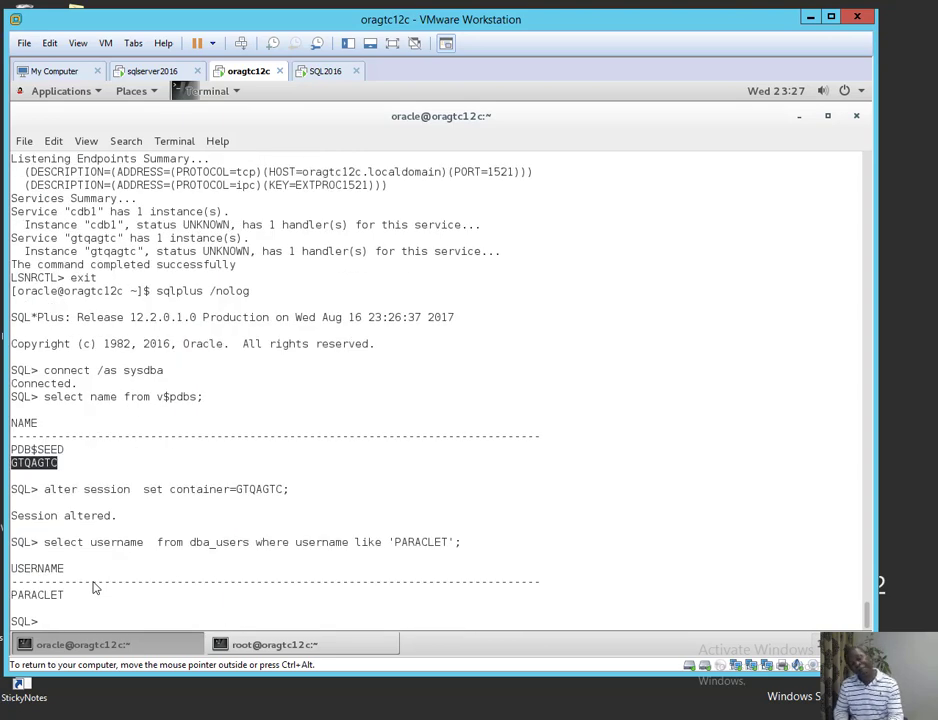
text(alter )
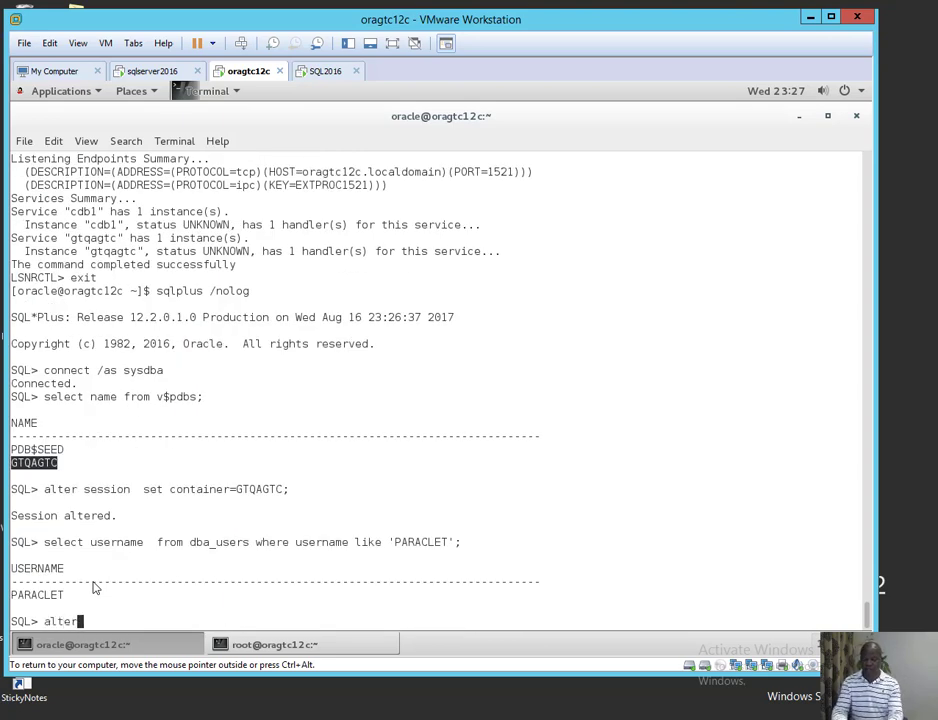
text(user)
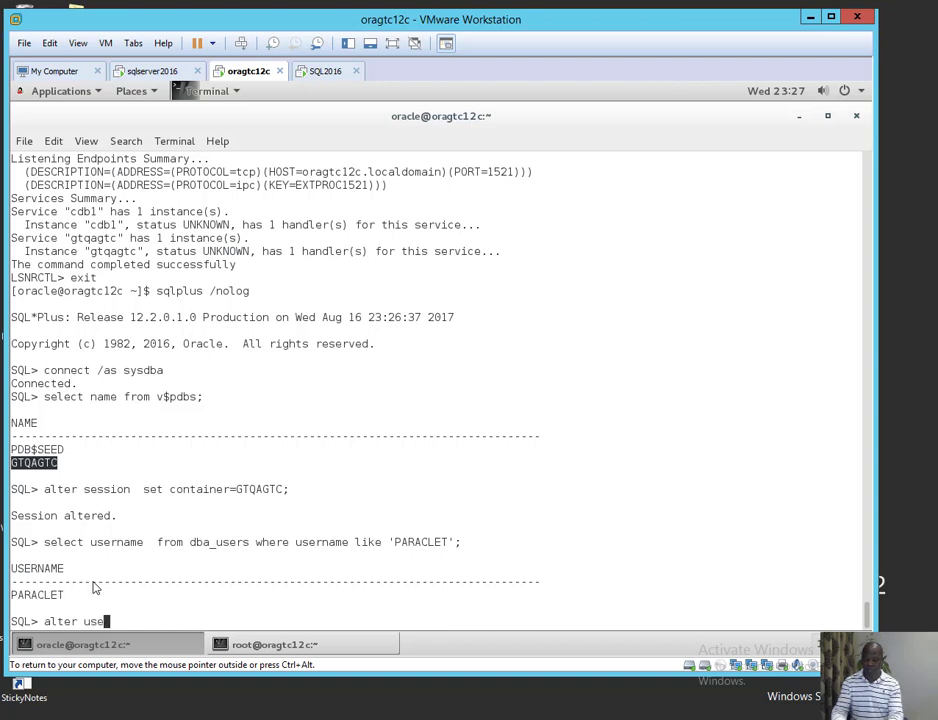
double_click(40, 598)
middle_click(26, 596)
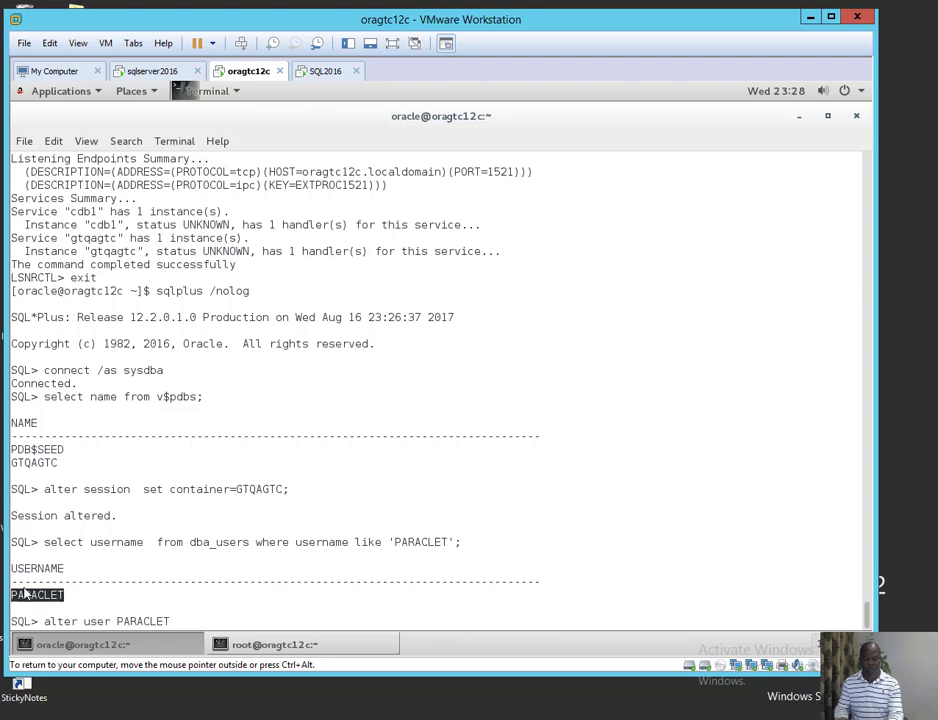
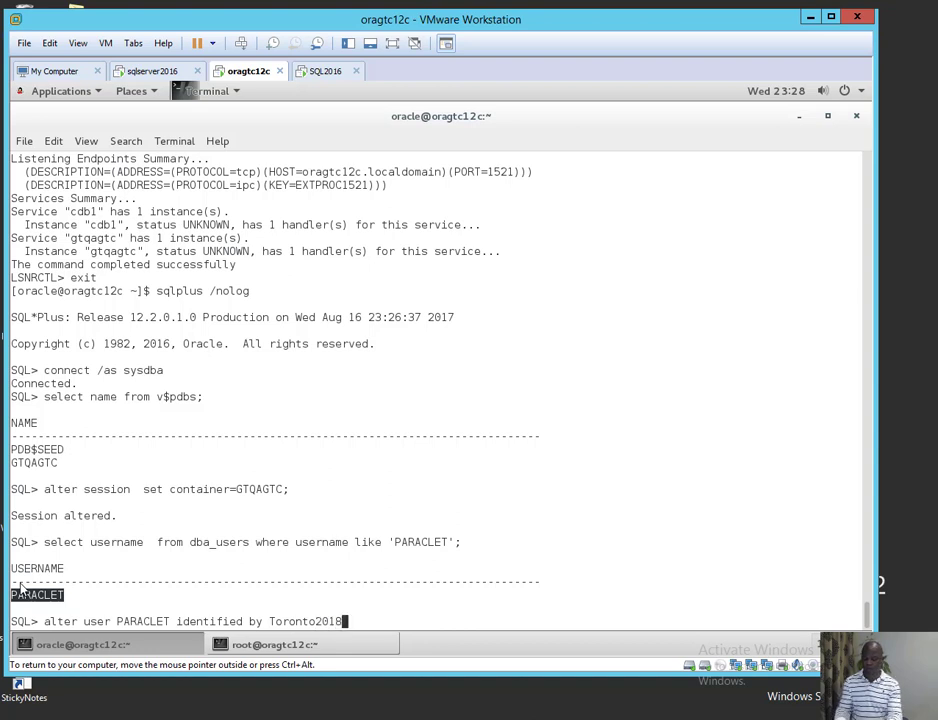
Apply PARACLET's new password and start a connect command with PARACLET and that password.
key(Return)
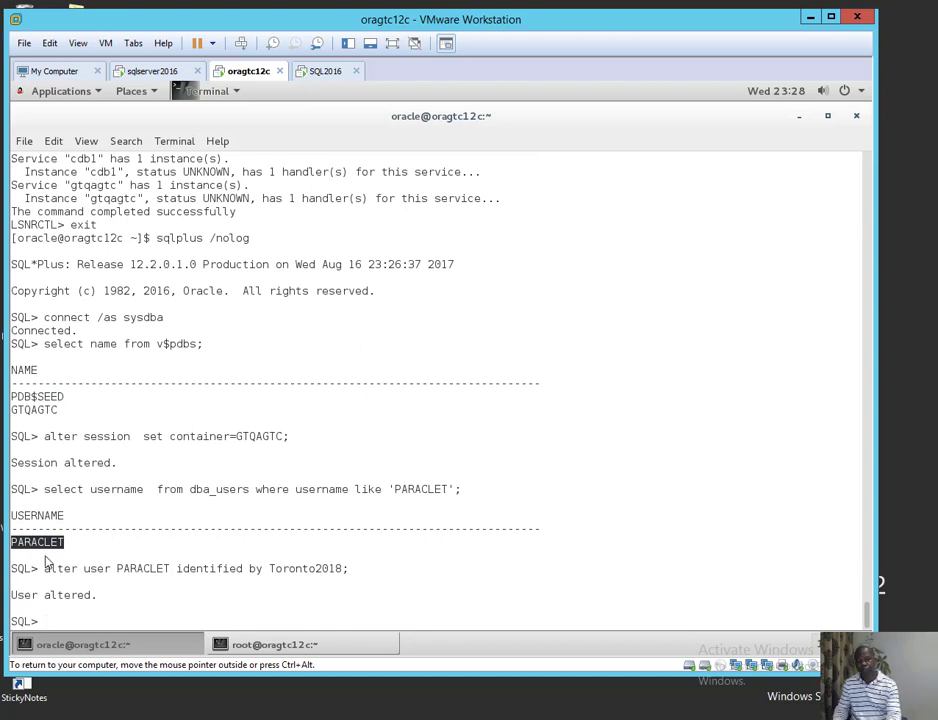
text(connect)
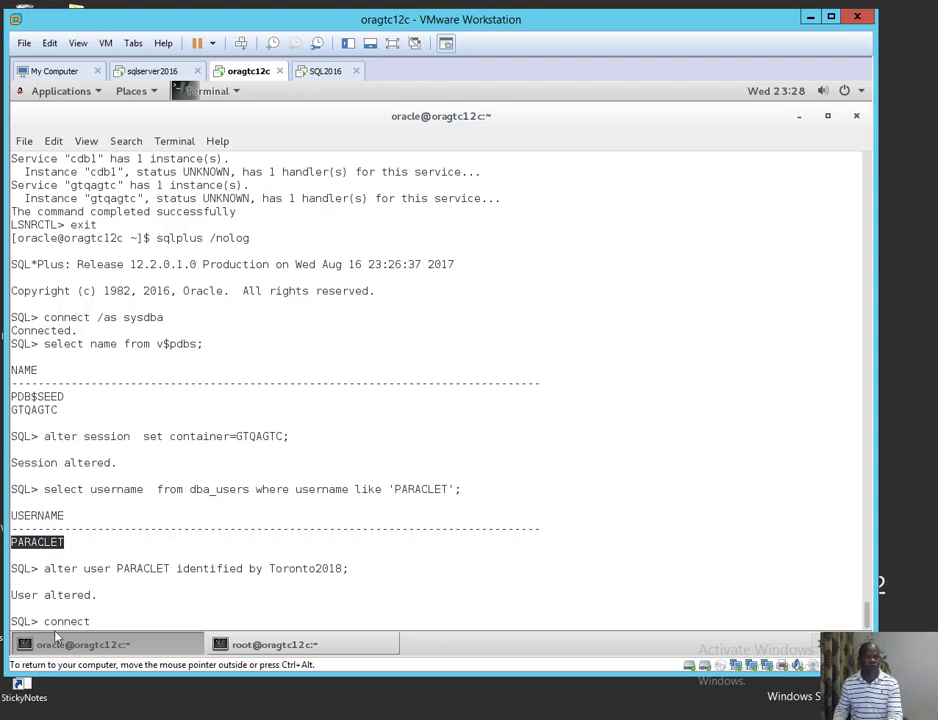
double_click(138, 567)
middle_click(140, 580)
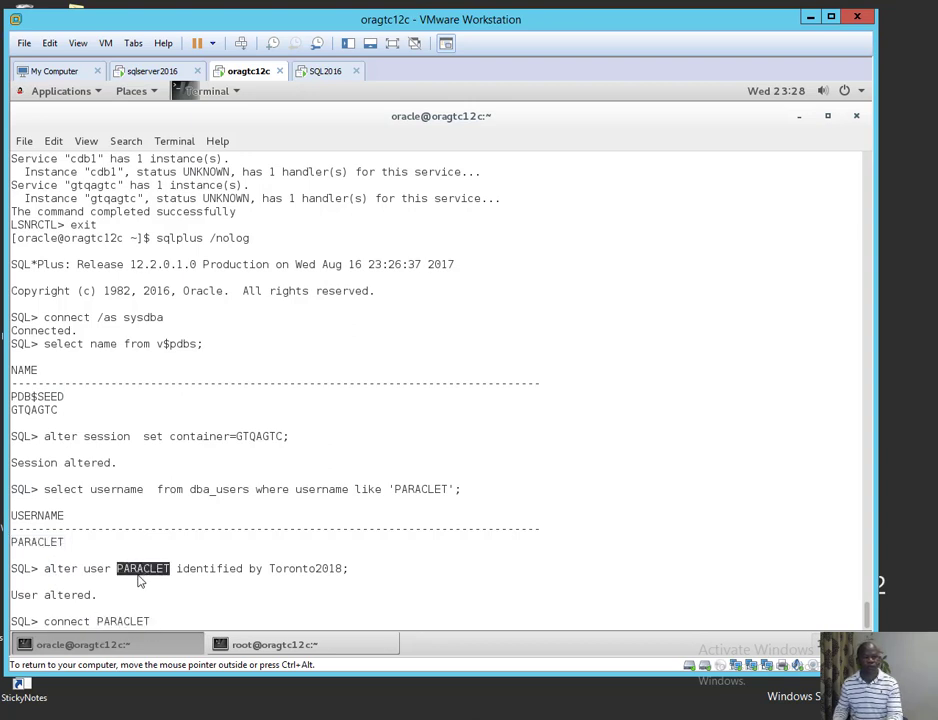
text(/)
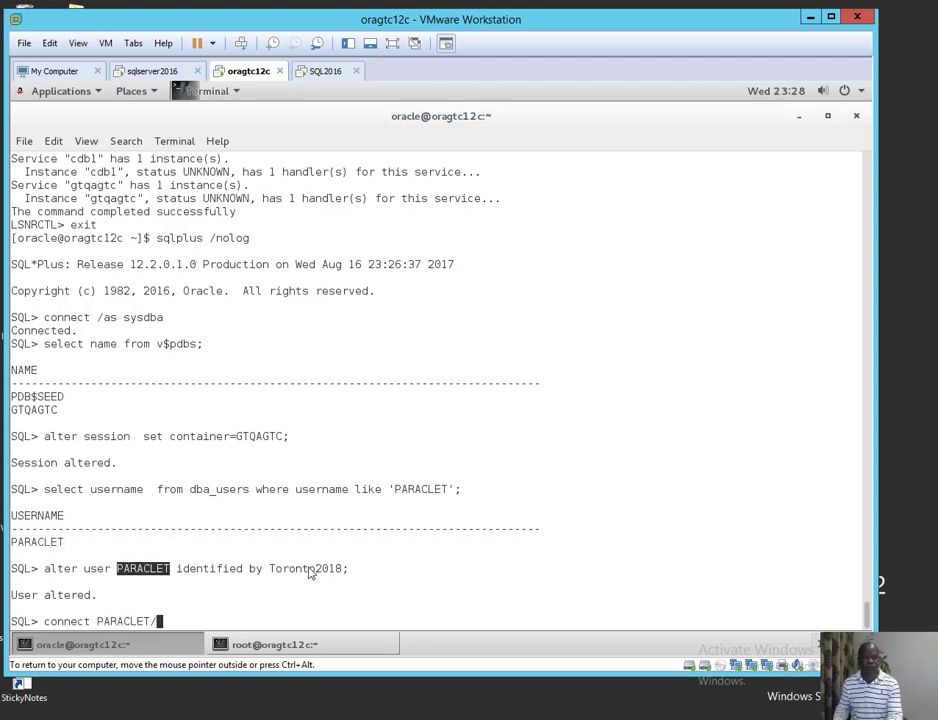
click(310, 574)
double_click(310, 568)
middle_click(304, 590)
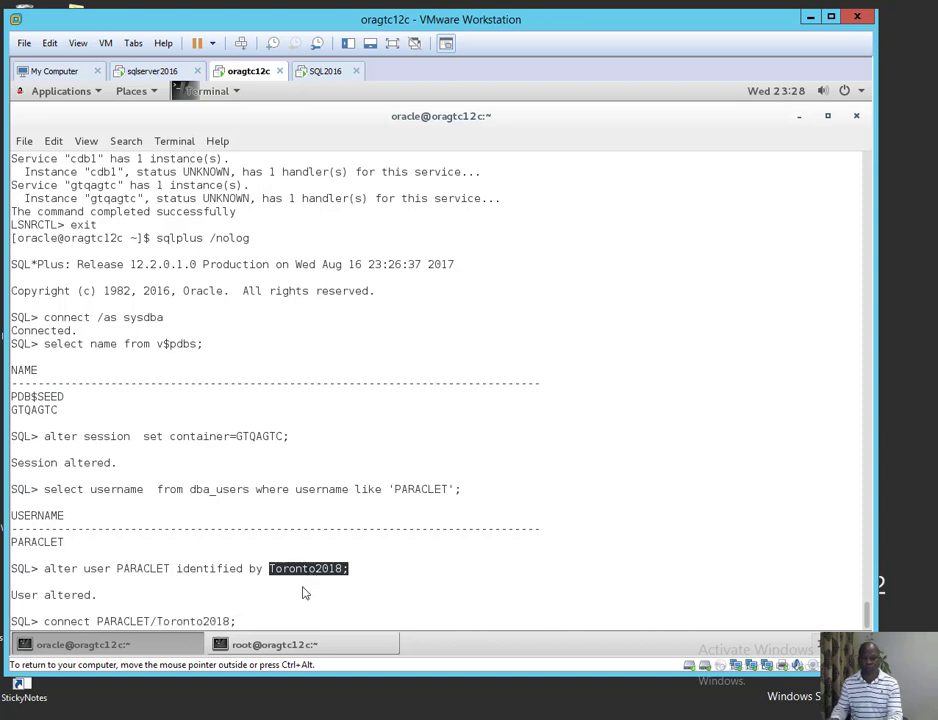
key(BackSpace)
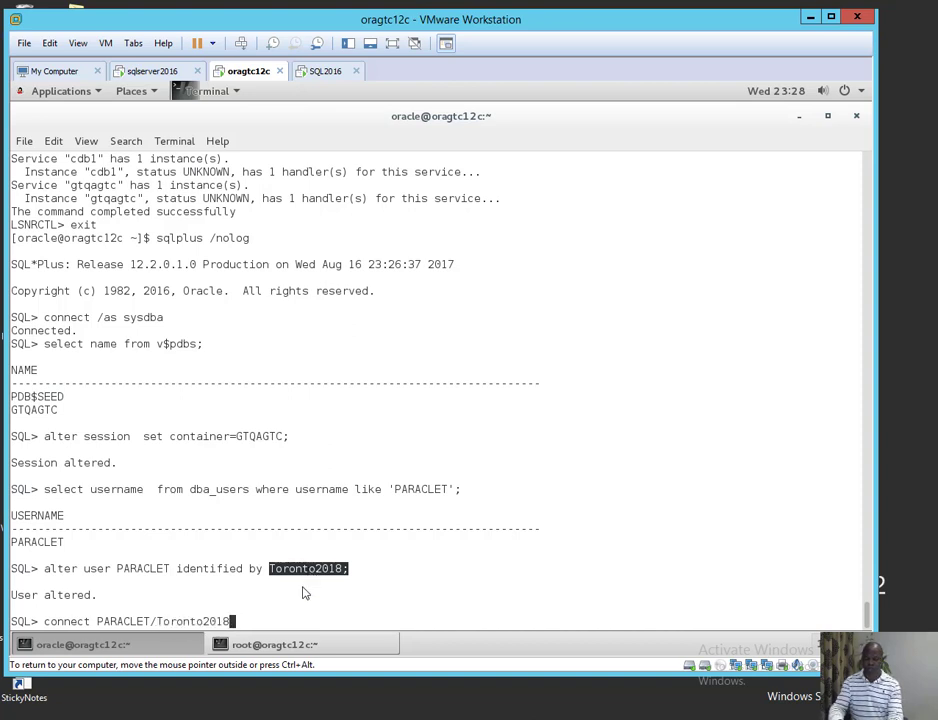
text(@)
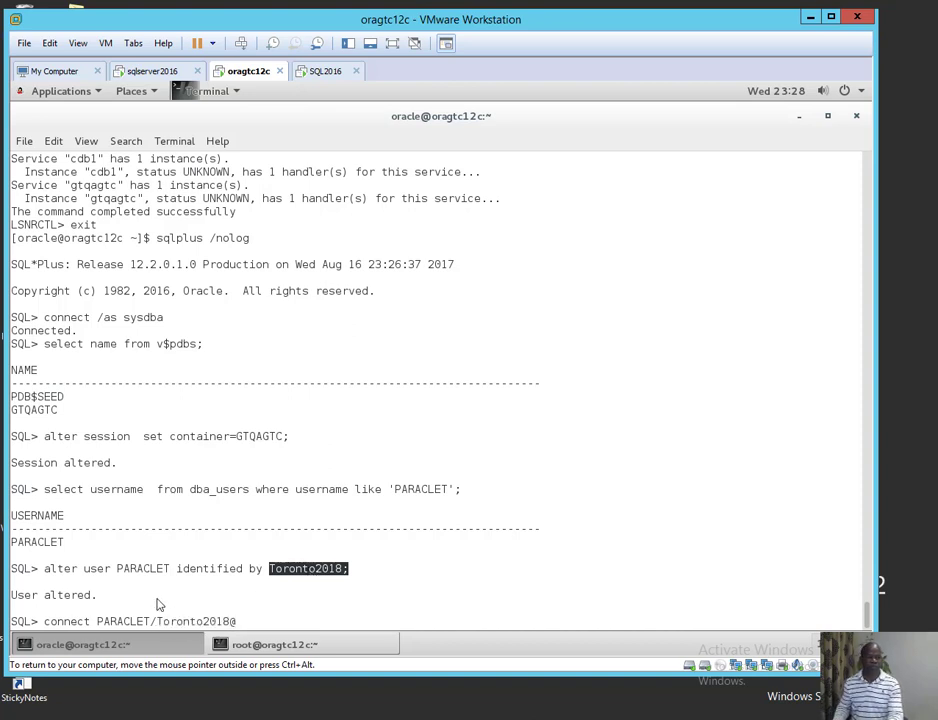
double_click(40, 410)
middle_click(72, 460)
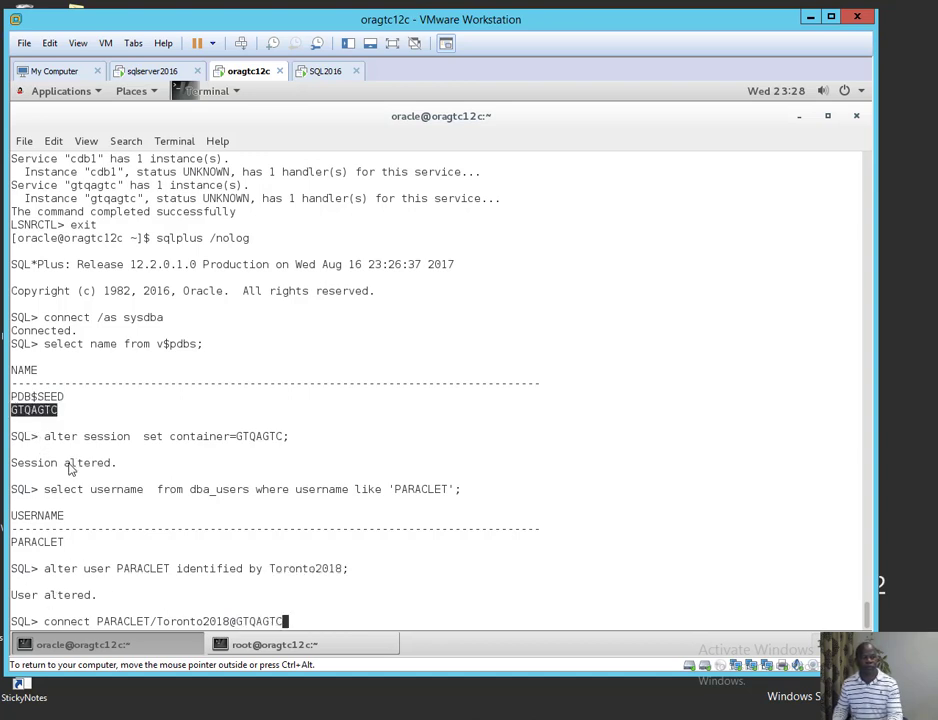
key(Return)
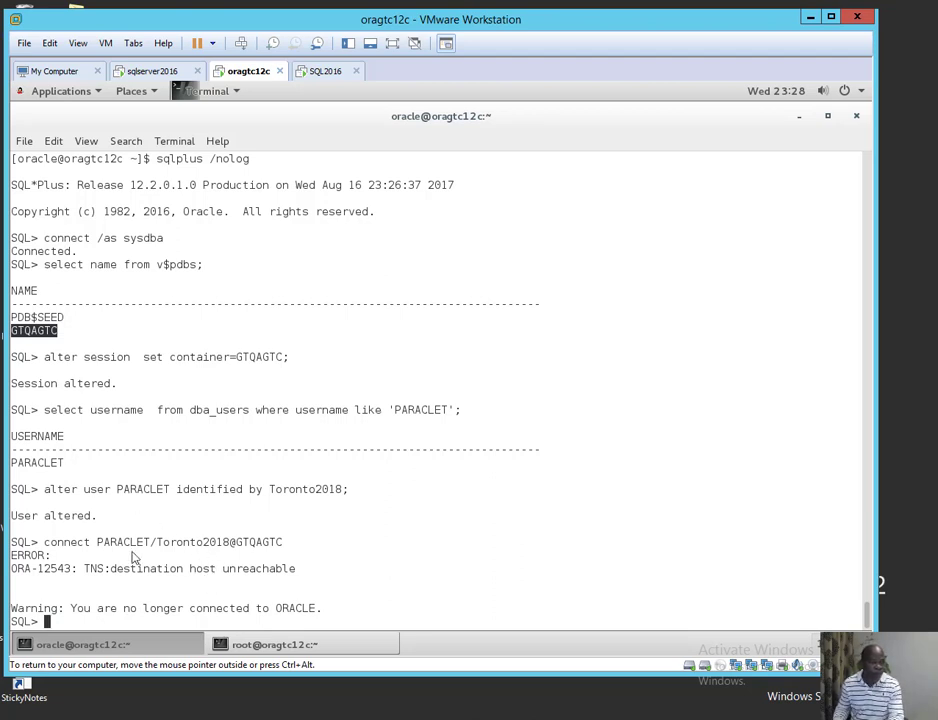
drag(45, 548, 231, 546)
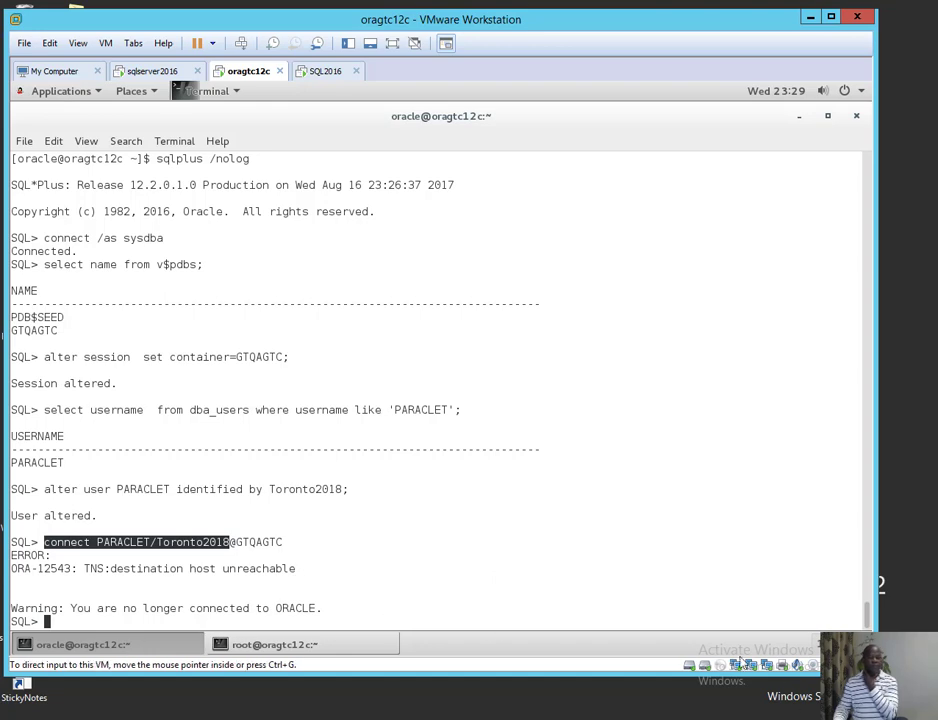
Rerun tnsping GTQAGTC in the oracle terminal and get an OK reply.
click(795, 697)
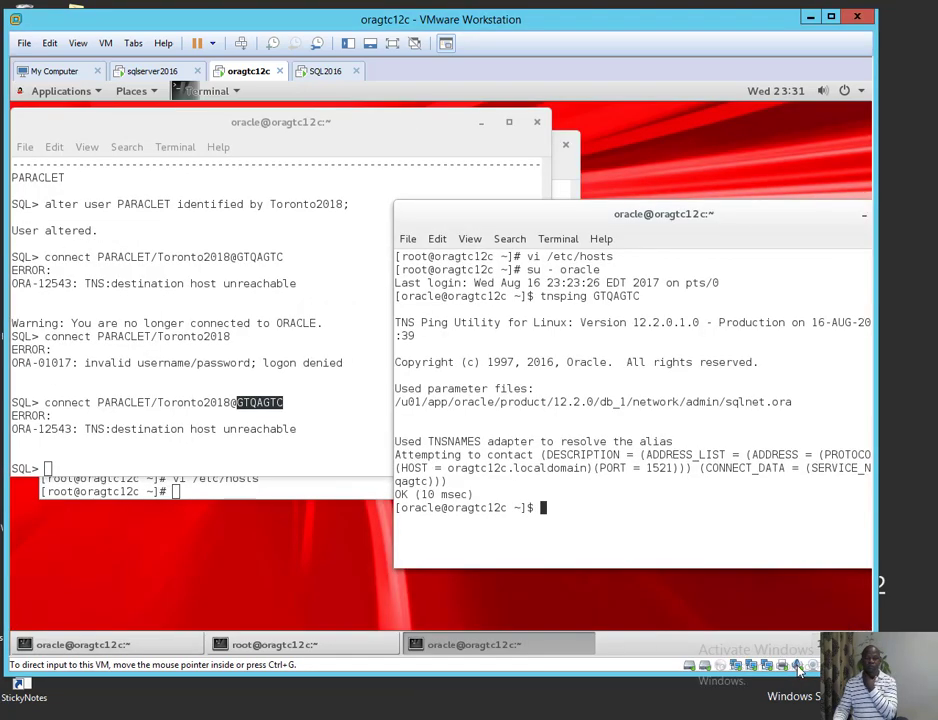
key(Up)
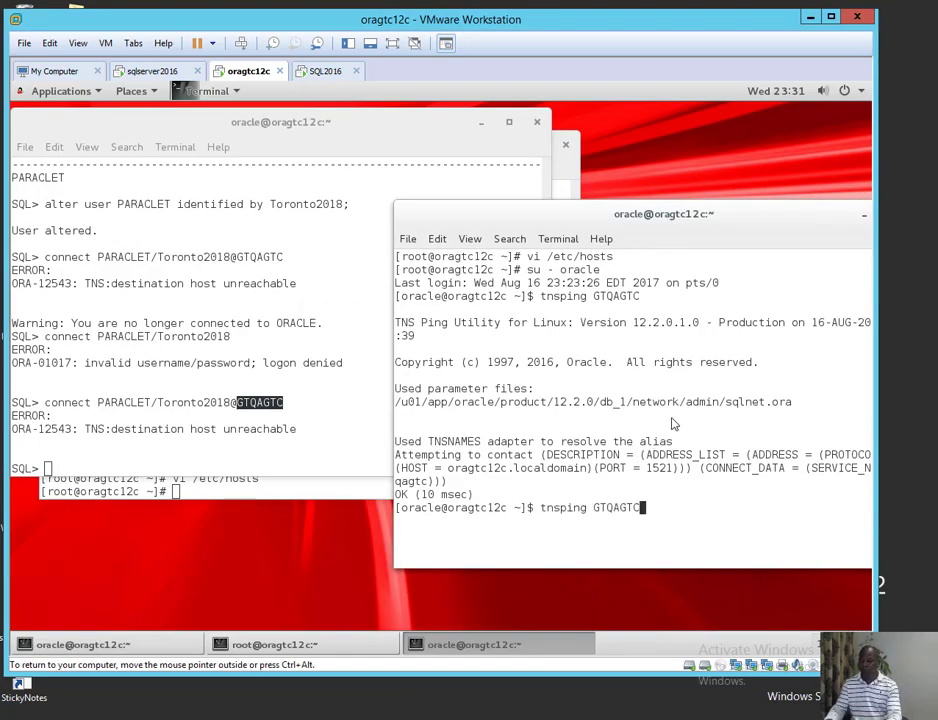
key(Return)
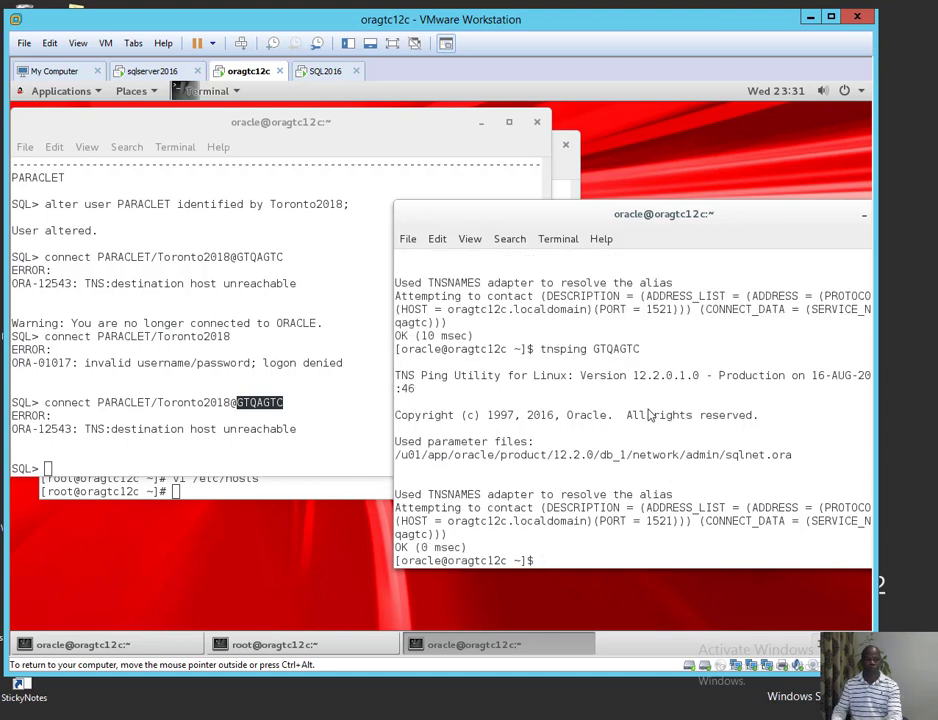
Reuse the PARACLET@GTQAGTC connect command in SQL*Plus; it now reports Connected.
click(172, 308)
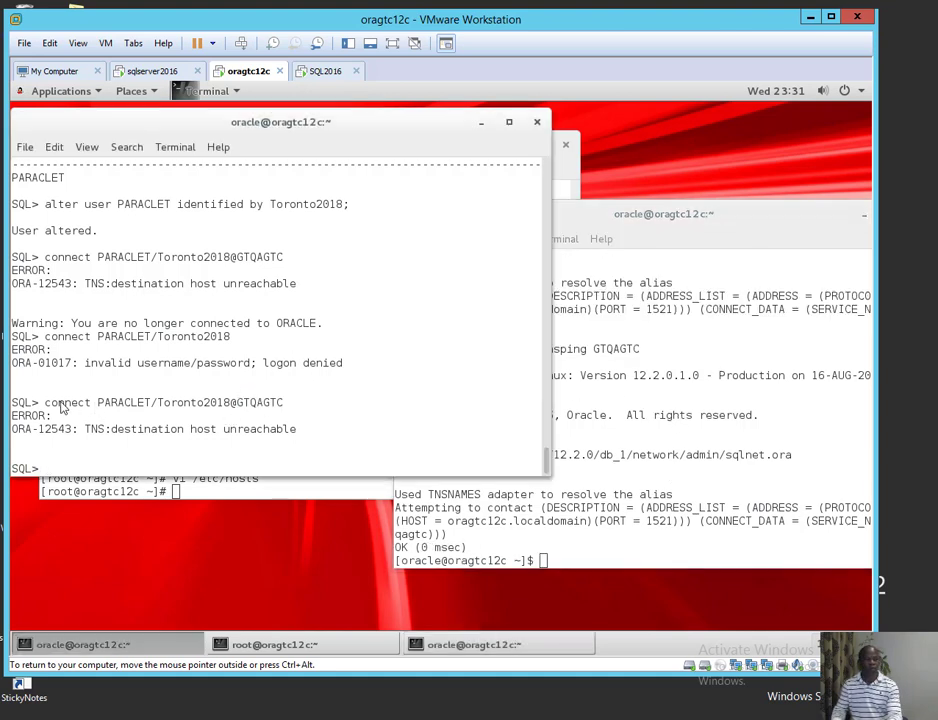
drag(45, 402, 285, 405)
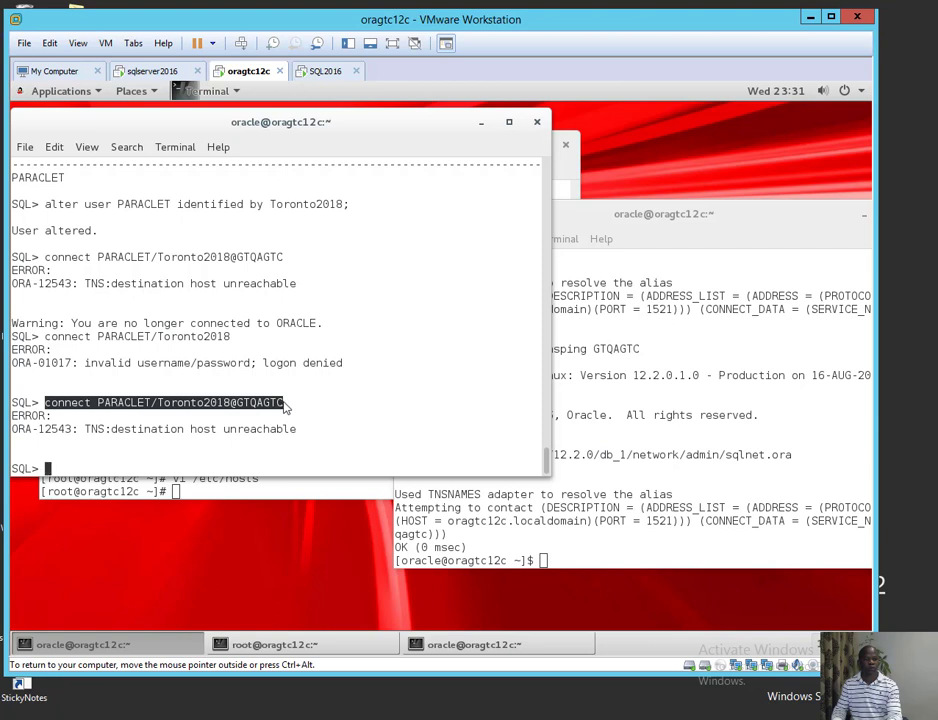
middle_click(283, 425)
key(Return)
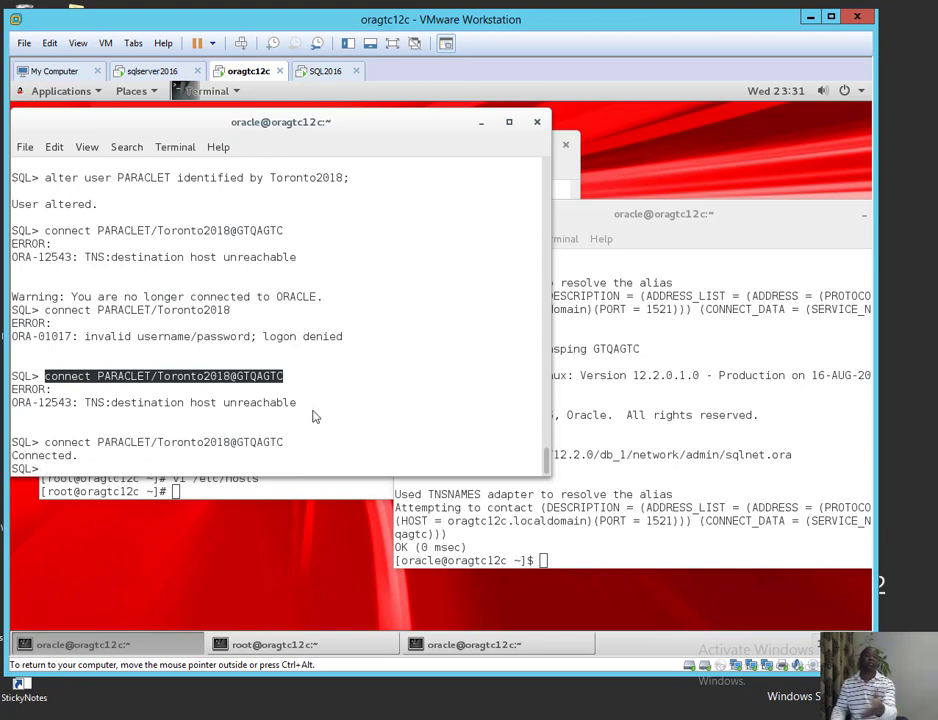
click(339, 396)
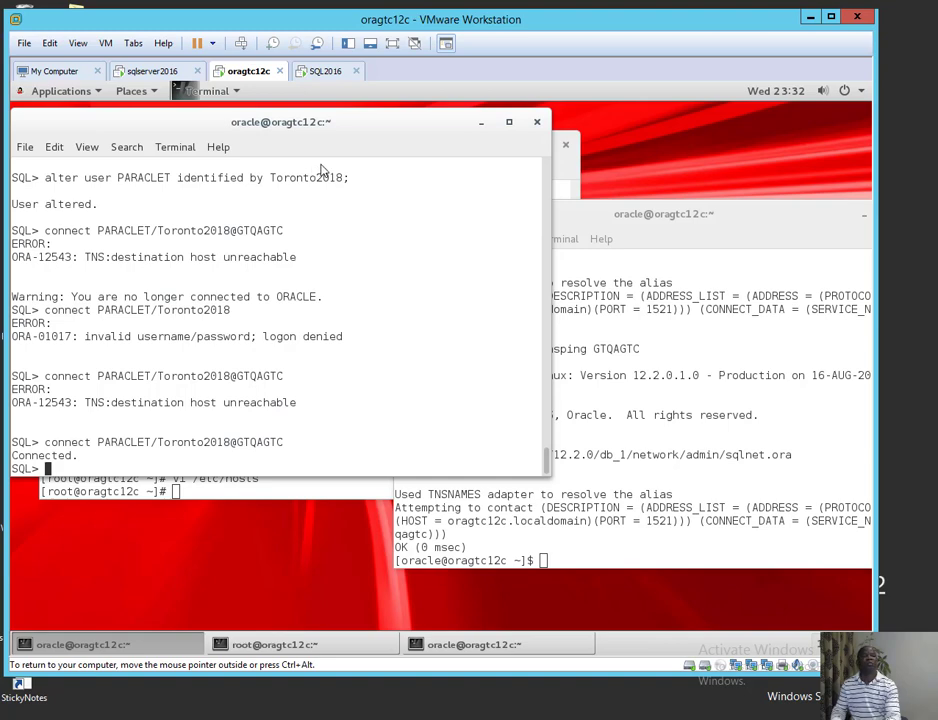
On the SQL2016 Windows VM, connect SQL*Plus as paraclet@gtqagtc and enter the account password.
click(328, 71)
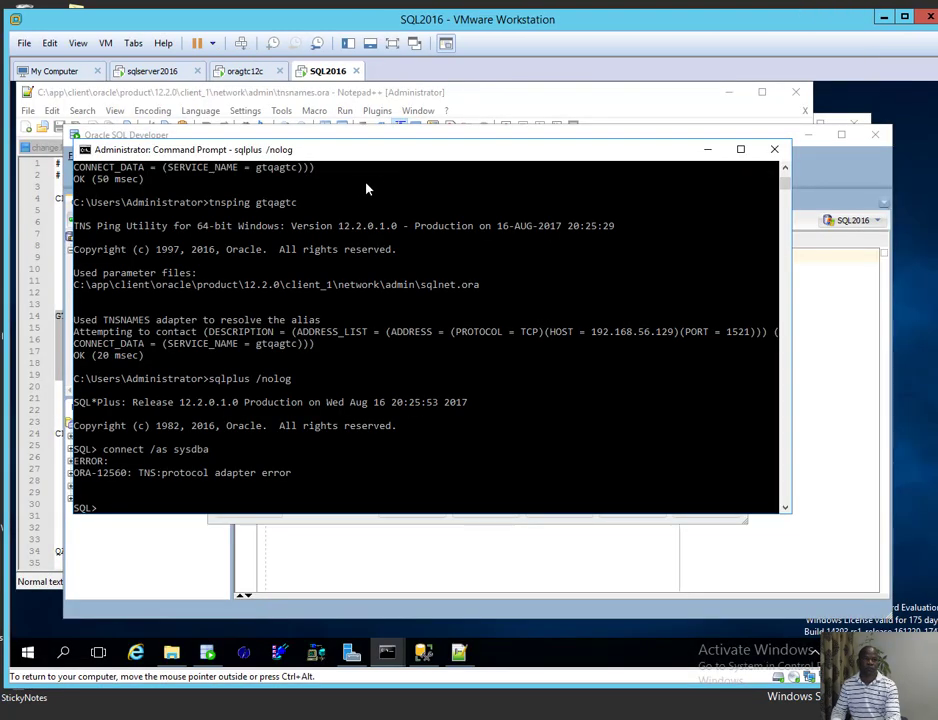
click(402, 366)
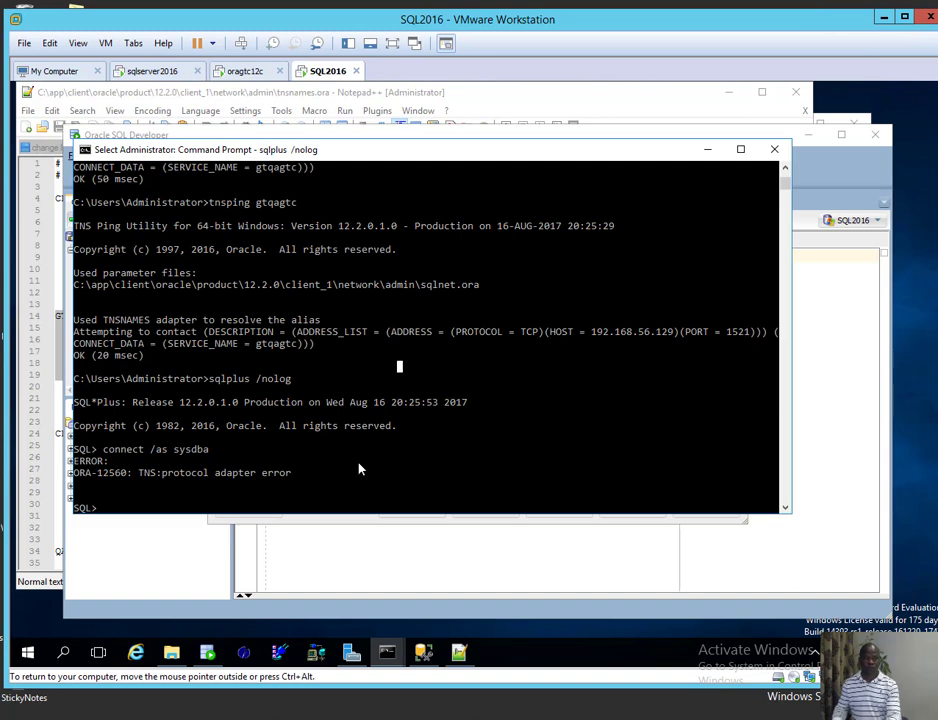
key(Up)
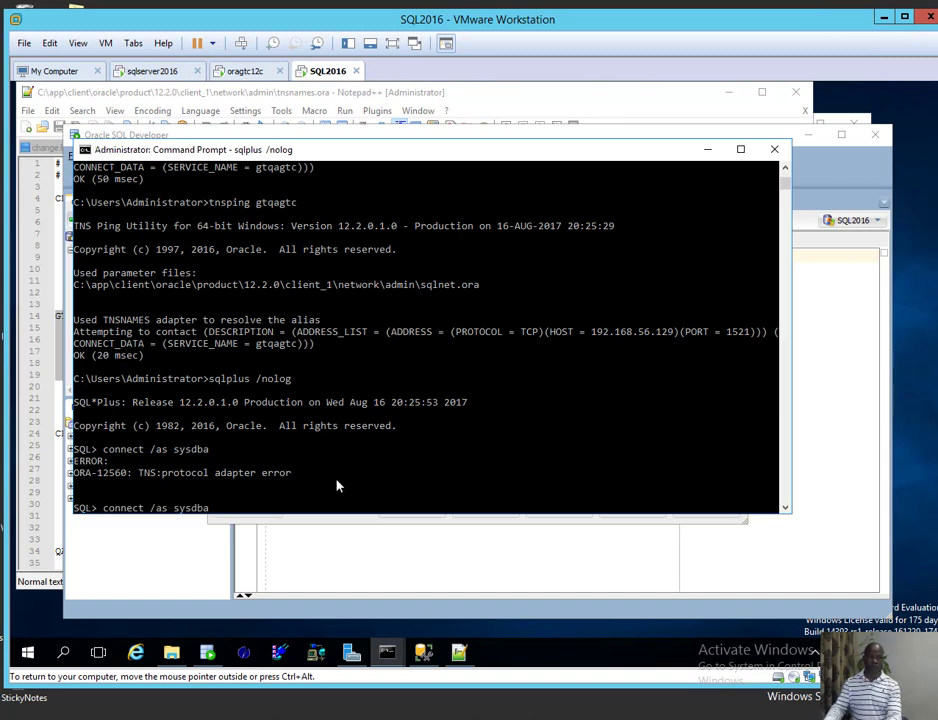
key(BackSpace)
key(BackSpace)
key(BackSpace)
key(BackSpace)
key(BackSpace)
key(BackSpace)
key(BackSpace)
key(BackSpace)
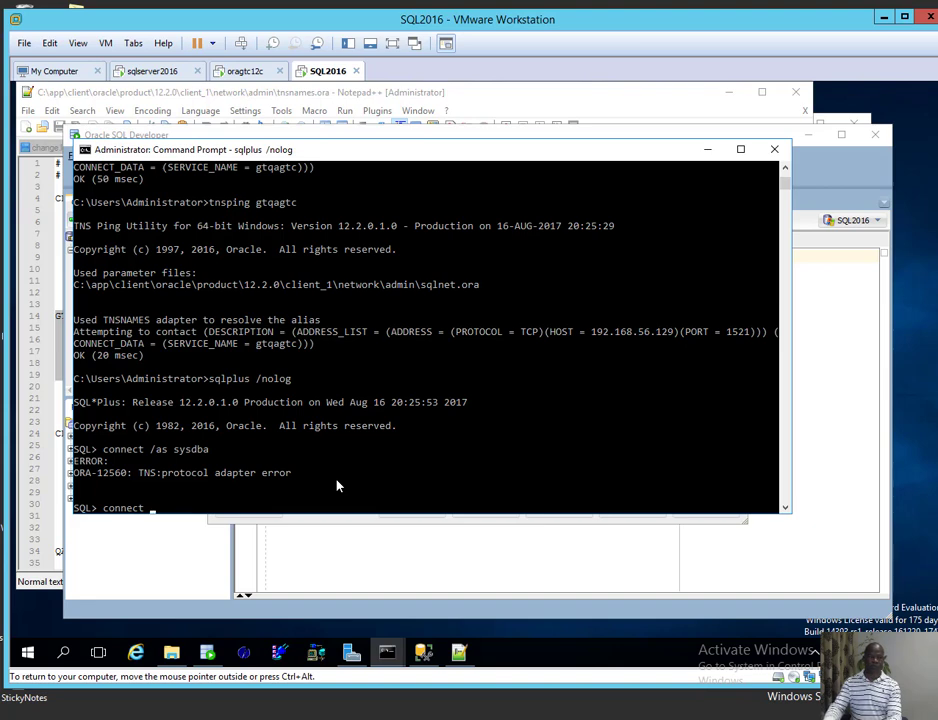
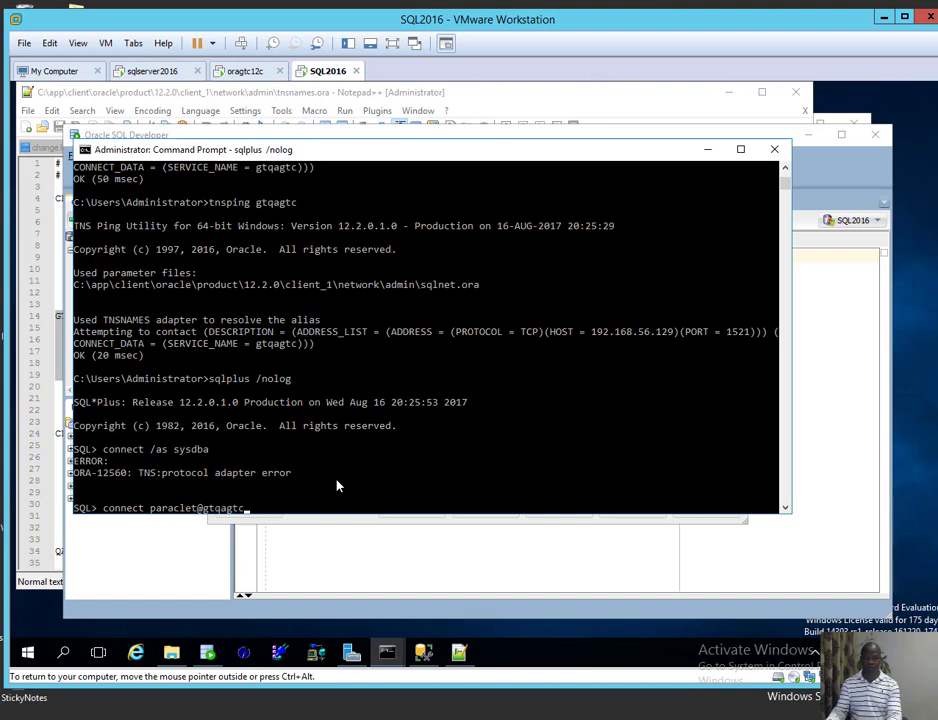
key(Return)
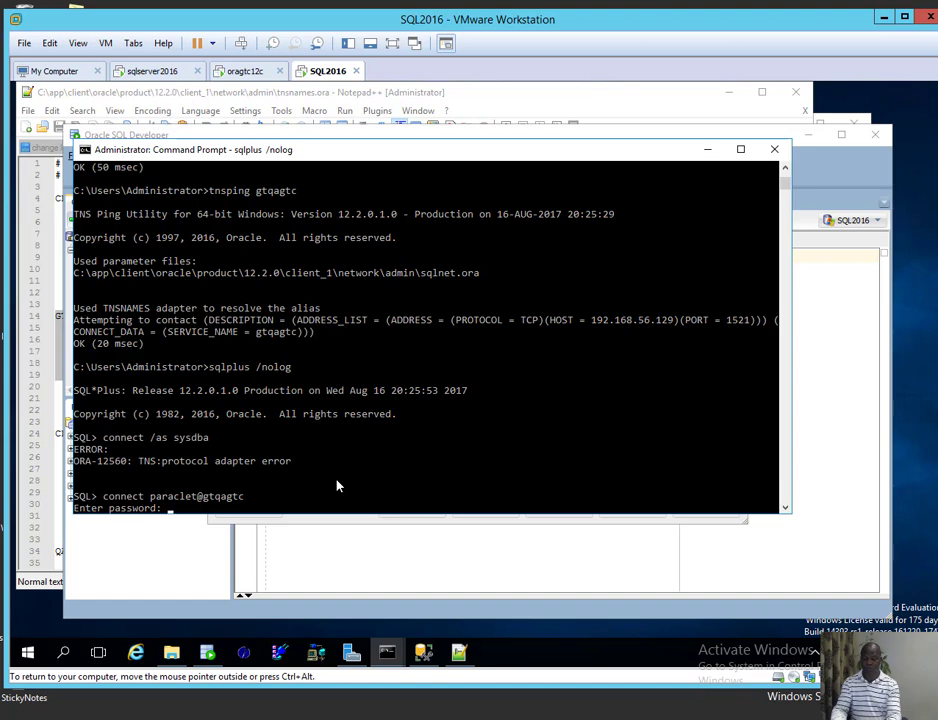
key(Return)
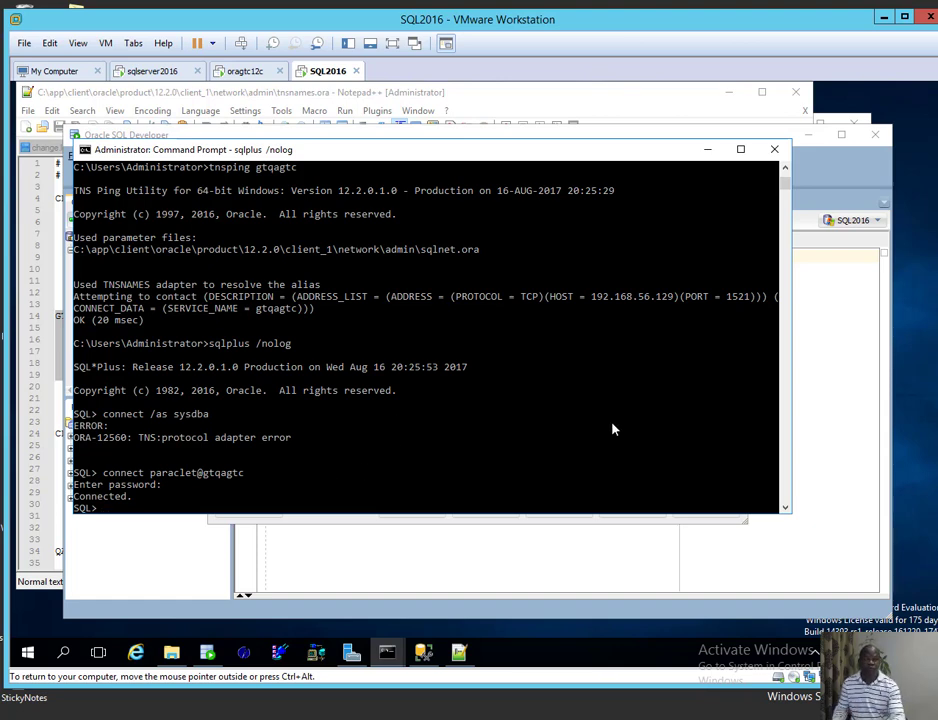
Move the Command Prompt aside and change the GTQAGTC connection username to paraclet.
click(531, 158)
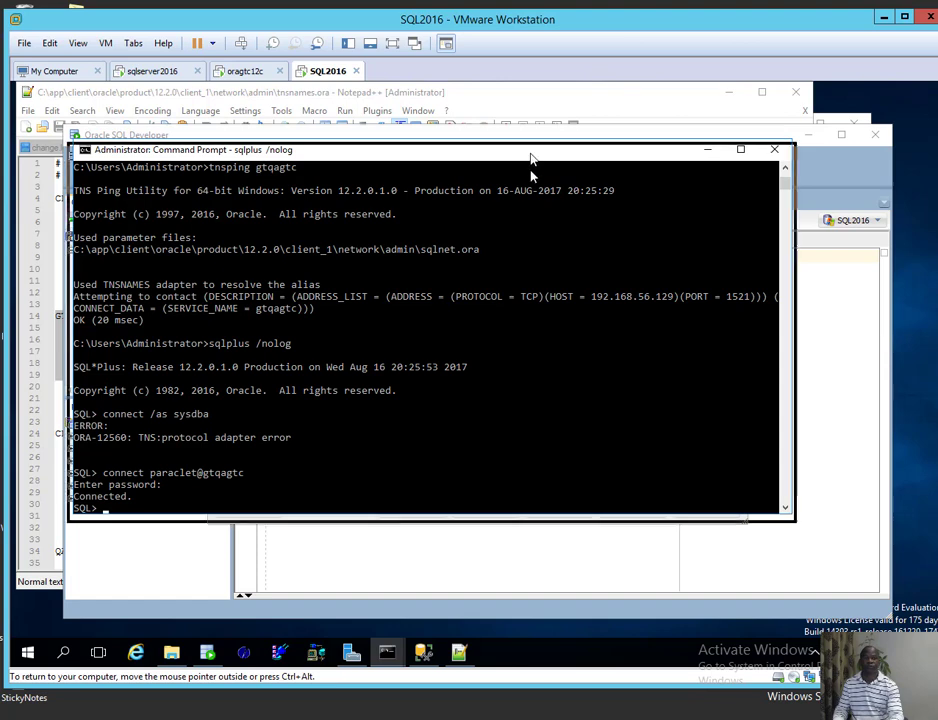
drag(531, 158, 527, 279)
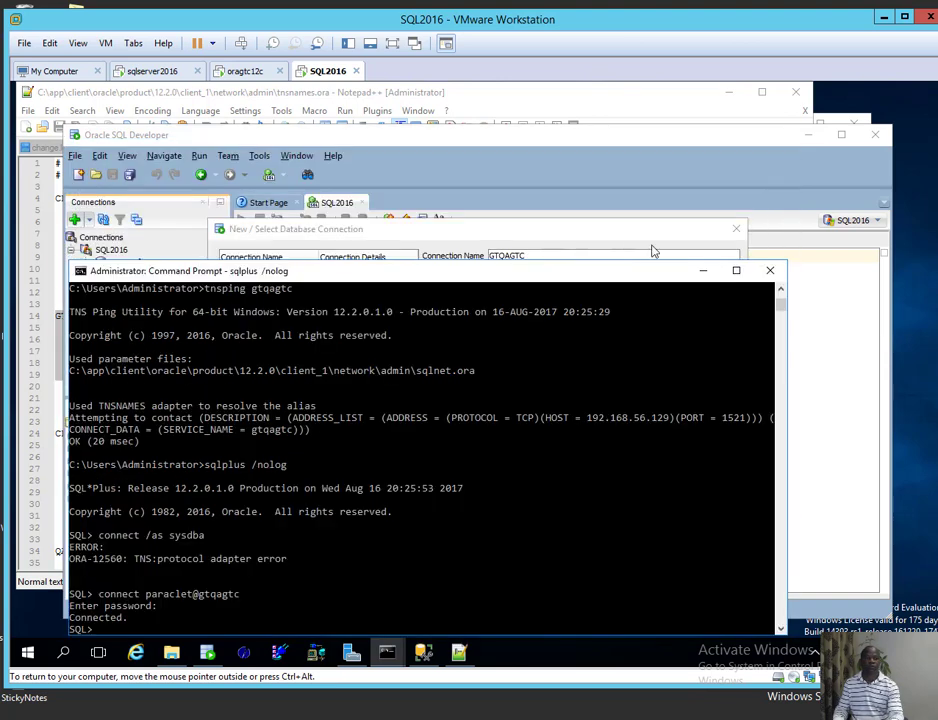
click(843, 257)
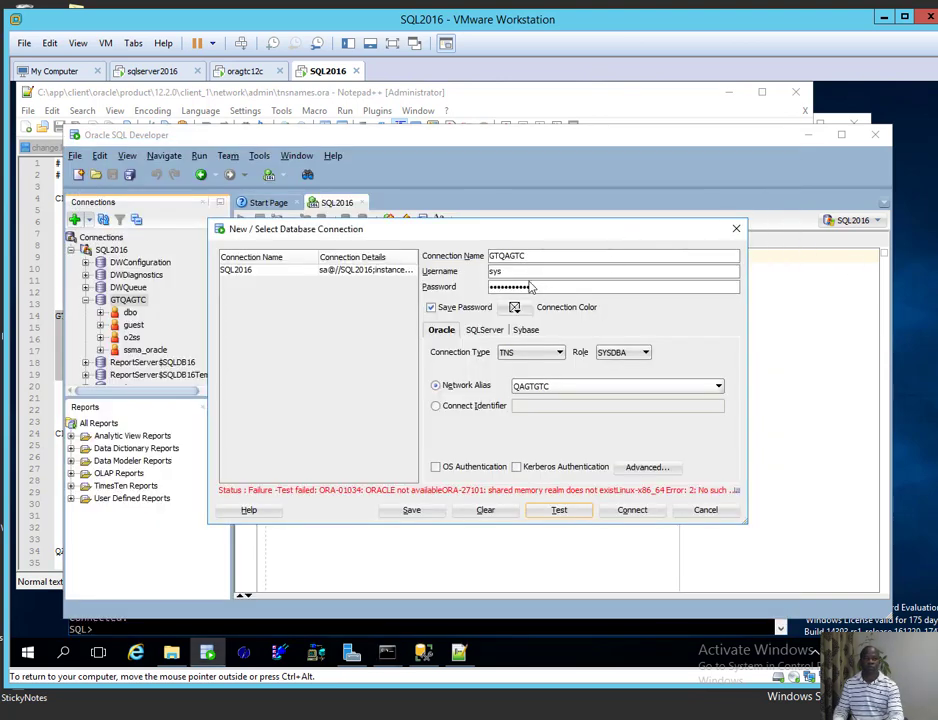
double_click(495, 271)
text(paracl)
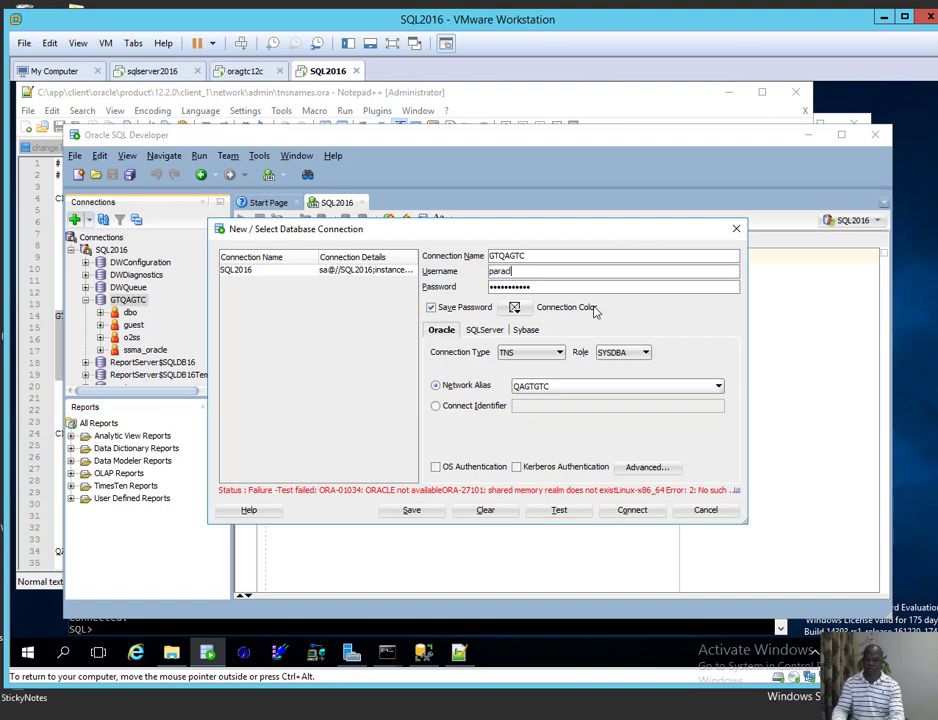
text(et)
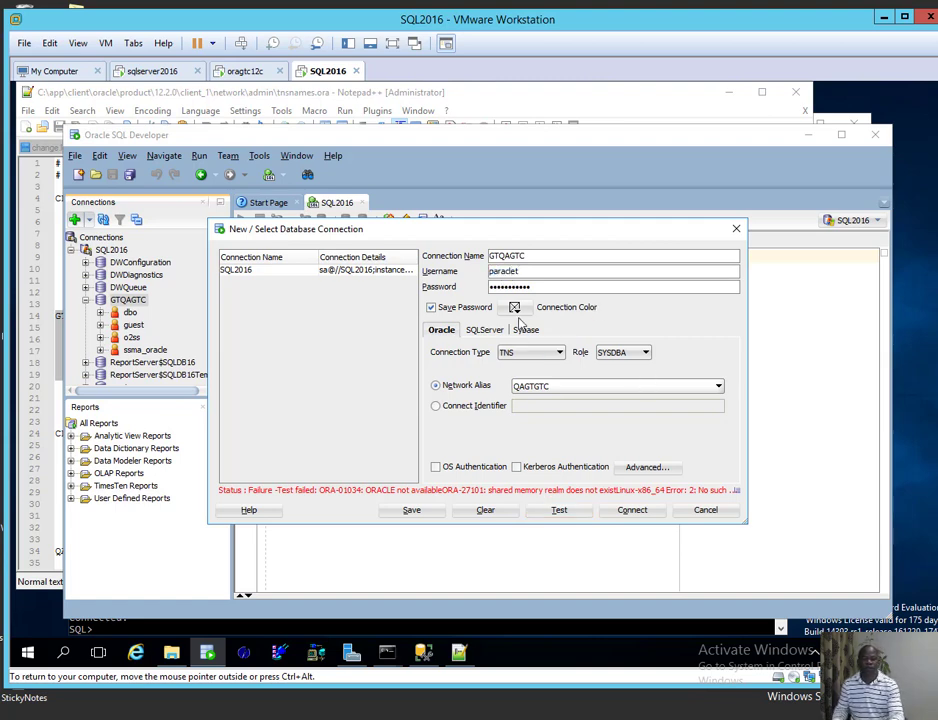
Enter the new password, set the role to default, and test the connection: Status Success.
double_click(490, 288)
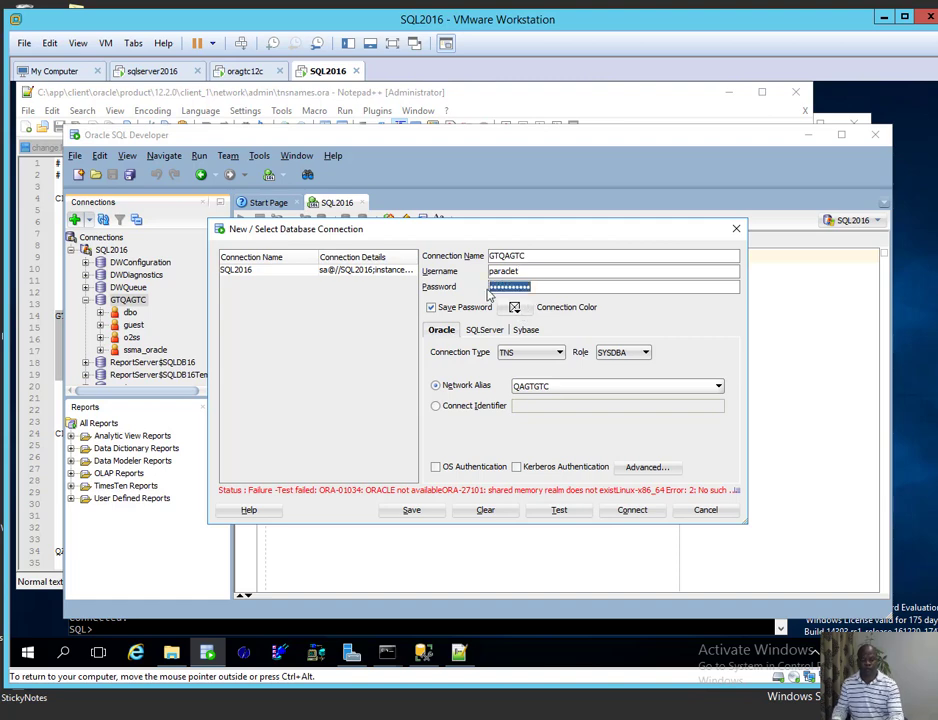
key(BackSpace)
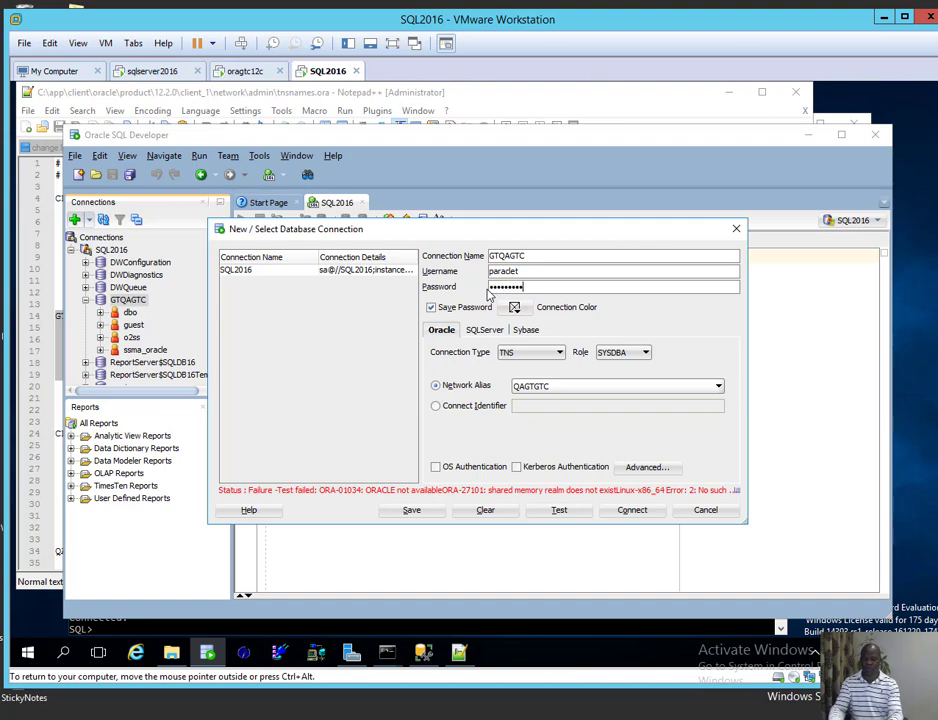
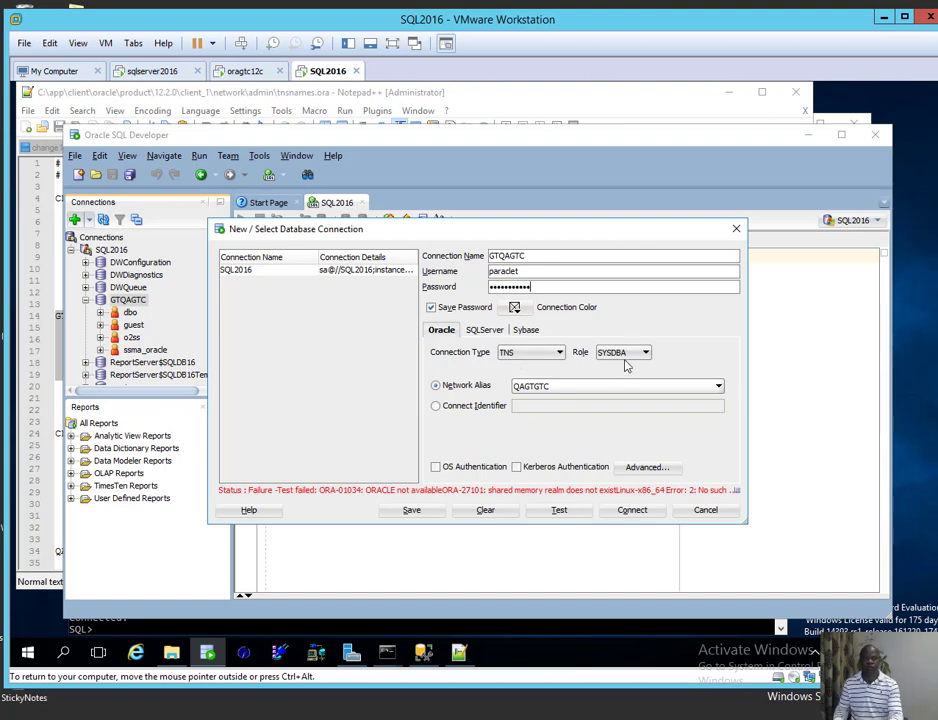
click(646, 352)
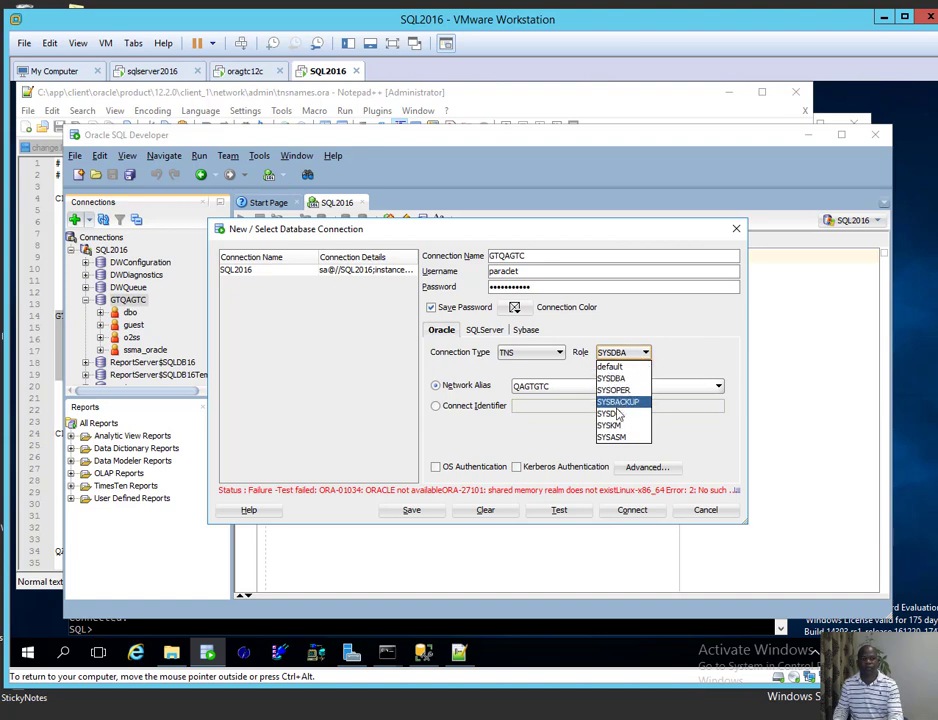
click(611, 366)
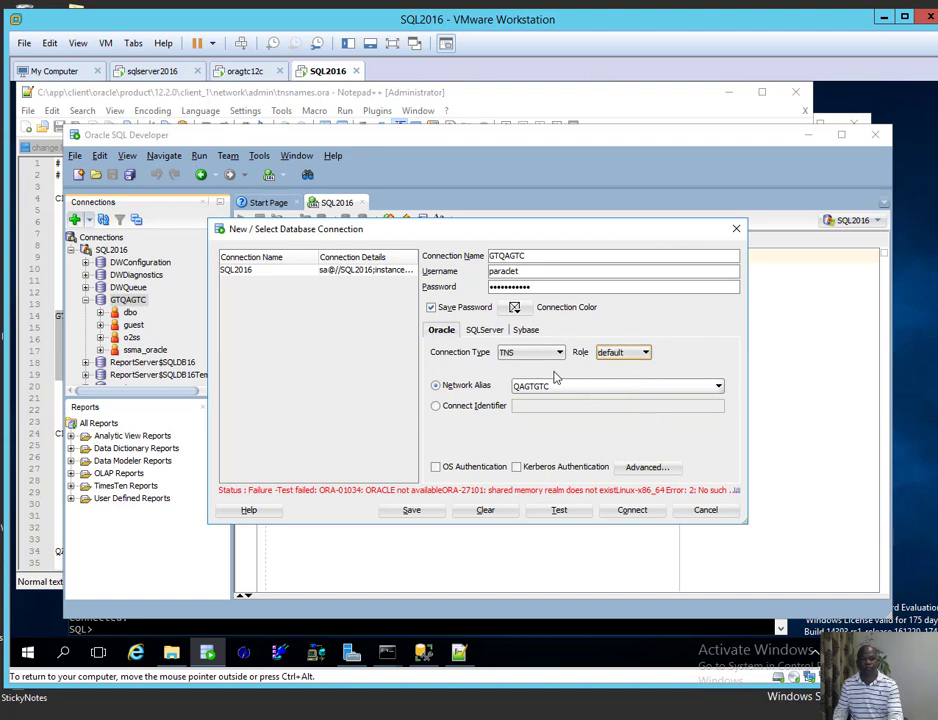
click(559, 511)
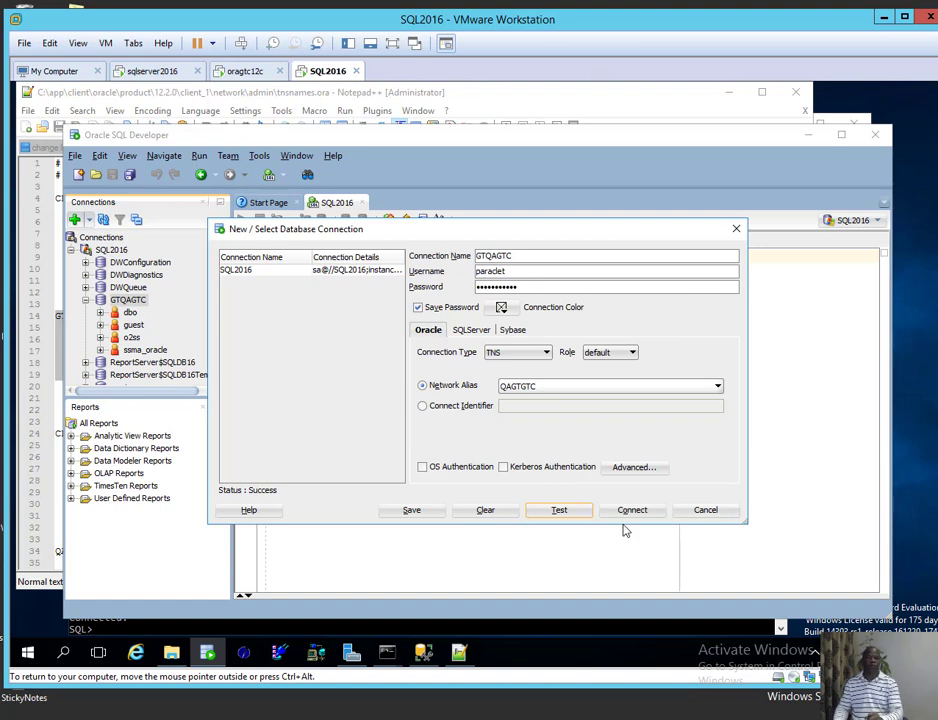
Save and connect GTQAGTC to open its worksheet, then collapse SQL2016 in the Connections tree.
click(411, 510)
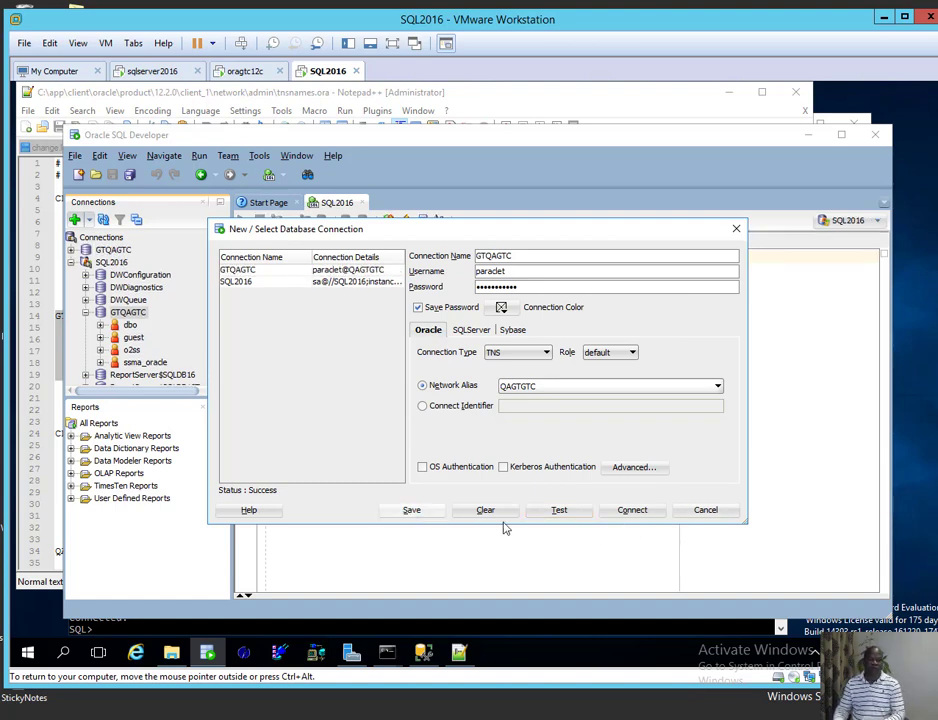
click(632, 511)
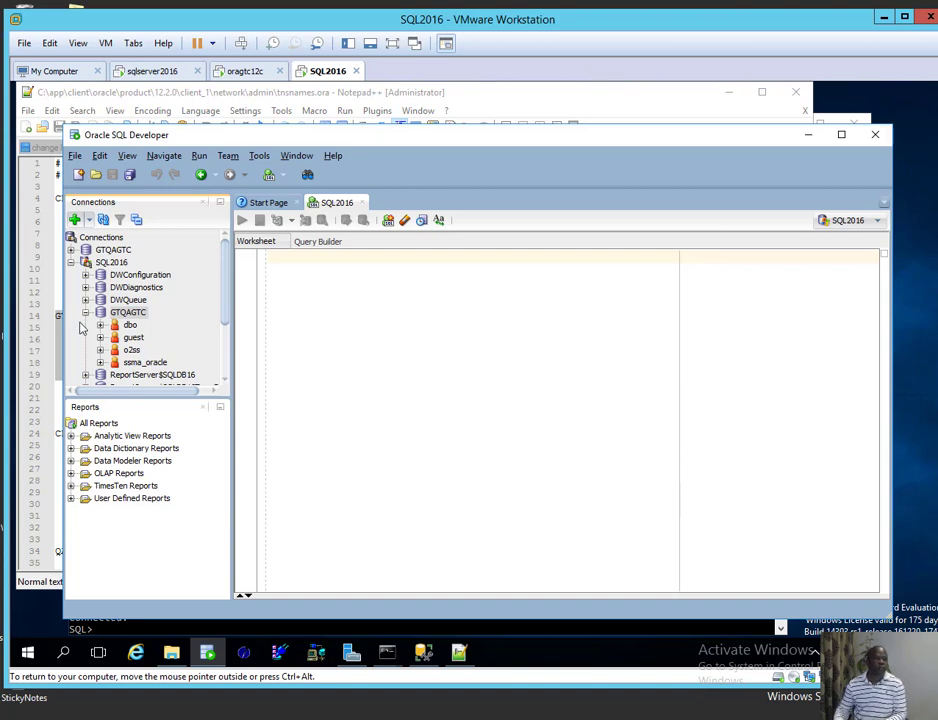
click(71, 262)
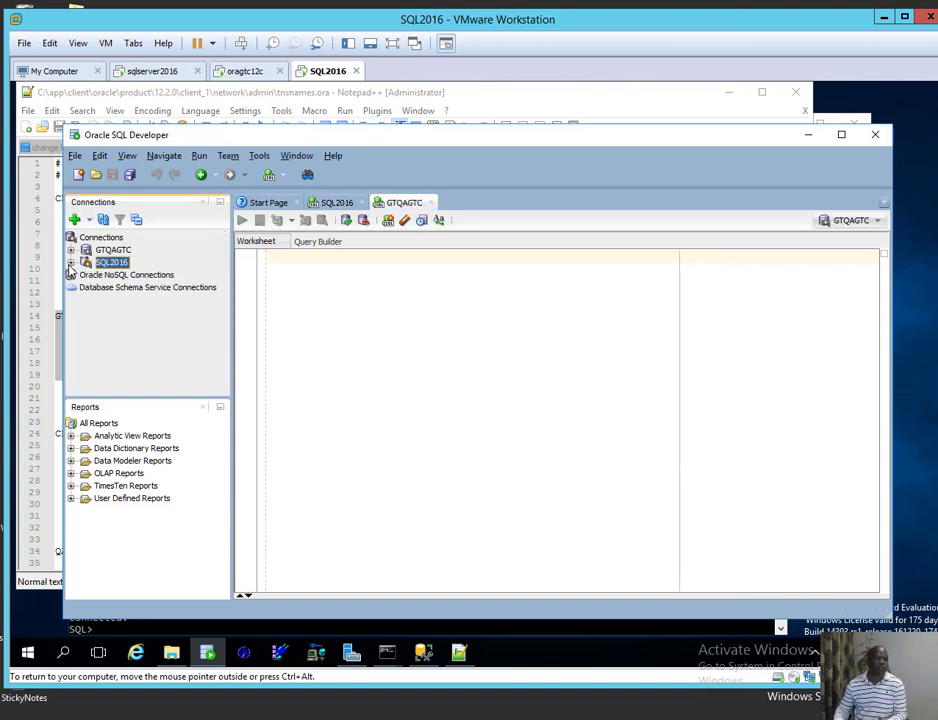